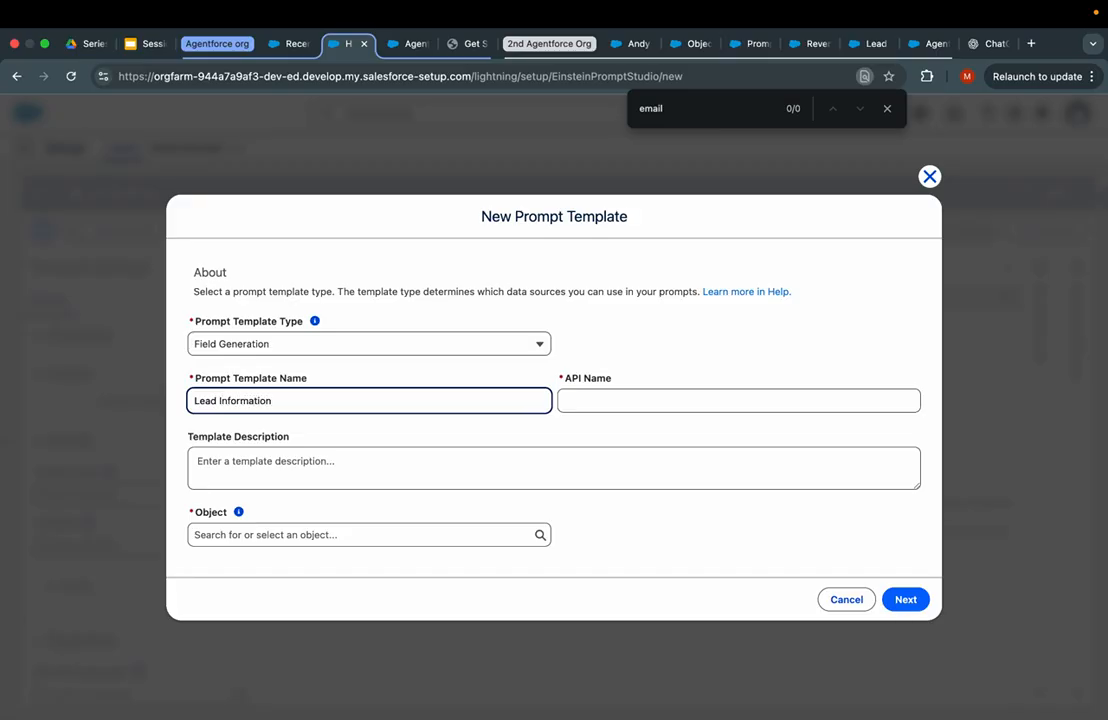
- Rename the template to 'file Summary generator'
key(super+a)
key(BackSpace)
text(file Summary generator)
key(Tab)
key(Tab)
- Set the template's object to File
click(256, 533)
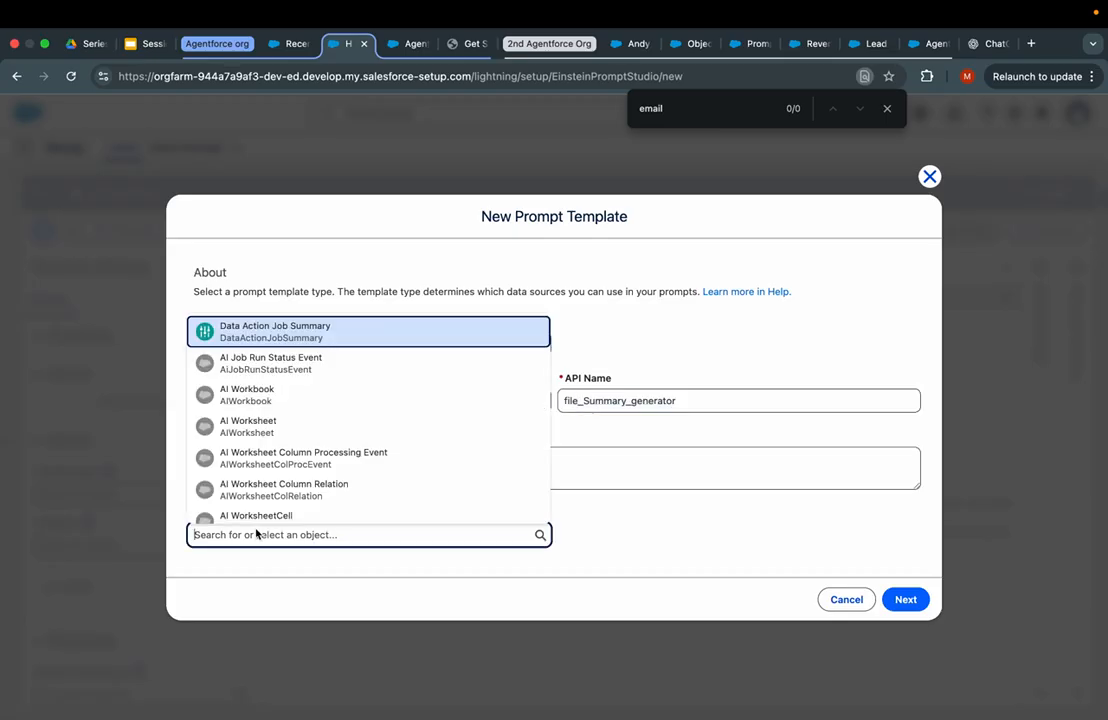
text(F)
key(BackSpace)
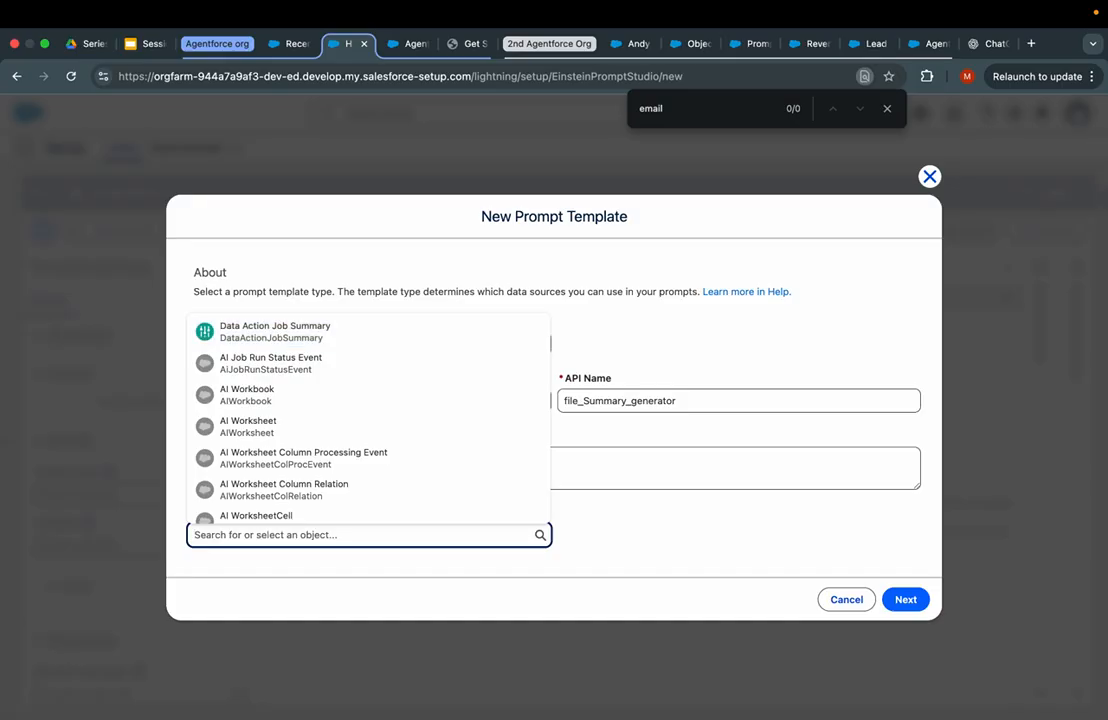
text(Files)
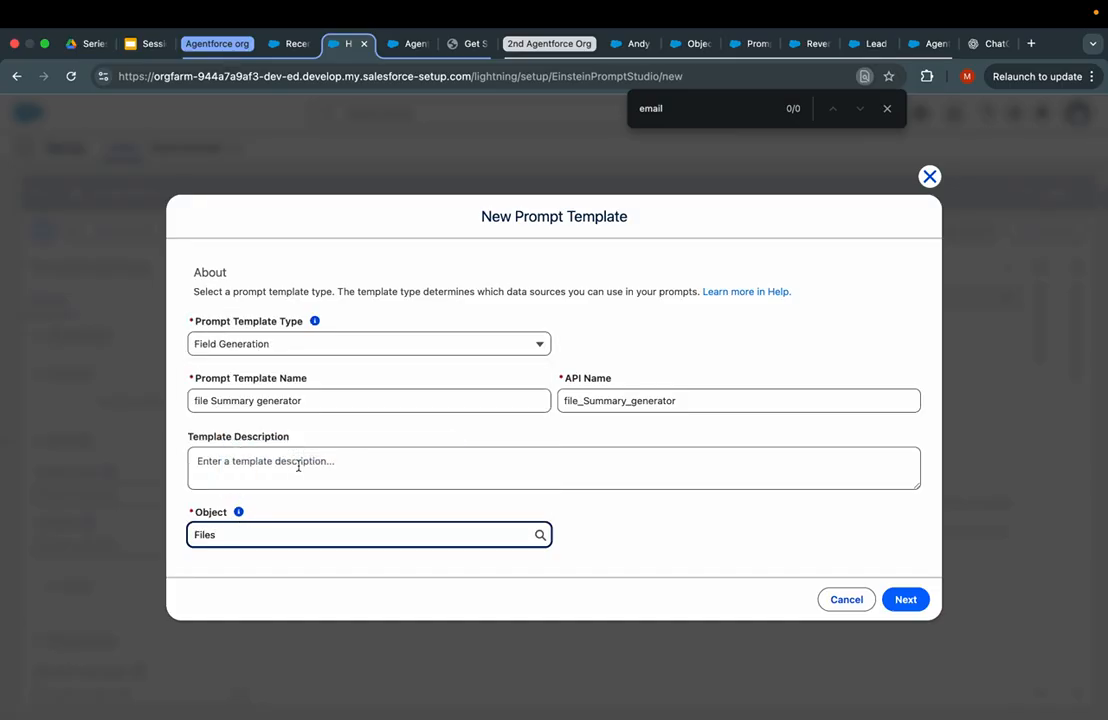
key(BackSpace)
click(276, 573)
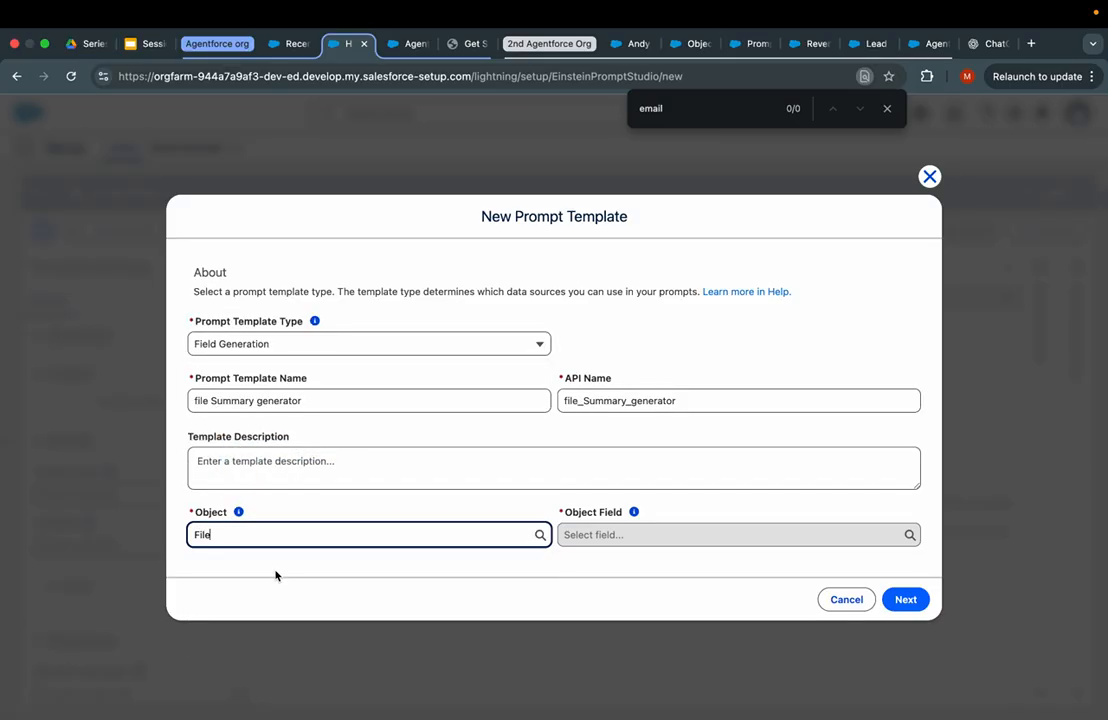
- Draft the description 'You will summaries the sha…' and switch to the Reports tab
click(262, 485)
text(Int)
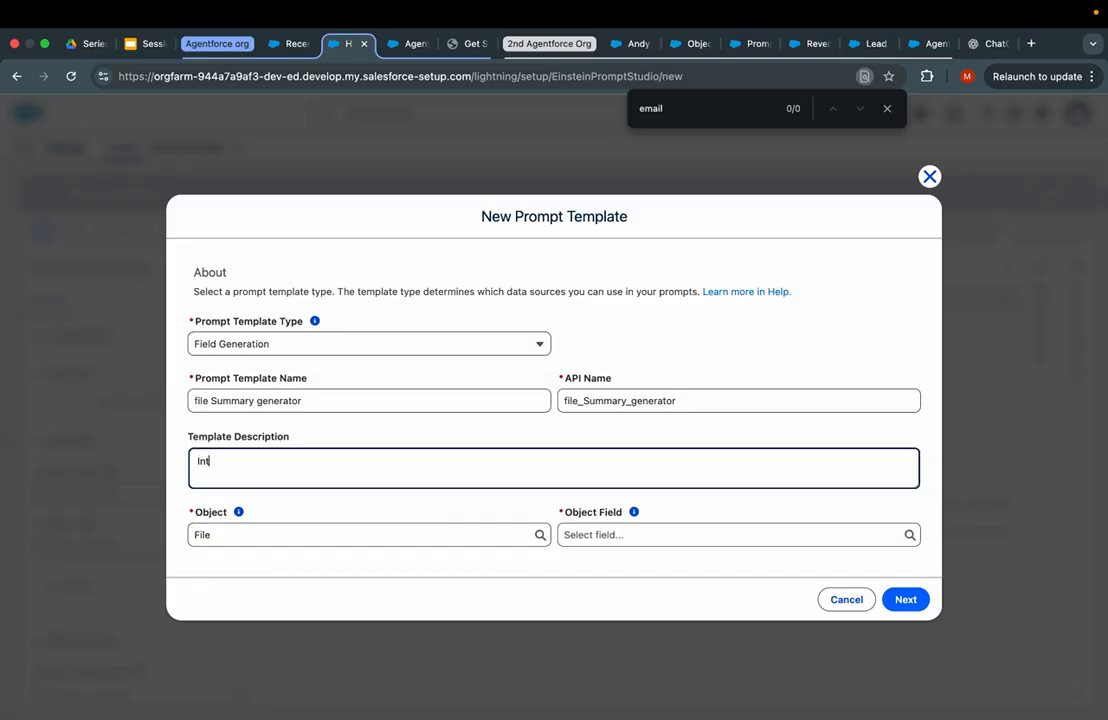
key(BackSpace)
key(BackSpace)
key(BackSpace)
key(BackSpace)
key(BackSpace)
key(BackSpace)
key(BackSpace)
key(BackSpace)
key(BackSpace)
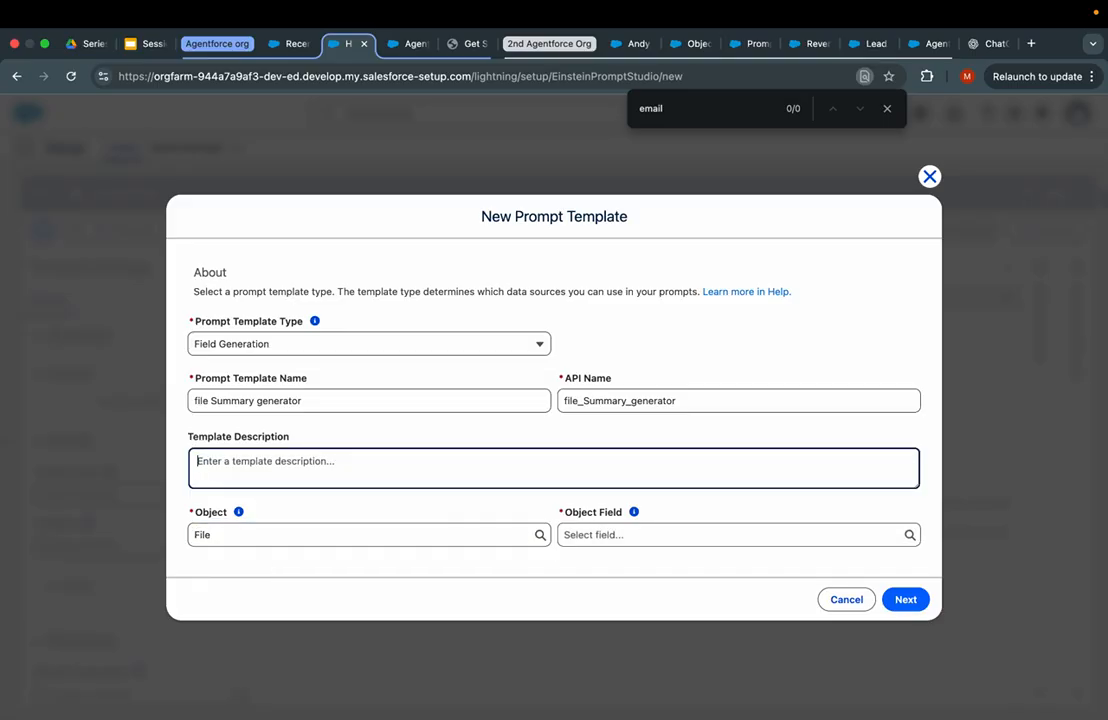
text(You will summaries the details of the file)
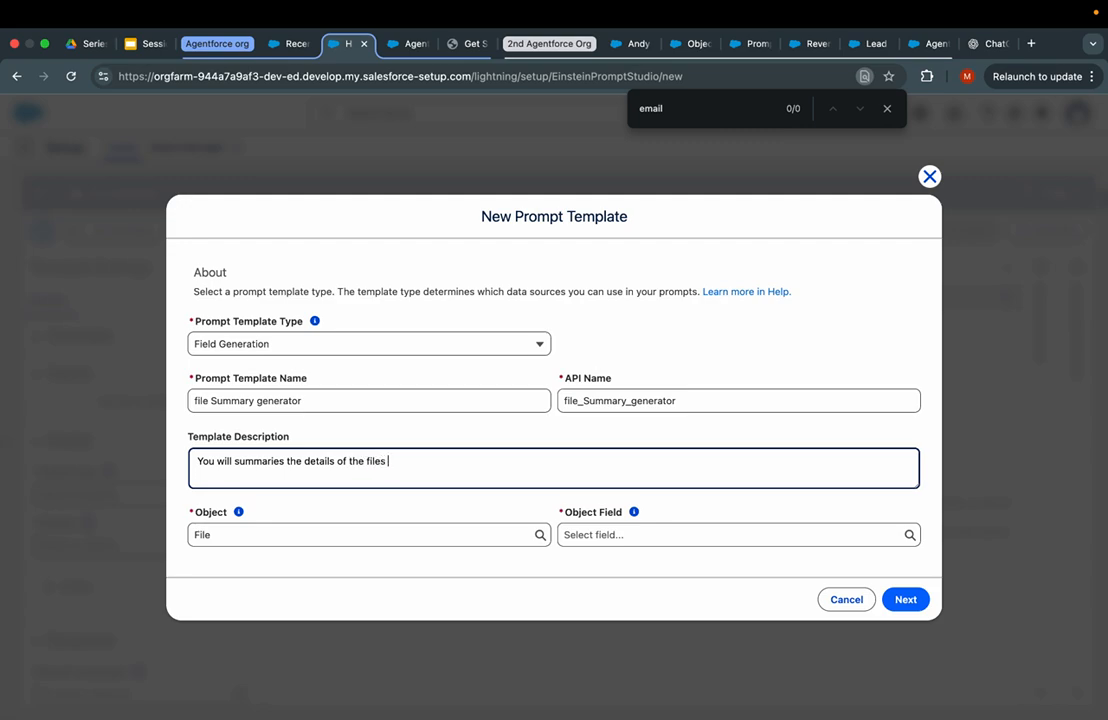
text(shared with whom)
click(292, 43)
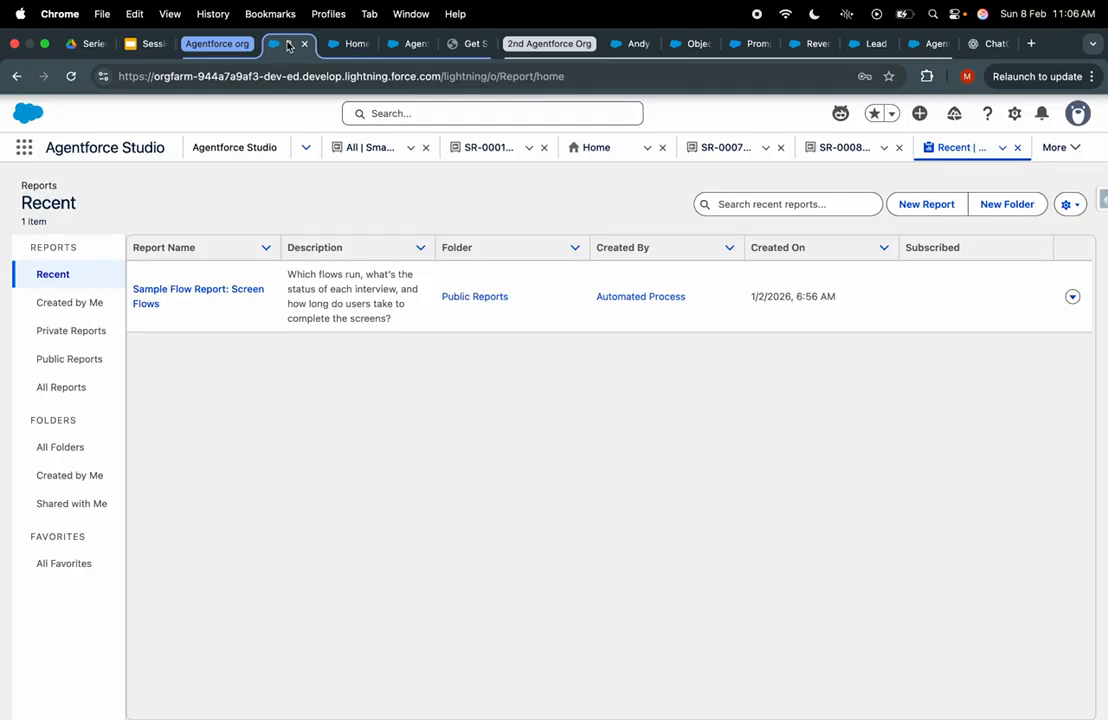
- Open Object Manager in Setup and search the object list for Content Version
click(1014, 113)
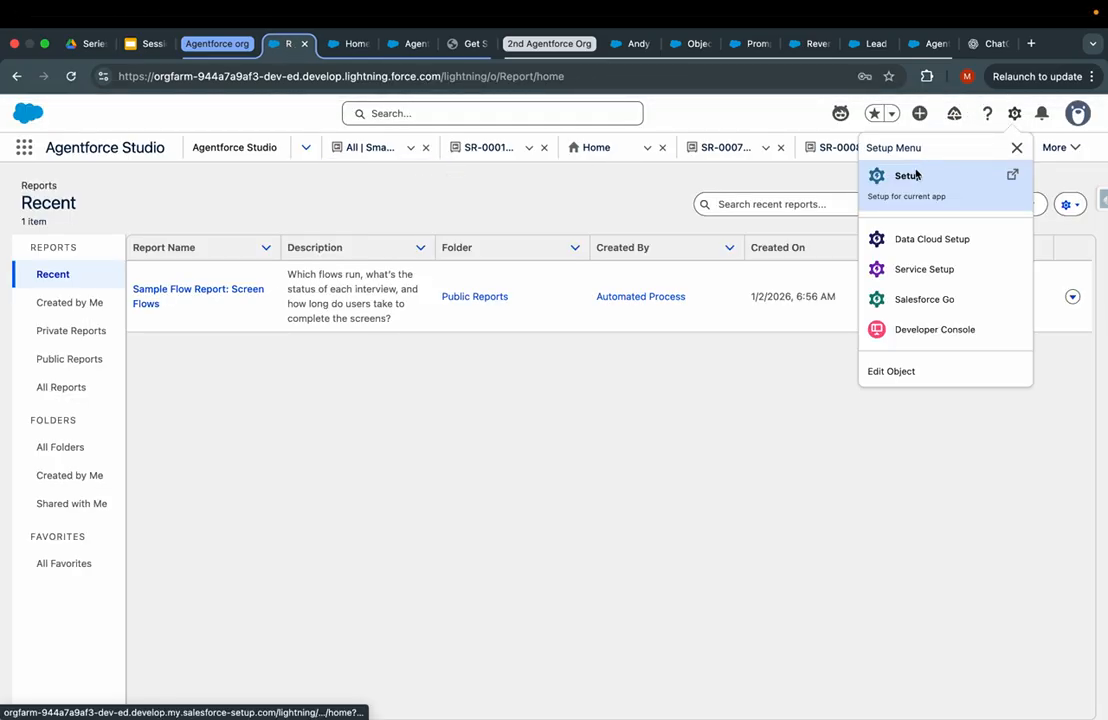
click(913, 174)
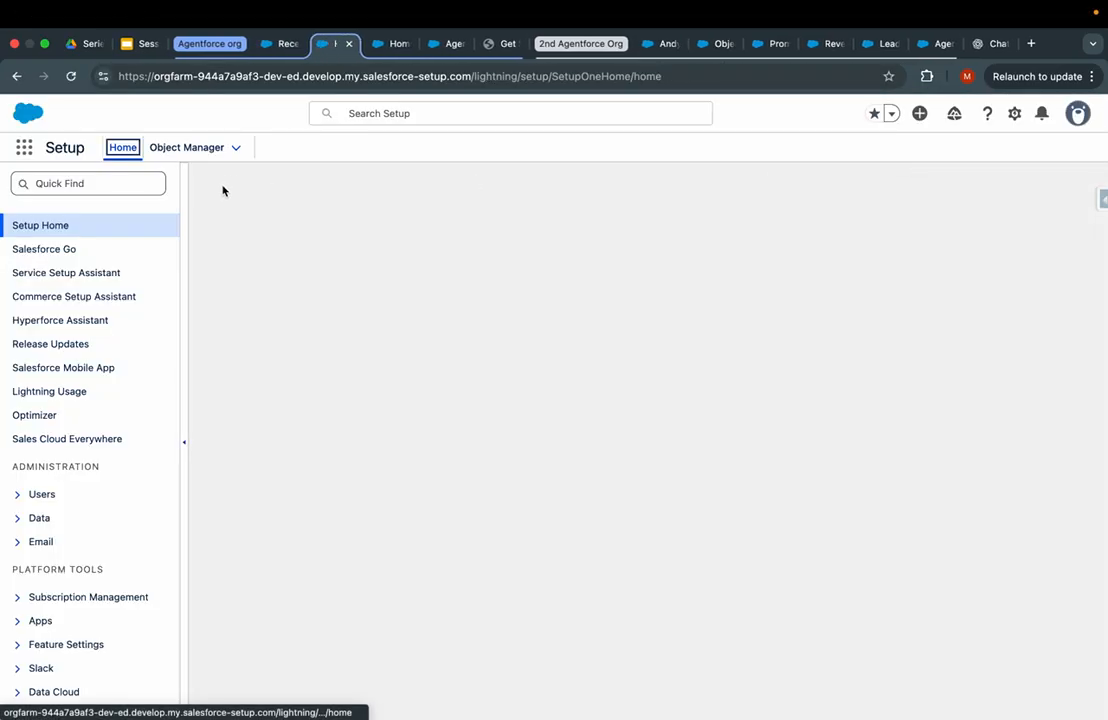
click(185, 147)
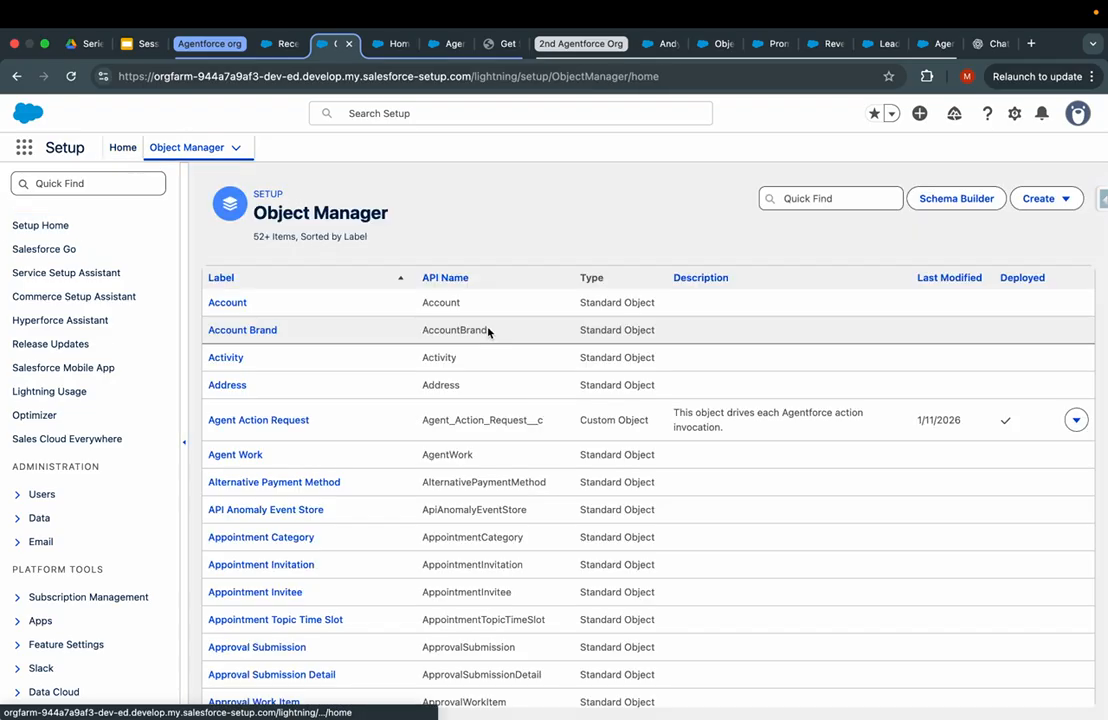
click(800, 198)
text(context)
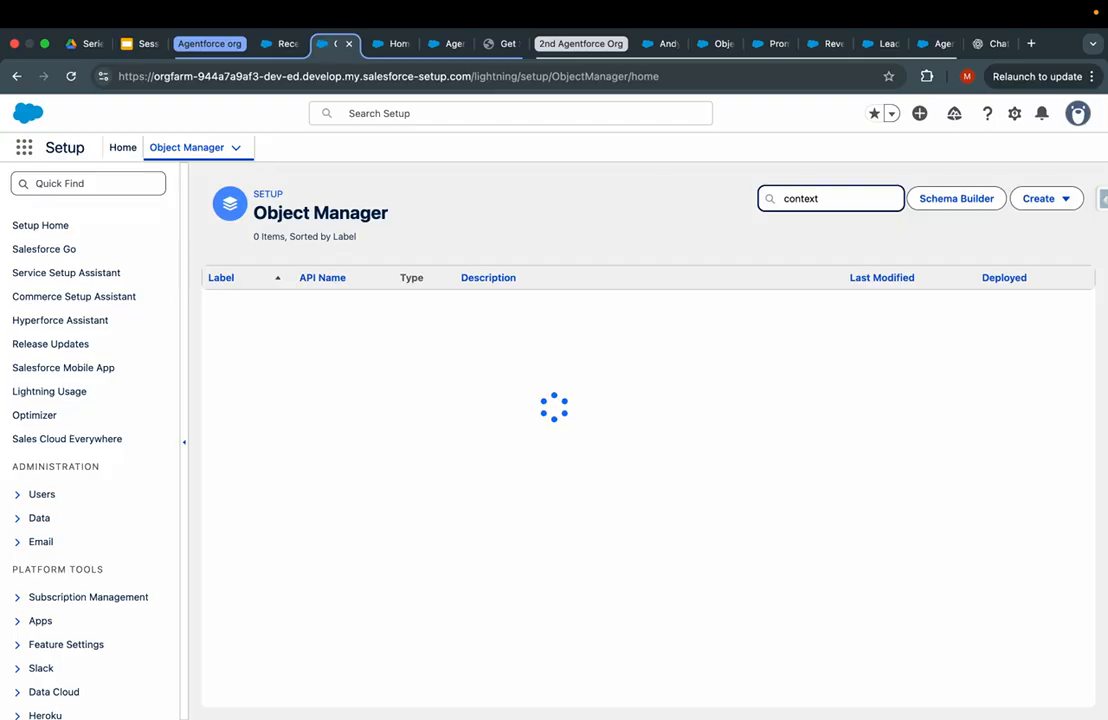
double_click(845, 195)
text(Co)
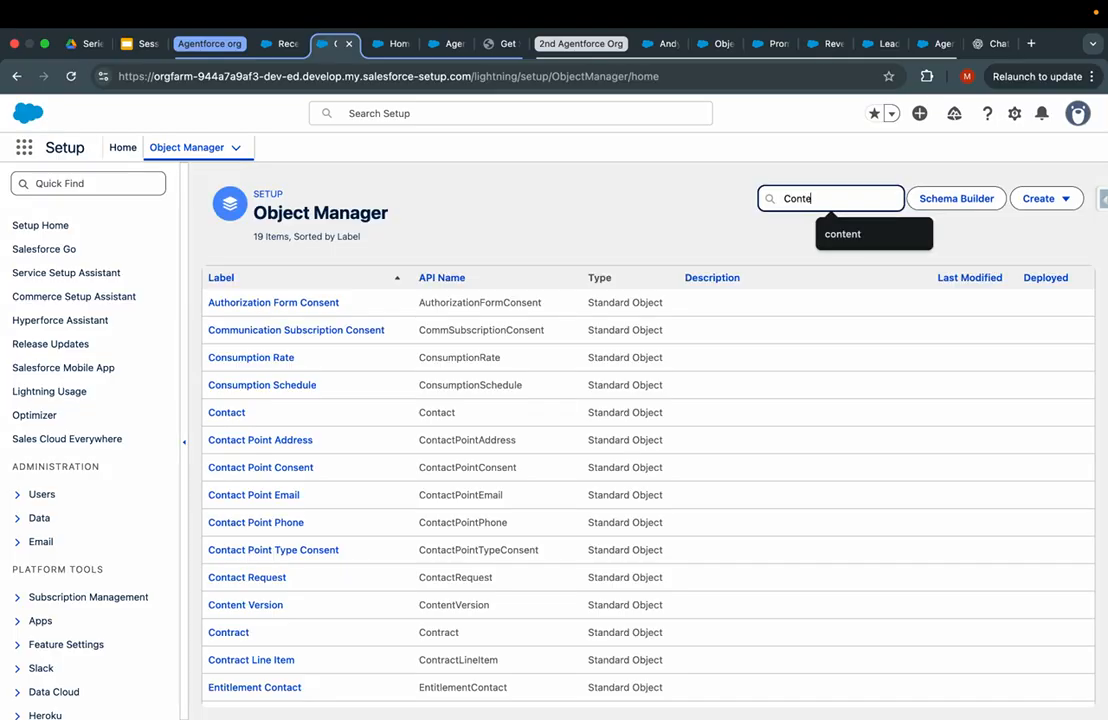
key(super+a)
text(file)
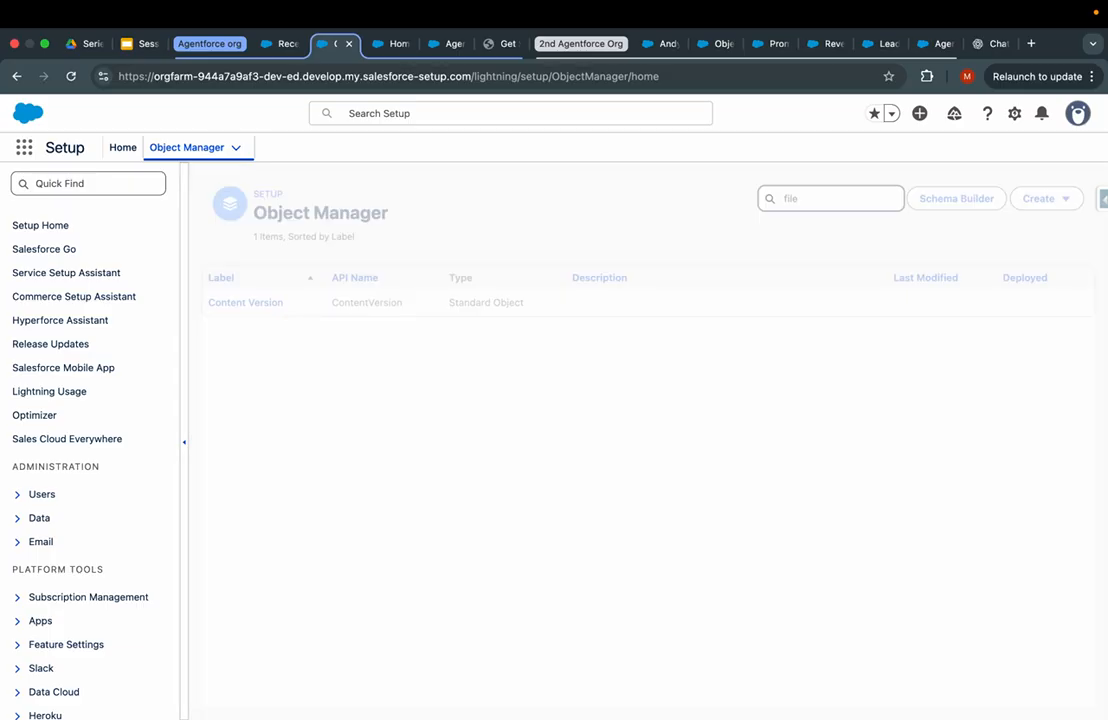
key(super+a)
key(BackSpace)
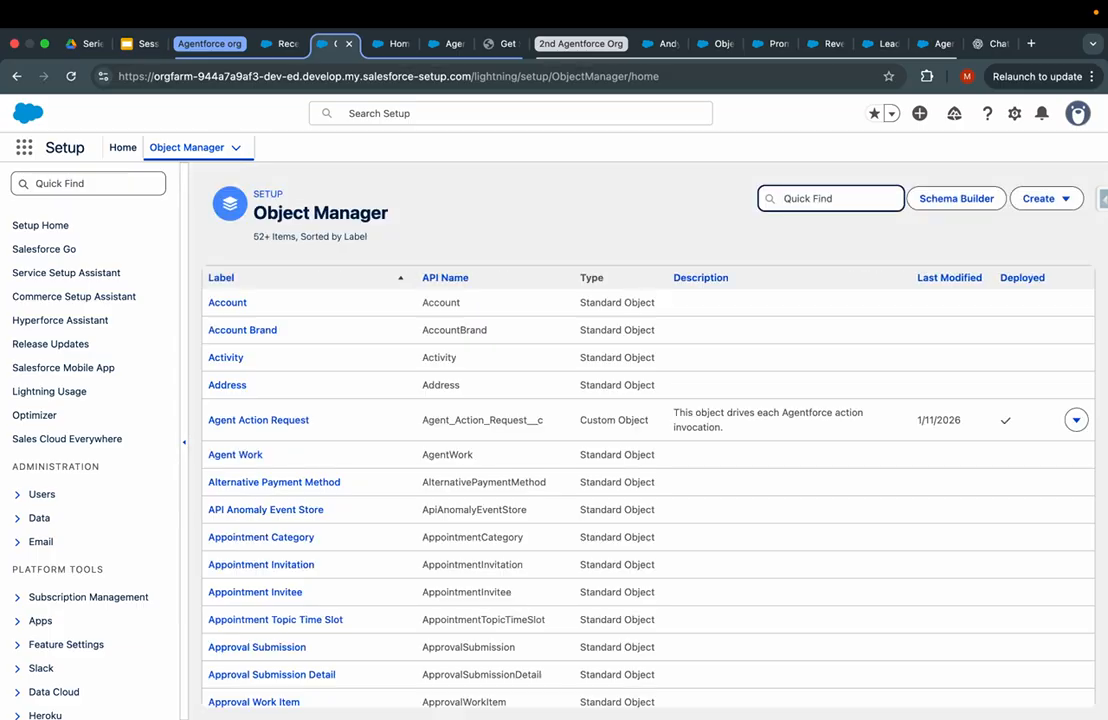
text(c)
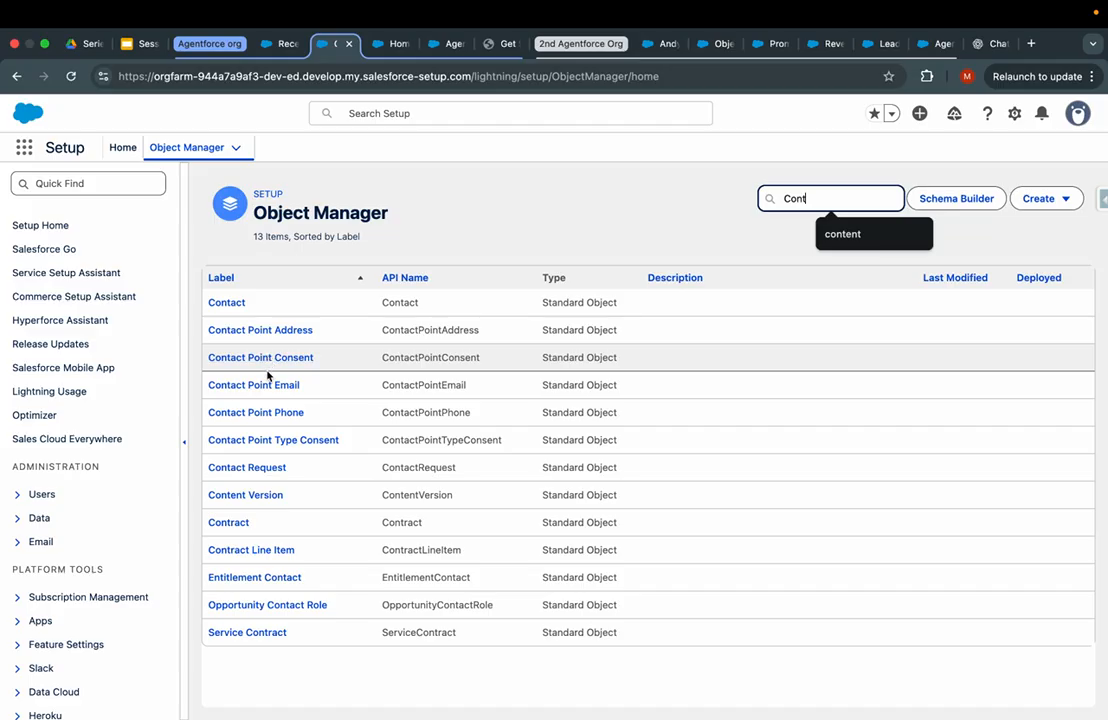
- Review Content Version's fields, including File Summary, then return to the template tab
click(235, 497)
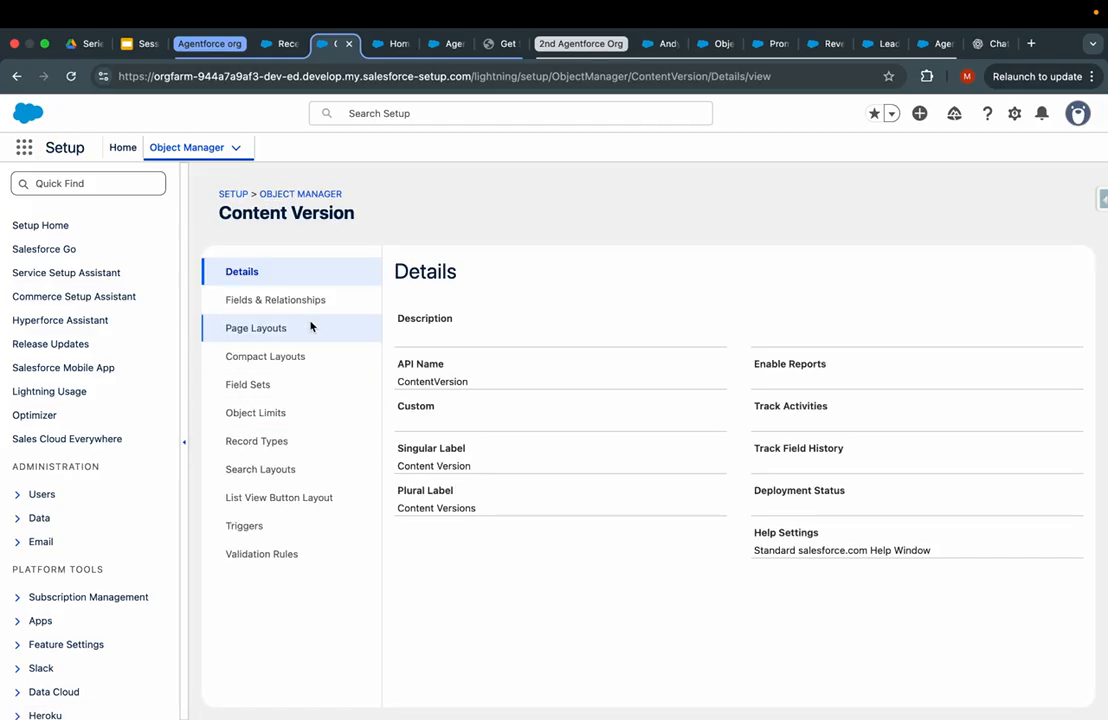
click(309, 302)
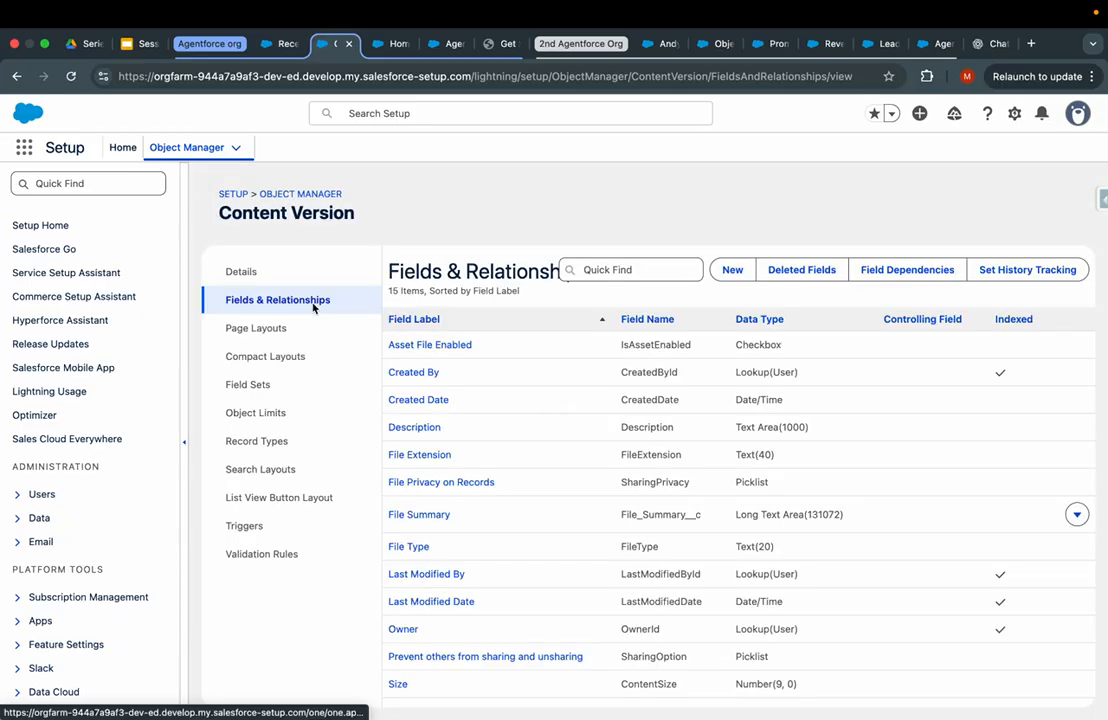
scroll(482, 560, down, 1)
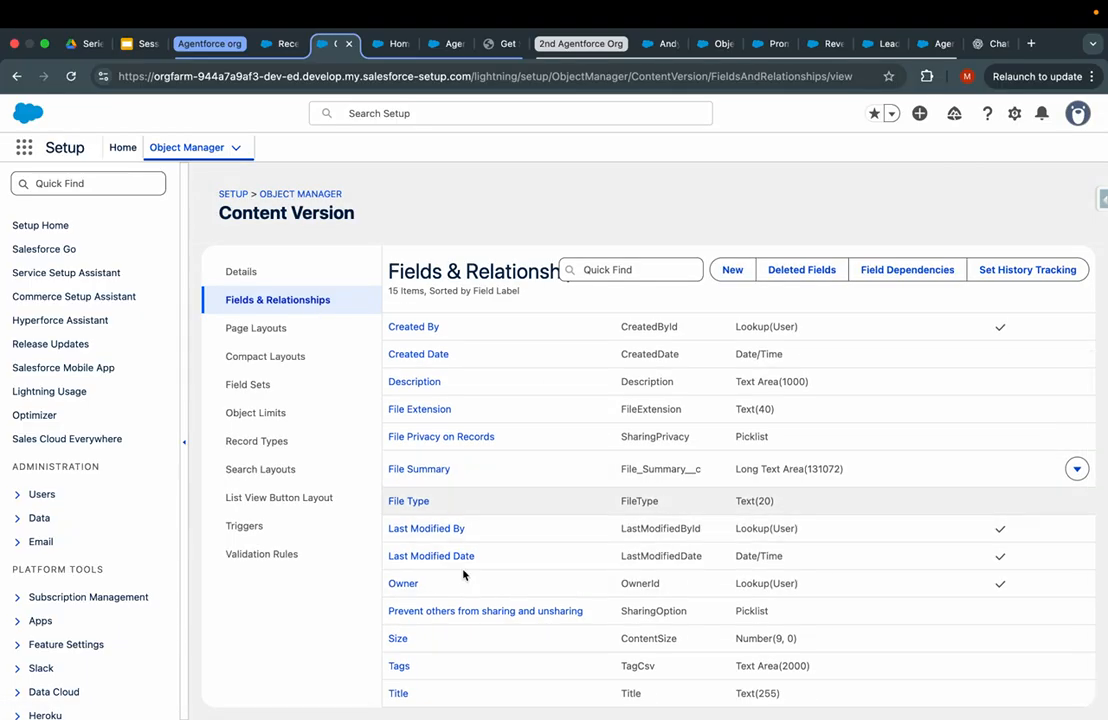
scroll(493, 417, up, 1)
scroll(493, 417, up, 1)
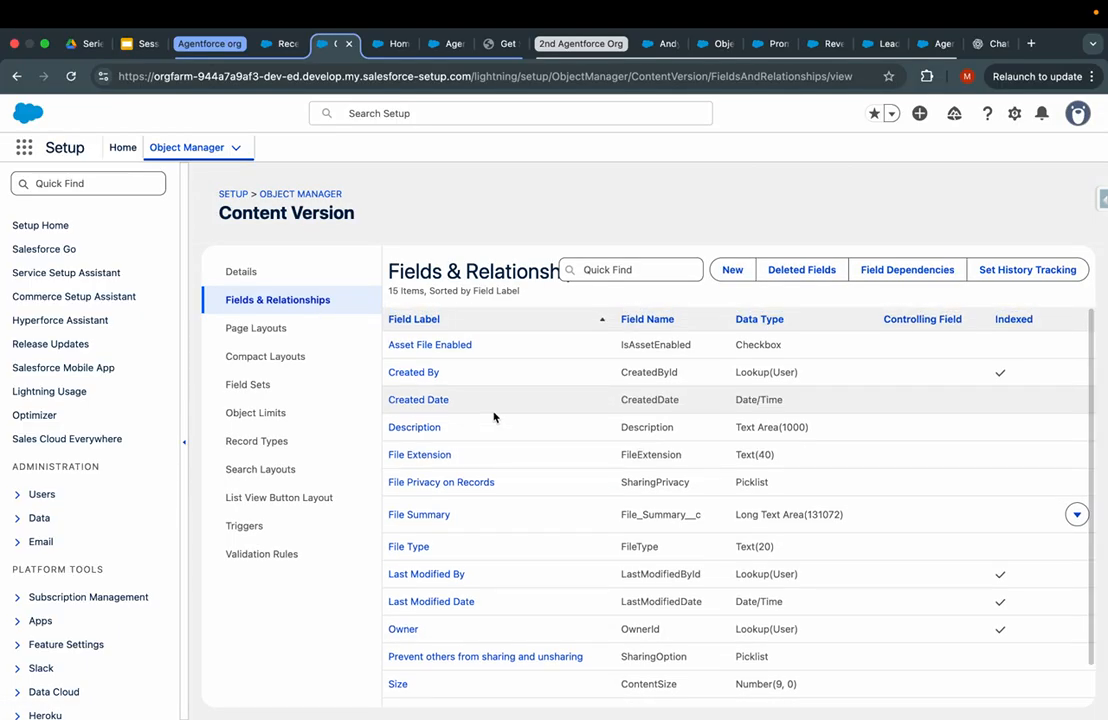
click(395, 44)
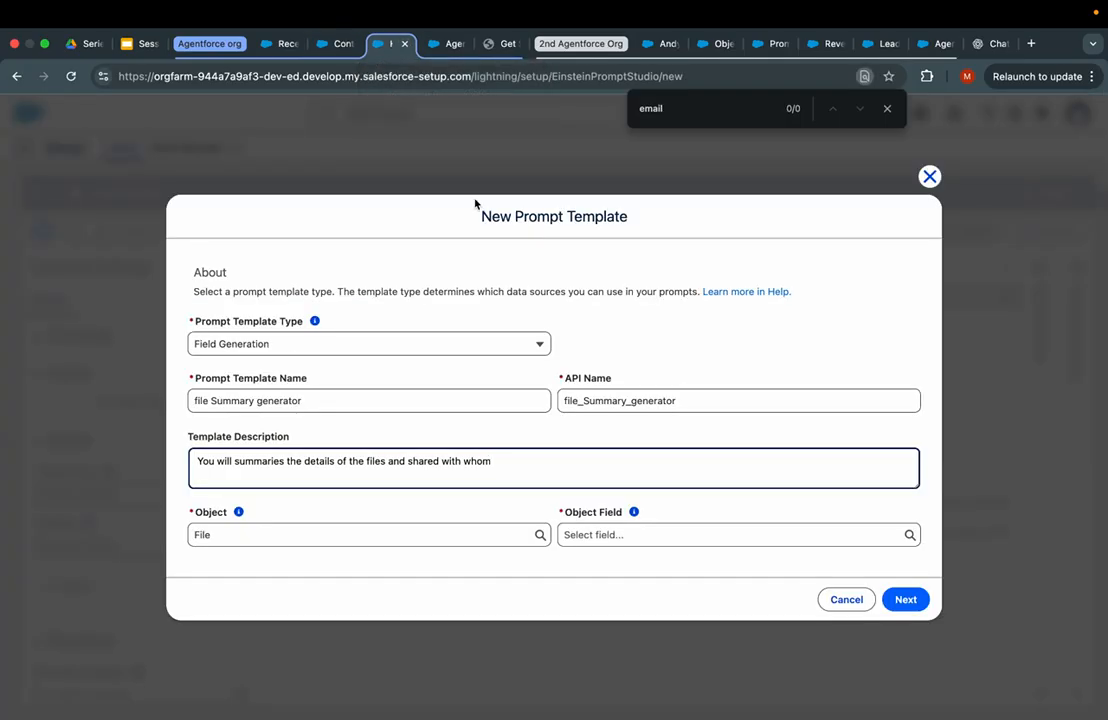
- Change the template's object to Case and its object field to Description
click(360, 531)
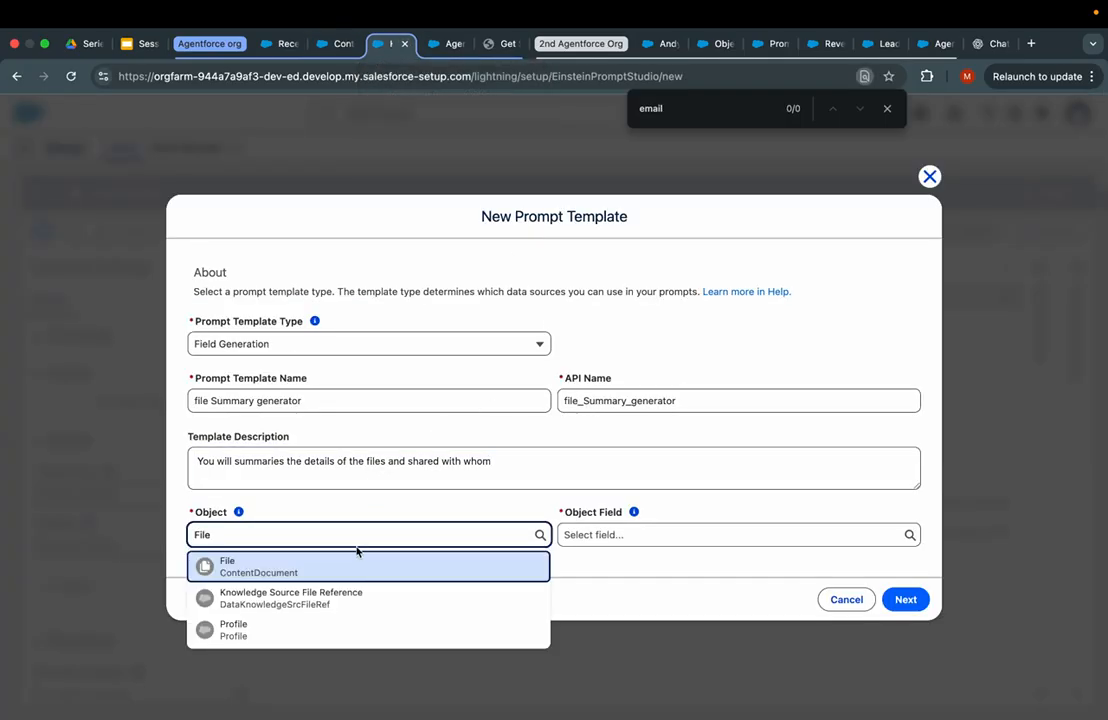
key(super+a)
key(BackSpace)
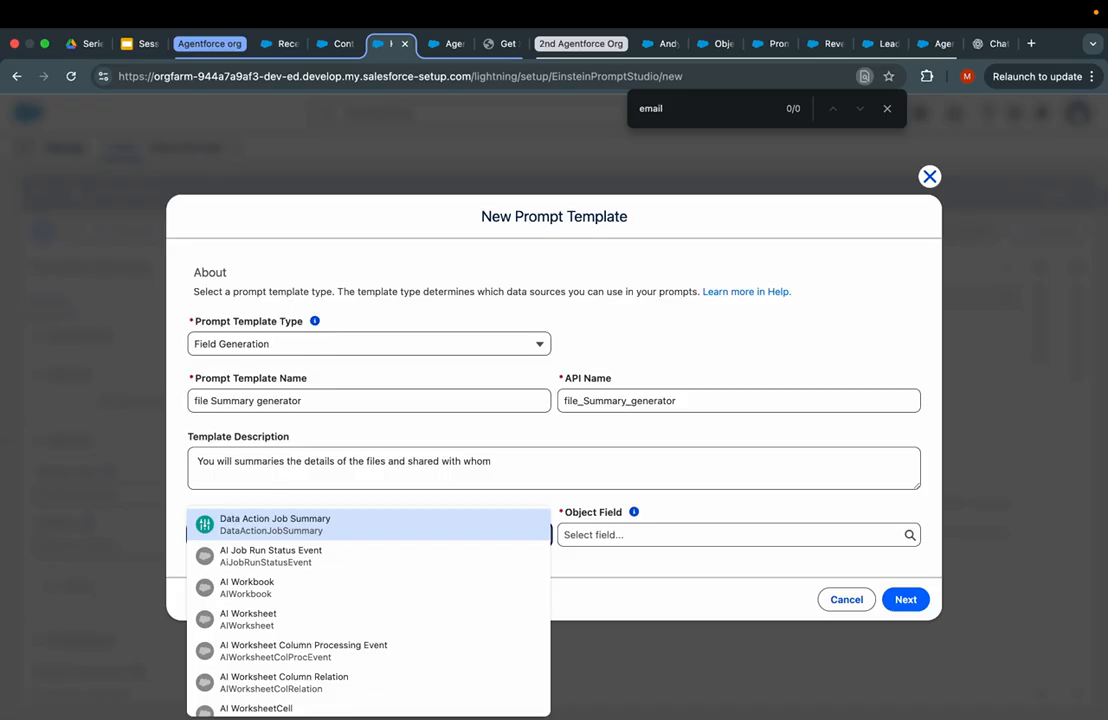
scroll(368, 610, down, 10)
scroll(368, 610, up, 8)
scroll(368, 610, up, 2)
scroll(368, 610, down, 2)
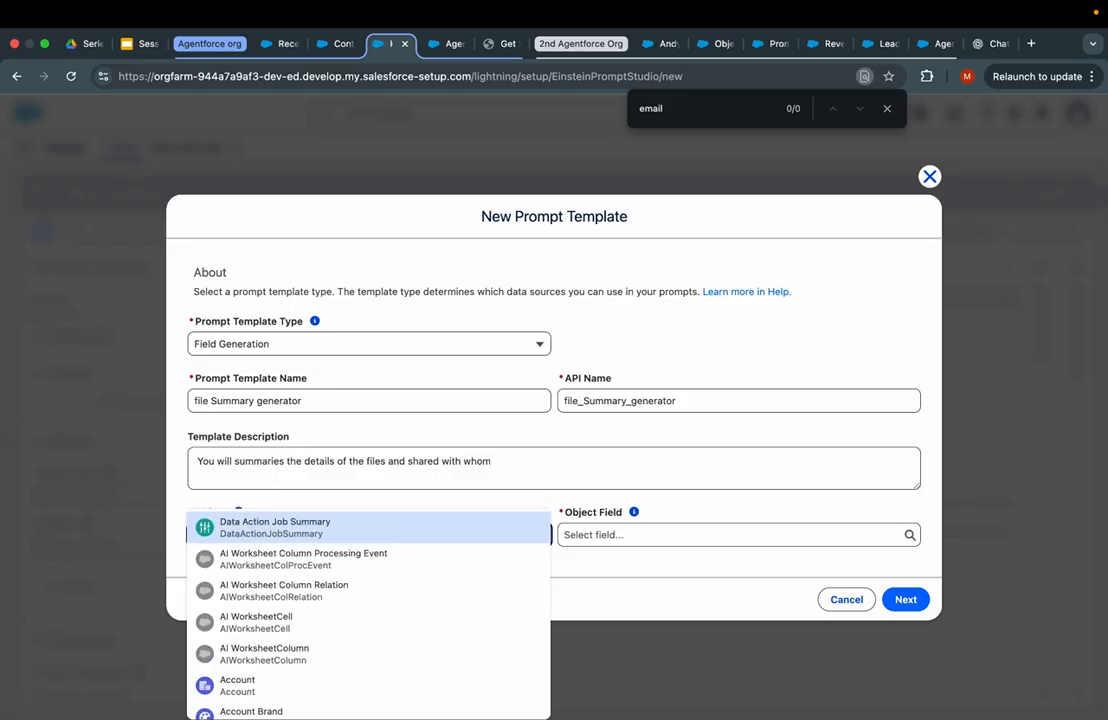
text(Case)
click(232, 568)
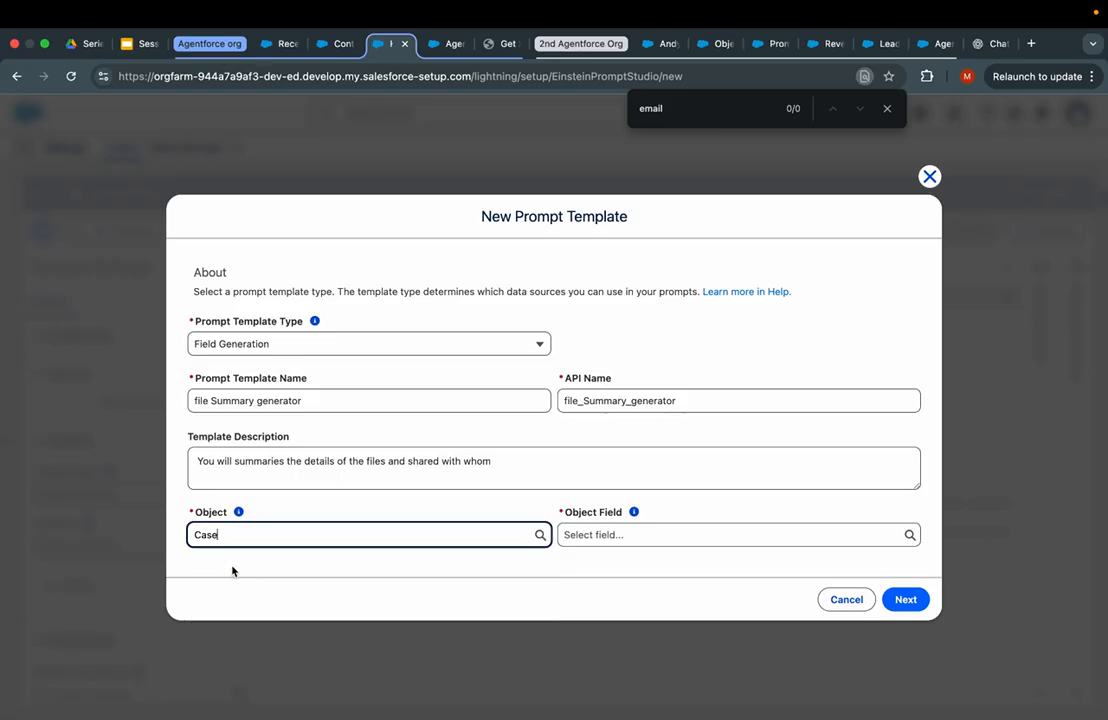
click(643, 536)
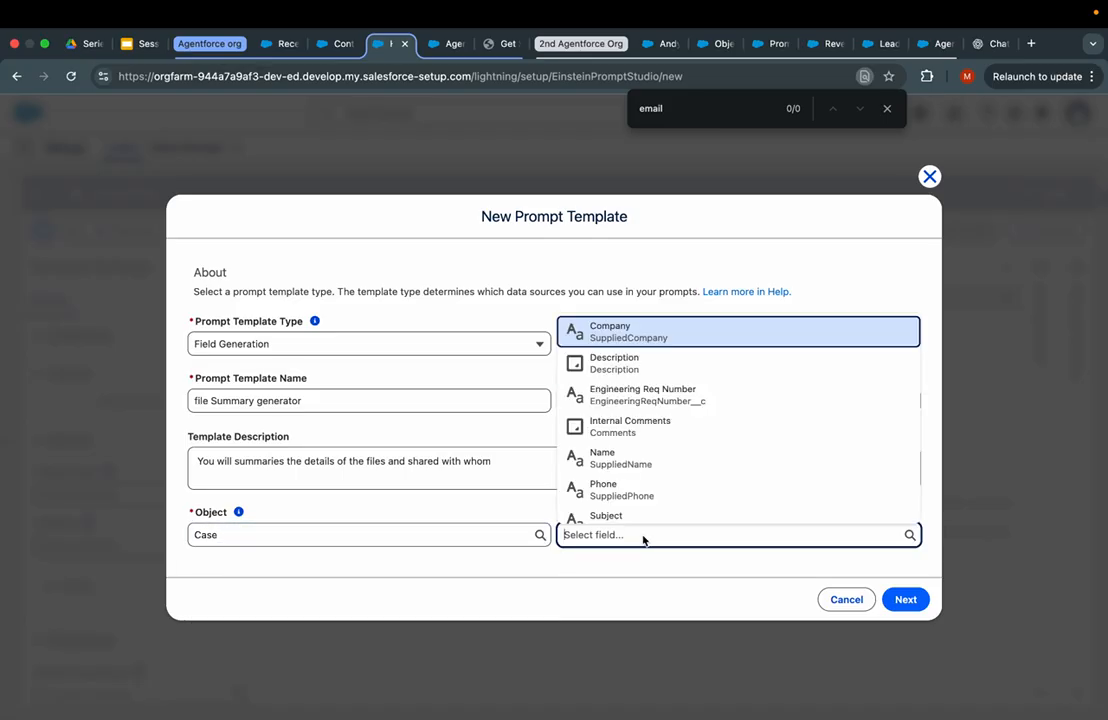
click(630, 366)
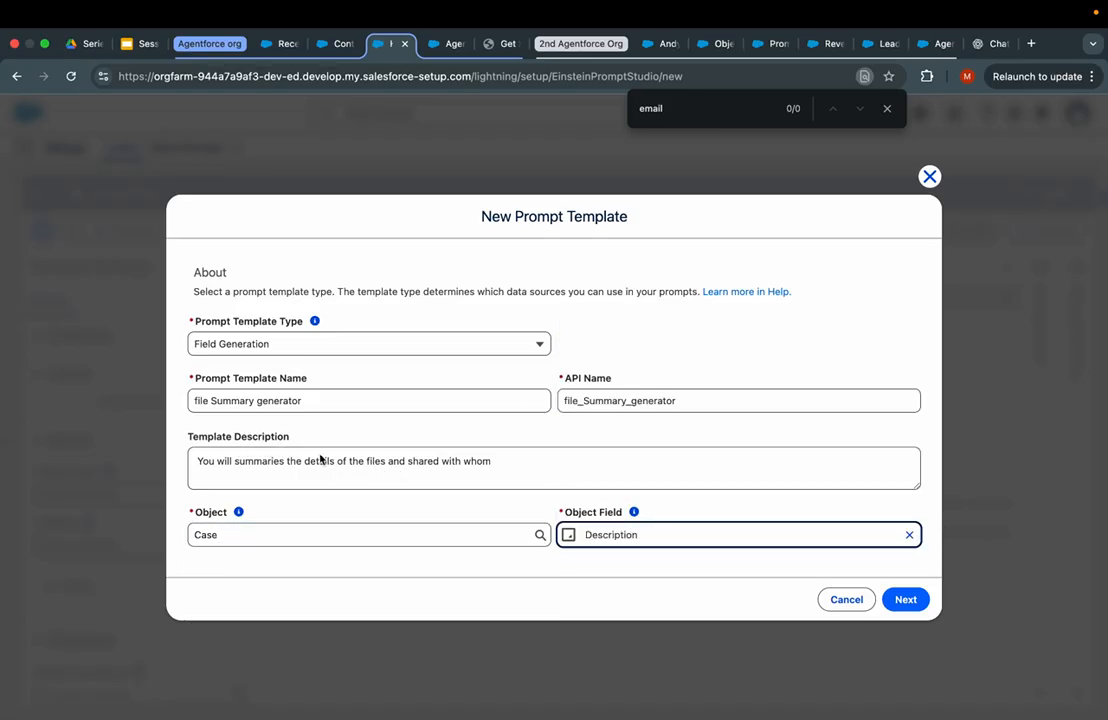
- Reword the description to summarise the case and next best actions, then create the template
drag(364, 460, 563, 462)
text(ca)
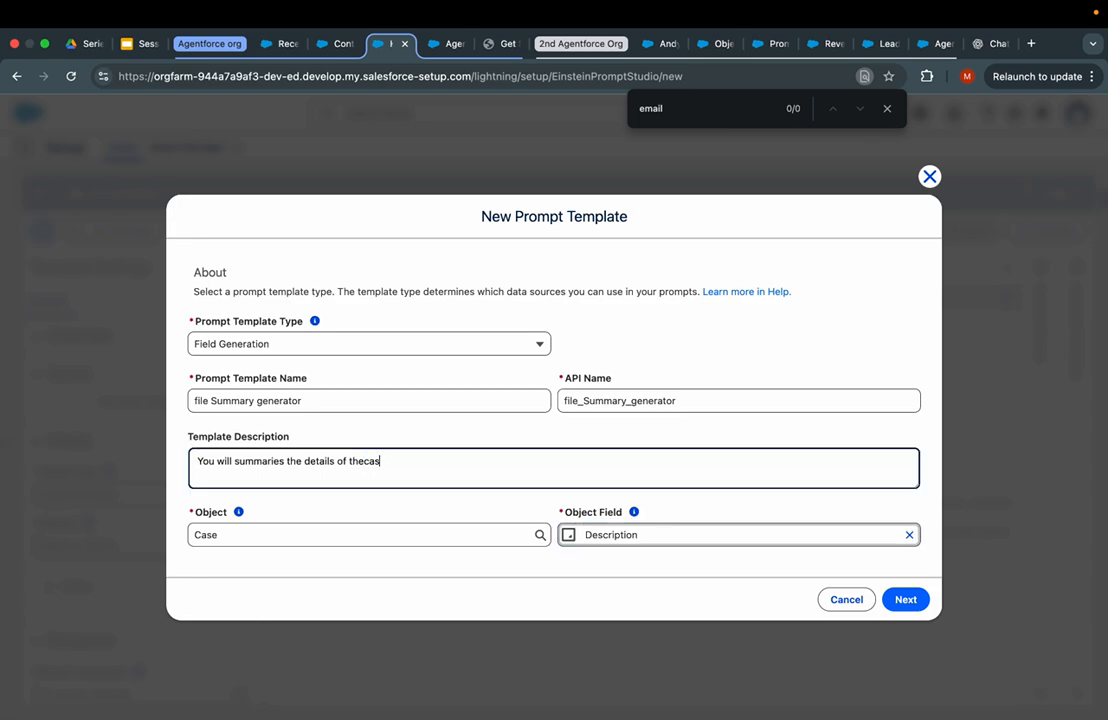
text(se and next best actions.)
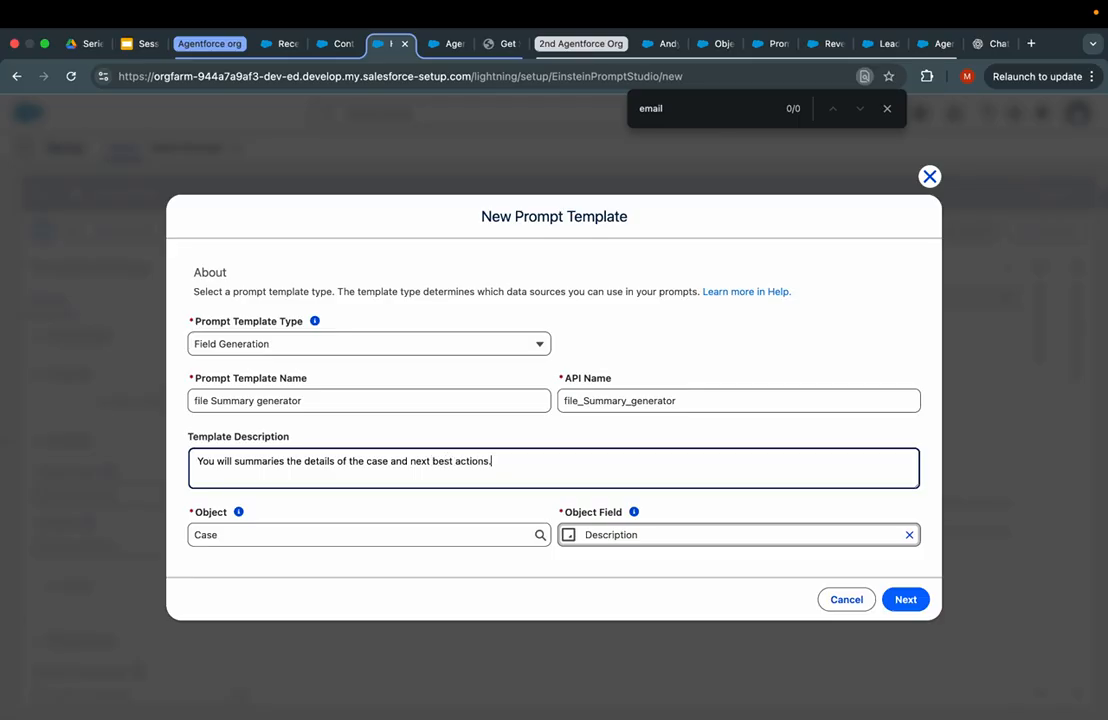
text(Generic))
click(905, 600)
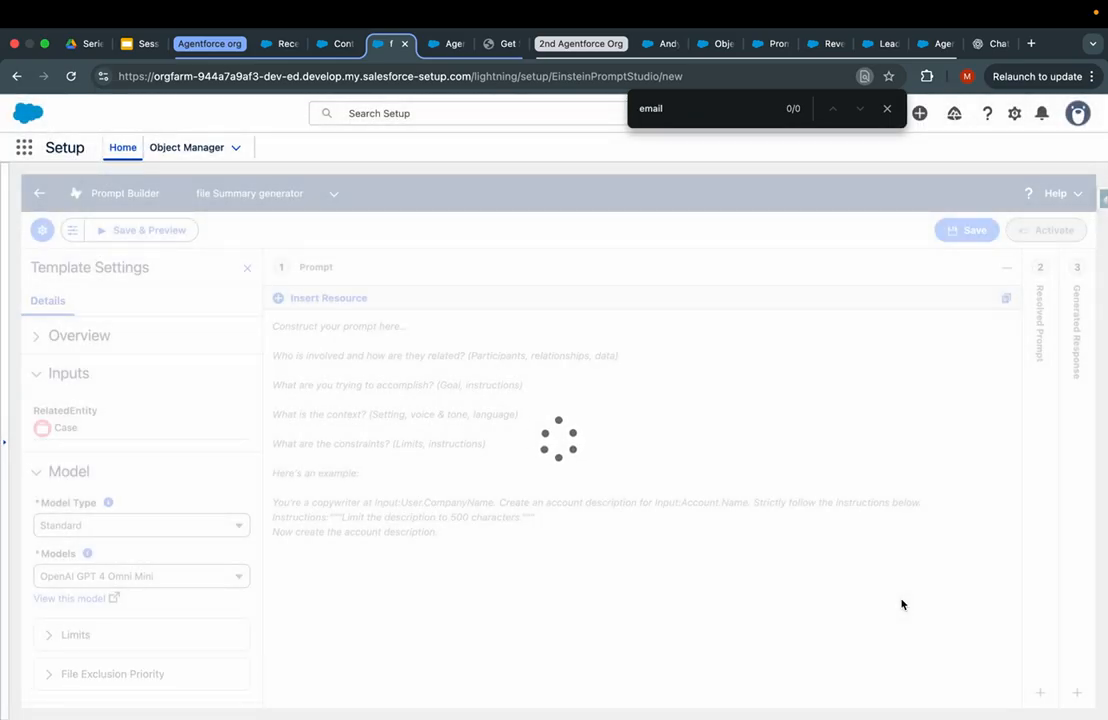
- Replace the prompt placeholder with '-', check the API name file_Summary_generator, then go to Reports
click(358, 348)
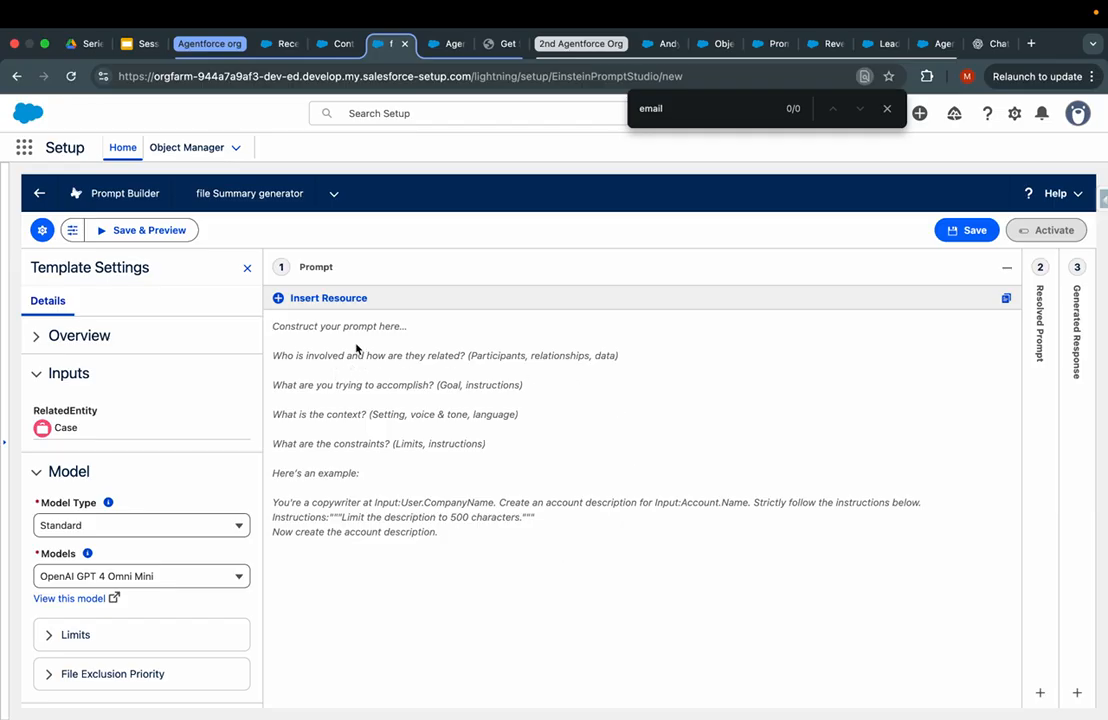
text(-)
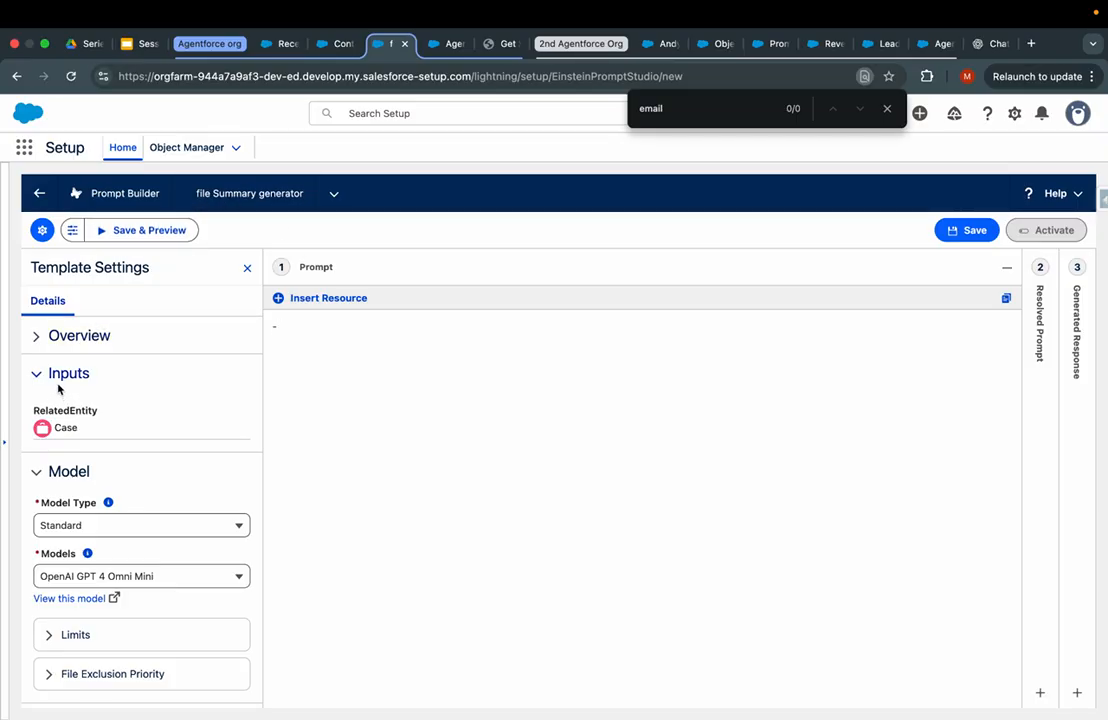
click(82, 336)
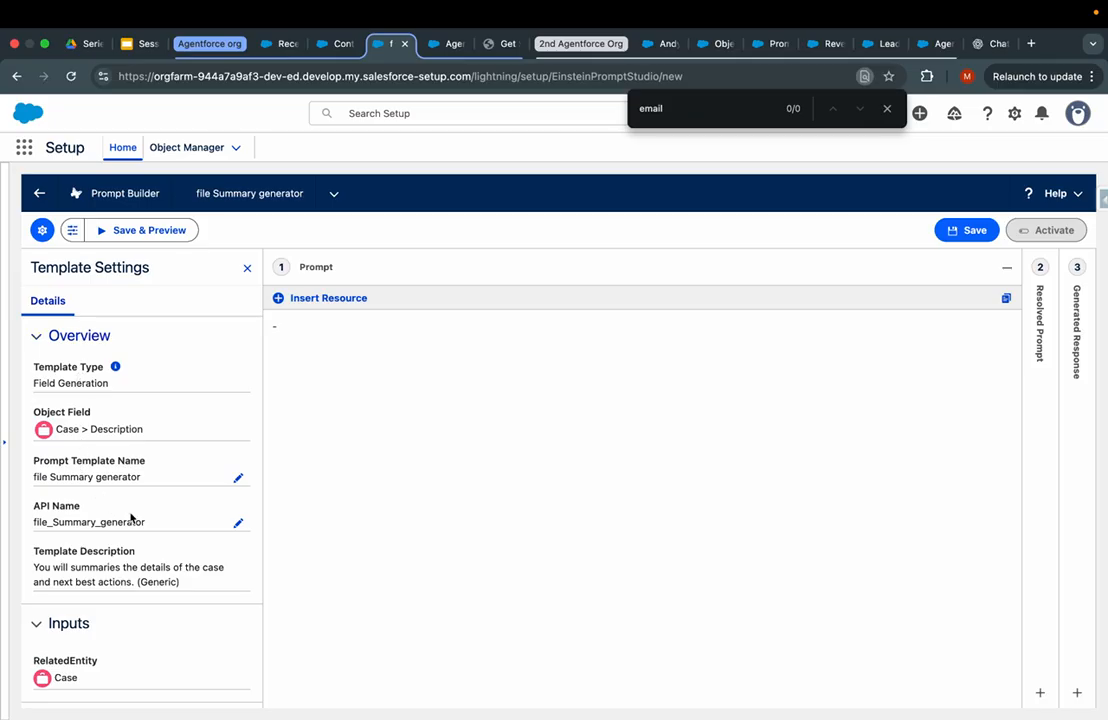
drag(152, 526, 27, 527)
click(324, 43)
click(283, 45)
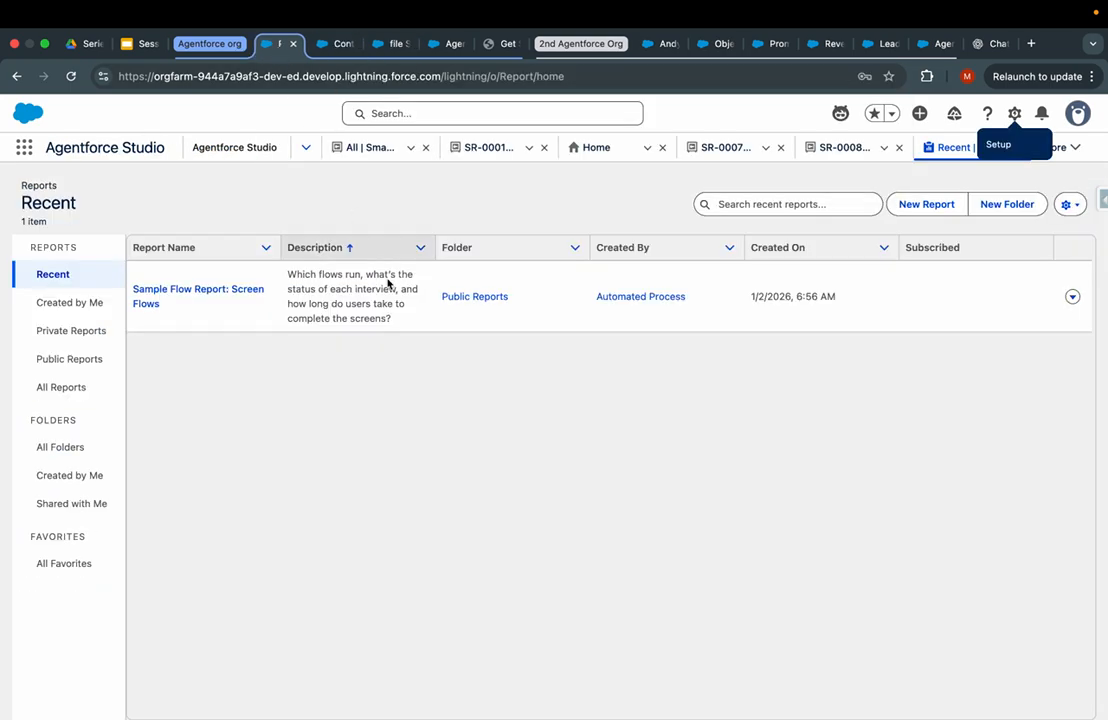
- Open case 00001002 from the Cases list via the App Launcher
click(1077, 148)
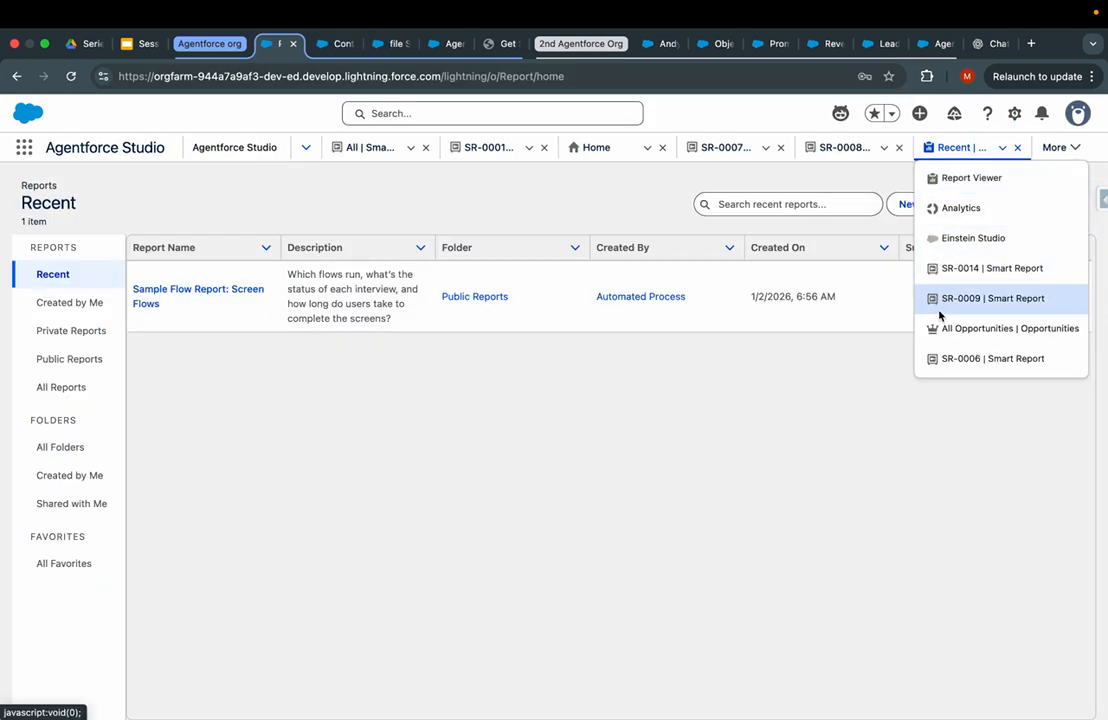
click(25, 150)
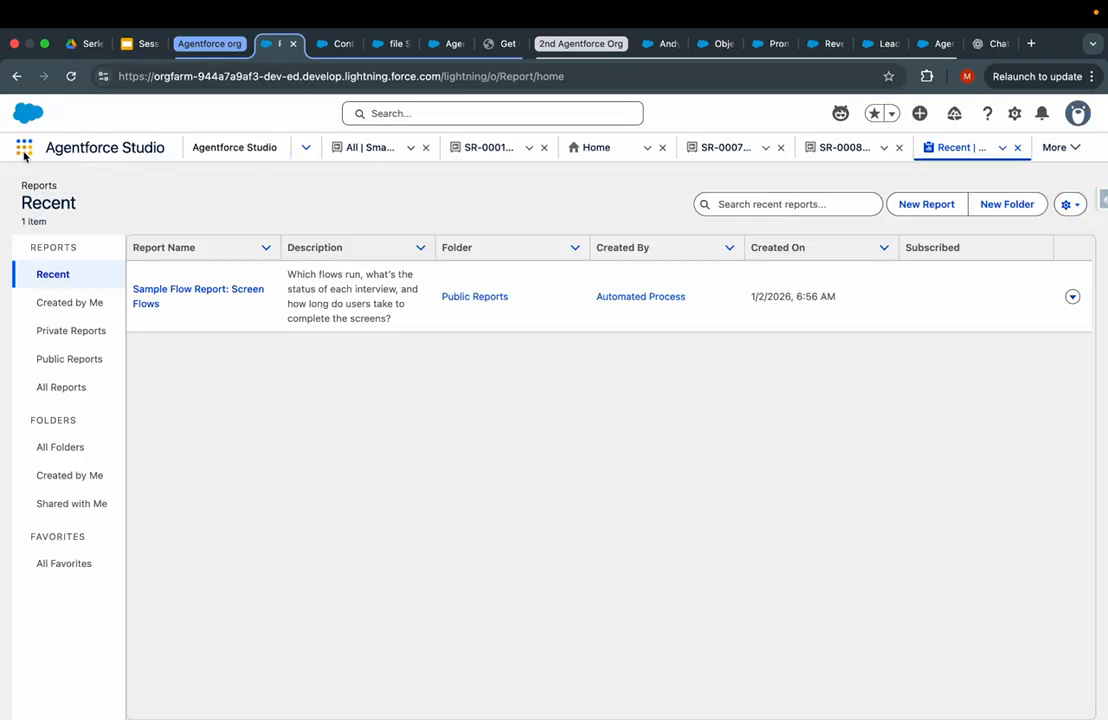
click(24, 154)
text(case)
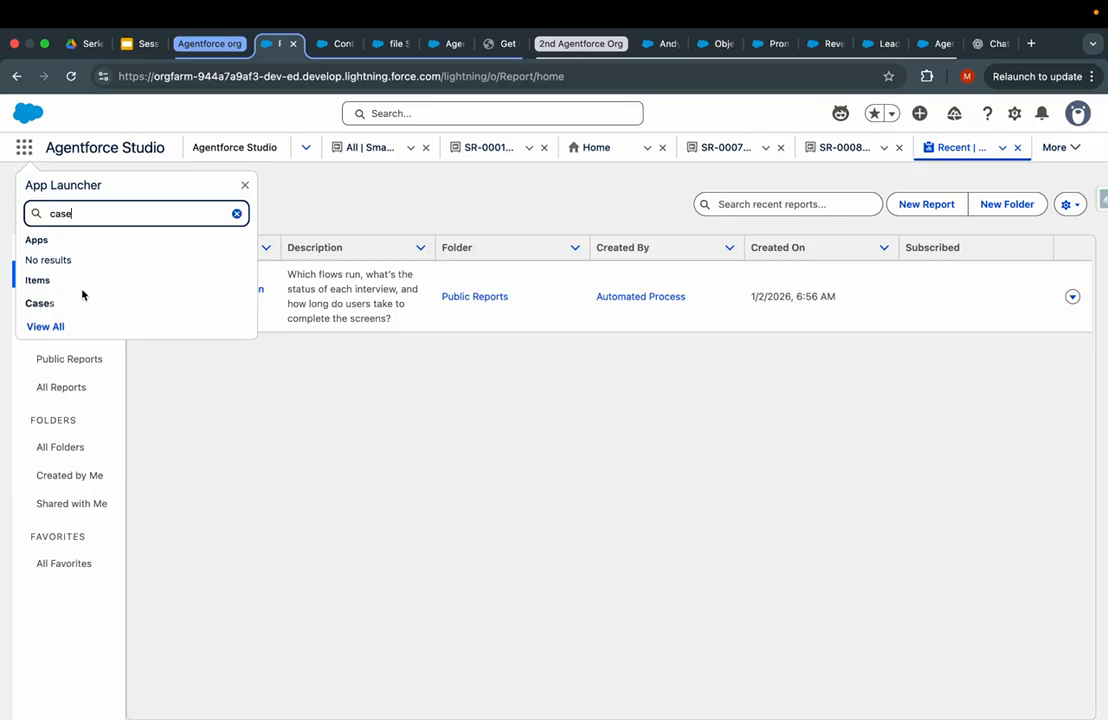
click(60, 302)
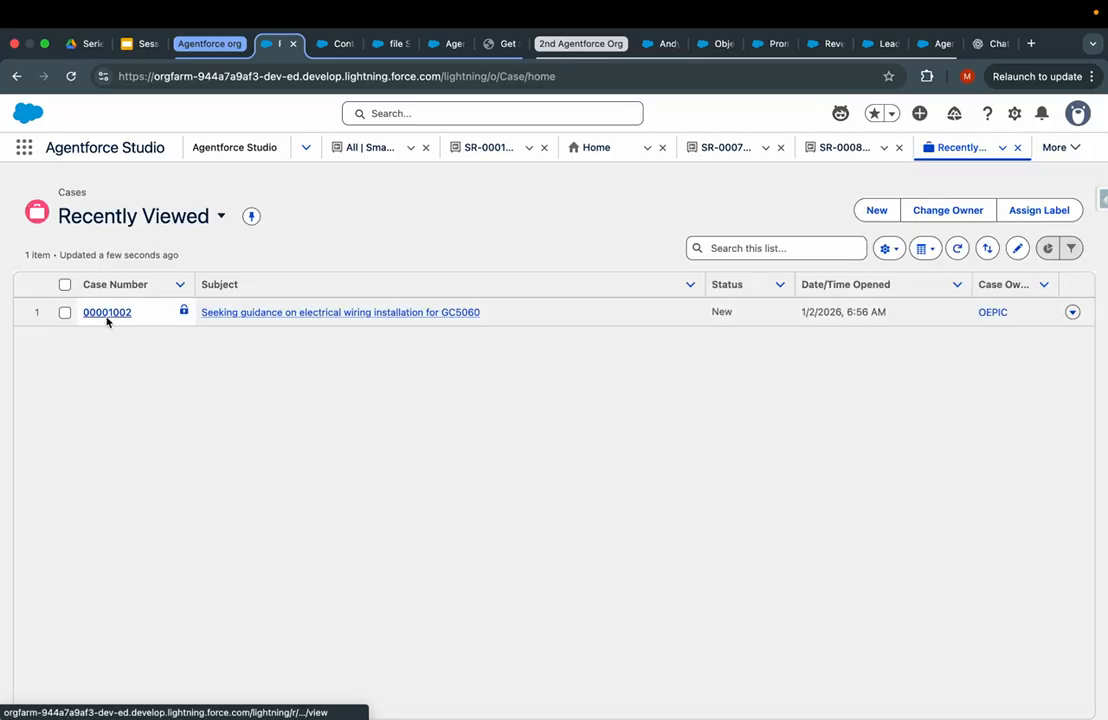
click(106, 313)
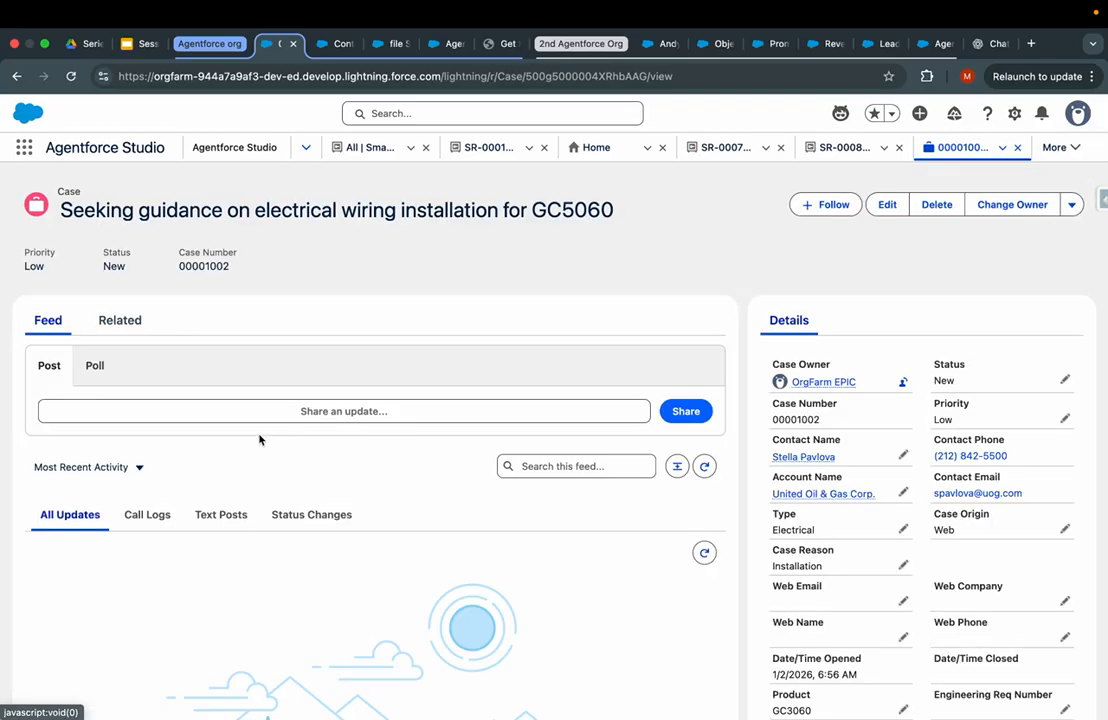
- Edit and save the case's Description, then return to the 'file Summary generator' template
click(120, 320)
scroll(836, 544, down, 5)
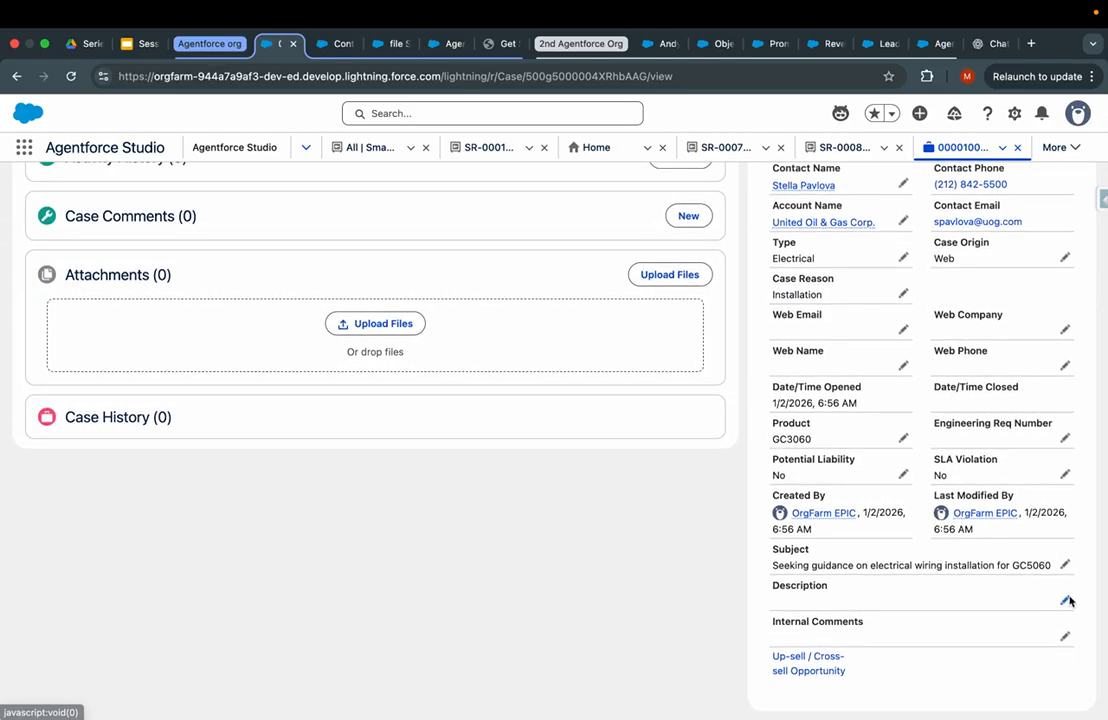
click(1065, 599)
scroll(925, 620, down, 2)
click(953, 662)
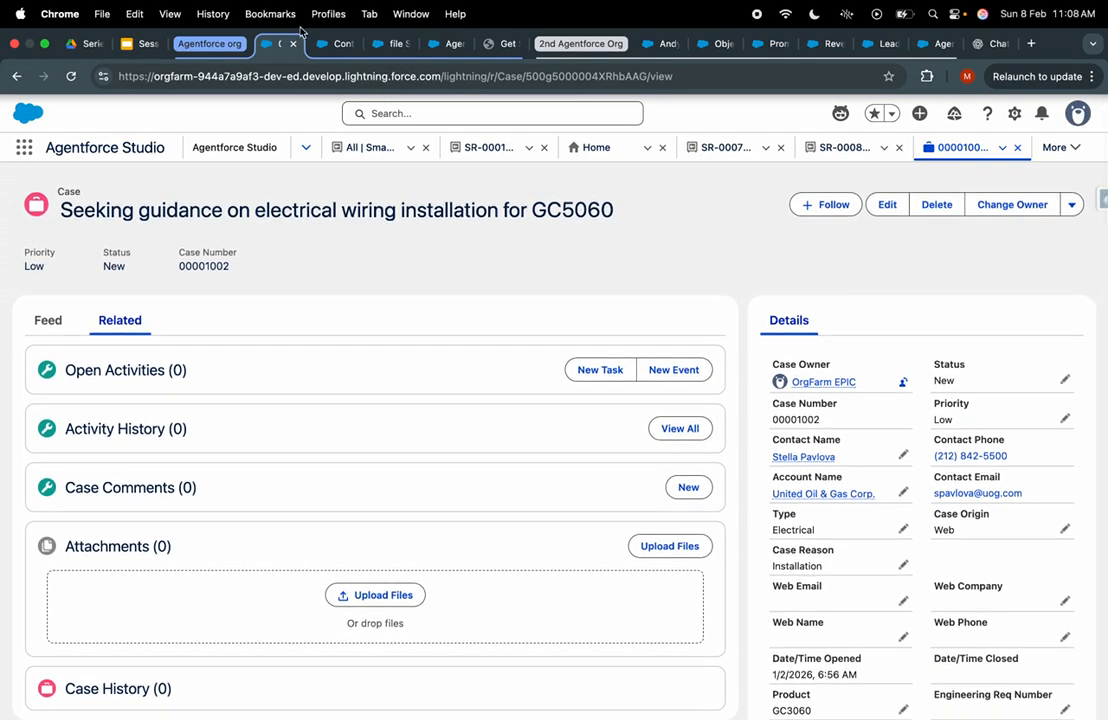
click(336, 44)
click(380, 49)
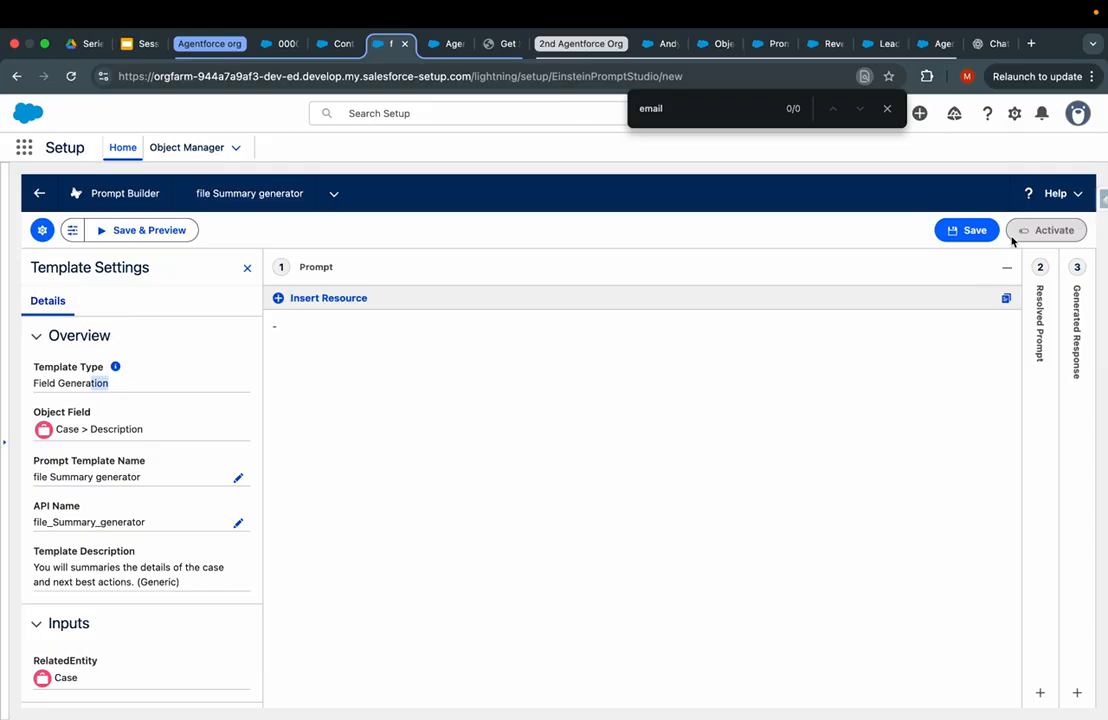
- Leave the template editor, discarding the unsaved changes
click(38, 193)
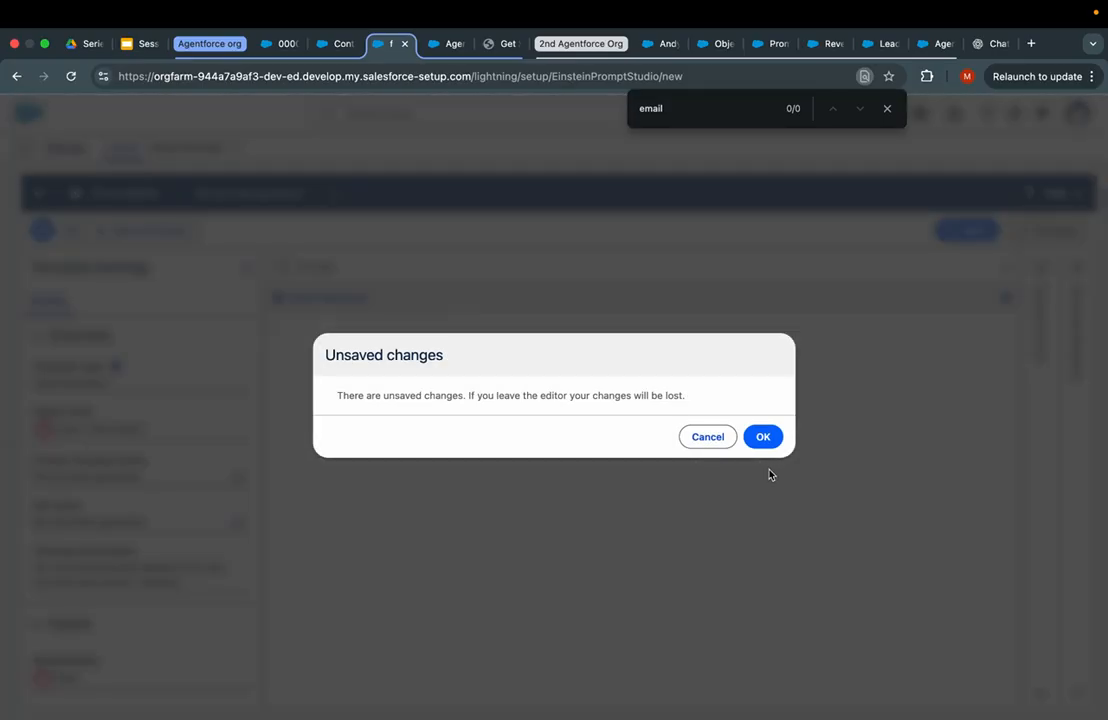
click(764, 436)
scroll(768, 440, down, 4)
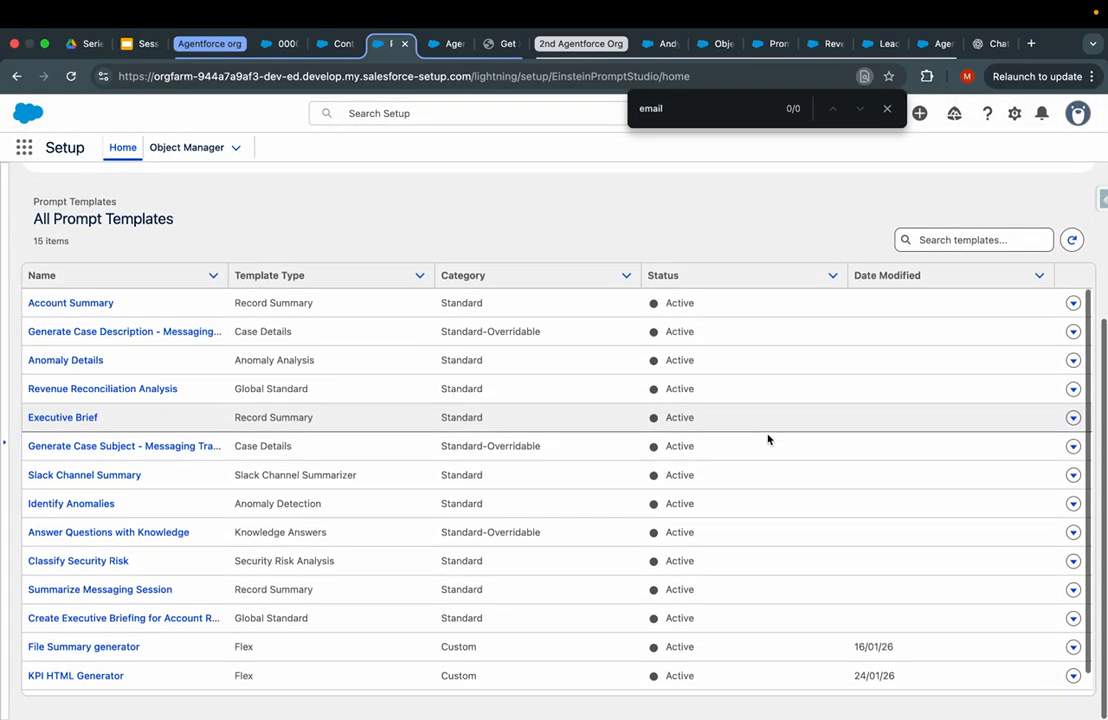
scroll(768, 440, up, 4)
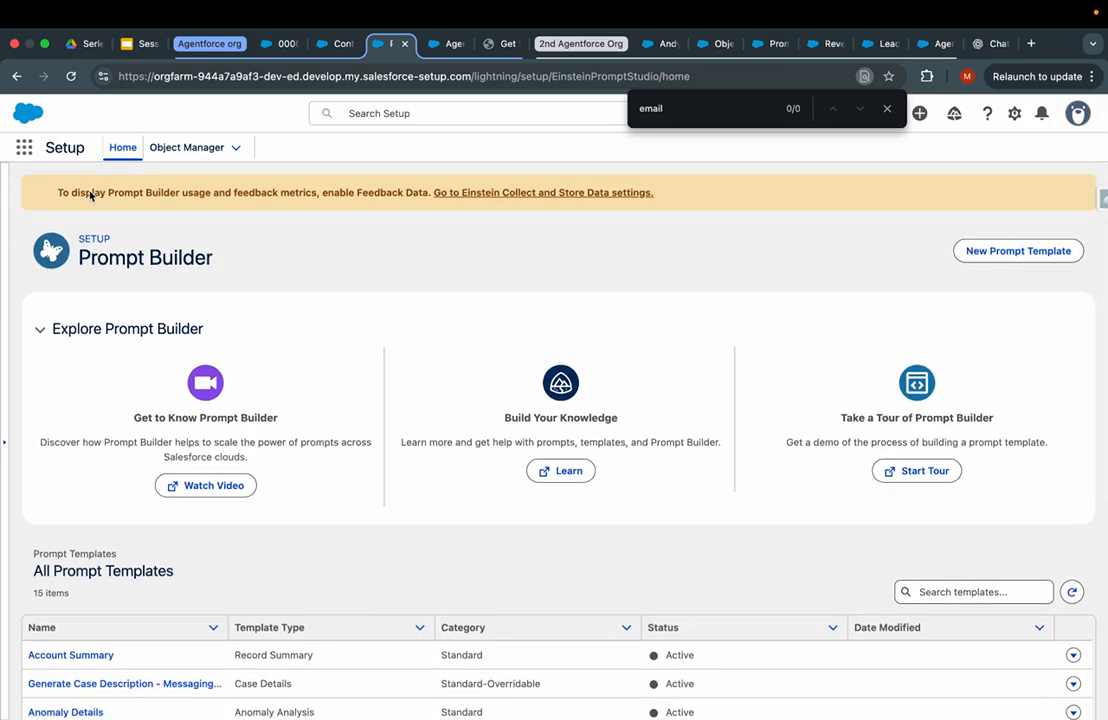
key(super+minus)
key(super+equal)
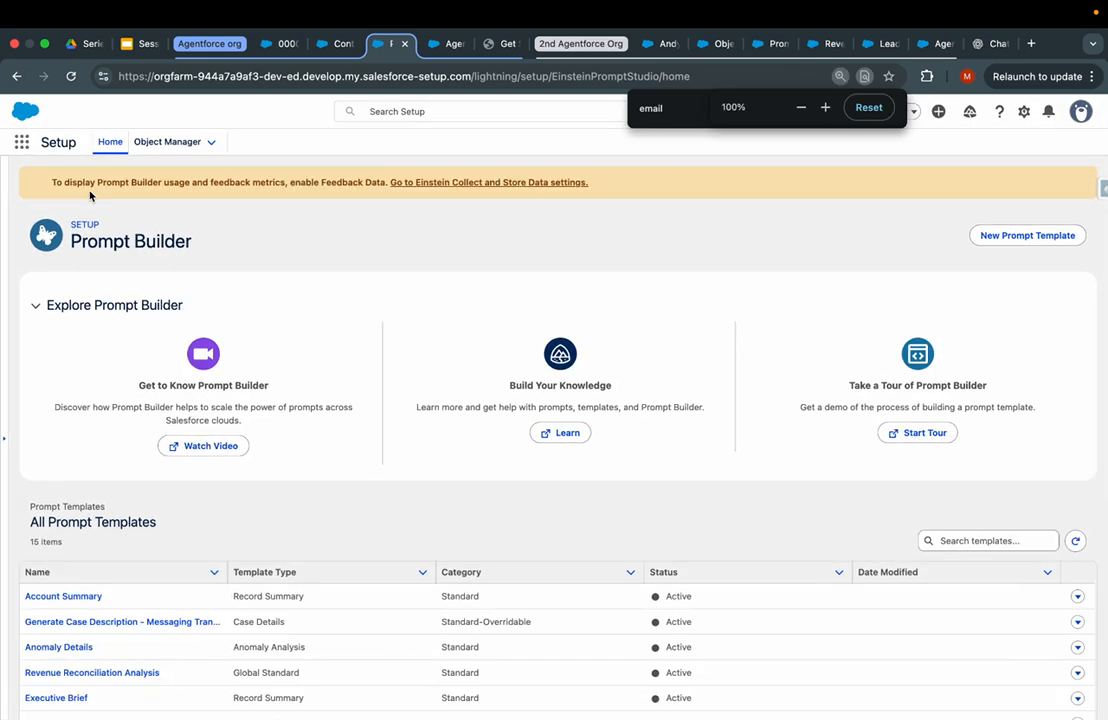
- Get back to the Prompt Builder home listing all 15 templates and start a new template
click(187, 148)
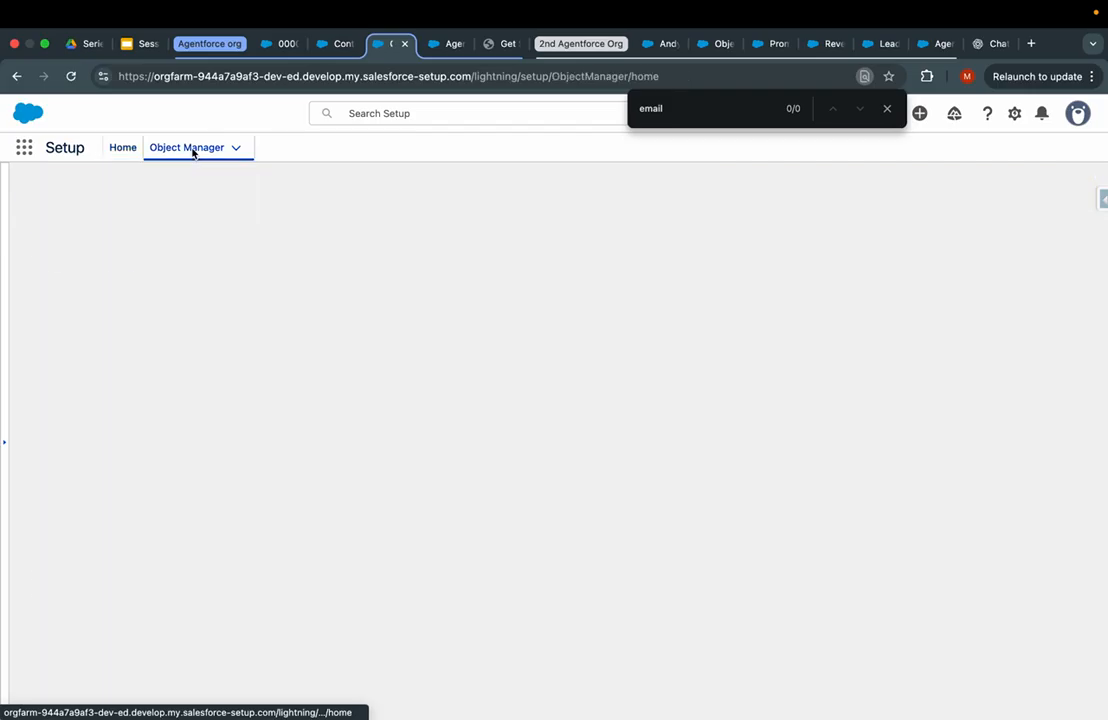
click(123, 148)
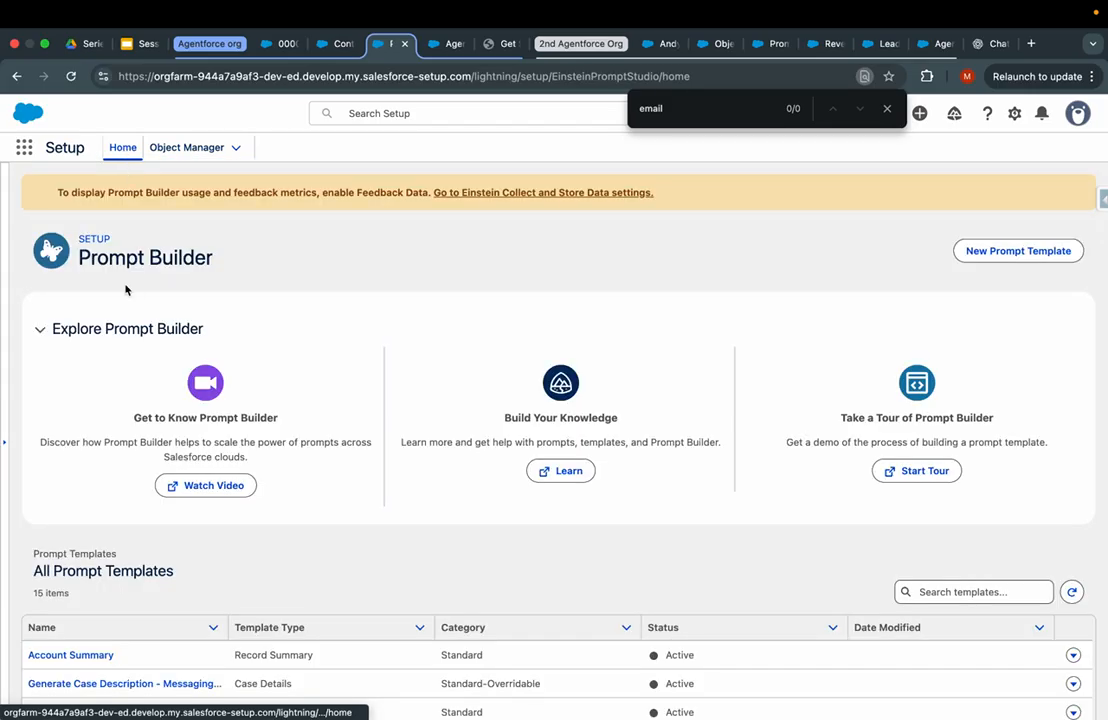
key(super+minus)
key(super+minus)
key(super+minus)
key(super+minus)
key(super+plus)
key(super+plus)
key(super+plus)
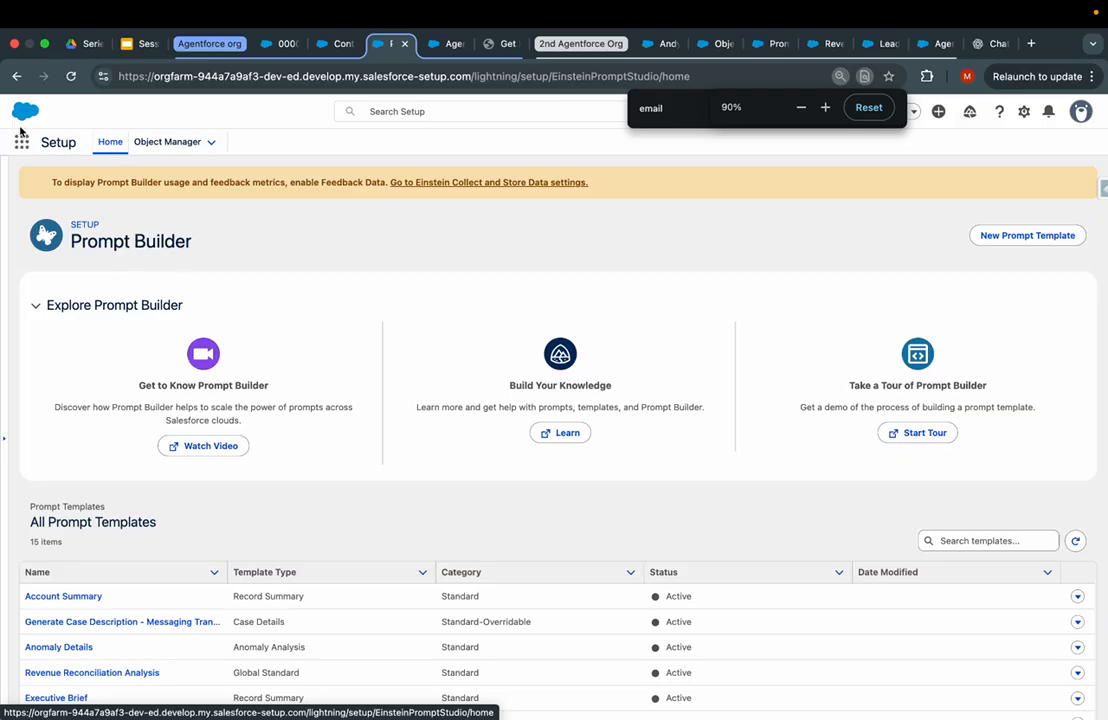
click(21, 141)
click(172, 143)
click(108, 141)
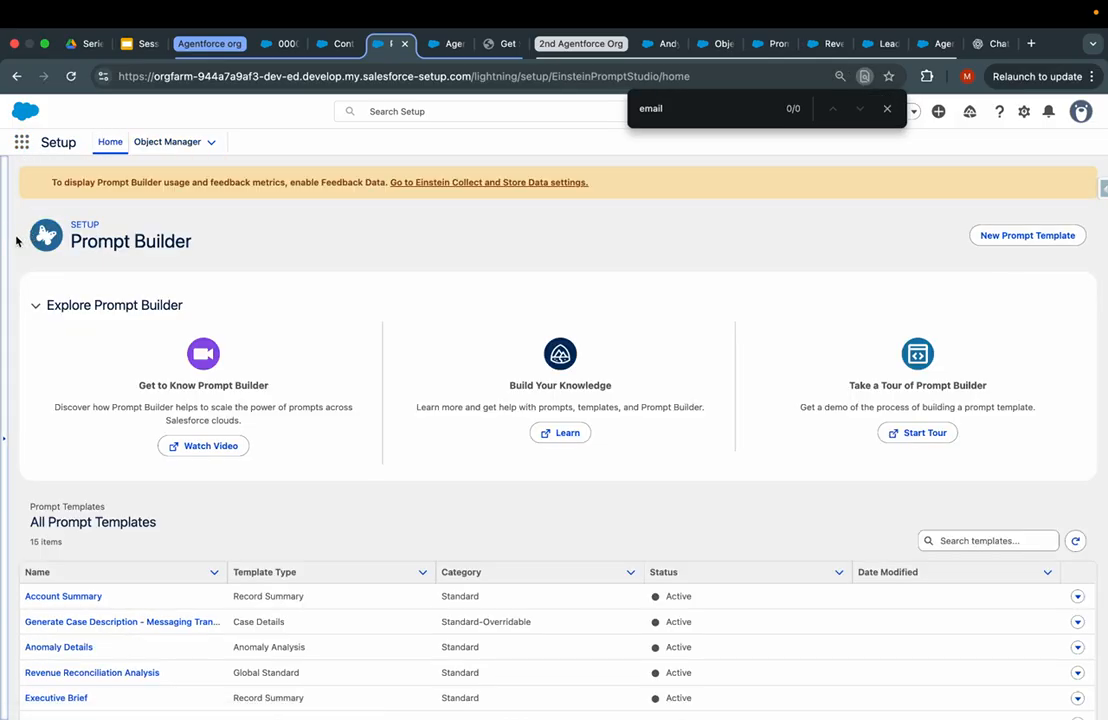
click(8, 242)
click(72, 175)
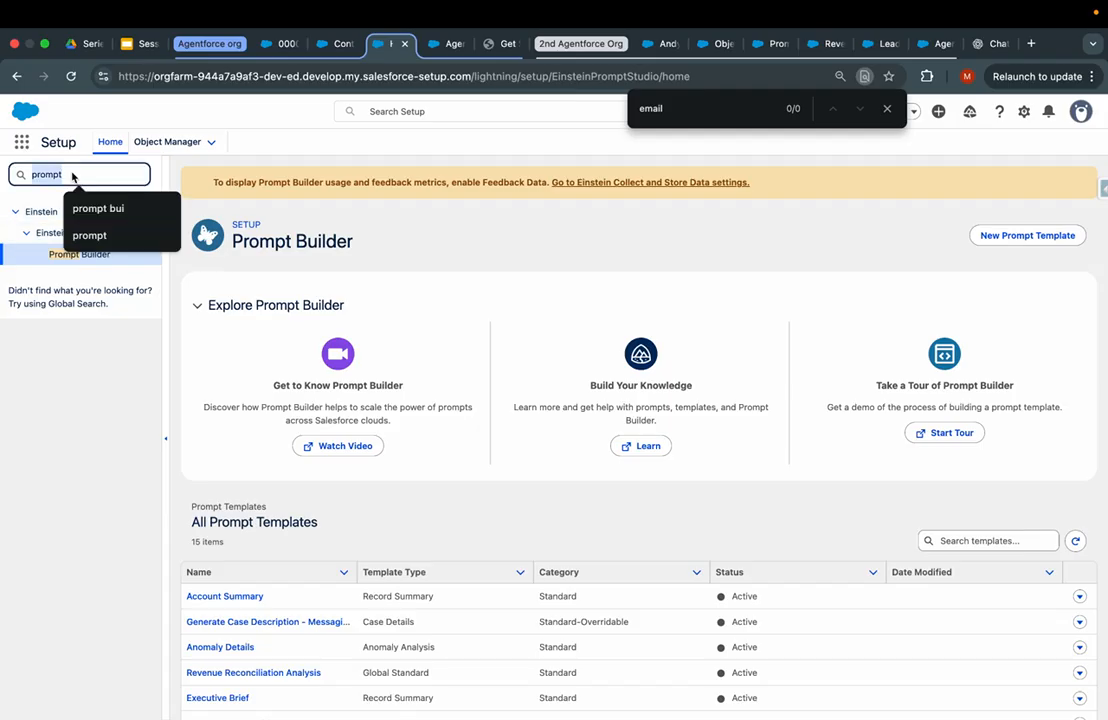
scroll(317, 611, down, 5)
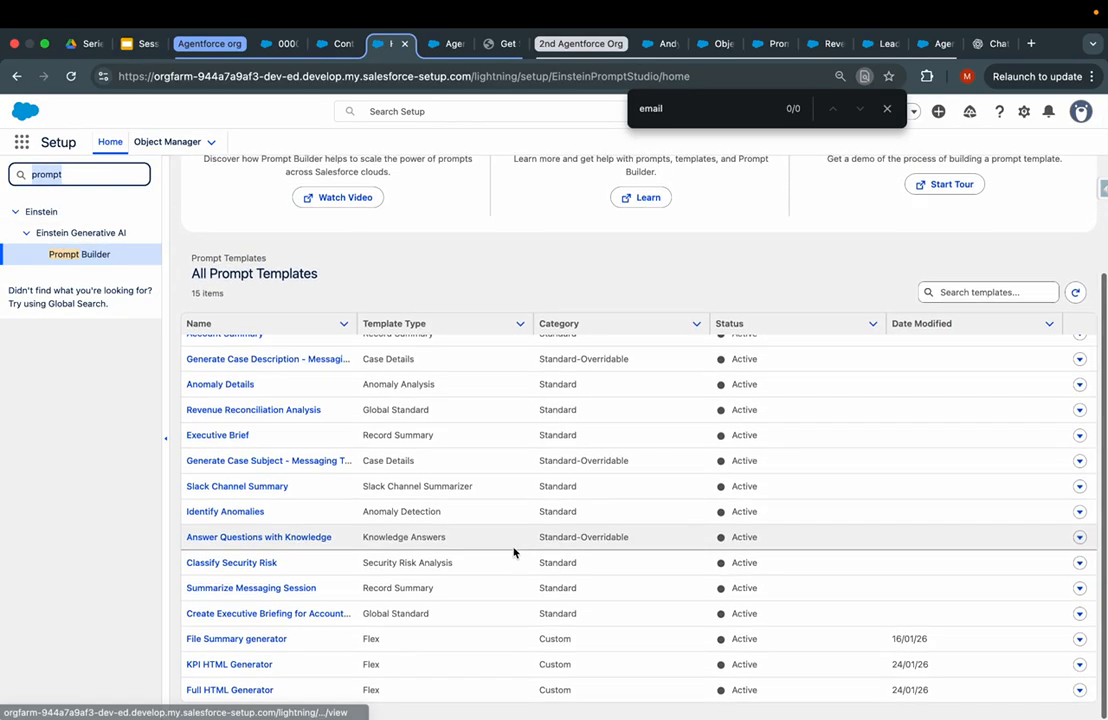
scroll(674, 614, up, 1)
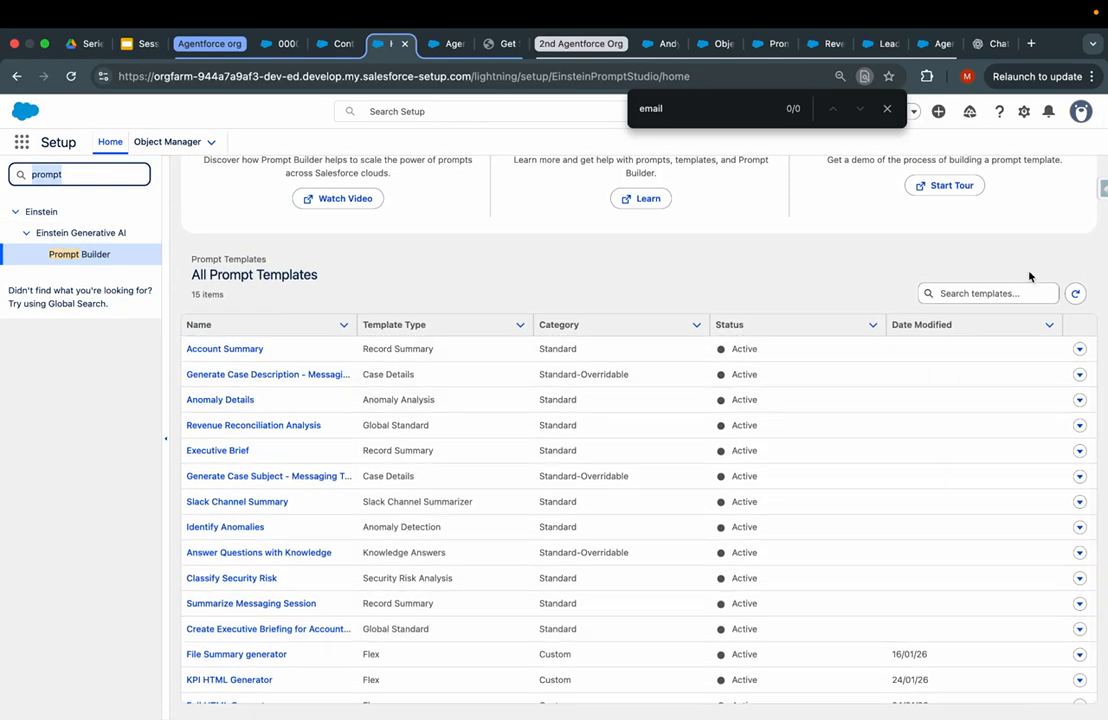
scroll(1030, 246, up, 3)
click(1026, 244)
- Make a Field Generation template 'Summaries the contact details' with a contact-timeline description
click(367, 378)
click(368, 378)
click(371, 376)
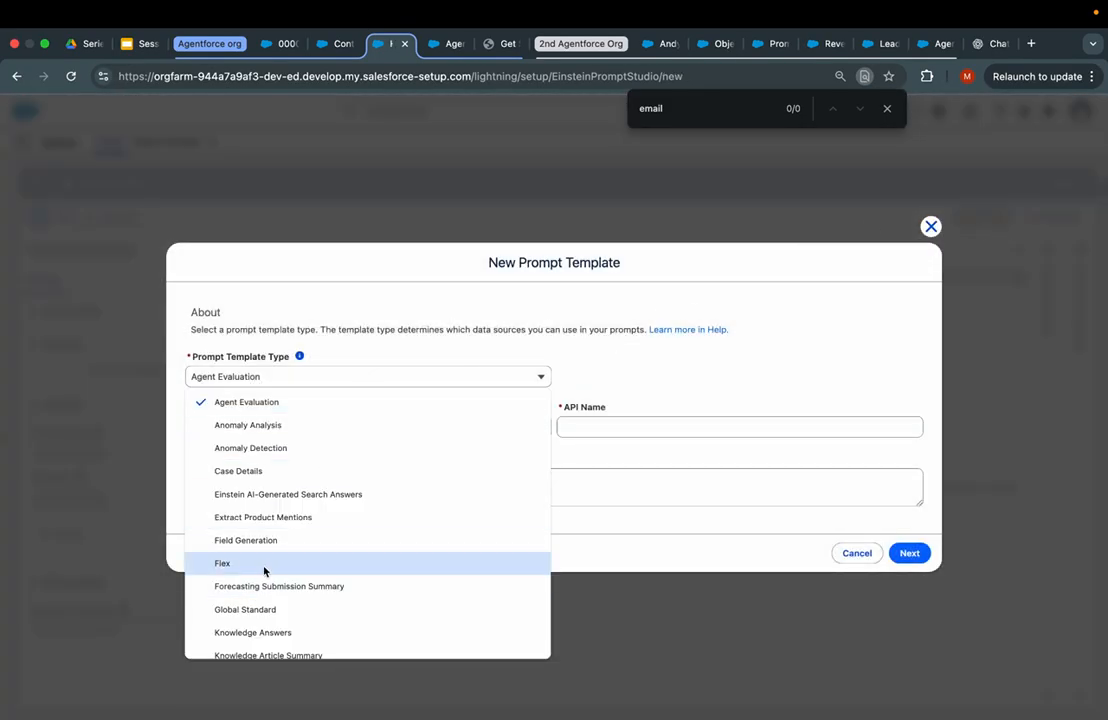
scroll(258, 585, down, 1)
click(267, 520)
click(274, 402)
text(Summaries the contact deta)
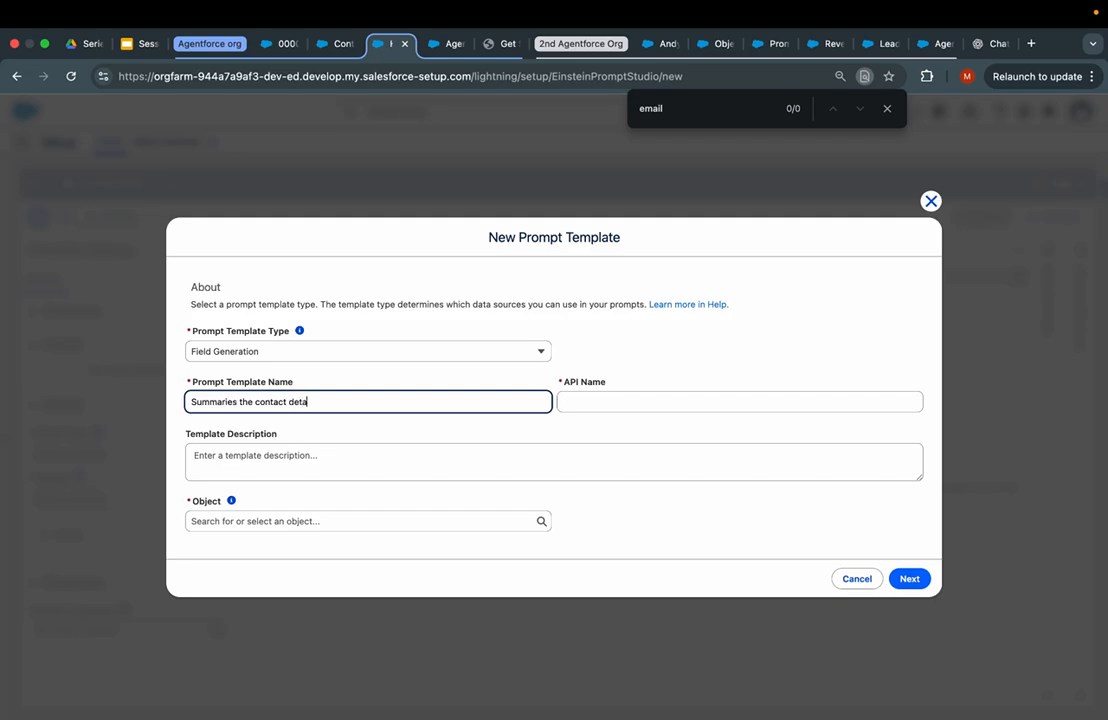
text(ils)
click(194, 455)
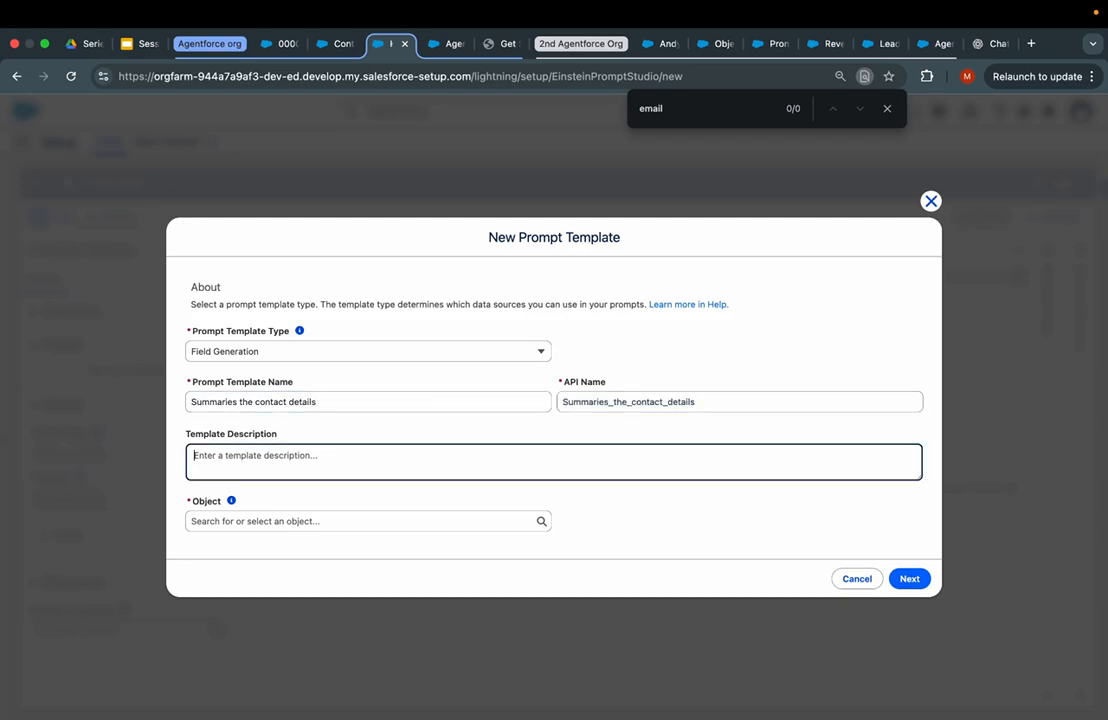
text(Provide the )
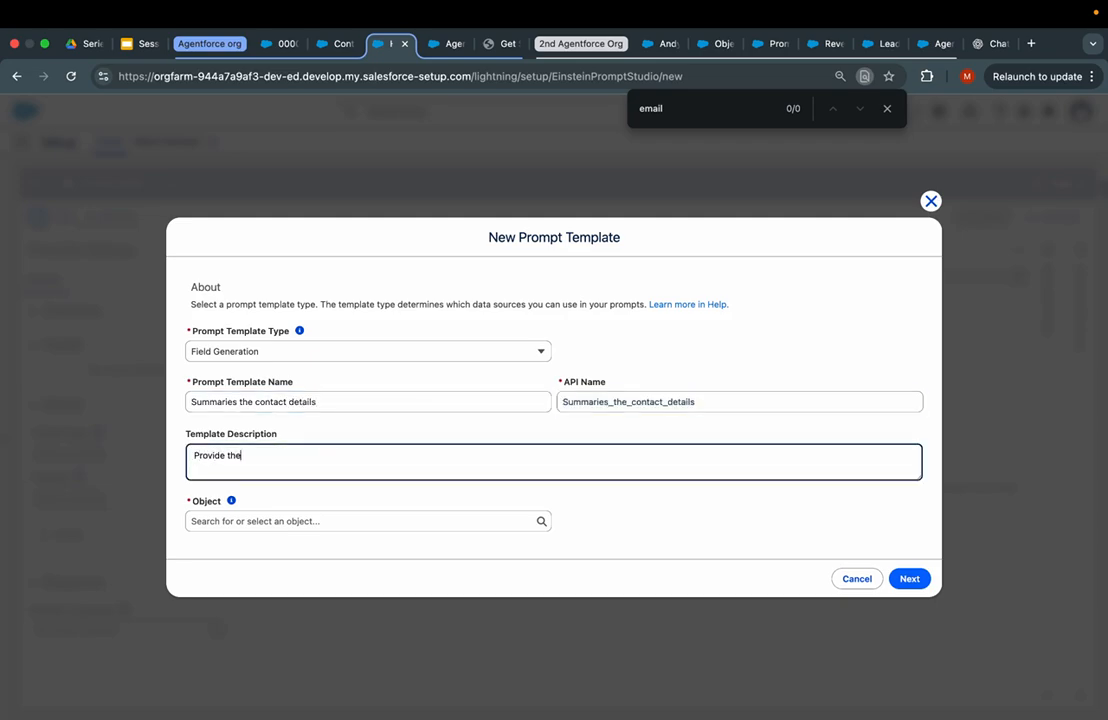
text(contacts related action and it's overall)
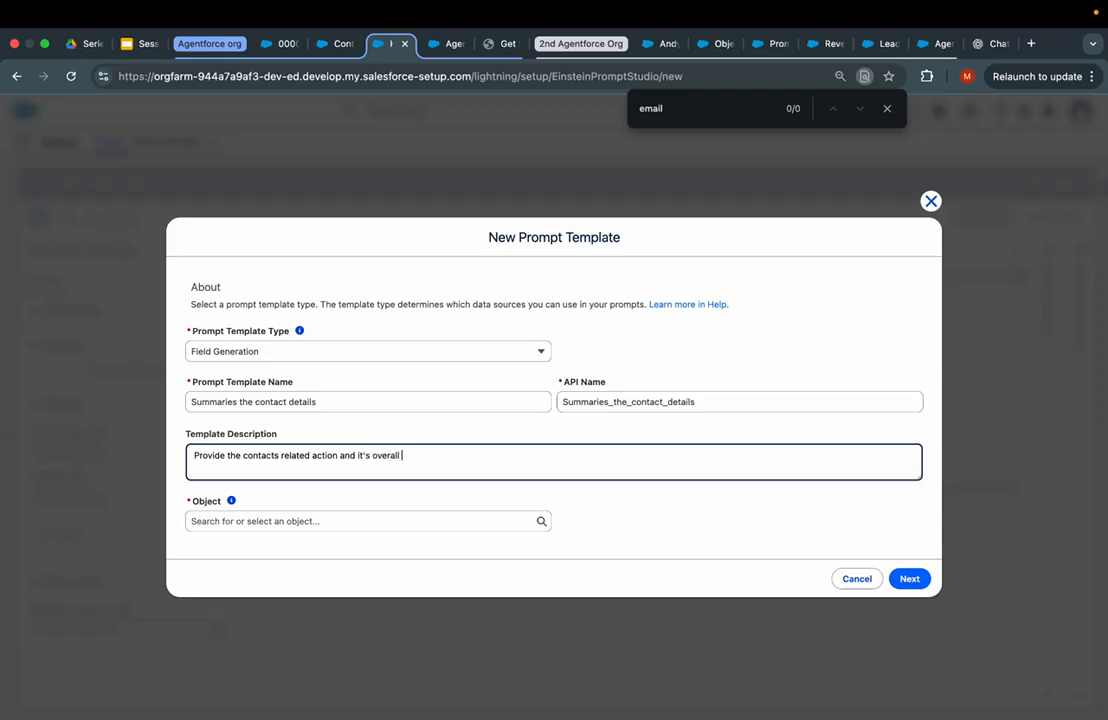
text( timeline)
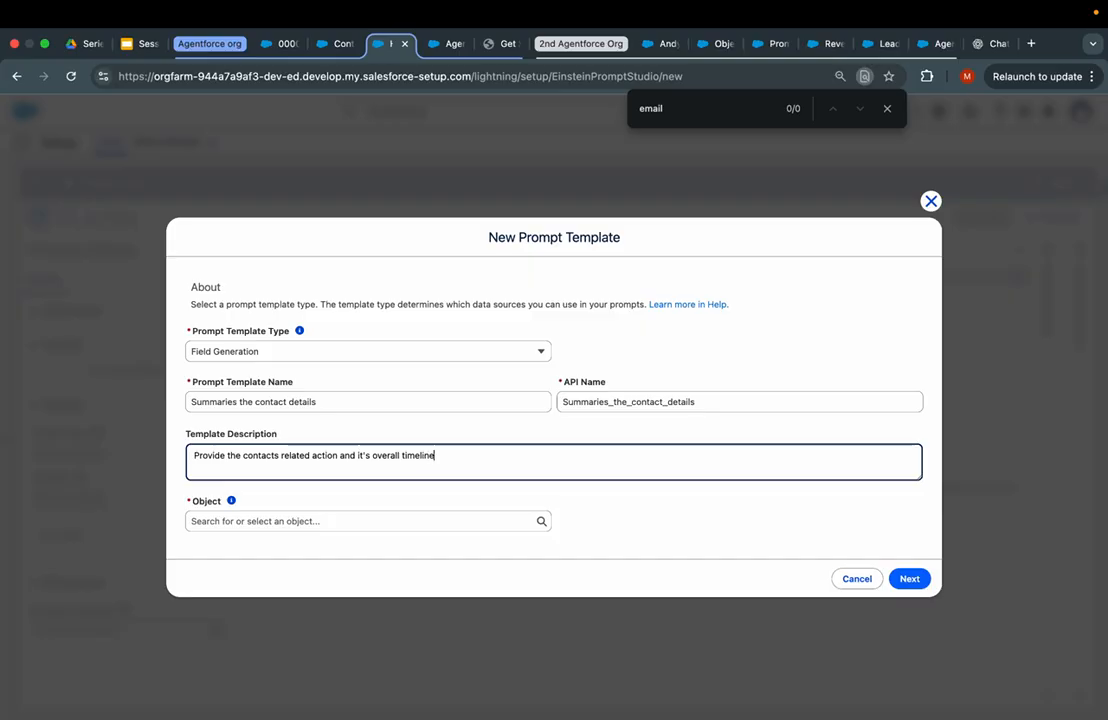
text( based on related task and activites)
- Set the object to Contact, show its fields, then switch to the Content Version tab
click(231, 500)
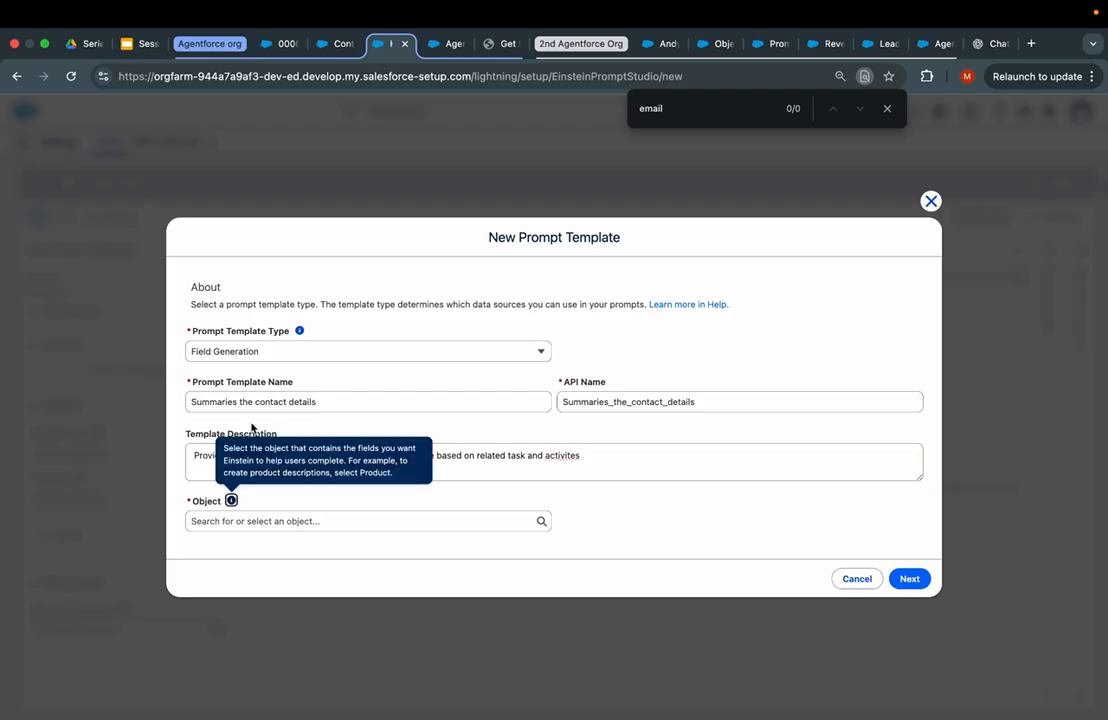
click(209, 520)
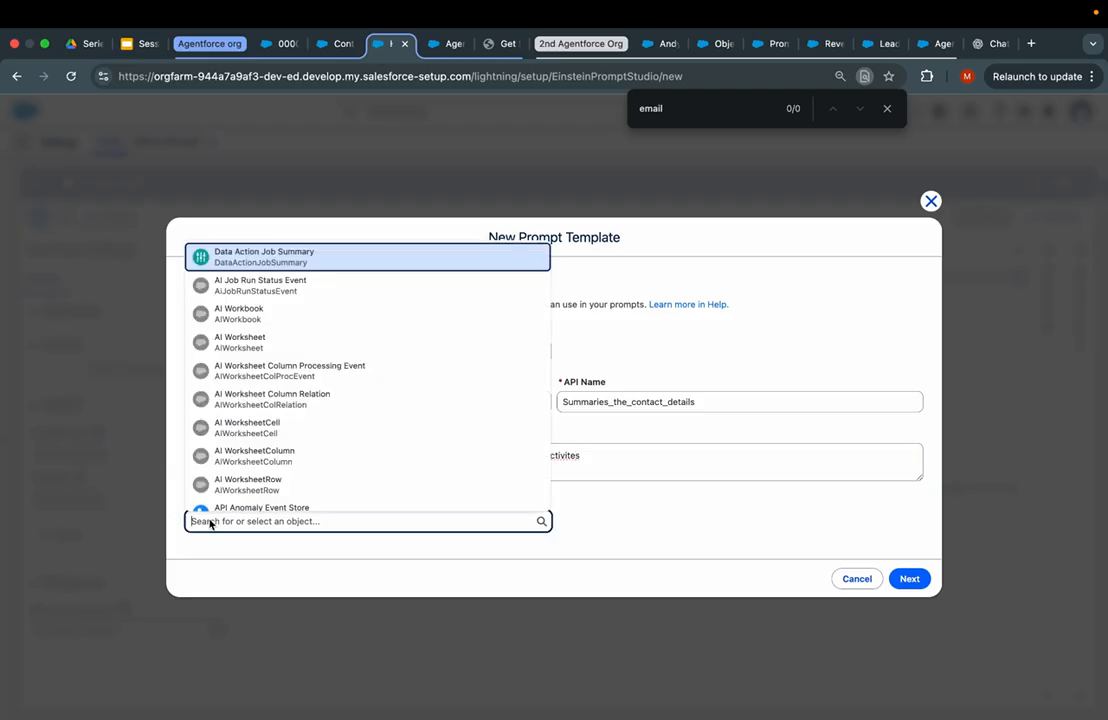
text(conta)
click(258, 256)
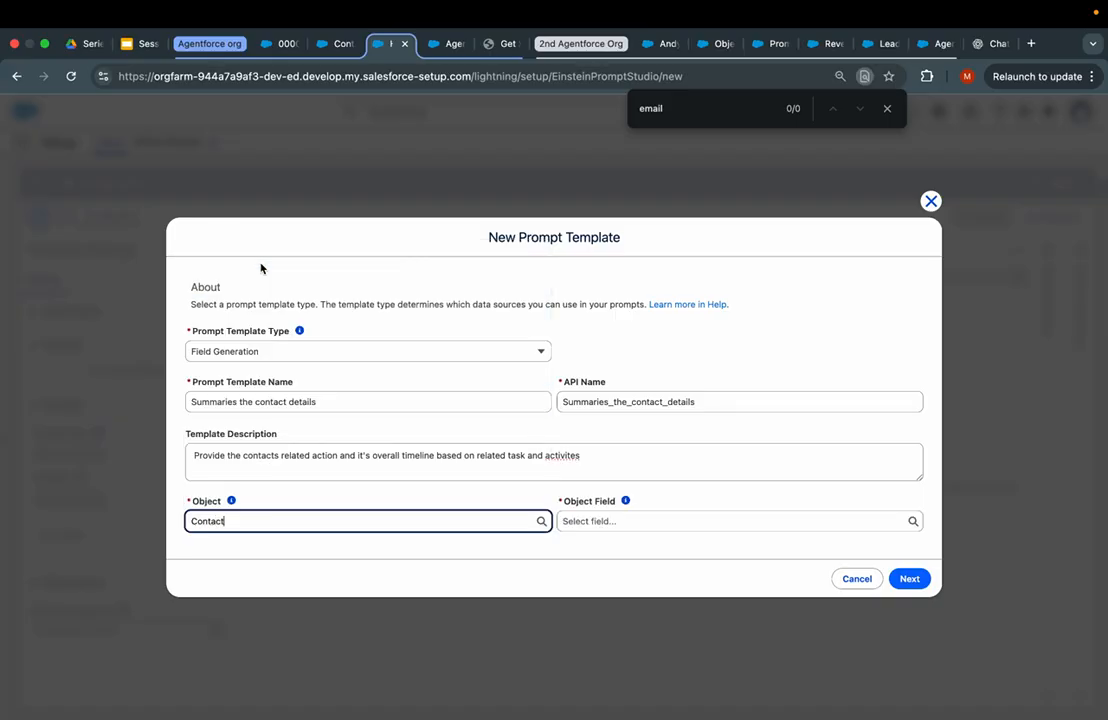
click(659, 521)
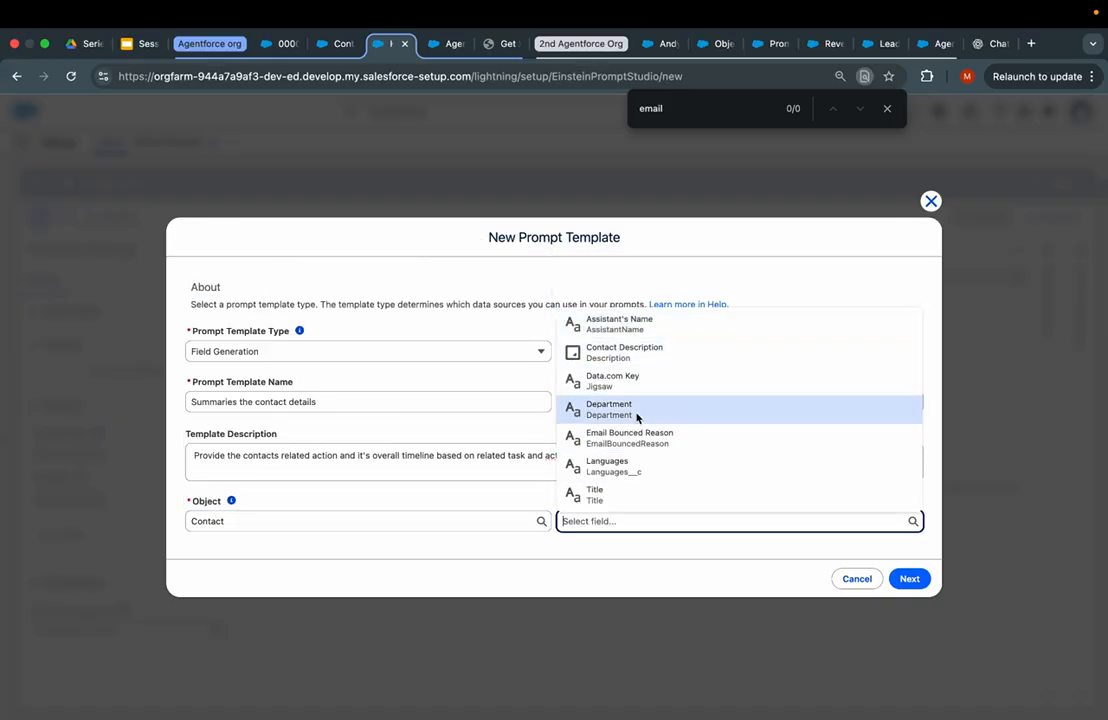
click(338, 44)
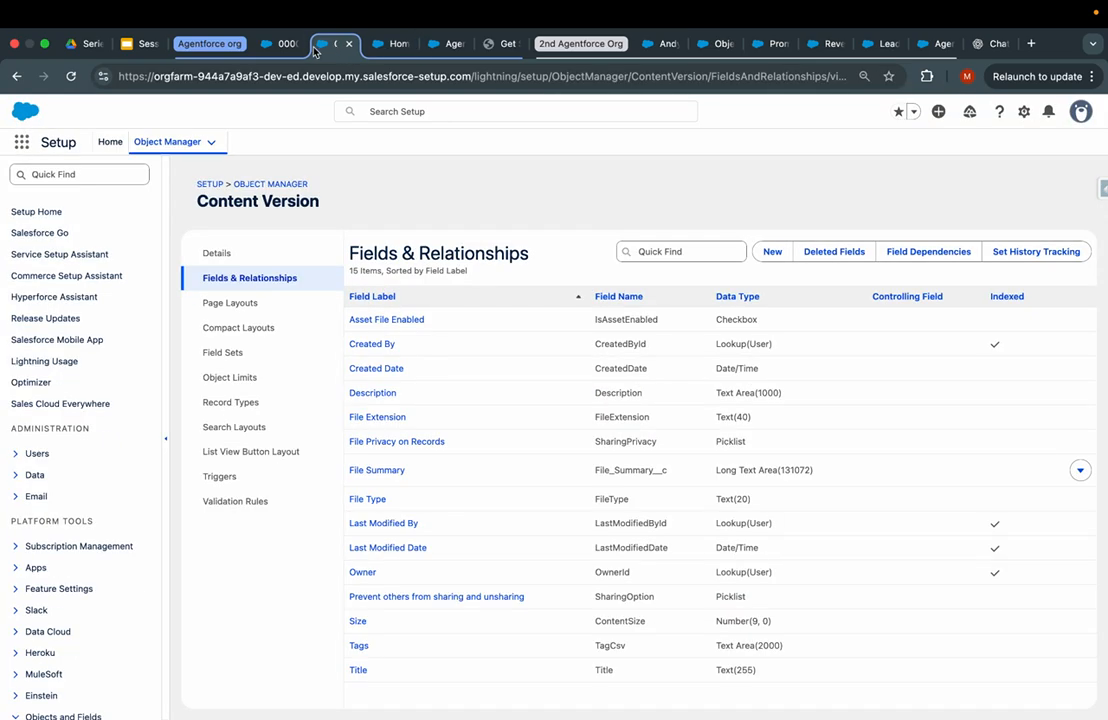
- Navigate through Setup back to Object Manager's full object list
click(276, 44)
click(318, 45)
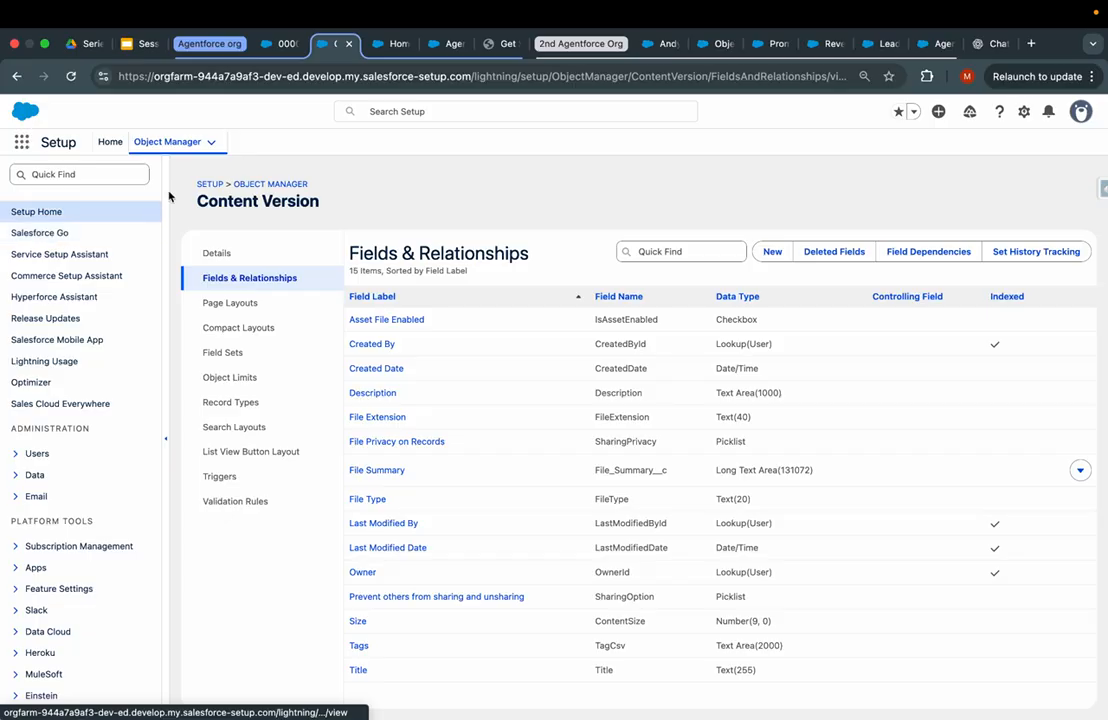
click(106, 143)
click(180, 142)
click(246, 258)
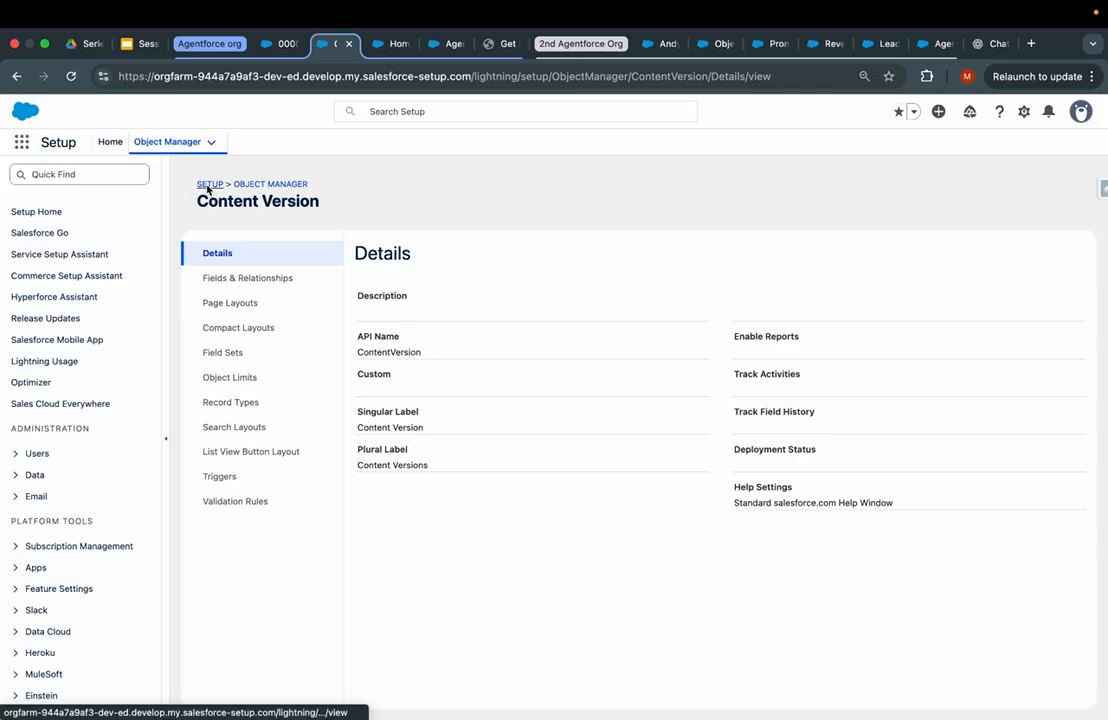
click(209, 185)
click(174, 143)
click(209, 185)
click(165, 143)
click(255, 185)
- Open Contact's Fields & Relationships and check the Description Long Text Area(32000) field
click(845, 188)
text(contact)
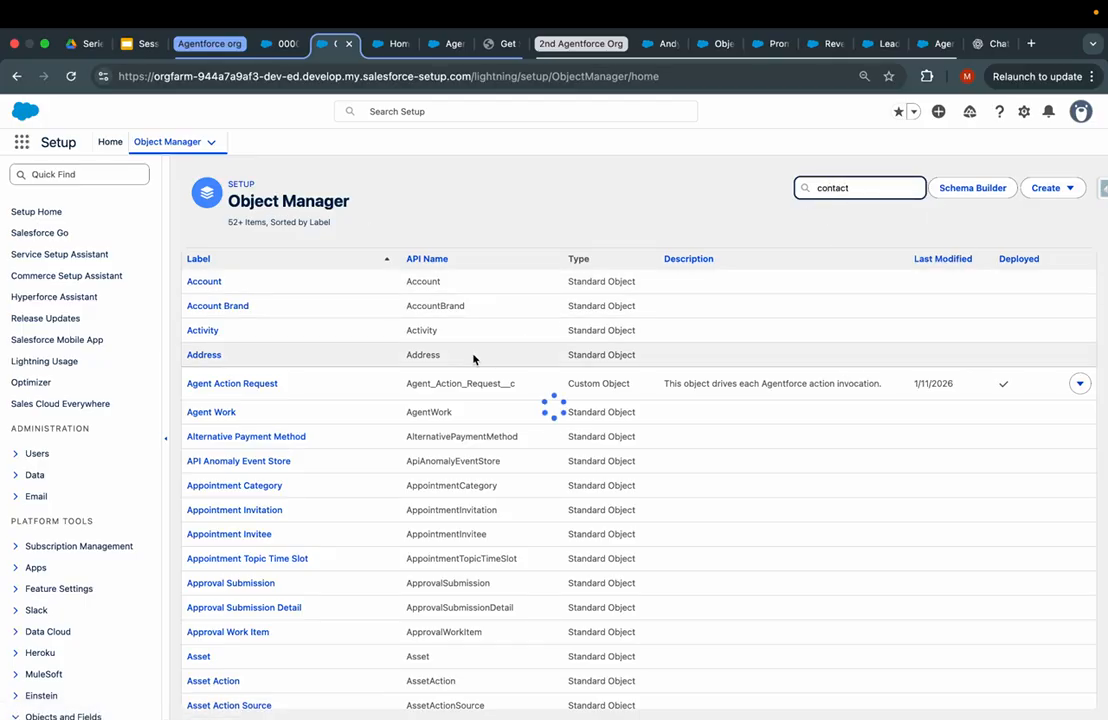
click(203, 283)
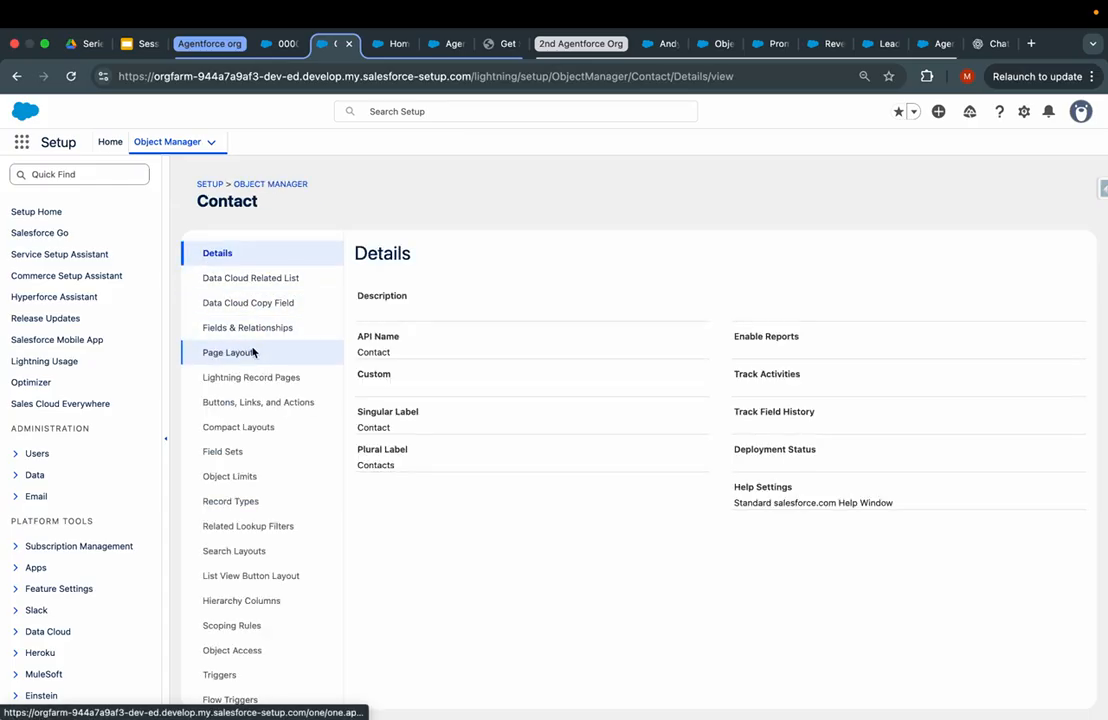
click(254, 329)
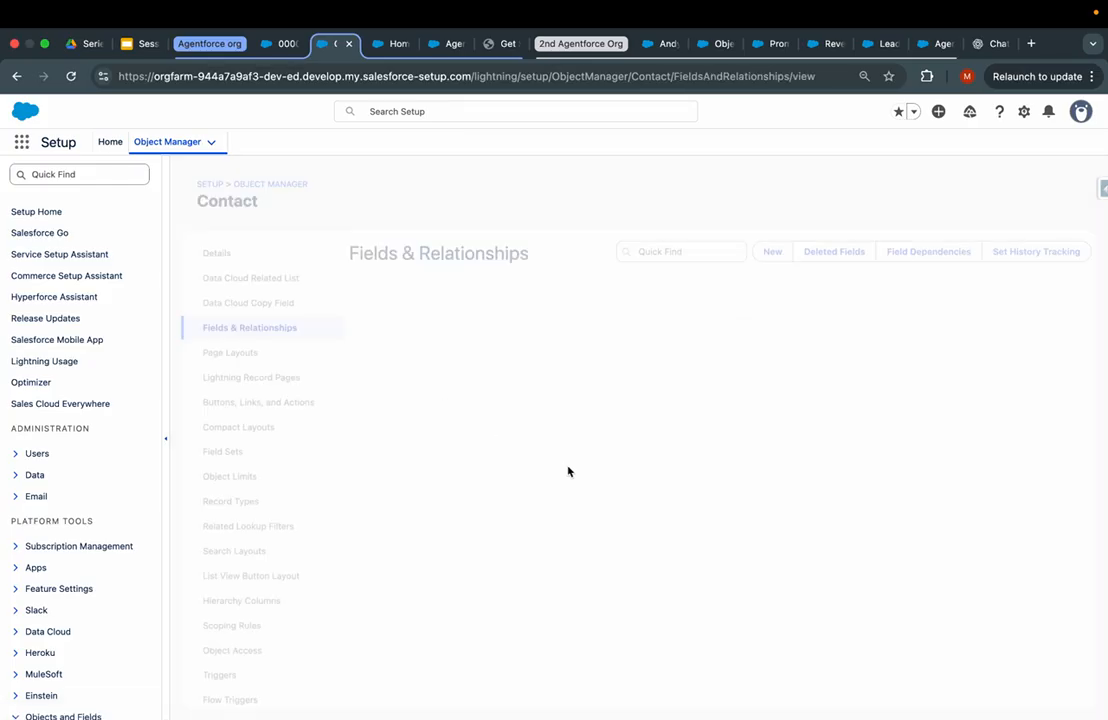
scroll(567, 465, down, 10)
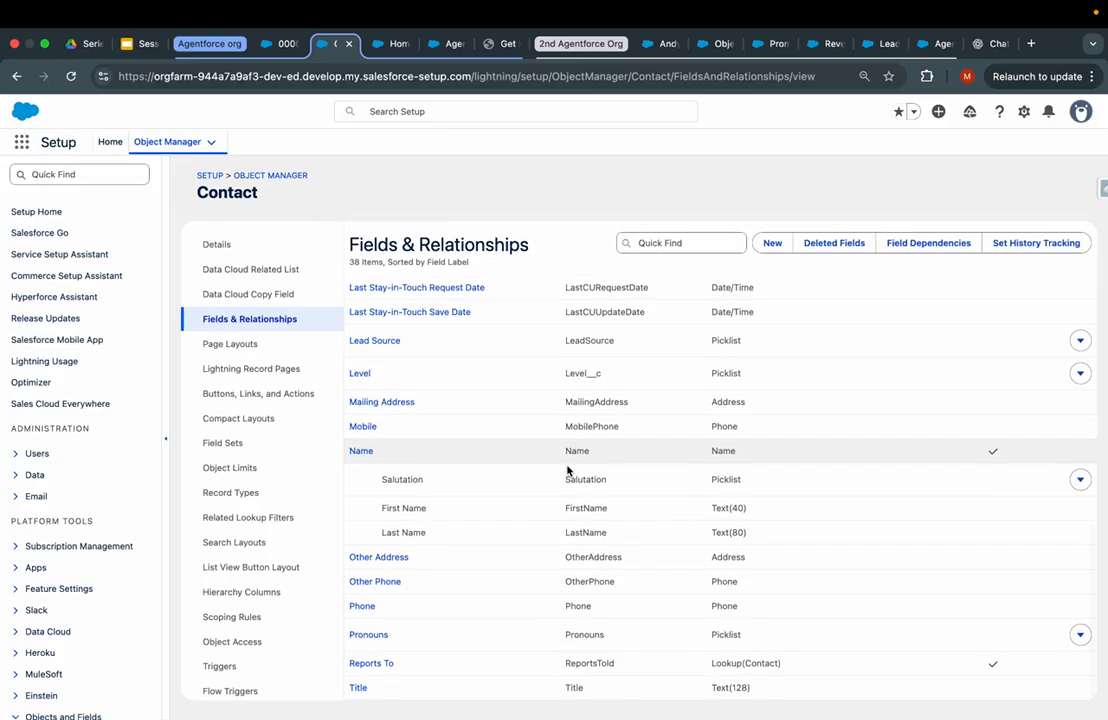
scroll(566, 470, up, 10)
scroll(806, 410, down, 8)
scroll(806, 410, up, 5)
scroll(806, 405, up, 1)
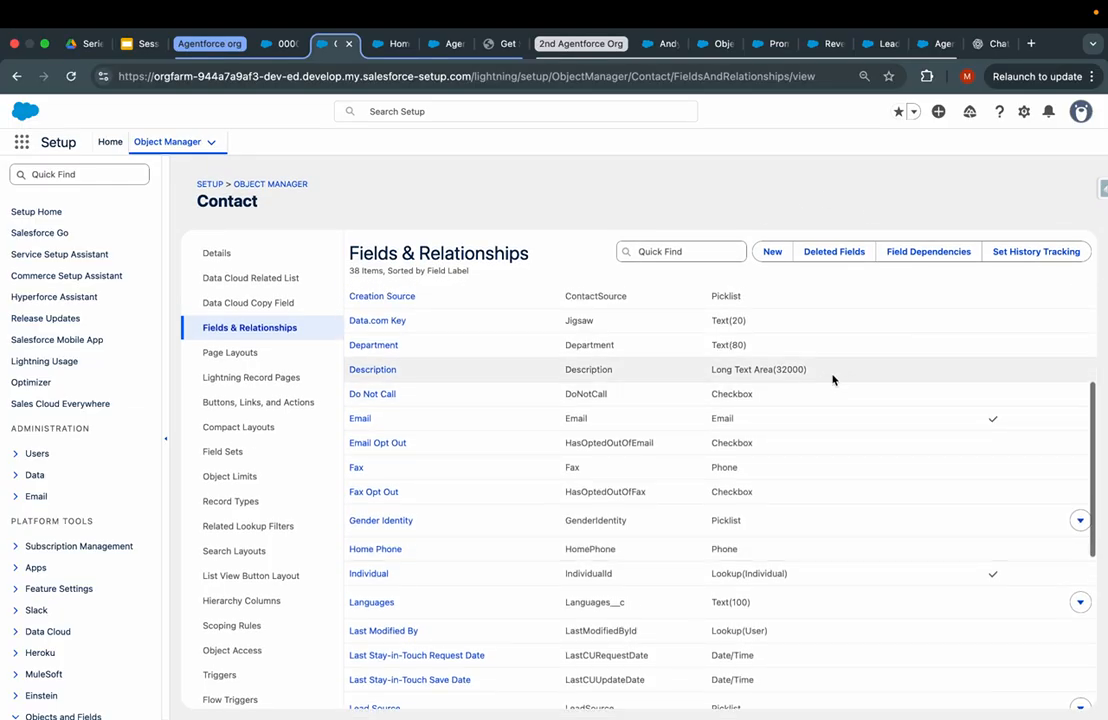
drag(806, 370, 357, 371)
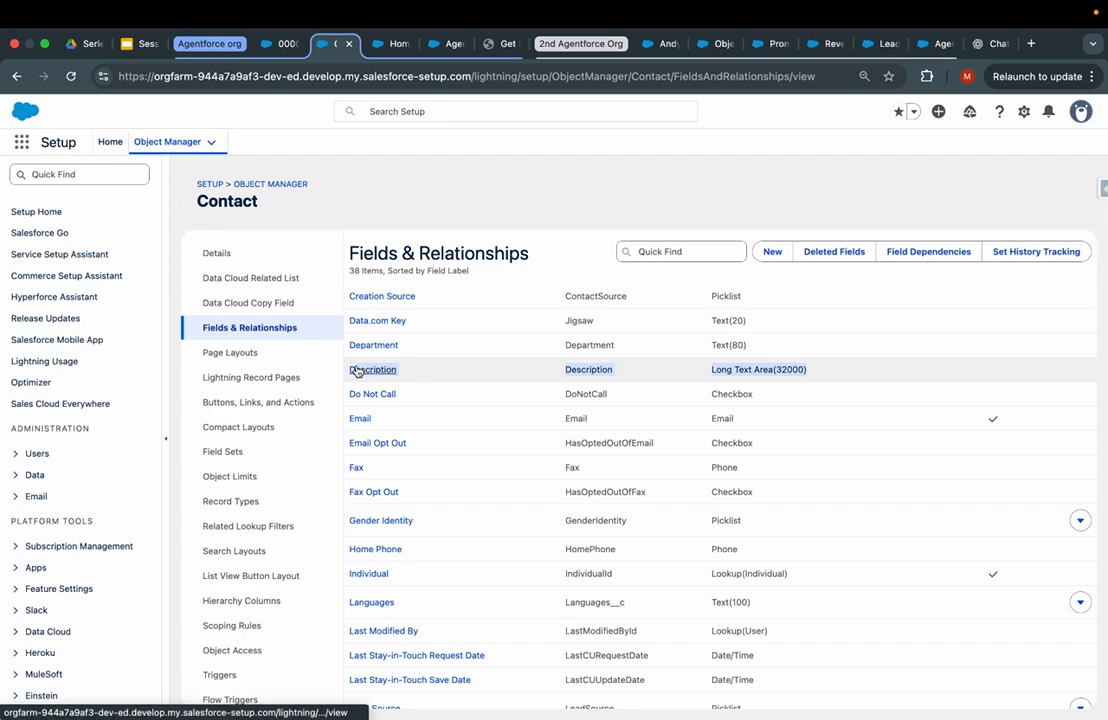
click(392, 43)
- Pick Contact Description as the generated field and create the template
click(611, 515)
text(de)
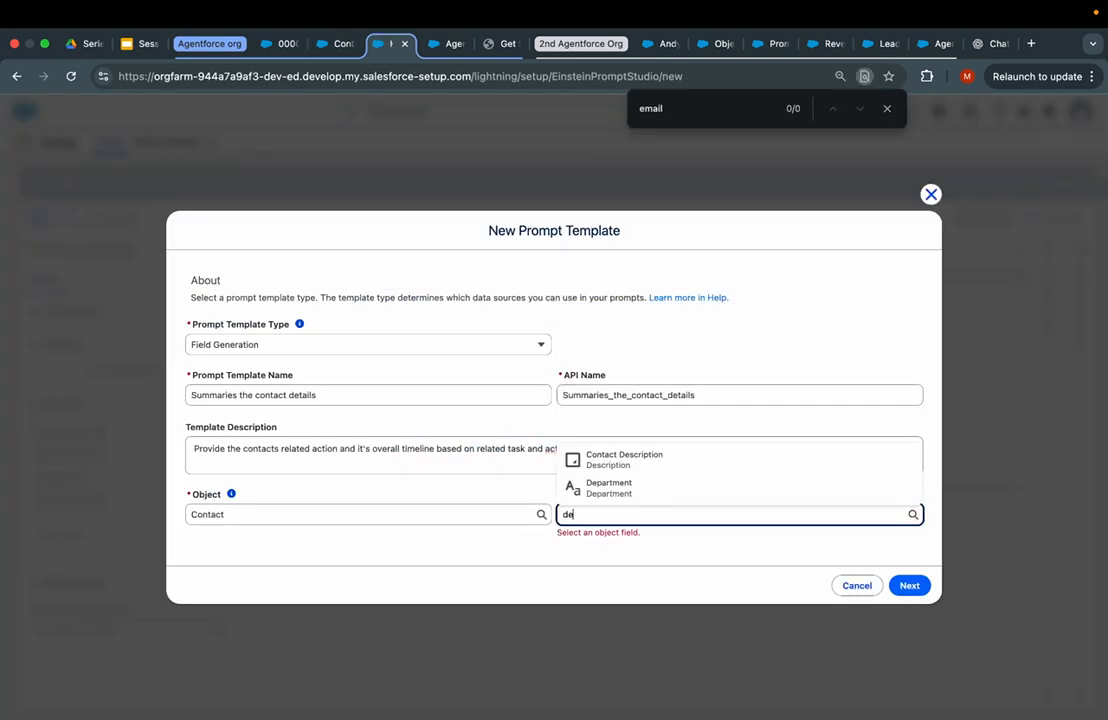
click(642, 459)
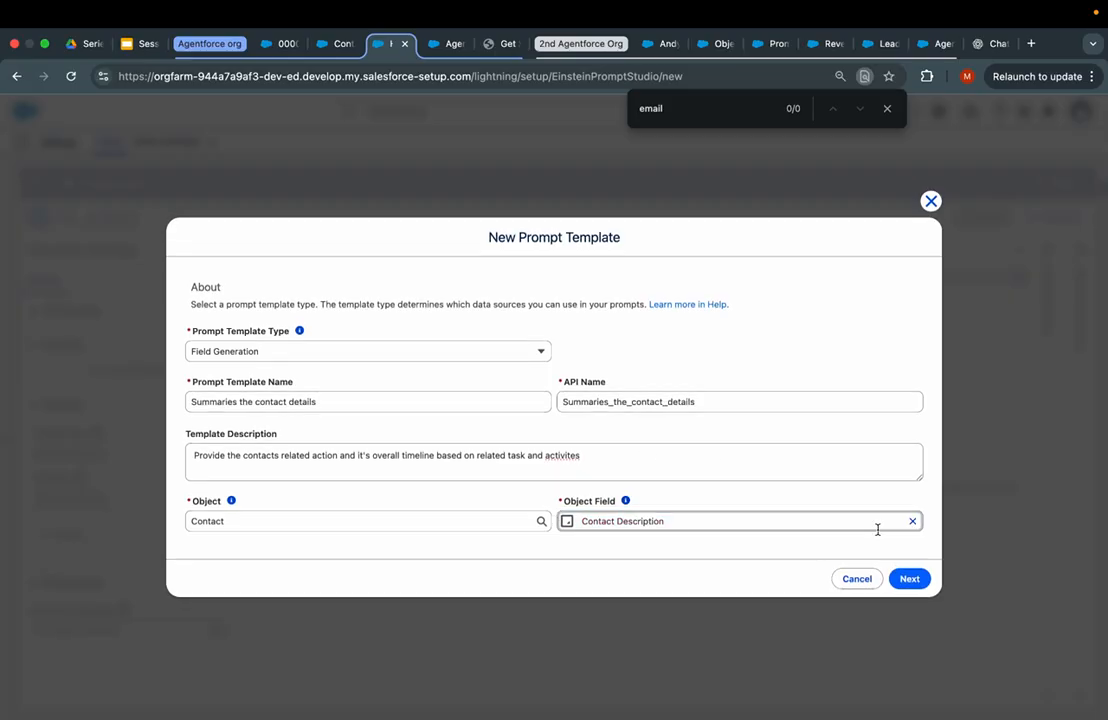
click(913, 583)
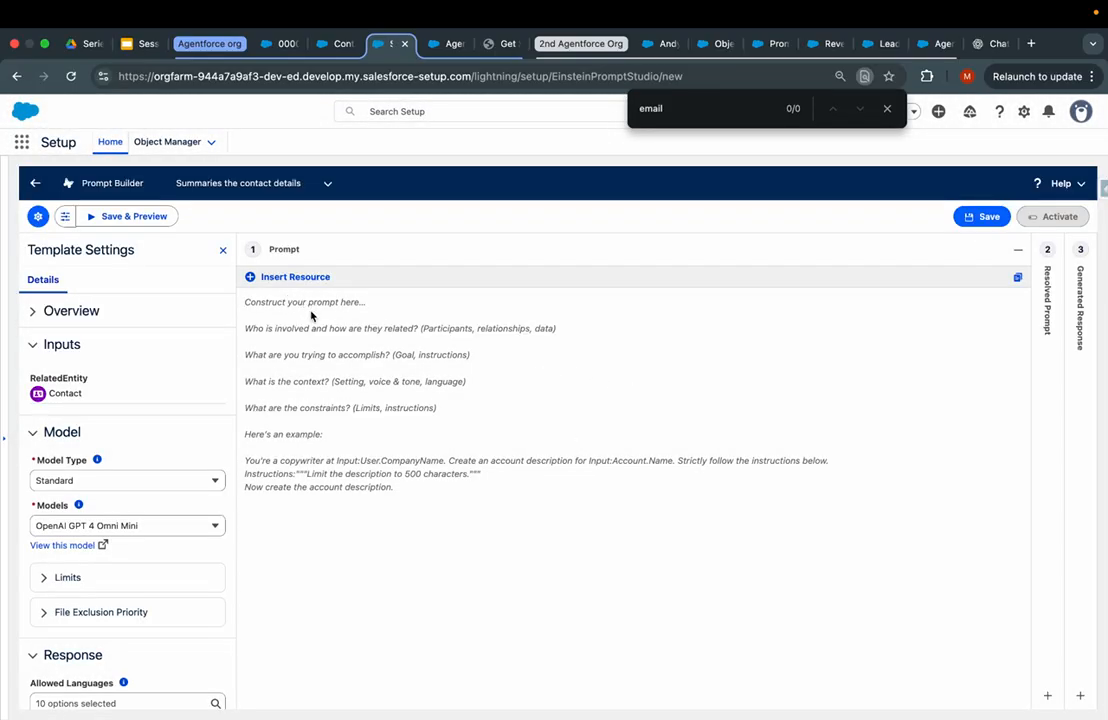
- Write the prompt 'You will be the timeline summary and engagement generator for contact' and begin an Input line
text(You w)
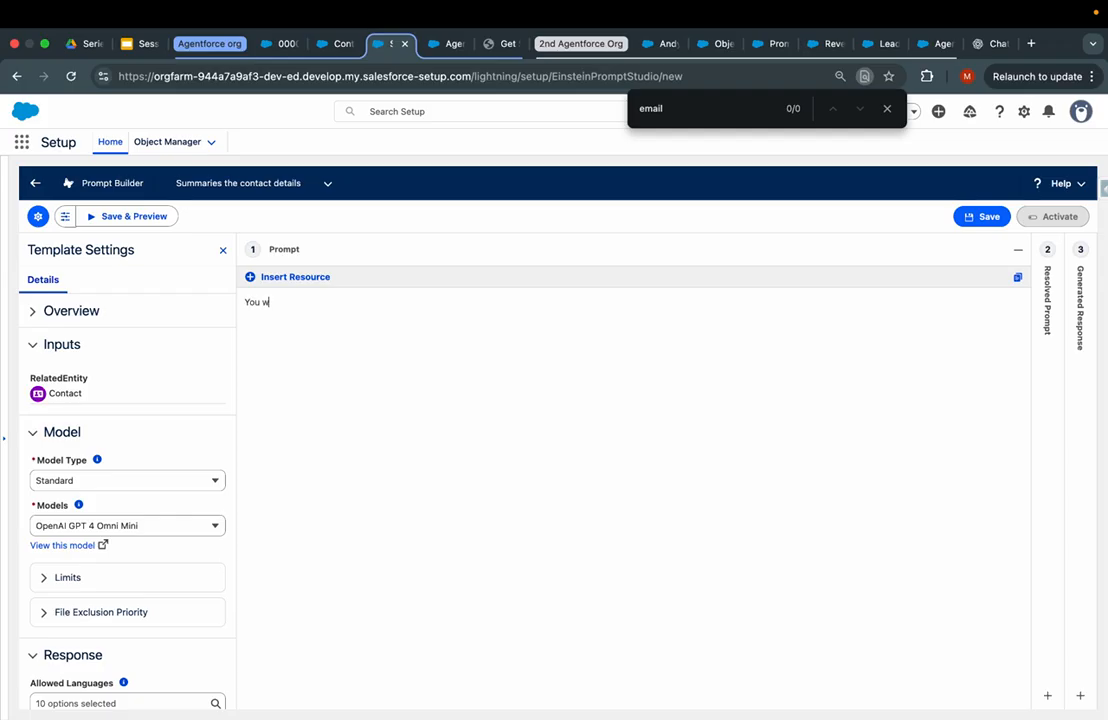
text(ill be the timeline summary and)
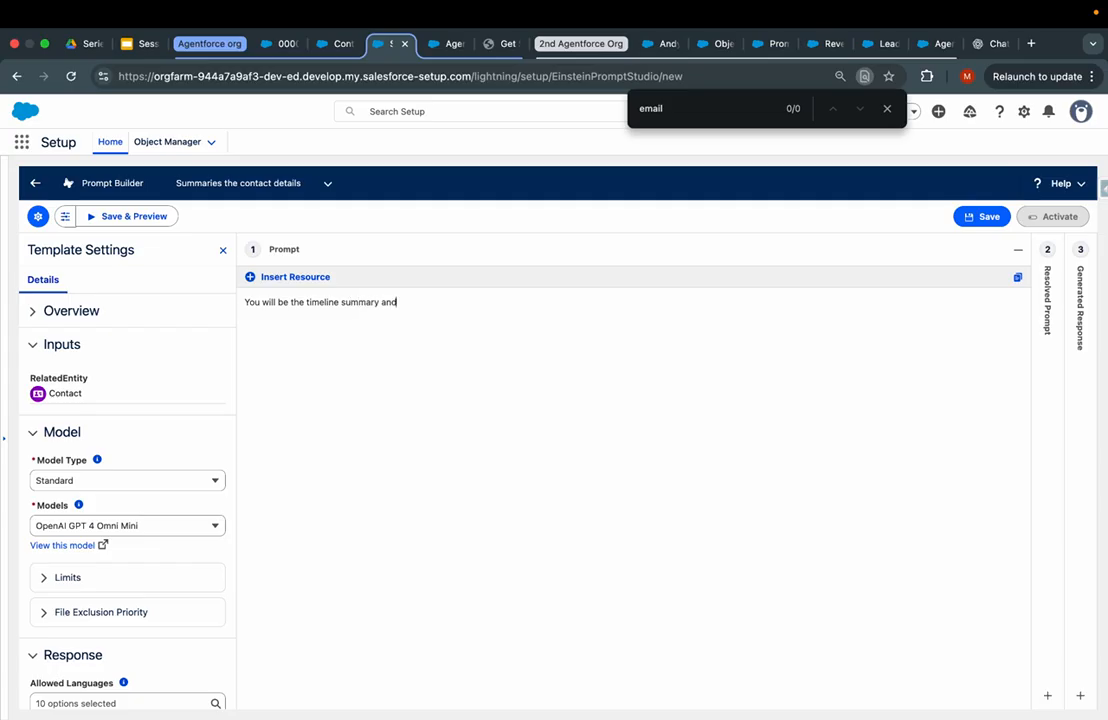
text( engagement generator for)
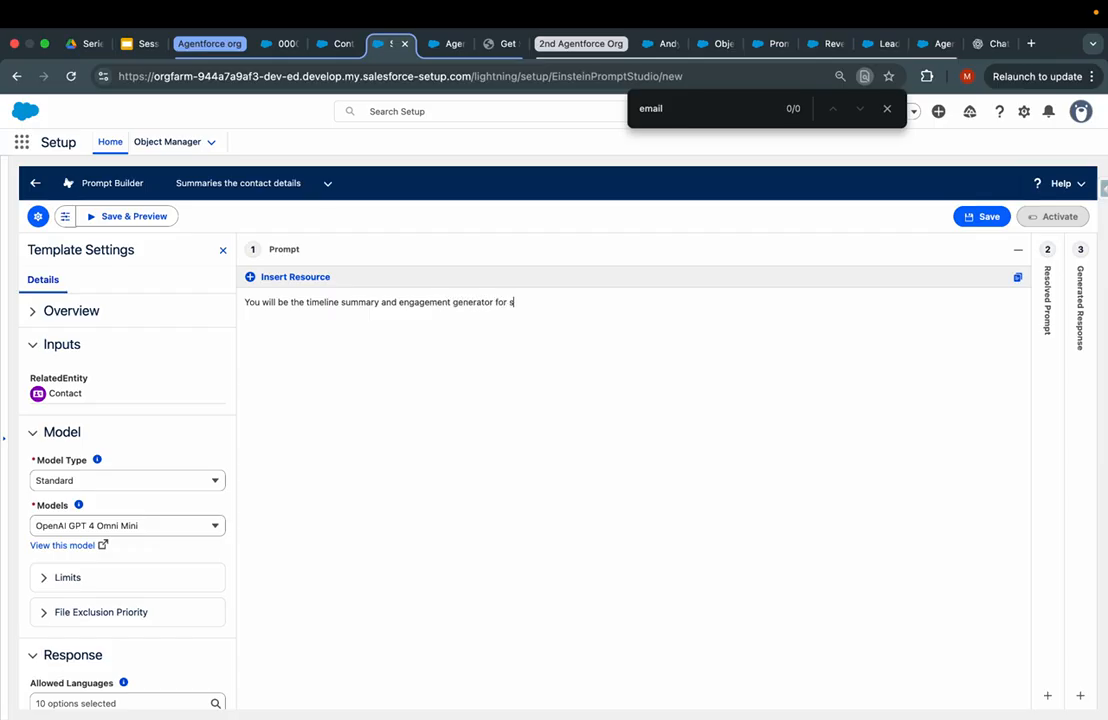
text( contact  Input: Relatre)
key(BackSpace)
text(ted recor)
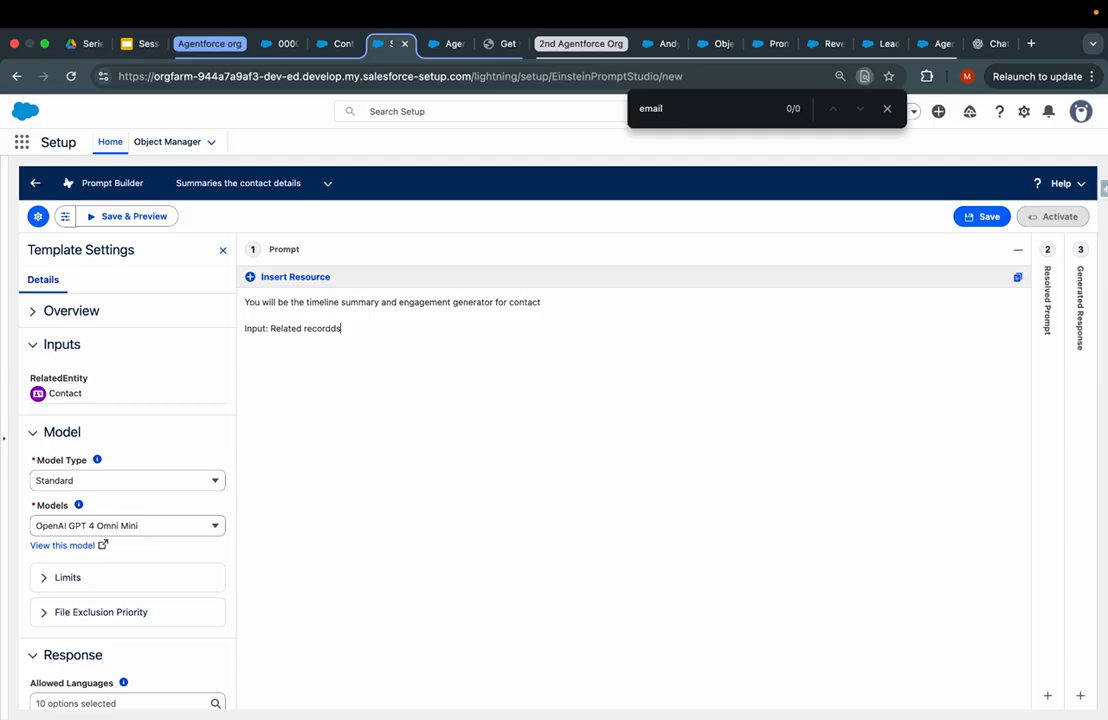
text(ds and it's all actiosk and)
click(337, 43)
click(79, 174)
text(co)
key(super+a)
key(BackSpace)
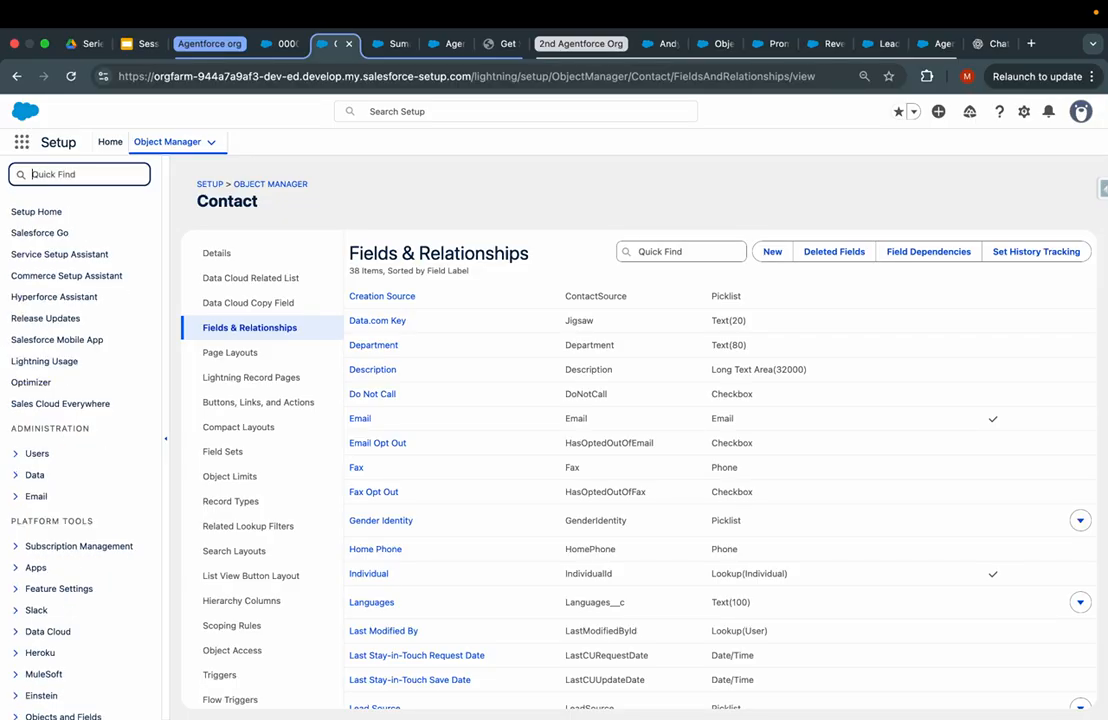
text(flow)
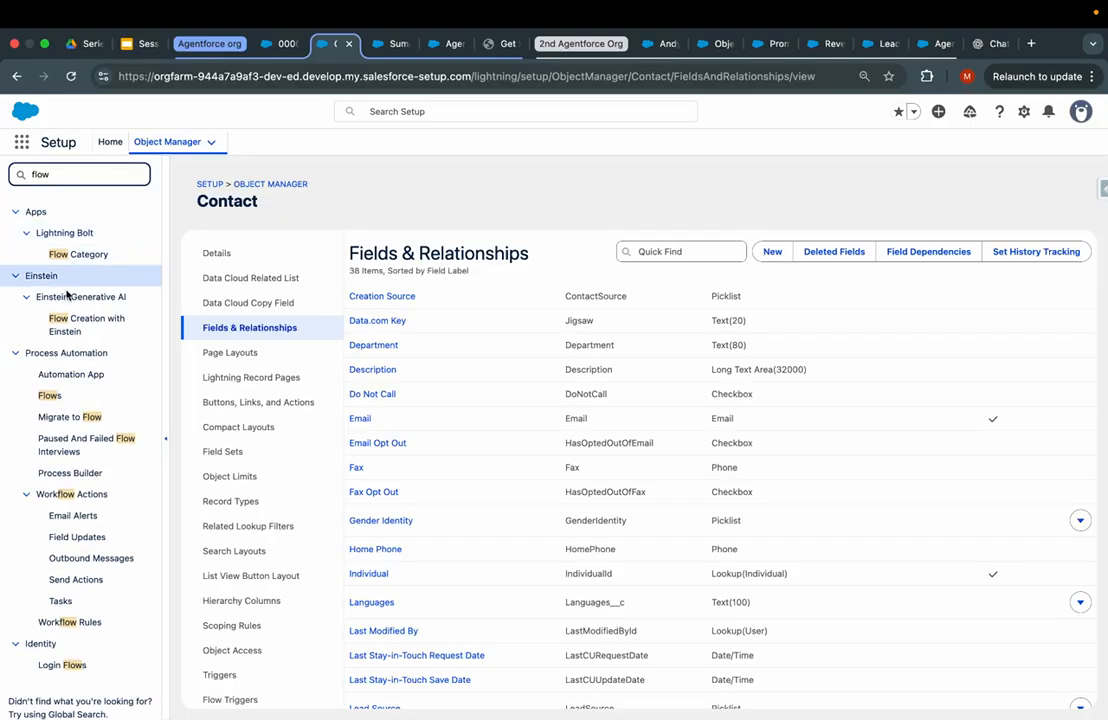
click(52, 397)
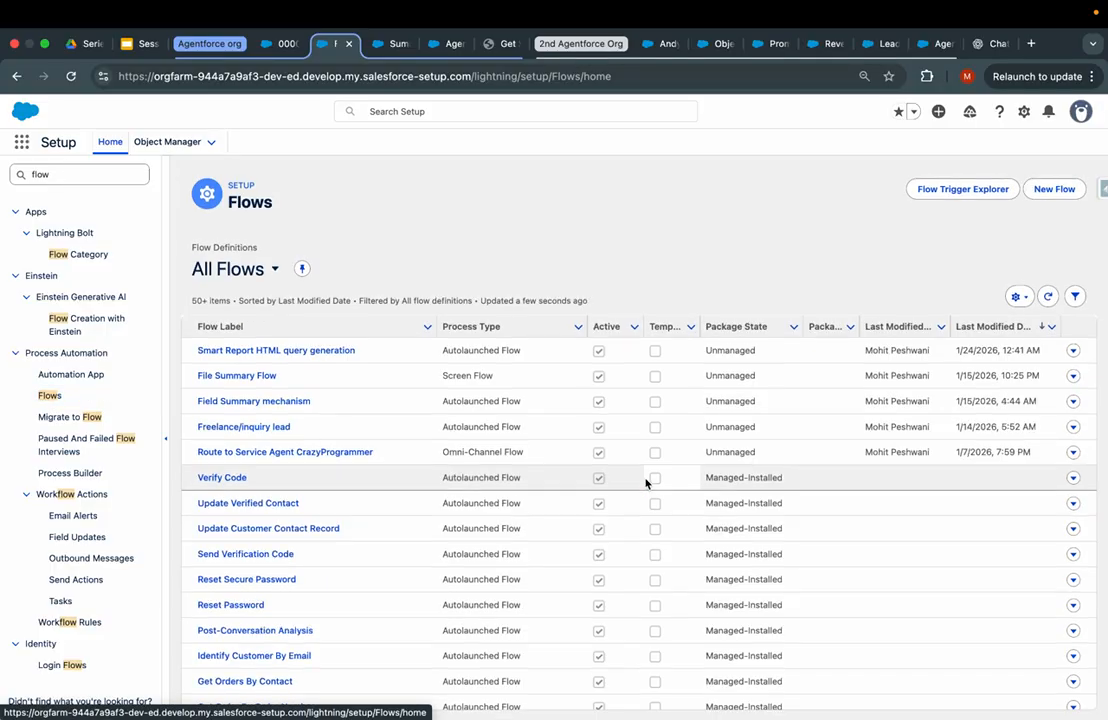
click(394, 43)
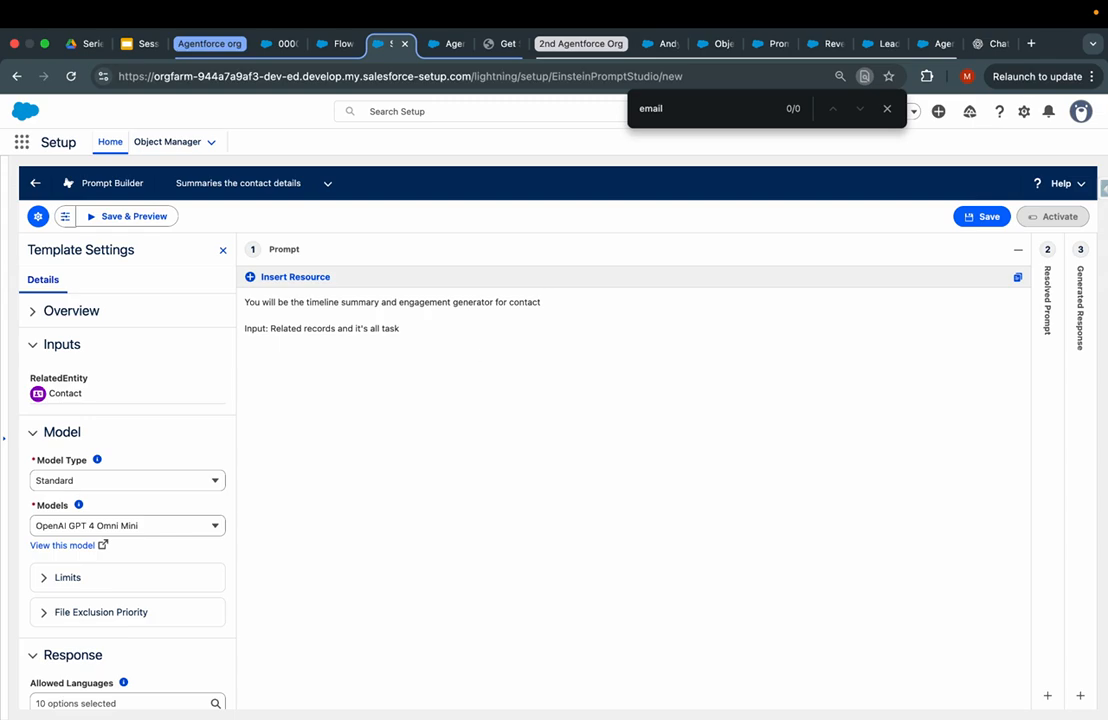
- Insert the Record Snapshot: Contact merge field into the prompt's second line
key(Return)
key(BackSpace)
click(250, 278)
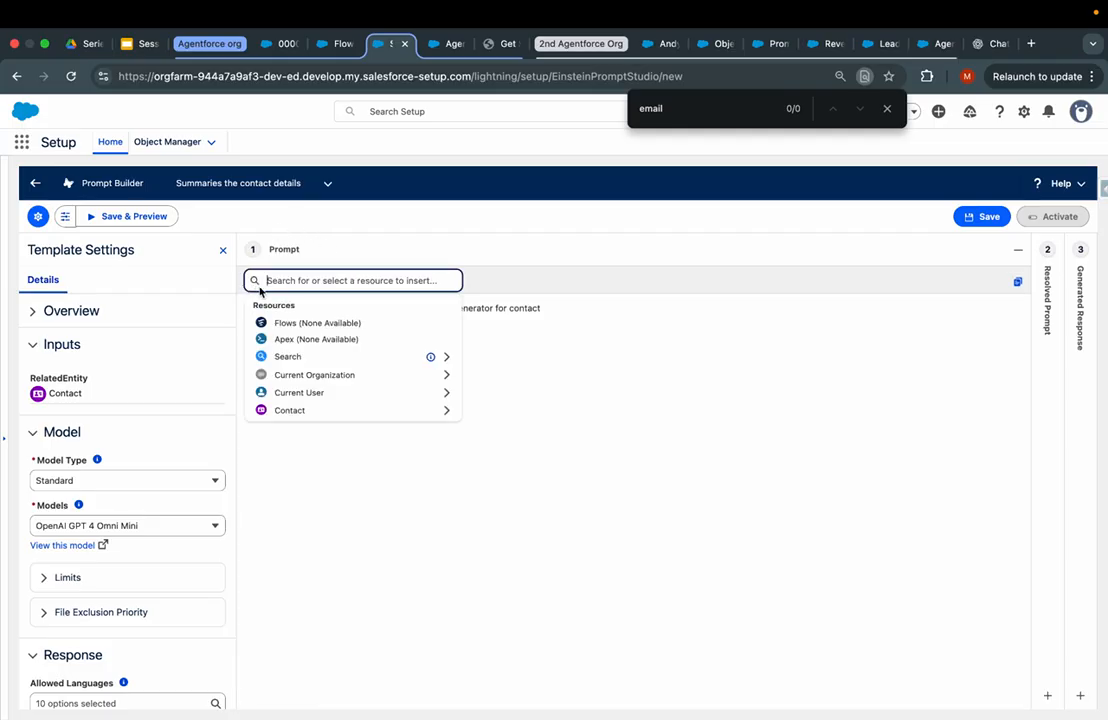
click(432, 410)
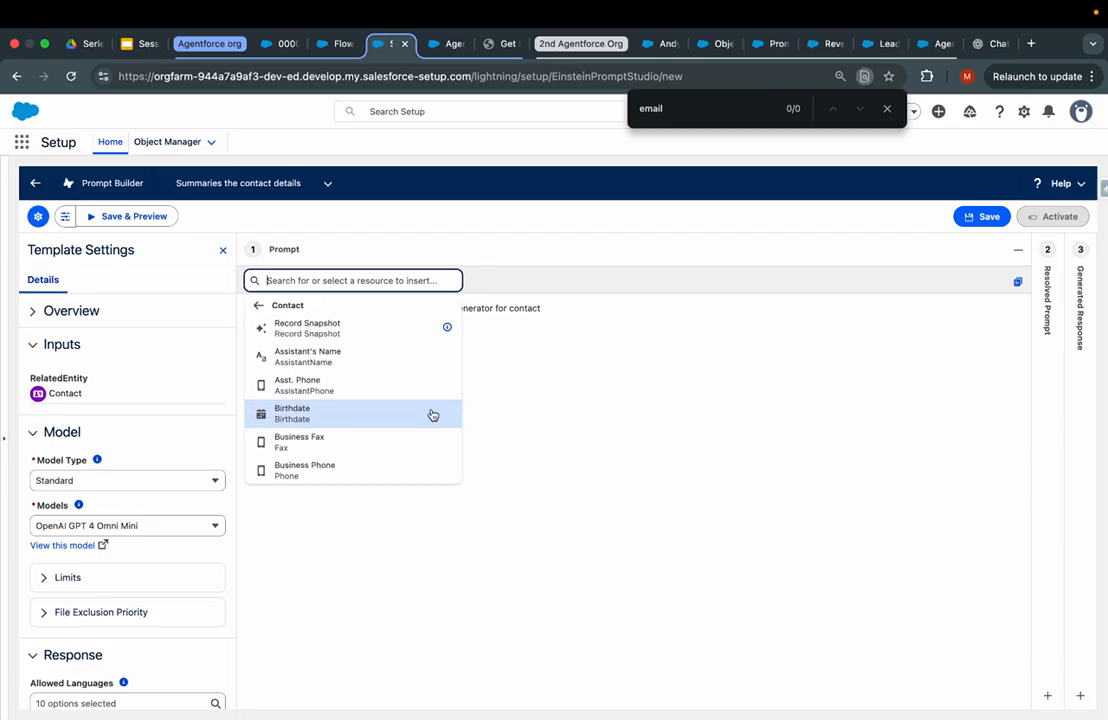
click(355, 326)
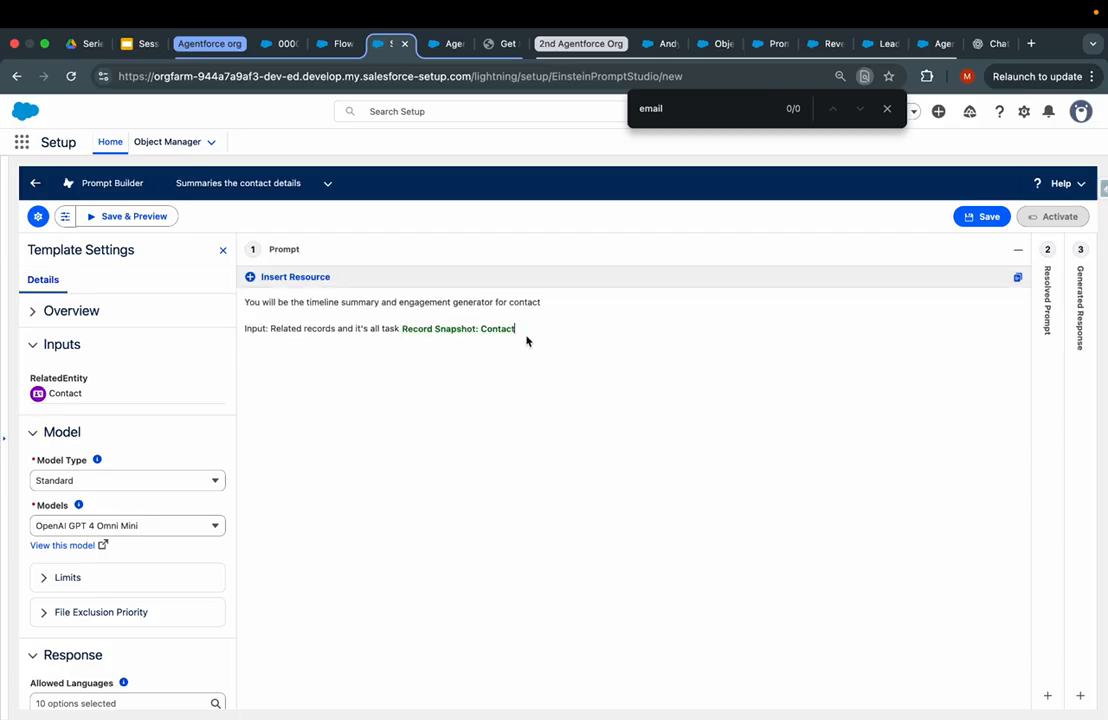
- Browse the Contact fields in the resource list, briefly searching 'tas'
click(252, 277)
click(335, 410)
scroll(359, 416, down, 10)
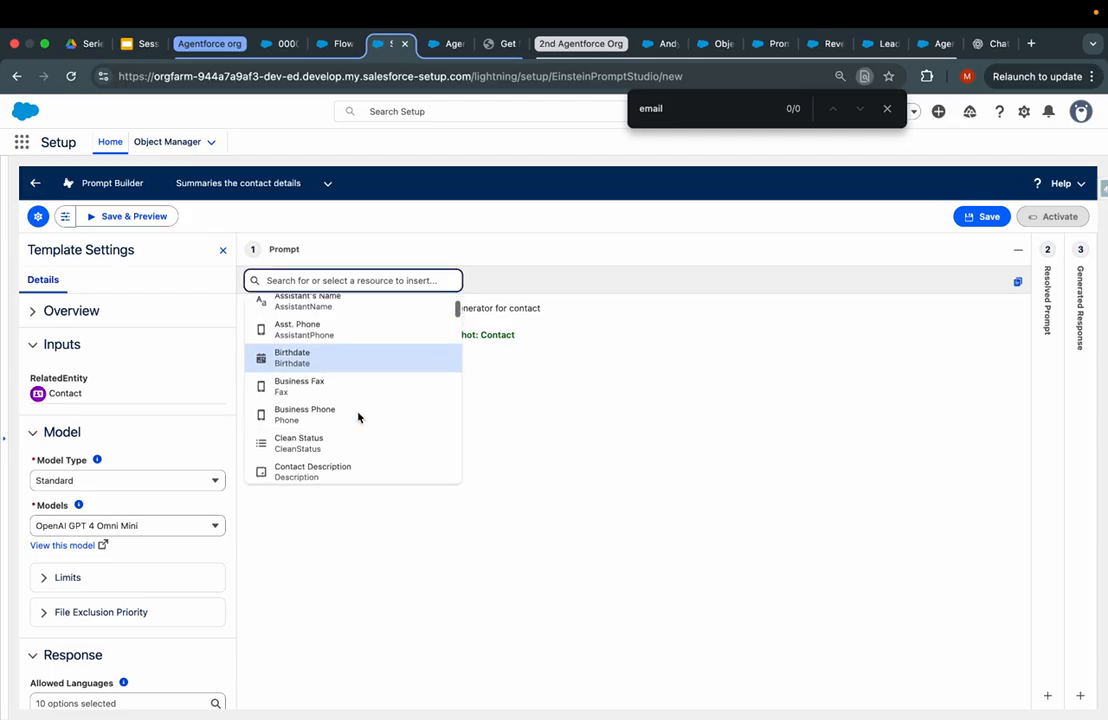
scroll(370, 355, up, 3)
scroll(368, 356, down, 3)
scroll(357, 389, up, 5)
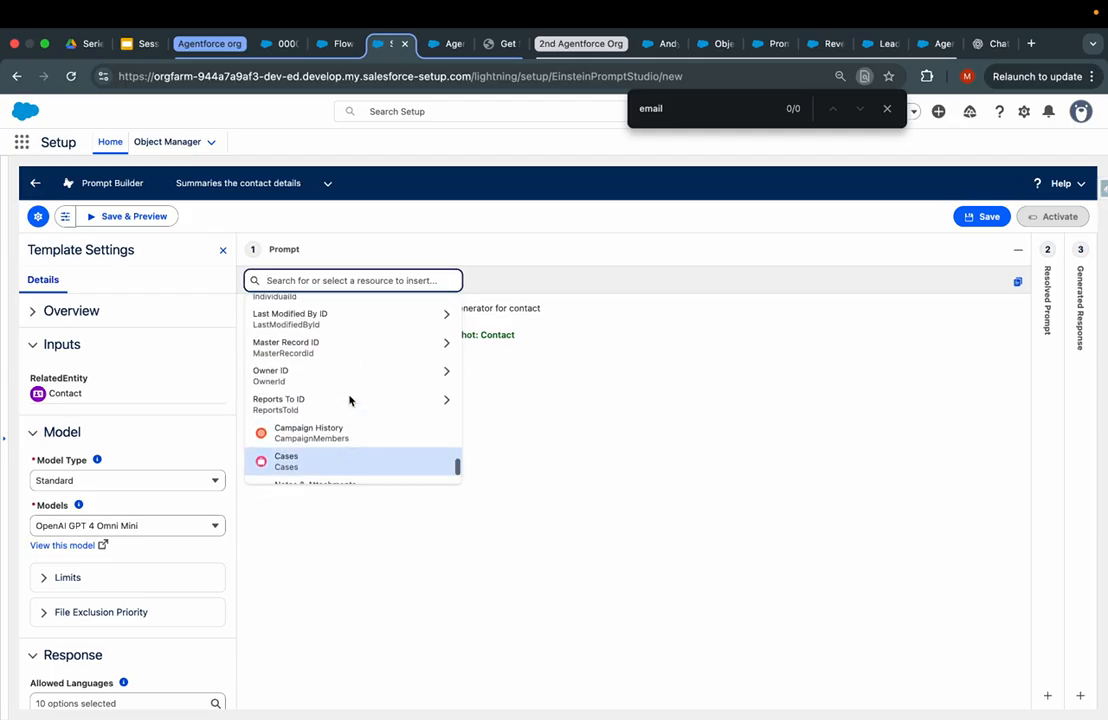
scroll(349, 400, up, 1)
scroll(349, 399, down, 3)
scroll(349, 400, up, 2)
scroll(349, 400, up, 2)
text(tas)
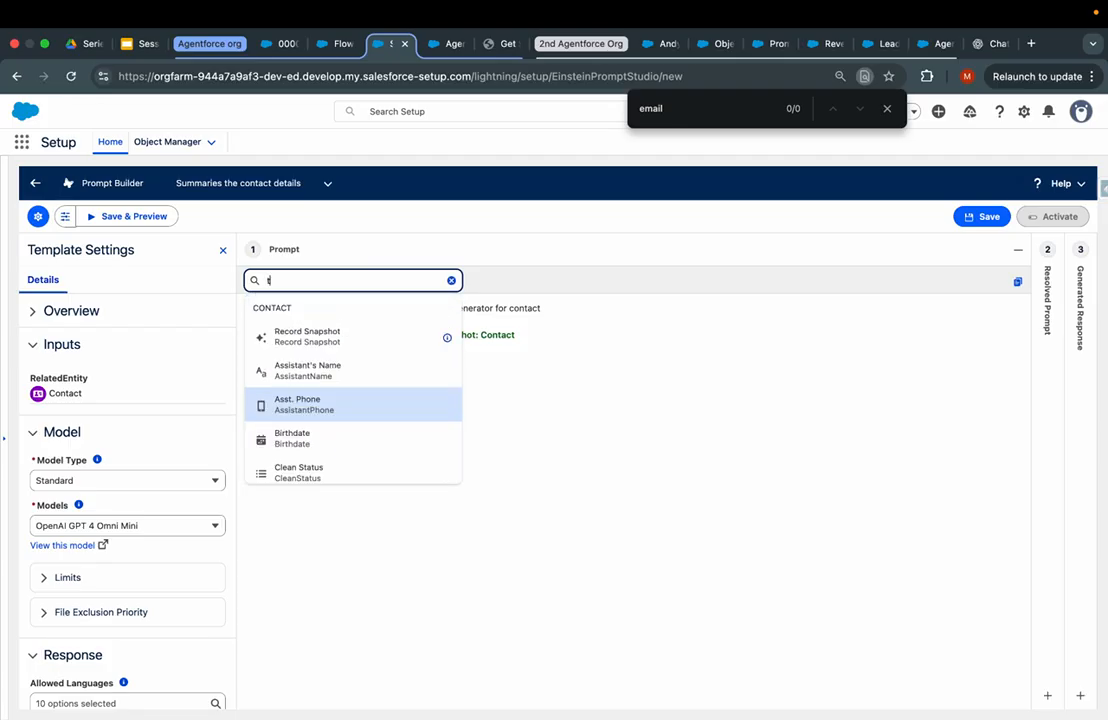
key(BackSpace)
key(BackSpace)
key(BackSpace)
scroll(349, 400, down, 10)
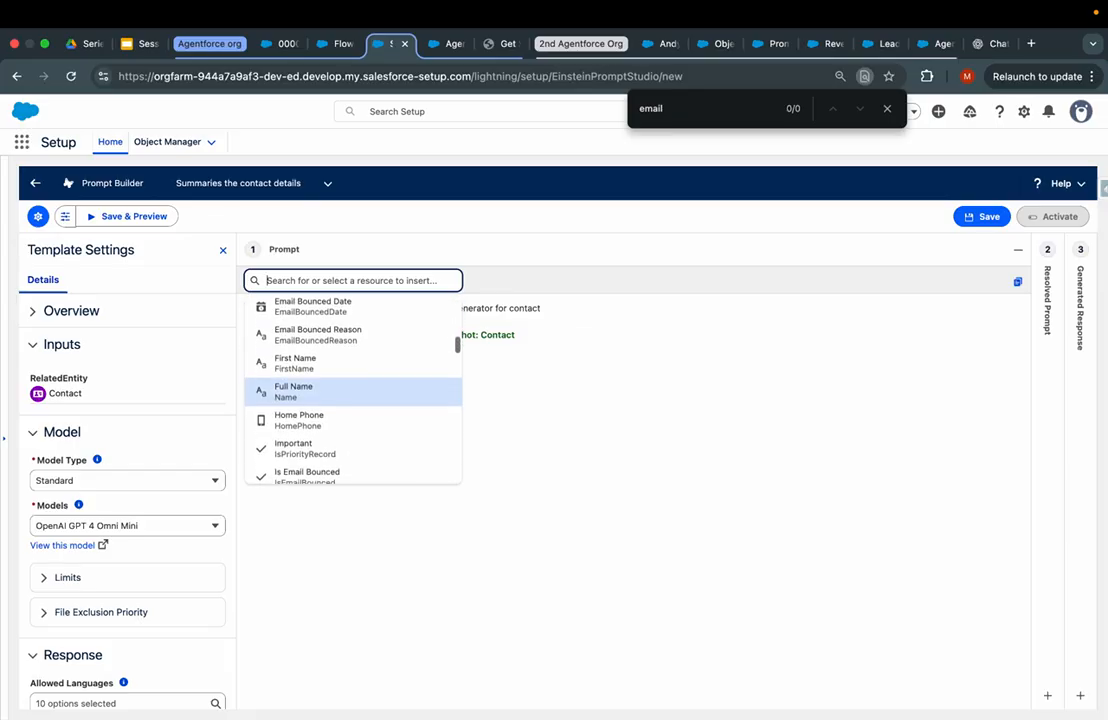
scroll(352, 390, down, 10)
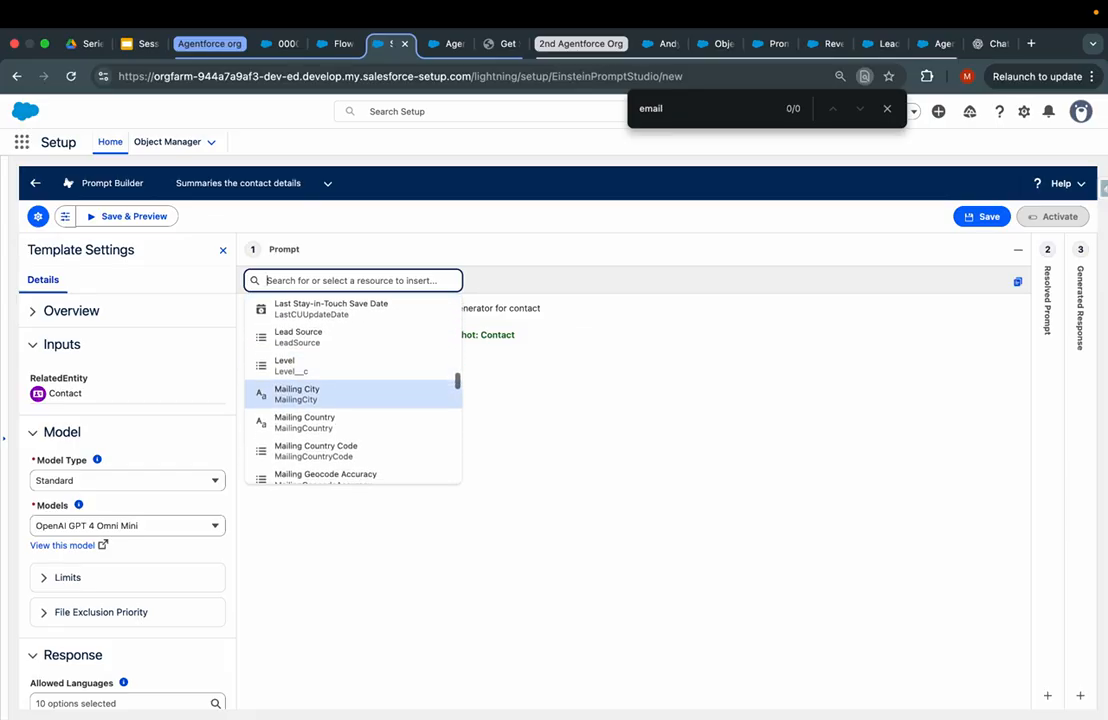
scroll(392, 349, down, 8)
scroll(392, 349, up, 3)
scroll(392, 349, up, 5)
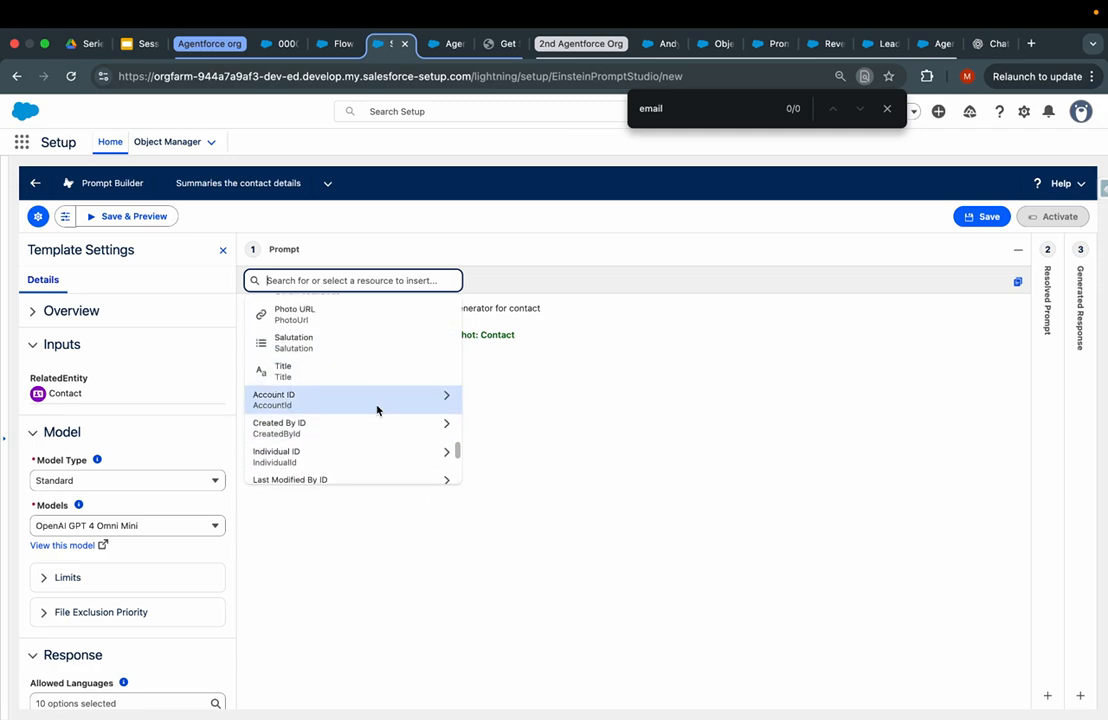
scroll(377, 410, up, 10)
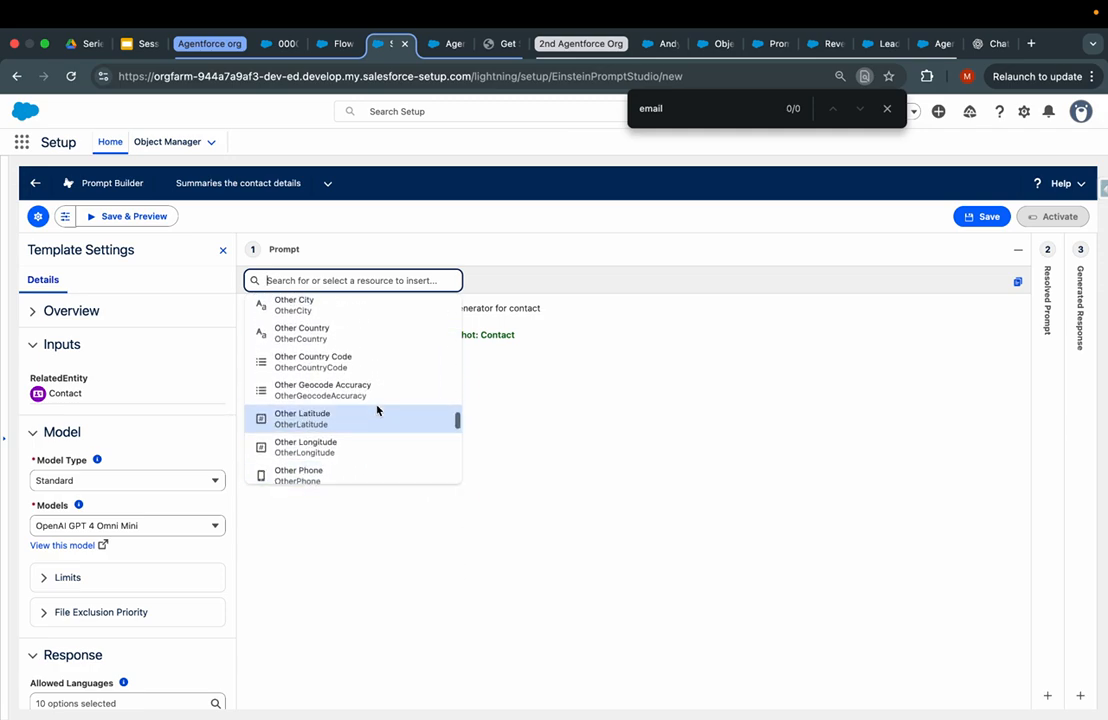
scroll(377, 410, up, 3)
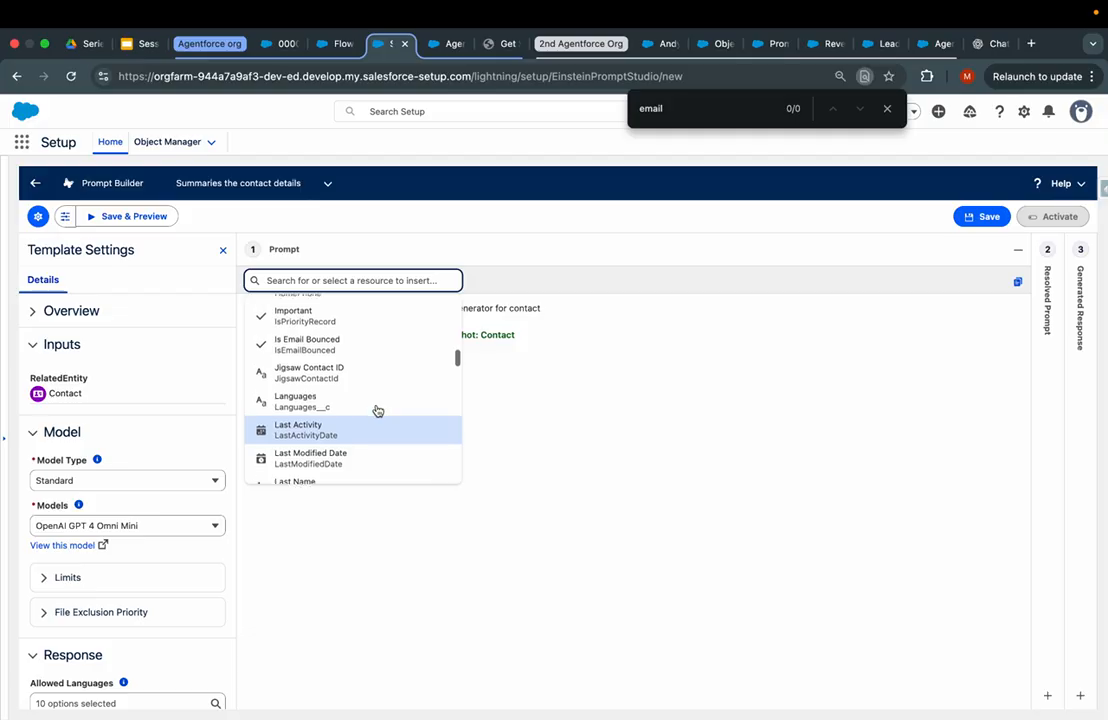
- Write bullets summarising the contact, its tasks sorted by created date, and whether the customer will leave
click(572, 364)
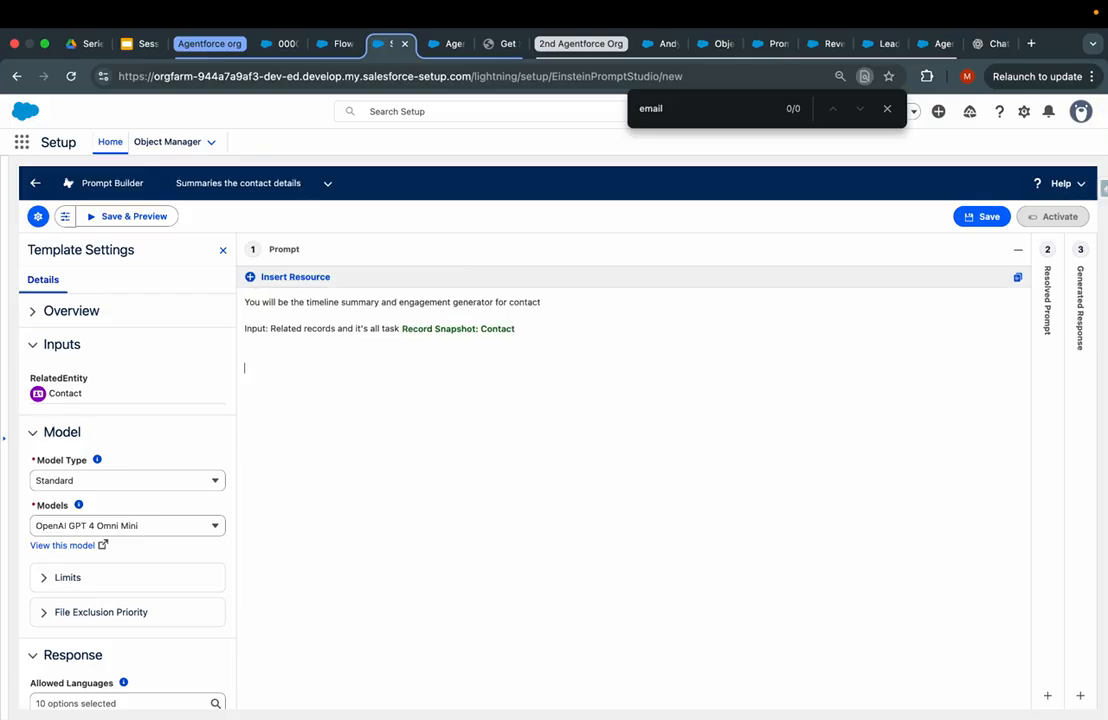
text(Summaries the contact details)
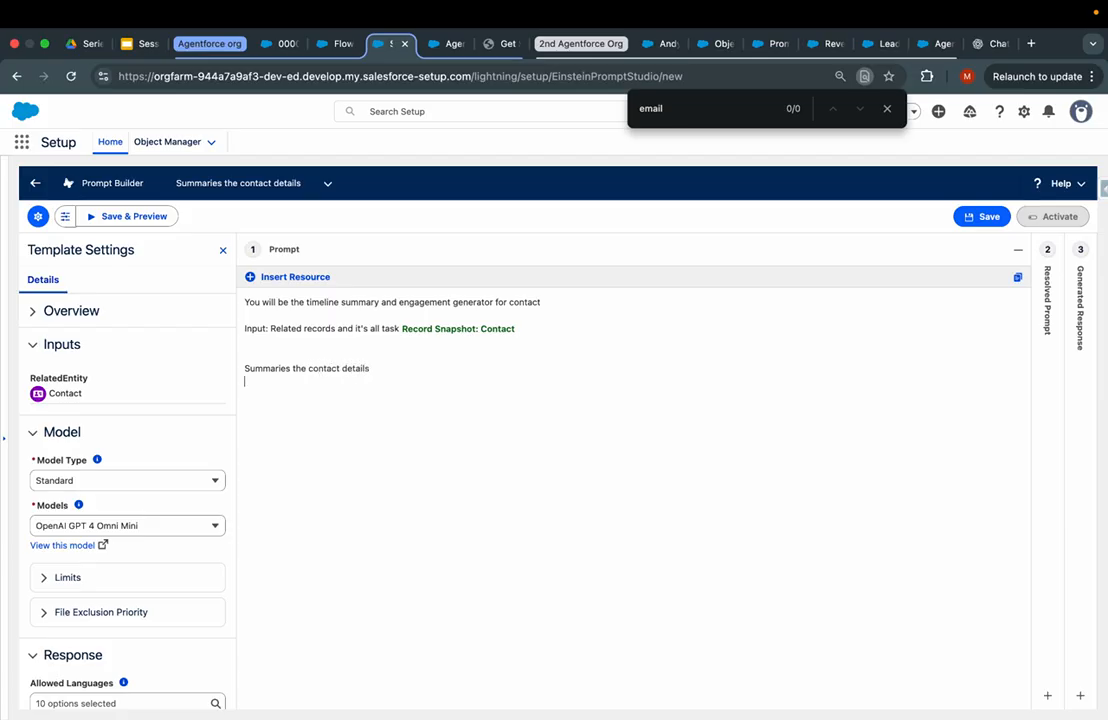
text(-)
key(Down)
text(- Summarie)
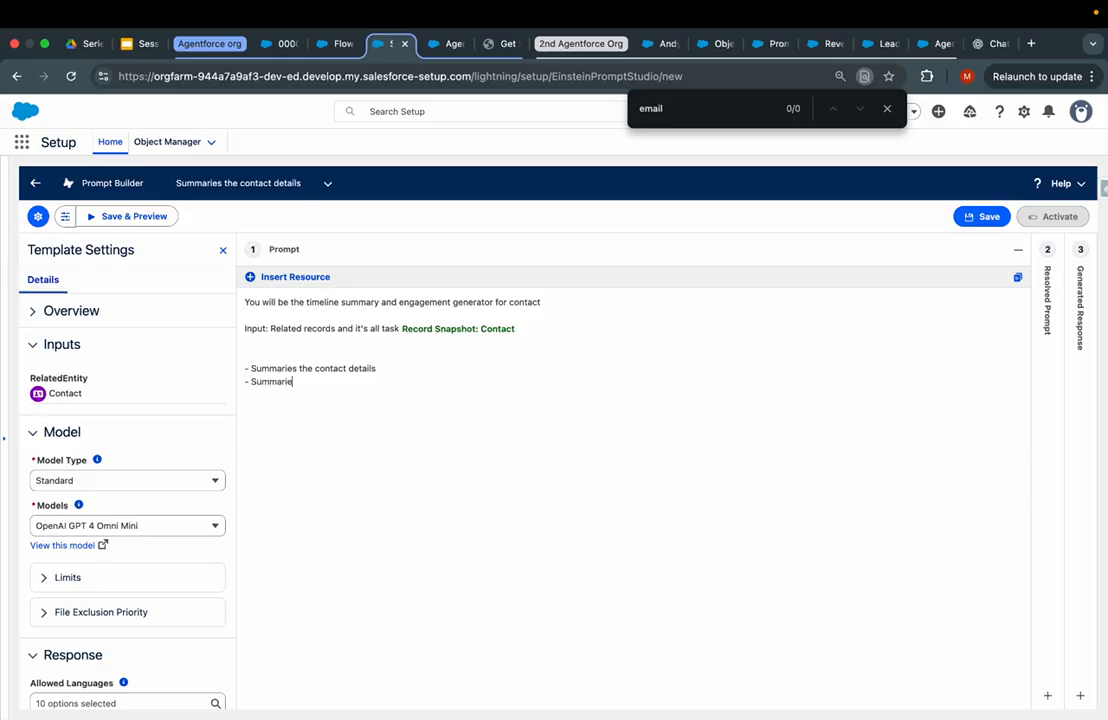
text(s the task sorted by created/acted data)
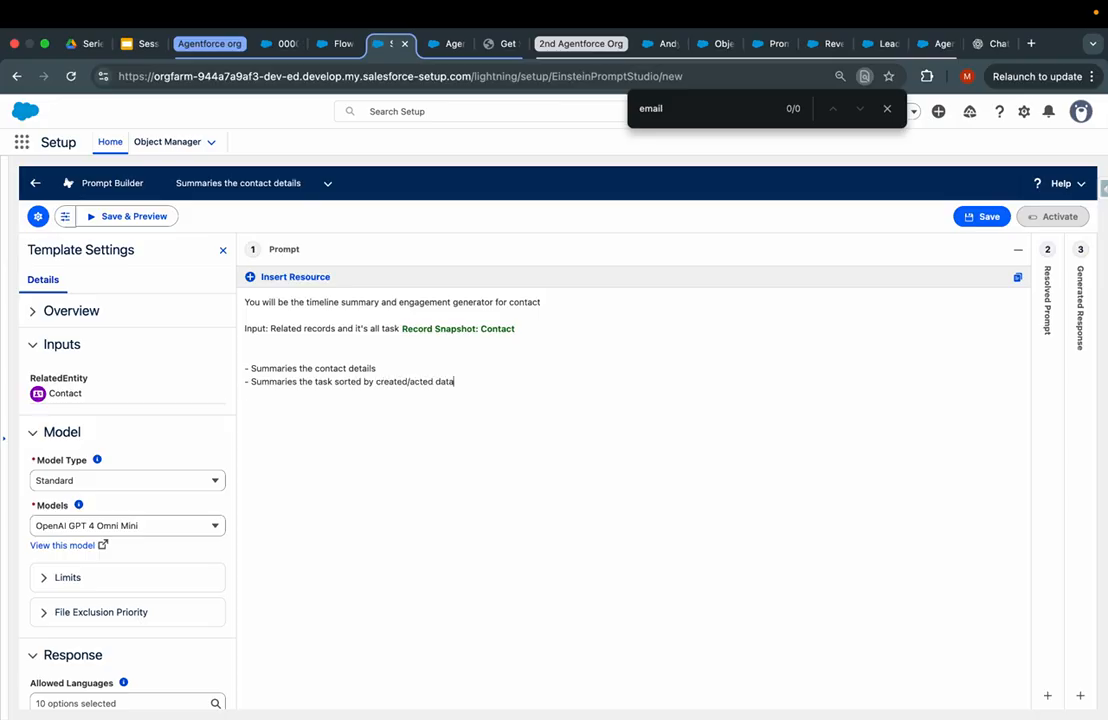
text(ISmer is going to leave/churn or not.)
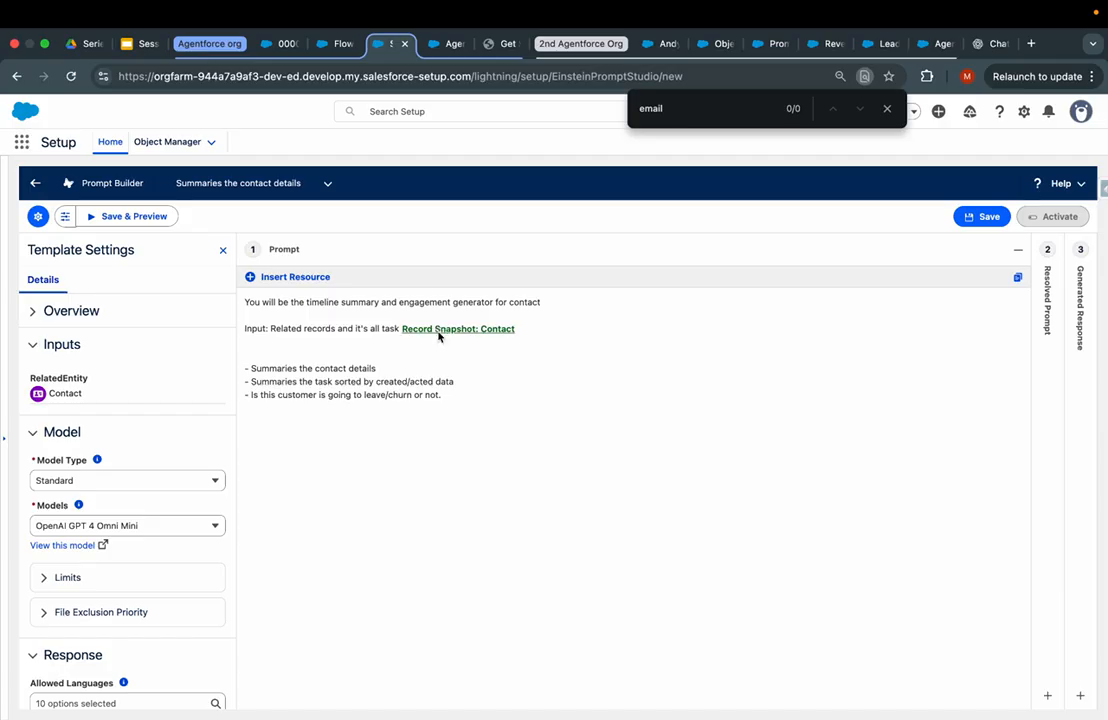
click(292, 276)
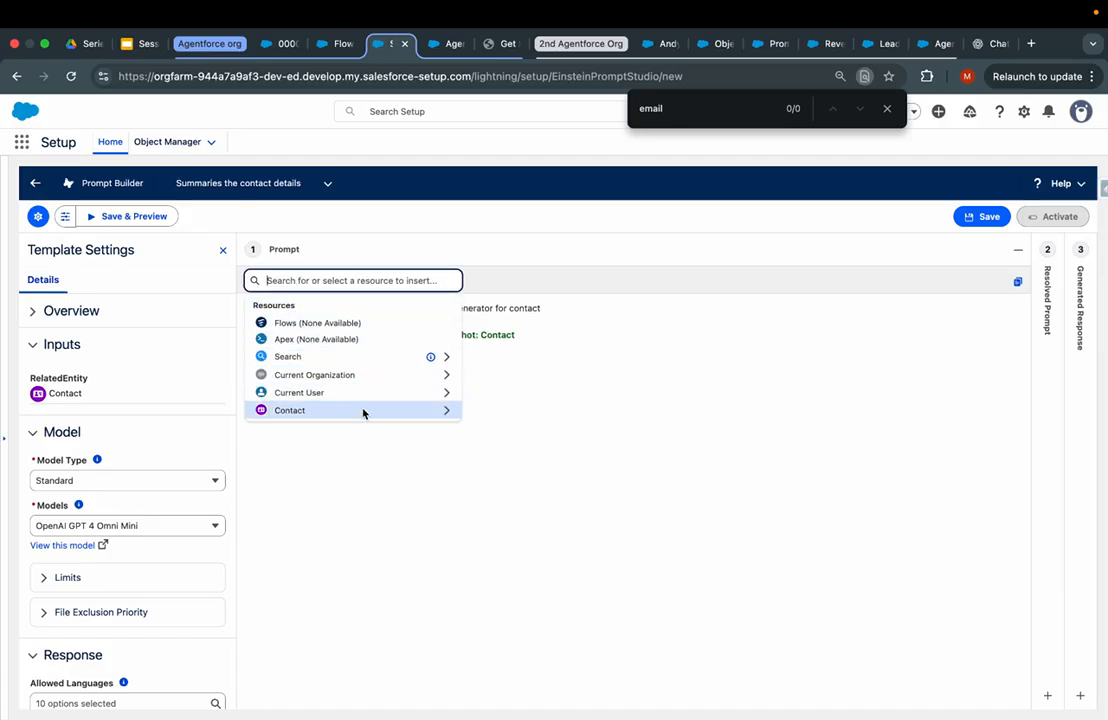
click(342, 43)
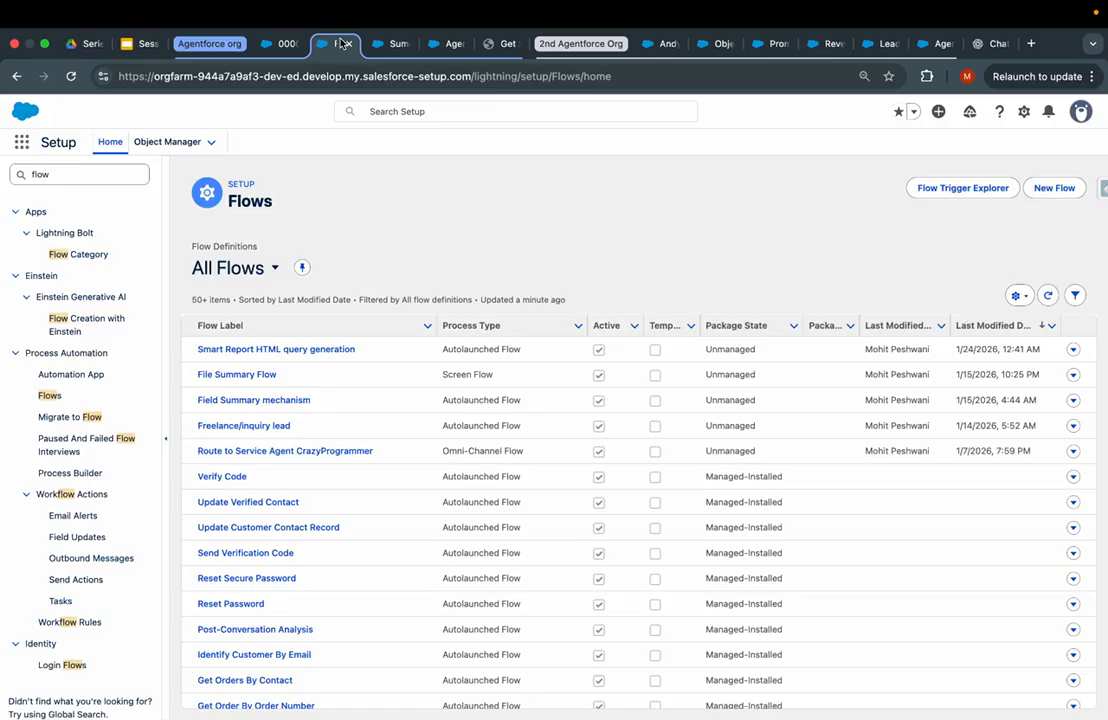
- Create a new Template-Triggered Prompt Flow and switch its Start from Automatic to Manual Inputs
click(275, 44)
click(330, 45)
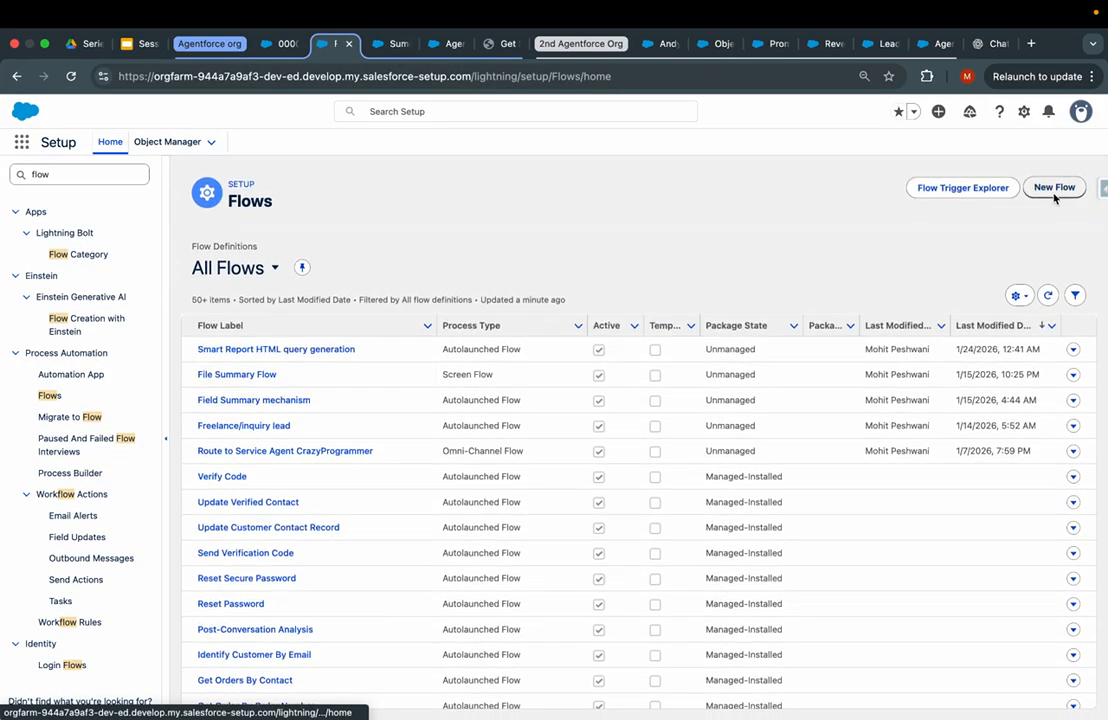
click(1053, 190)
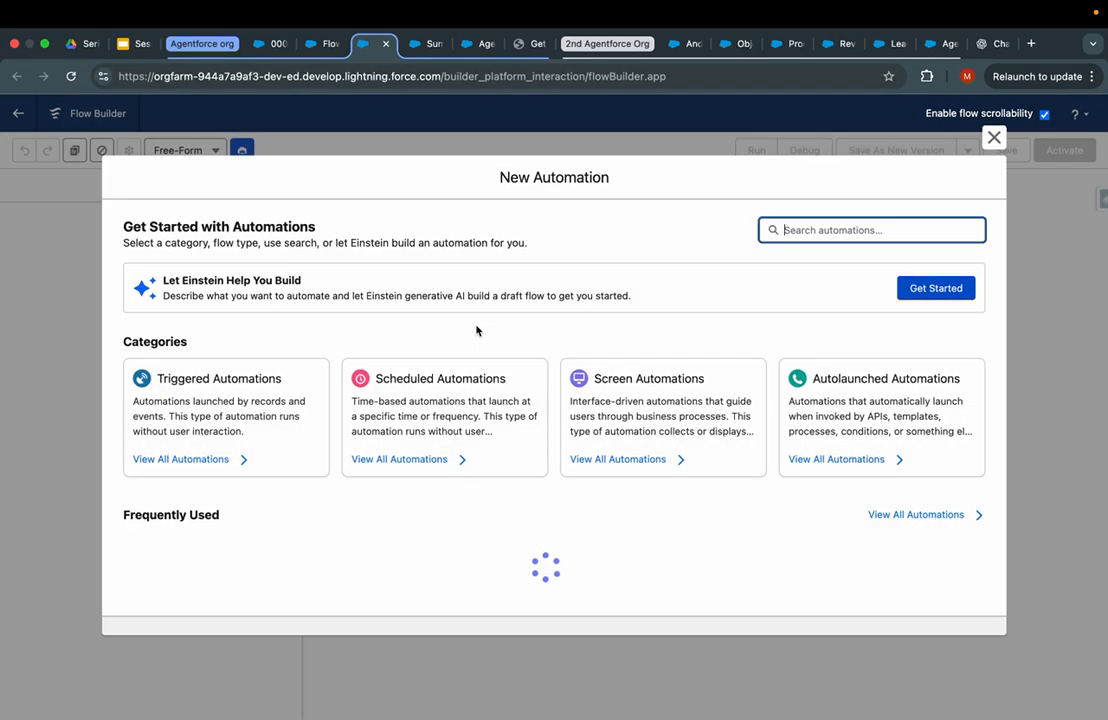
text(Temp)
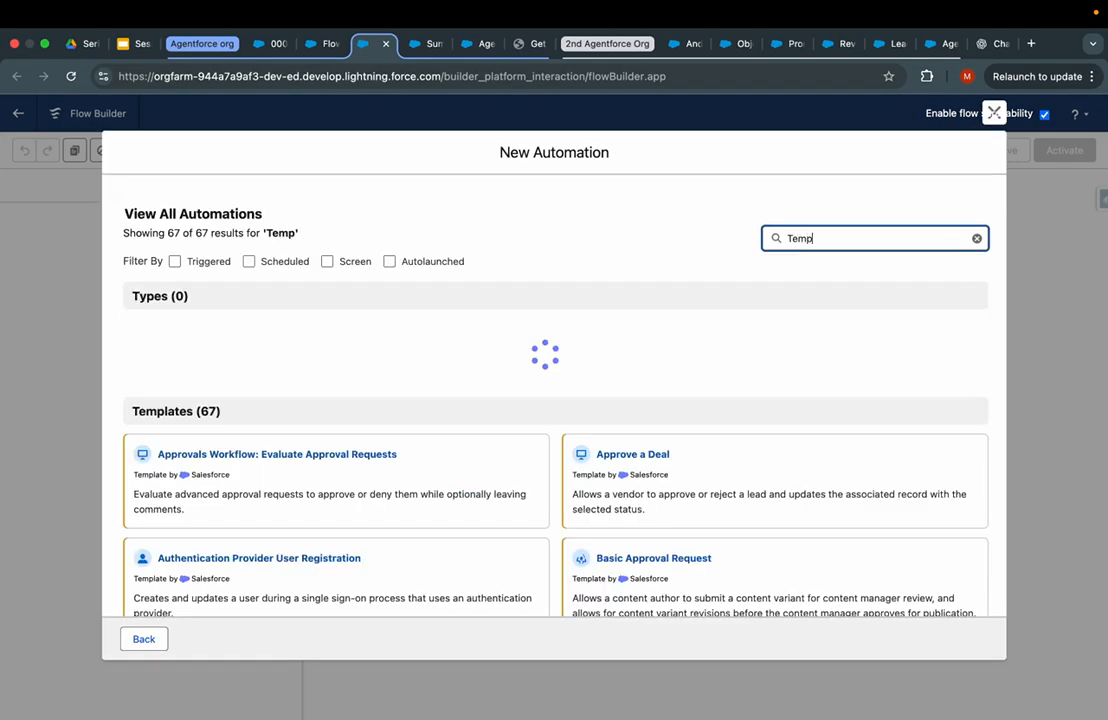
text(l)
click(341, 372)
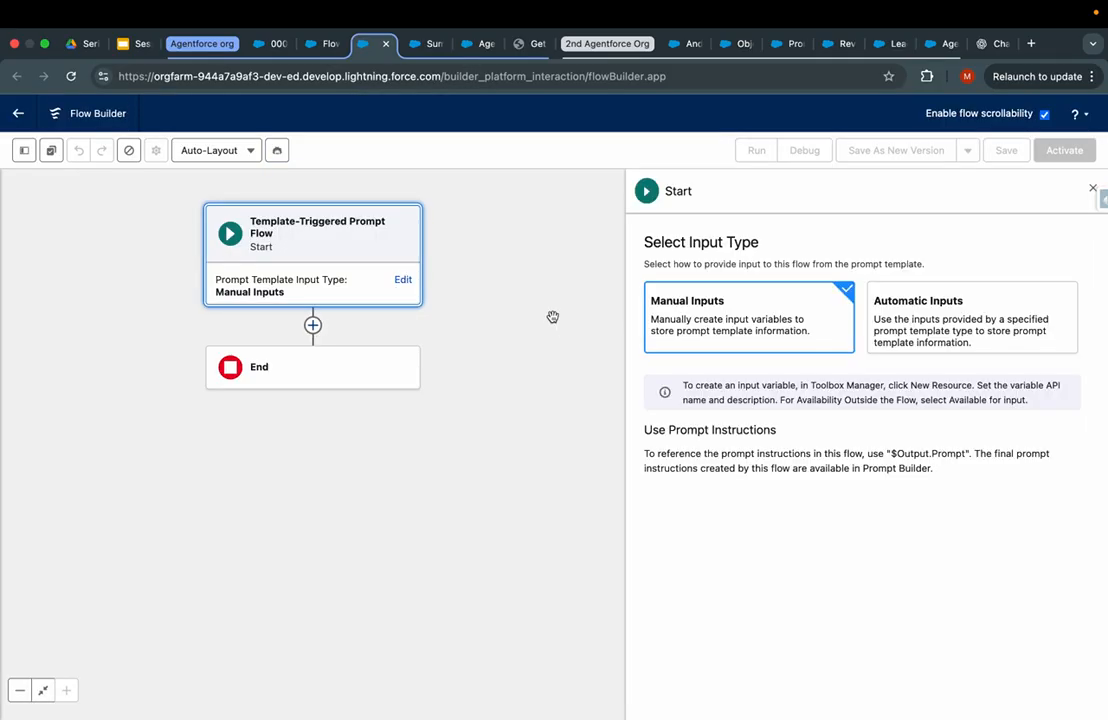
click(999, 334)
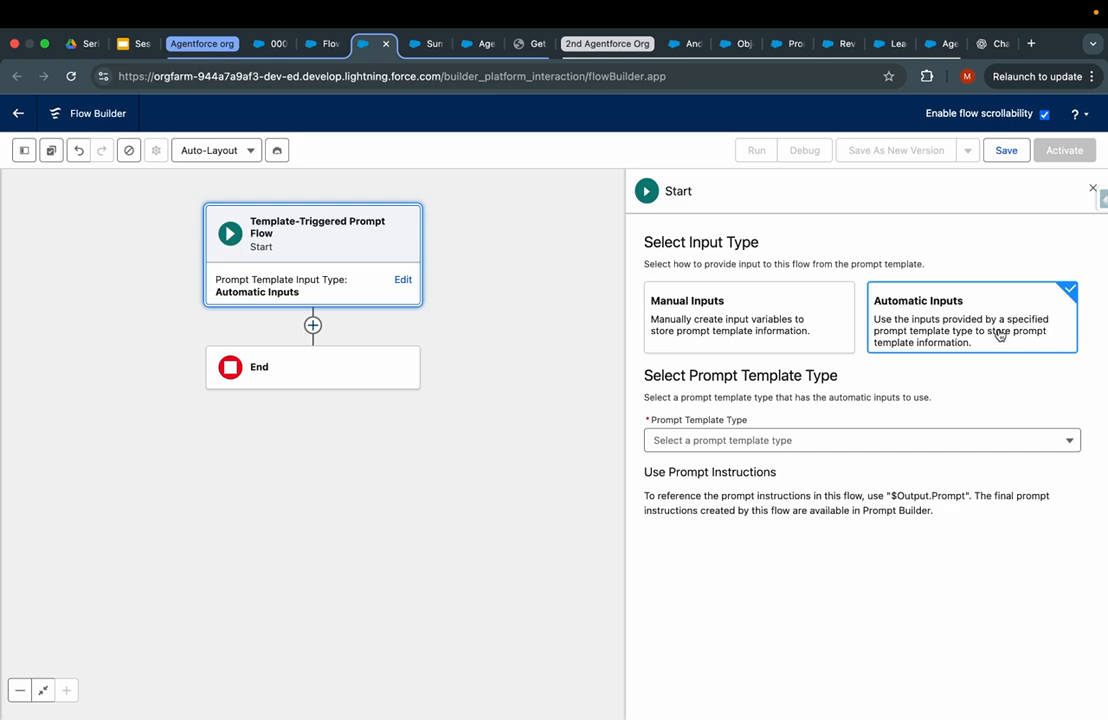
click(792, 450)
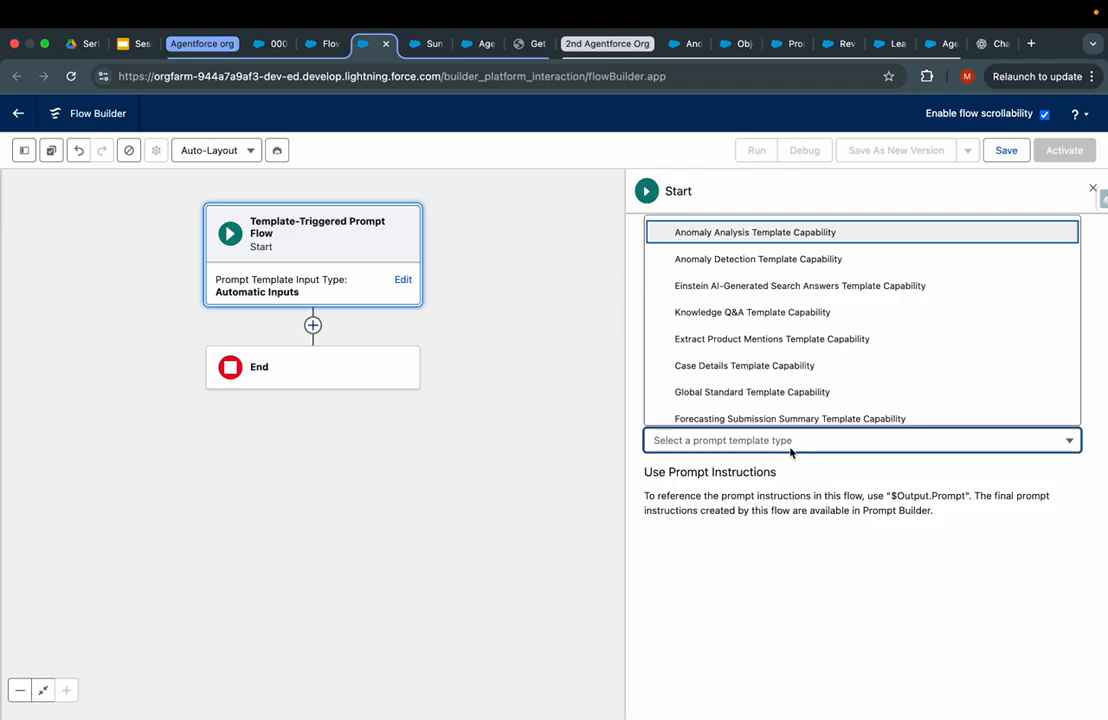
click(700, 315)
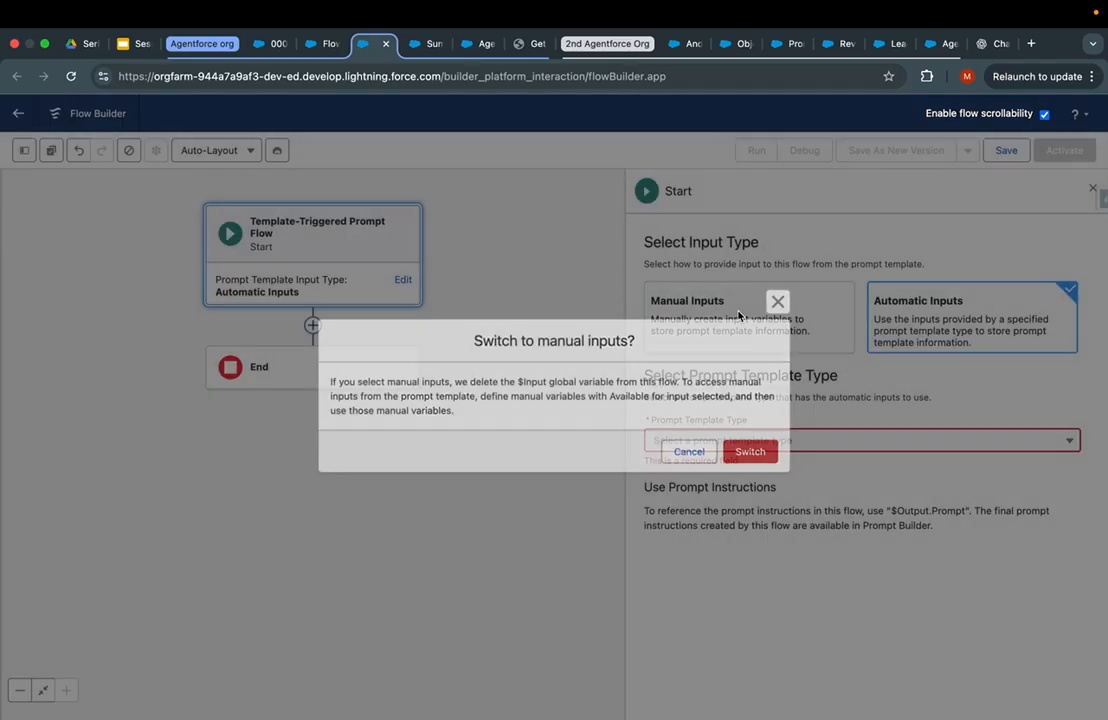
click(758, 453)
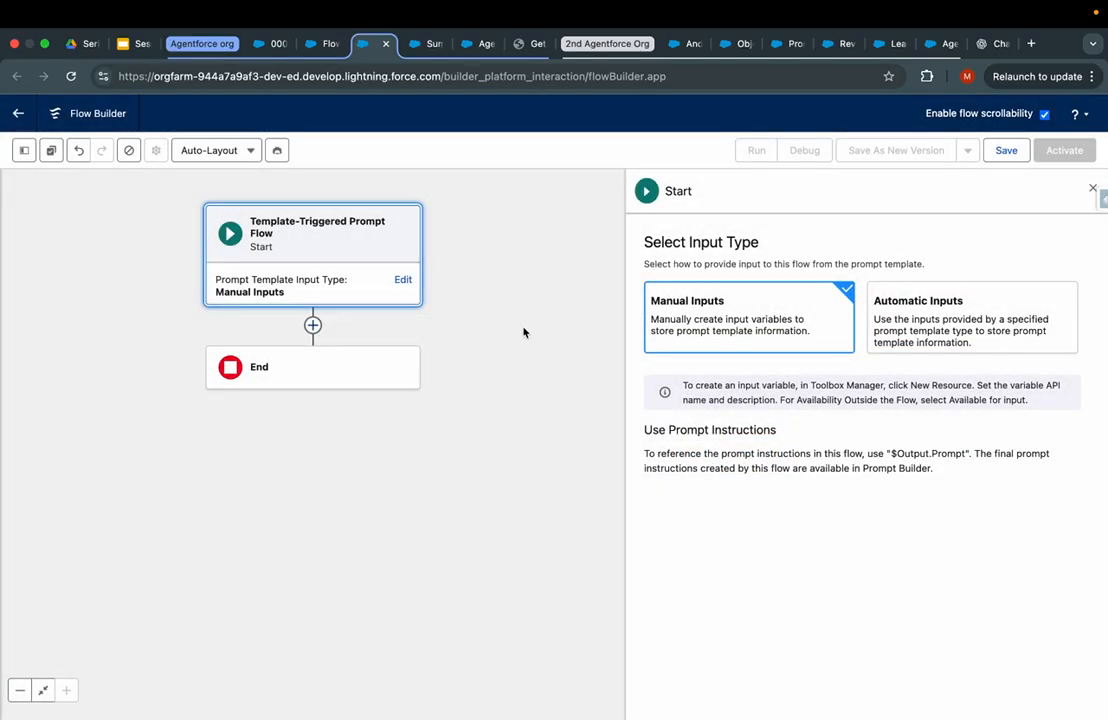
click(313, 325)
- Add a 'Get the contact details' Get Records step on Contact, filtering by Contact ID
text(get)
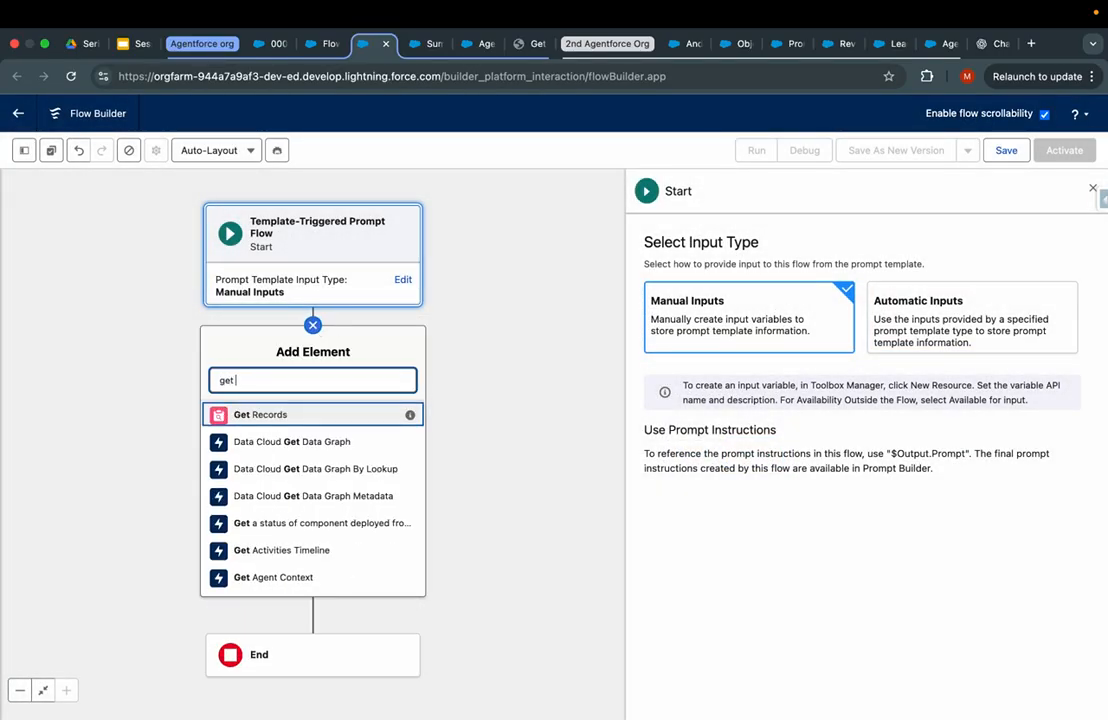
key(Return)
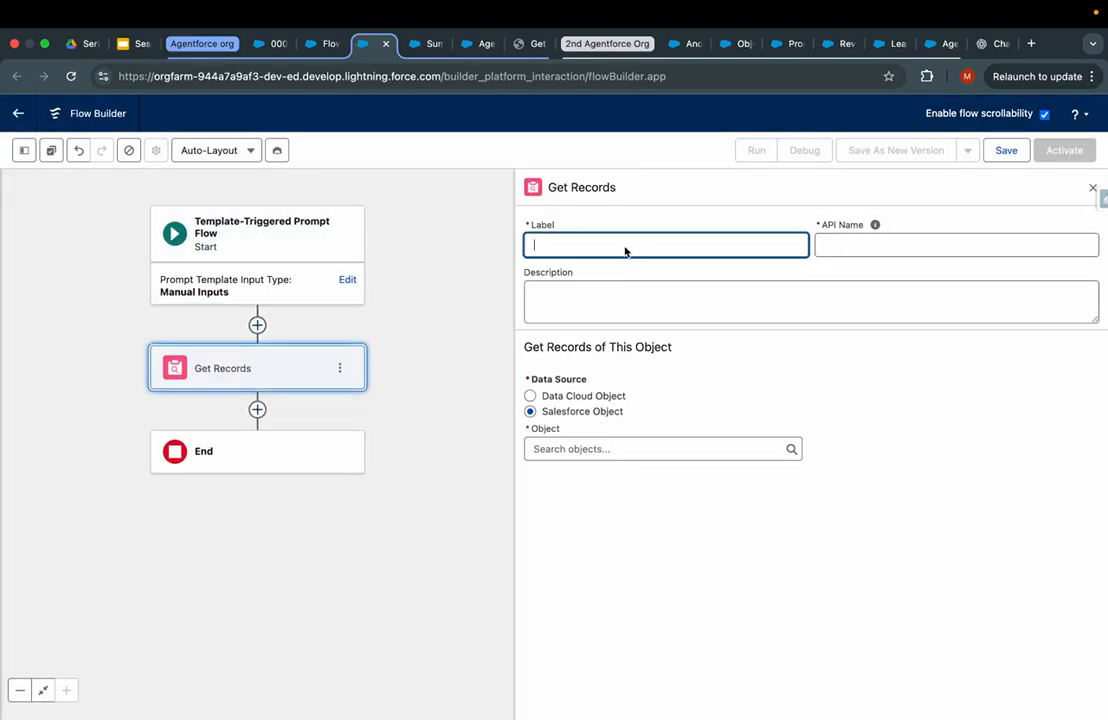
text(Get)
key(Tab)
key(Tab)
key(Tab)
key(Tab)
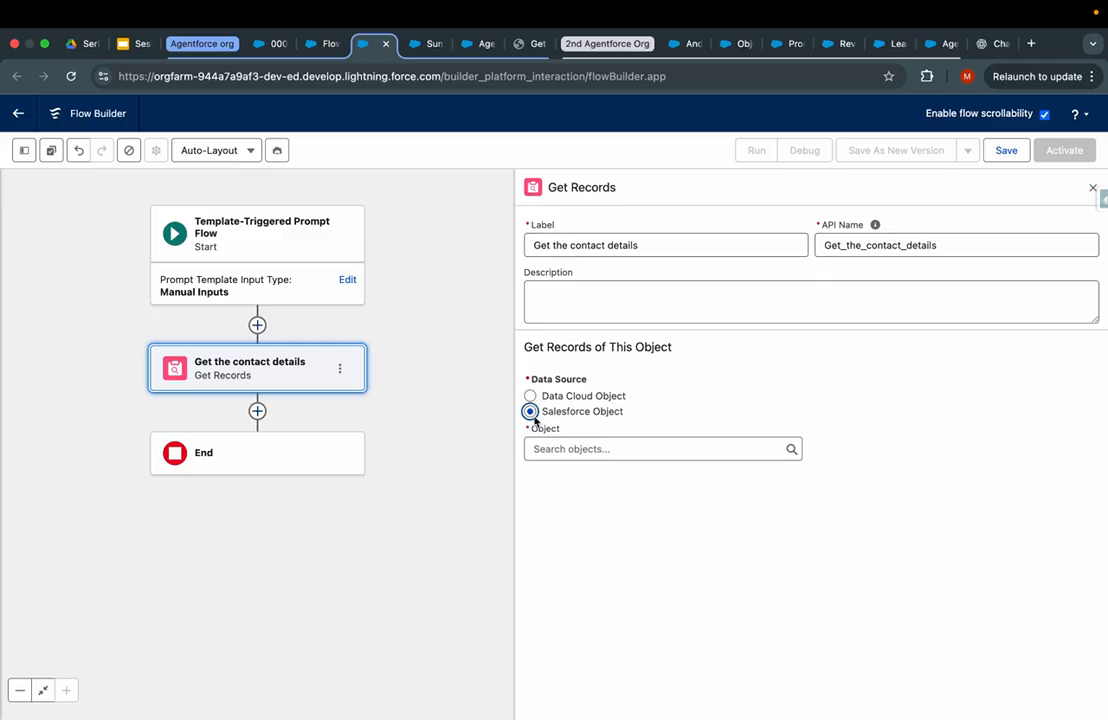
click(561, 454)
text(cont)
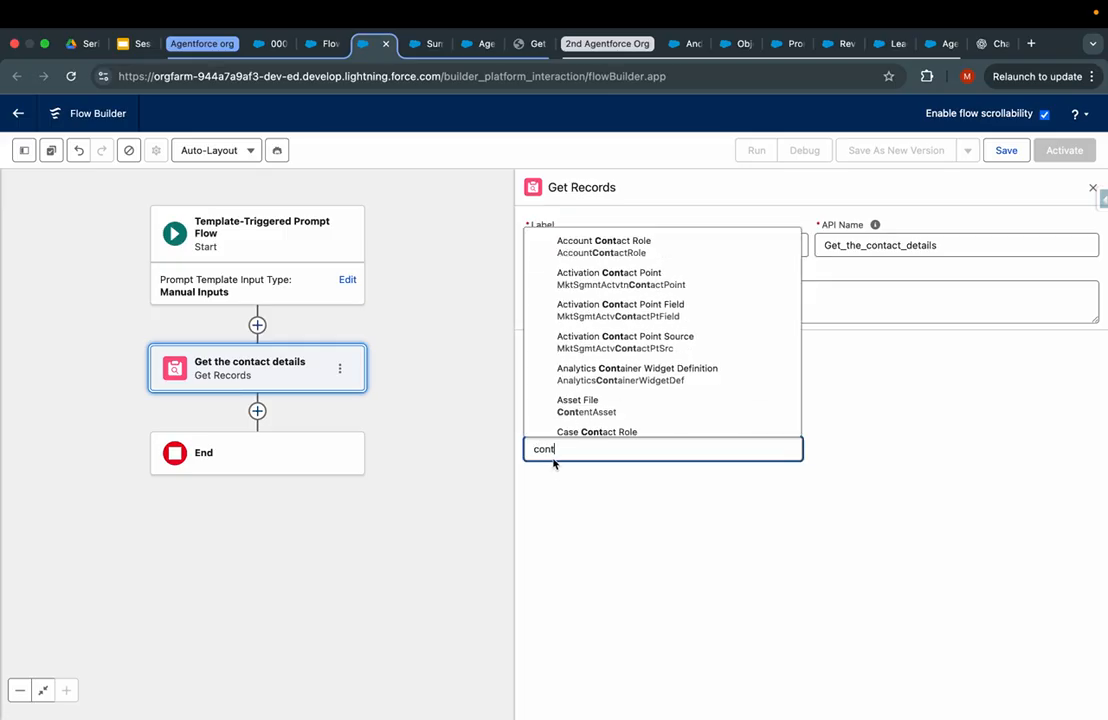
scroll(614, 318, down, 3)
scroll(590, 300, up, 2)
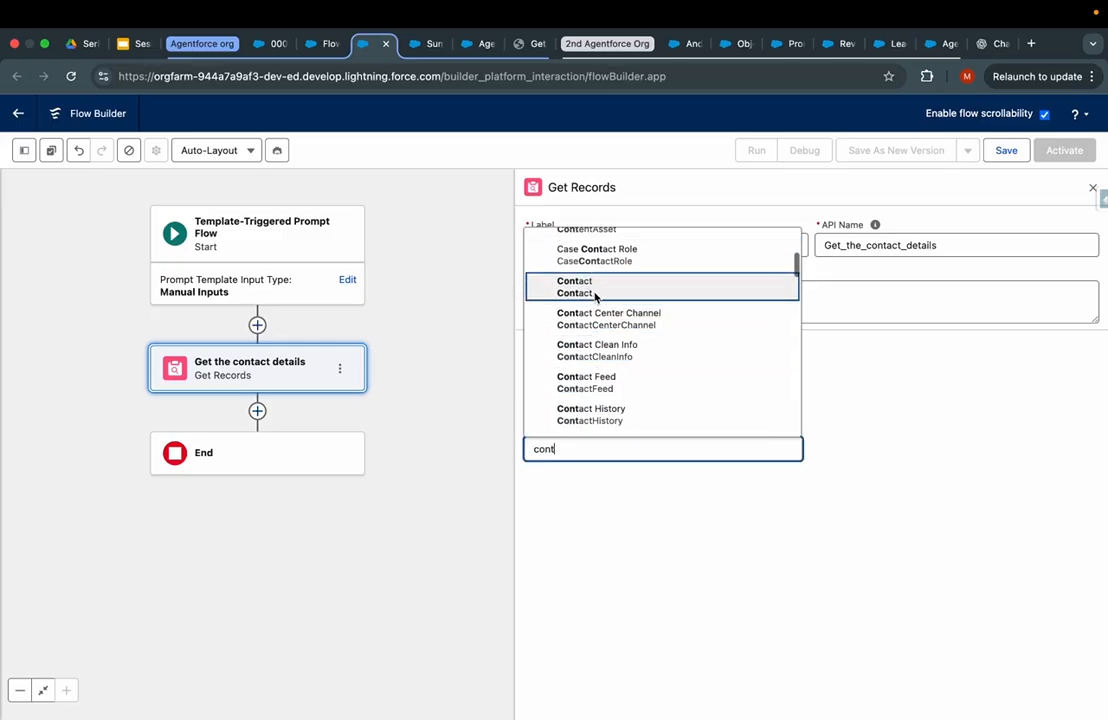
click(580, 283)
click(588, 592)
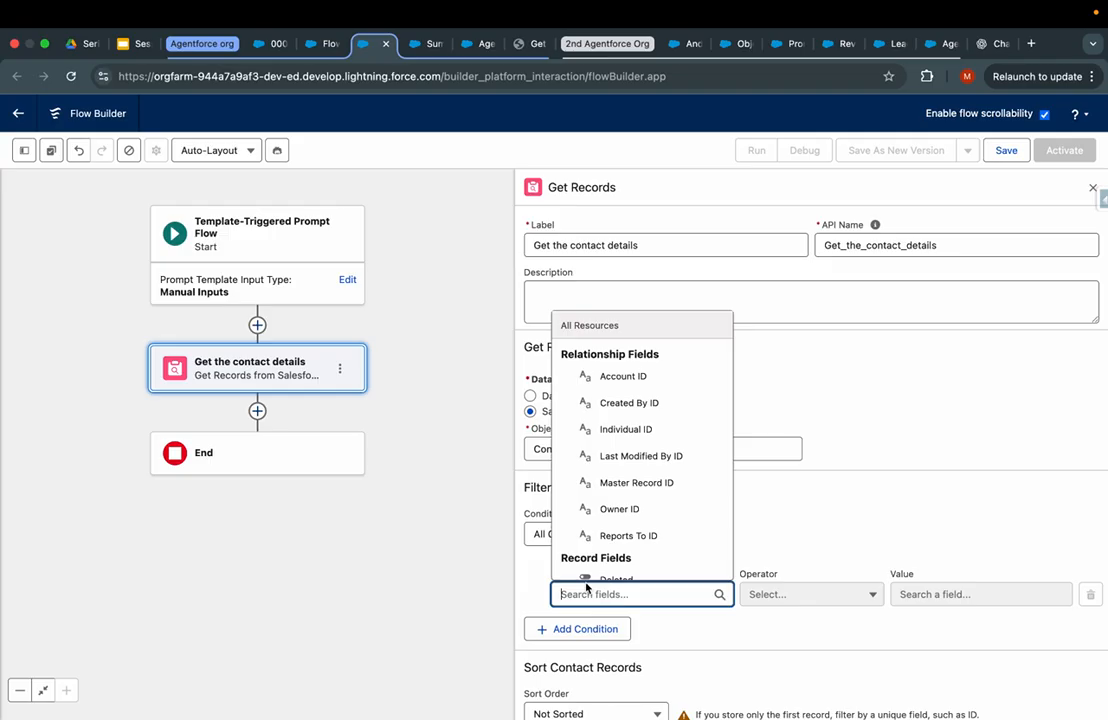
text(conta)
click(600, 541)
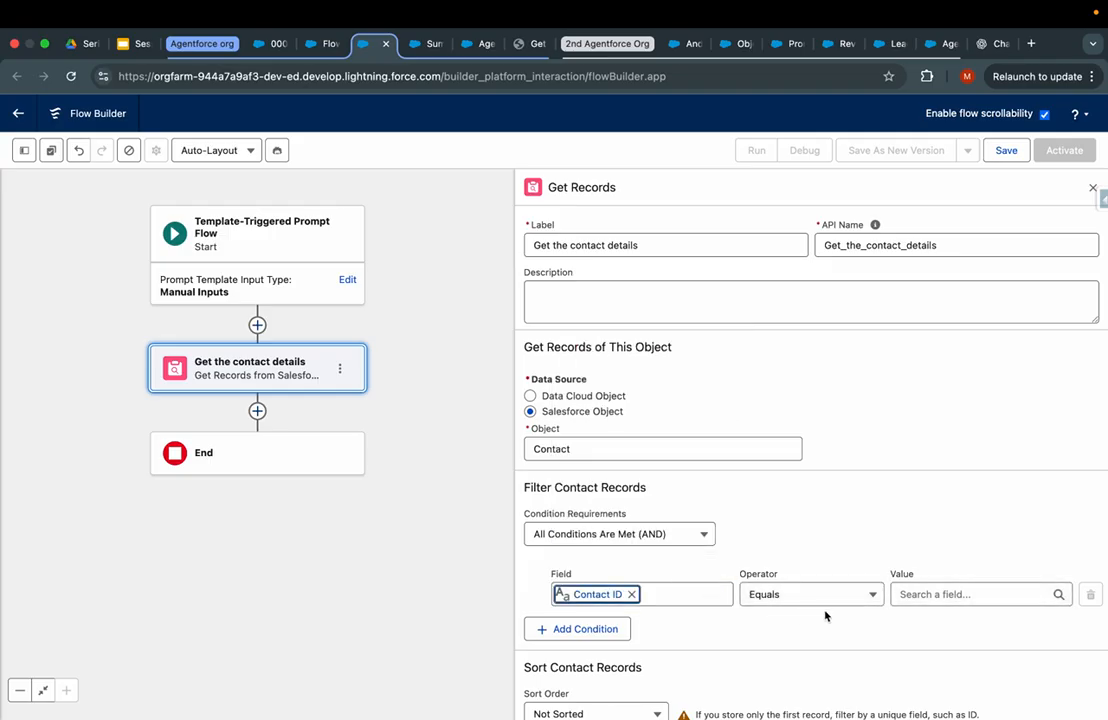
- Create a Text variable recordId, described as getting the current contact, as the Contact ID filter value
click(930, 594)
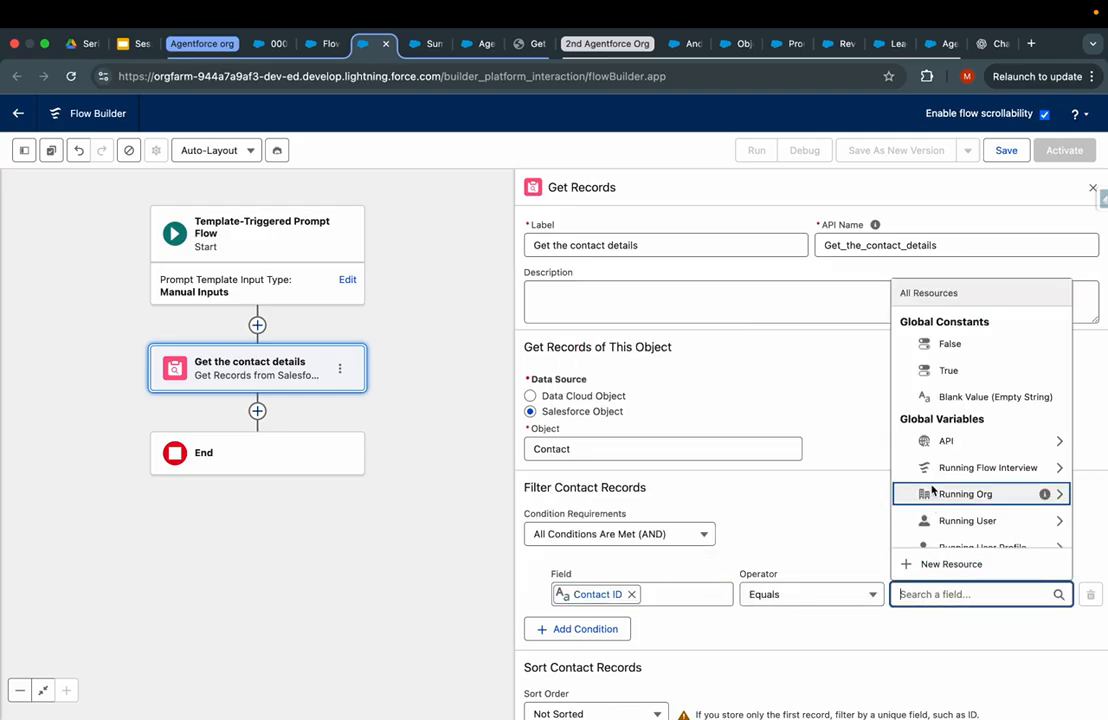
click(919, 566)
click(554, 344)
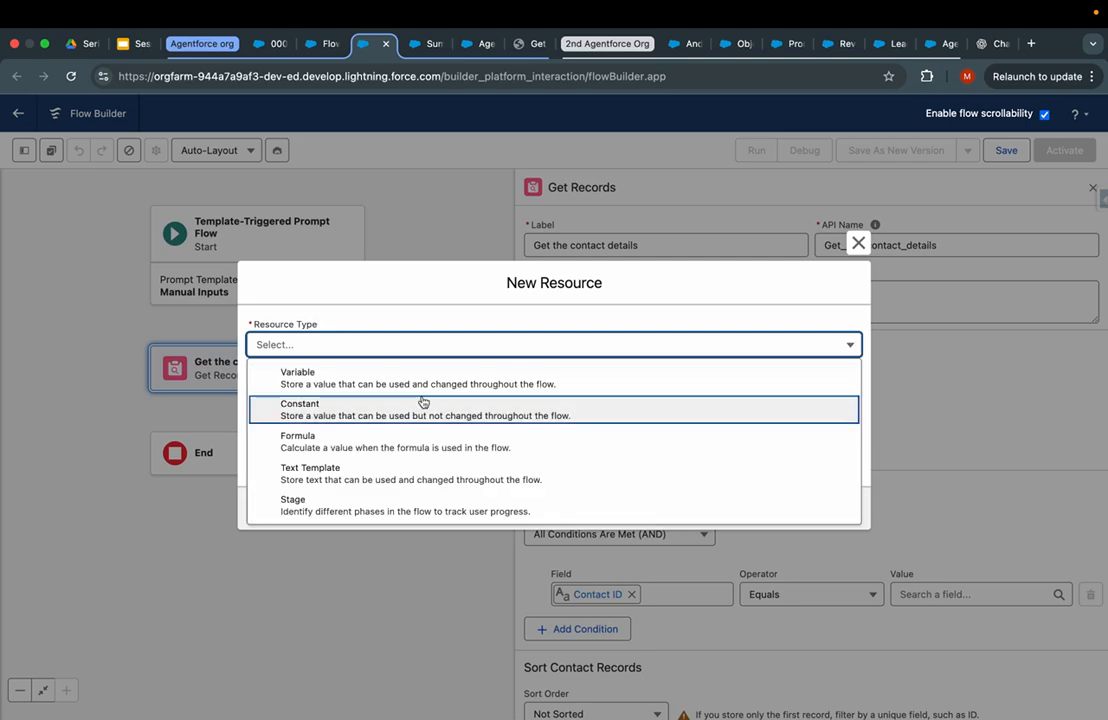
click(351, 378)
click(351, 374)
text(record)
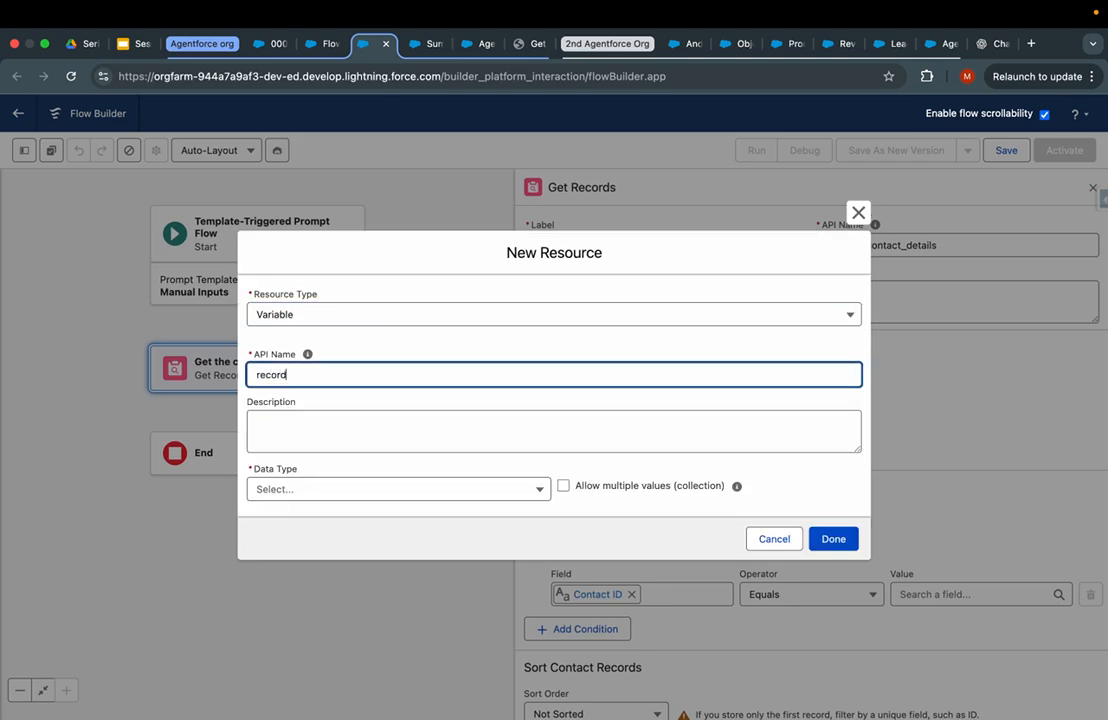
text(Id)
click(338, 412)
text(To get the current)
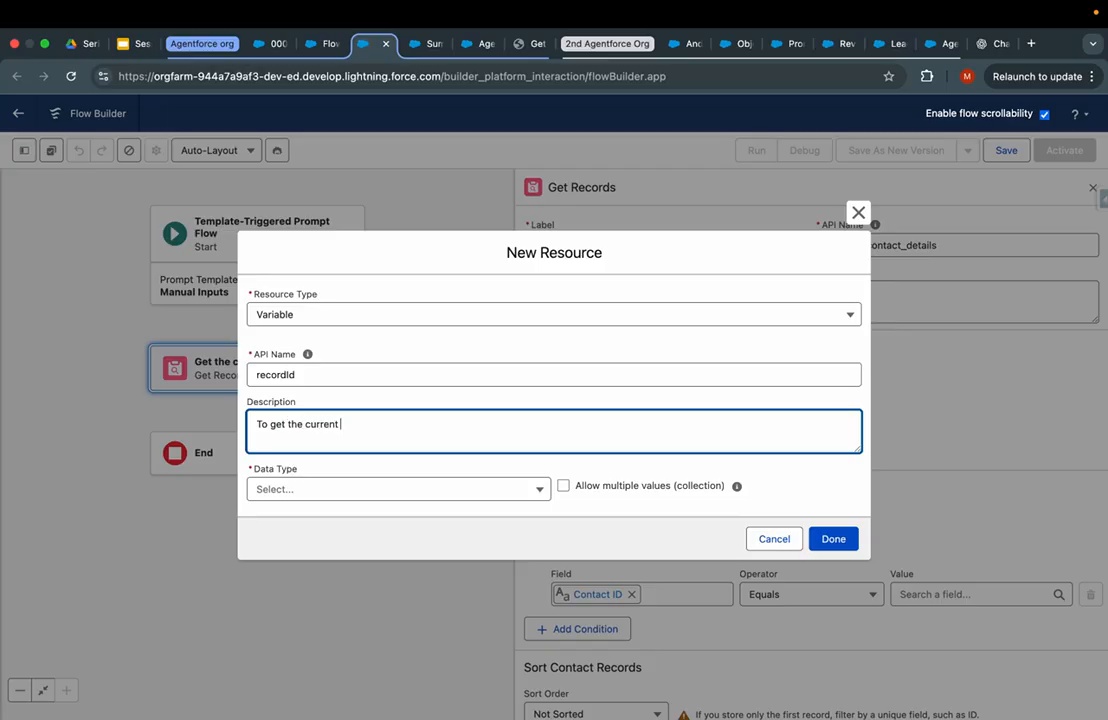
text( contact record)
click(288, 489)
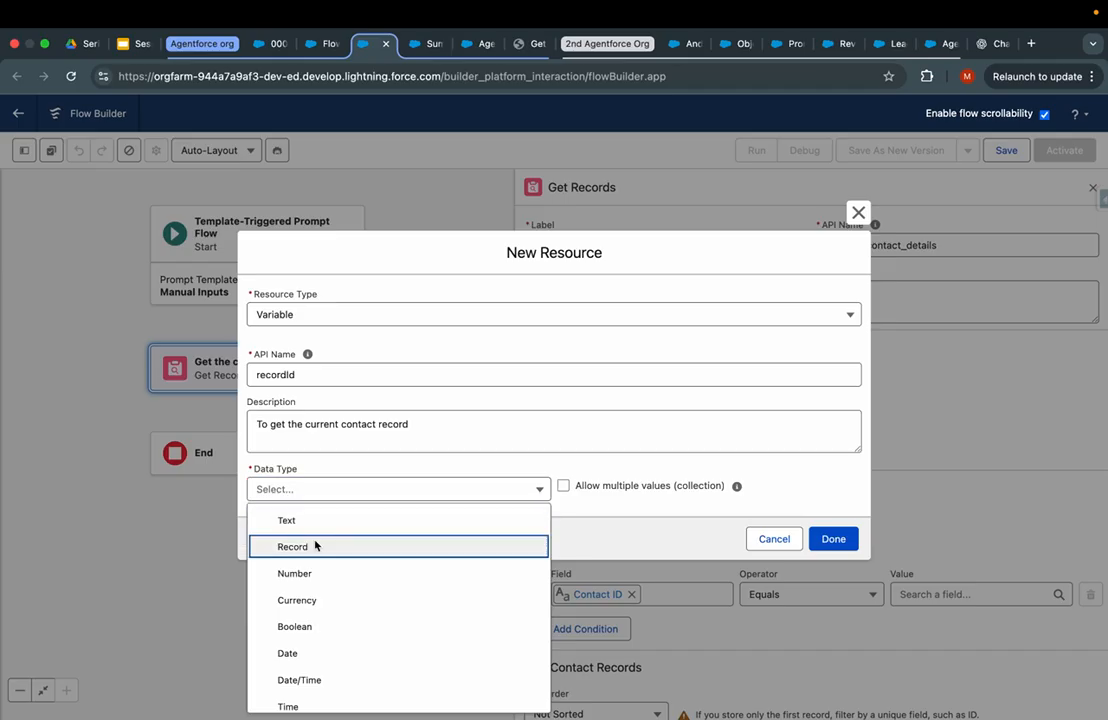
click(340, 489)
click(339, 487)
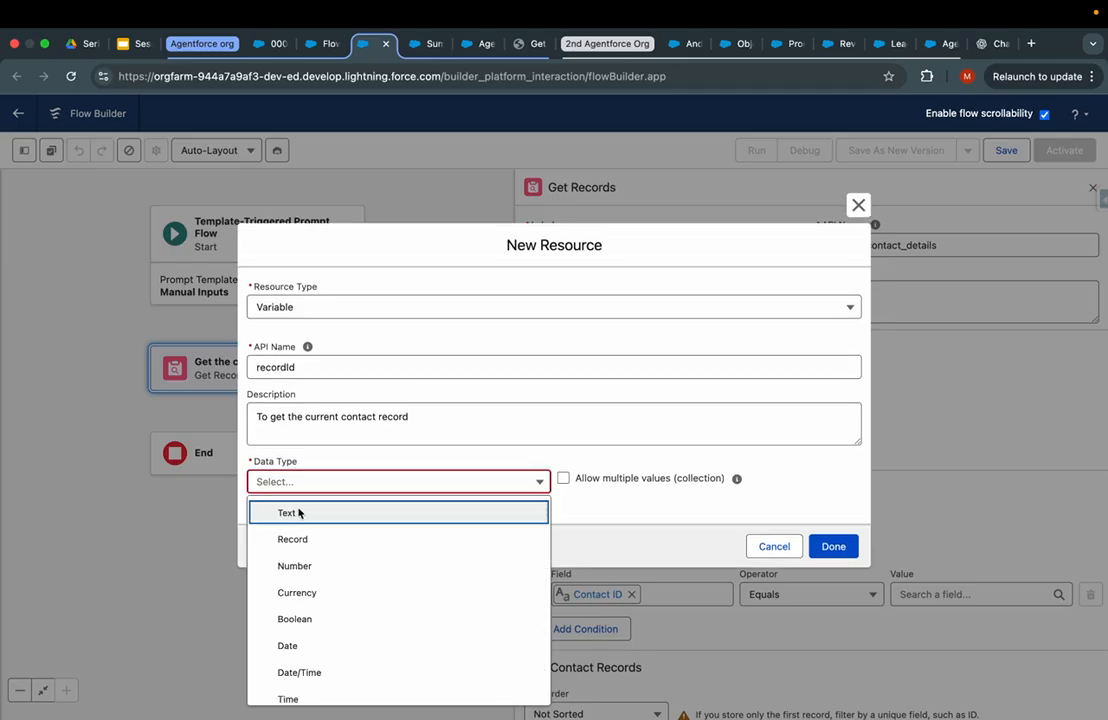
click(298, 513)
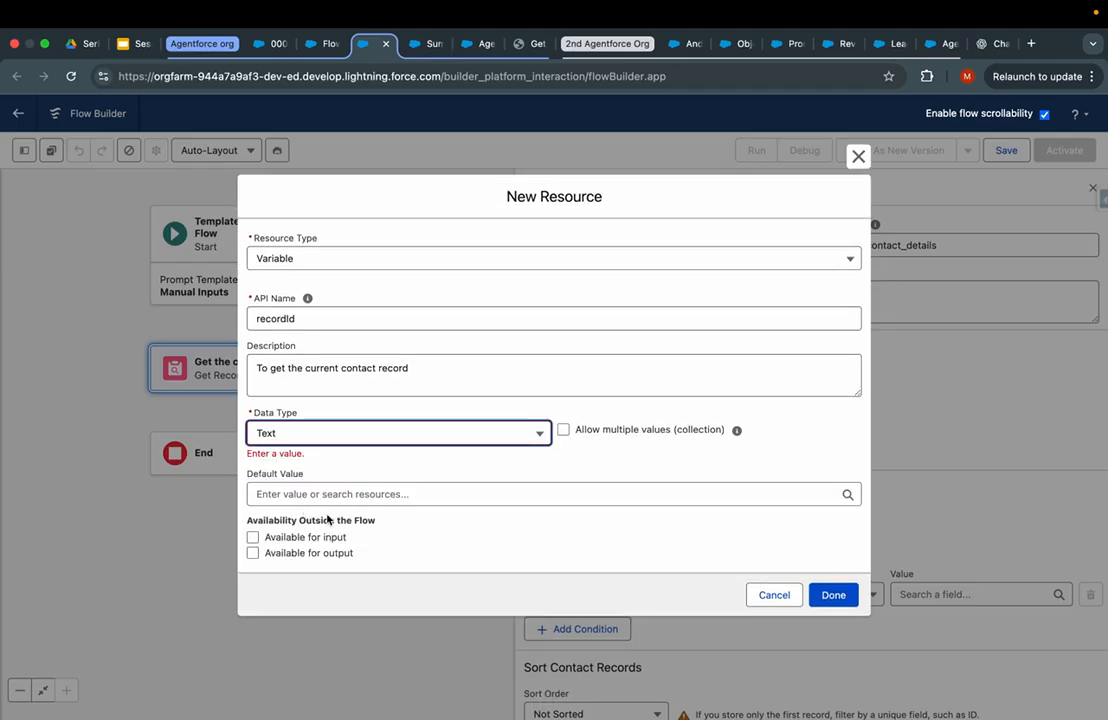
click(586, 469)
click(836, 592)
scroll(734, 619, down, 3)
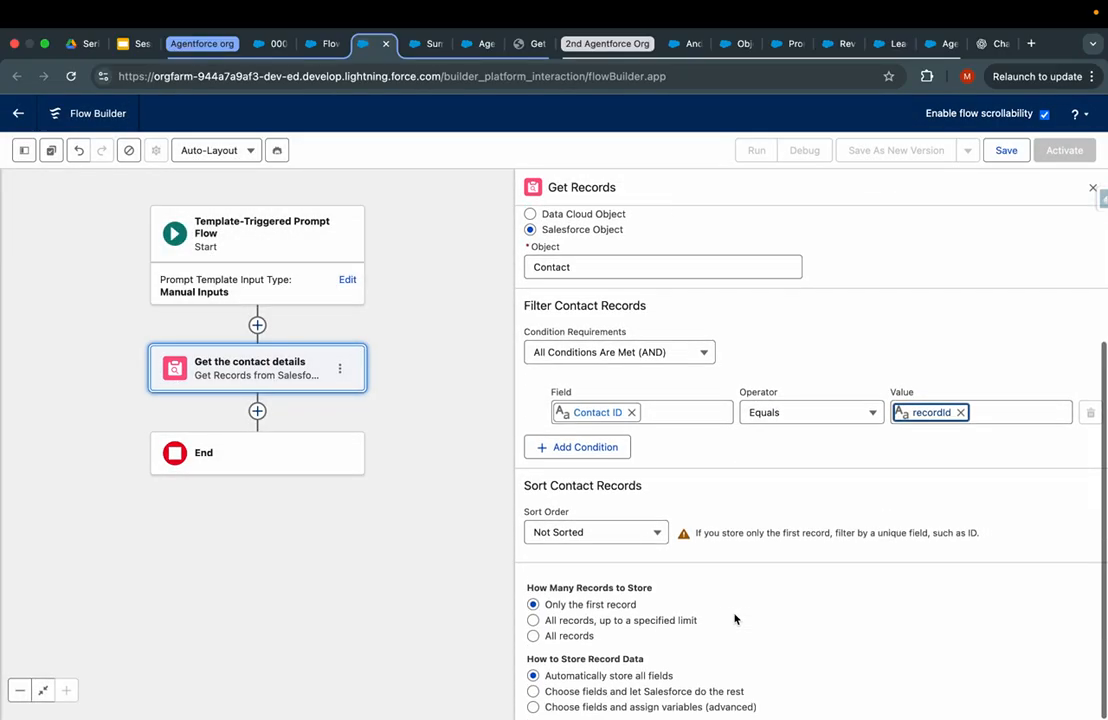
click(257, 410)
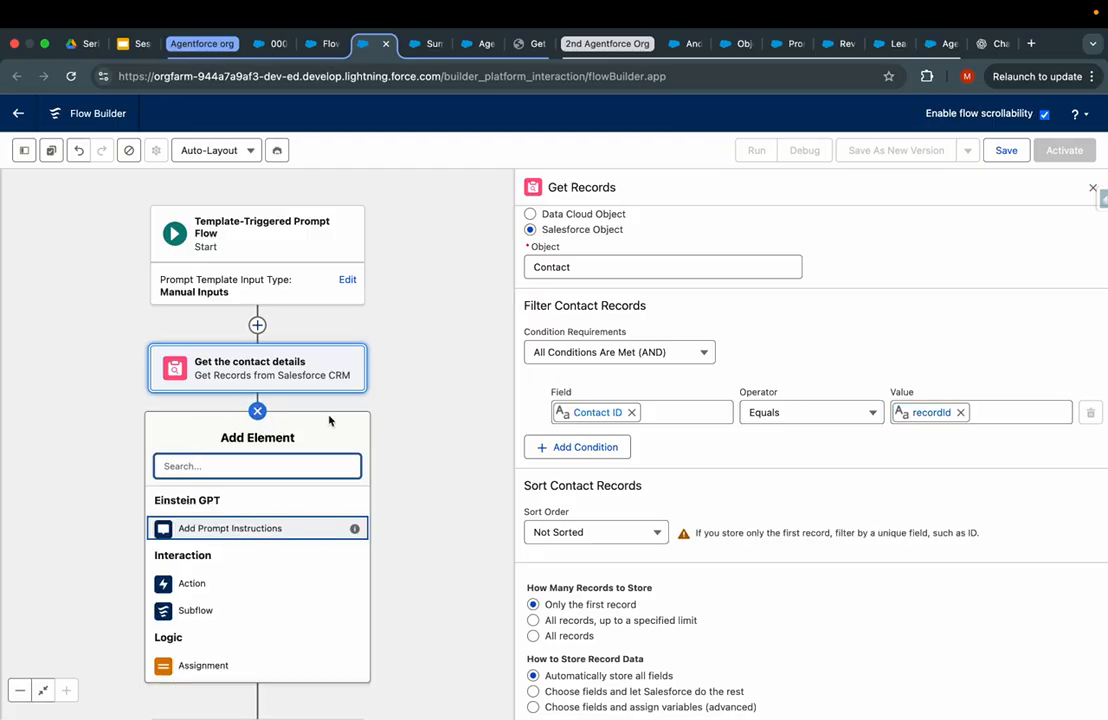
- Add a 'Get all the task created desc' Get Records step querying the Task object
text(get)
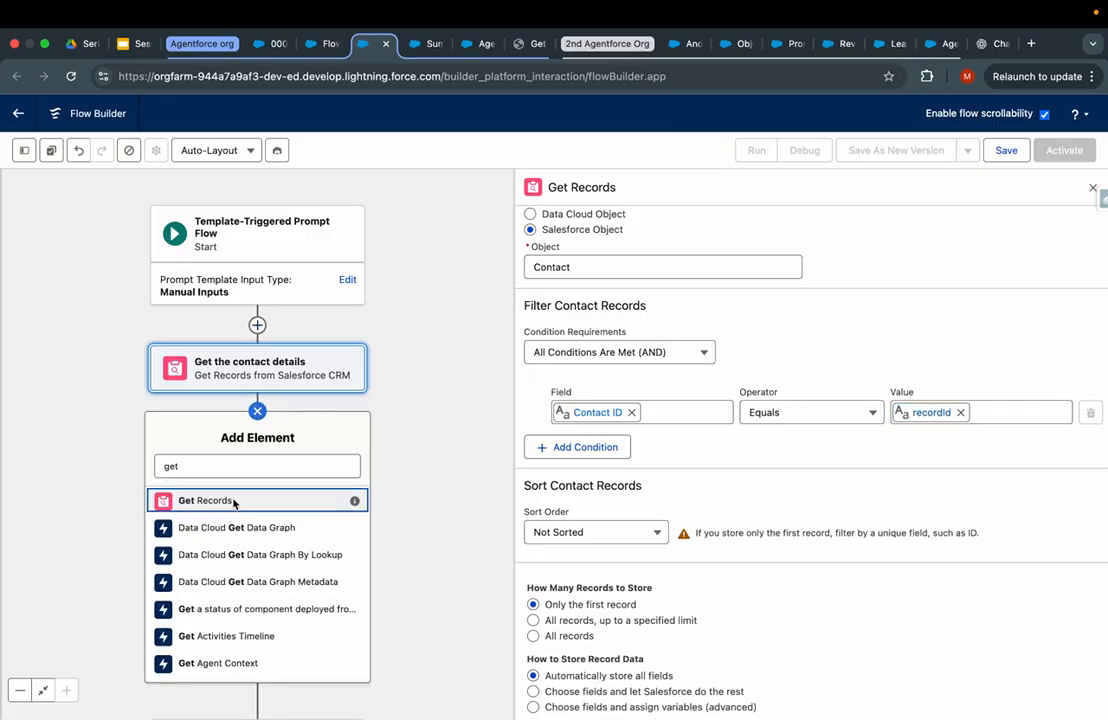
click(241, 497)
text(Get all the task c)
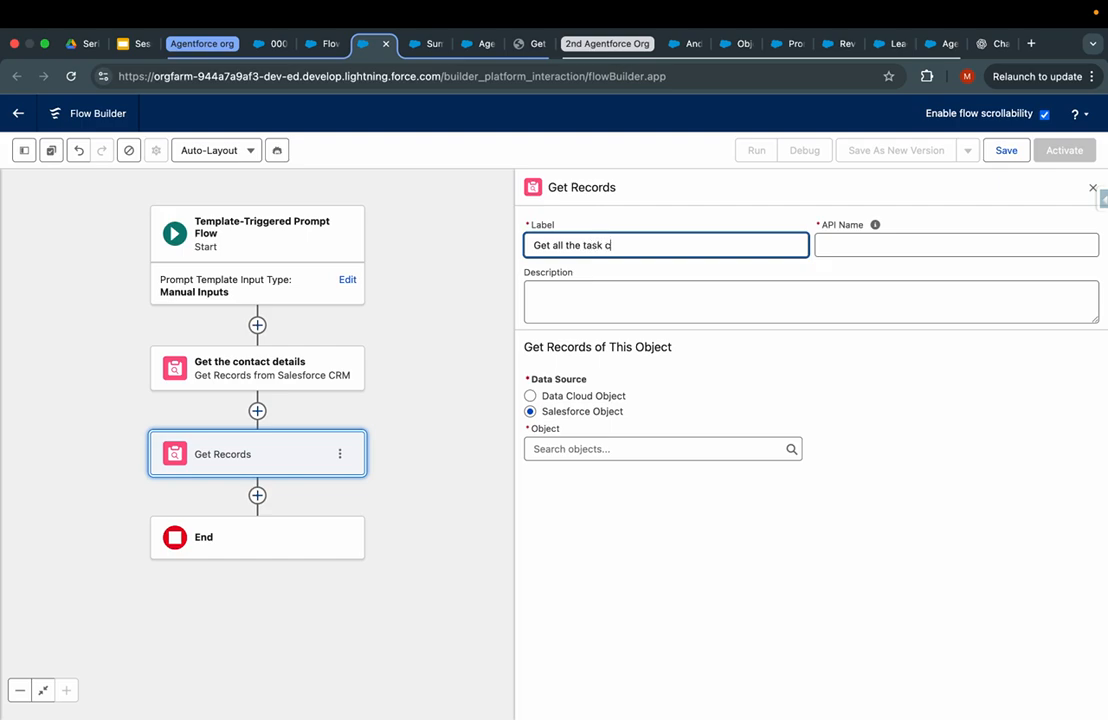
text(last)
key(Tab)
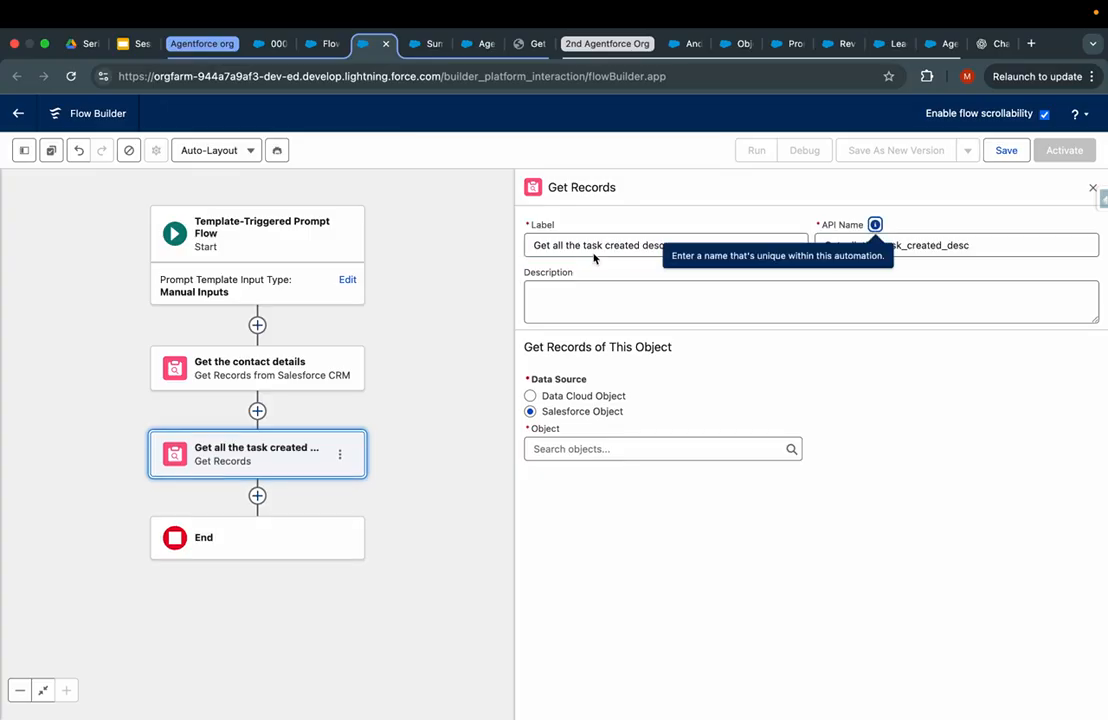
key(Tab)
click(576, 449)
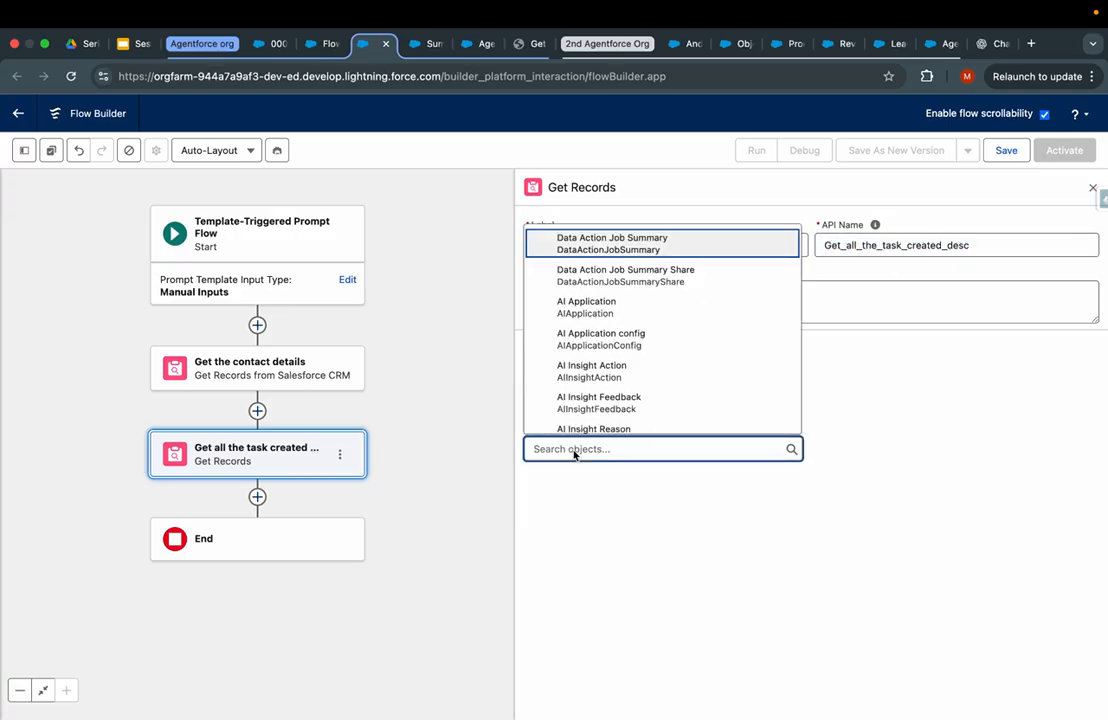
text(task)
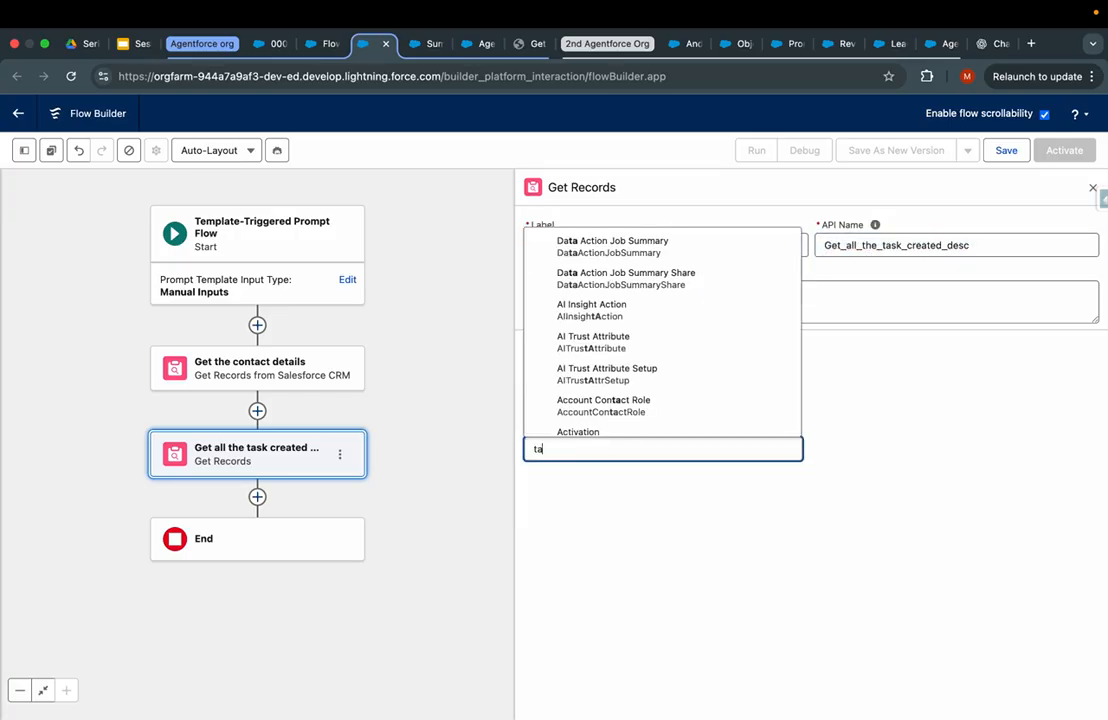
click(580, 322)
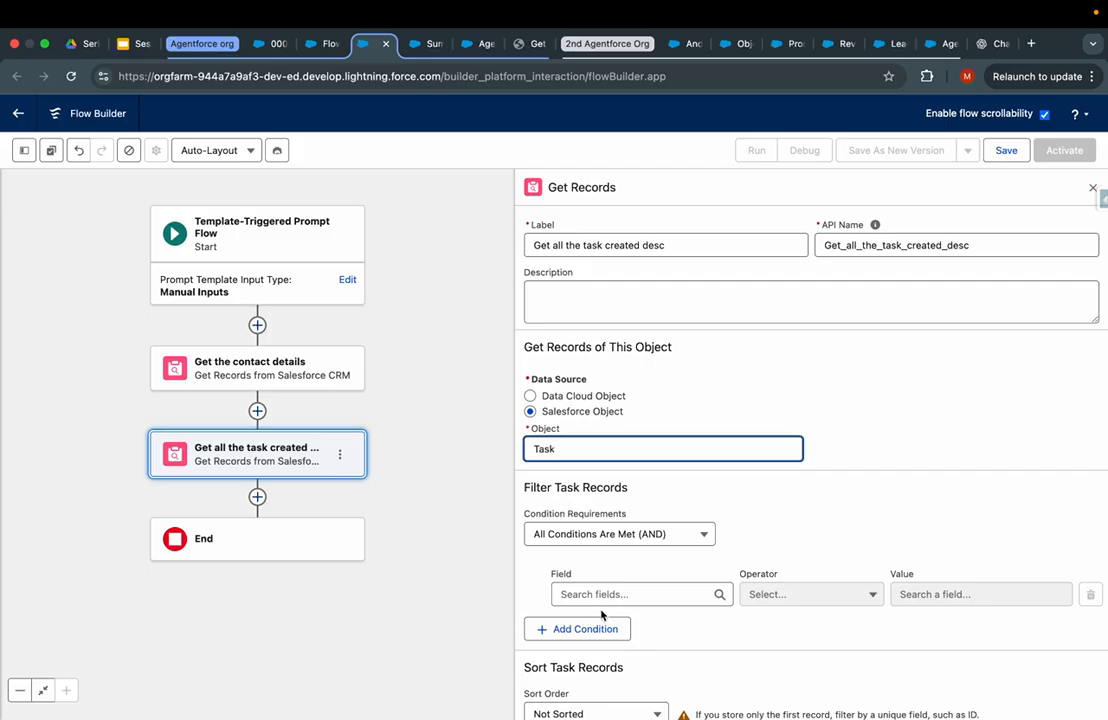
- Filter the tasks so Related To ID equals recordId
click(605, 596)
text(call)
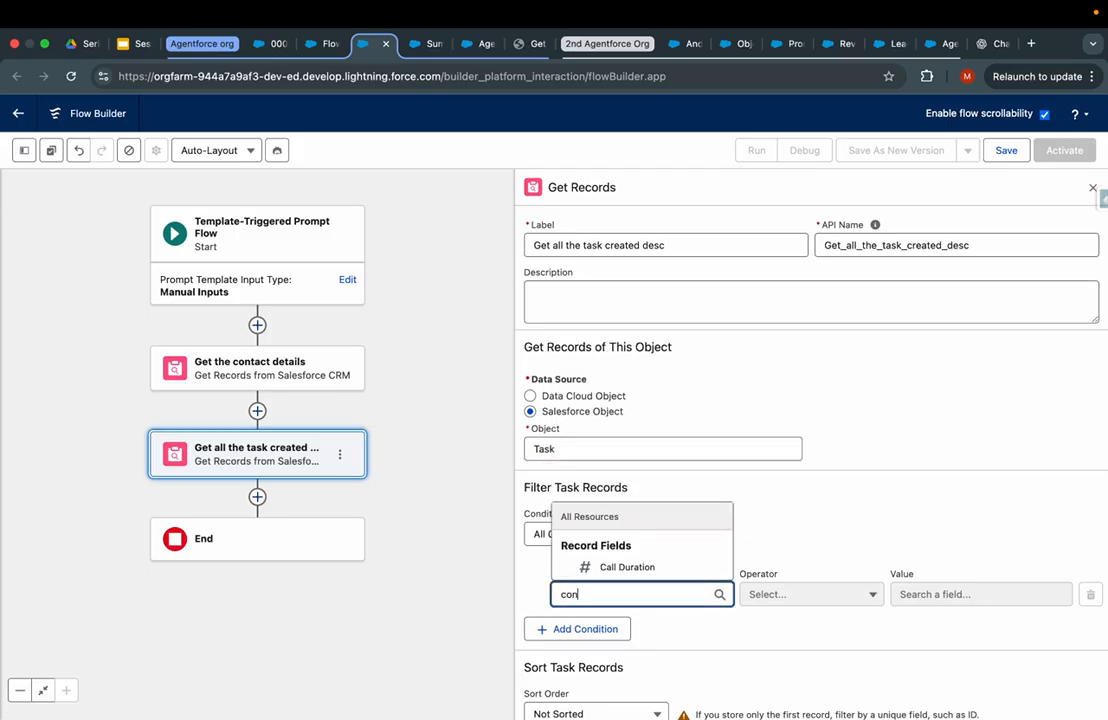
key(BackSpace)
key(BackSpace)
key(BackSpace)
key(BackSpace)
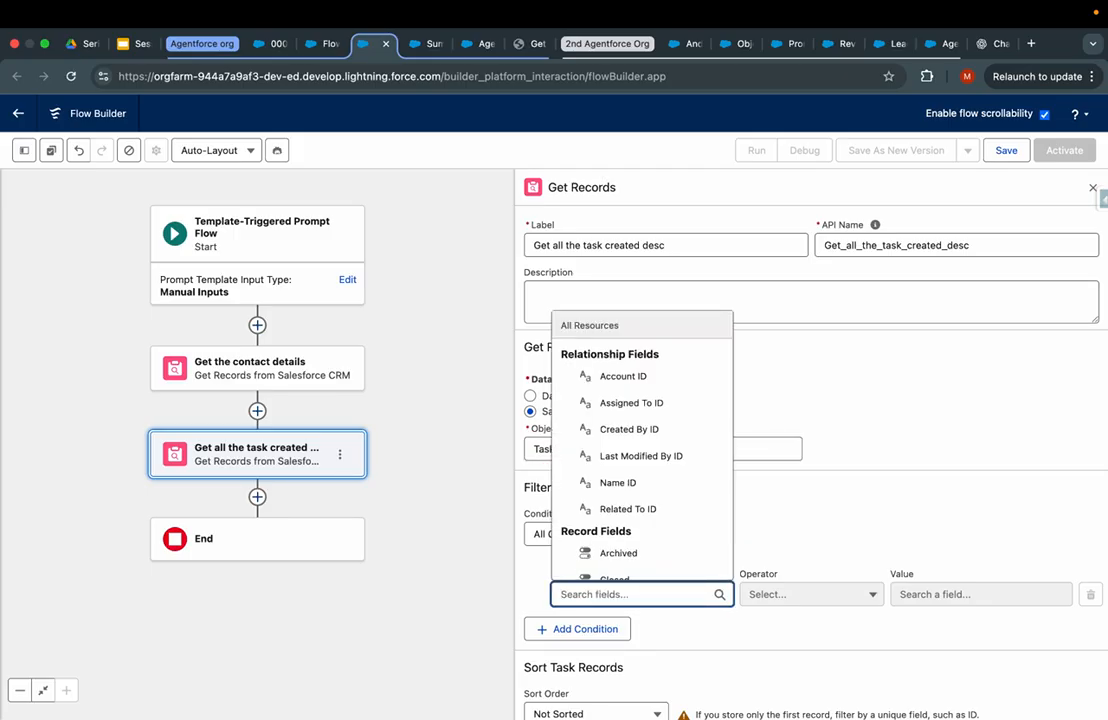
text(what)
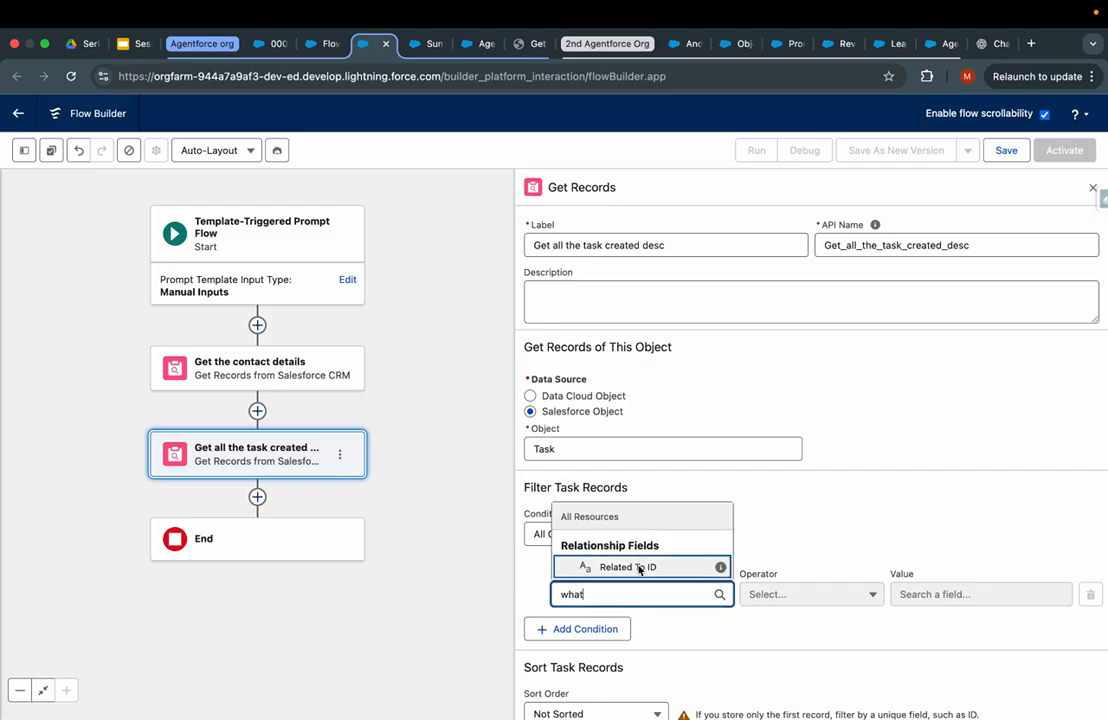
click(672, 567)
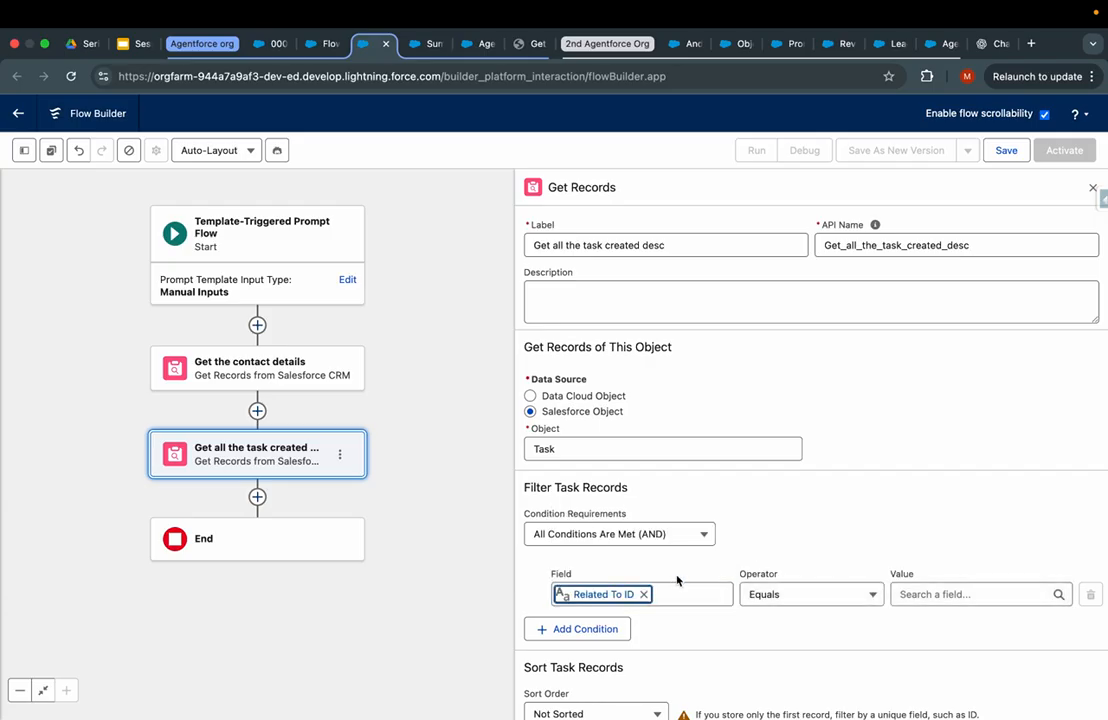
click(905, 594)
text(r)
key(BackSpace)
text(con)
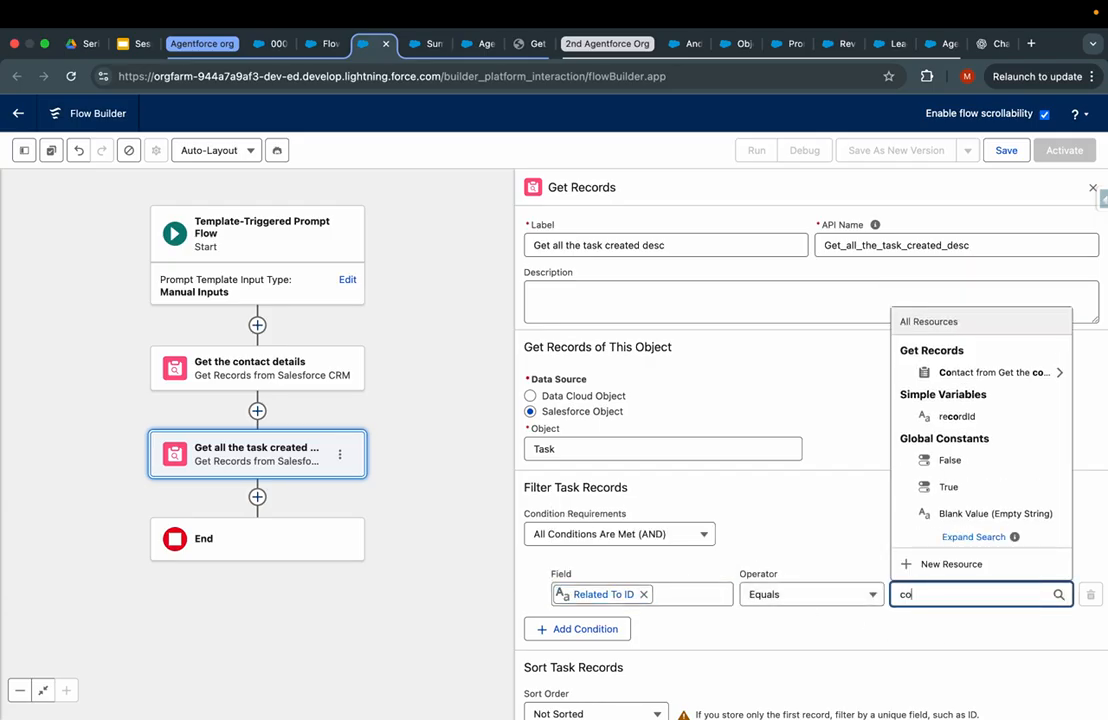
key(BackSpace)
key(BackSpace)
key(BackSpace)
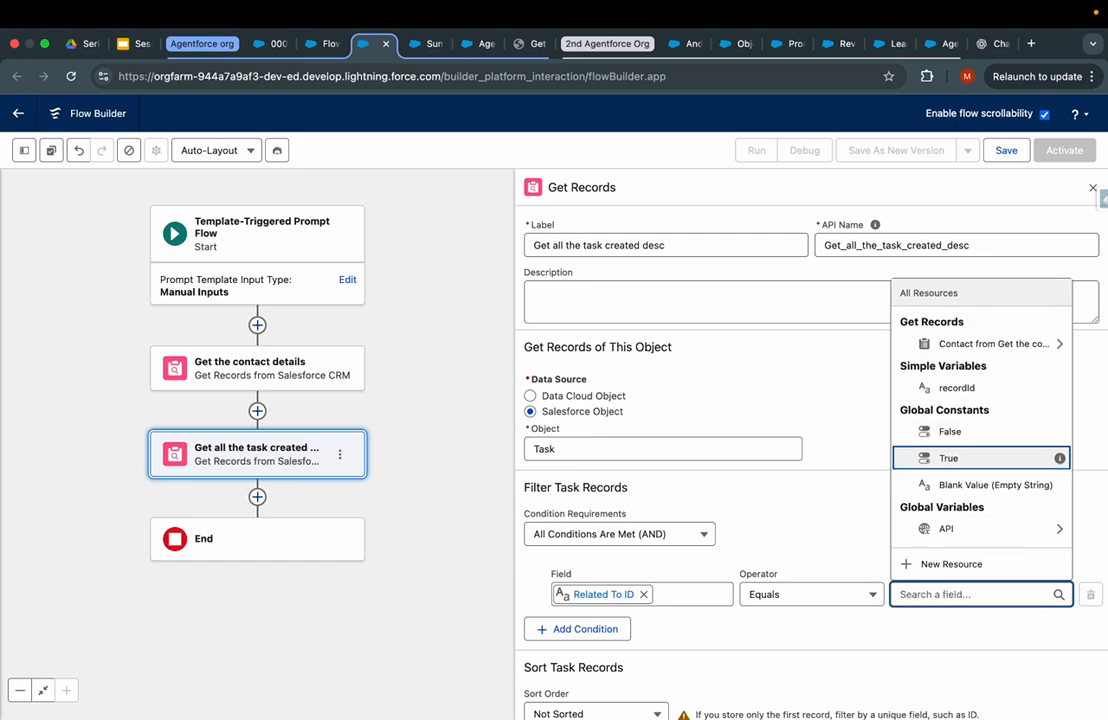
text(recor)
click(969, 512)
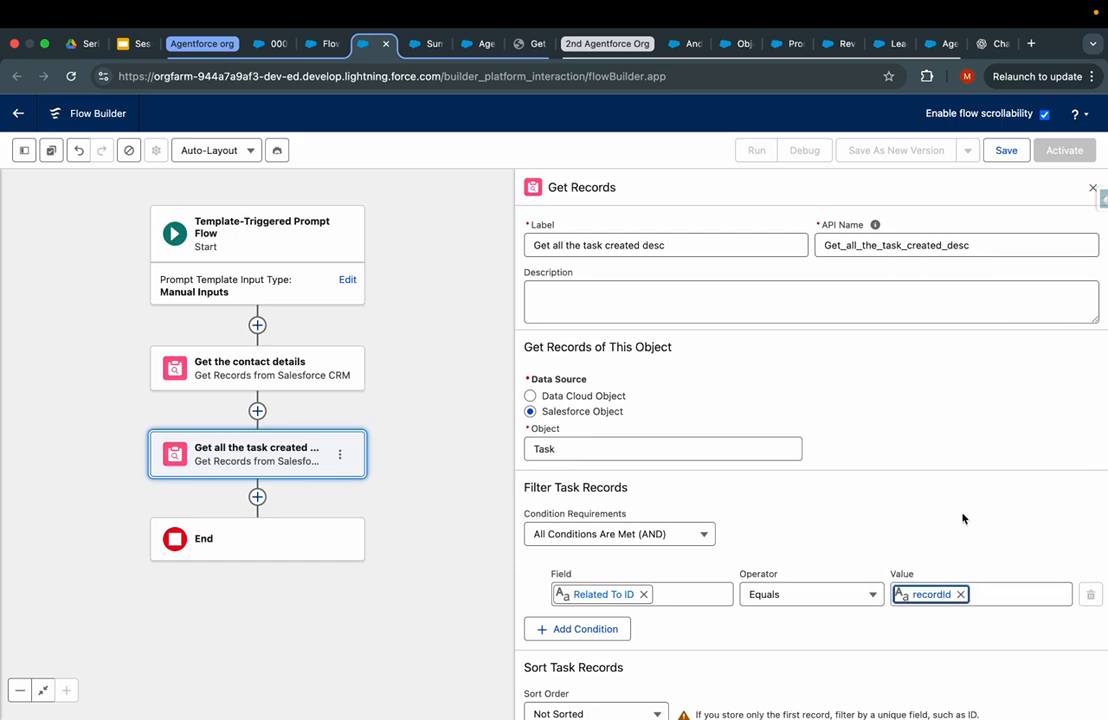
- Sort the tasks descending by CreatedDate and keep all matching records
scroll(970, 505, down, 3)
click(600, 535)
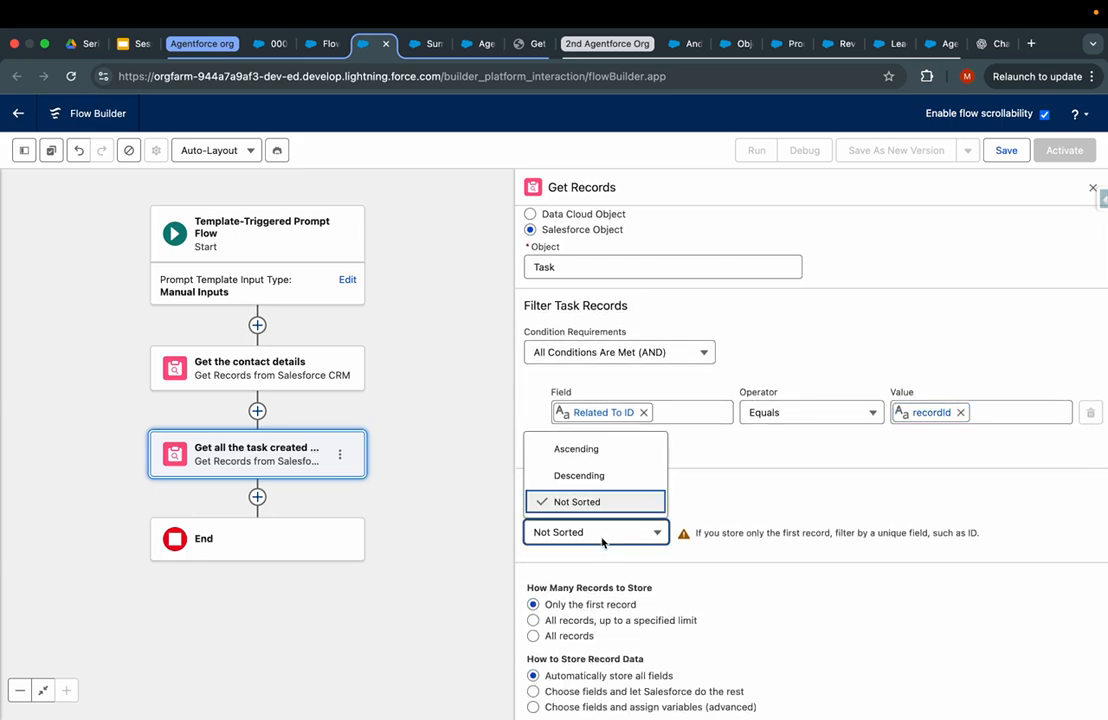
click(578, 475)
click(731, 533)
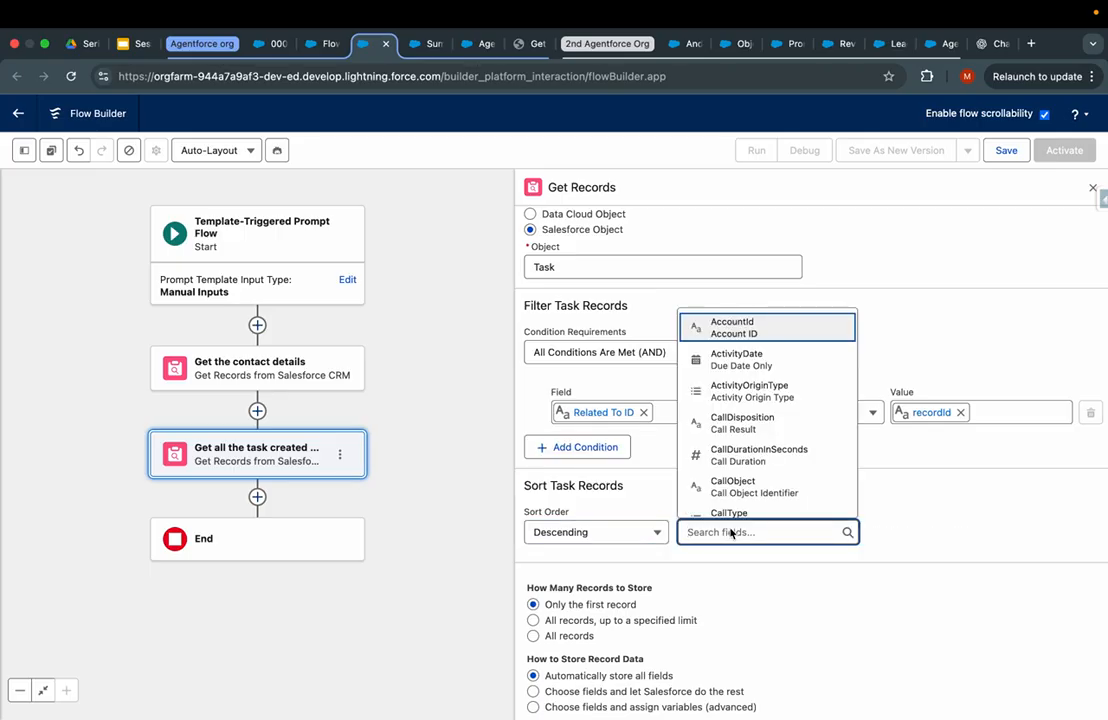
text(create)
click(760, 452)
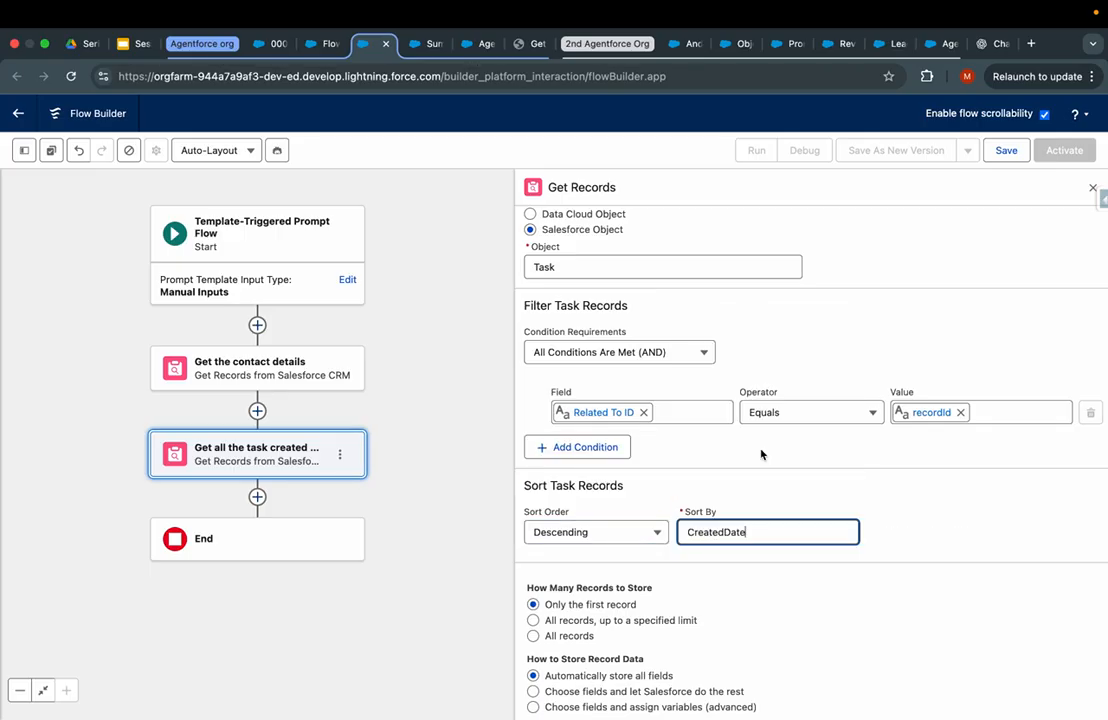
click(533, 636)
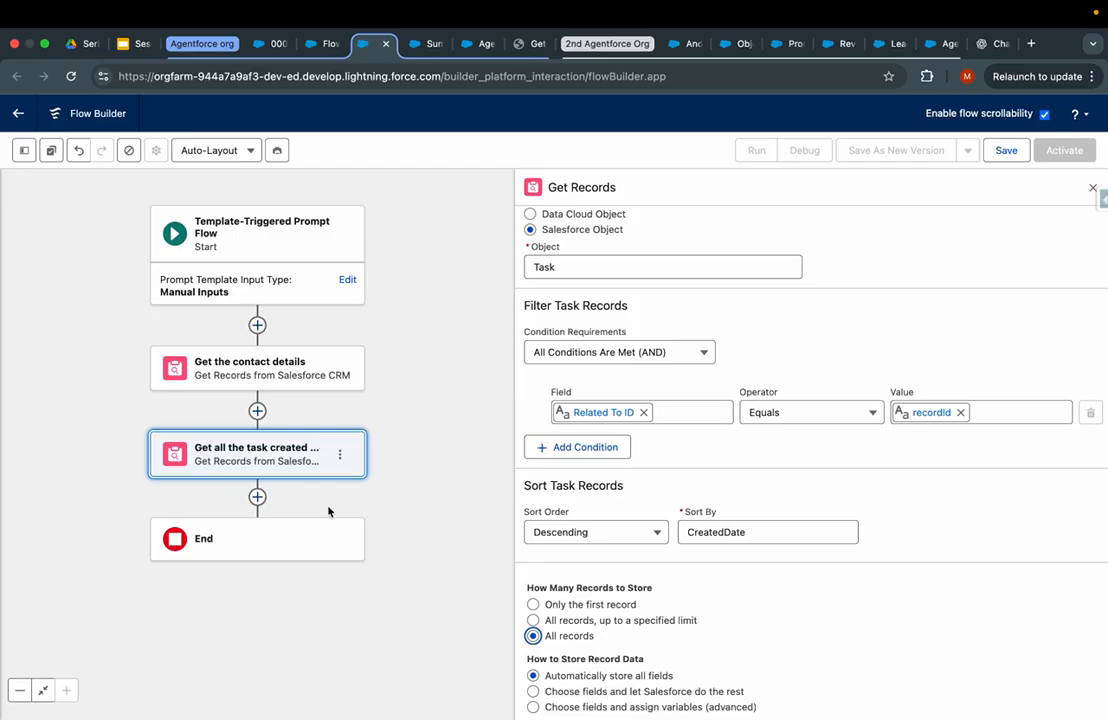
click(257, 497)
drag(420, 482, 431, 297)
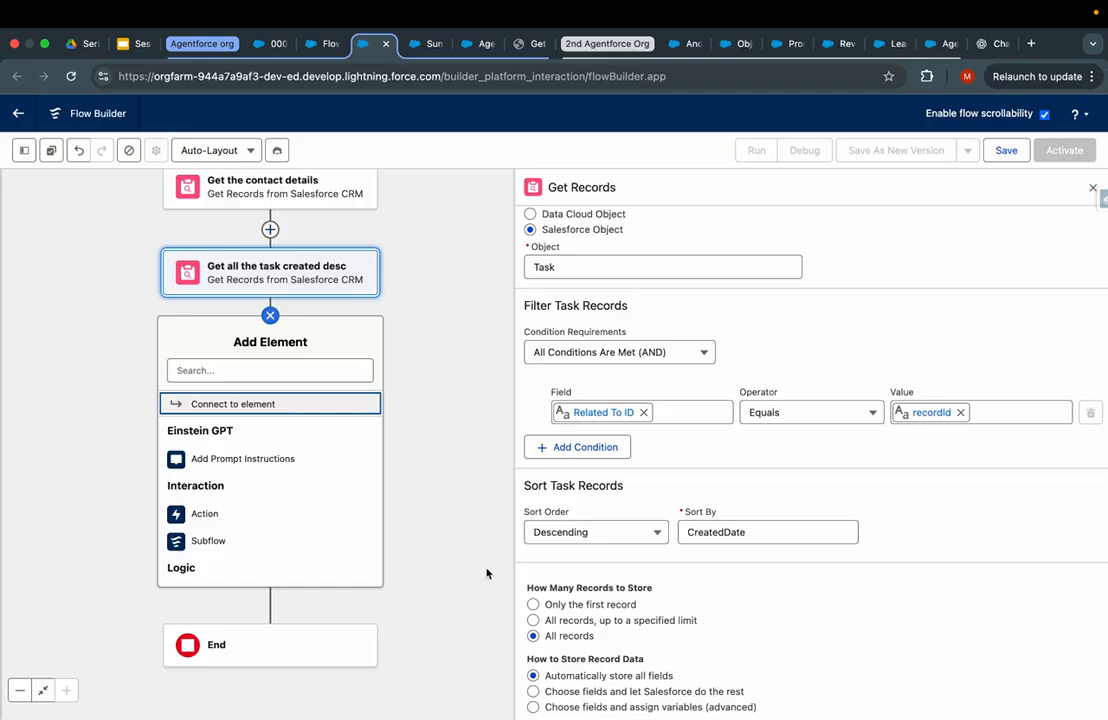
- Try manual field assignment for the task lookup, then revert to automatically storing all fields
click(533, 707)
scroll(600, 660, down, 2)
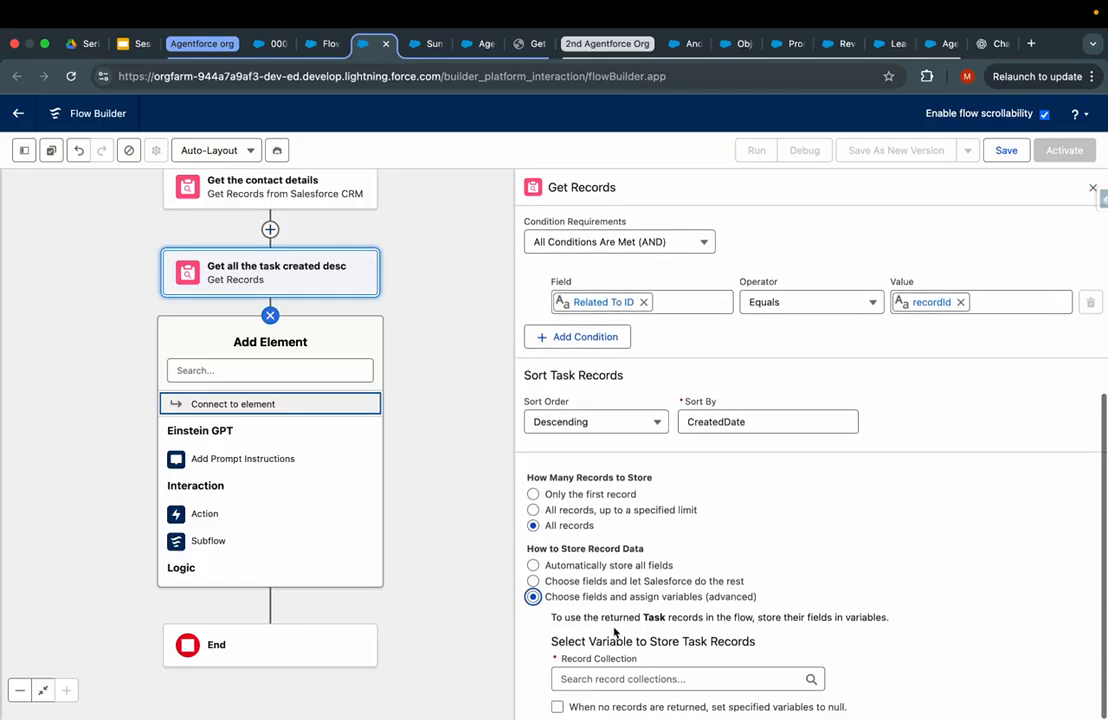
click(633, 678)
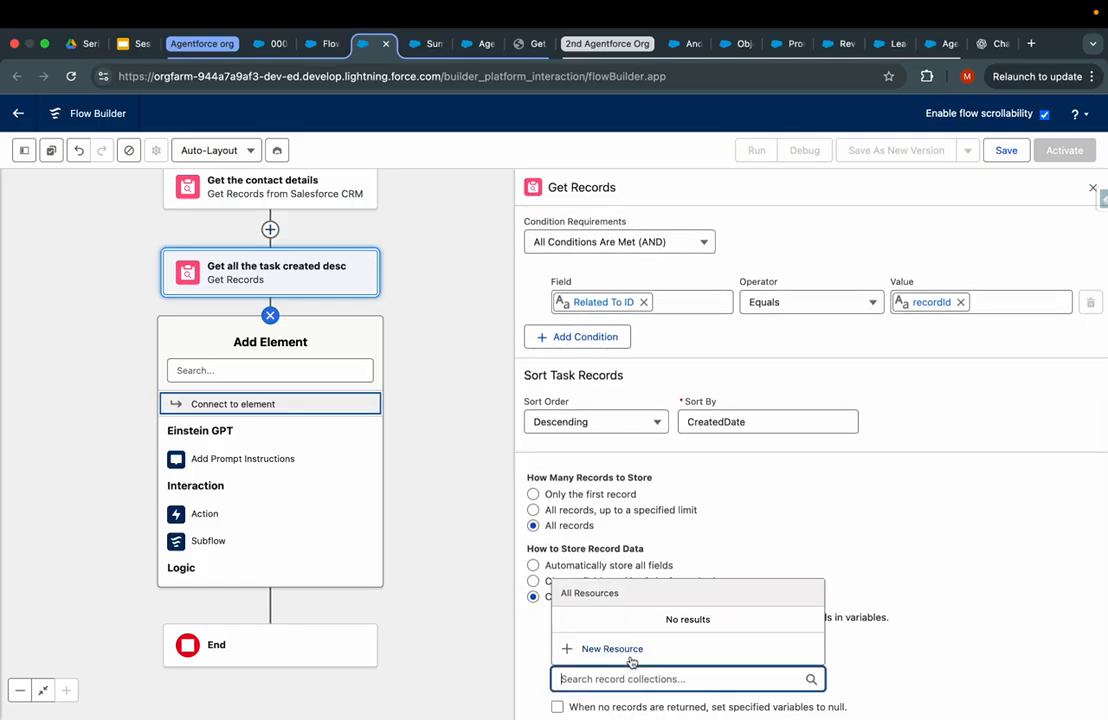
click(625, 650)
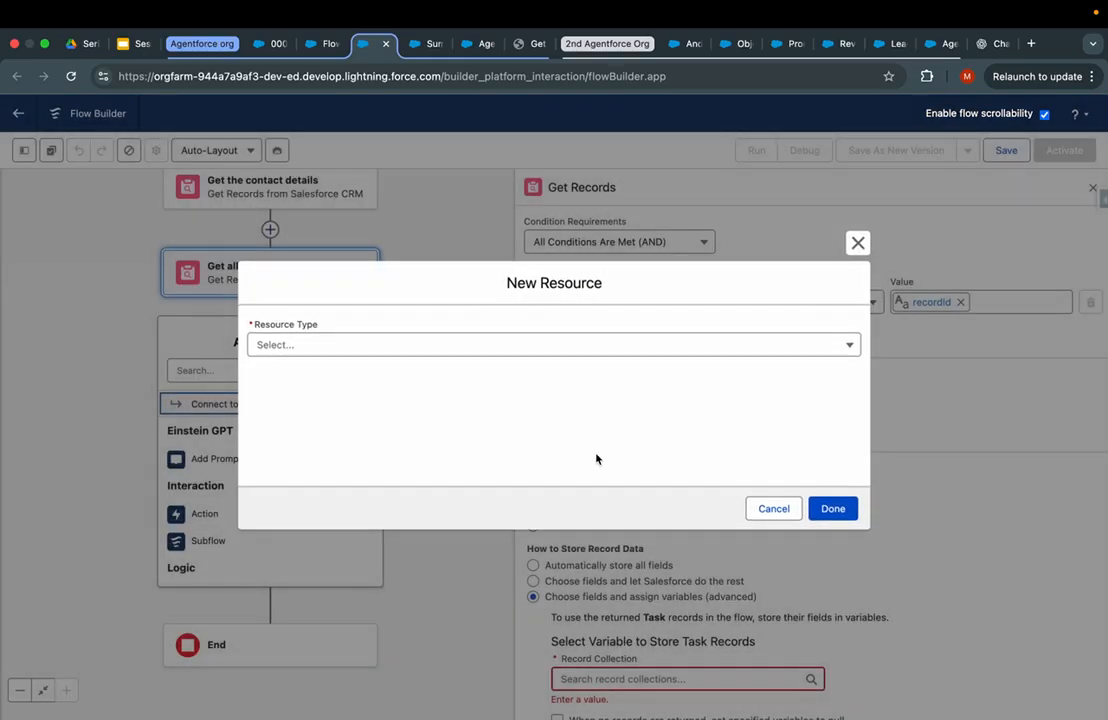
click(410, 344)
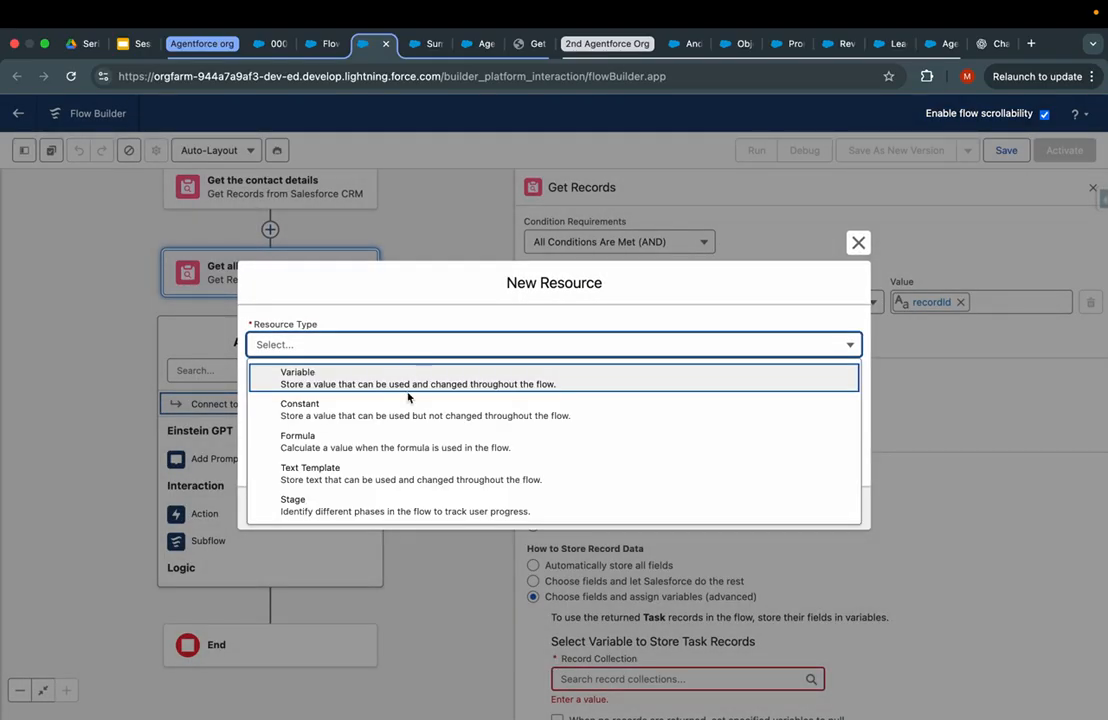
key(Escape)
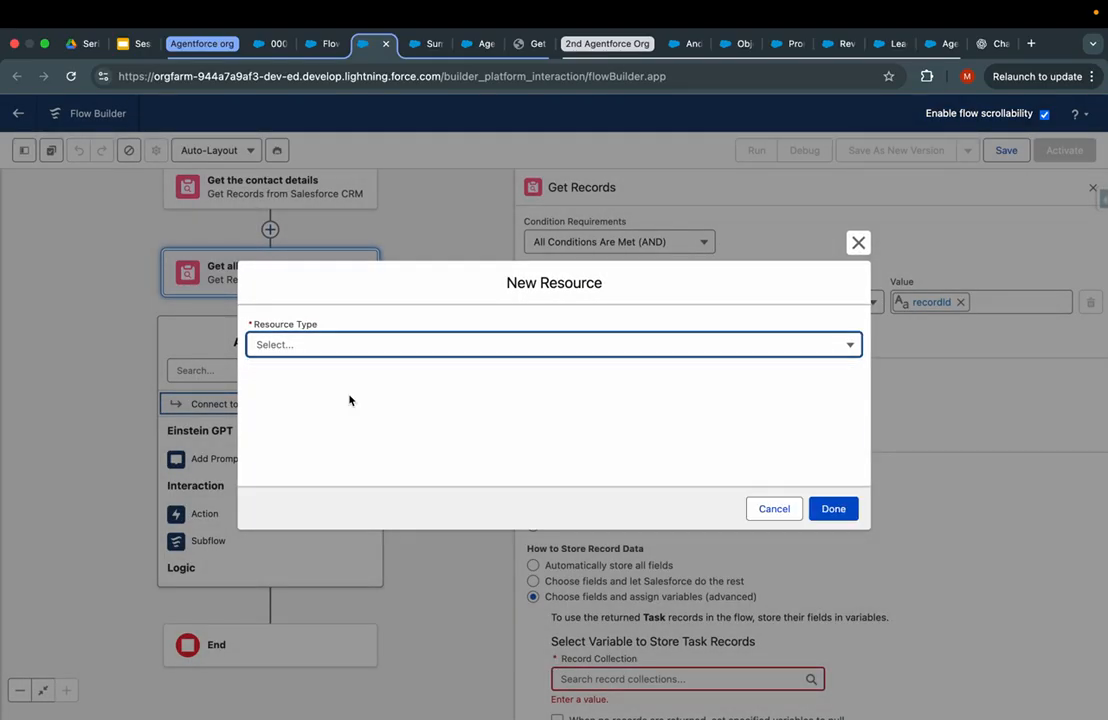
key(Escape)
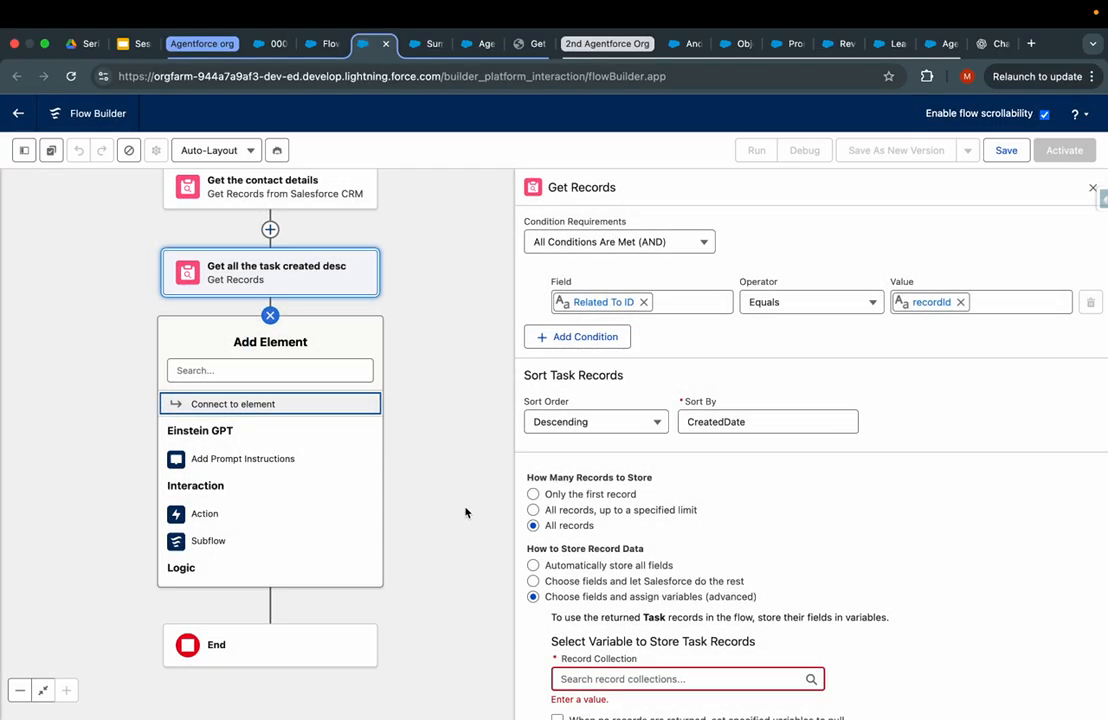
click(533, 565)
click(688, 446)
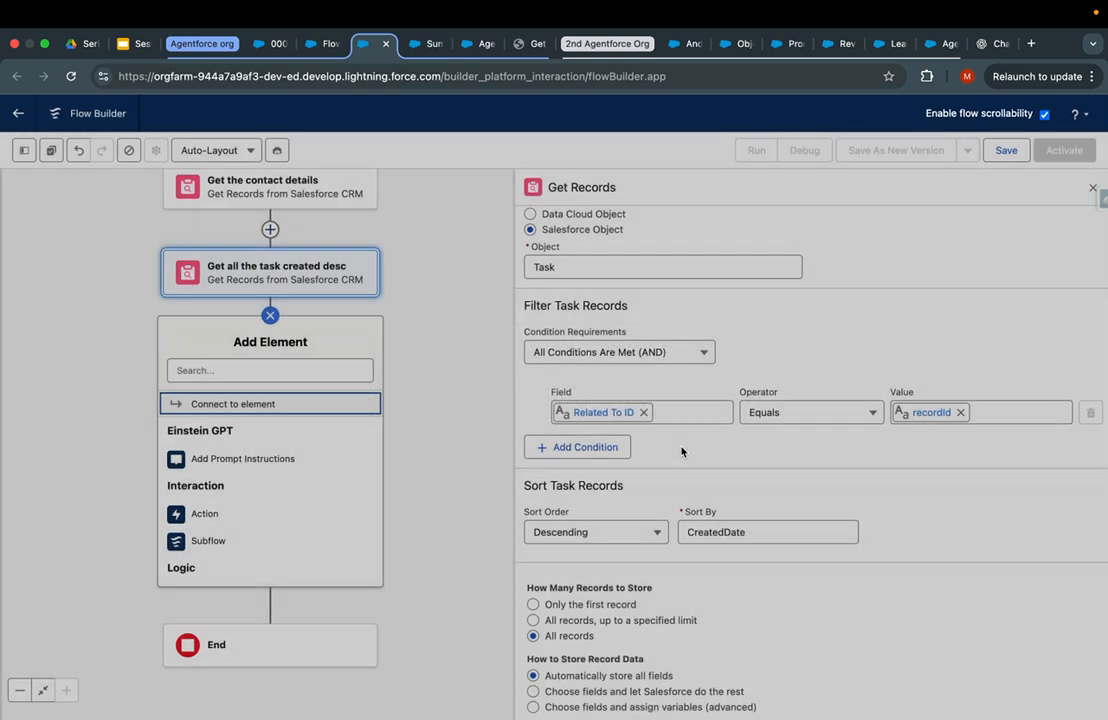
- Add a Send Email action after the task lookup
click(270, 316)
click(269, 316)
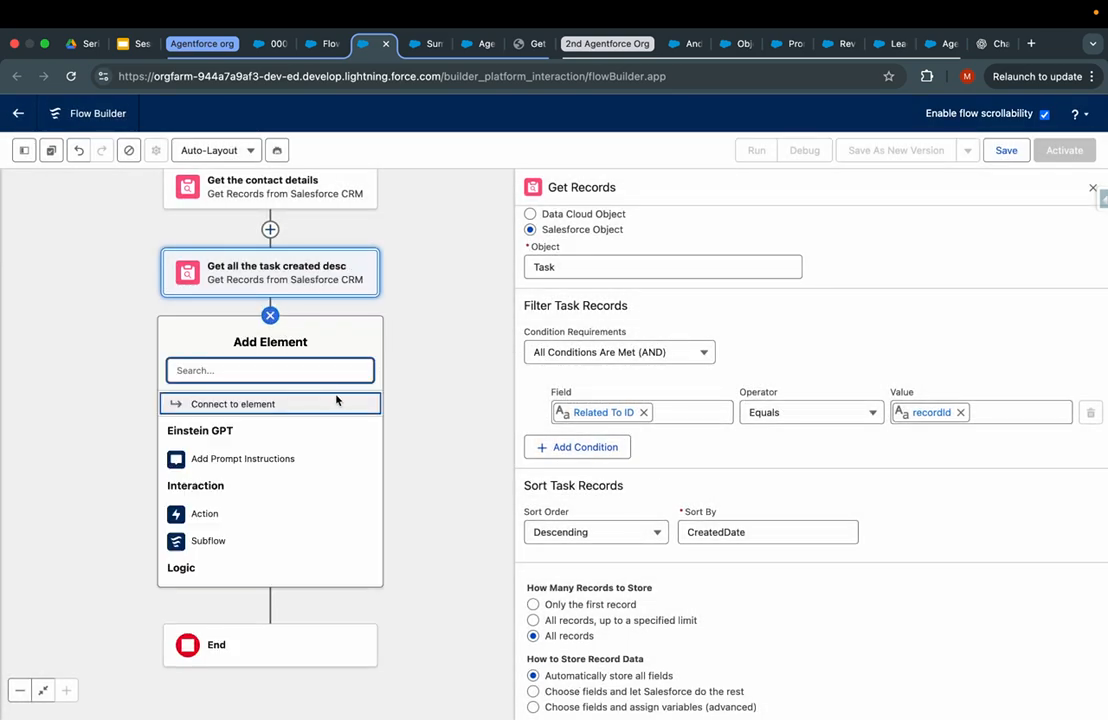
text(a)
key(BackSpace)
text(send)
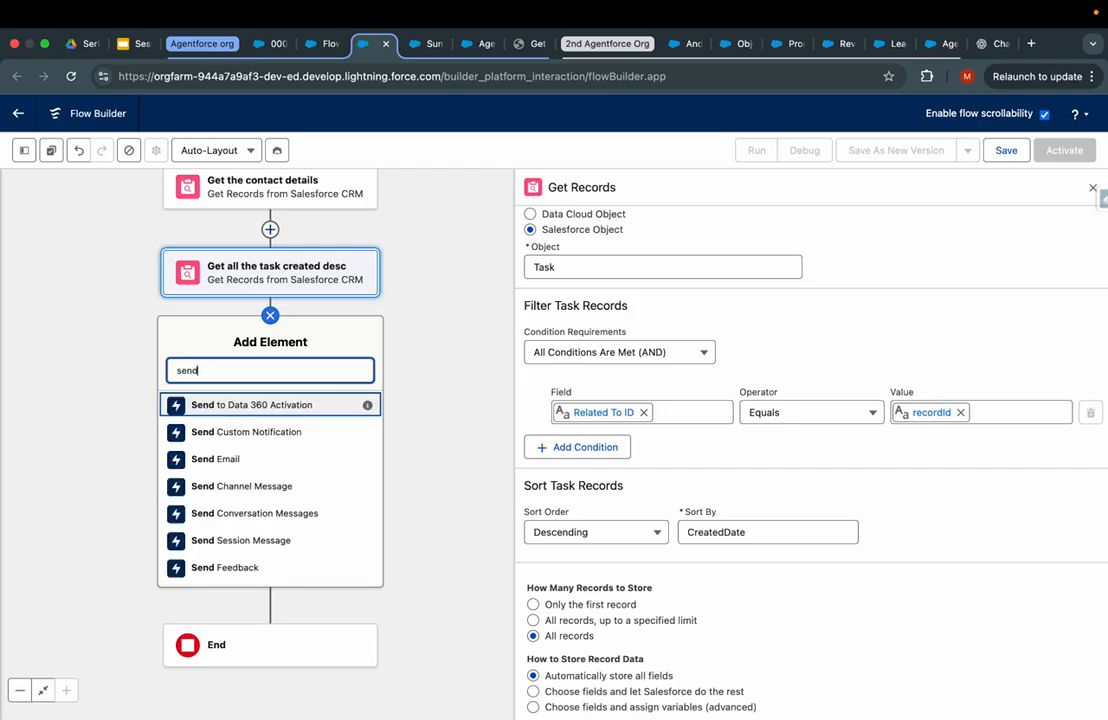
key(Down)
key(Down)
key(Return)
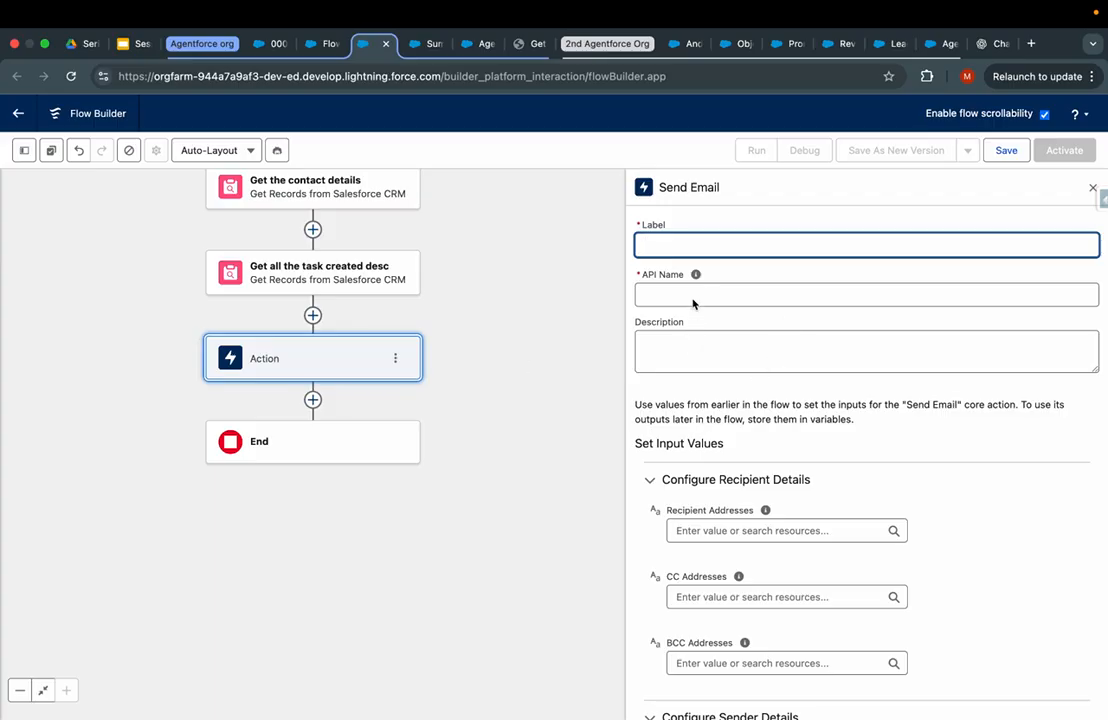
- Enter the recipient's e-mail address in the Send Email action
click(732, 533)
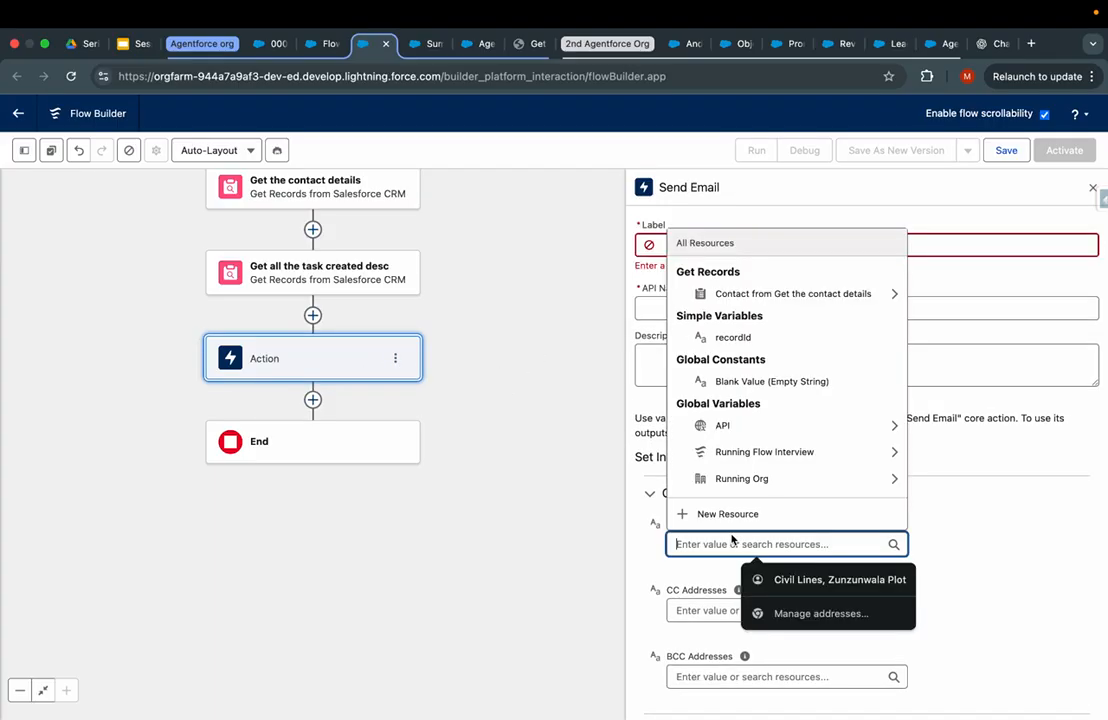
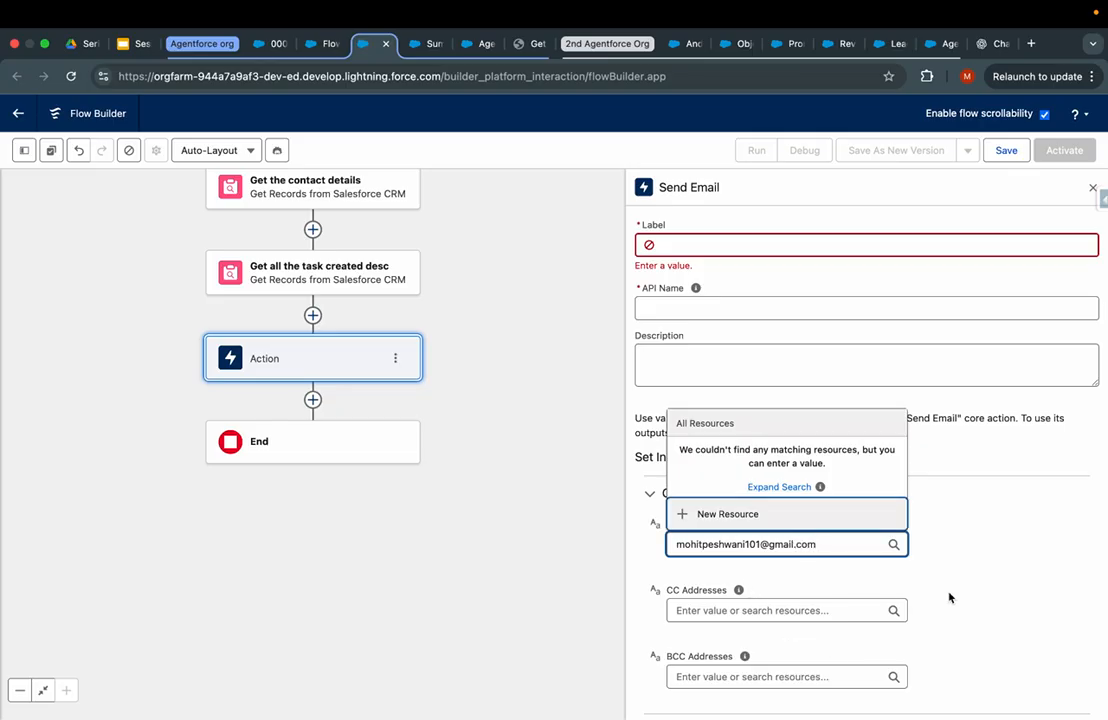
key(Return)
scroll(947, 596, down, 5)
- Set Sender Type to CurrentUser and use the current user's e-mail as the sender address
click(791, 472)
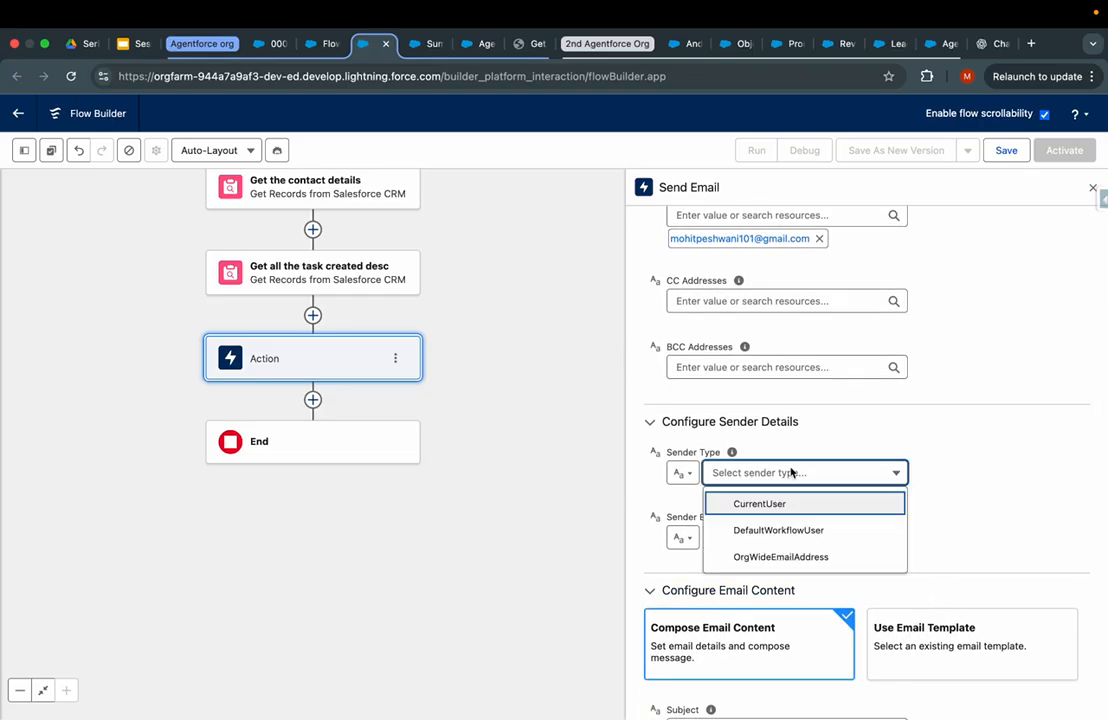
click(767, 511)
click(759, 530)
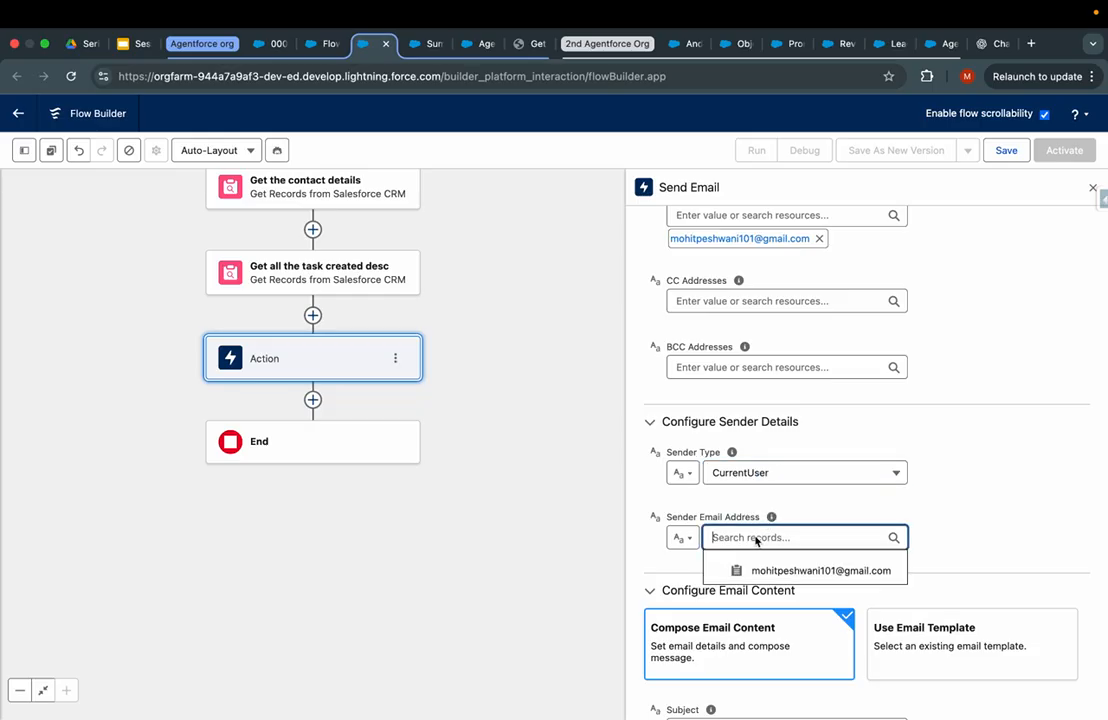
click(767, 566)
scroll(765, 566, down, 5)
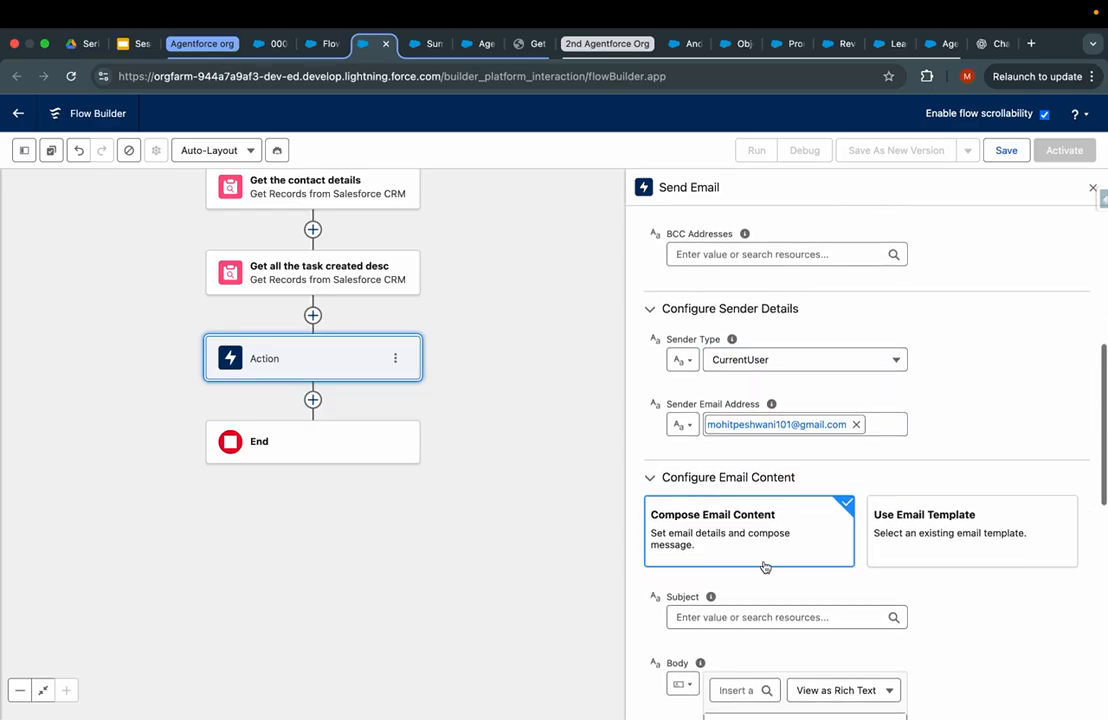
click(766, 537)
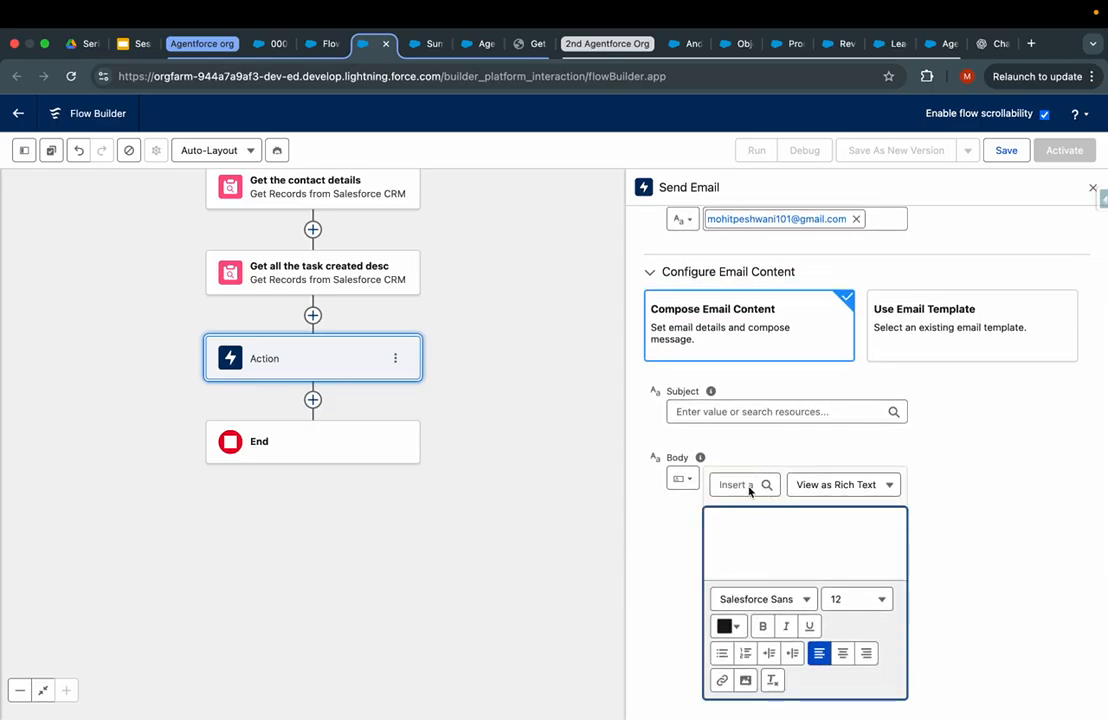
click(733, 484)
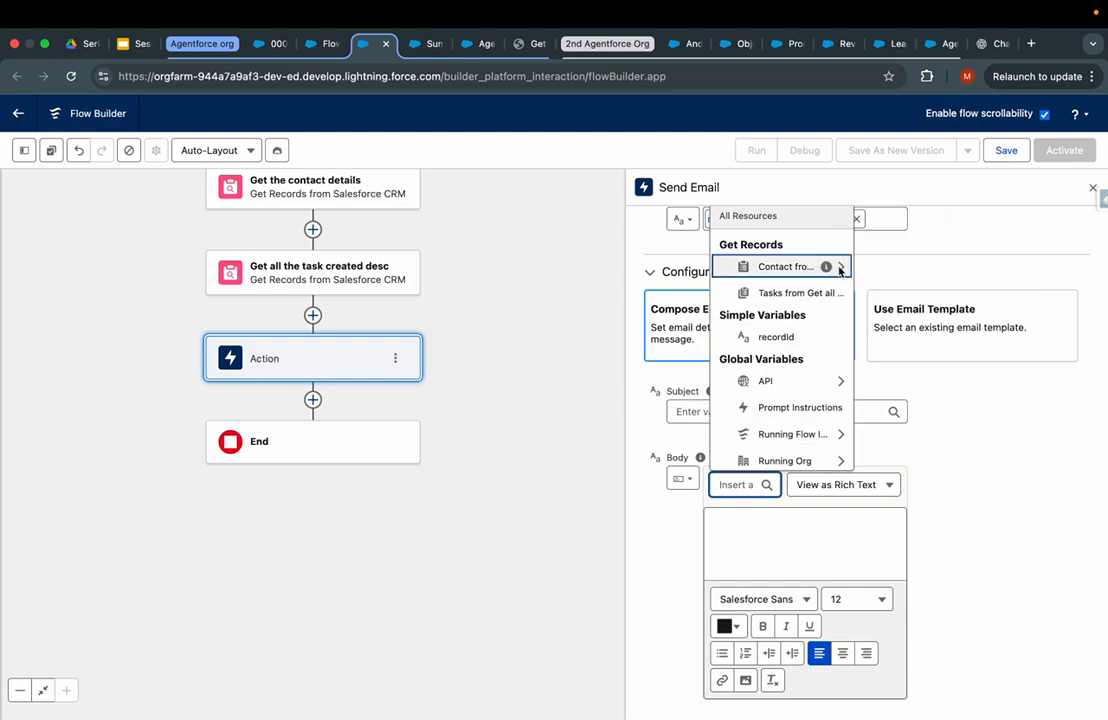
- Insert an Add Prompt Instructions step labelled 'Task in human format' before the email action
click(313, 315)
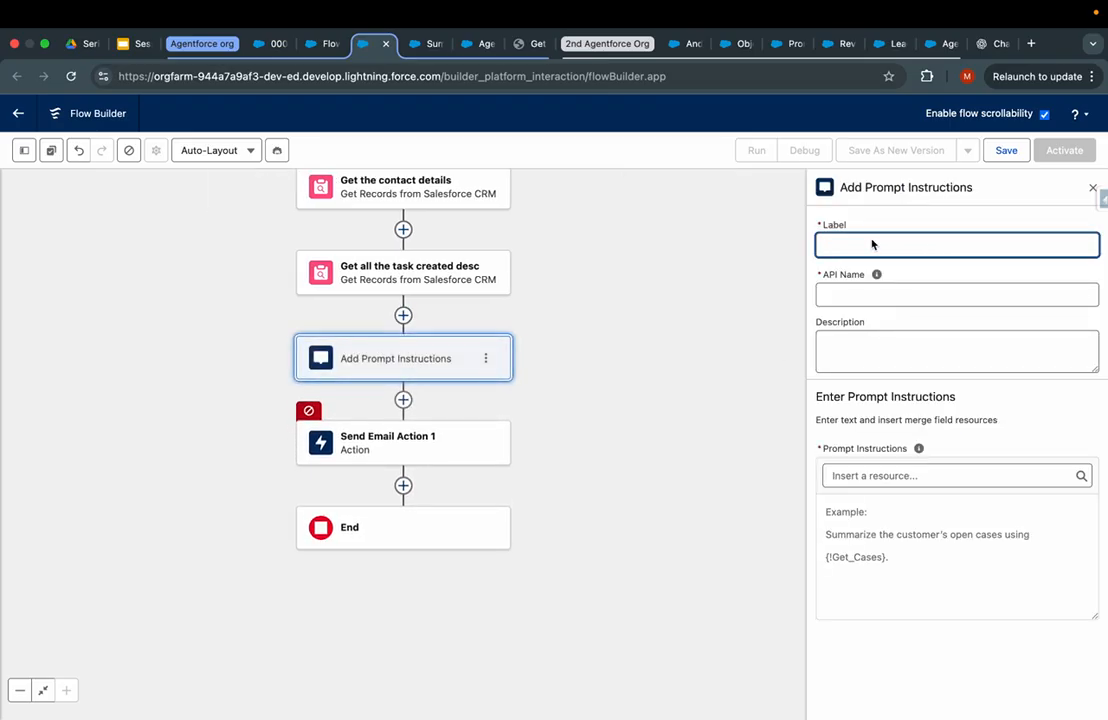
text(provide me the list of use)
key(super+a)
key(BackSpace)
text(t)
key(Tab)
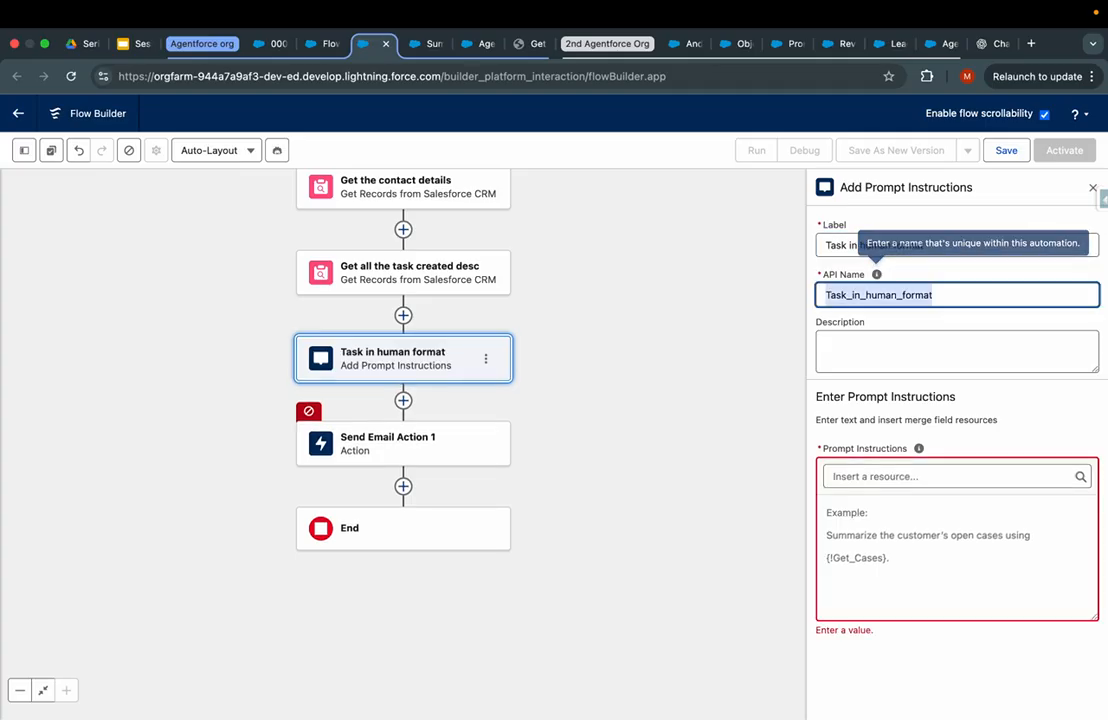
- Write instructions asking for a short summary of the contact's complete task and engagement information
click(870, 533)
text(Su)
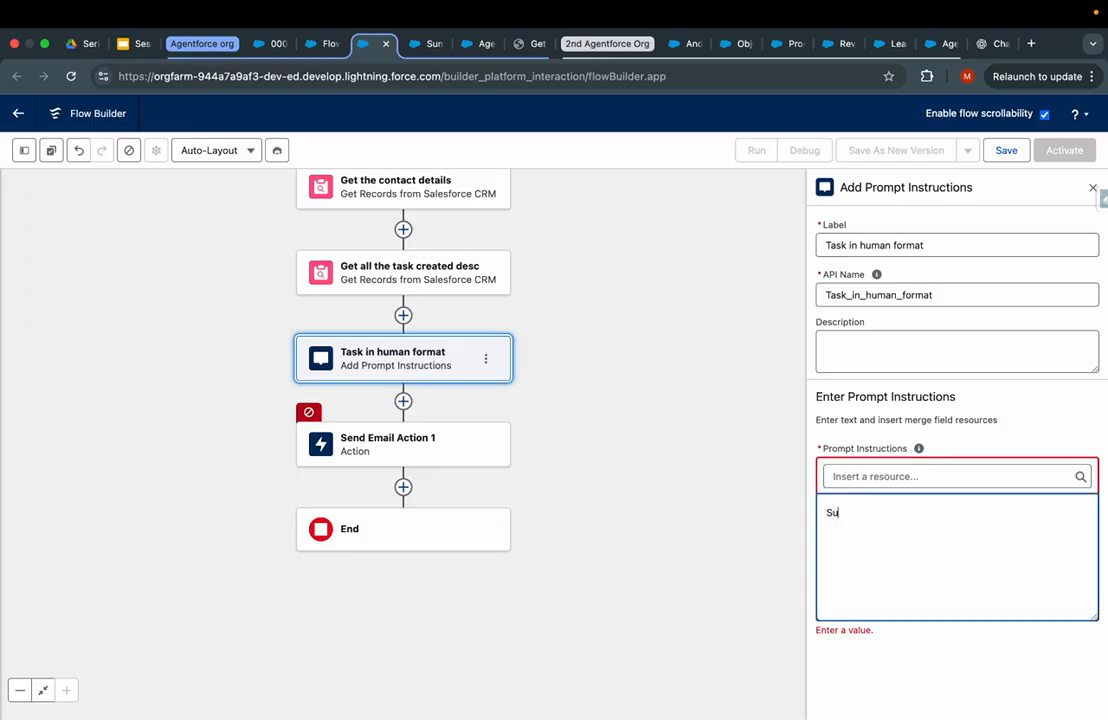
text(mmaries the complete)
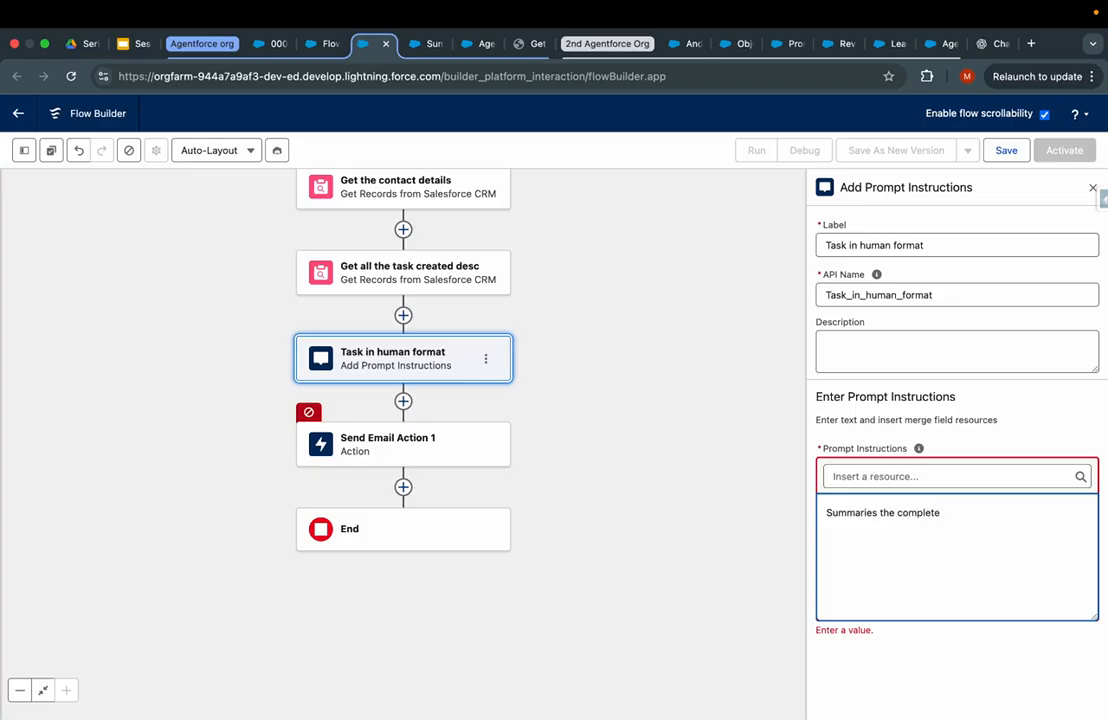
text( information and task in short a)
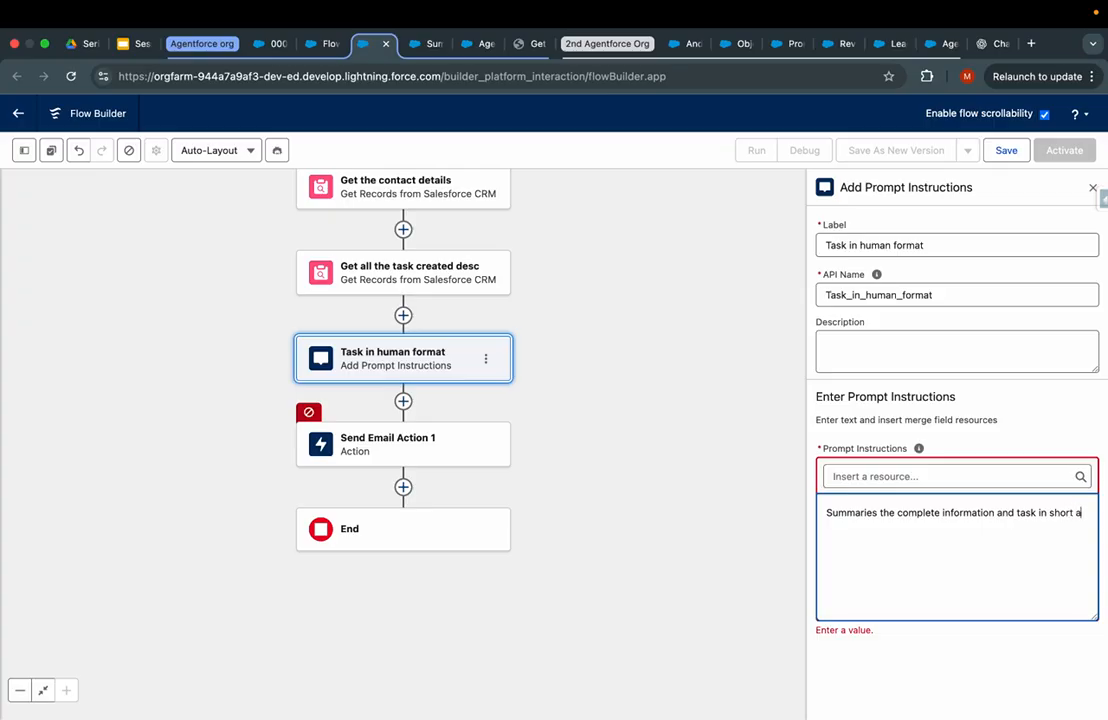
text(ling)
key(BackSpace)
key(BackSpace)
key(BackSpace)
key(BackSpace)
text(ong with engagement is good)
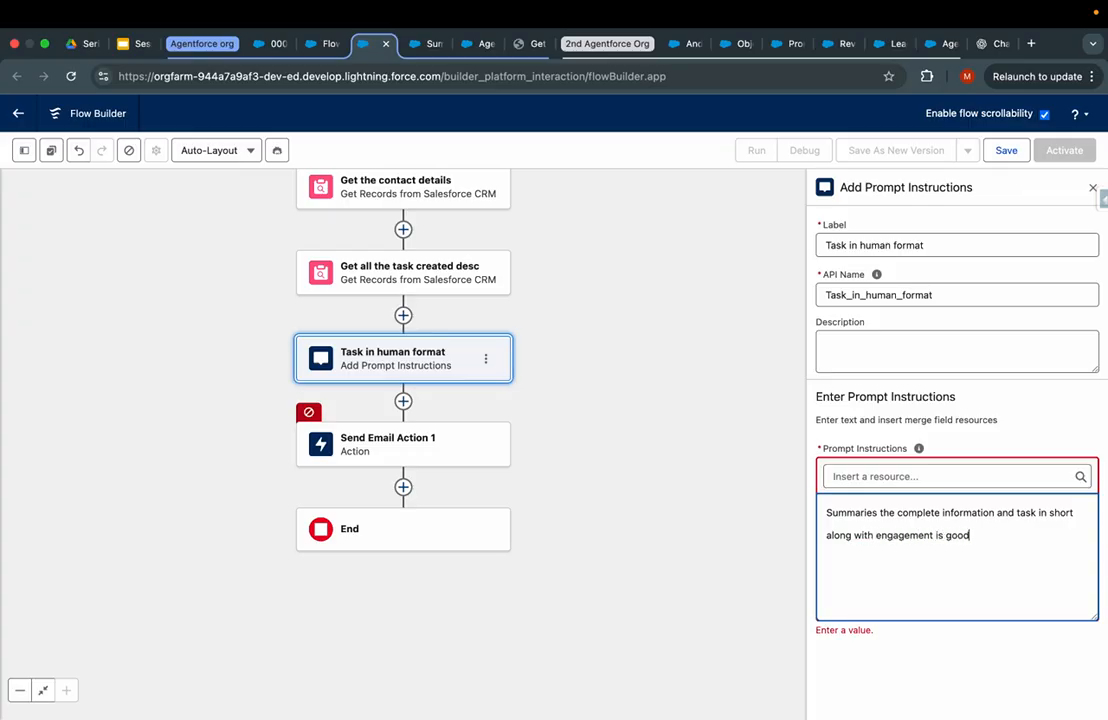
- Append the {!Get_the_contact_details} merge field to the end of the instructions
click(955, 476)
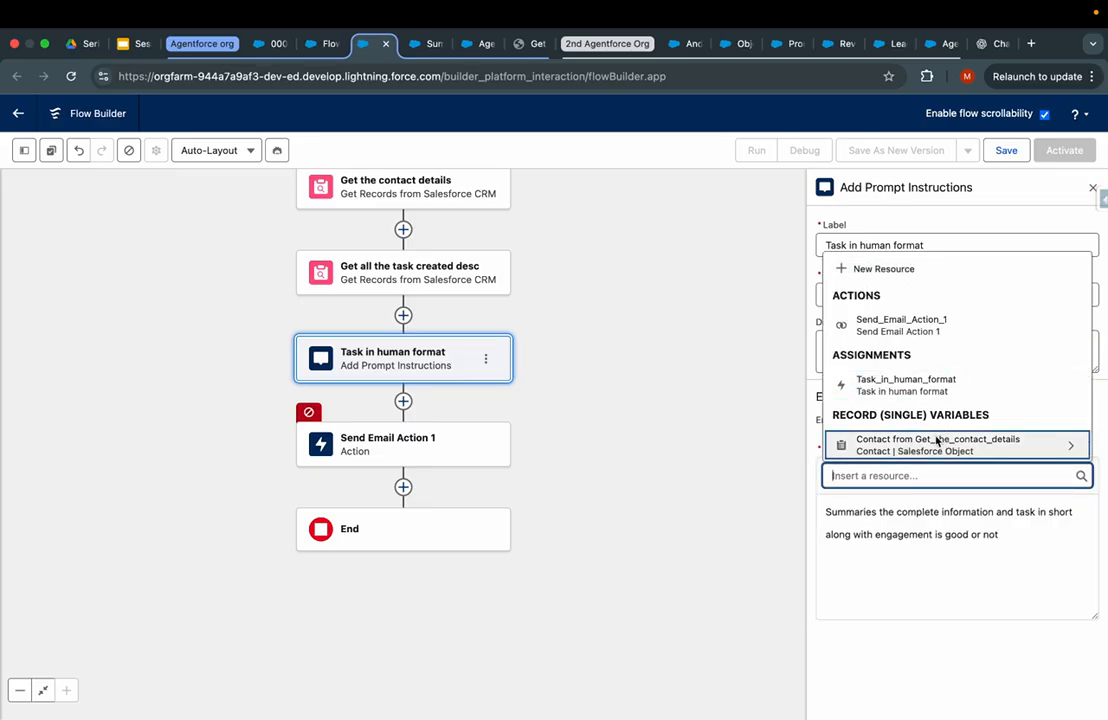
click(935, 441)
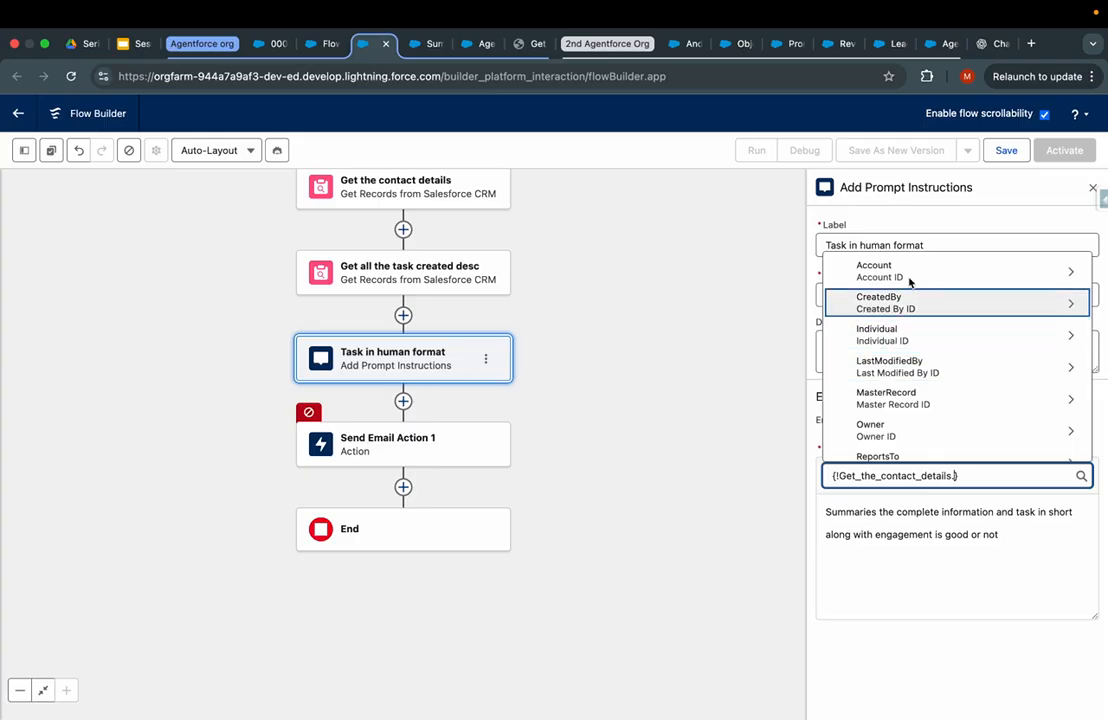
scroll(926, 389, down, 1)
scroll(926, 389, down, 10)
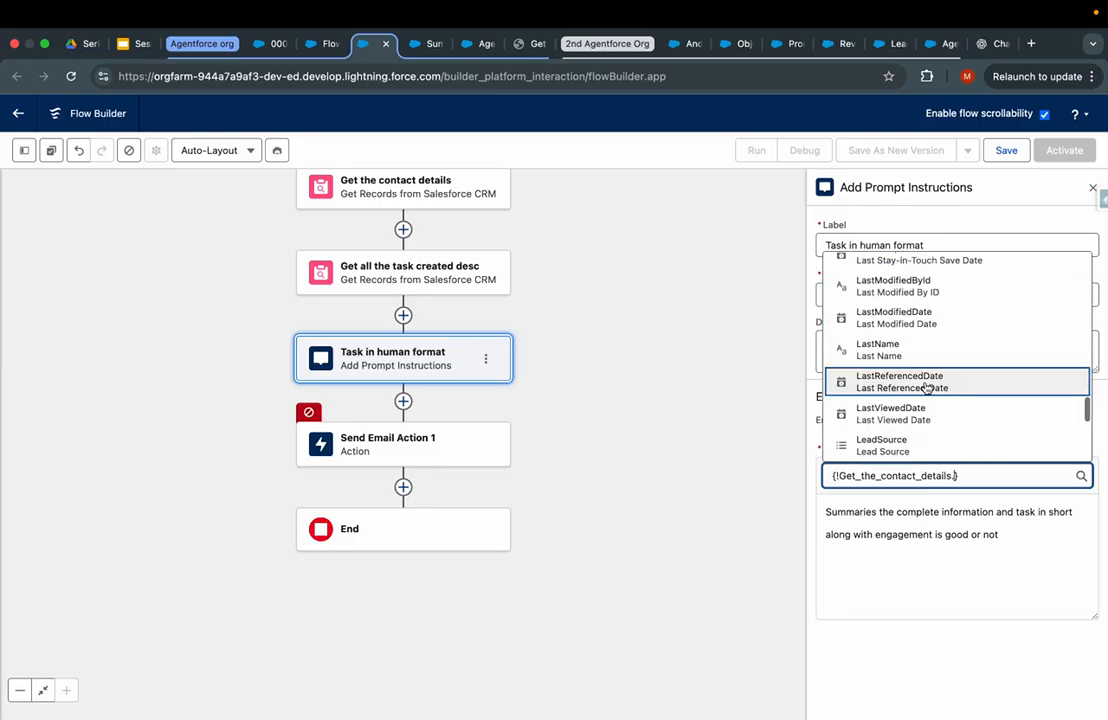
click(1021, 554)
click(975, 474)
key(super+a)
key(super+c)
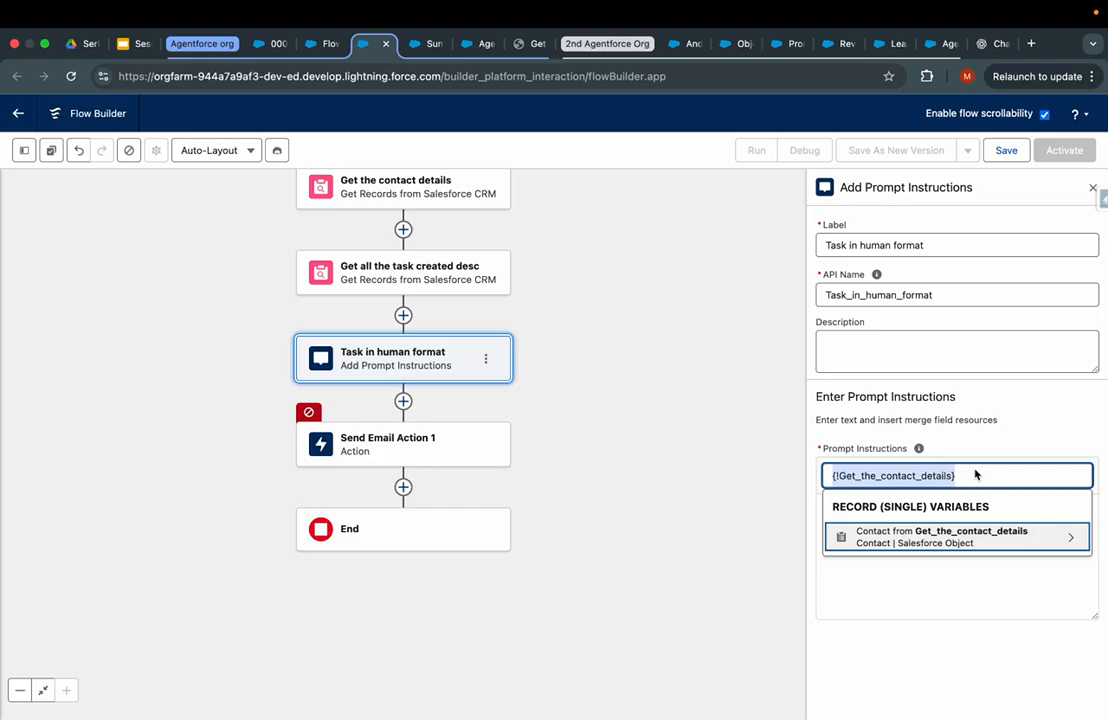
click(950, 612)
key(super+v)
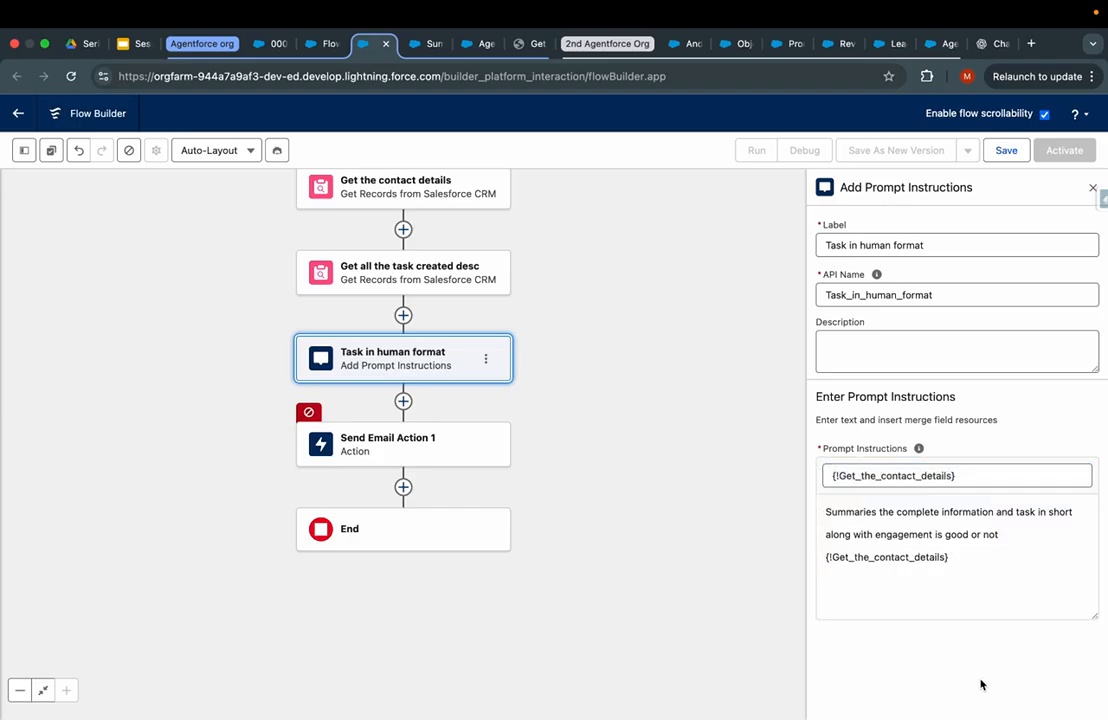
click(965, 480)
key(BackSpace)
click(730, 519)
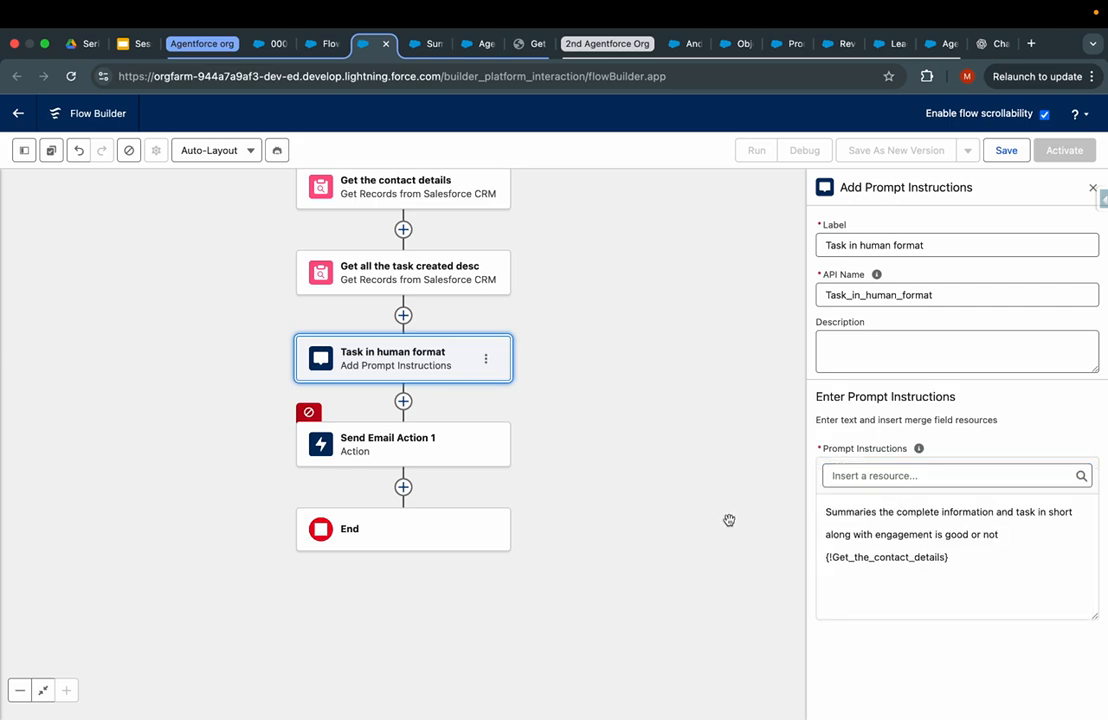
- Set the Send Email body to {!Task_in_human_format} and the subject to 'Summaries task for contact'
click(412, 450)
scroll(727, 614, down, 10)
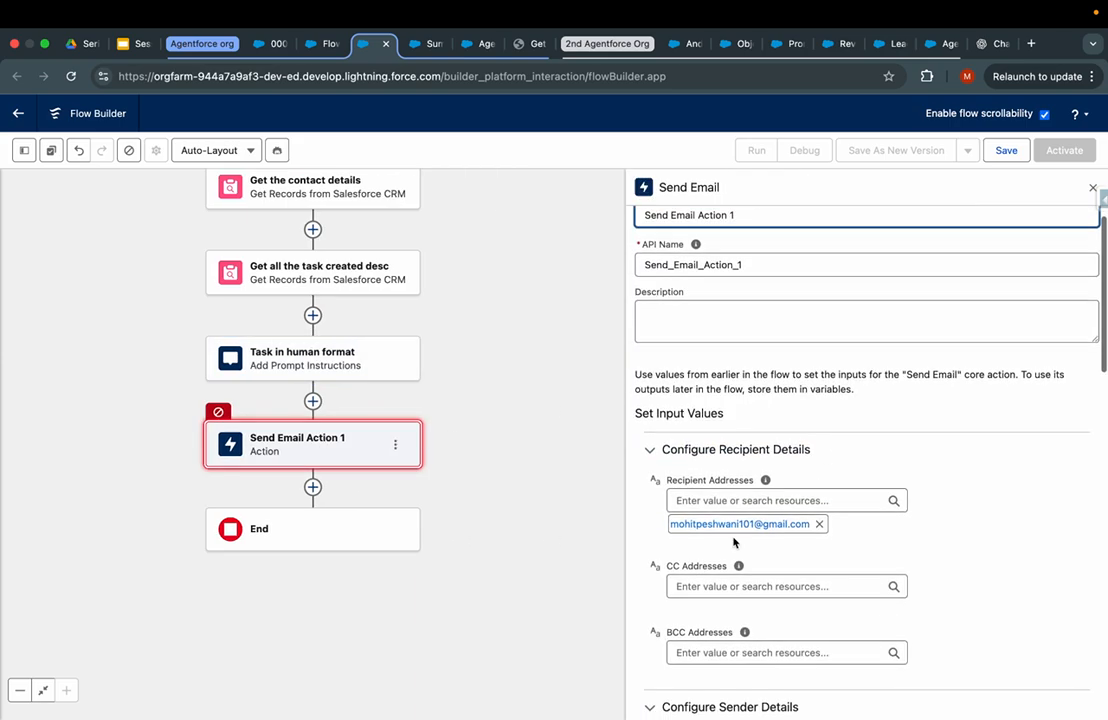
scroll(727, 617, down, 2)
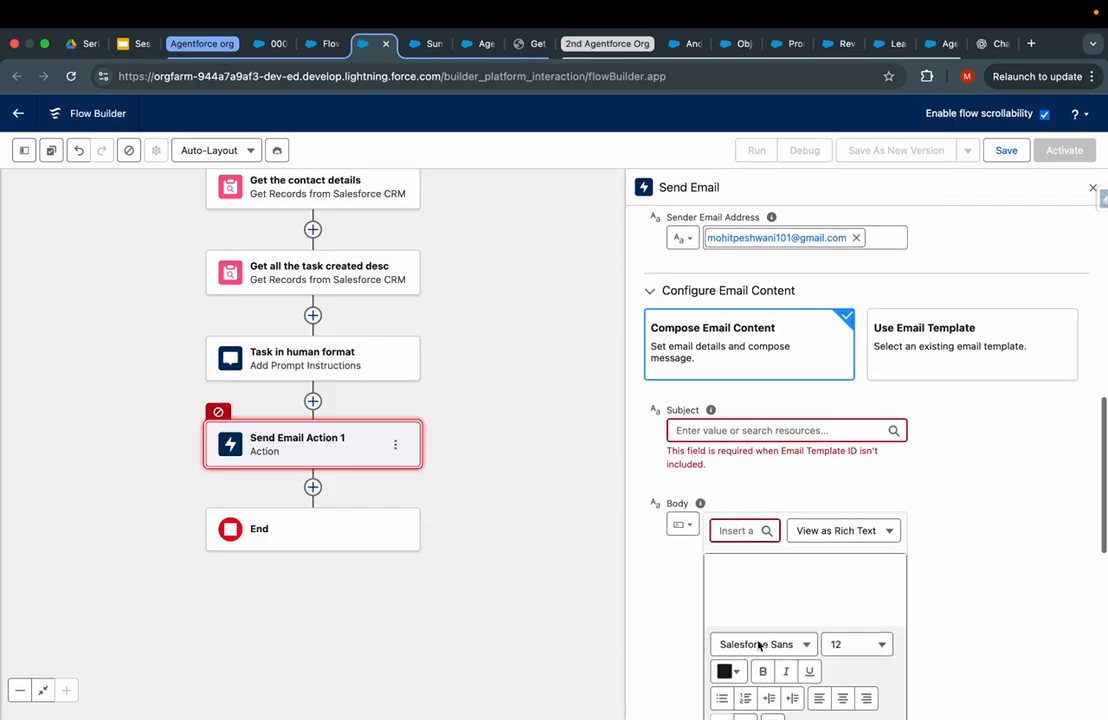
click(738, 530)
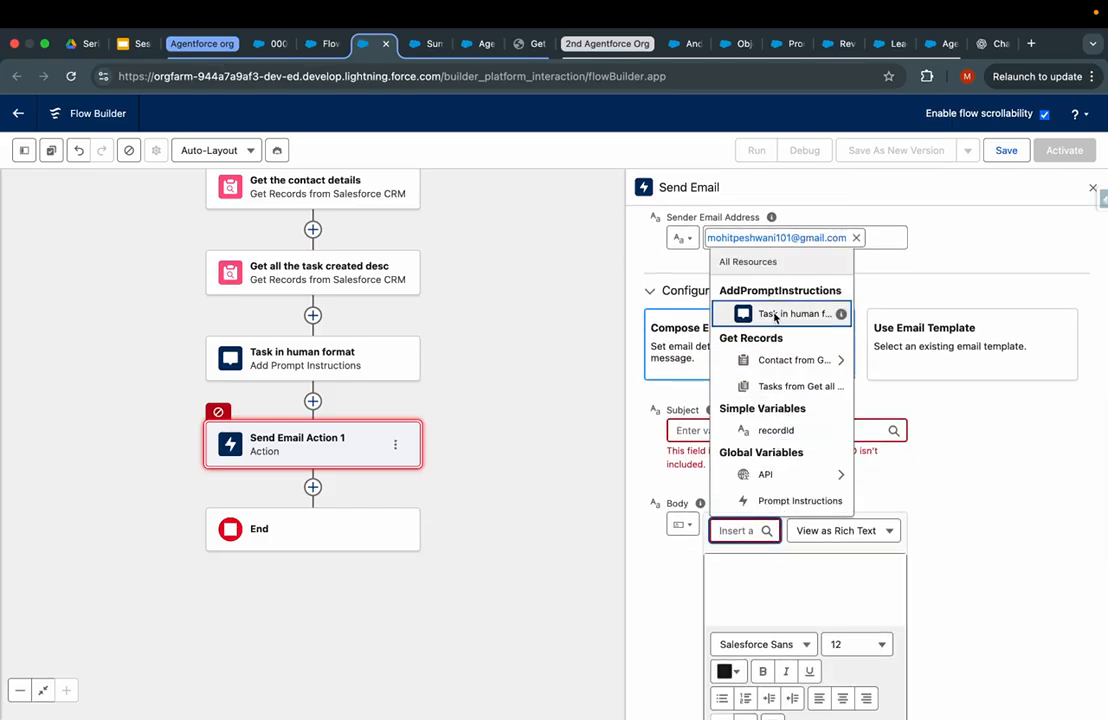
click(795, 316)
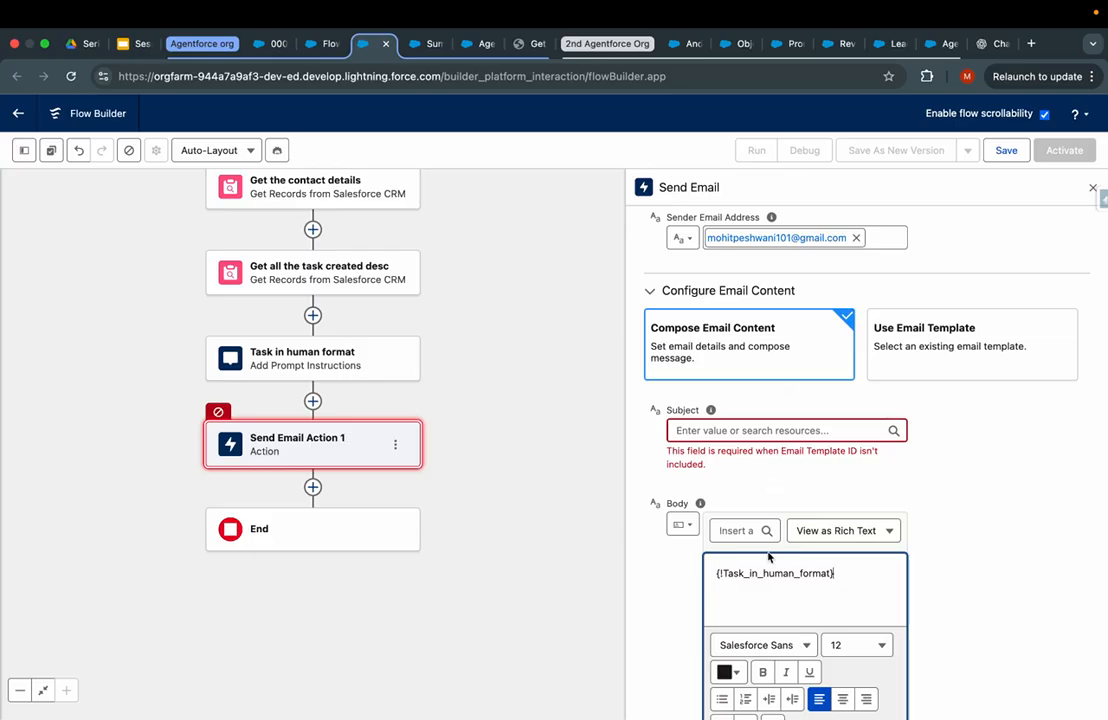
click(743, 431)
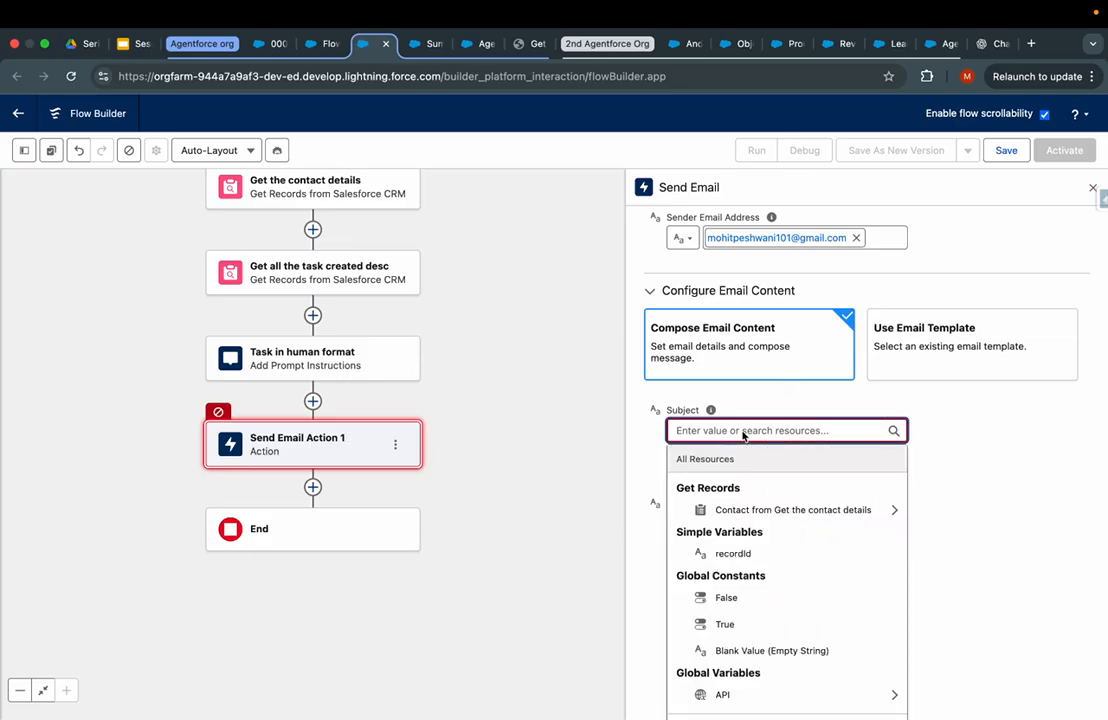
text(Summa)
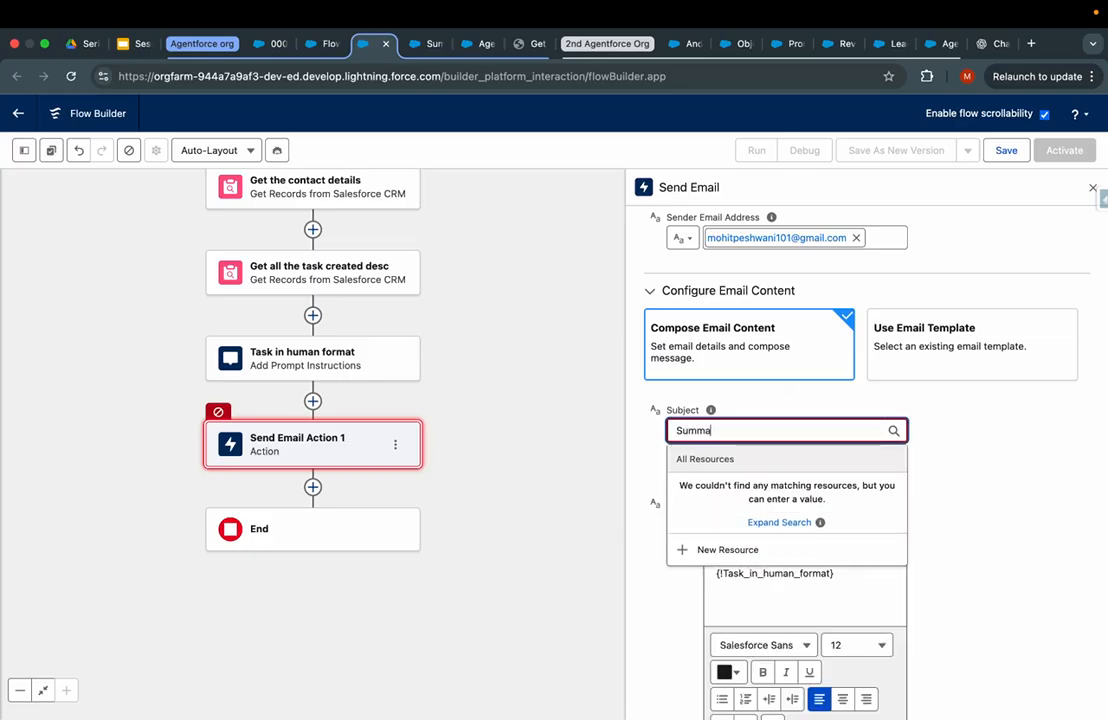
text(ries task for conta)
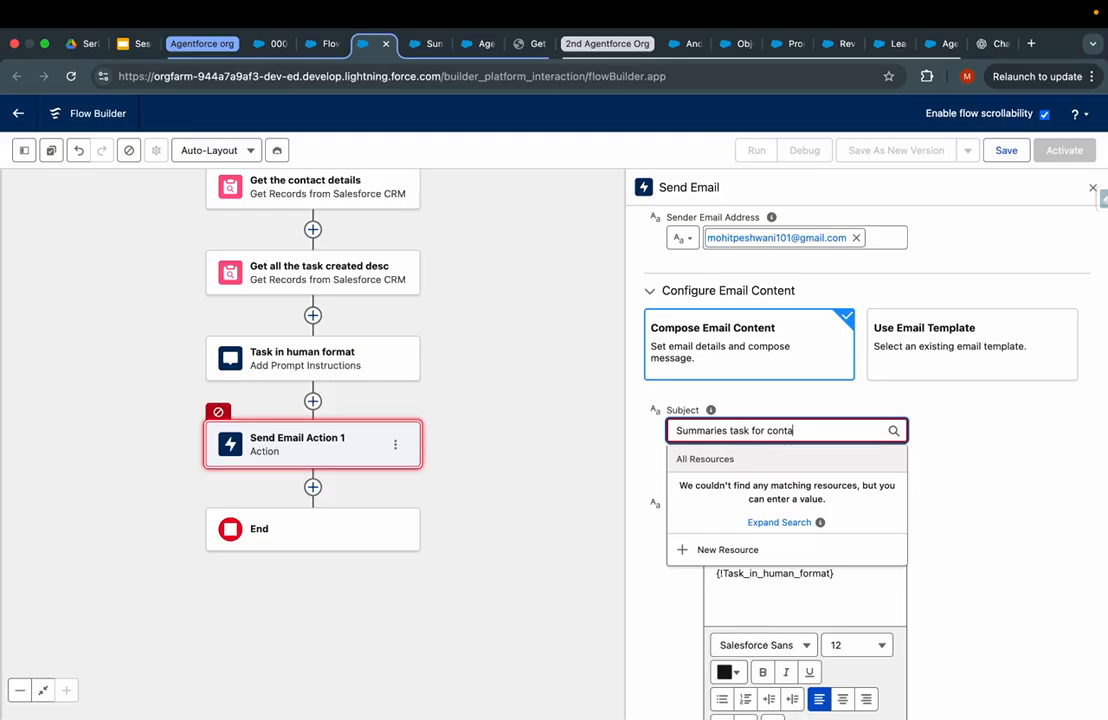
click(564, 541)
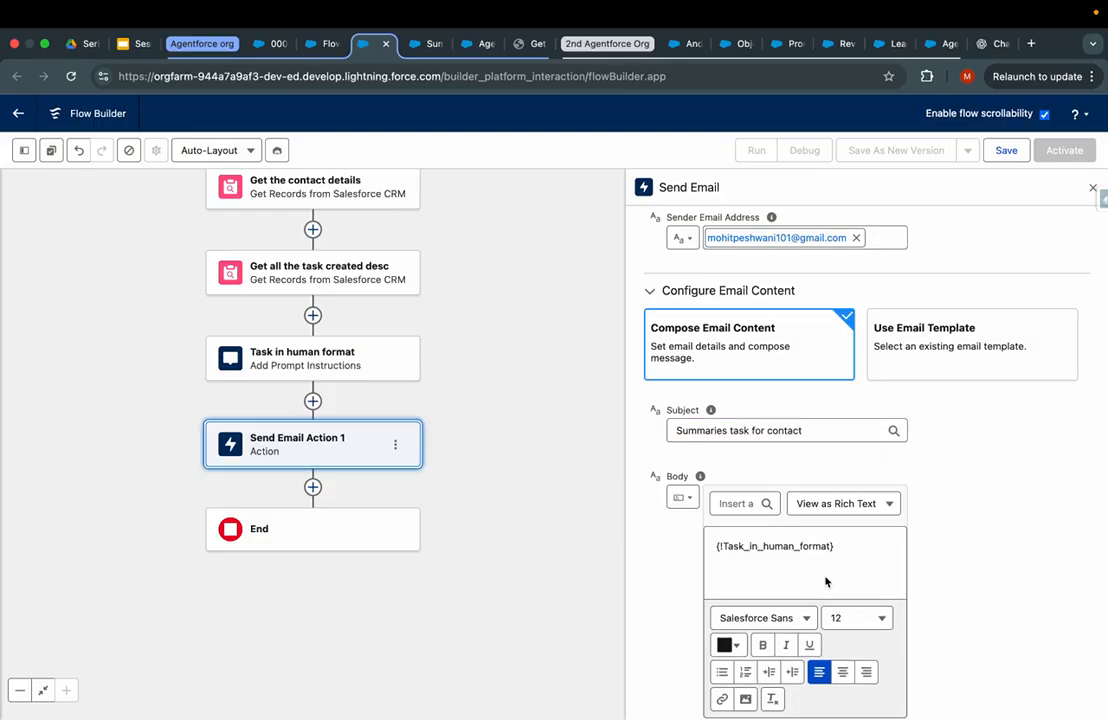
- Set the email's Rich-Text-Formatted Body option to True
scroll(826, 579, down, 3)
click(720, 469)
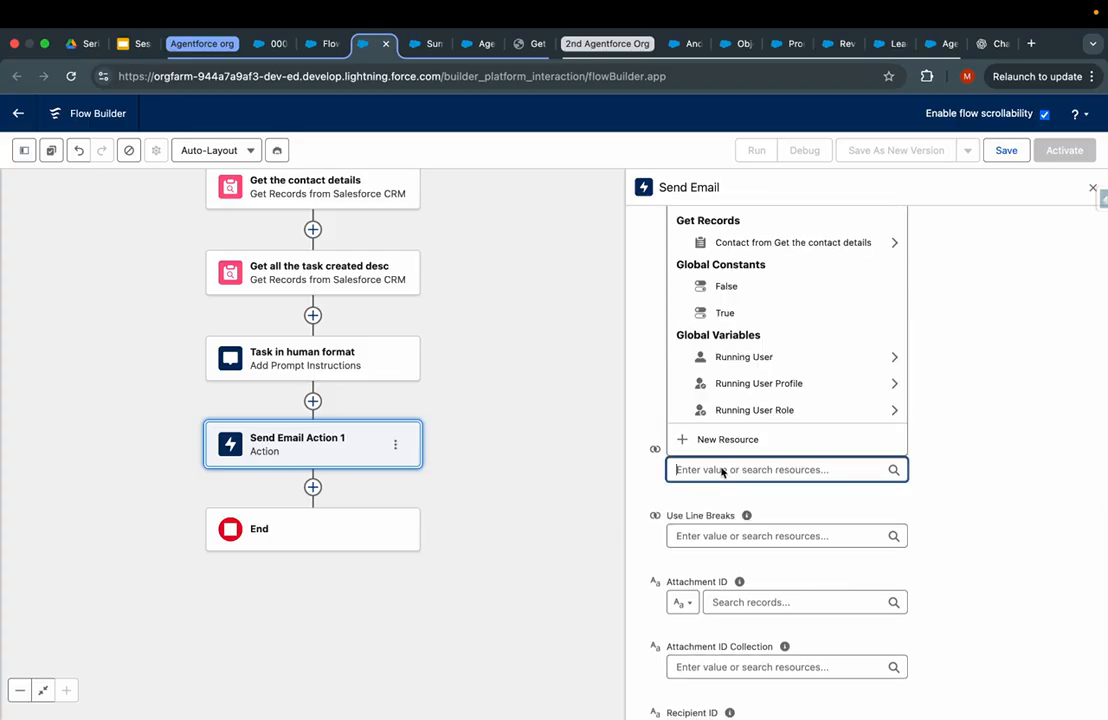
text(true)
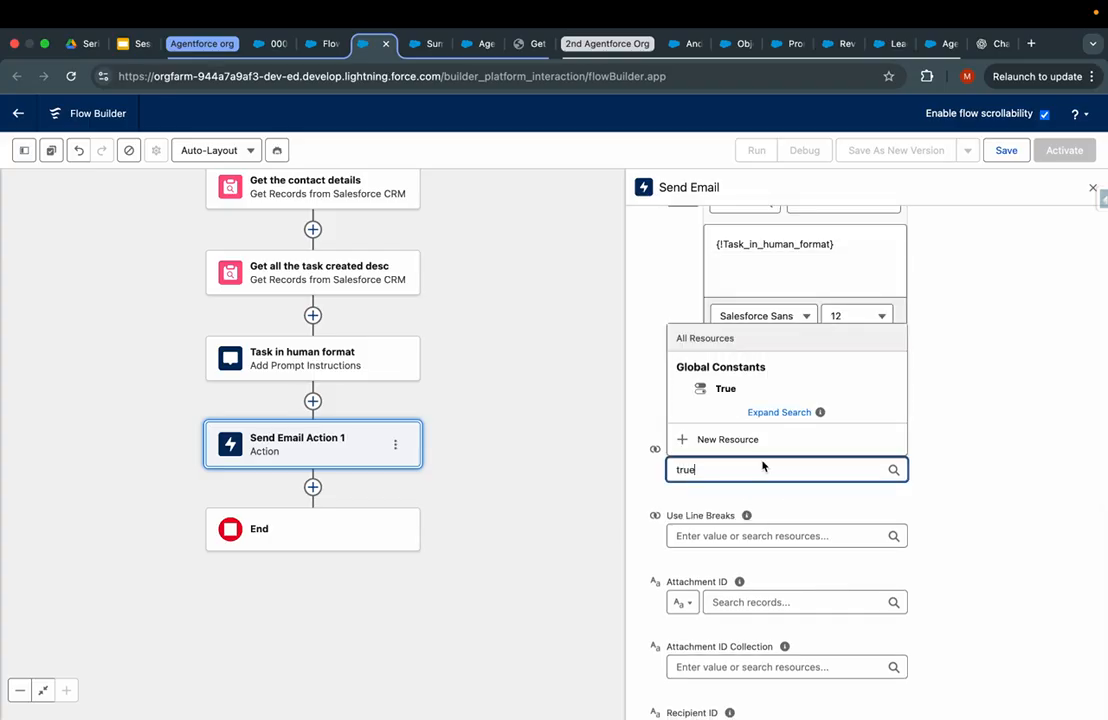
click(764, 388)
scroll(730, 480, down, 1)
click(716, 416)
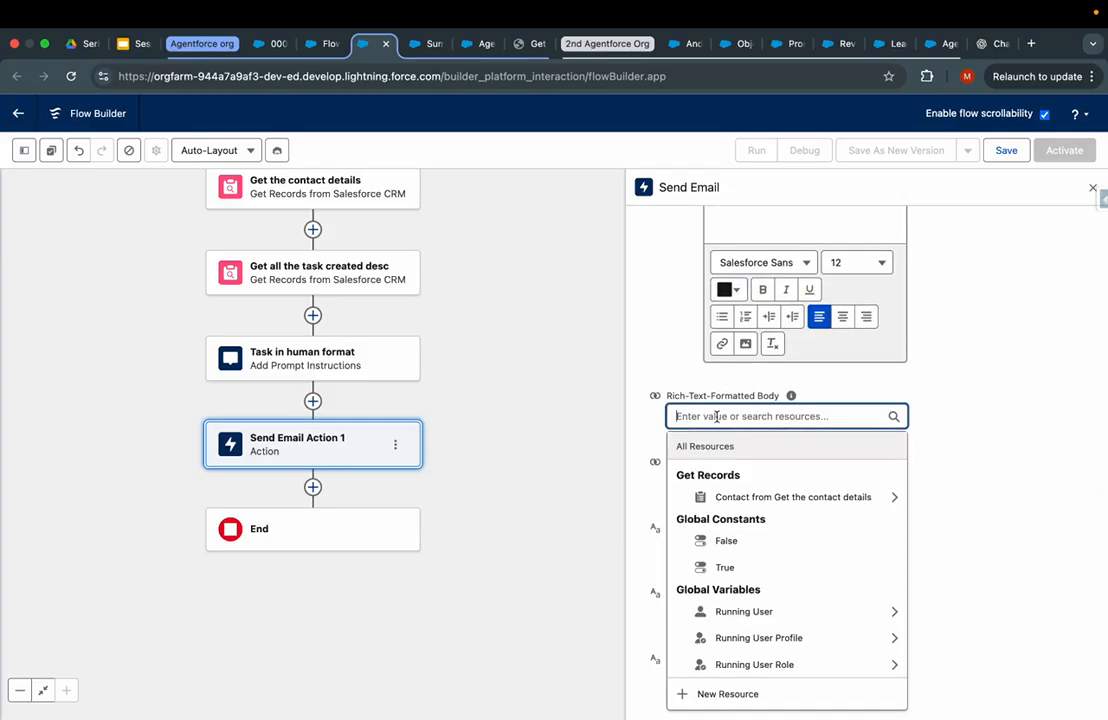
text(false)
key(BackSpace)
key(BackSpace)
key(BackSpace)
key(BackSpace)
key(BackSpace)
text(true)
click(727, 497)
scroll(722, 504, down, 2)
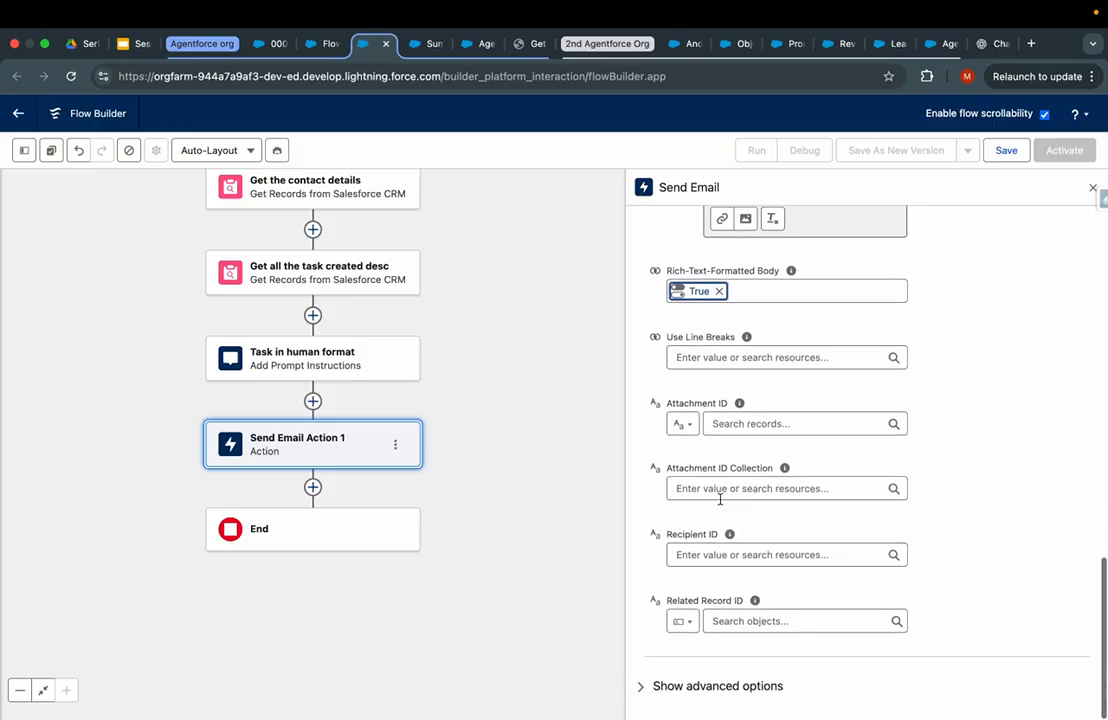
scroll(722, 497, up, 8)
drag(510, 377, 509, 497)
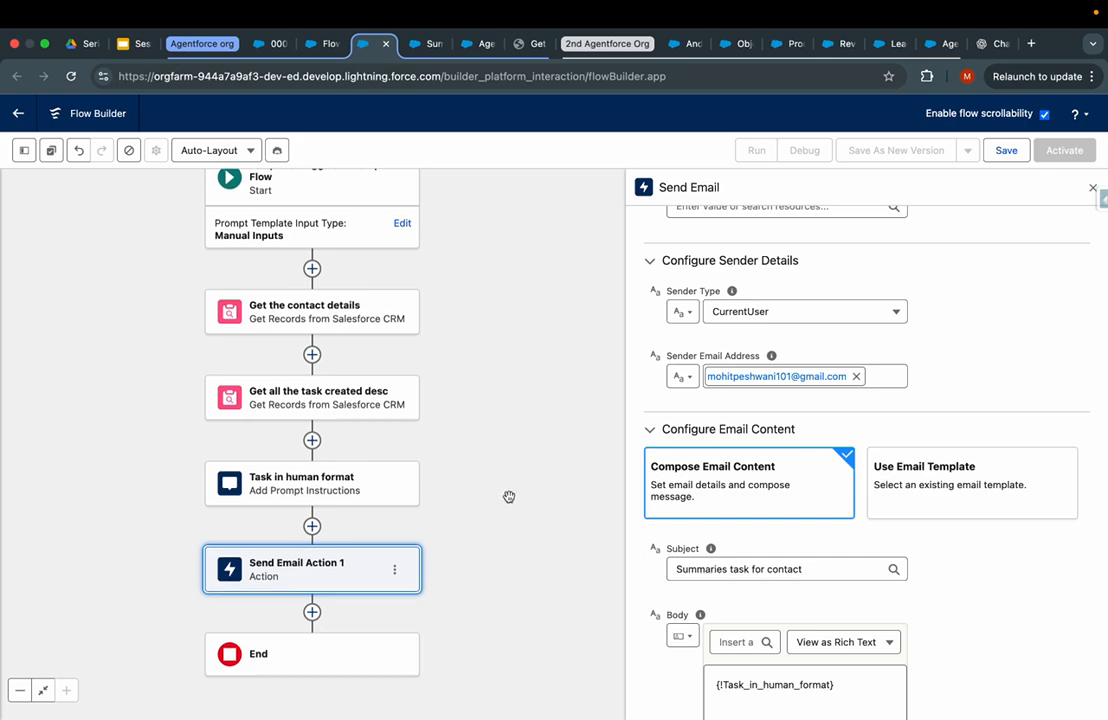
drag(477, 477, 556, 507)
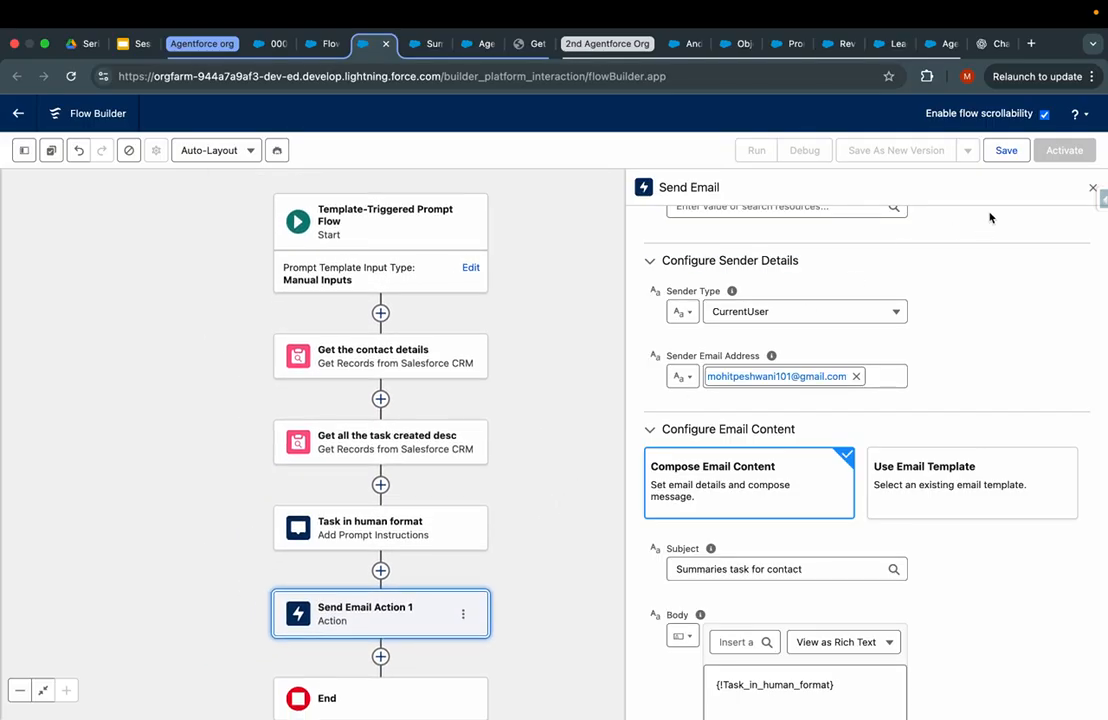
- Save the flow as 'Demonstration of Template triggered prompt flow' with auto-filled API name, then activate it
click(1005, 151)
click(428, 368)
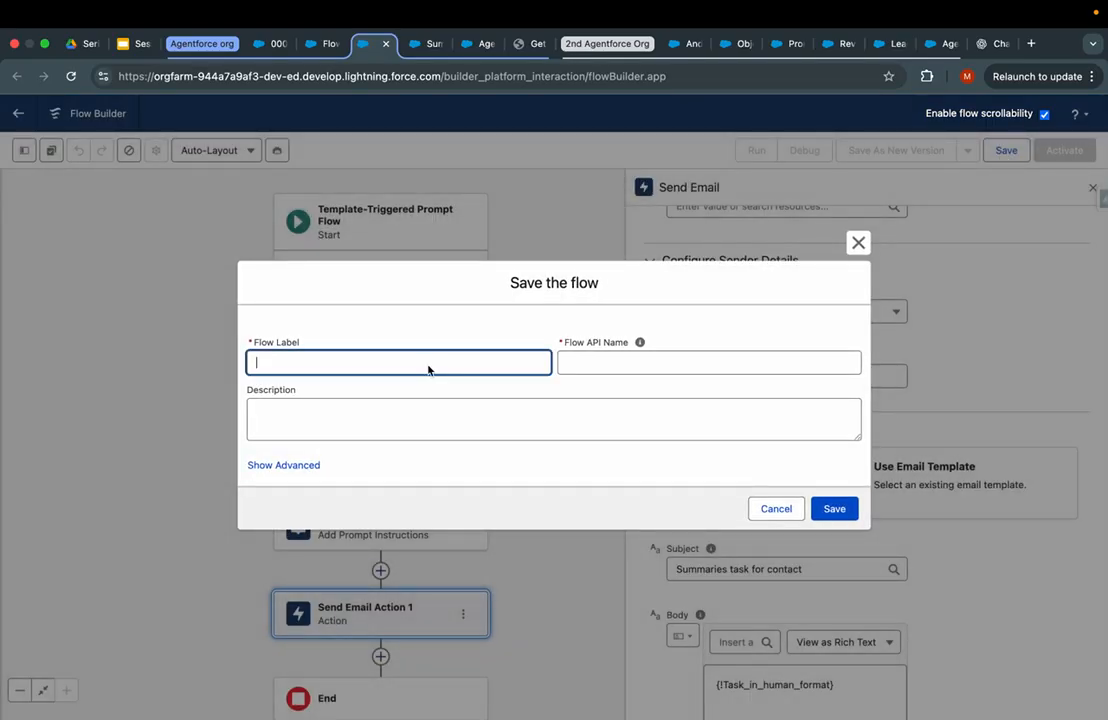
text(Demonstration of Template trigge)
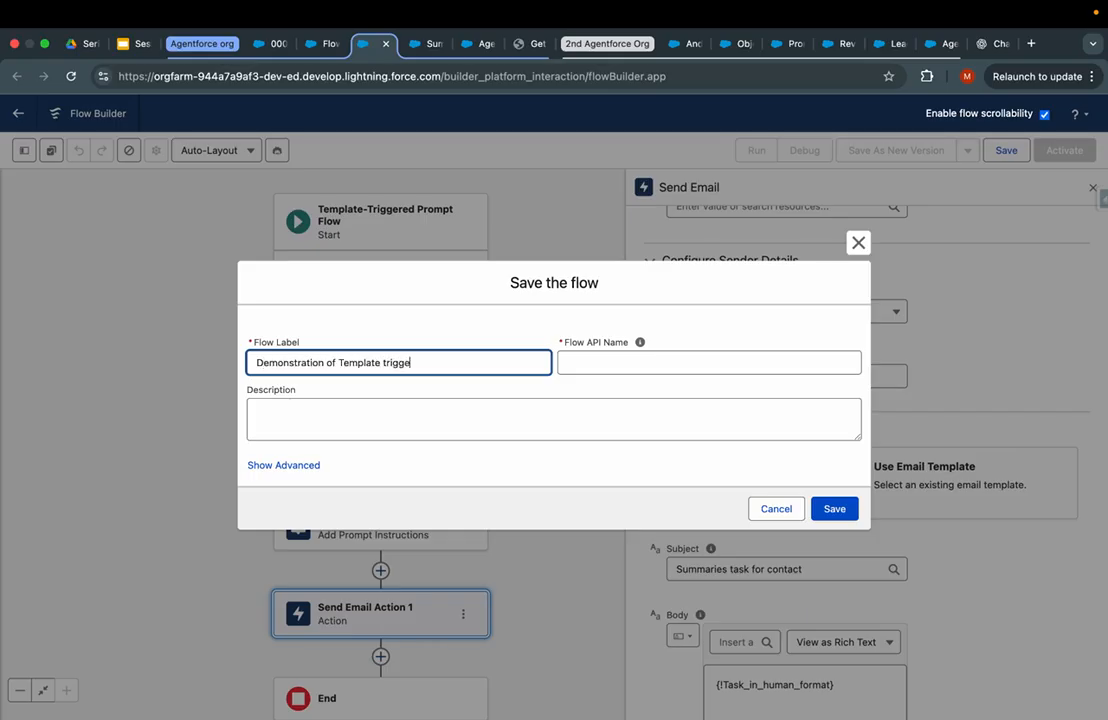
text(red prompt flow)
click(560, 470)
click(836, 509)
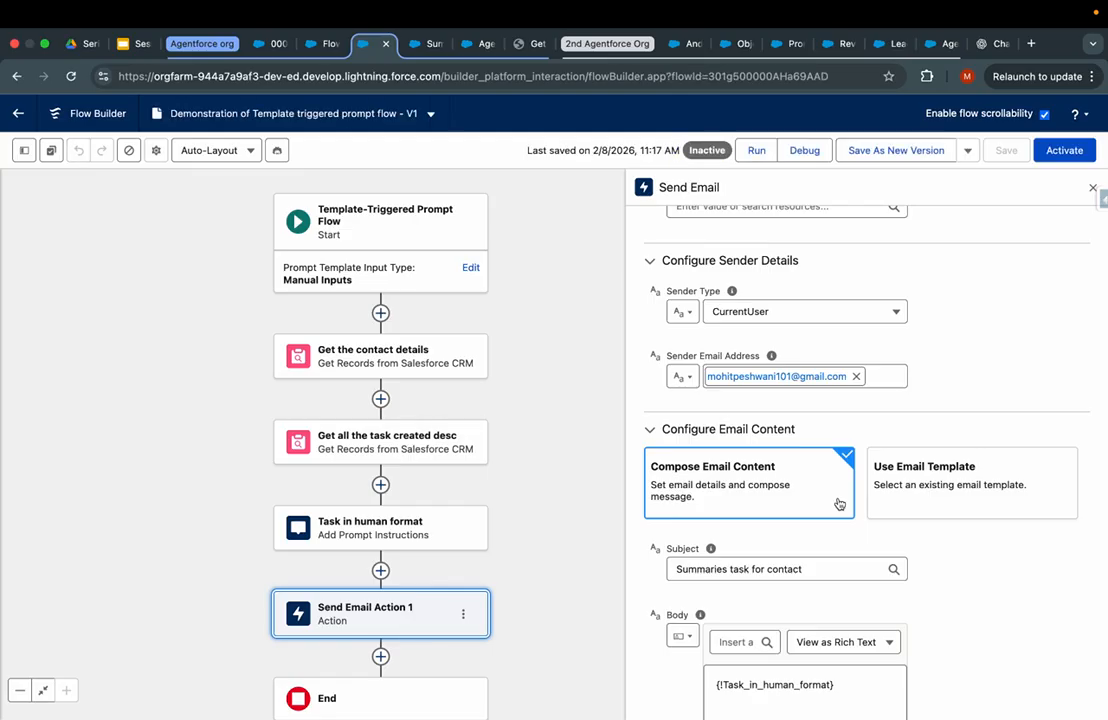
click(1058, 157)
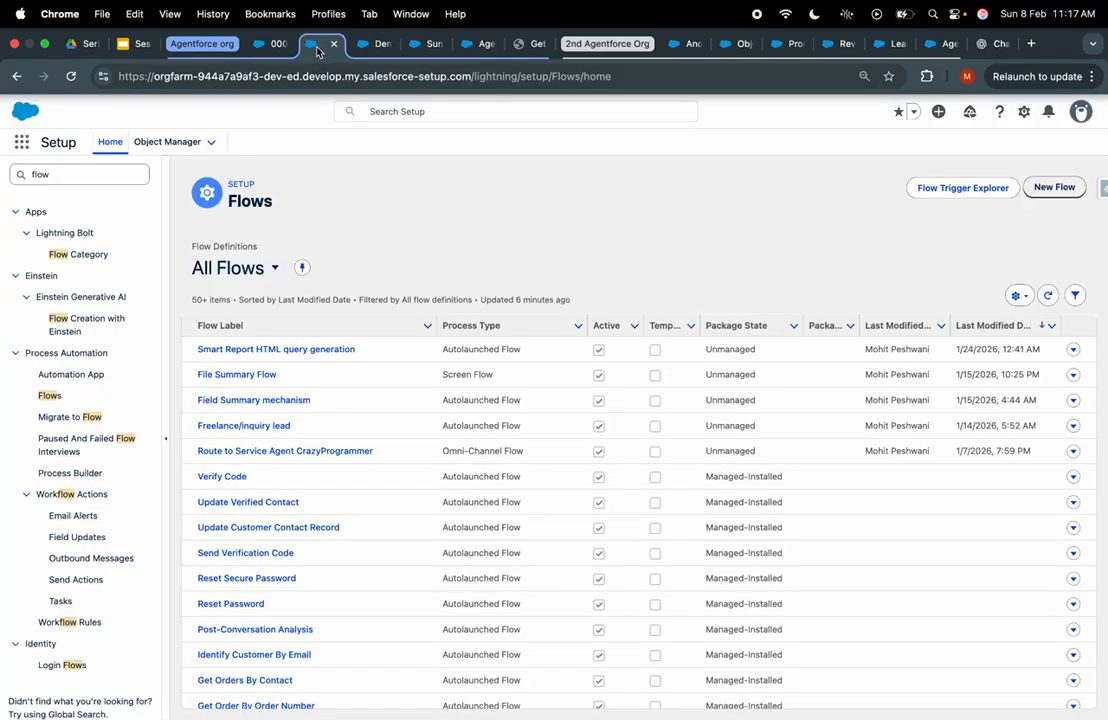
- Save and reload the prompt template so the newly activated flow becomes available
click(312, 45)
click(282, 45)
click(425, 44)
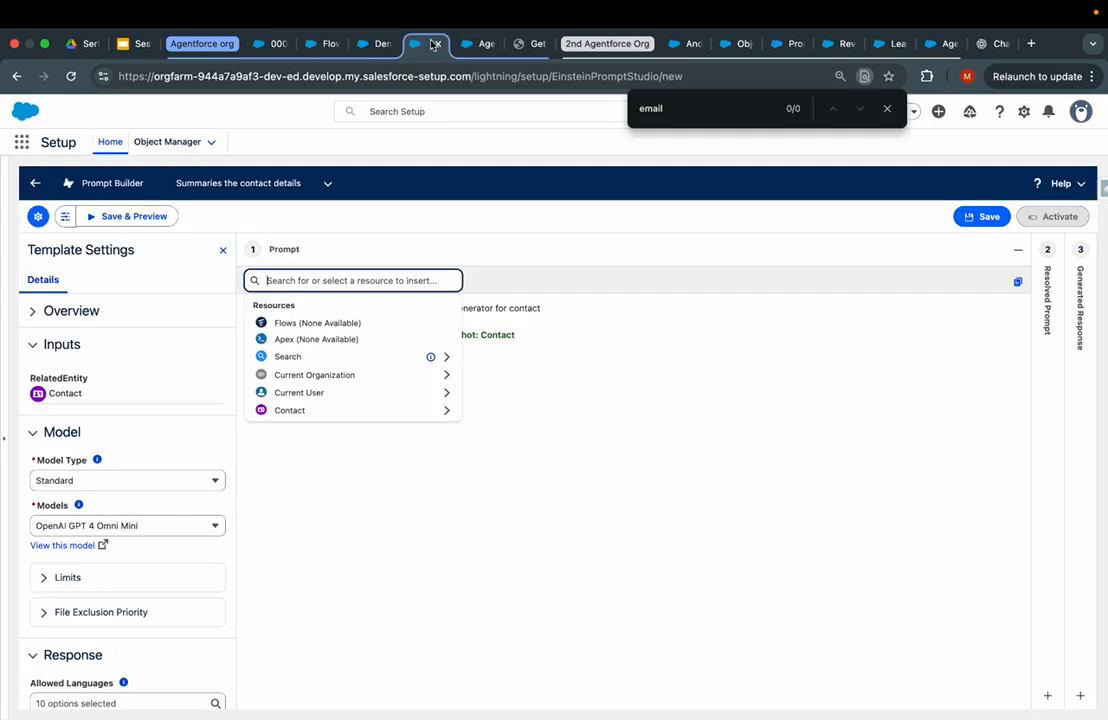
click(376, 44)
click(420, 44)
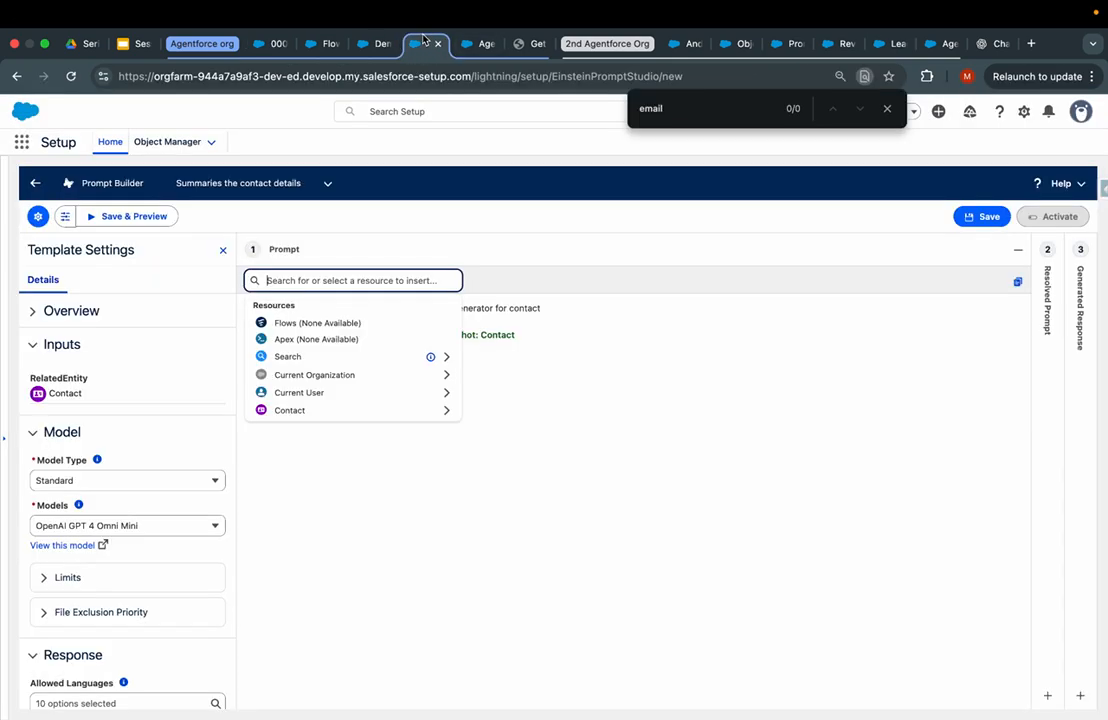
click(487, 404)
click(975, 216)
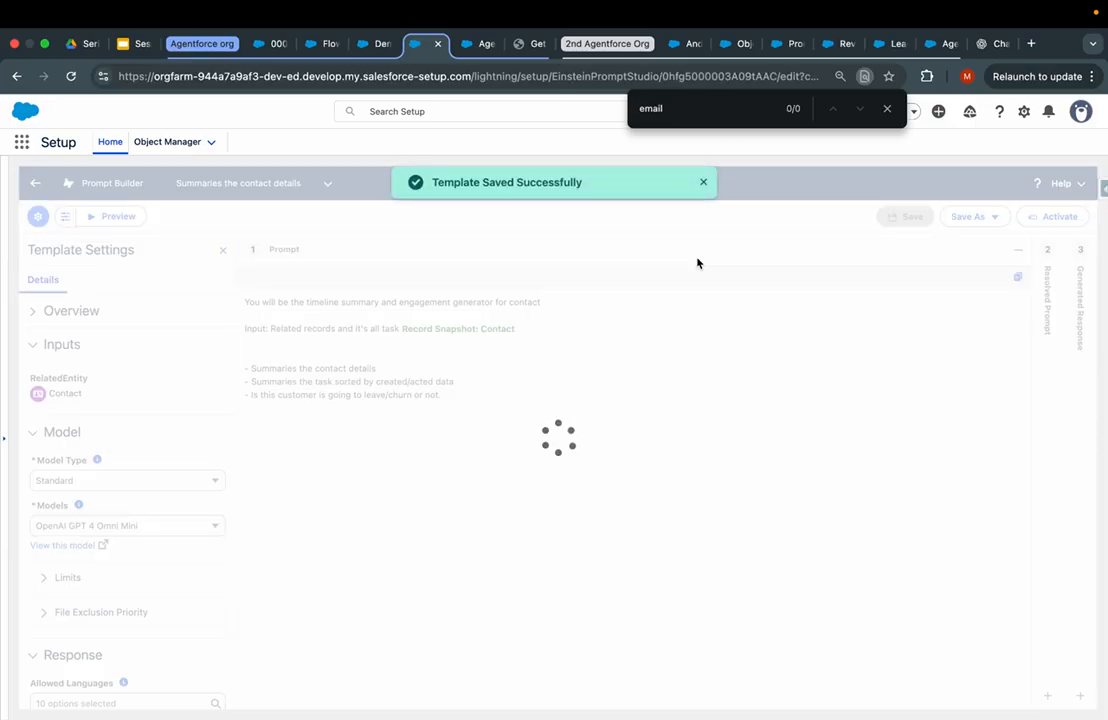
key(super+r)
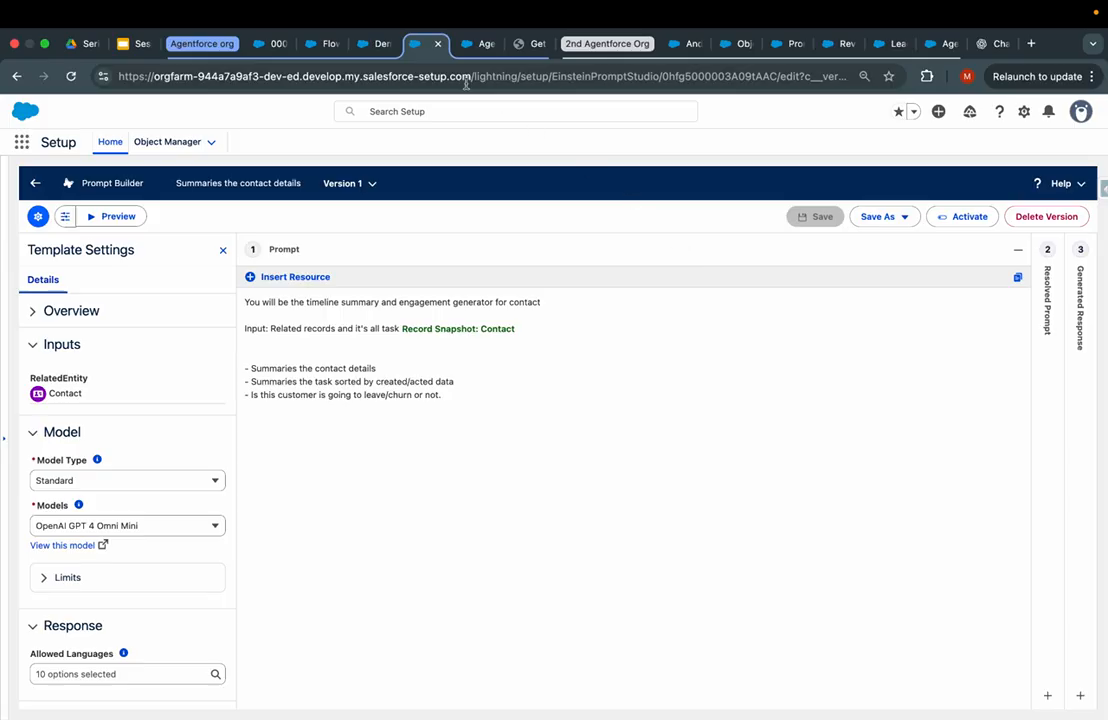
click(373, 43)
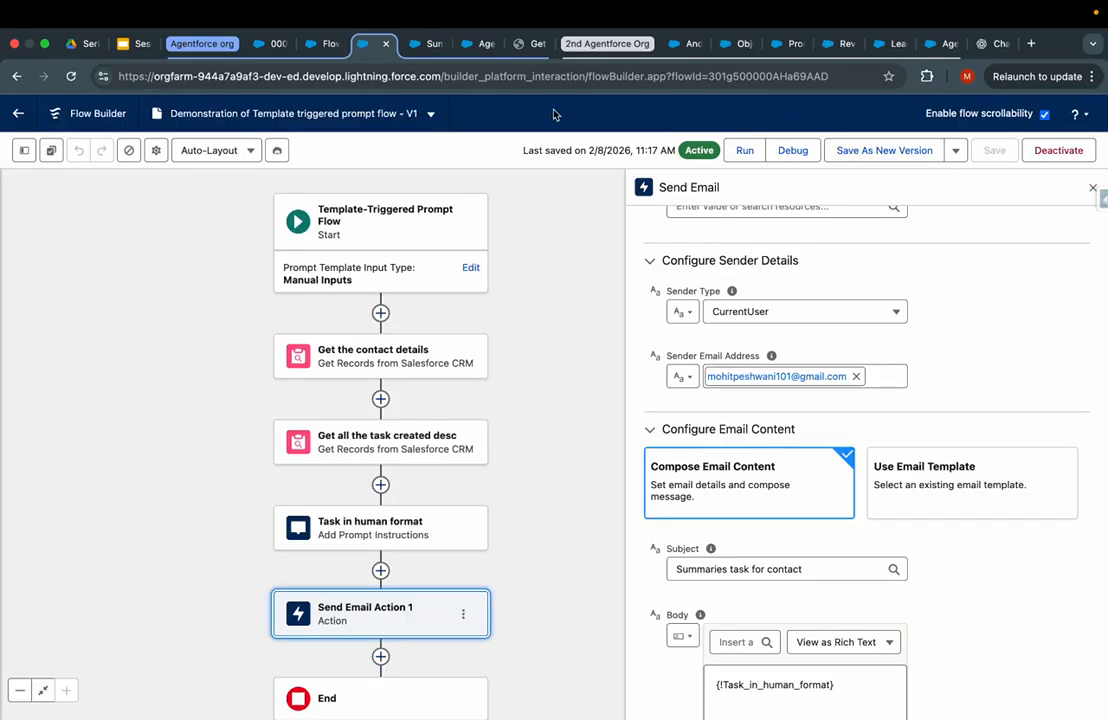
key(ctrl+Tab)
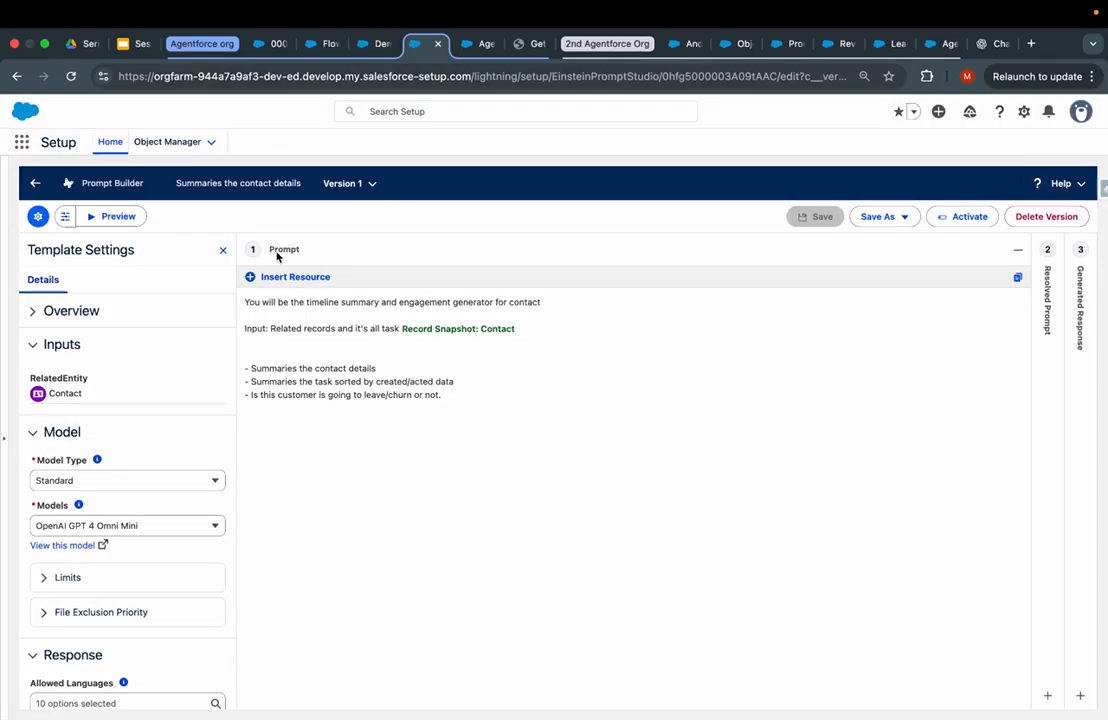
- Insert the Demonstration_of_Template_triggered_prompt_flow resource and copy its token below Record Snapshot: Contact
click(262, 278)
click(311, 326)
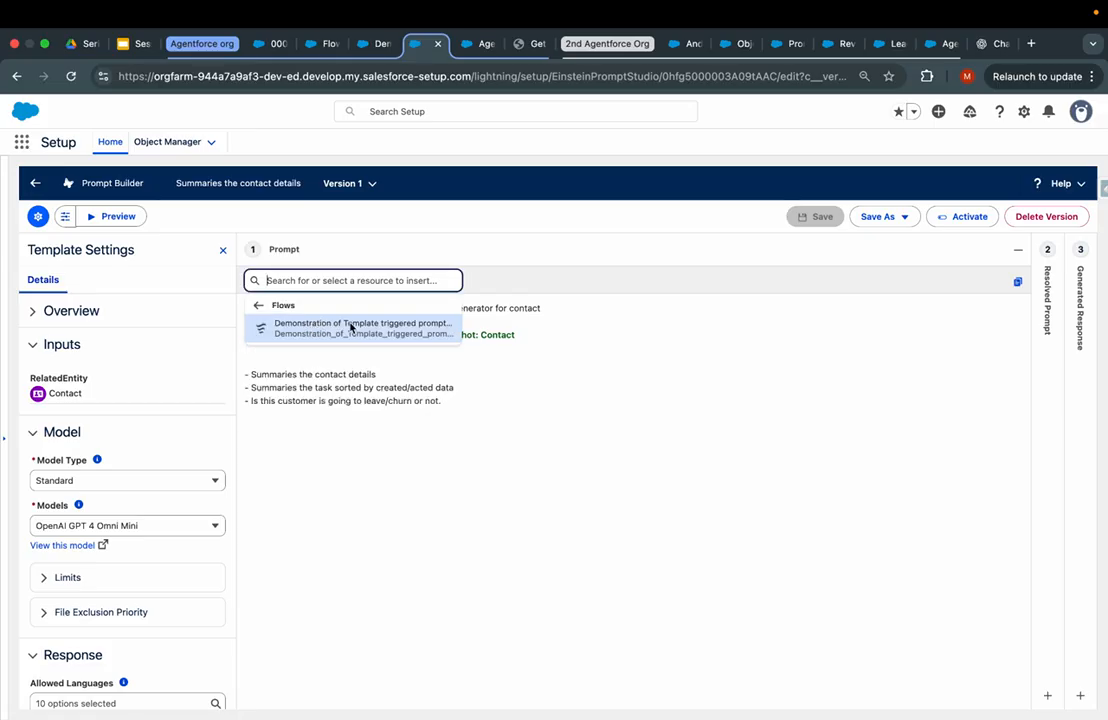
click(351, 330)
drag(512, 420, 243, 418)
click(283, 427)
drag(283, 428, 282, 346)
click(317, 427)
drag(532, 416, 246, 423)
key(ctrl+c)
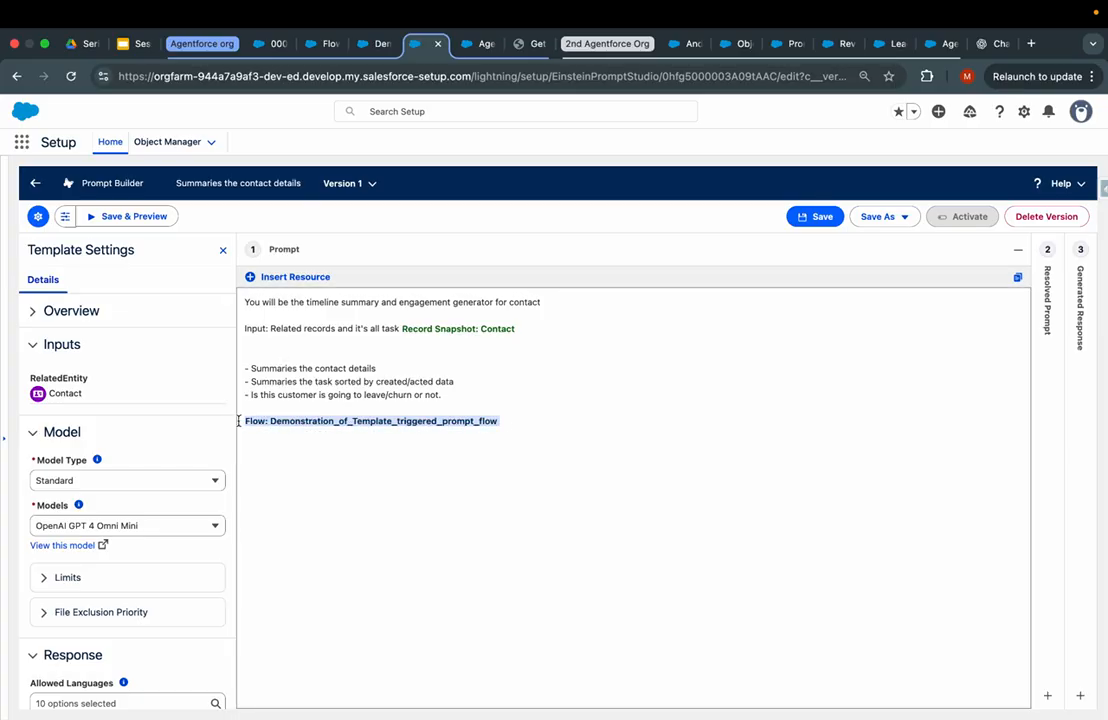
click(305, 346)
key(ctrl+v)
drag(512, 421, 244, 421)
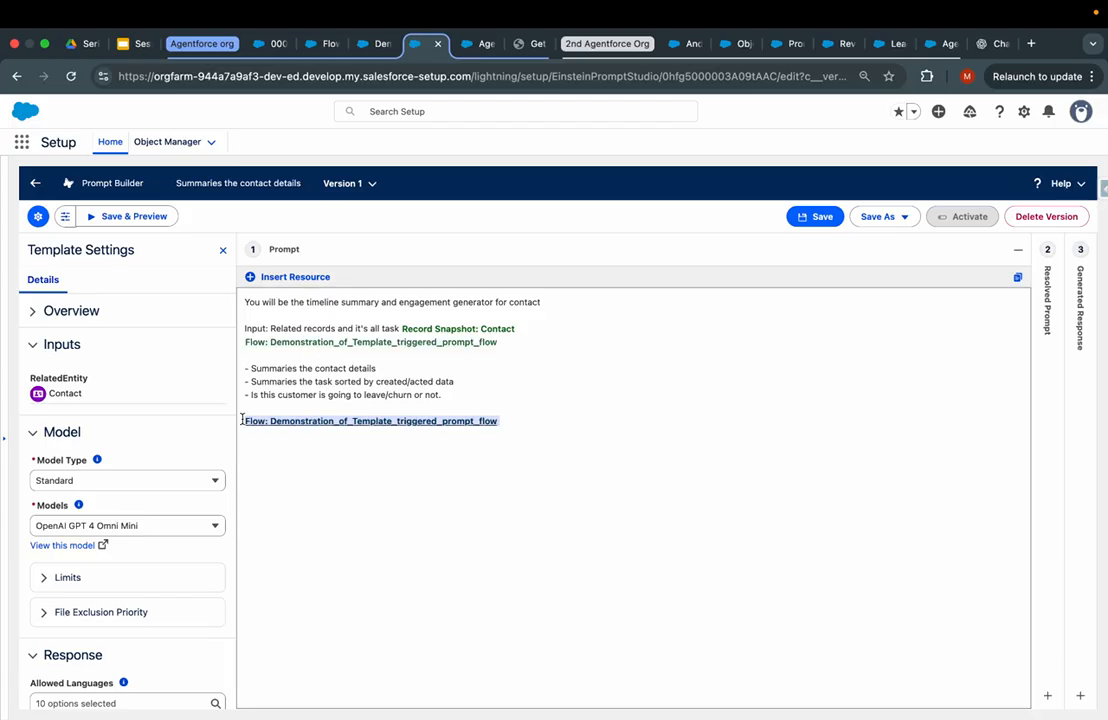
- Remove the duplicate flow merge field after the bullets and save Version 1 of 'Summaries the contact details'
key(BackSpace)
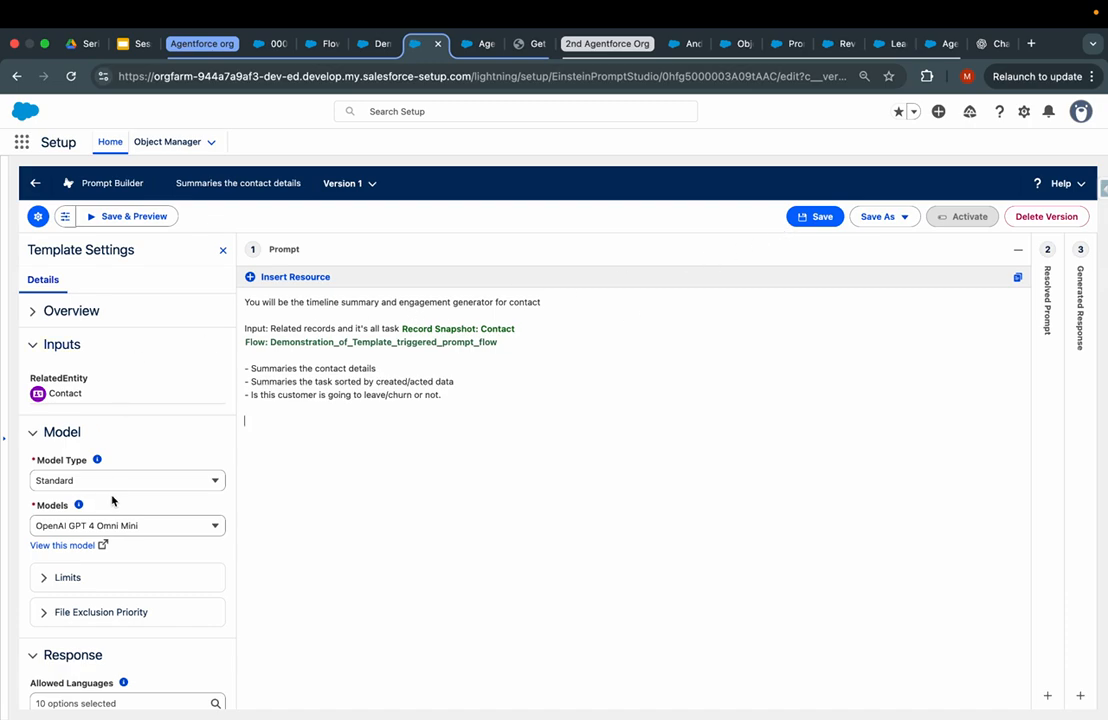
click(42, 312)
scroll(114, 446, down, 3)
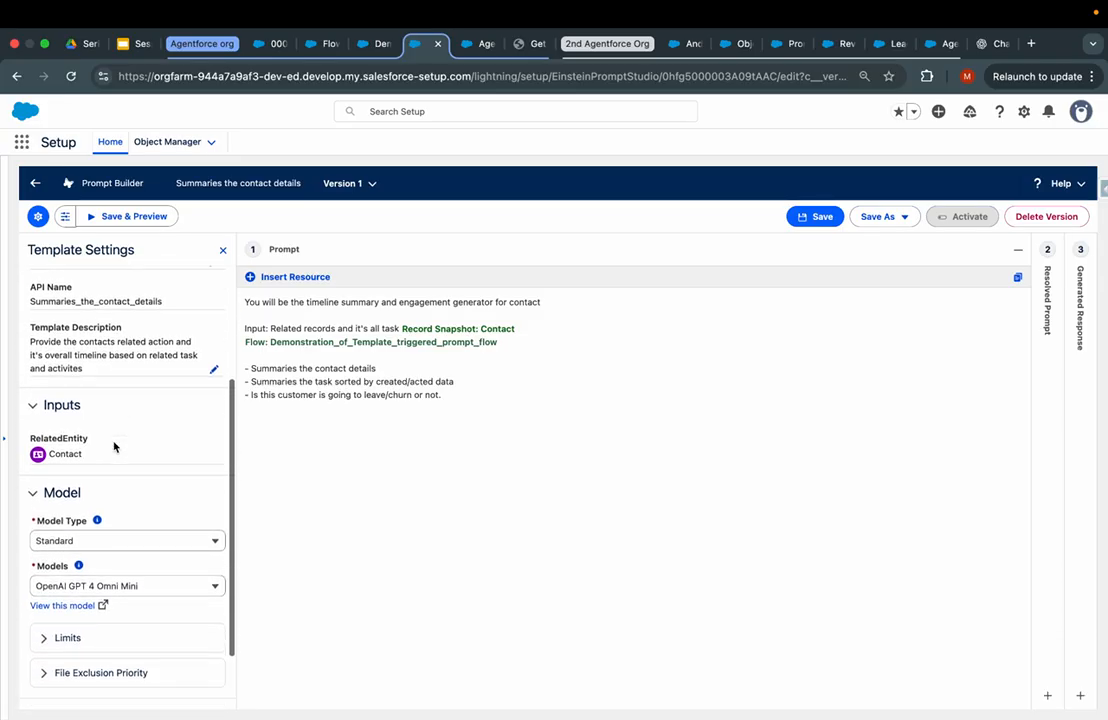
scroll(131, 594, down, 1)
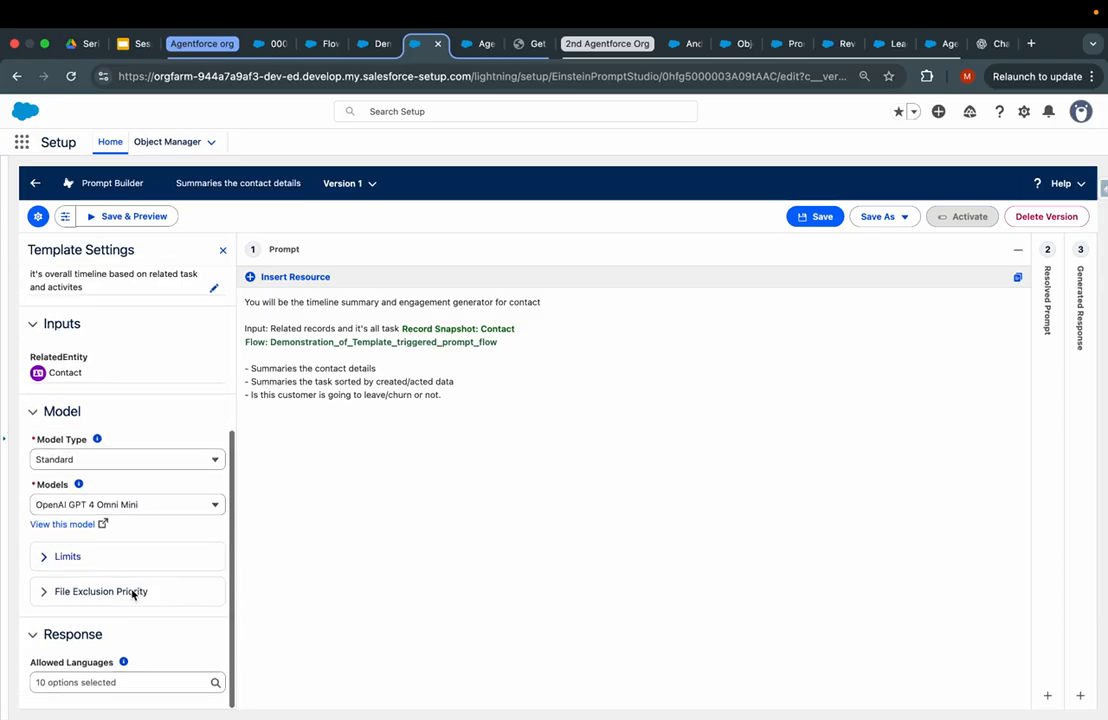
scroll(131, 594, up, 5)
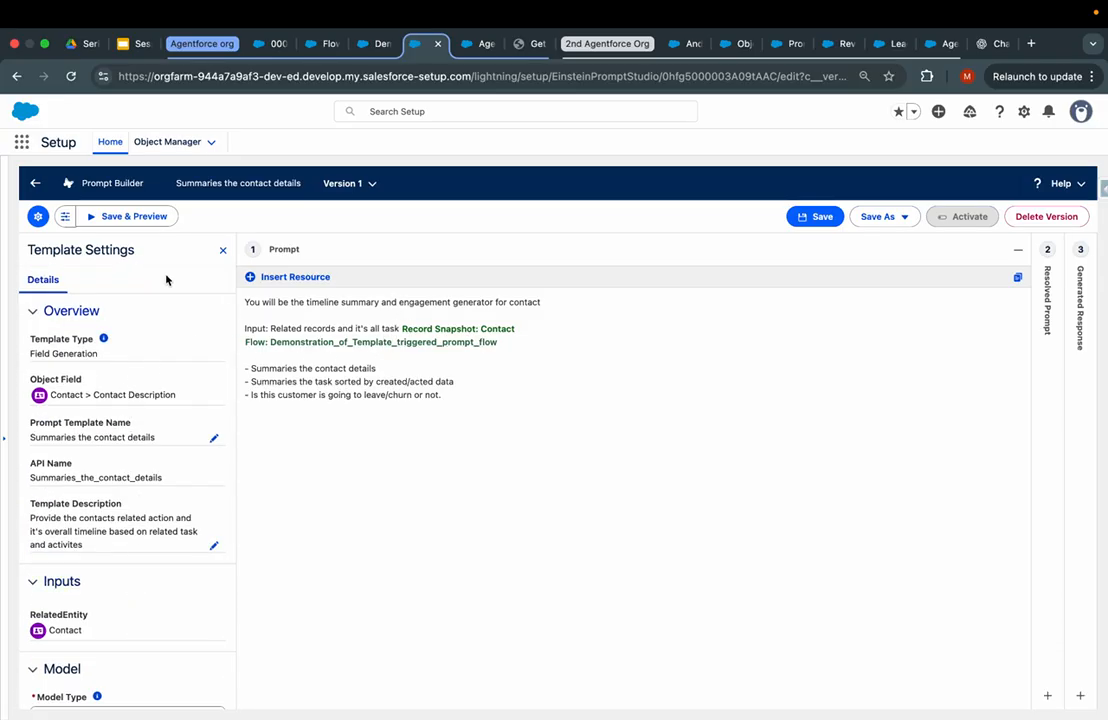
click(296, 278)
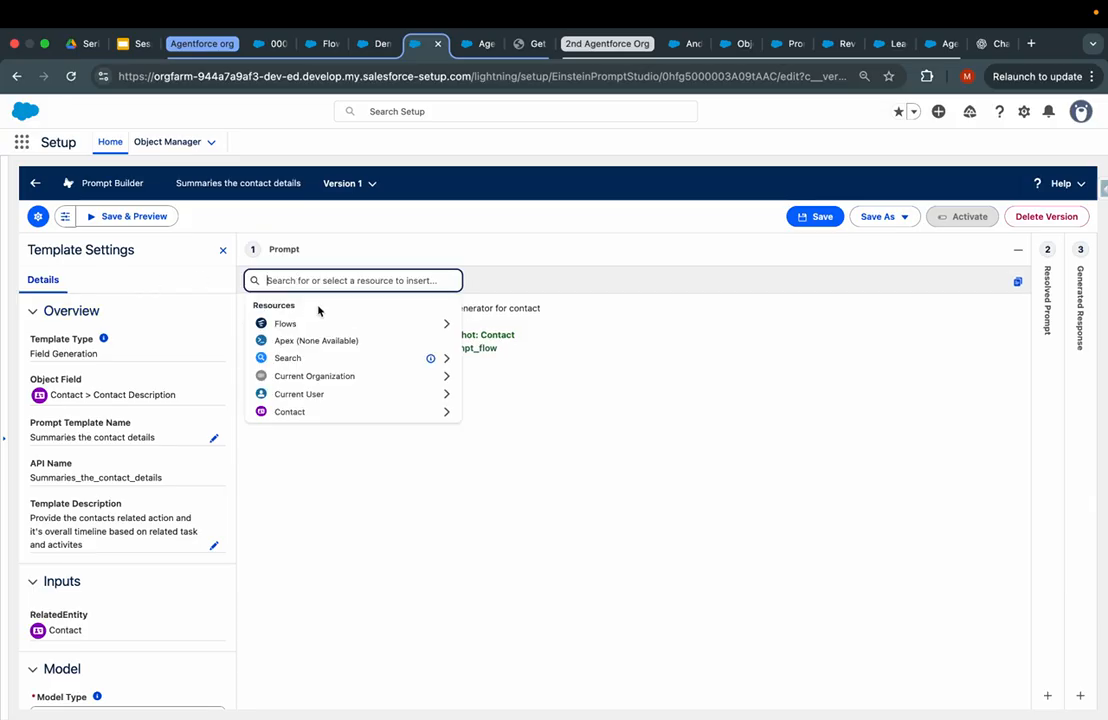
click(336, 323)
click(435, 333)
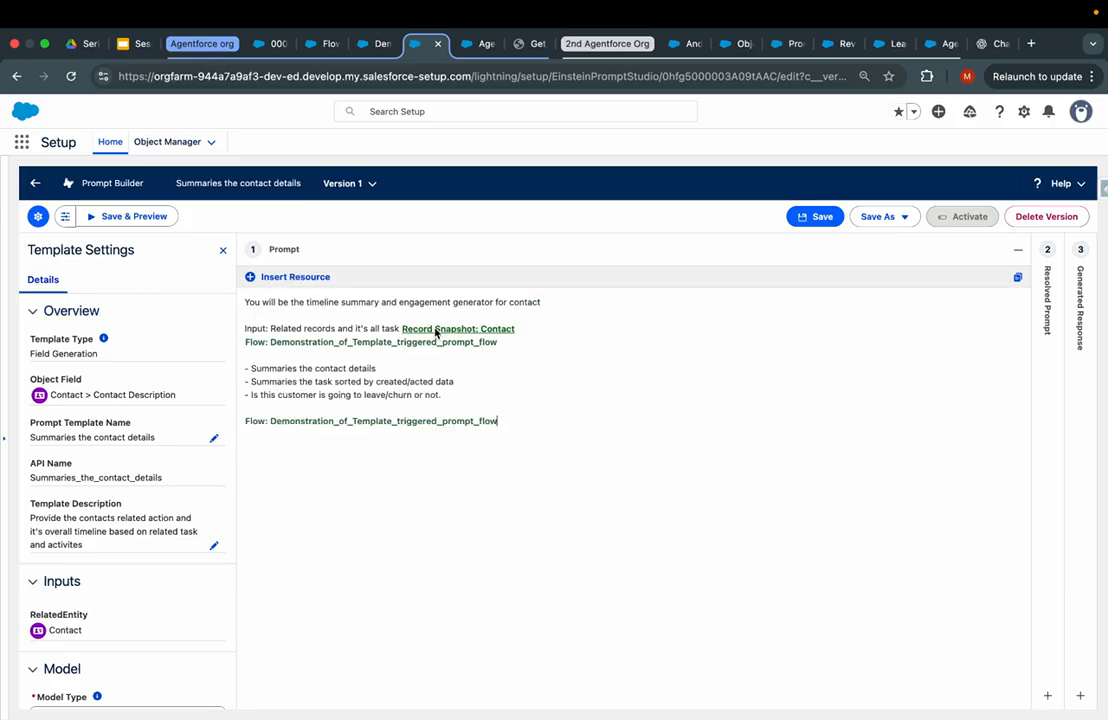
triple_click(262, 424)
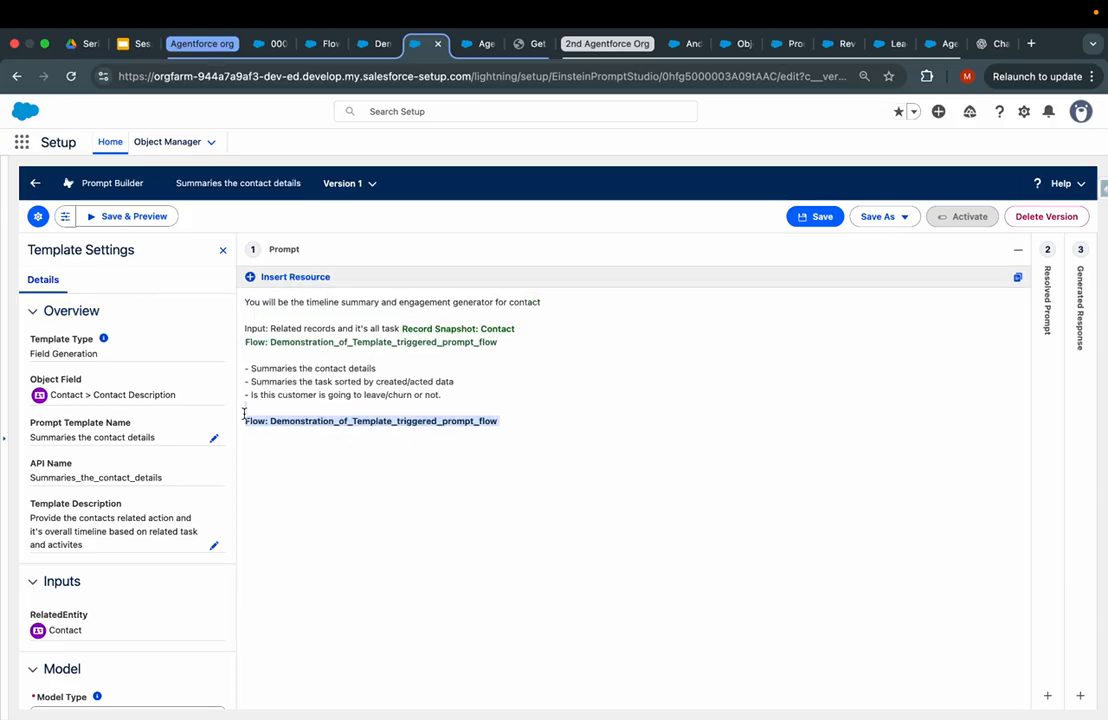
key(BackSpace)
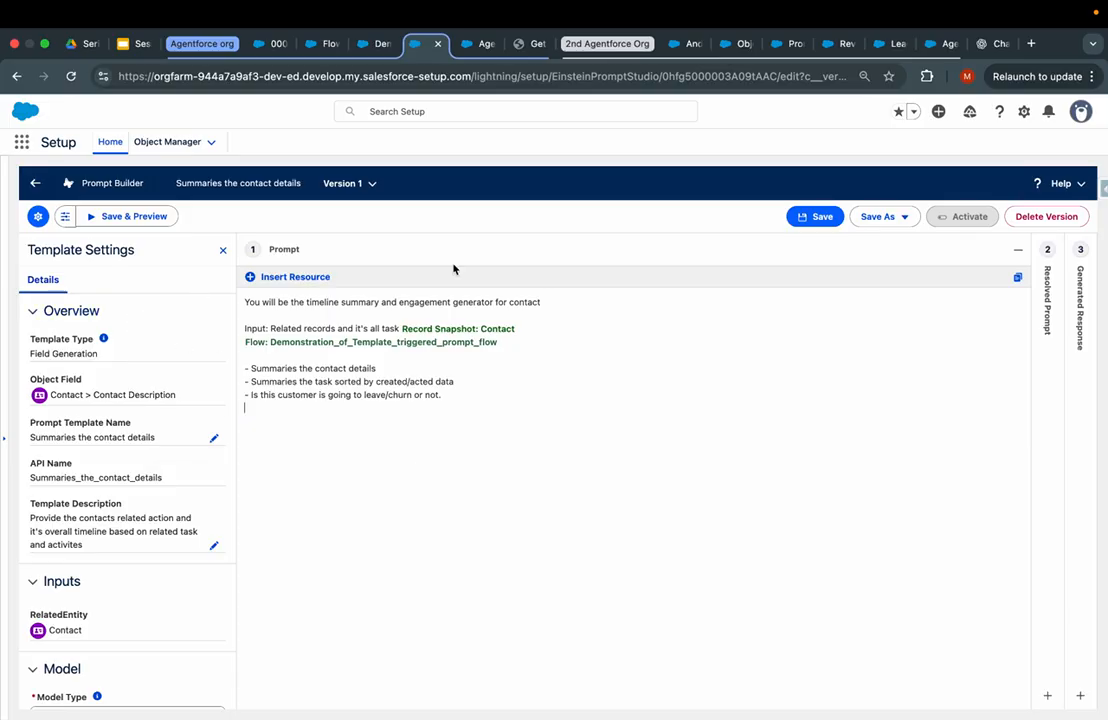
click(815, 218)
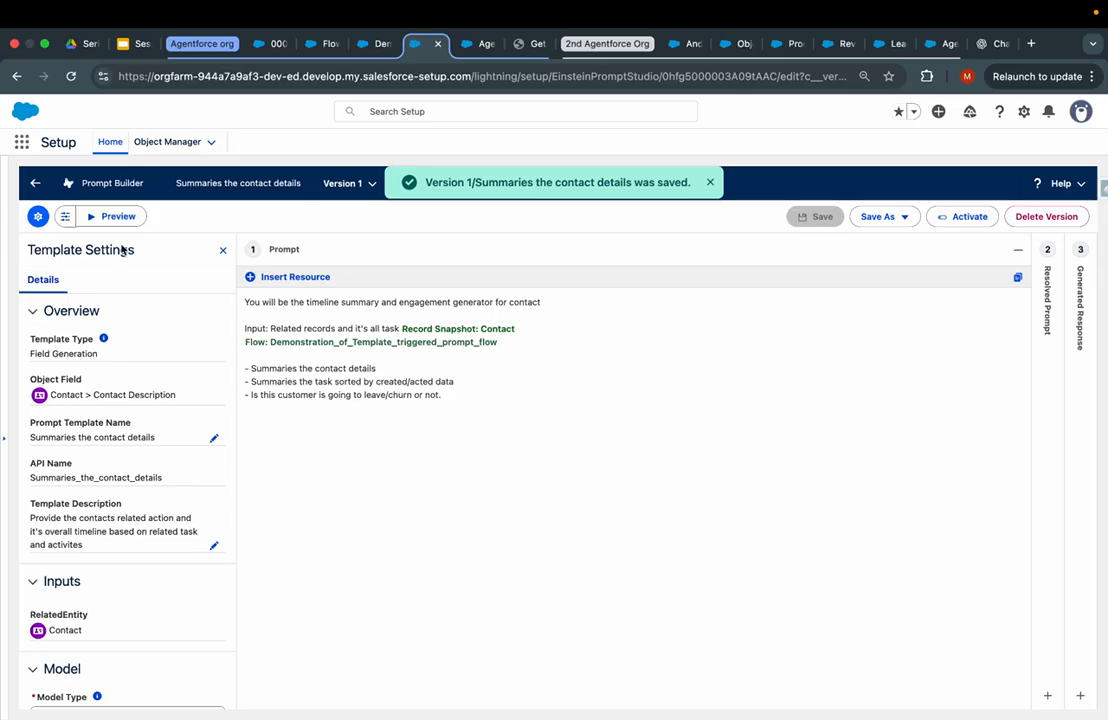
- Pick a contact as the Related Record in Preview Settings and run the template preview
click(113, 216)
click(104, 330)
text(s)
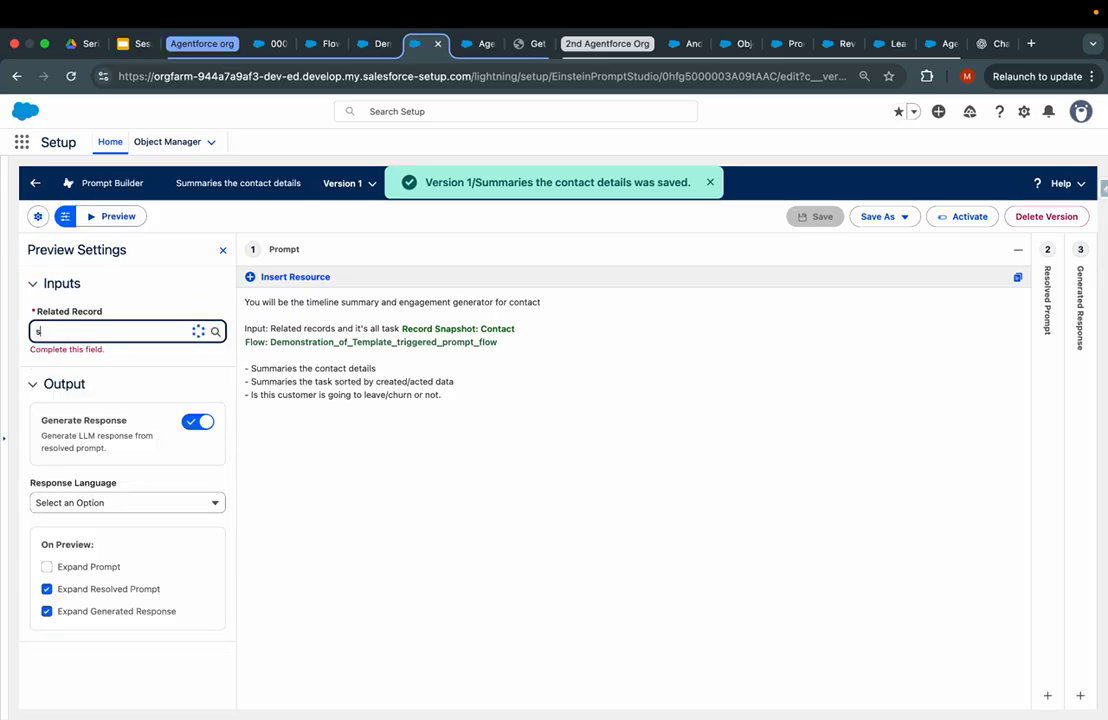
click(95, 358)
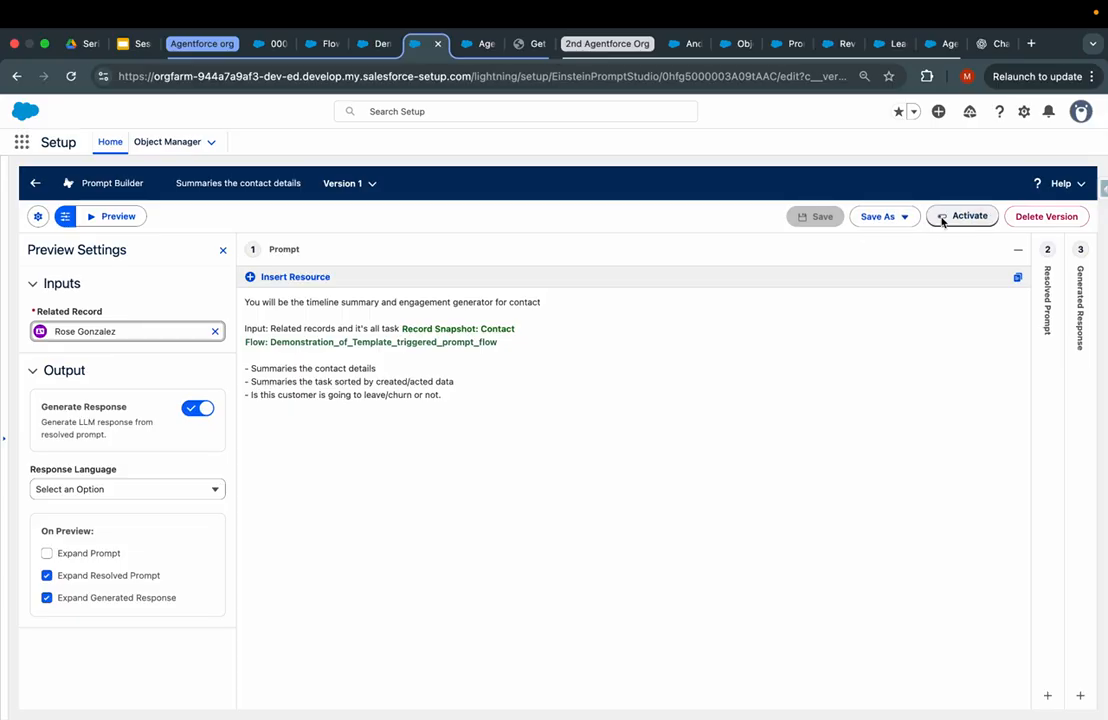
click(120, 220)
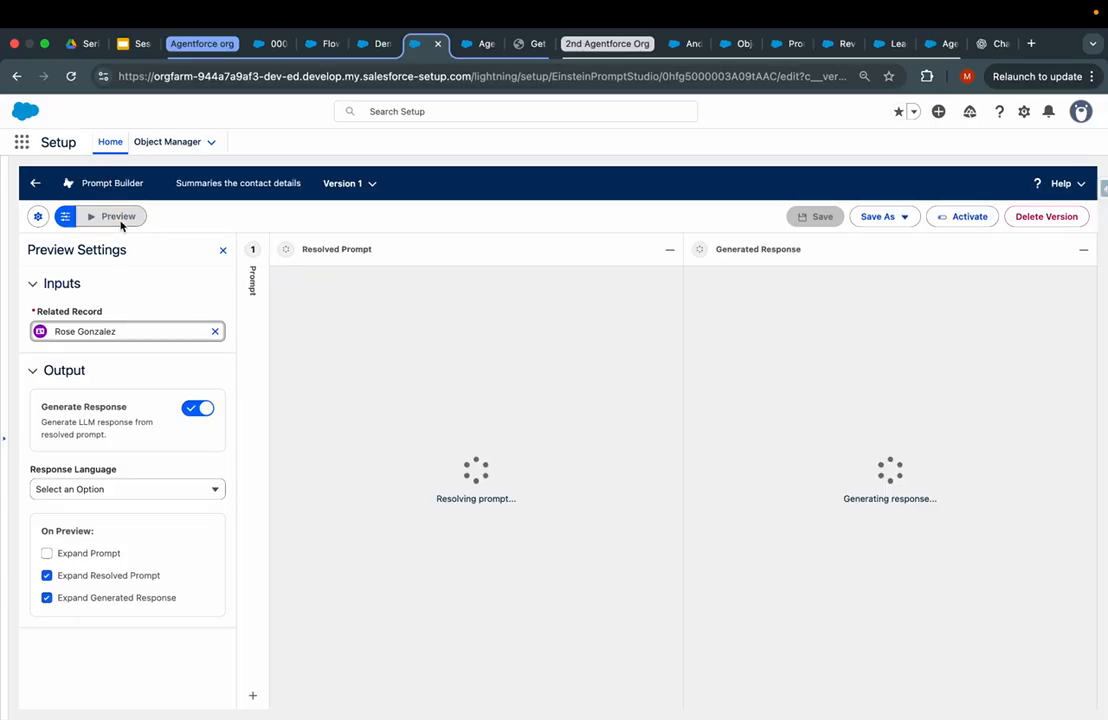
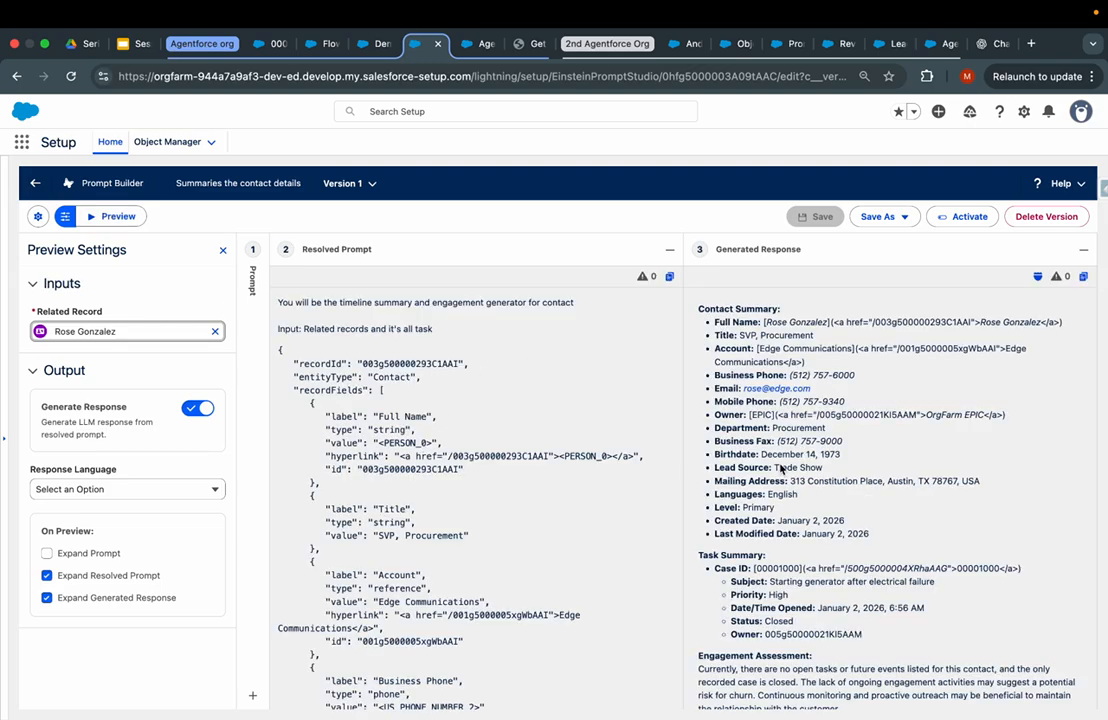
- Compare the contact summary template's Engagement Assessment text with the flow, case and Agentforce tabs
scroll(793, 478, down, 1)
drag(713, 540, 848, 641)
scroll(855, 627, up, 1)
click(381, 43)
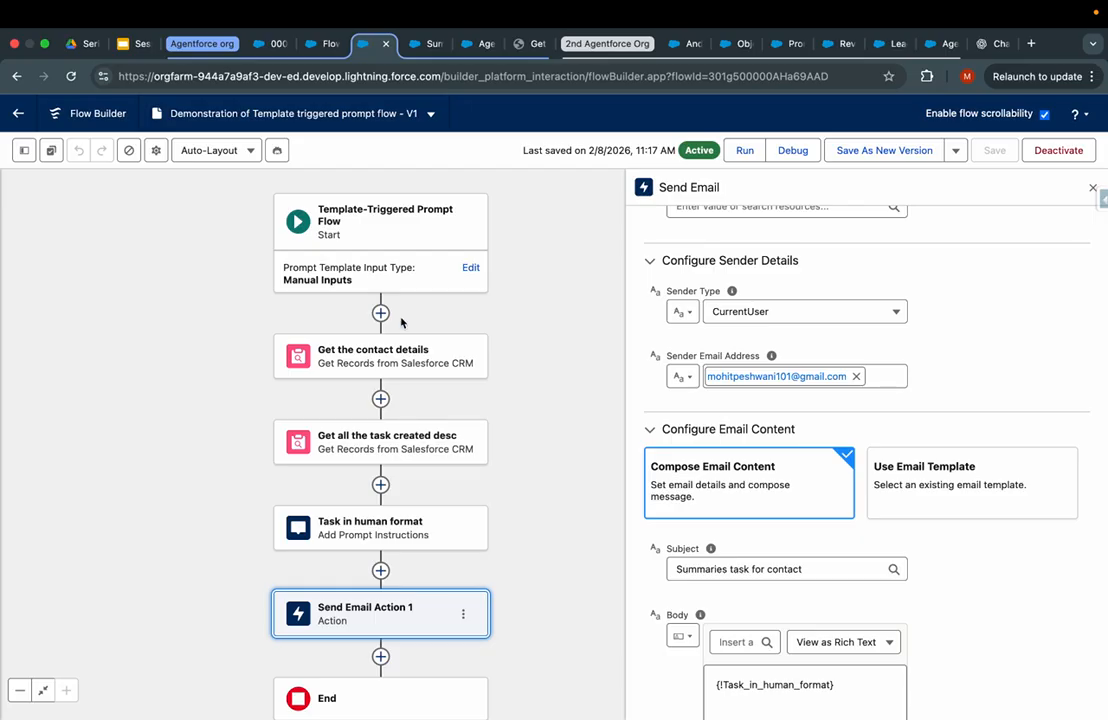
click(316, 45)
click(258, 47)
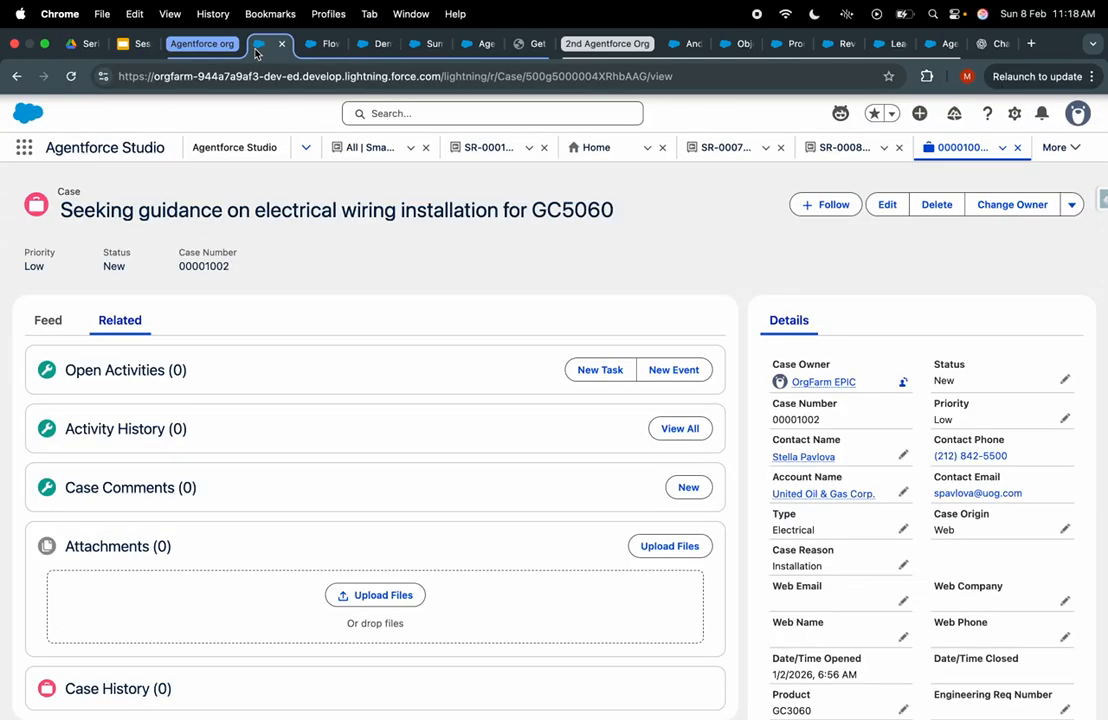
click(477, 45)
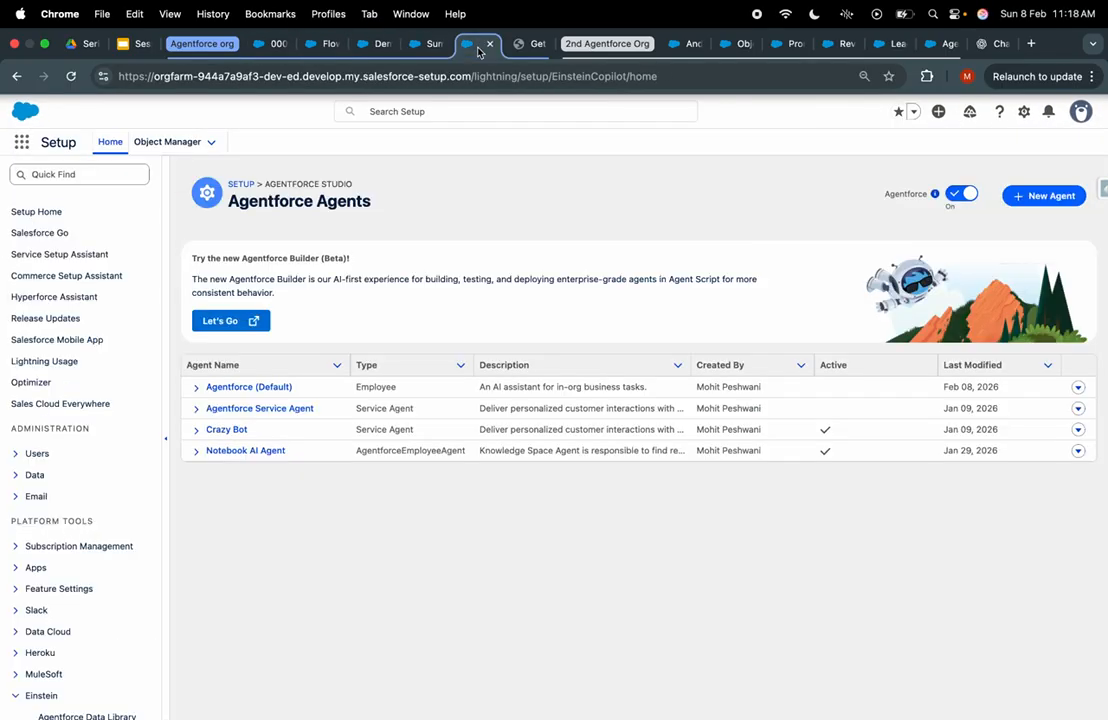
click(427, 45)
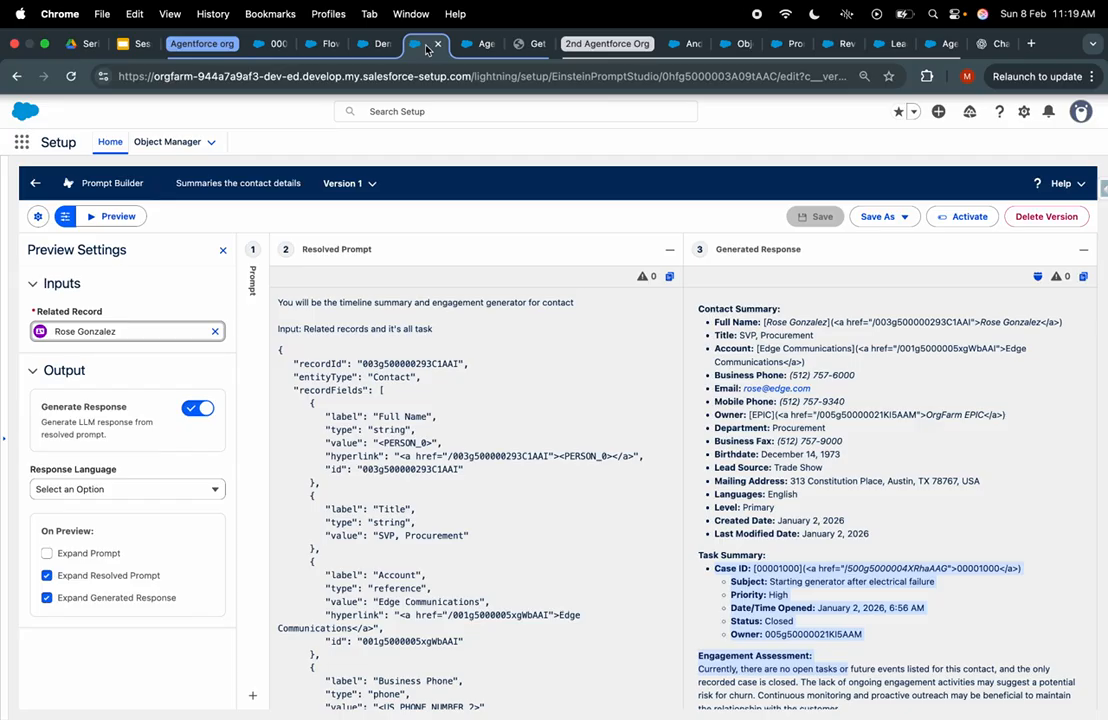
scroll(560, 420, down, 5)
scroll(724, 451, down, 1)
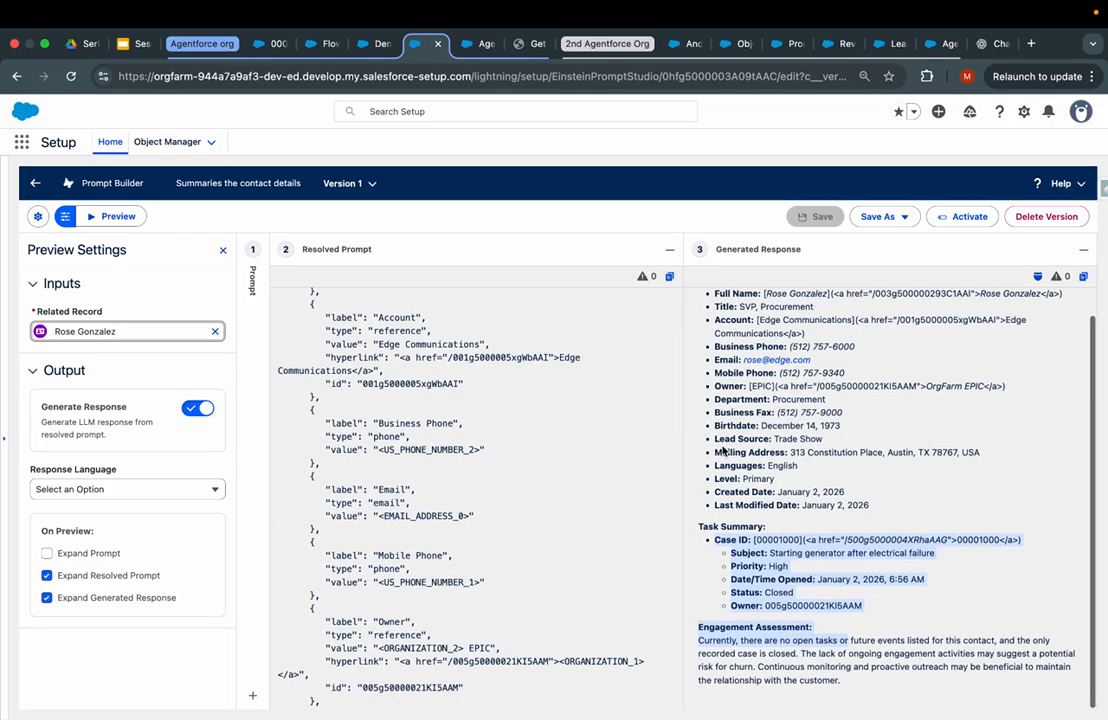
triple_click(784, 637)
scroll(415, 461, up, 5)
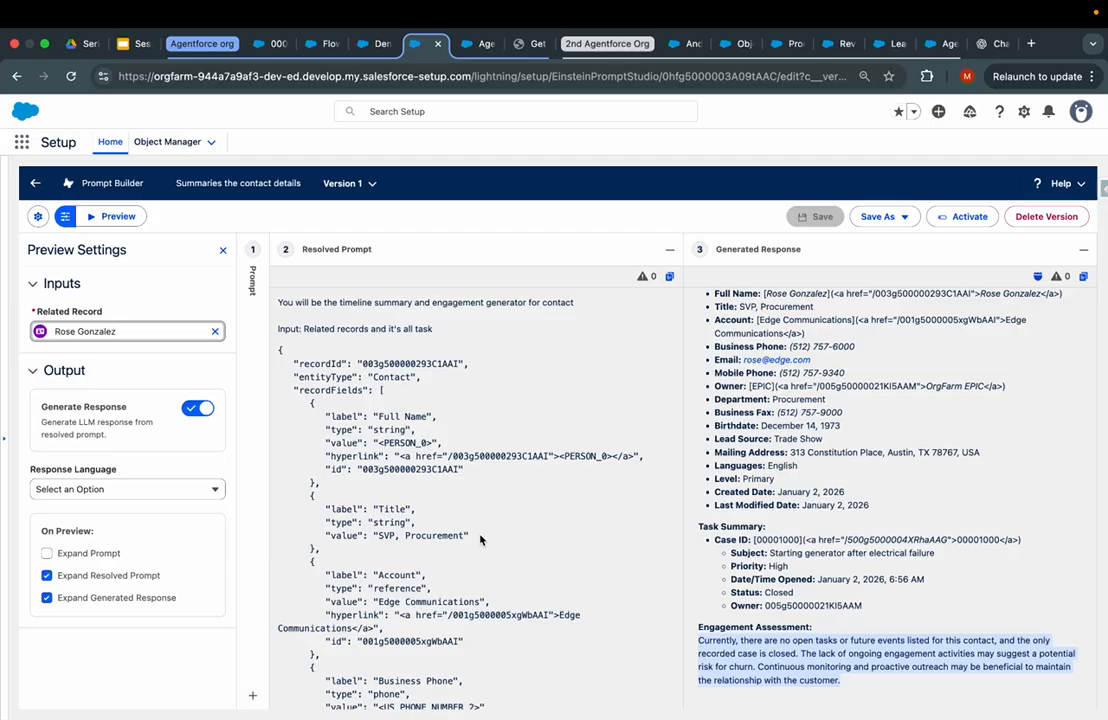
- Move between the prompt flow, flows list and case tabs, ending on the contact summary template
click(380, 43)
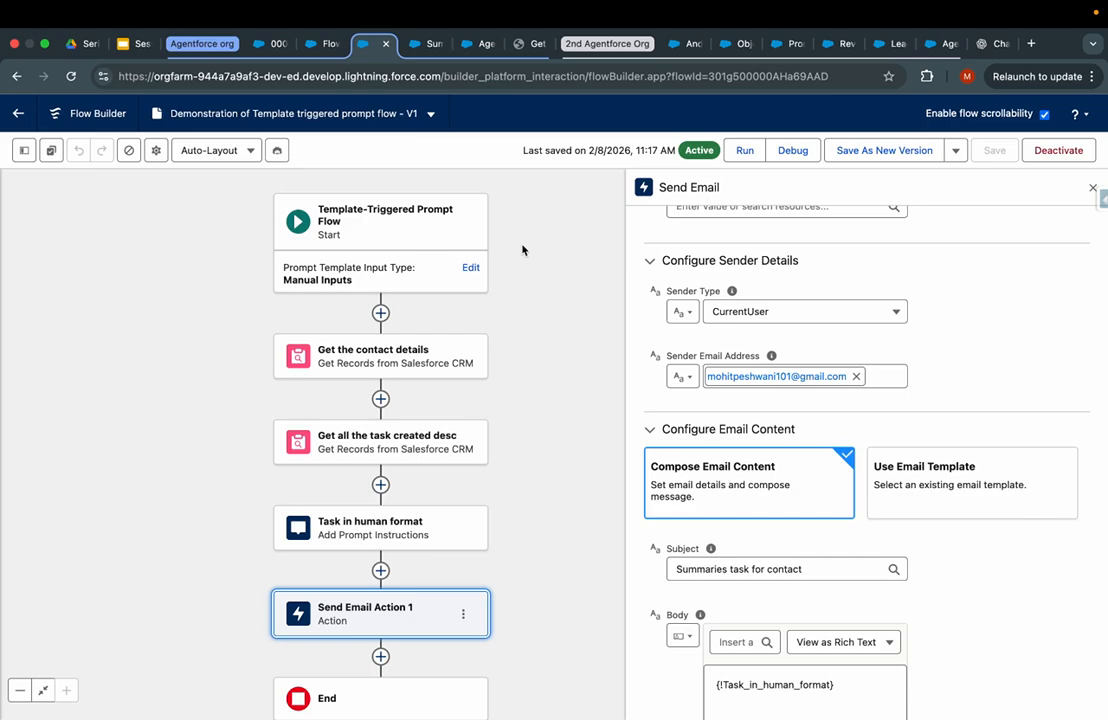
click(386, 44)
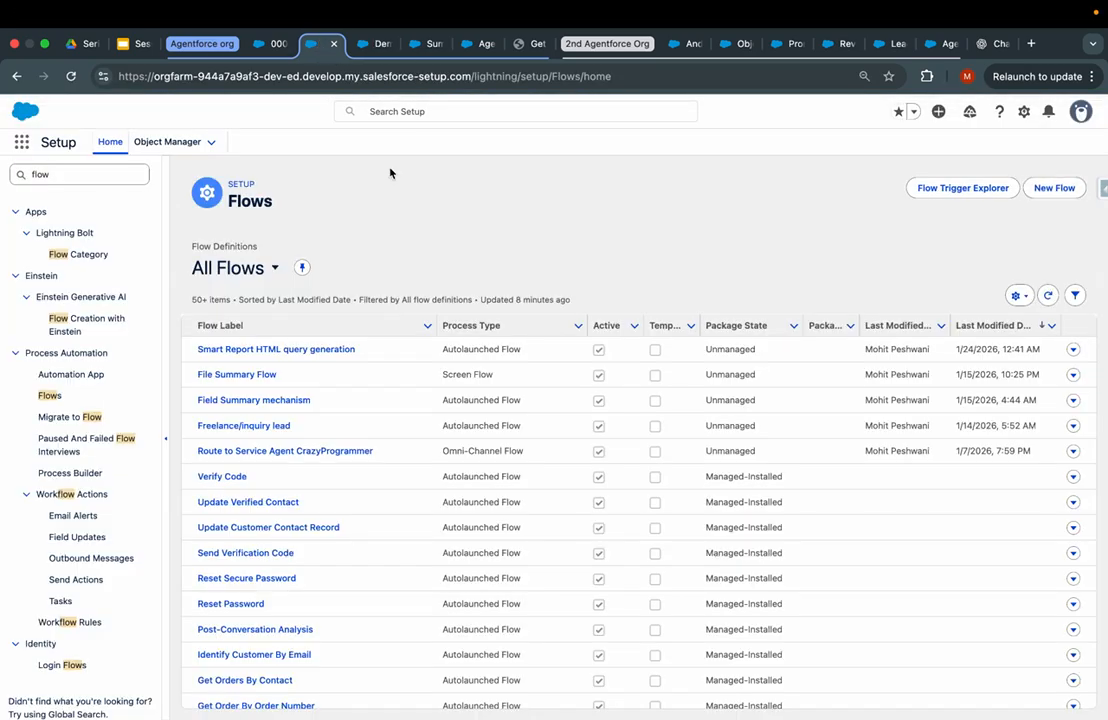
click(377, 48)
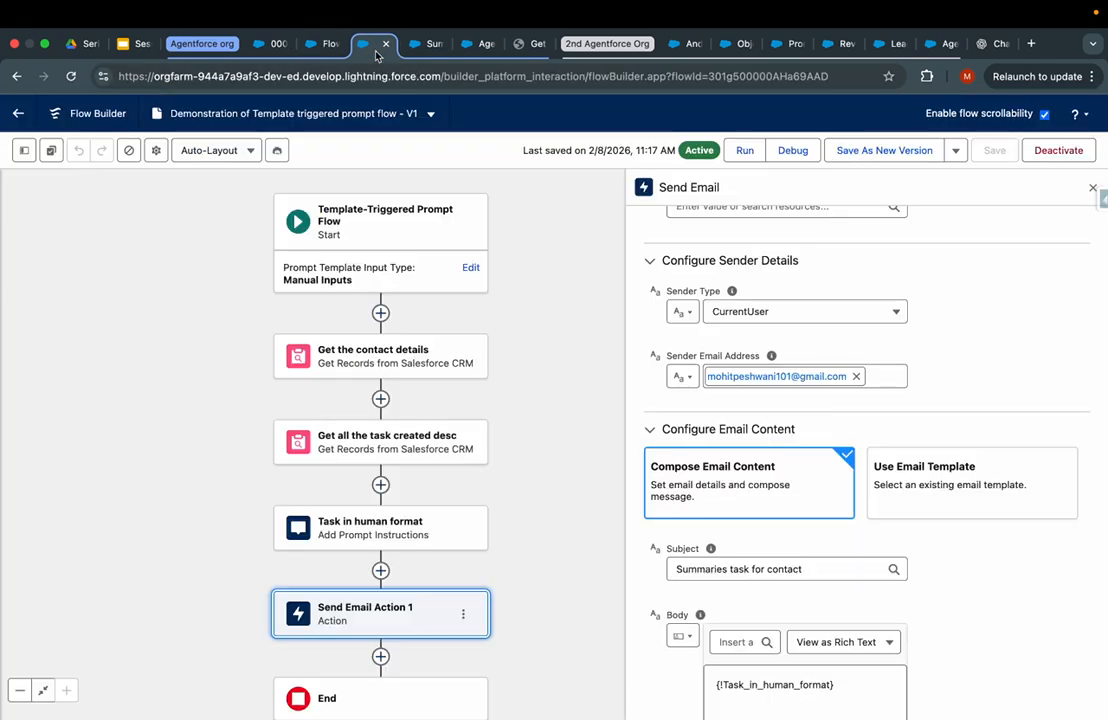
click(430, 50)
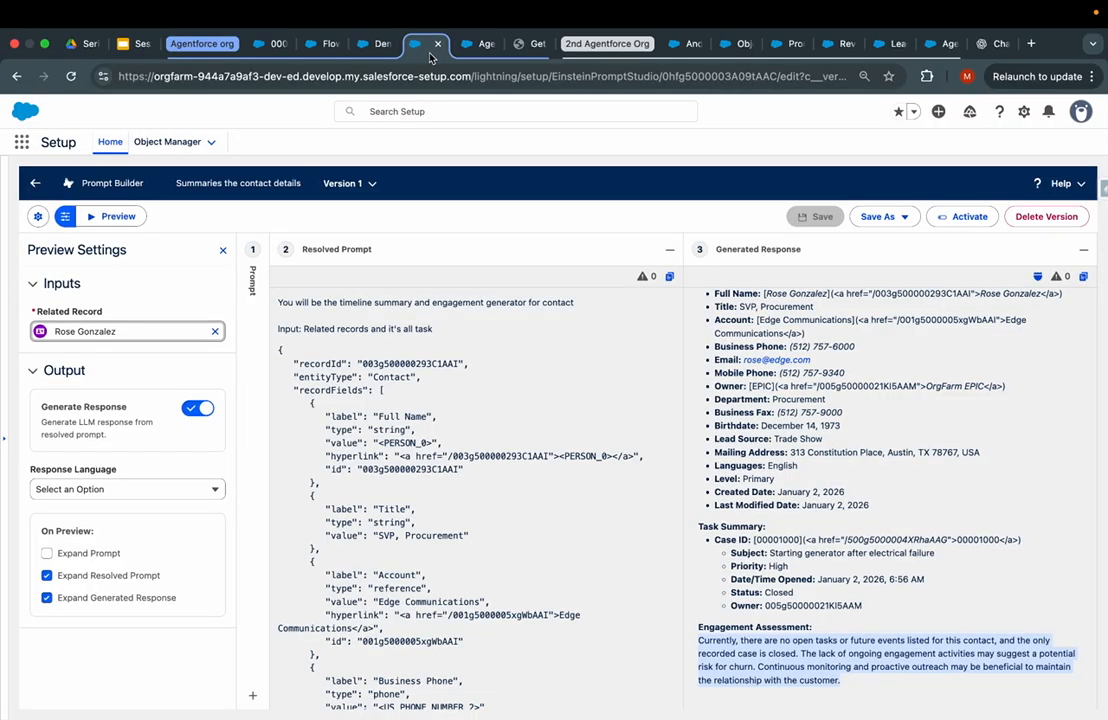
click(334, 48)
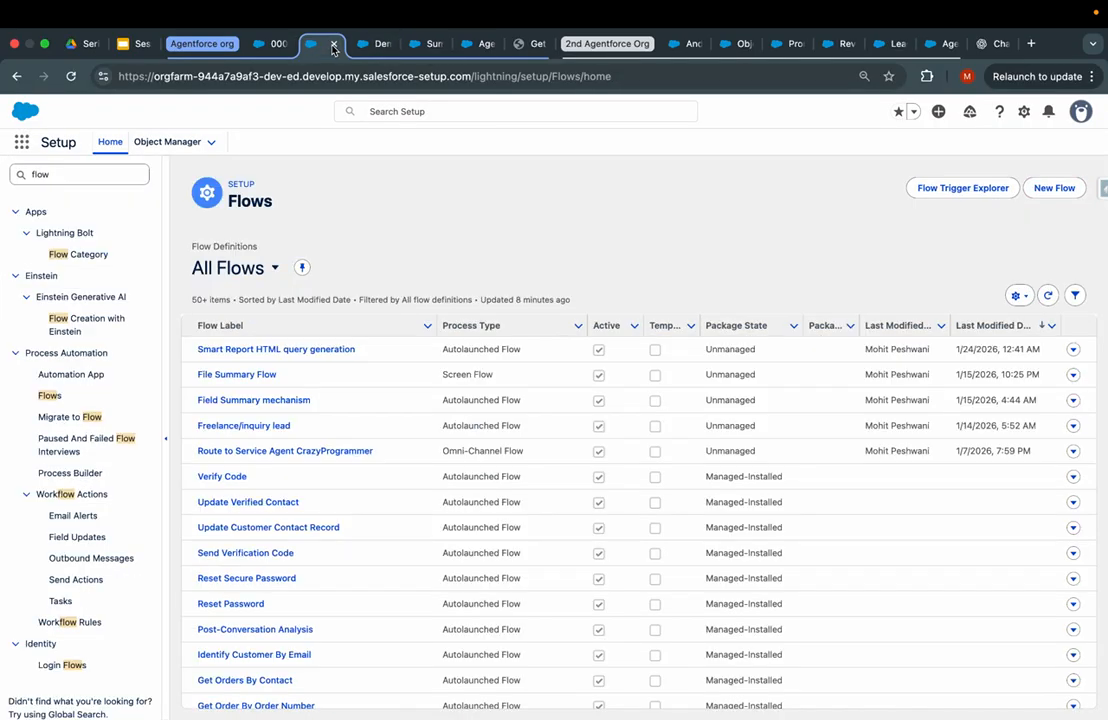
click(374, 46)
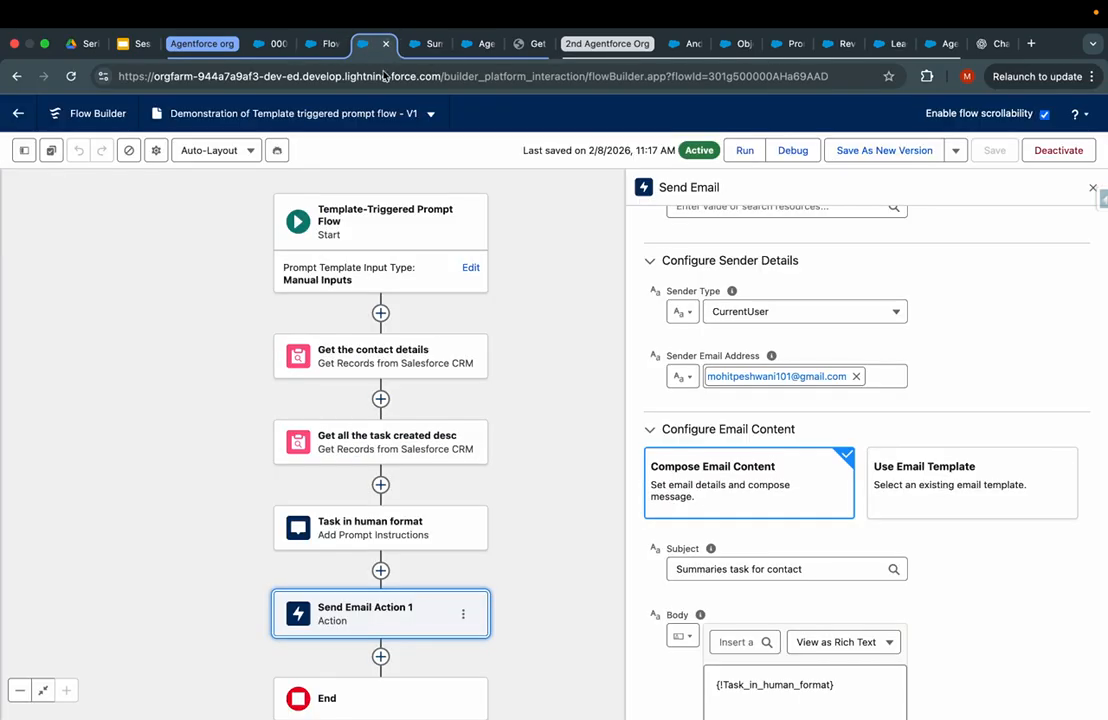
click(325, 44)
click(268, 44)
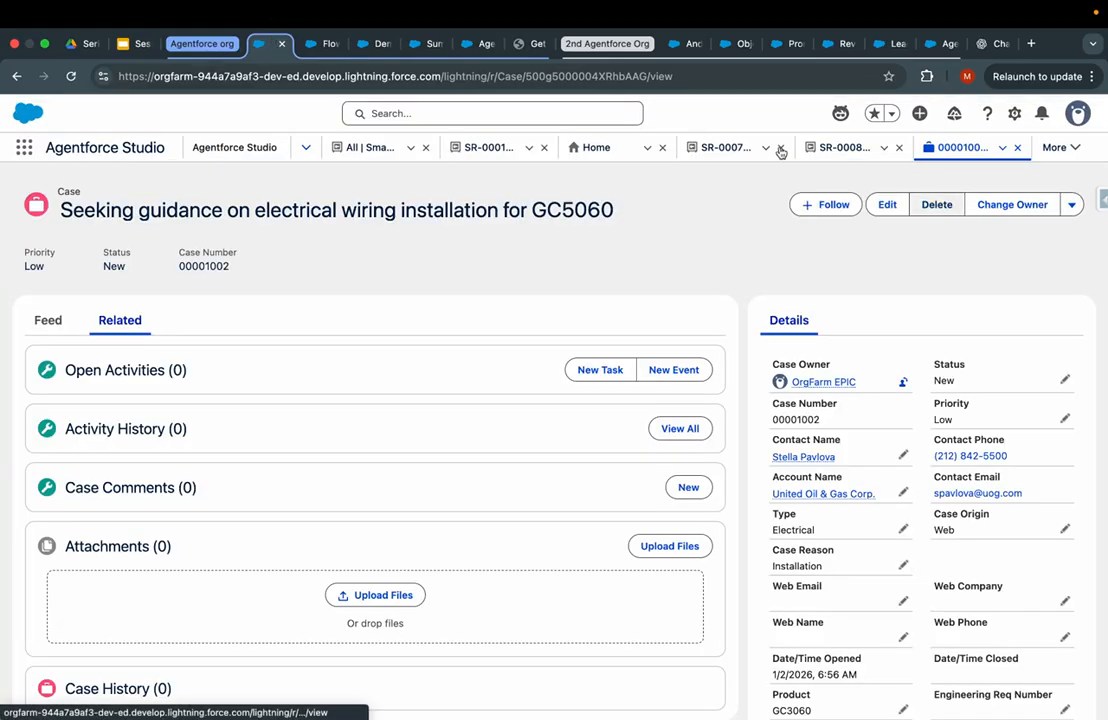
click(364, 44)
click(430, 46)
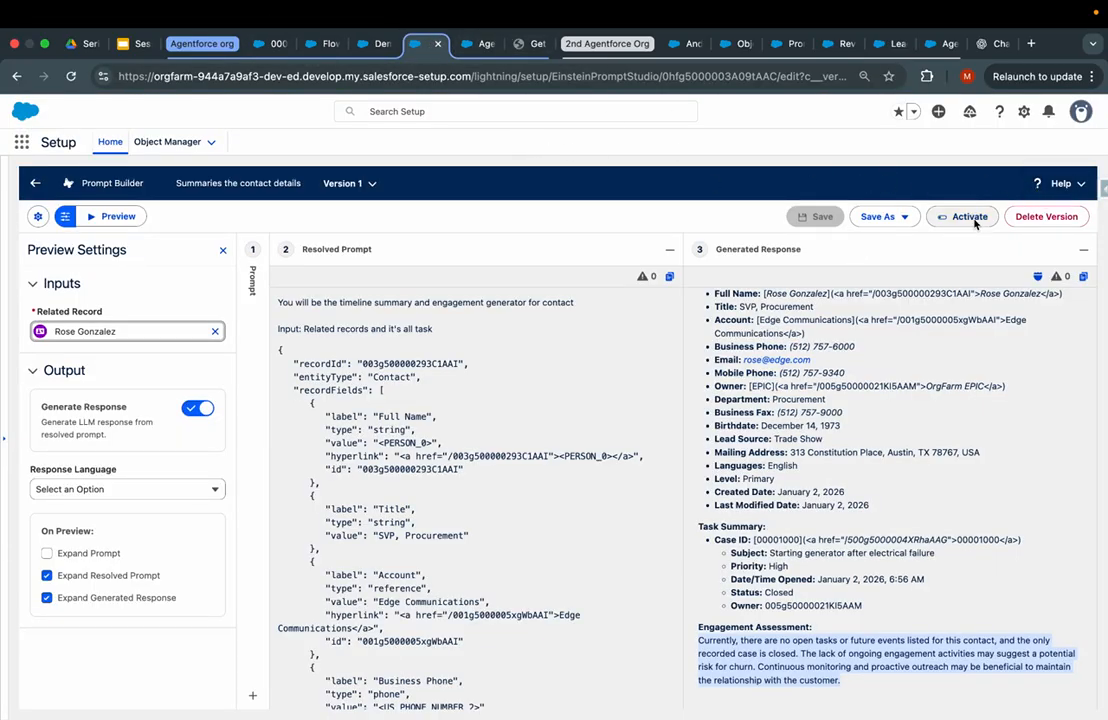
- Activate Version 1 of 'Summaries the contact details' and go back to the case record
click(963, 216)
triple_click(190, 189)
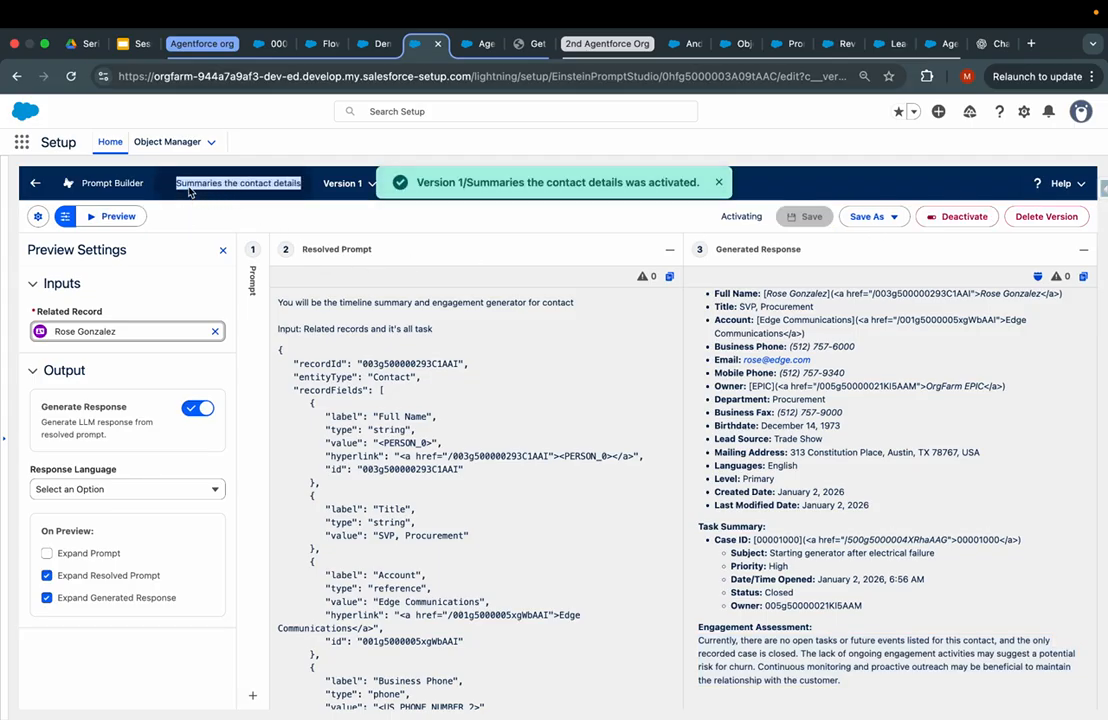
click(328, 237)
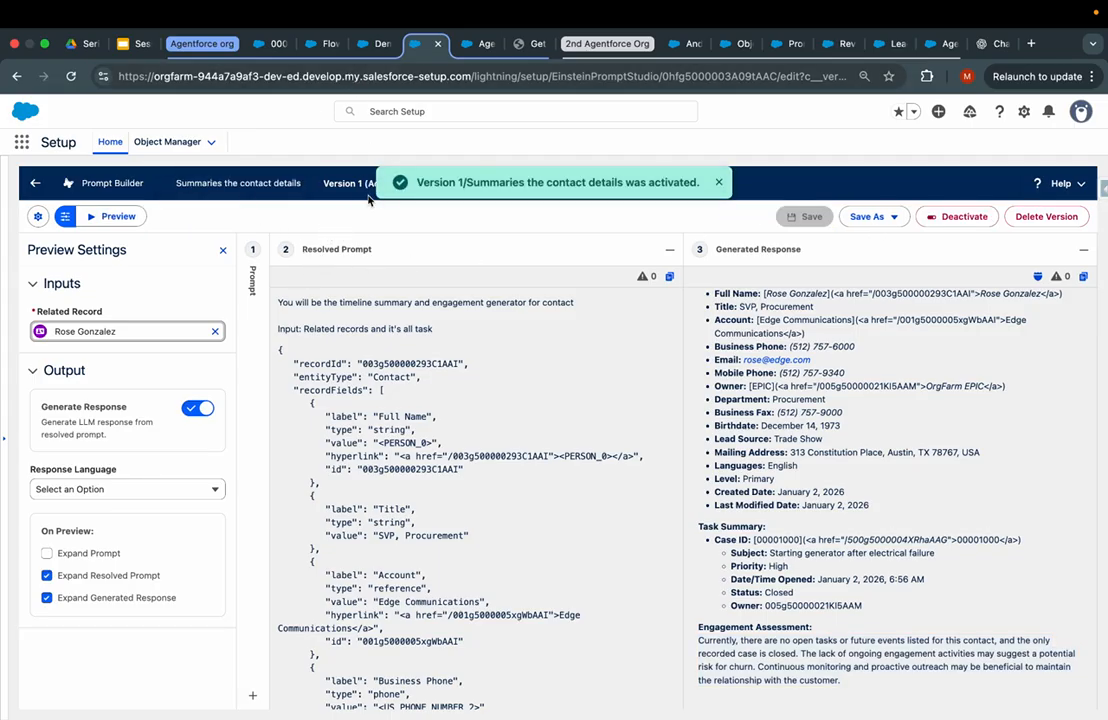
click(716, 183)
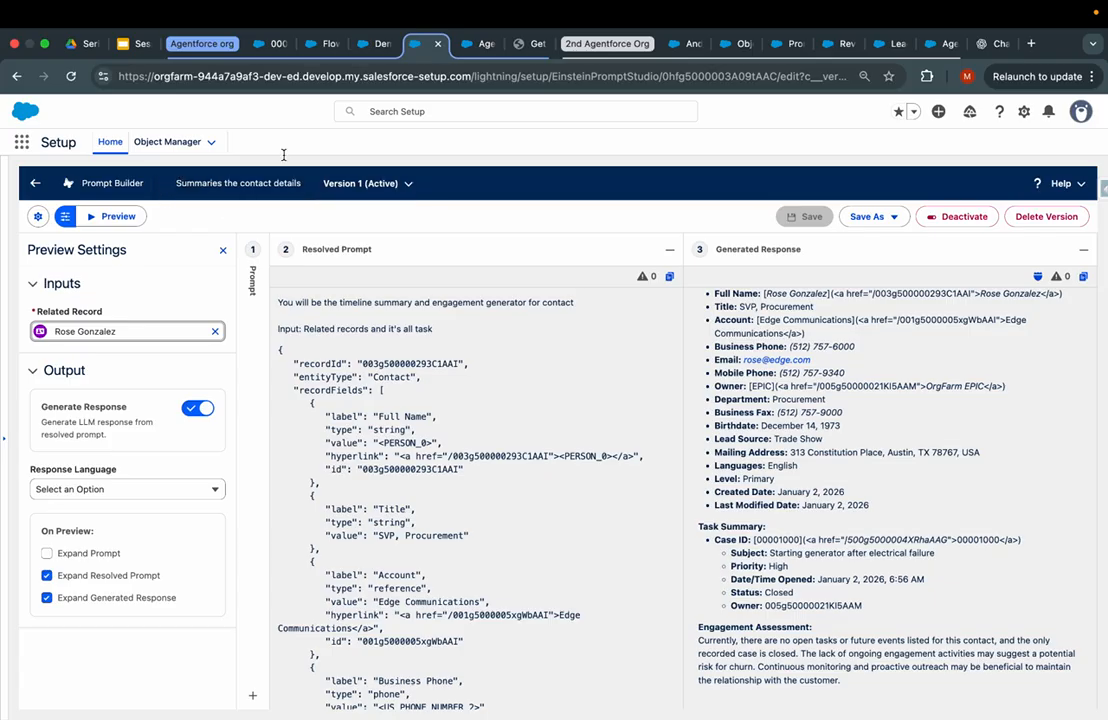
click(325, 43)
click(272, 43)
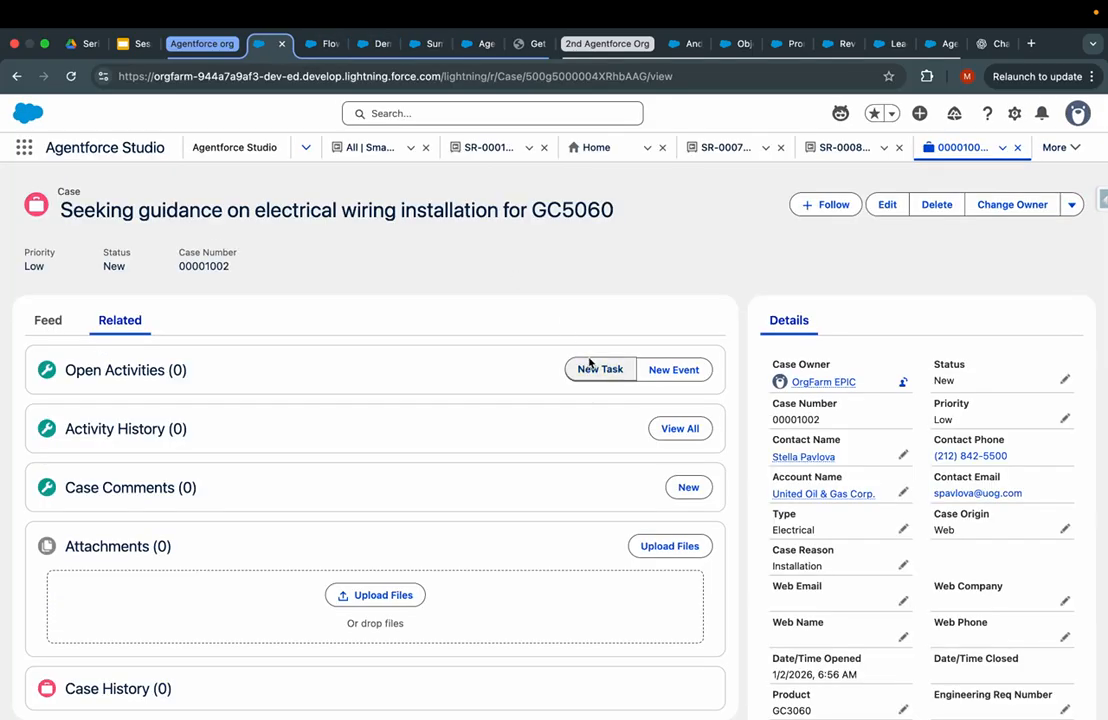
- Open a contact from the Contacts list, show its Details, and choose Edit Page from Setup
click(24, 147)
text(dont)
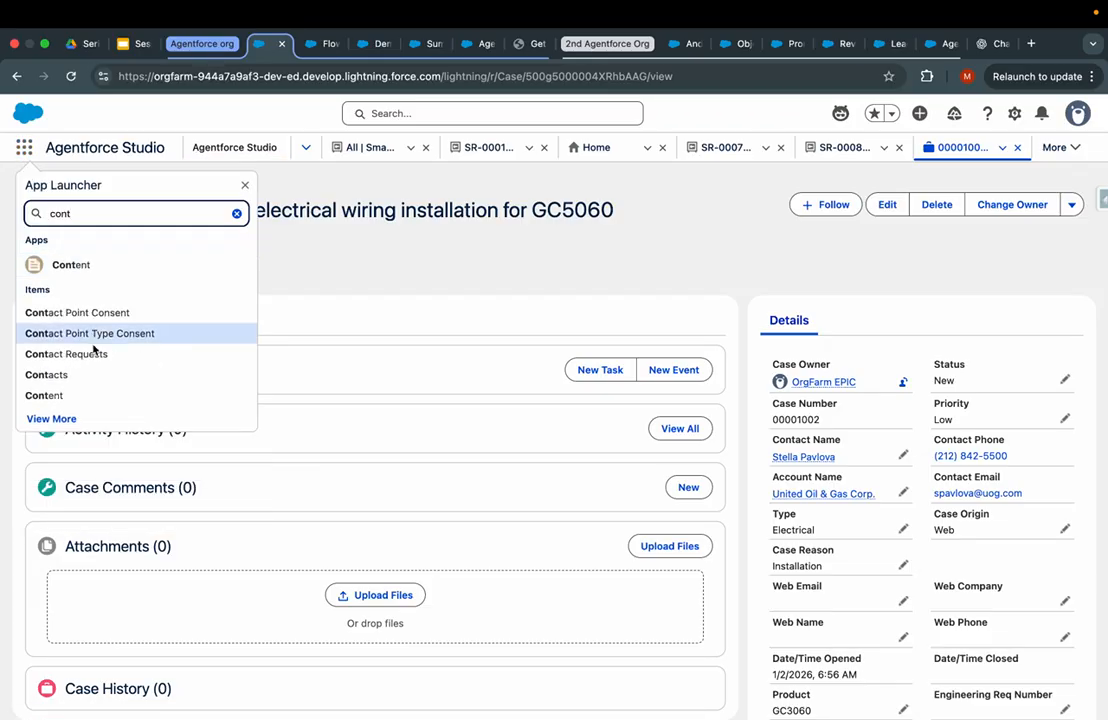
click(77, 378)
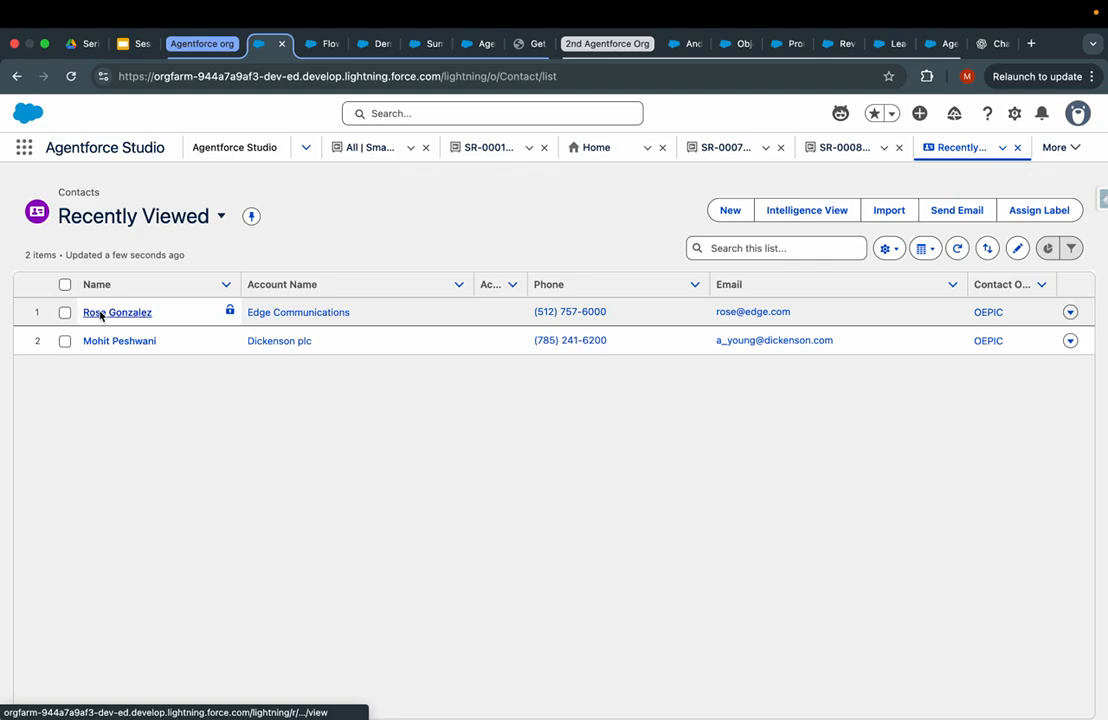
click(101, 313)
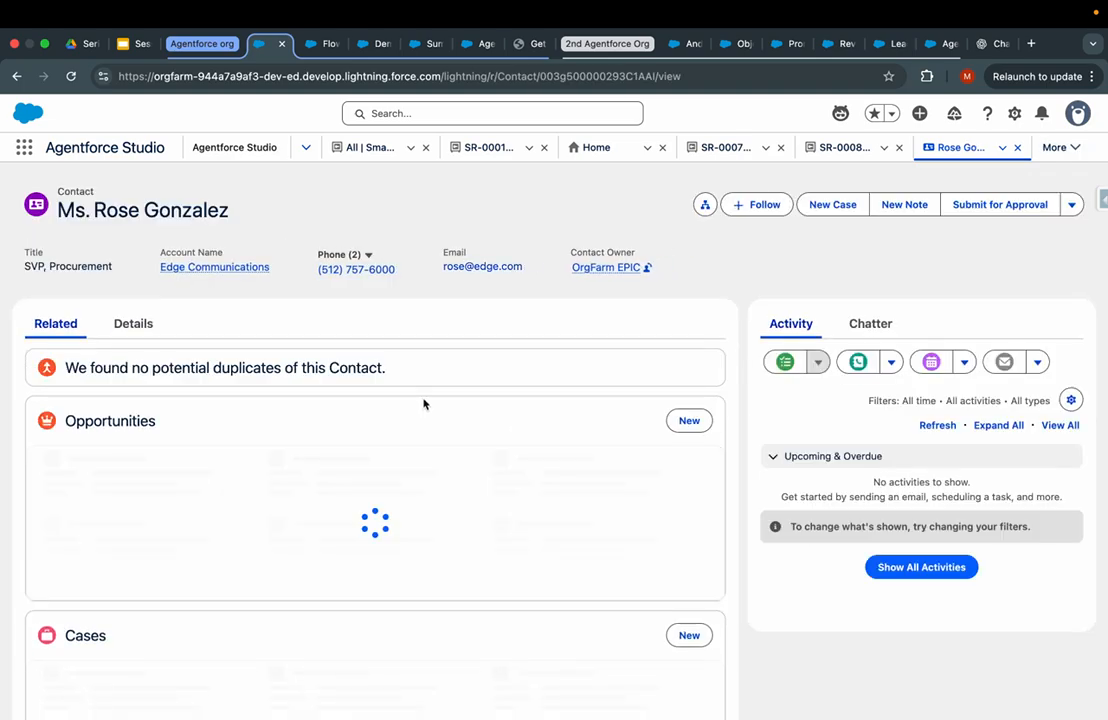
click(142, 325)
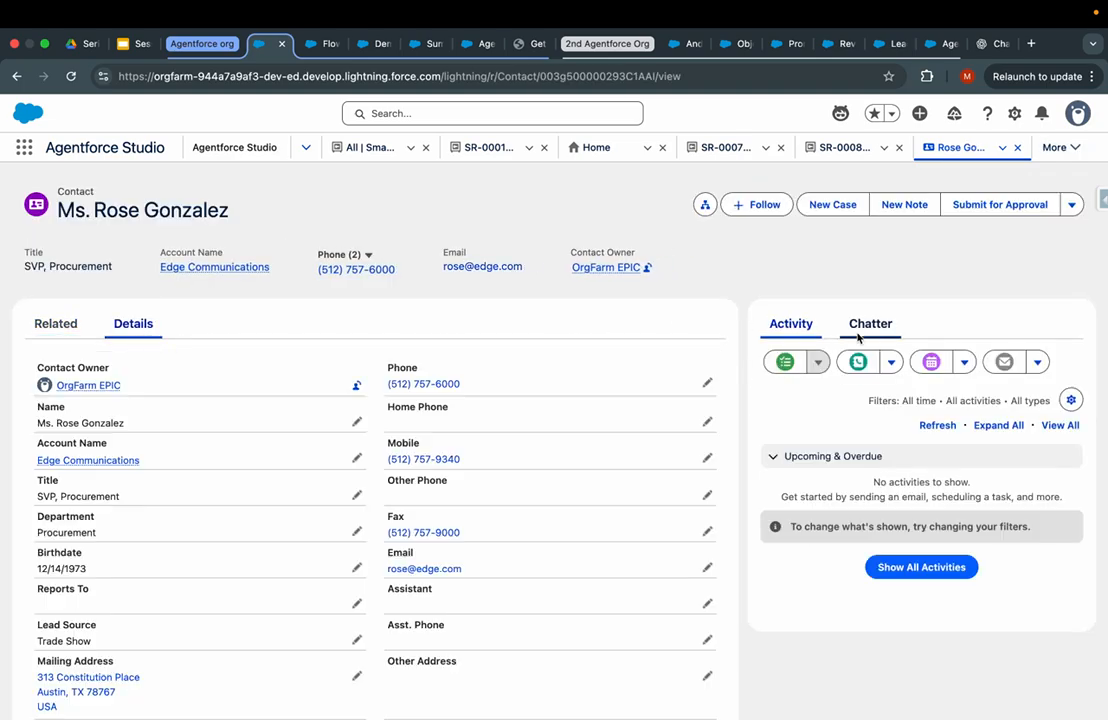
click(1014, 115)
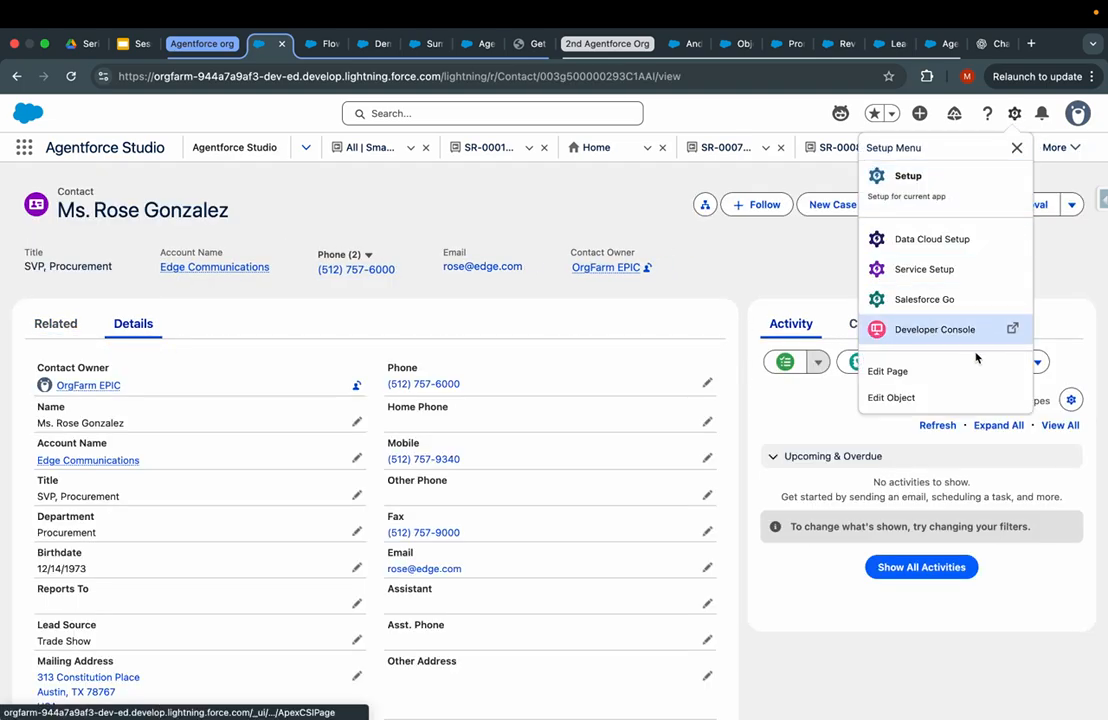
click(918, 380)
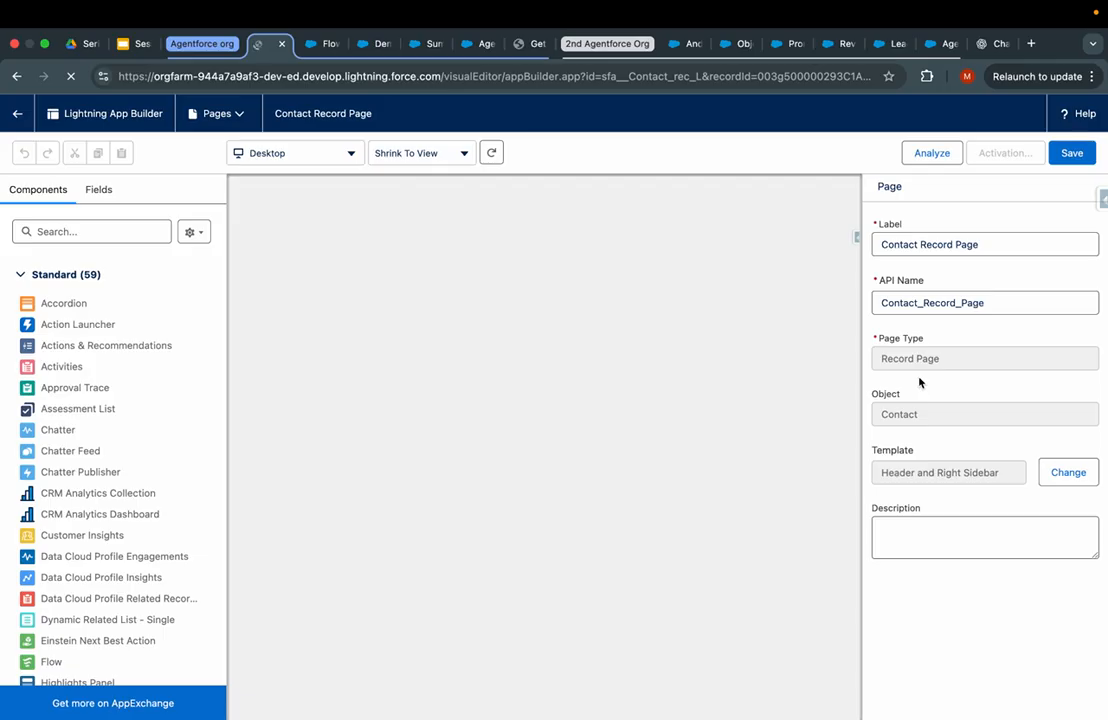
- Place a new Field Section above Activity on the Contact Record Page
click(107, 240)
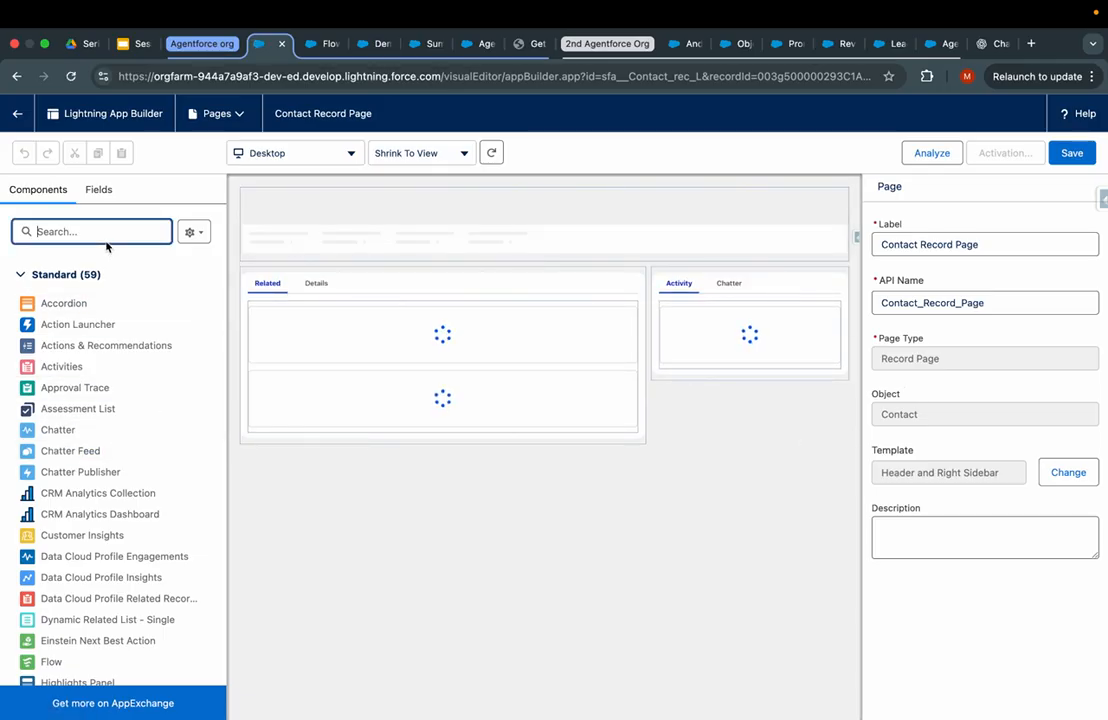
click(100, 192)
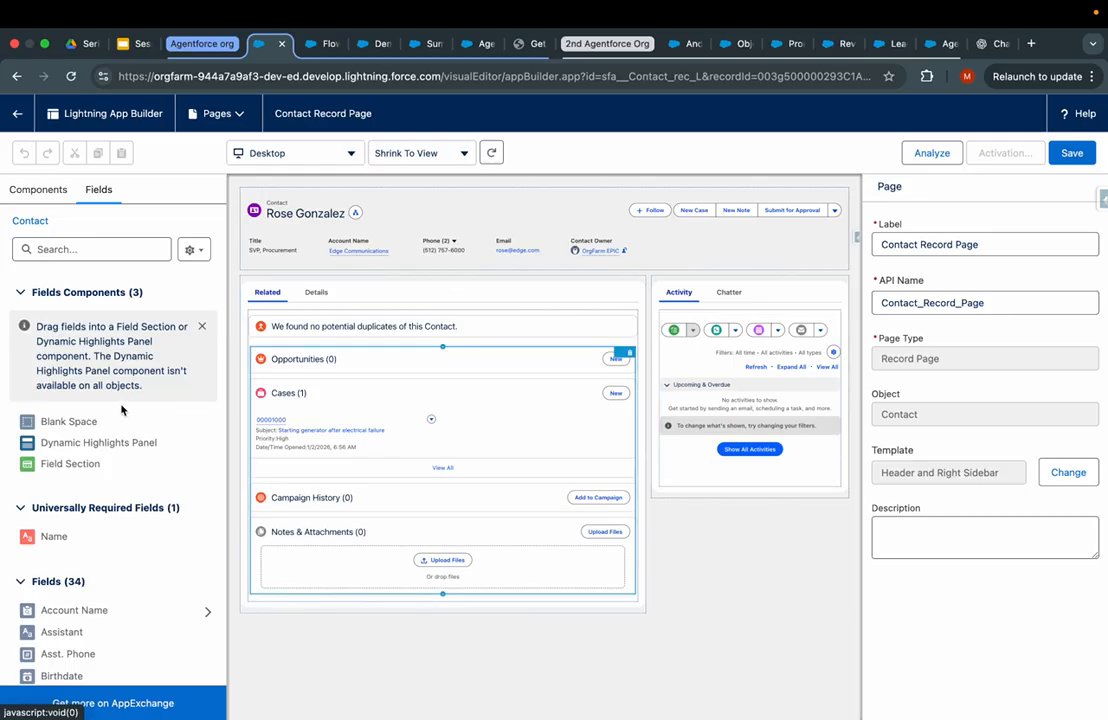
drag(65, 464, 692, 290)
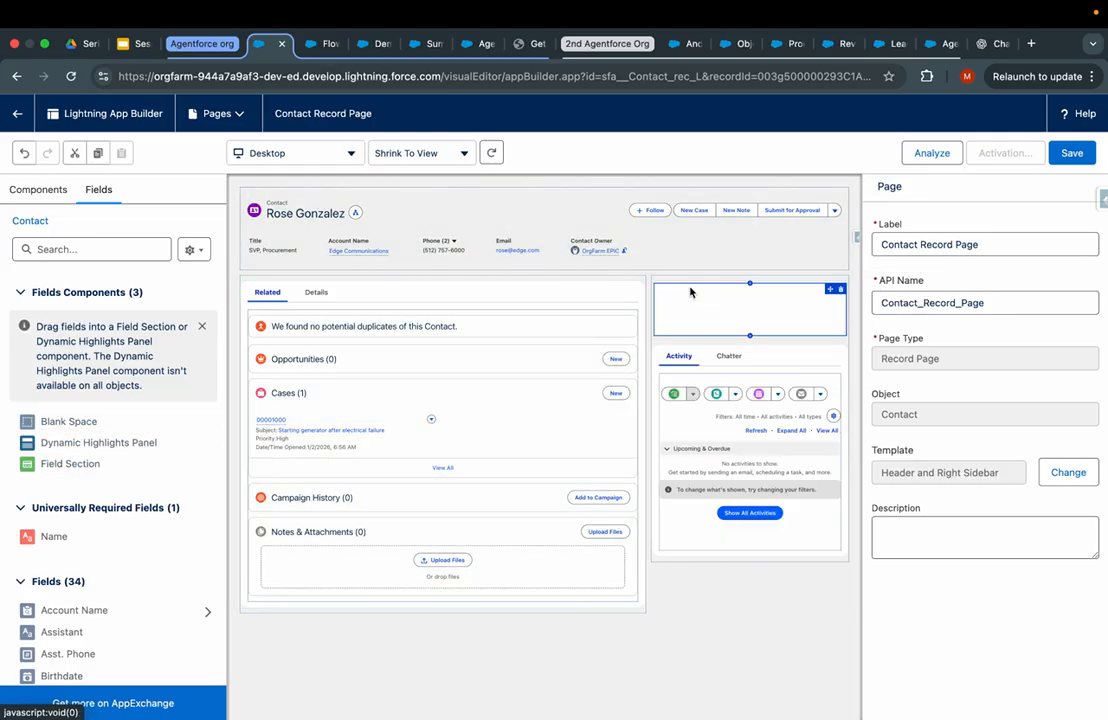
click(316, 292)
click(371, 427)
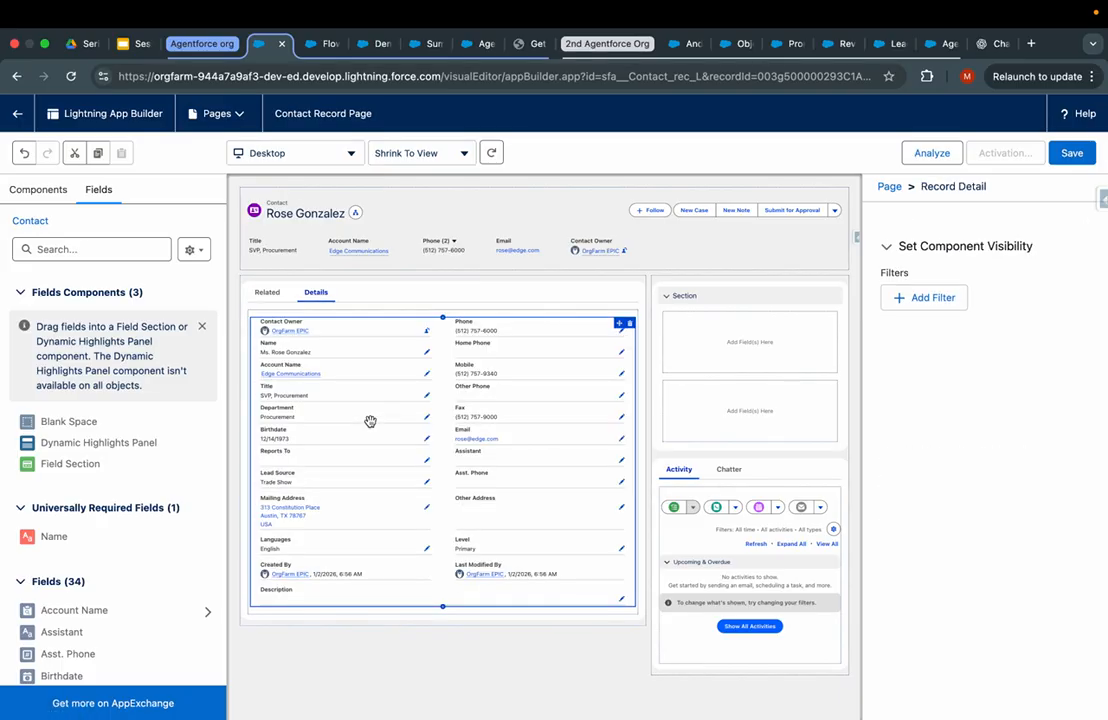
click(681, 347)
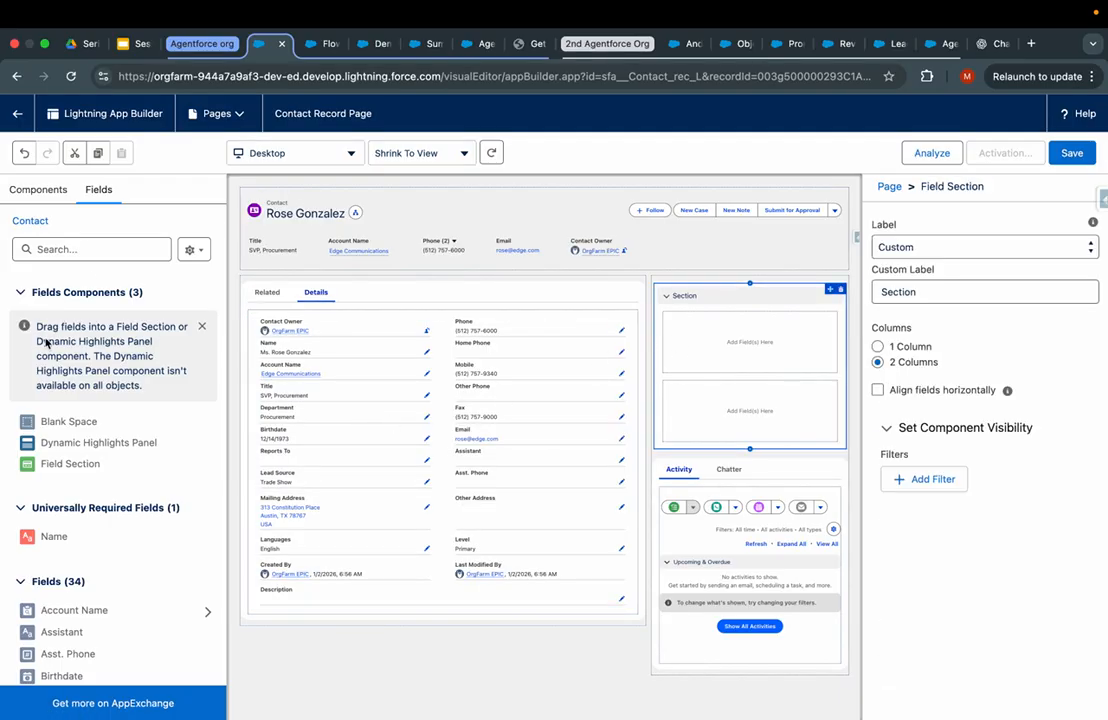
- Search fields for 'de' and put Description in the section's first column
click(100, 249)
text(de)
drag(52, 524, 696, 352)
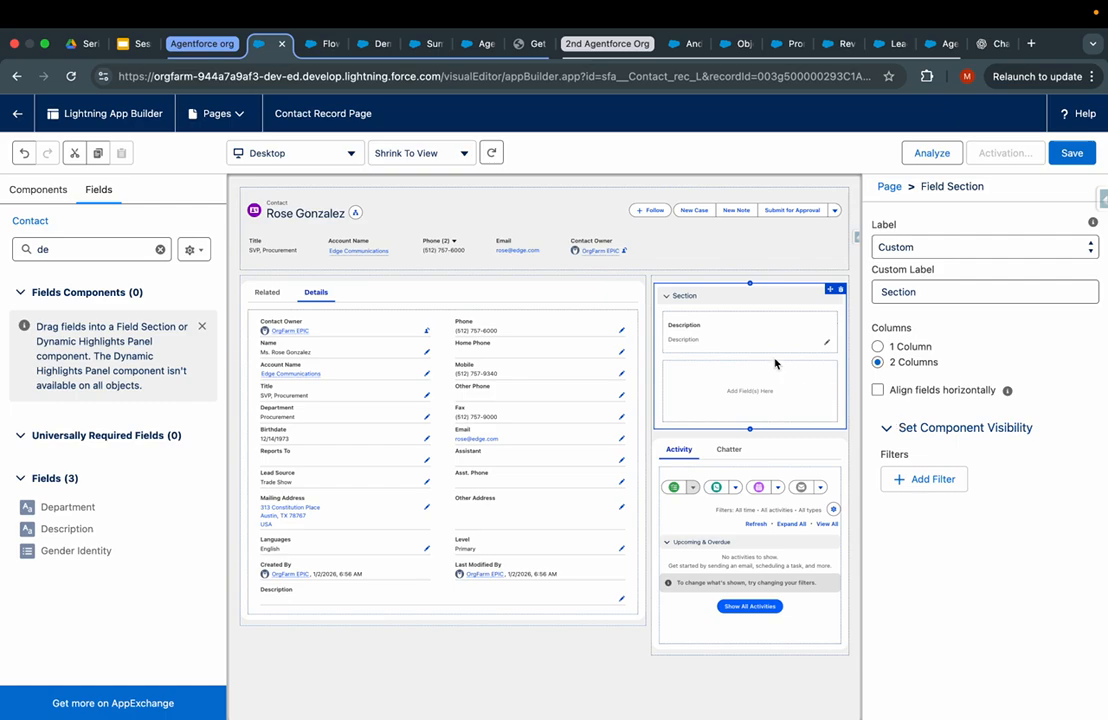
click(750, 391)
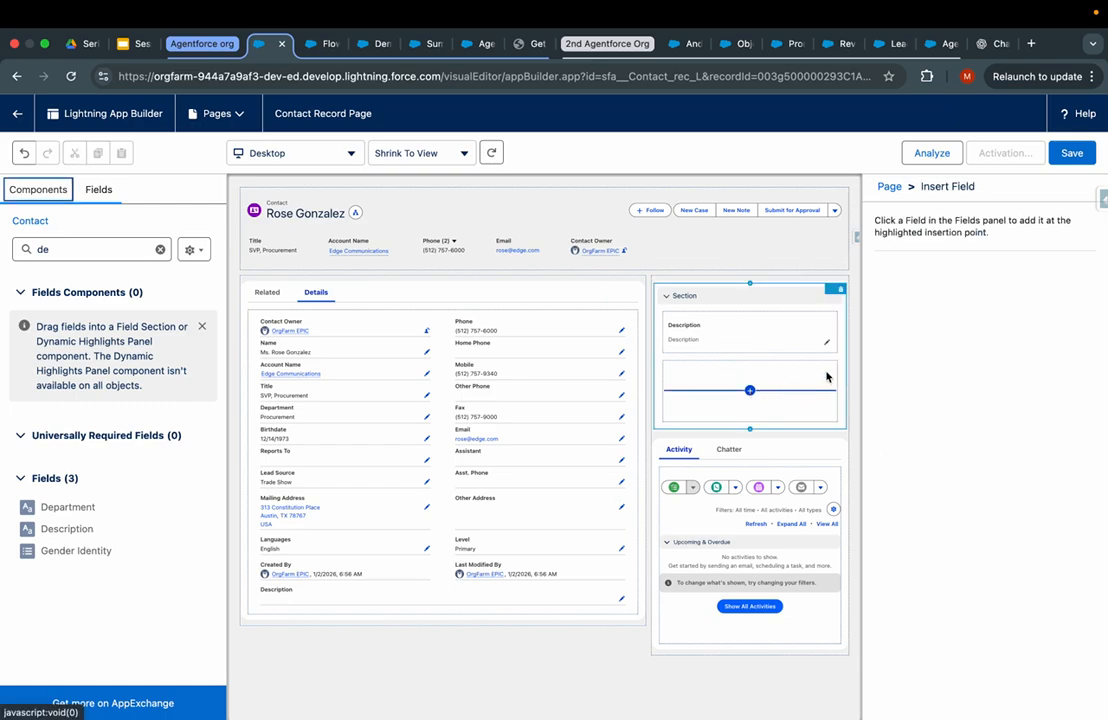
click(802, 402)
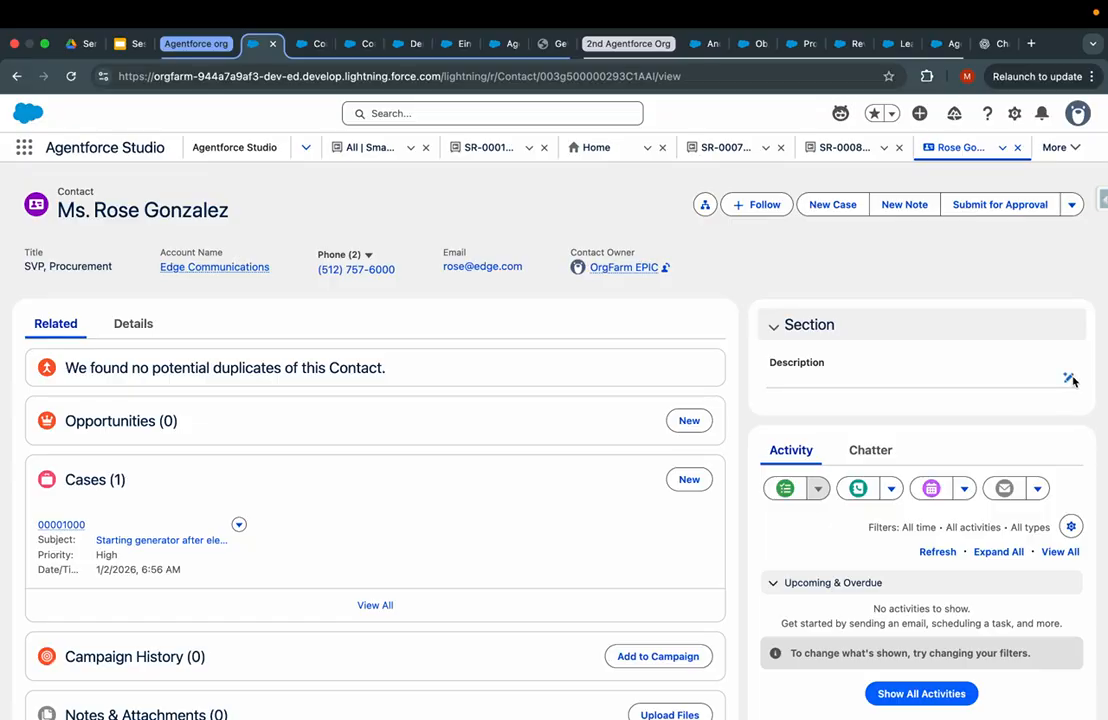
- Have Einstein generate the contact, task and engagement summary and insert it into Description
click(1070, 379)
click(1056, 396)
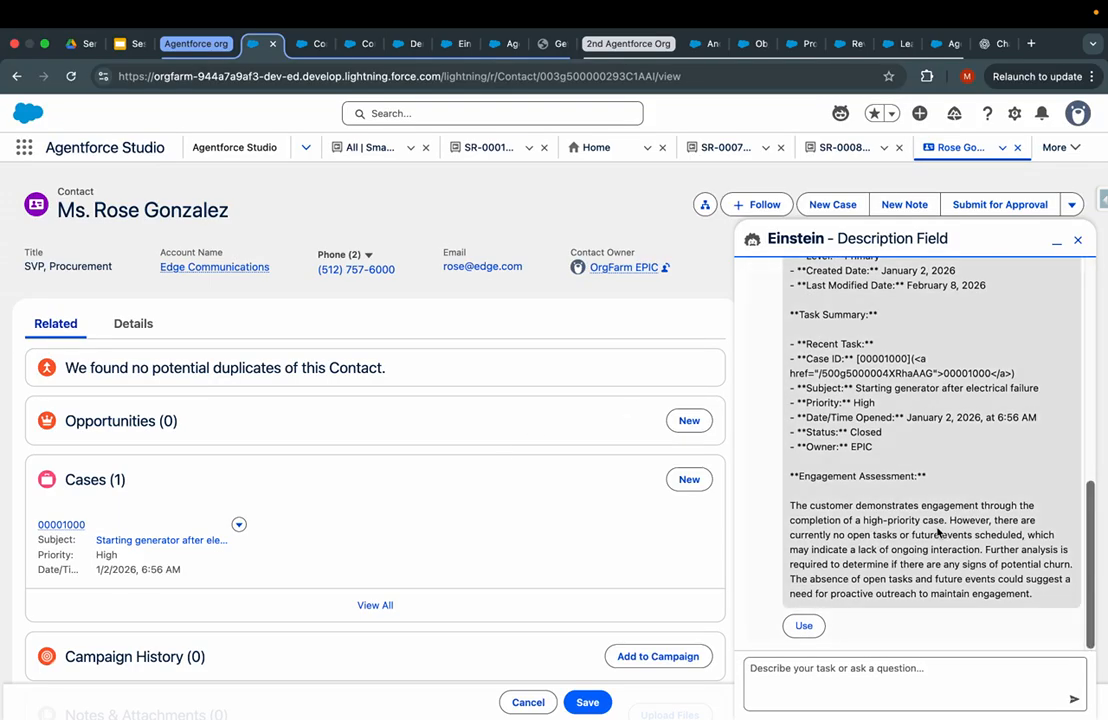
click(808, 625)
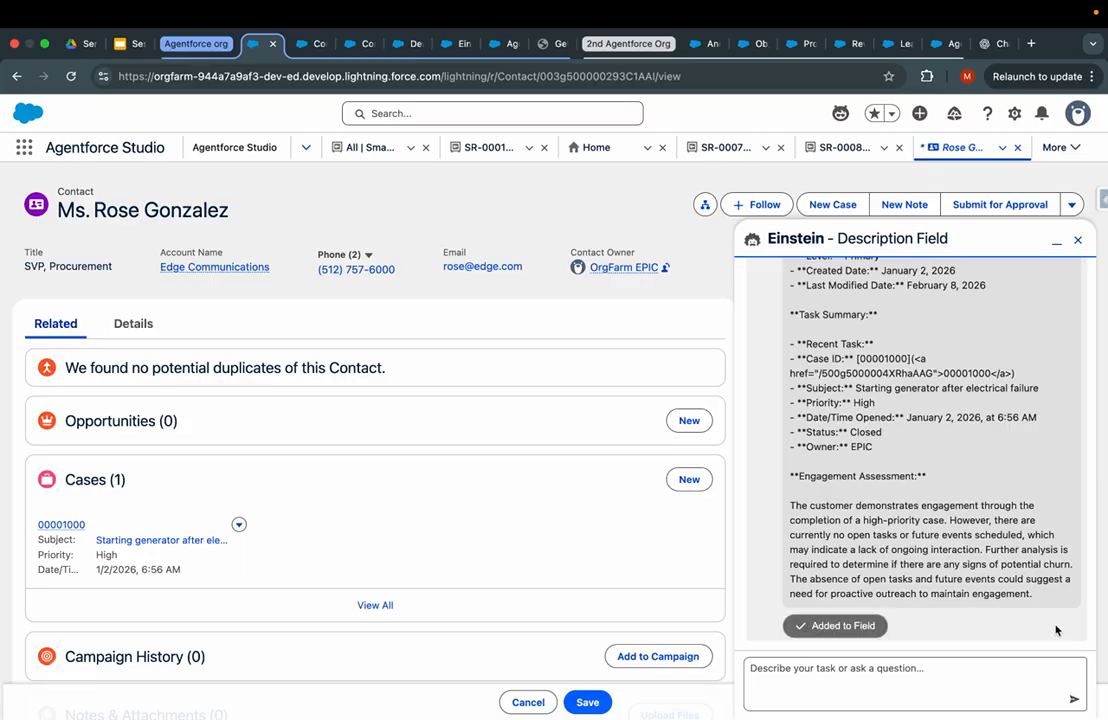
click(941, 680)
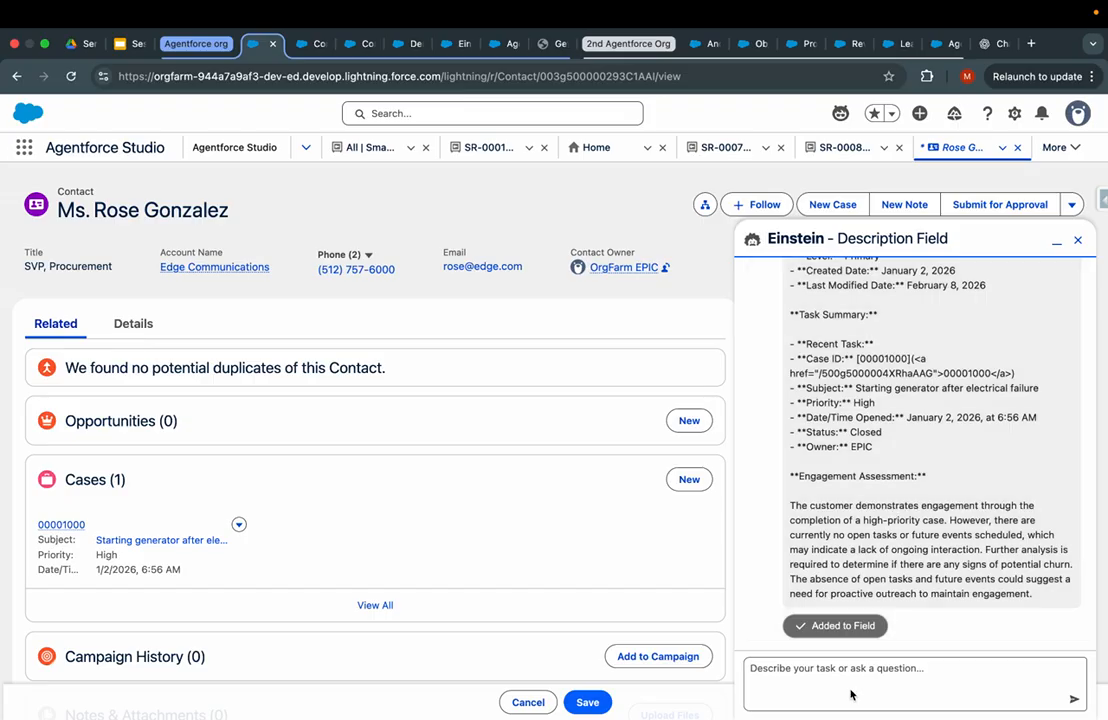
- Ask Einstein 'what should next action' for this contact and read its recommendations
text(is en)
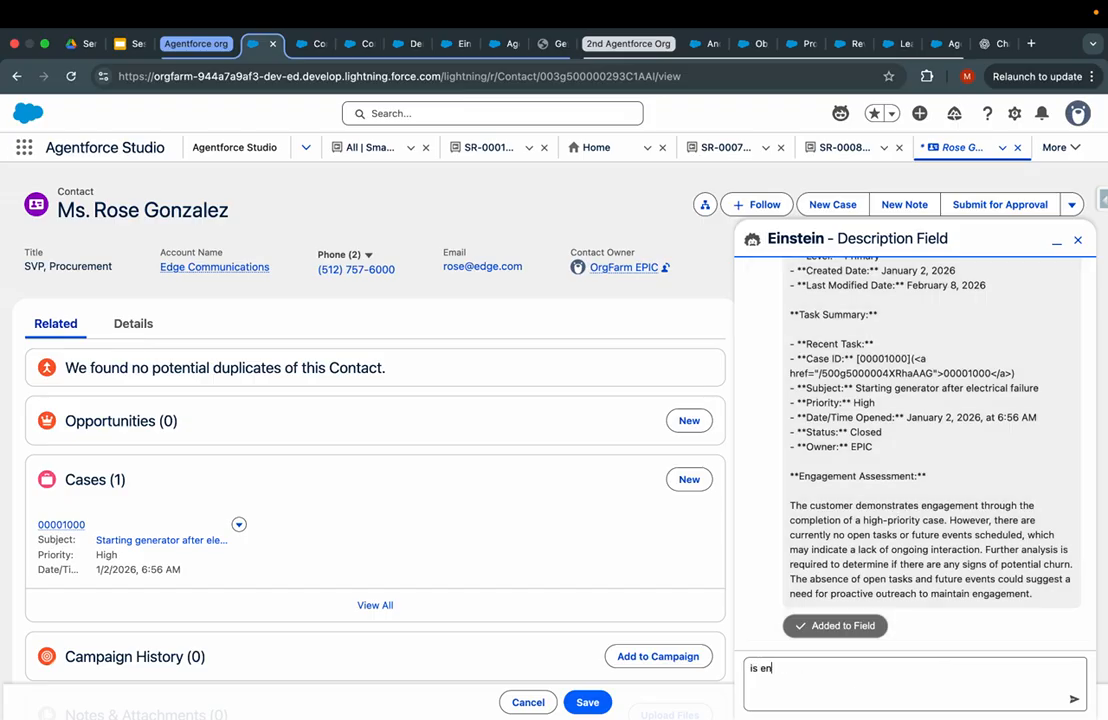
key(BackSpace)
key(BackSpace)
key(BackSpace)
key(BackSpace)
key(BackSpace)
key(BackSpace)
key(BackSpace)
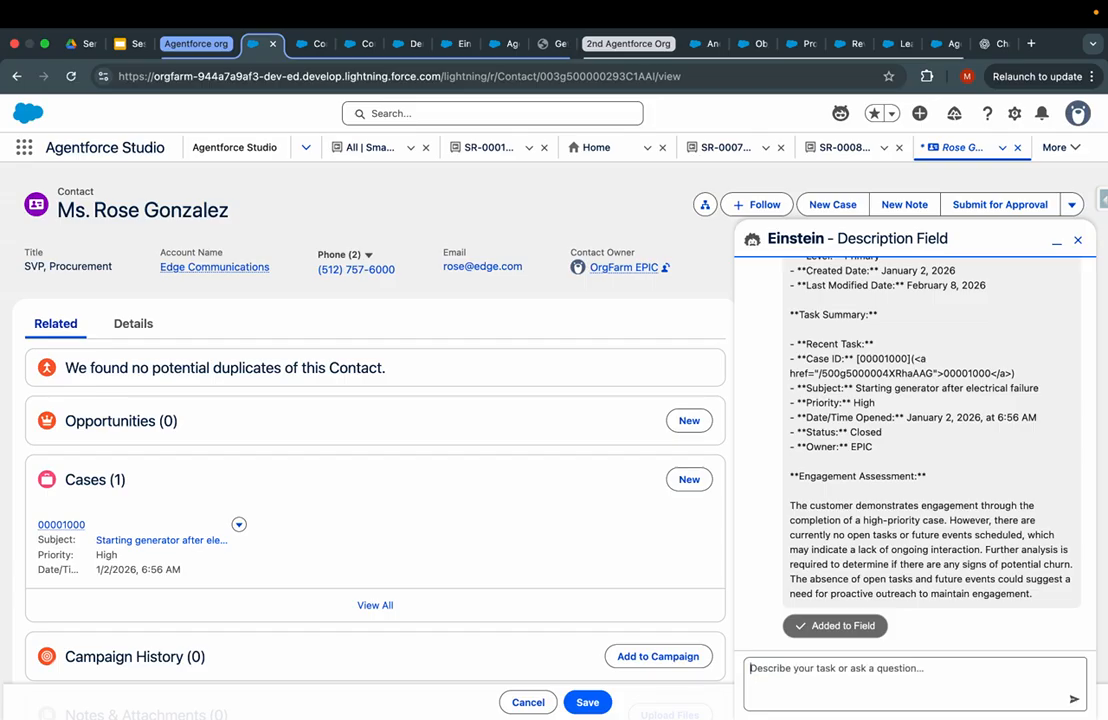
text(what should next action)
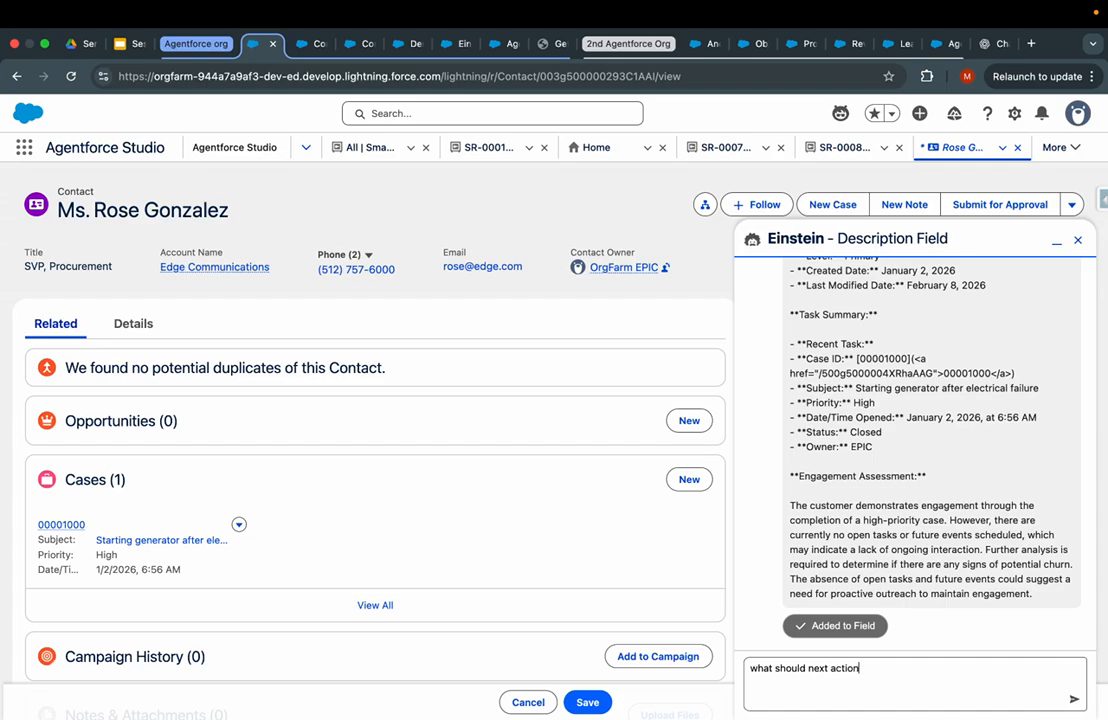
key(Return)
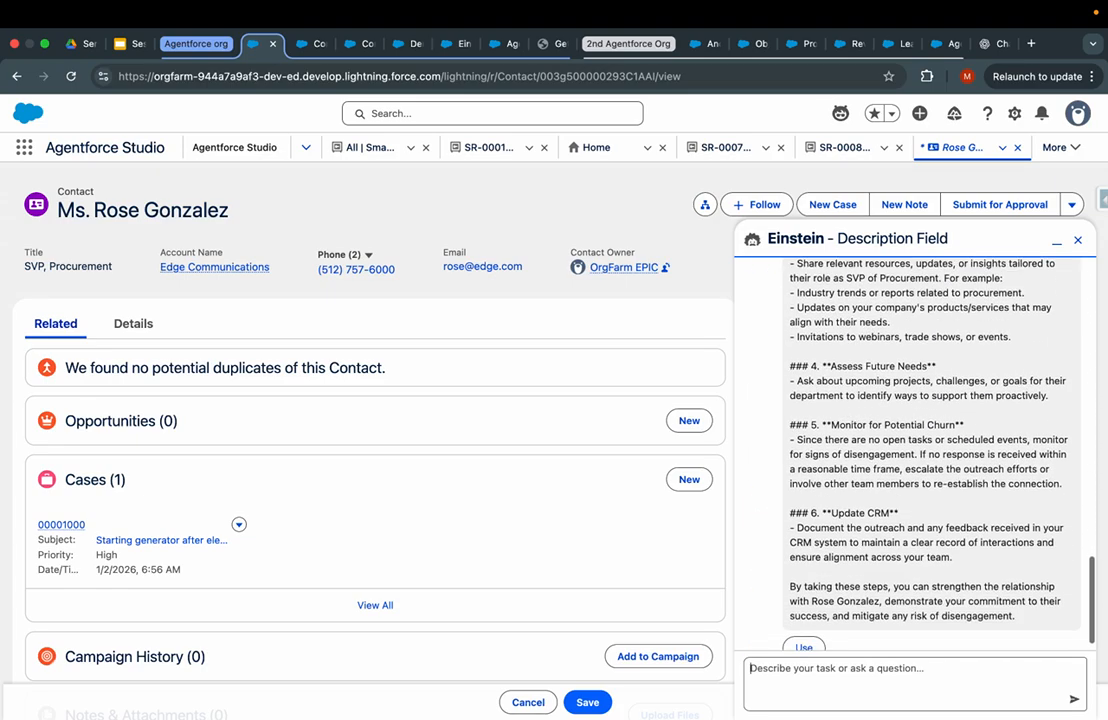
scroll(977, 500, up, 10)
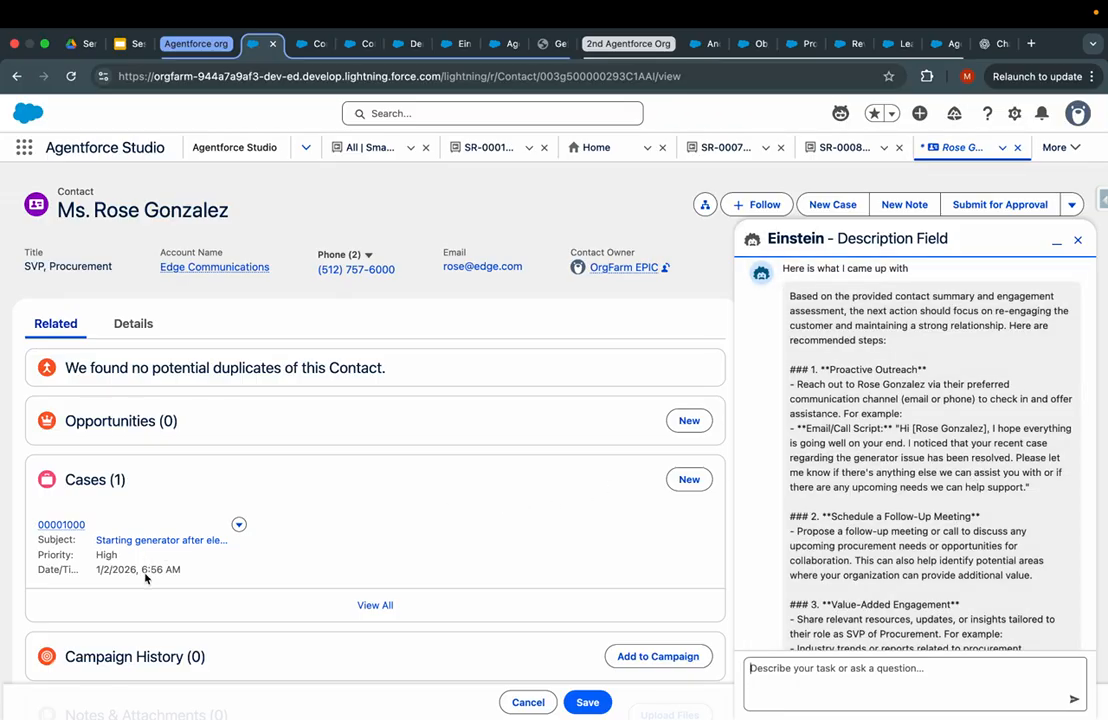
- Close the Einstein panel and save the generated summary in the contact's Description
click(1077, 244)
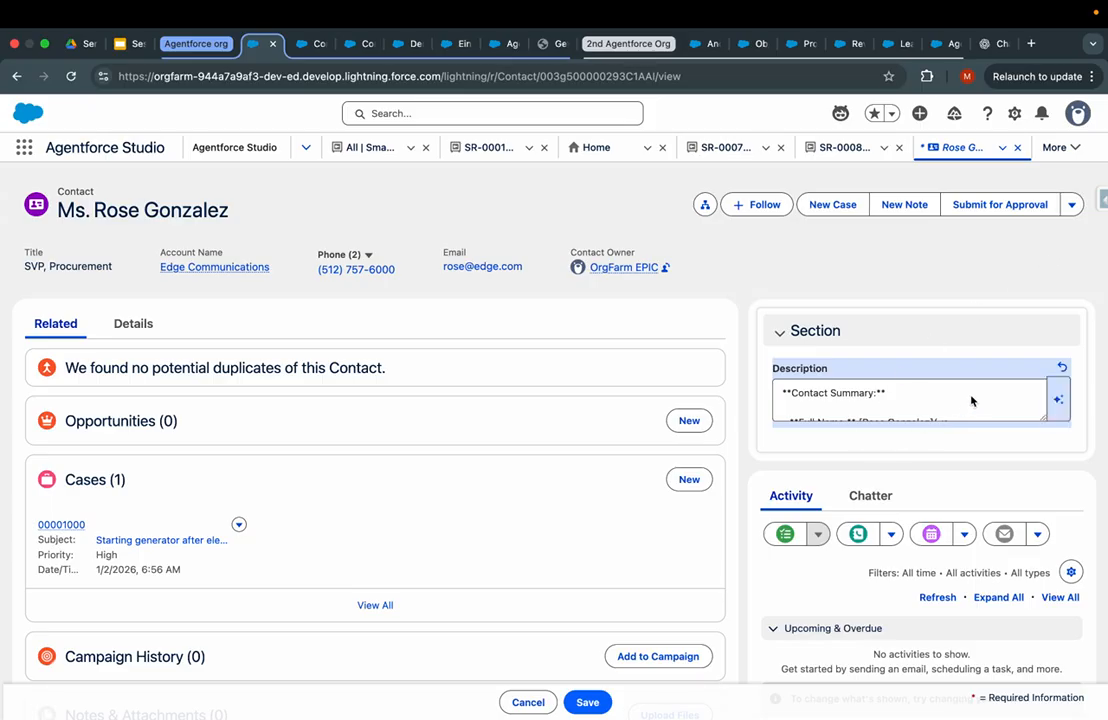
click(590, 703)
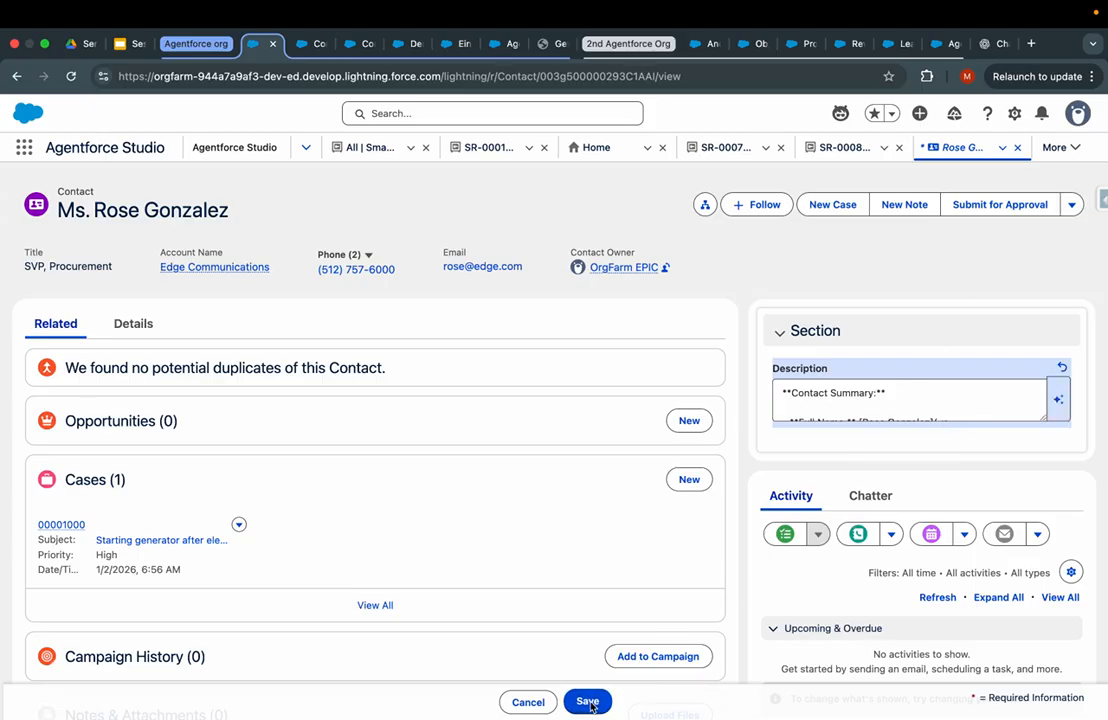
scroll(915, 436, down, 5)
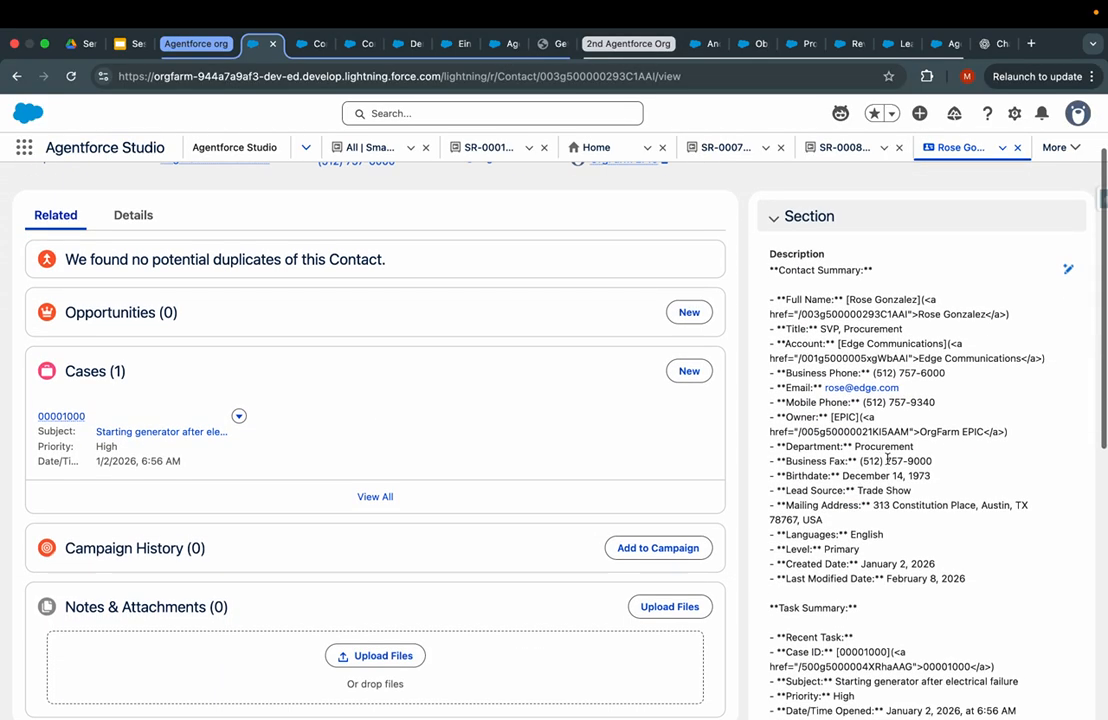
scroll(887, 463, down, 3)
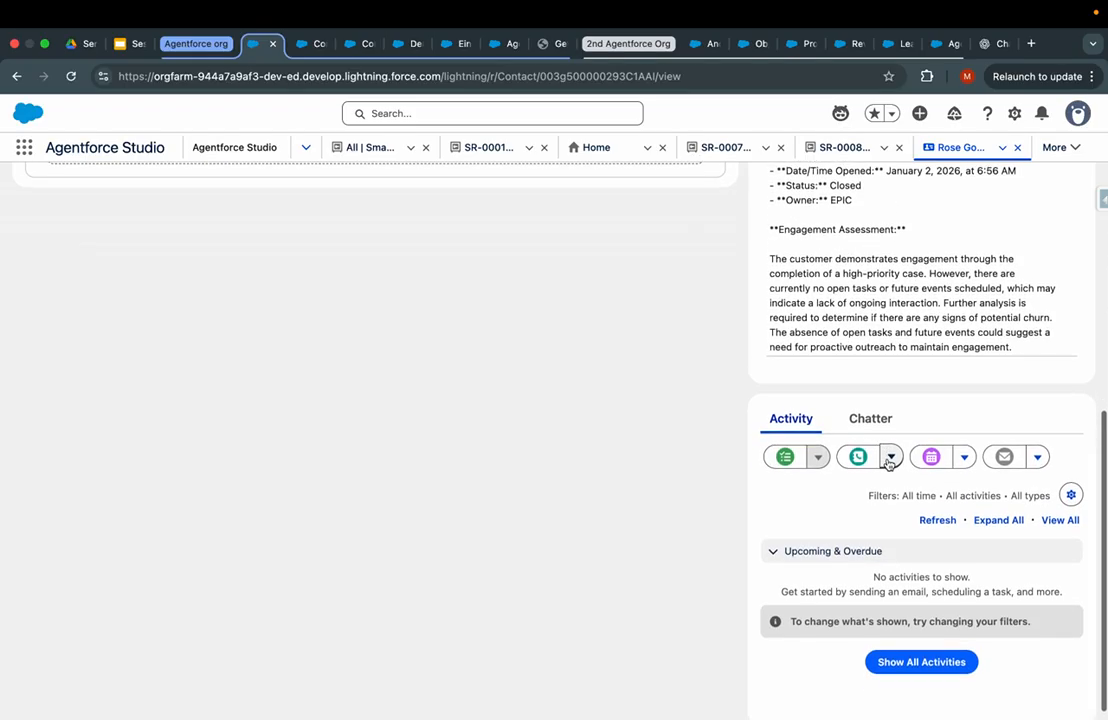
scroll(915, 396, up, 10)
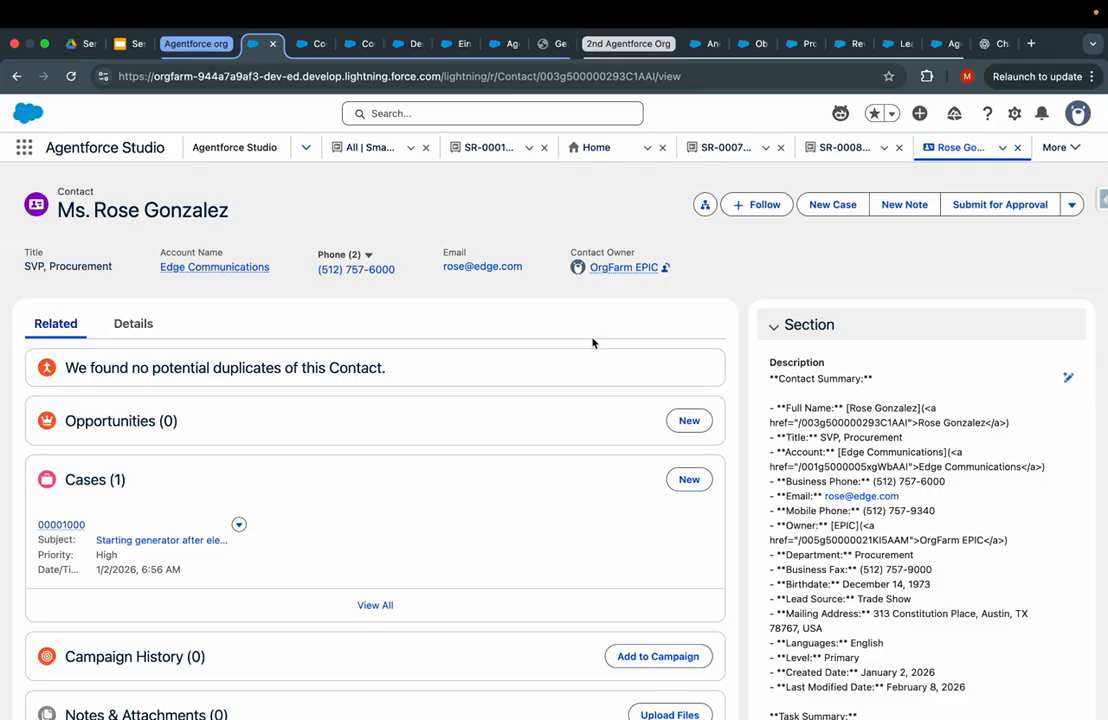
click(407, 52)
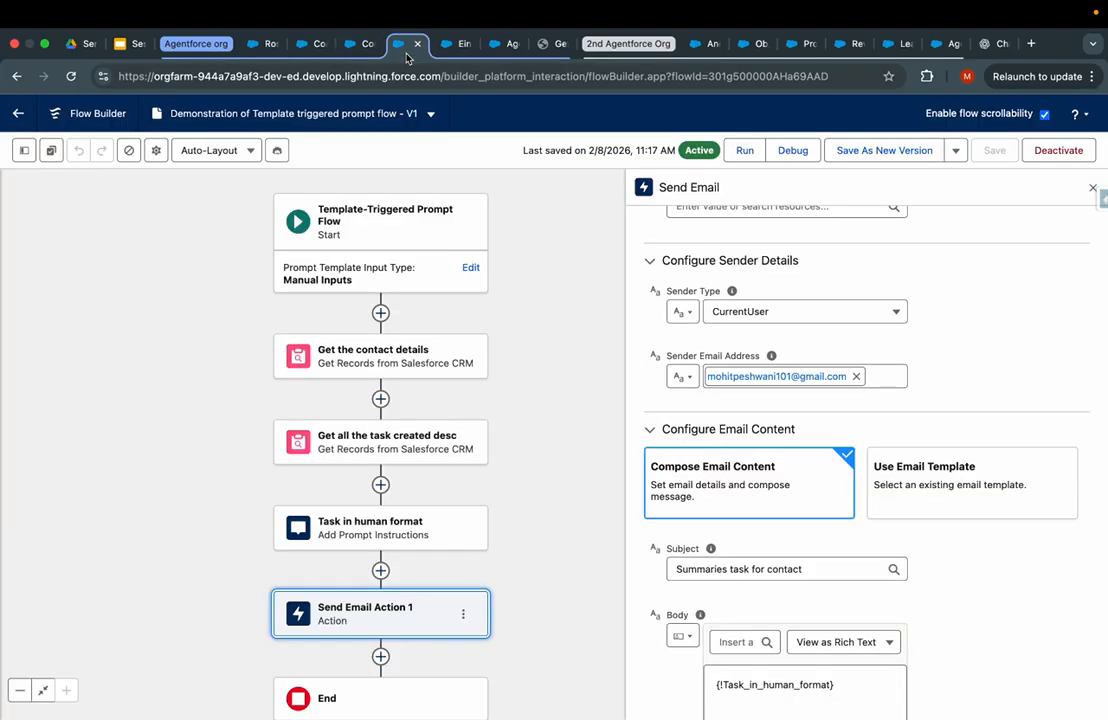
- Cycle through the Contact fields, Flow Builder and Einstein Audit tabs, ending on Contact fields setup
click(357, 47)
click(315, 45)
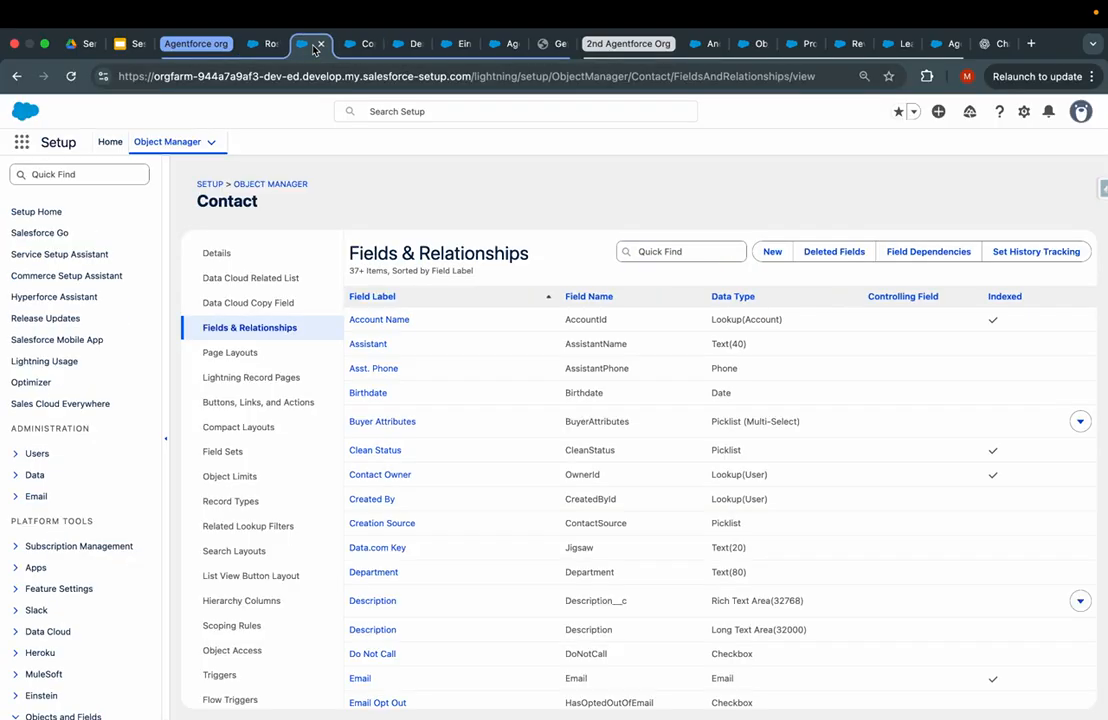
click(422, 48)
click(461, 45)
click(363, 45)
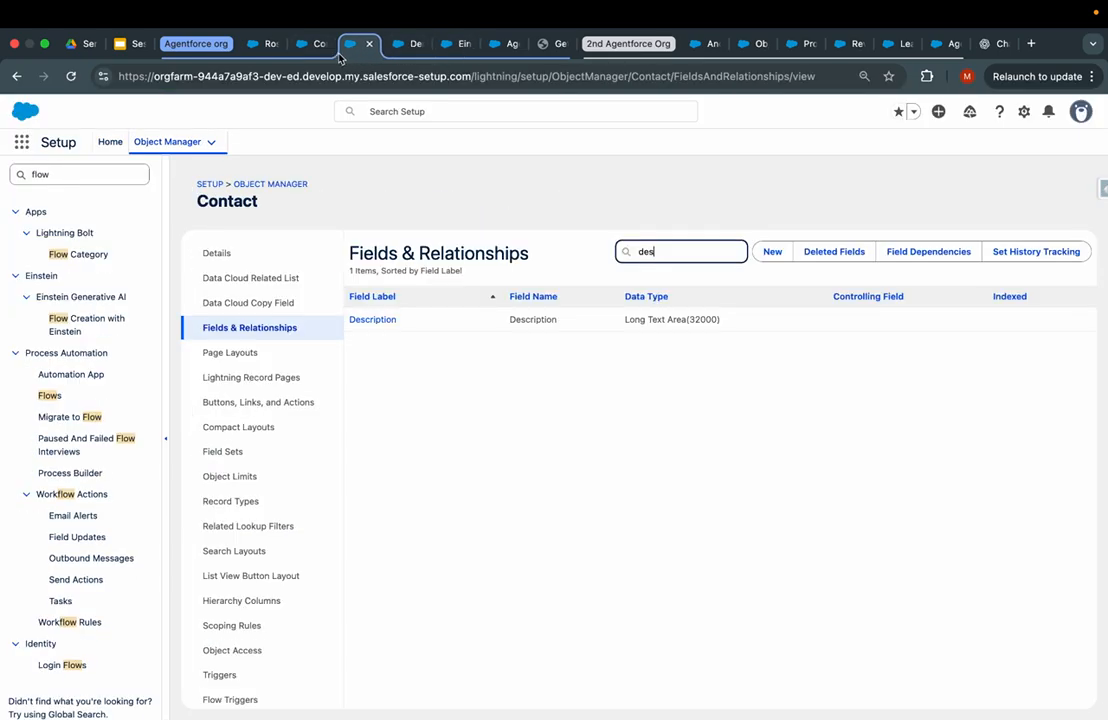
click(310, 45)
click(419, 43)
click(458, 45)
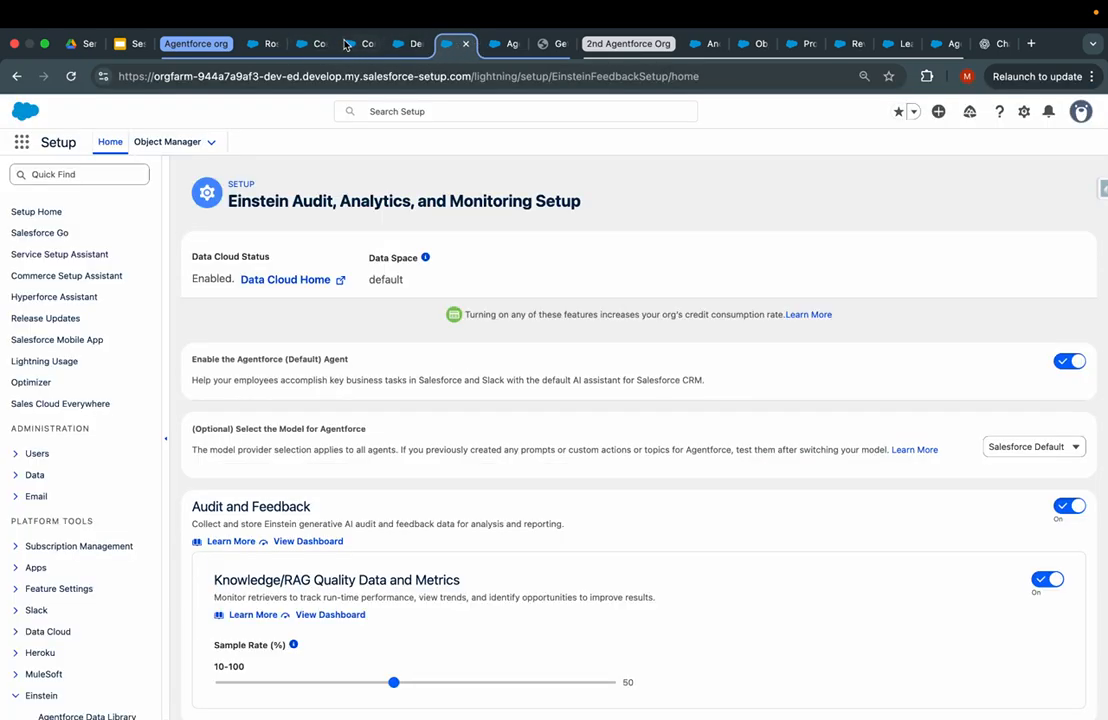
click(343, 44)
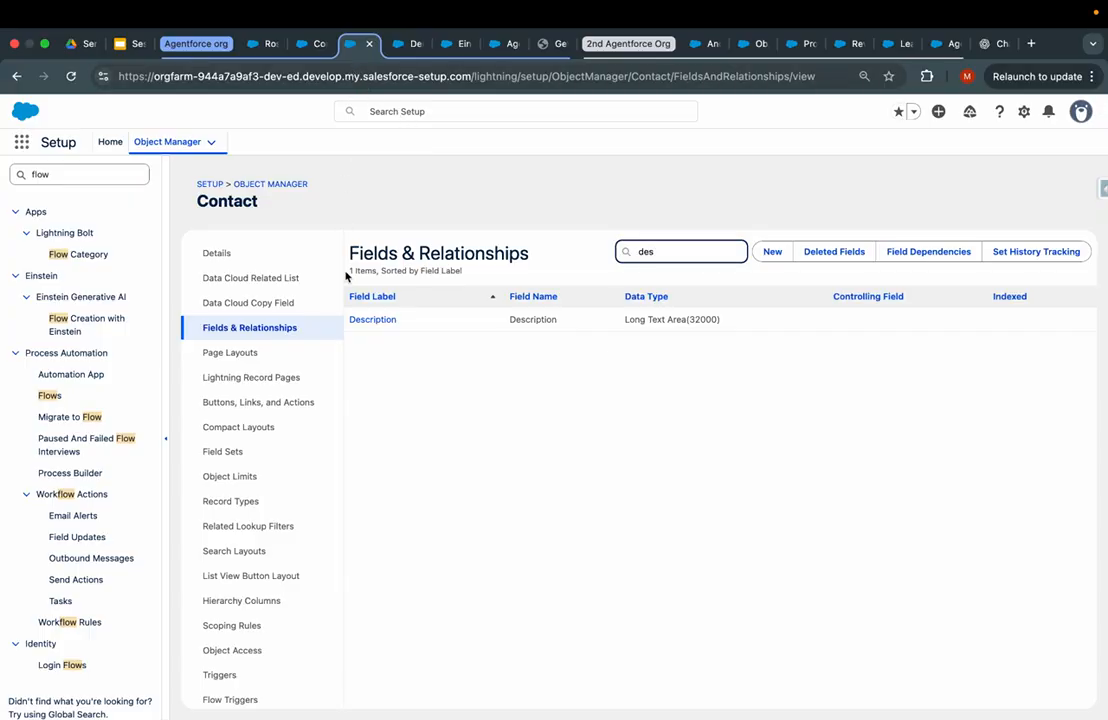
- Search Quick Find for 'Prompt Bu' and open the Prompt Builder page
double_click(95, 176)
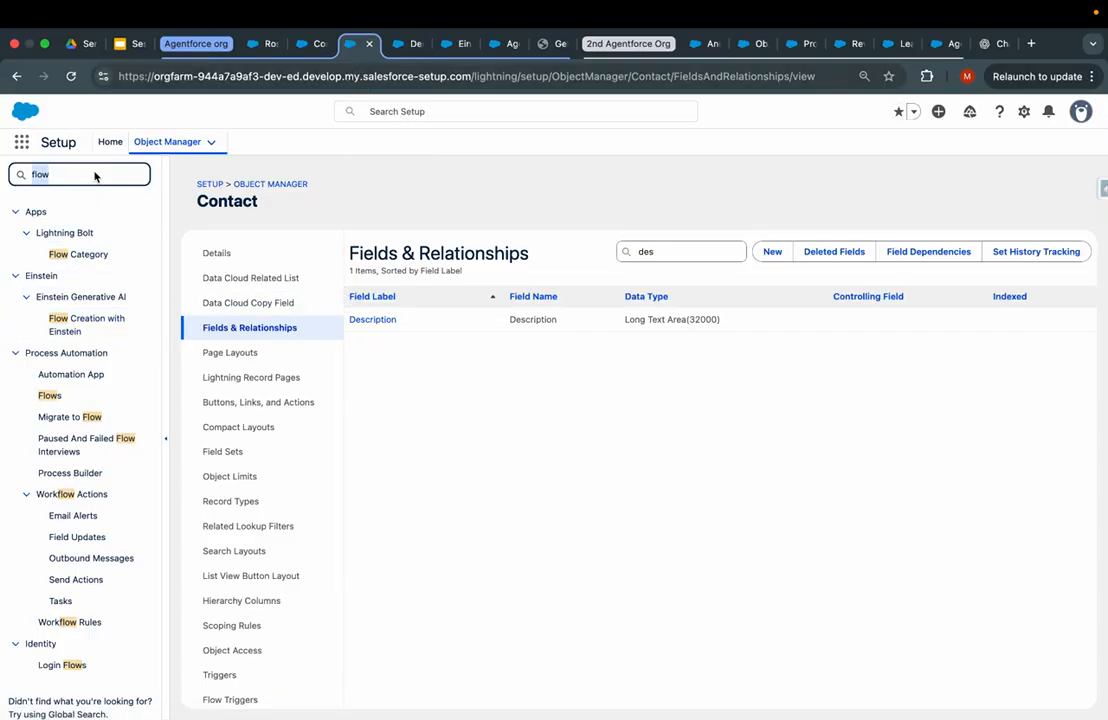
text(Prompt Bui)
click(89, 254)
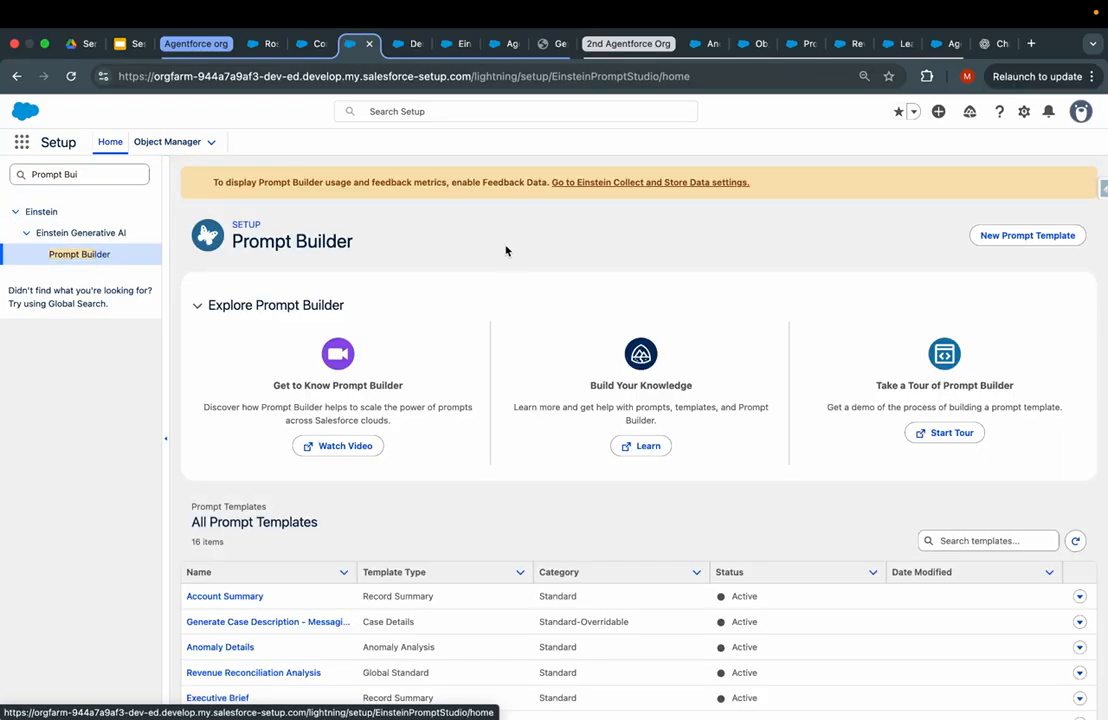
- Start a new prompt template with Flex as the Prompt Template Type
click(993, 240)
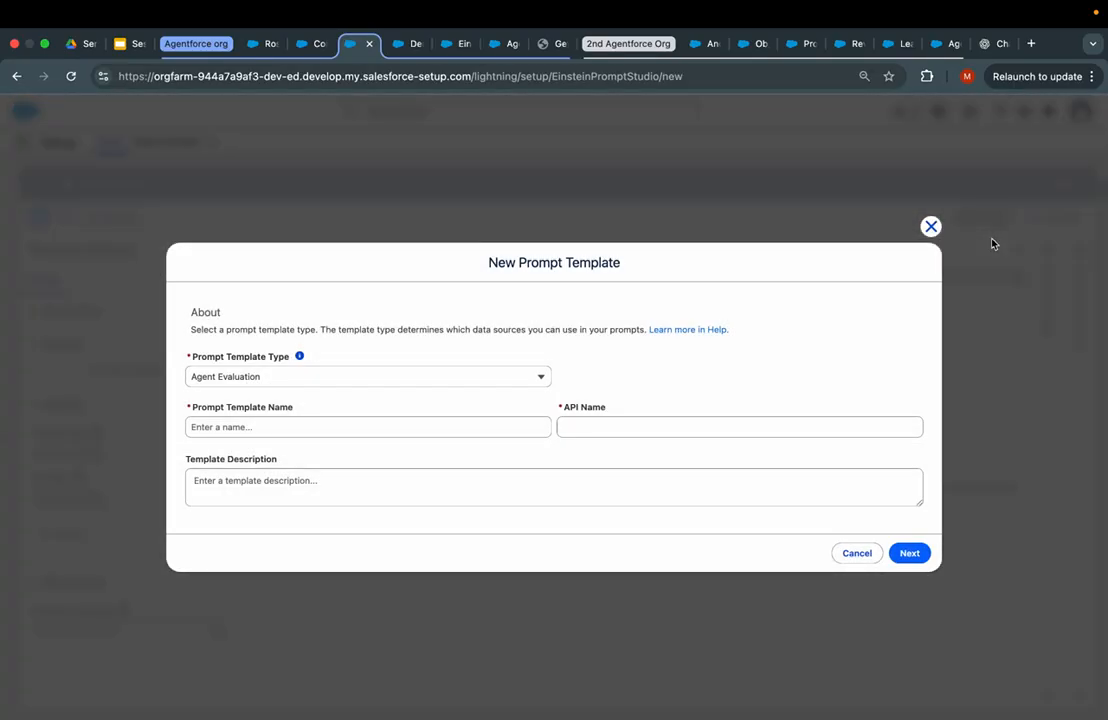
click(456, 378)
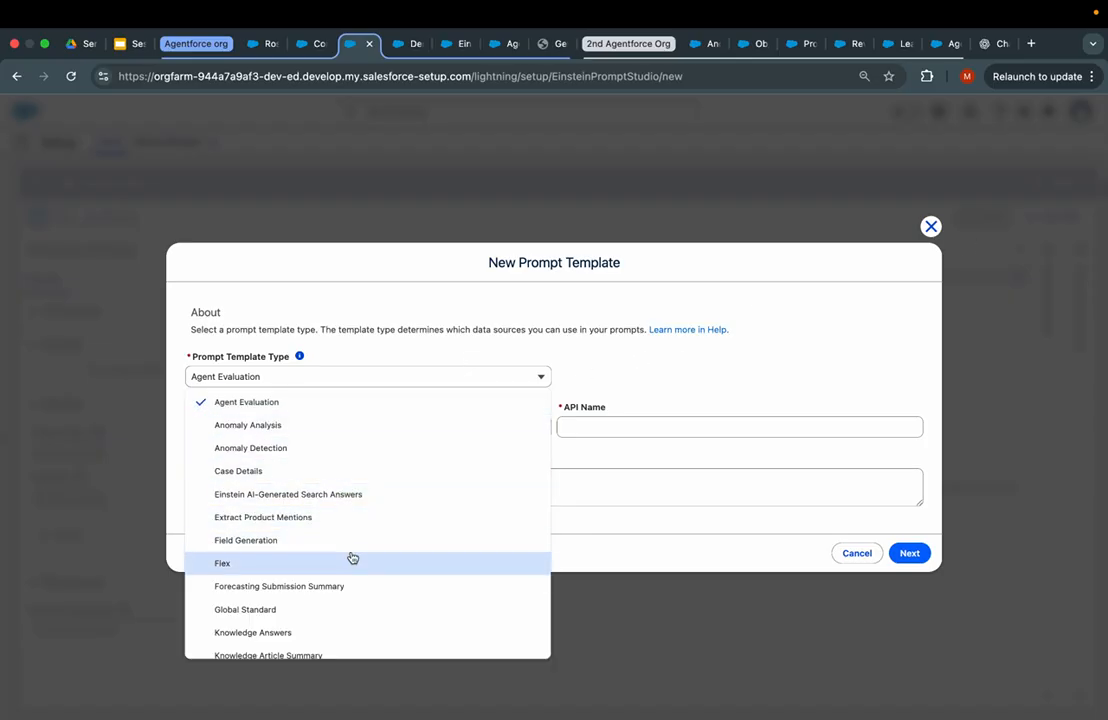
scroll(349, 559, down, 3)
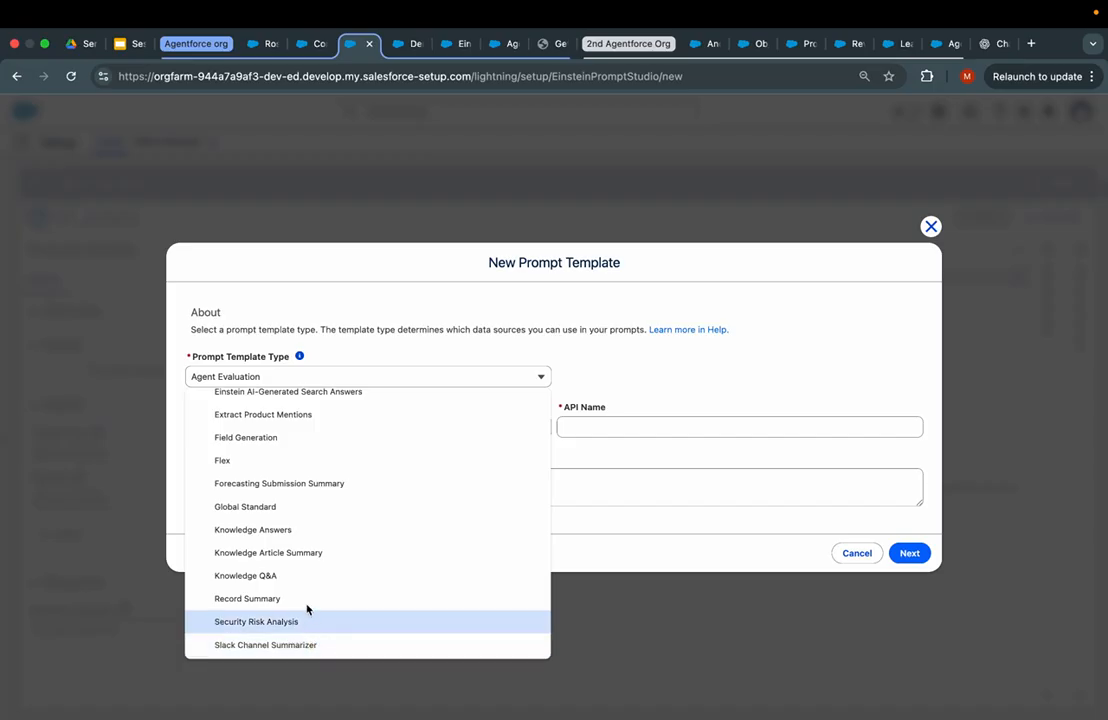
scroll(317, 498, up, 1)
scroll(317, 498, up, 2)
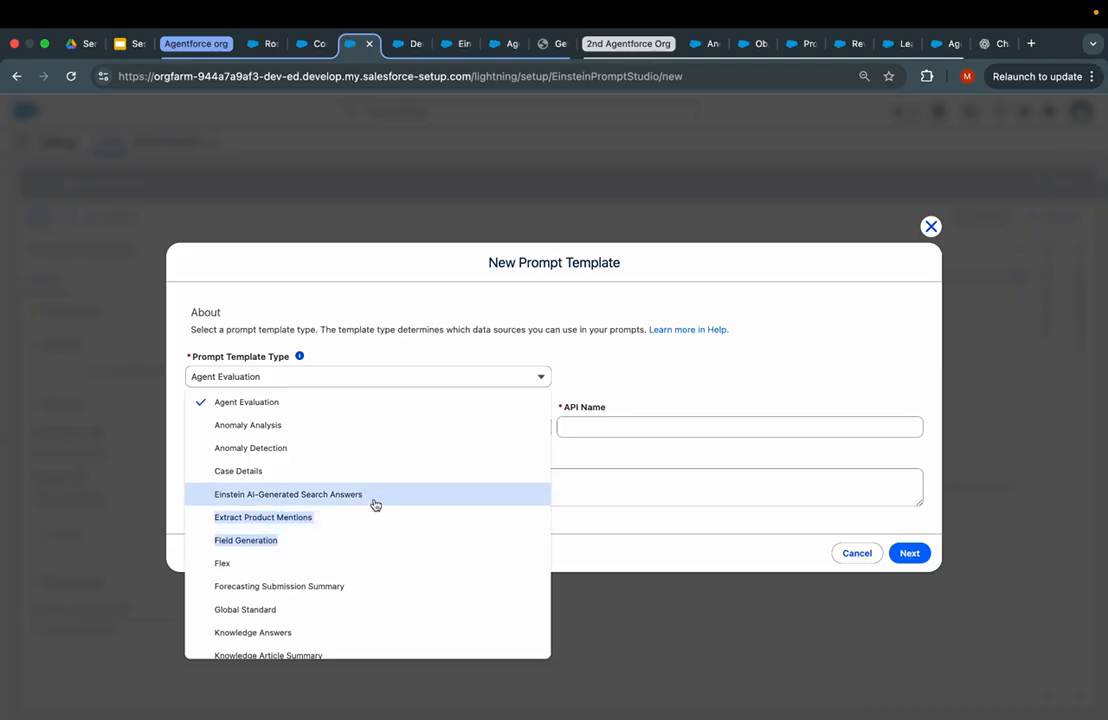
click(305, 567)
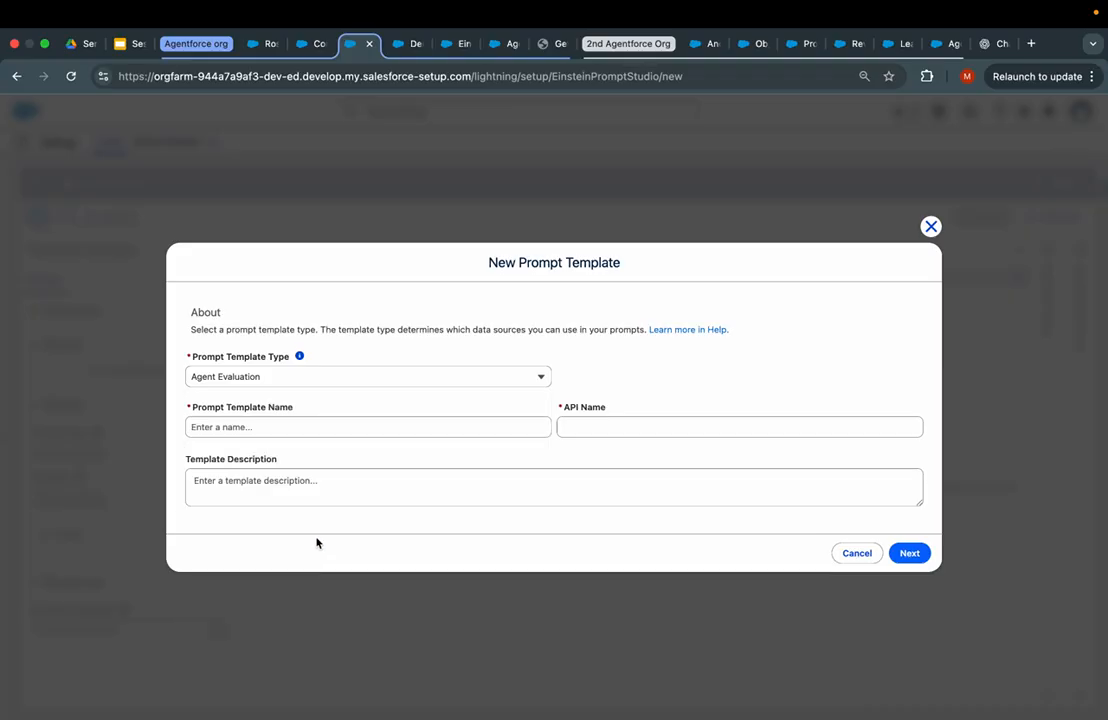
click(337, 376)
click(266, 561)
- Enter the proposal-style template name and the description 'This taking input from buniess context and lead as inpu'
click(322, 391)
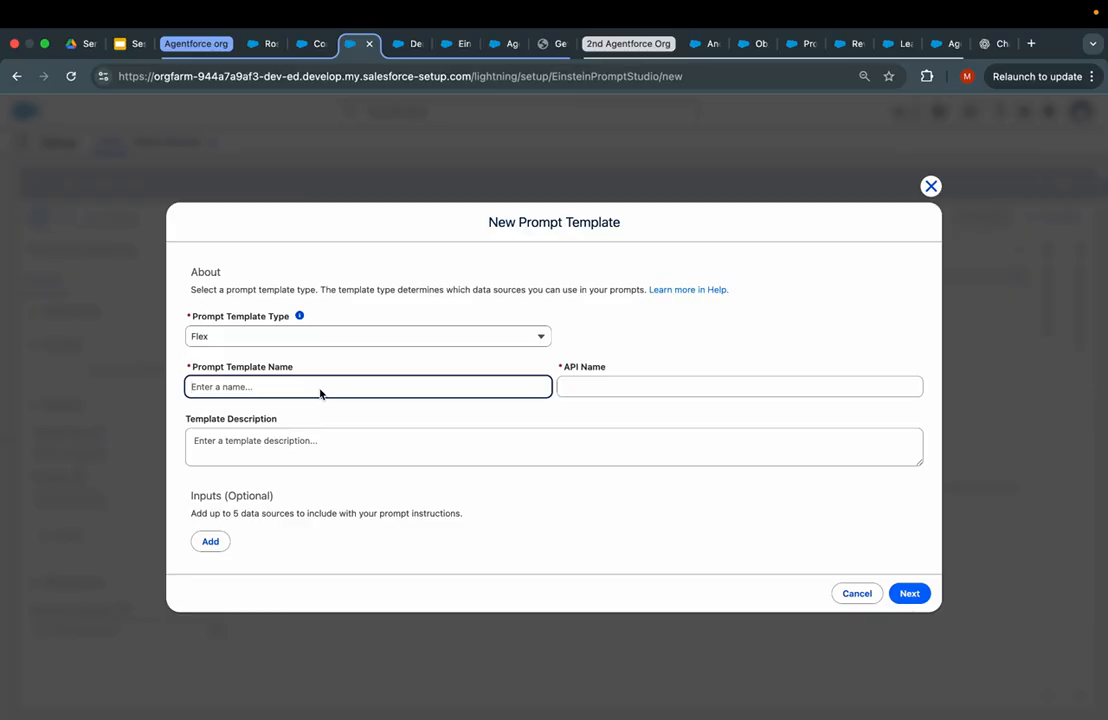
text(Business)
key(alt+BackSpace)
text(Intre)
key(BackSpace)
text(rested)
text( Bu)
text(Person reaching out to )
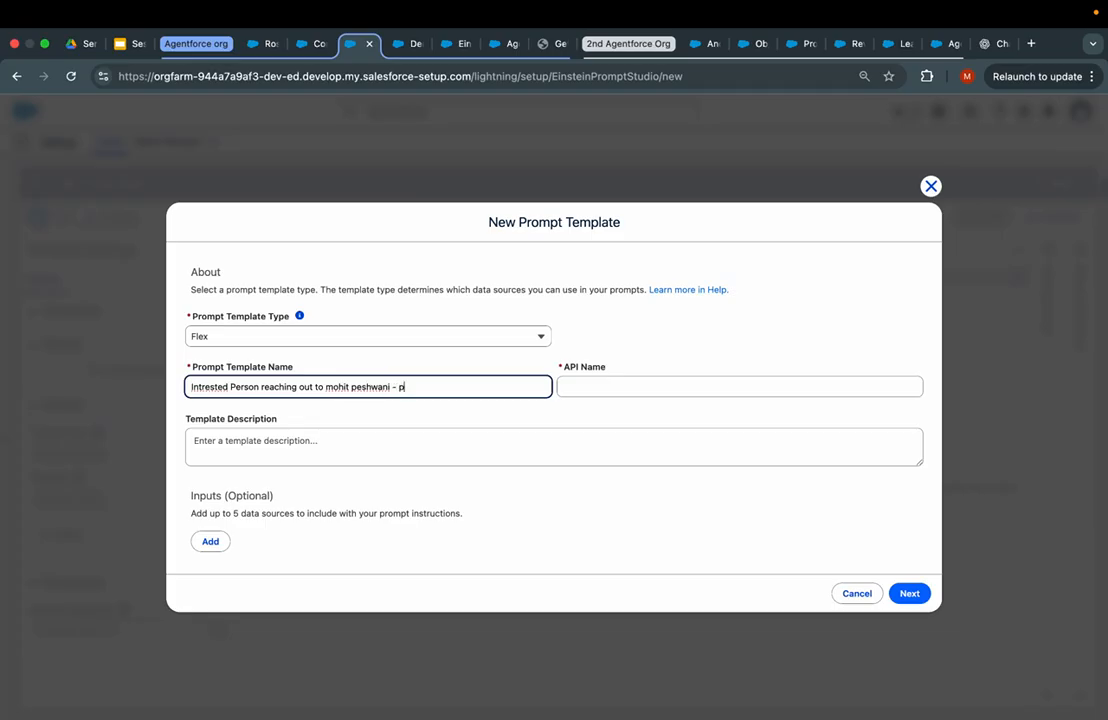
text(roposal)
key(Tab)
key(Tab)
text(THis)
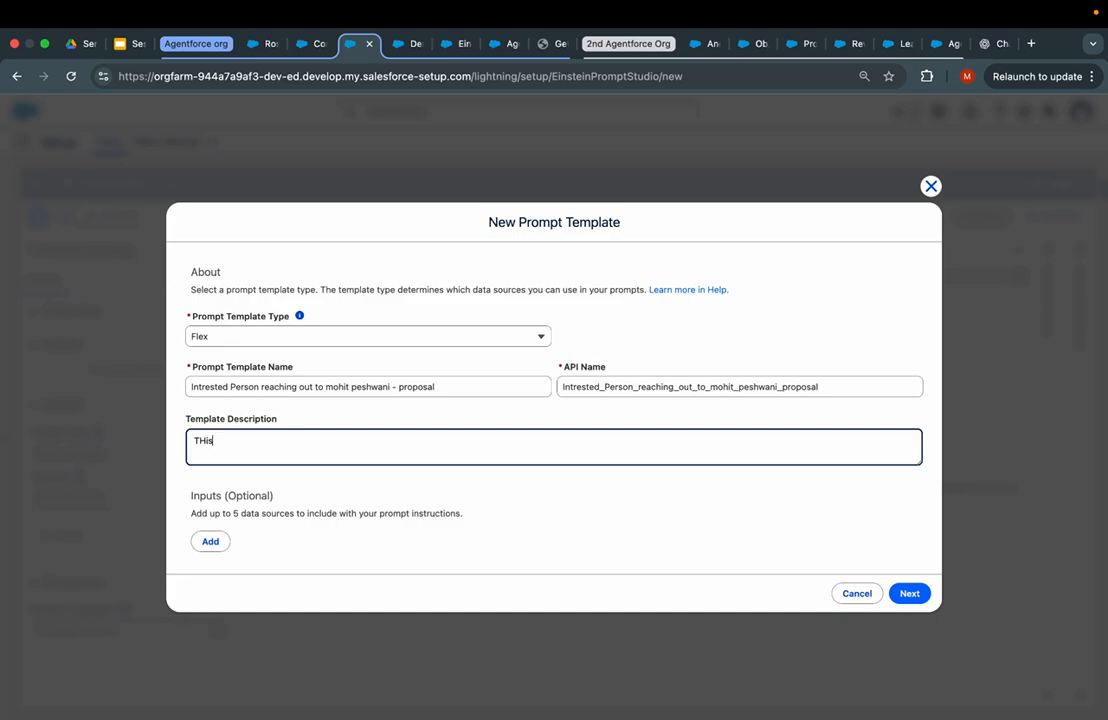
key(BackSpace)
key(BackSpace)
text(his taking input from buniess)
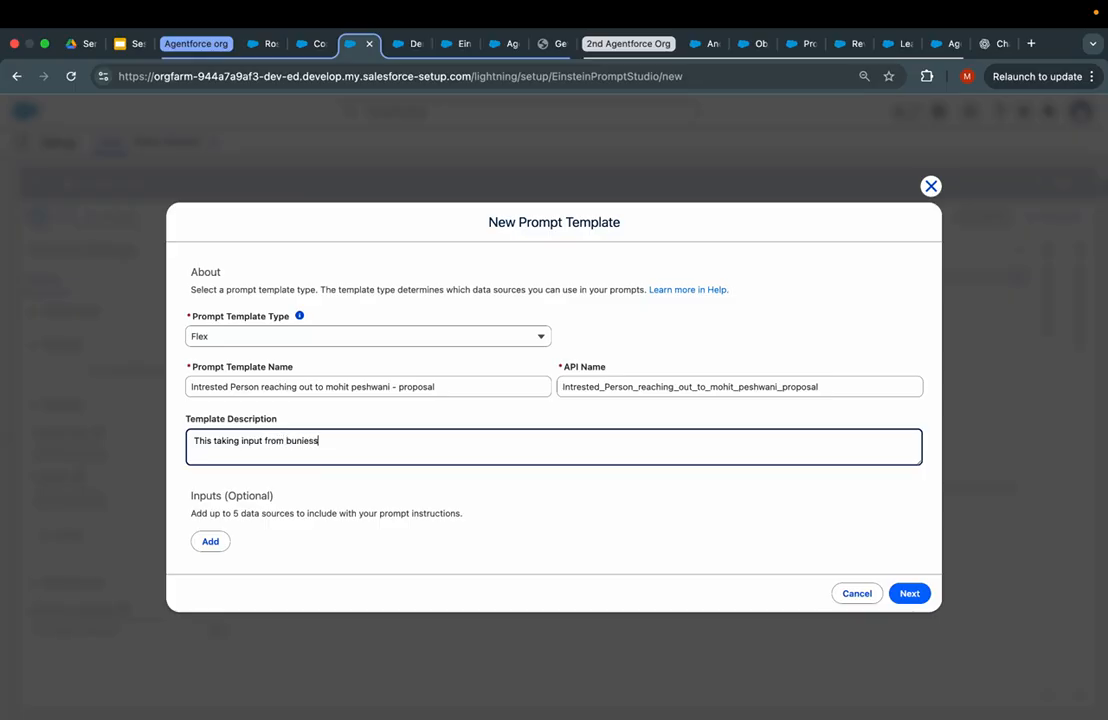
text( context and lead as input)
- Add an input named Lead that uses the Lead object
click(210, 541)
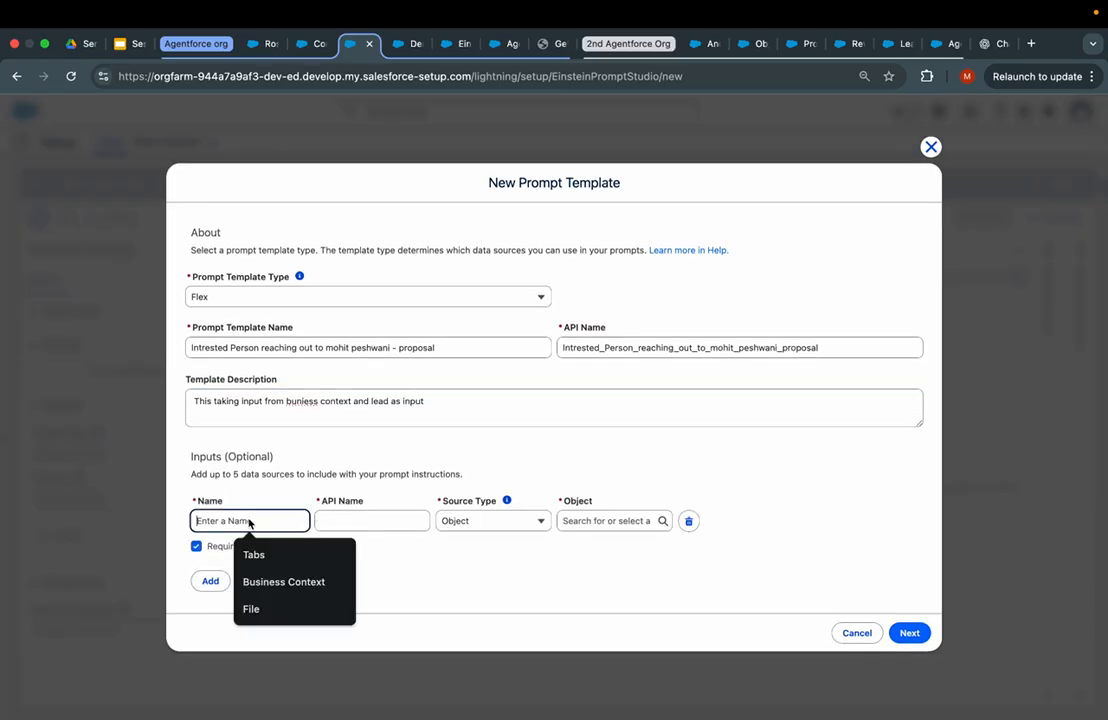
text(Lead)
key(Tab)
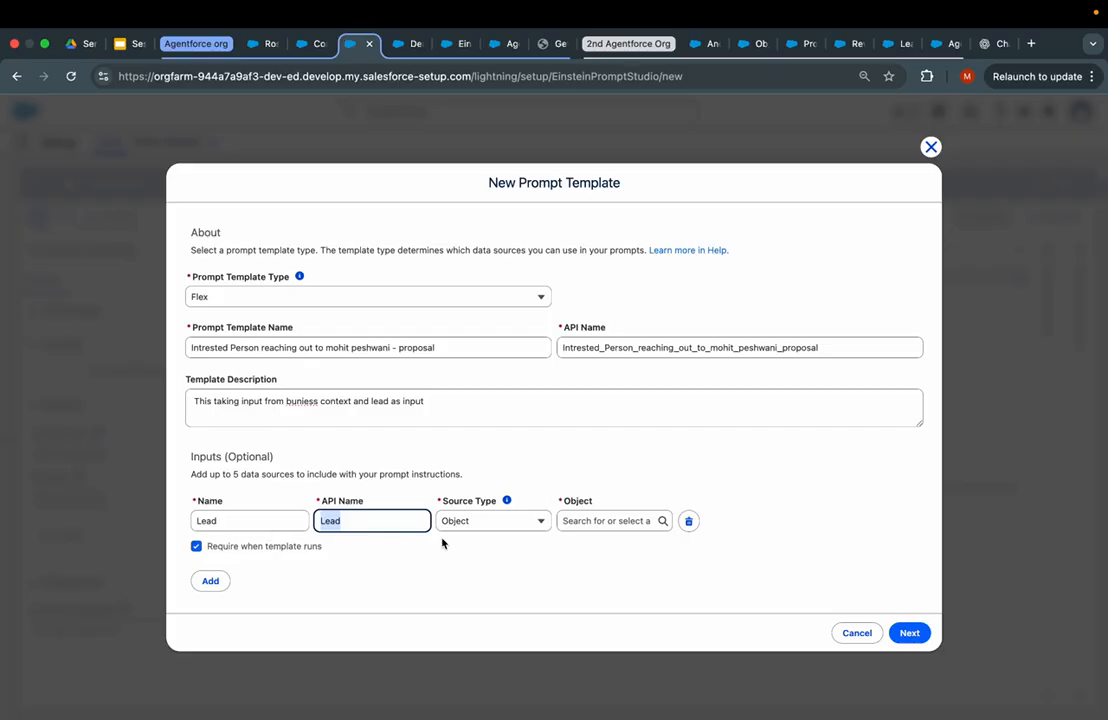
click(495, 521)
click(620, 521)
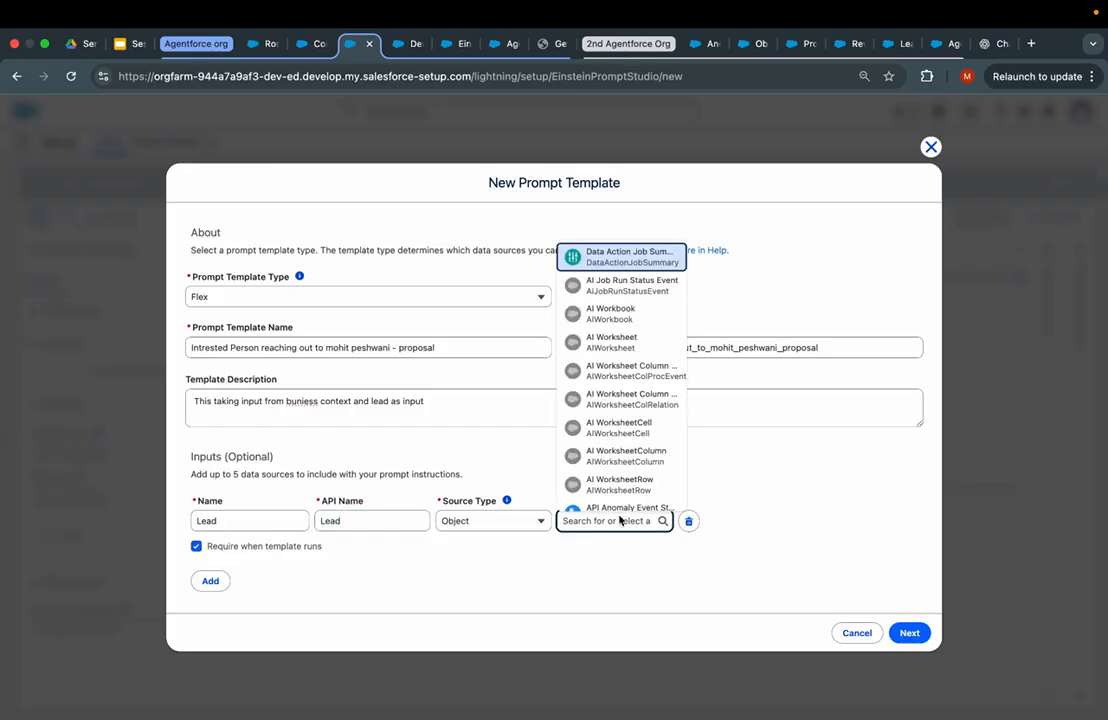
text(Lead)
click(605, 493)
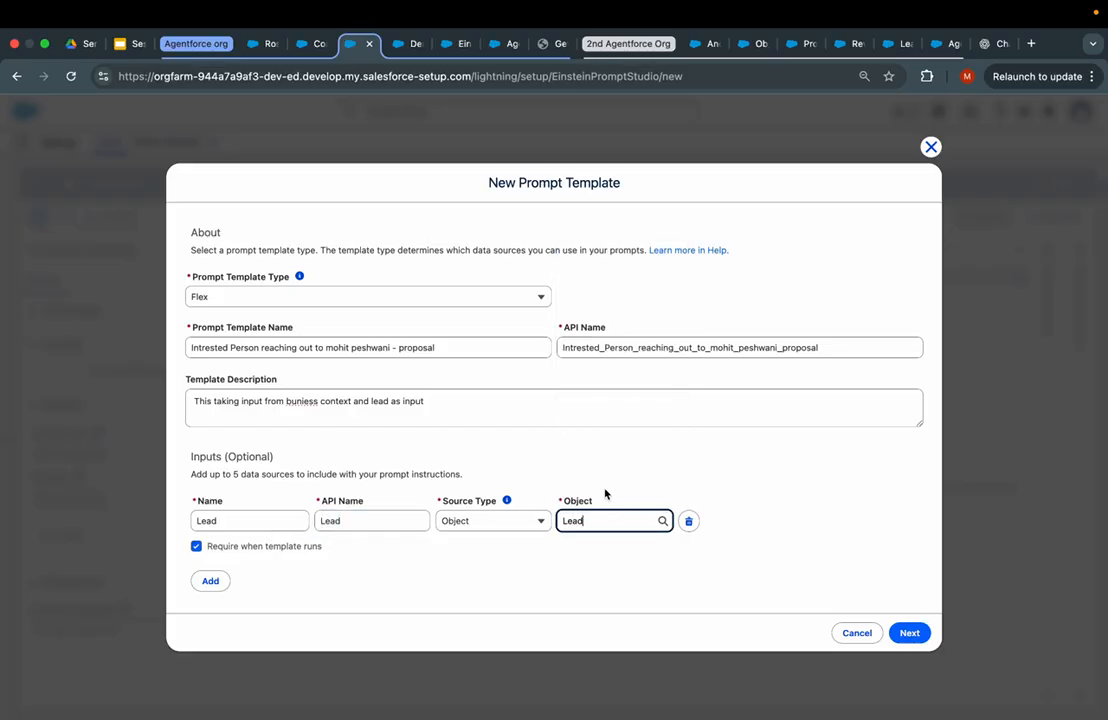
- Add an optional Business Context input with Free Text as its source type
click(210, 581)
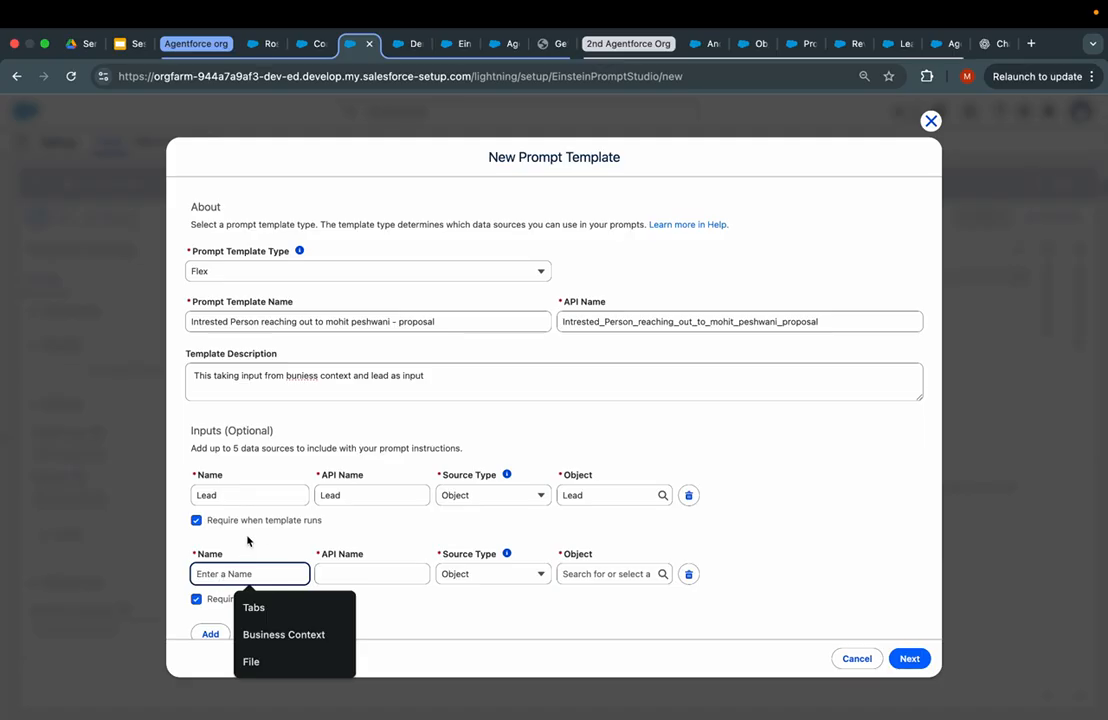
scroll(247, 541, down, 1)
text(B)
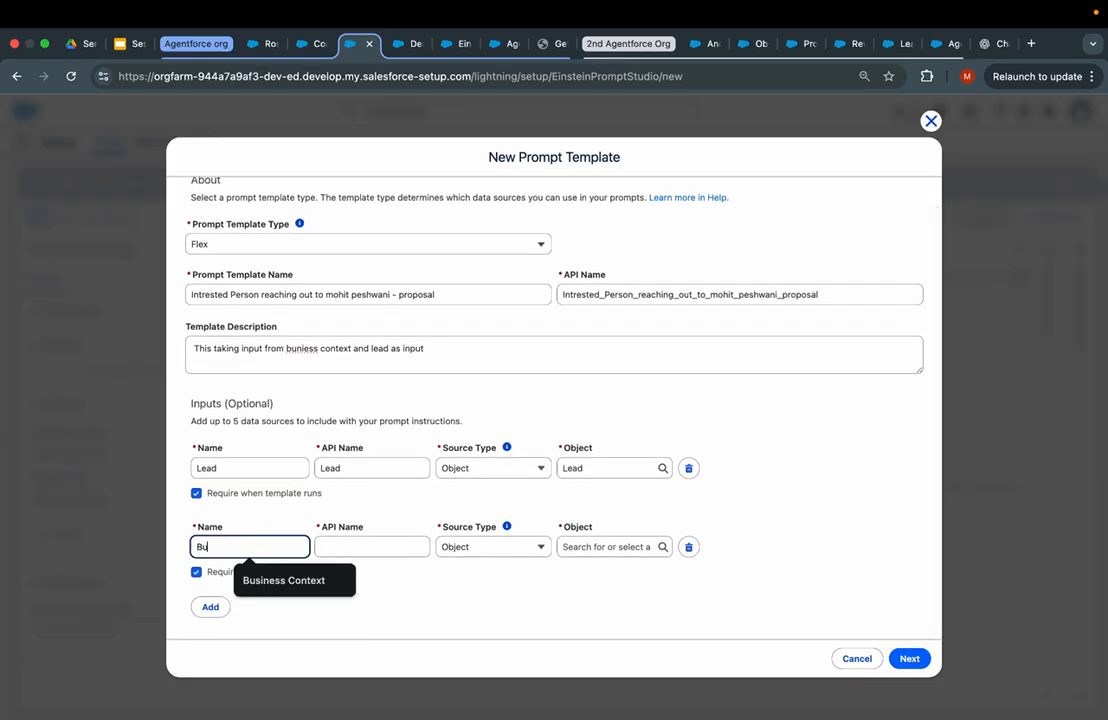
text(u)
click(280, 578)
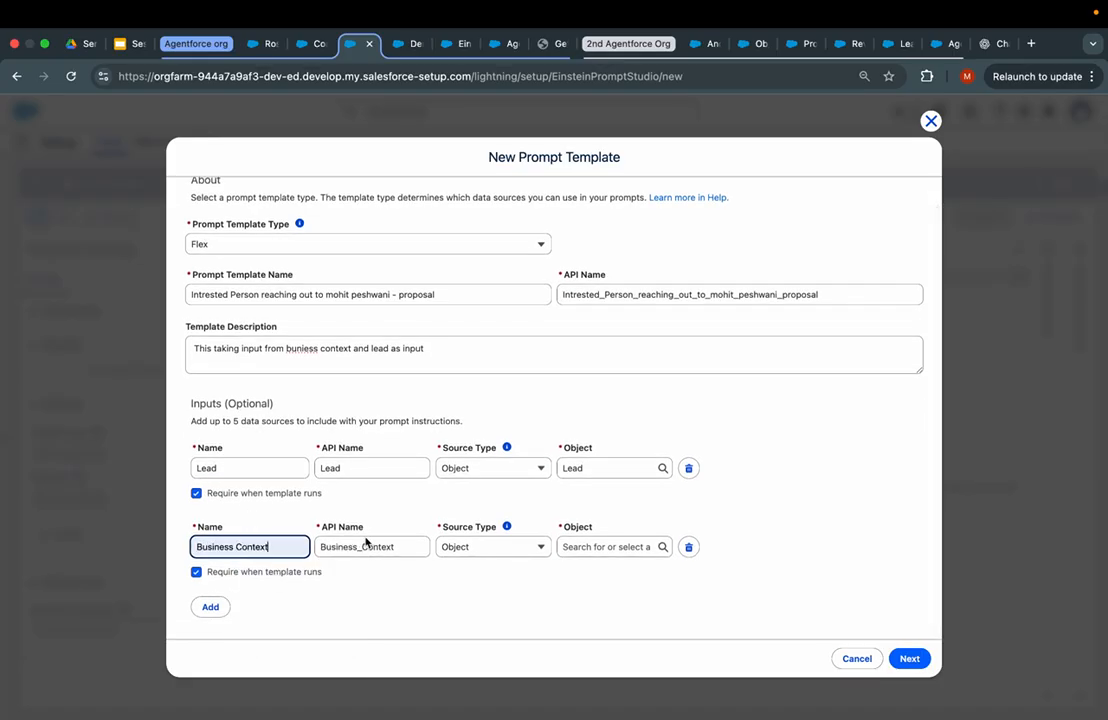
click(197, 574)
click(505, 548)
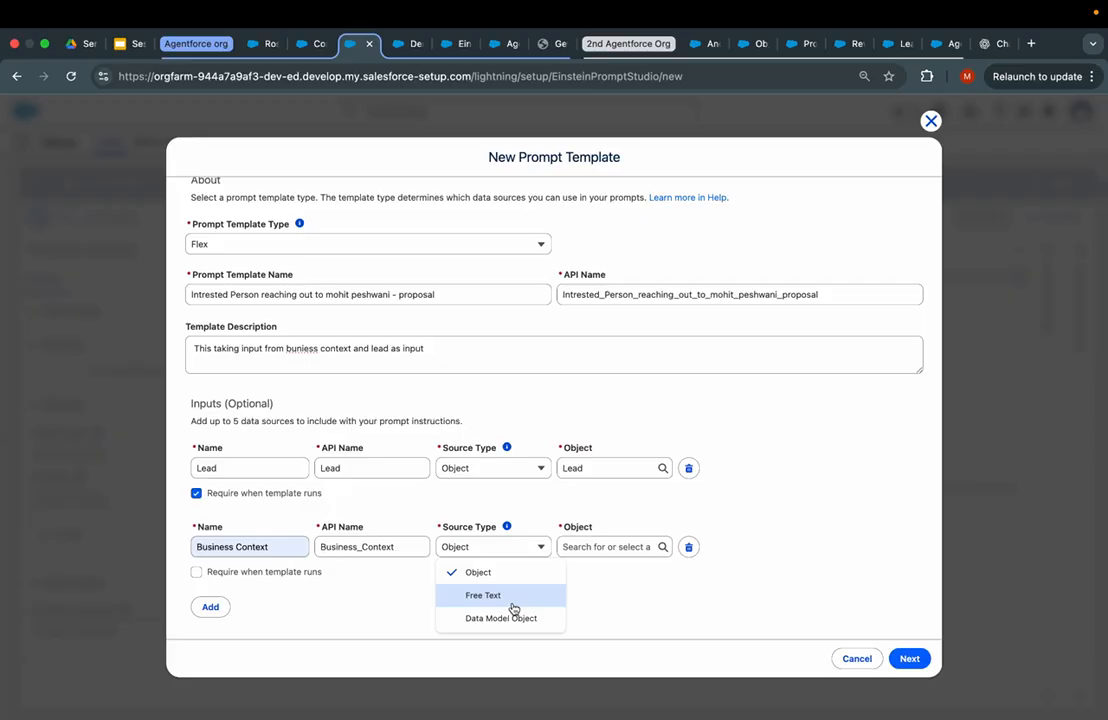
click(513, 609)
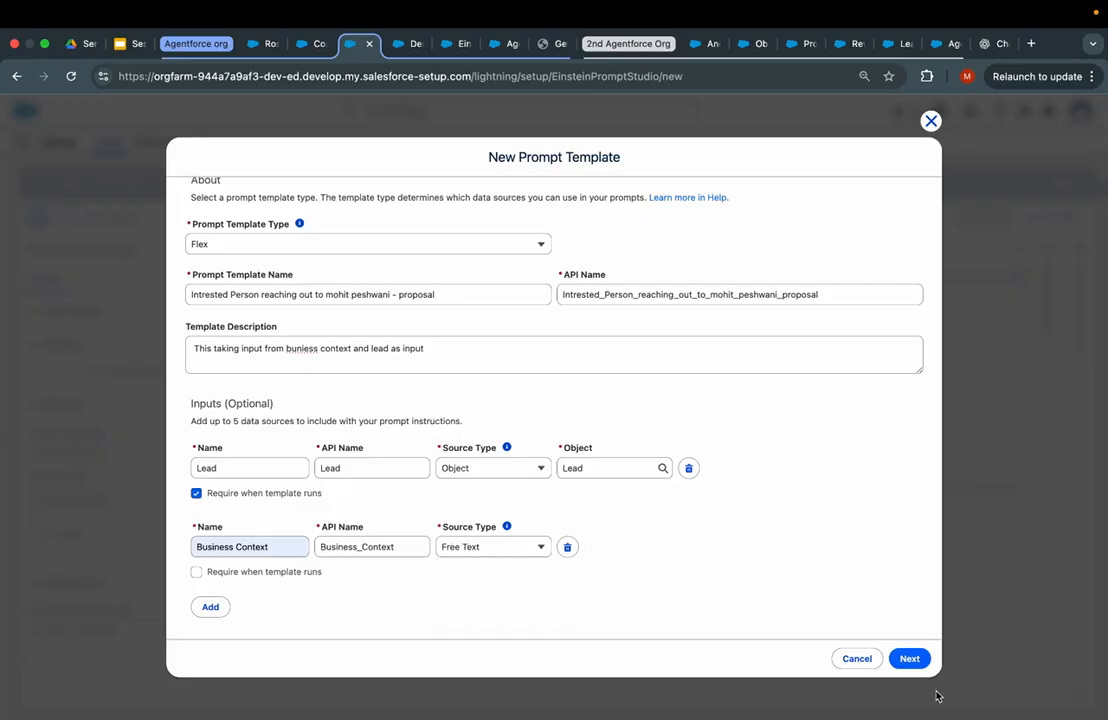
- Create the template and copy its type, names and description from the Overview details
click(910, 658)
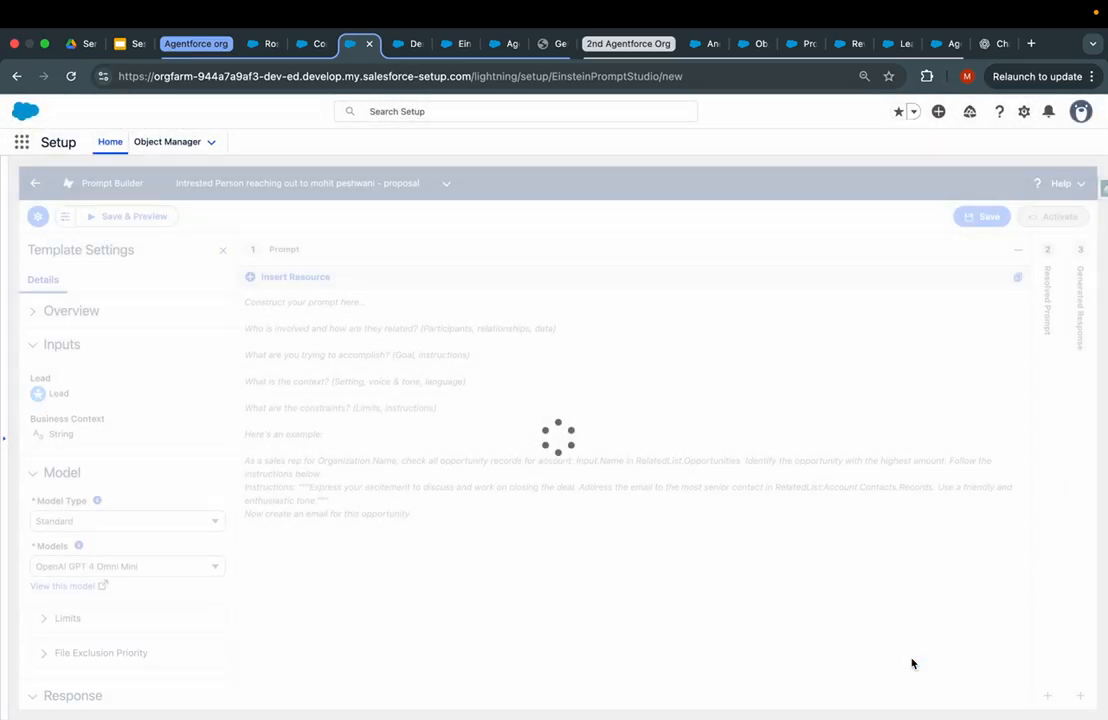
click(584, 443)
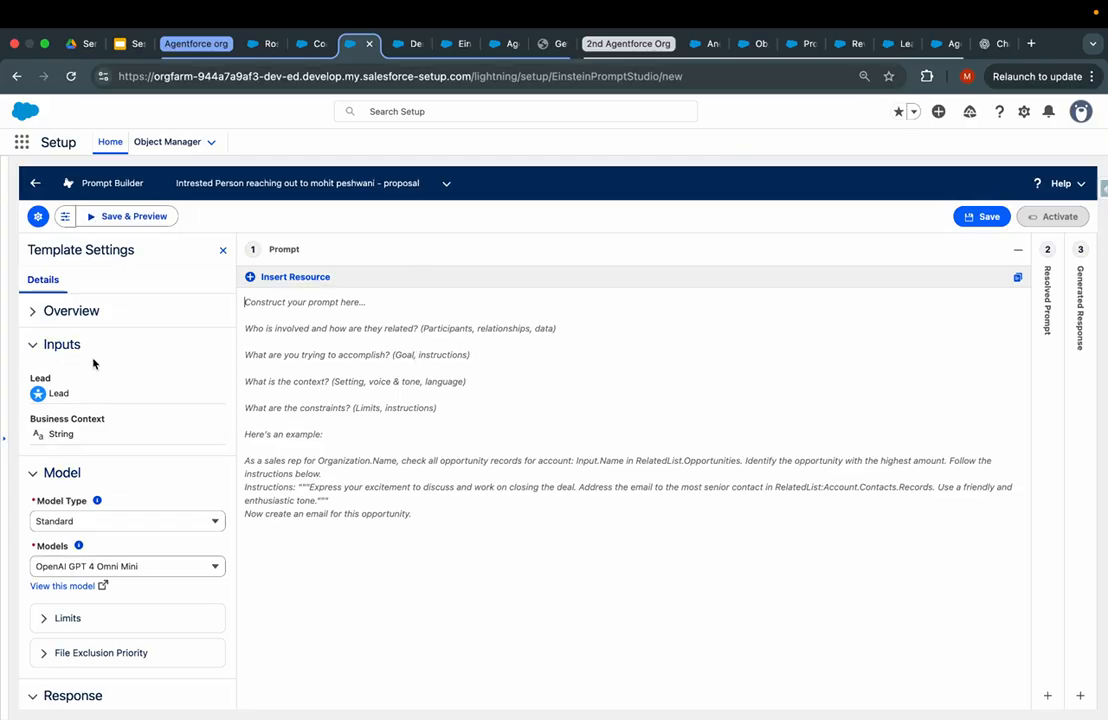
click(35, 311)
drag(130, 516, 29, 350)
click(993, 43)
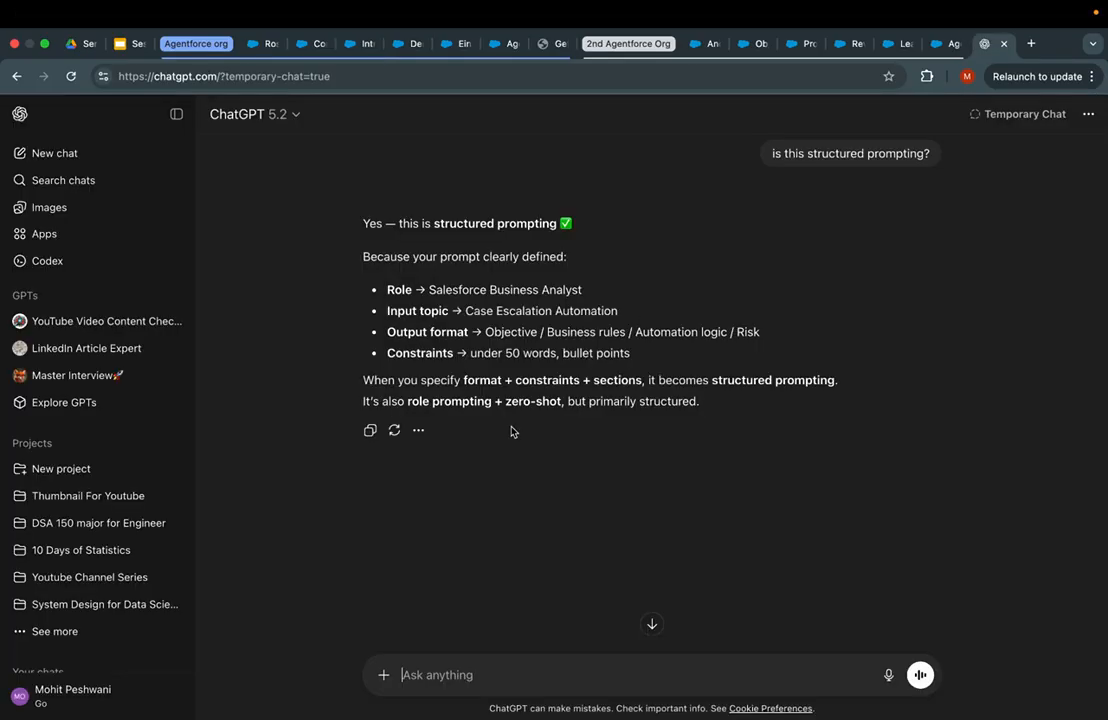
- In a new ChatGPT chat, paste the template details, request a lead-summary Prompt Builder prompt, and copy it
click(54, 160)
key(shift+Return)
key(shift+Return)
text(I wanted)
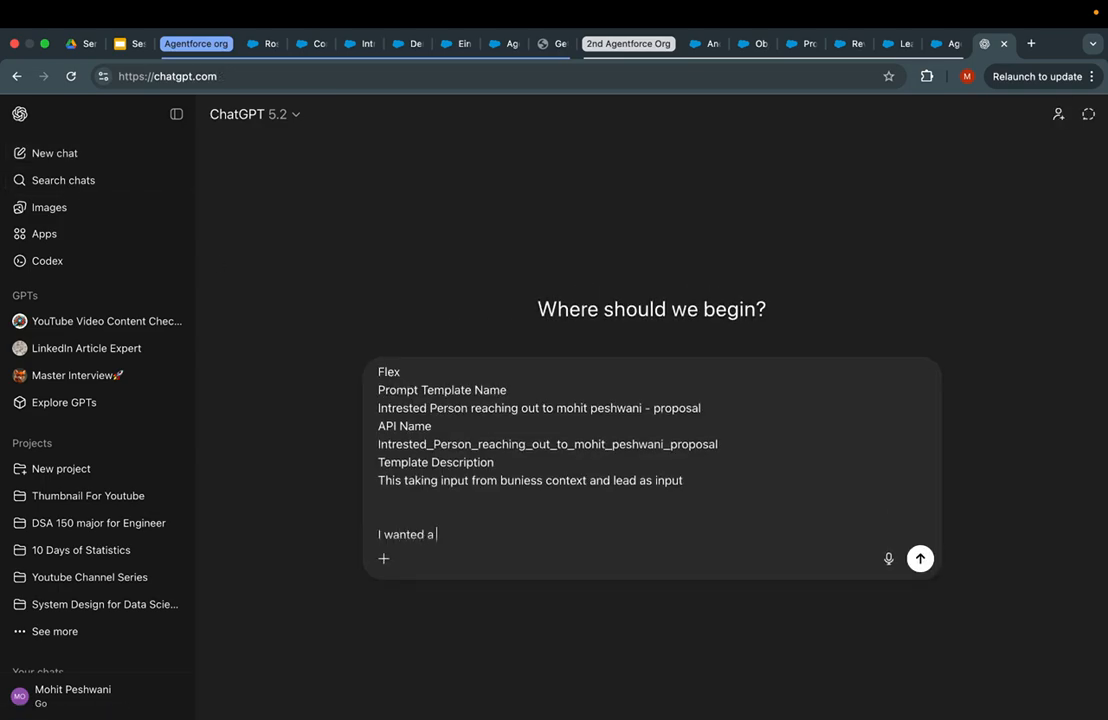
text( a prompt to give to my sale)
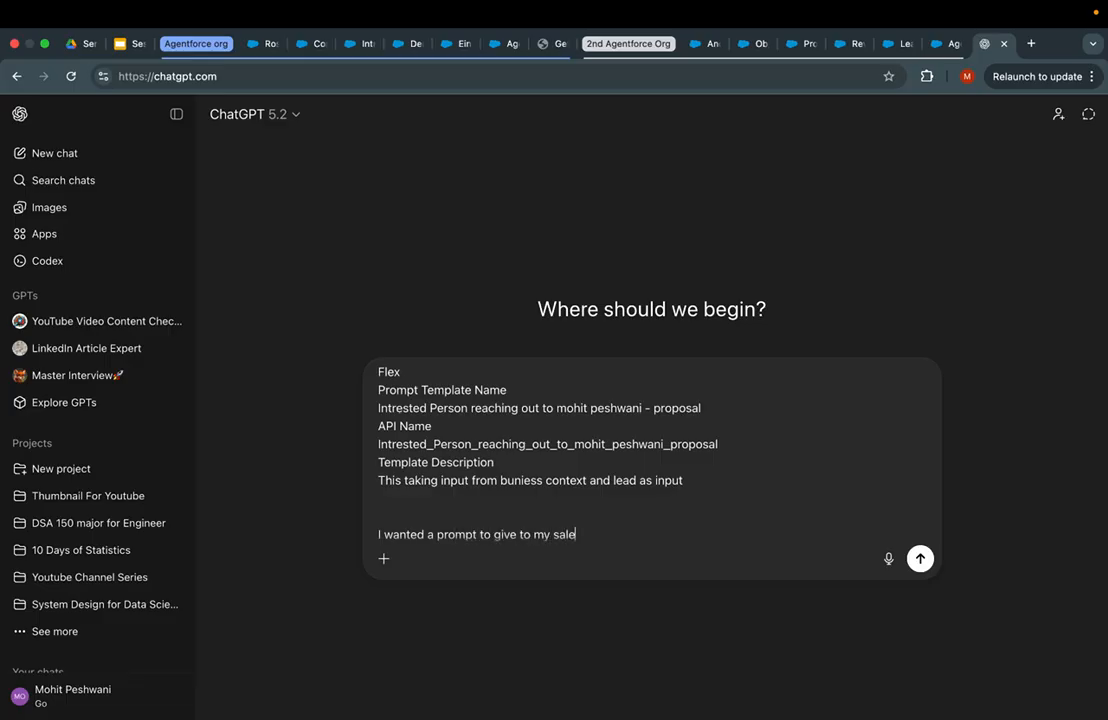
text(sforce prompt builder to provide)
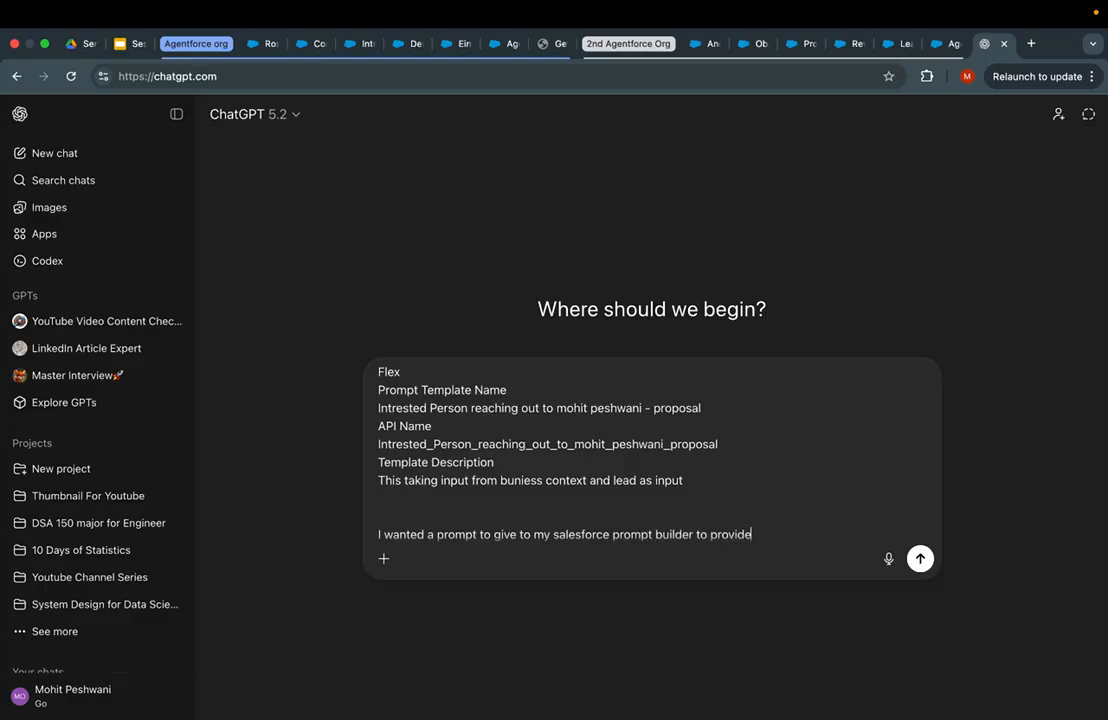
text( summary in better)
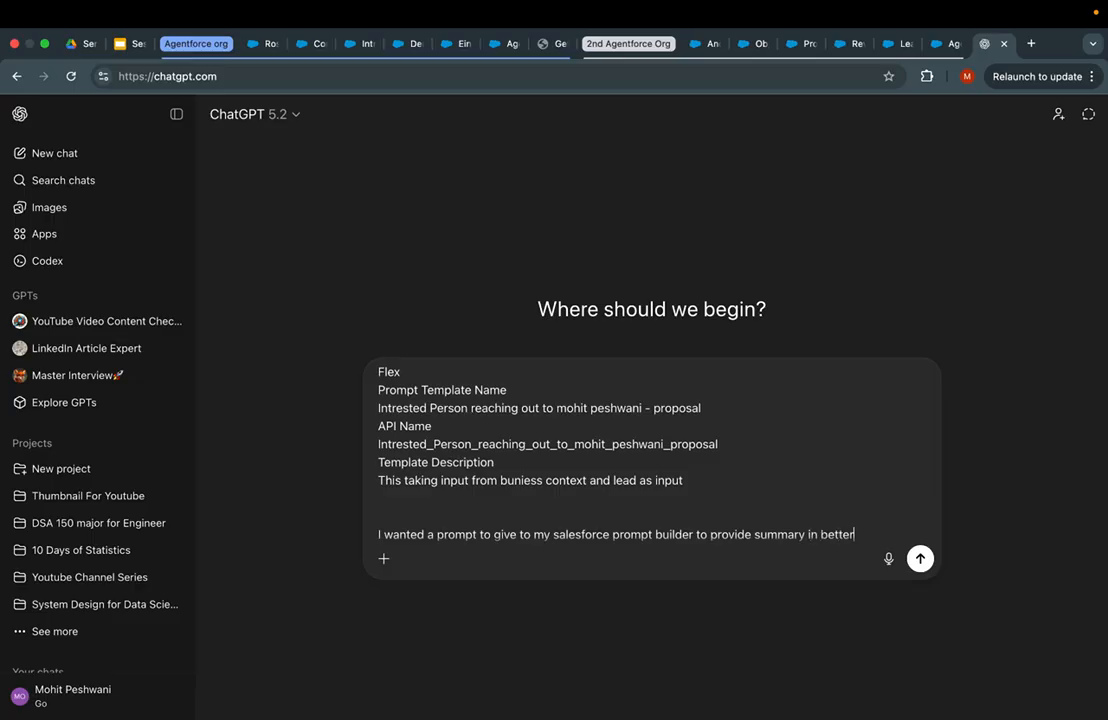
key(Return)
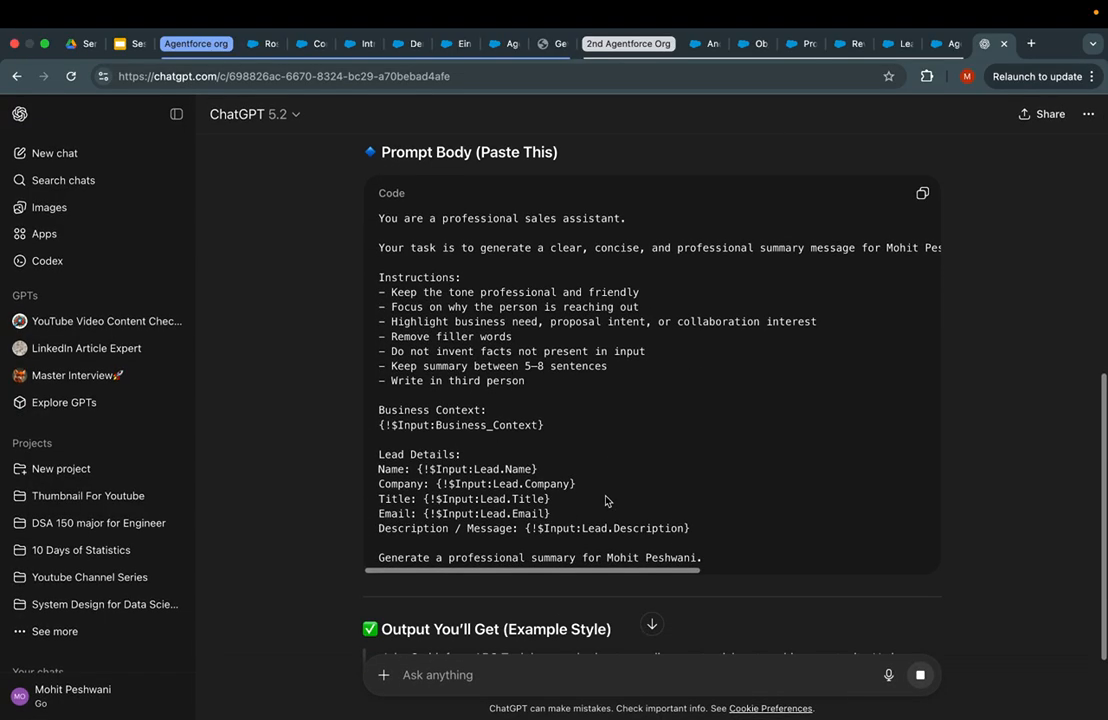
drag(723, 566, 333, 196)
click(505, 44)
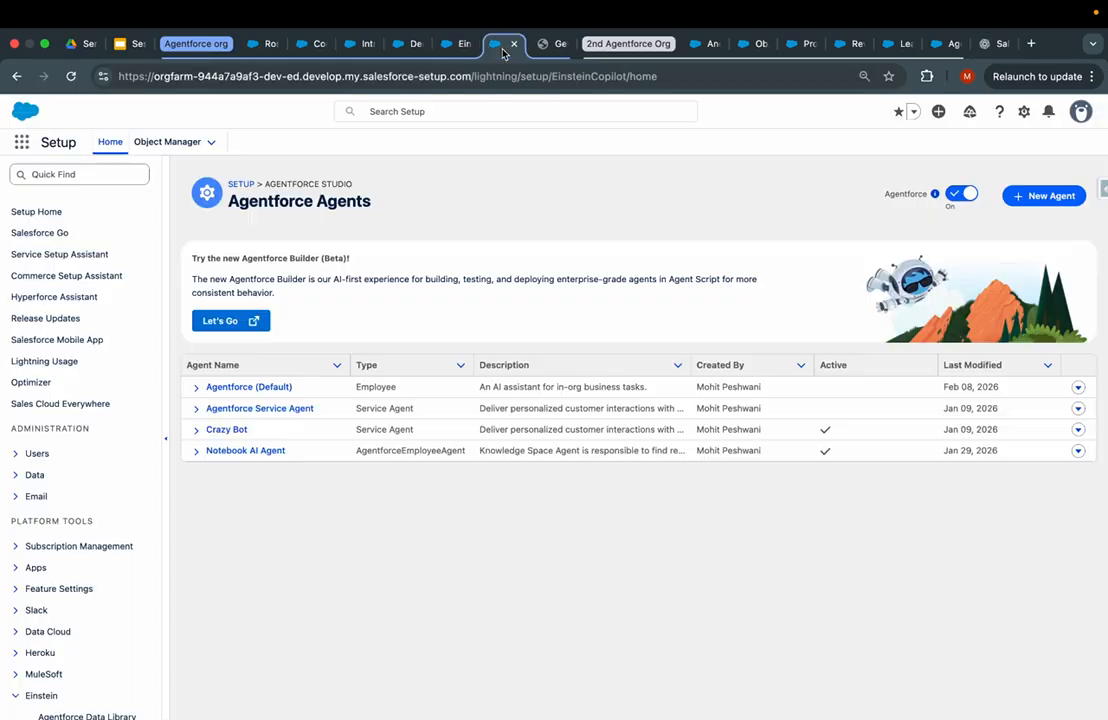
- Paste the ChatGPT-generated sales-summary prompt into the template's Prompt editor
click(452, 44)
click(409, 44)
click(364, 44)
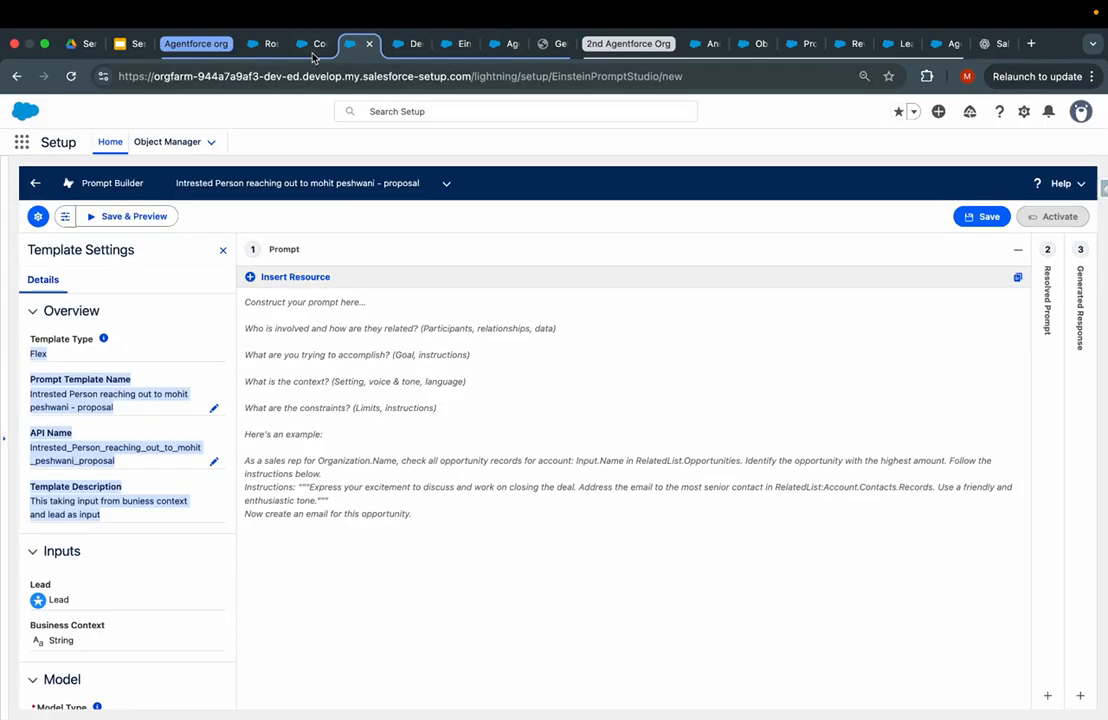
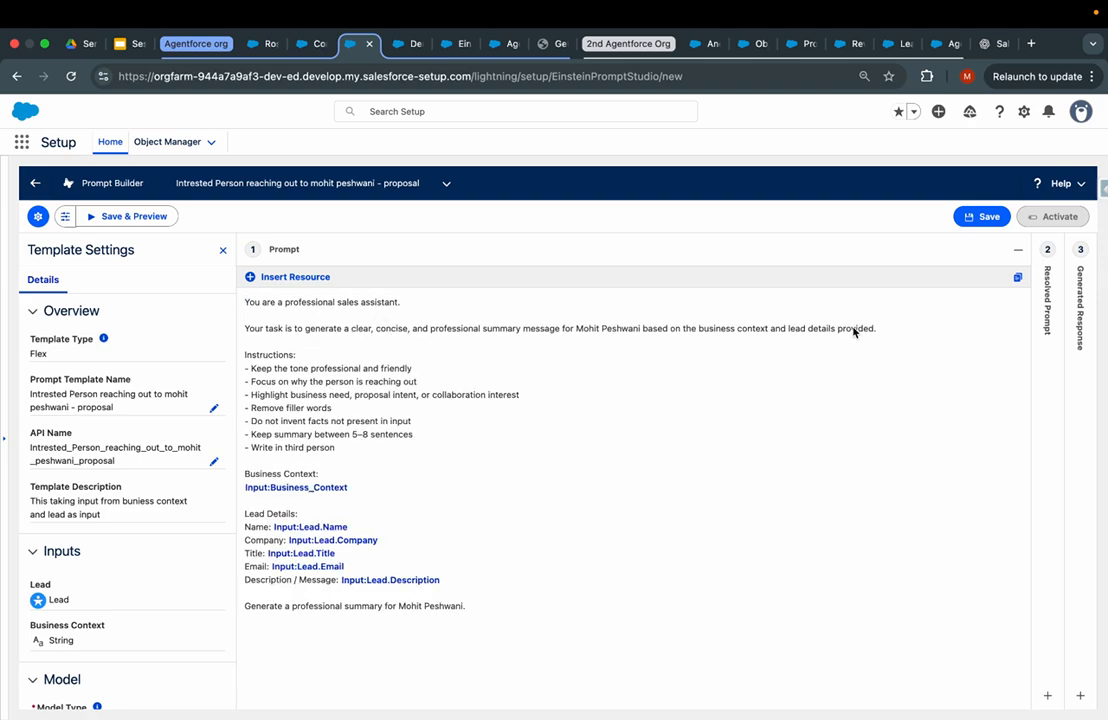
- Check the instructions and the Business_Context and Lead merge fields, then save the template
click(309, 383)
drag(413, 370, 240, 484)
click(351, 455)
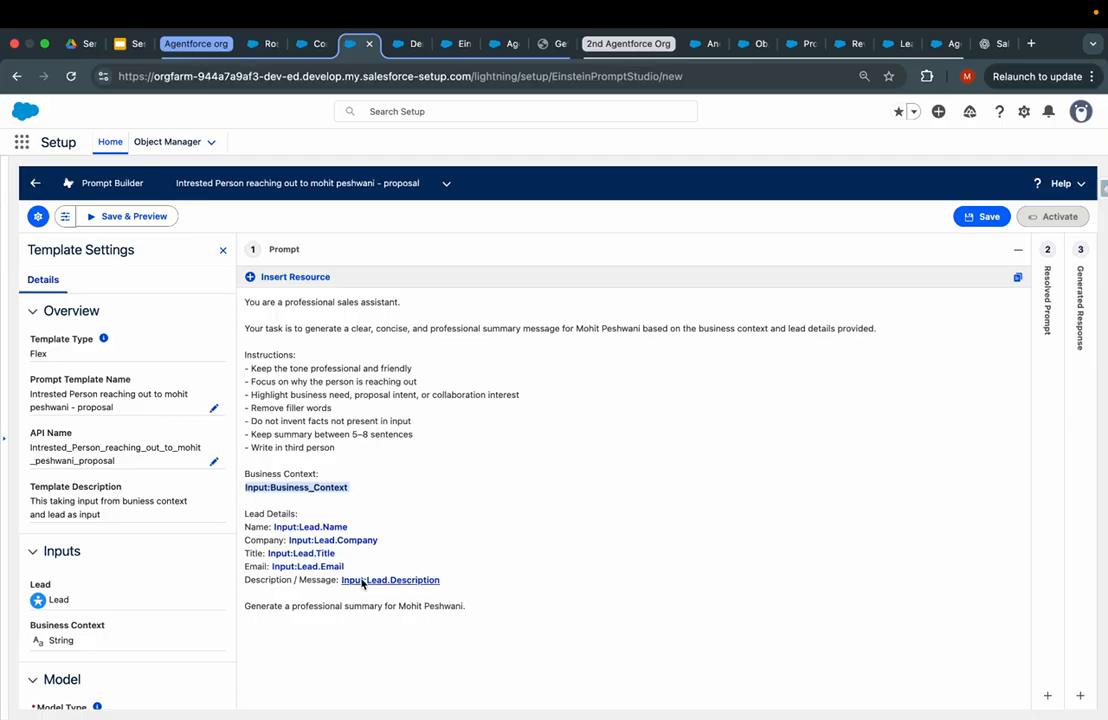
click(478, 591)
drag(367, 571, 242, 530)
click(350, 495)
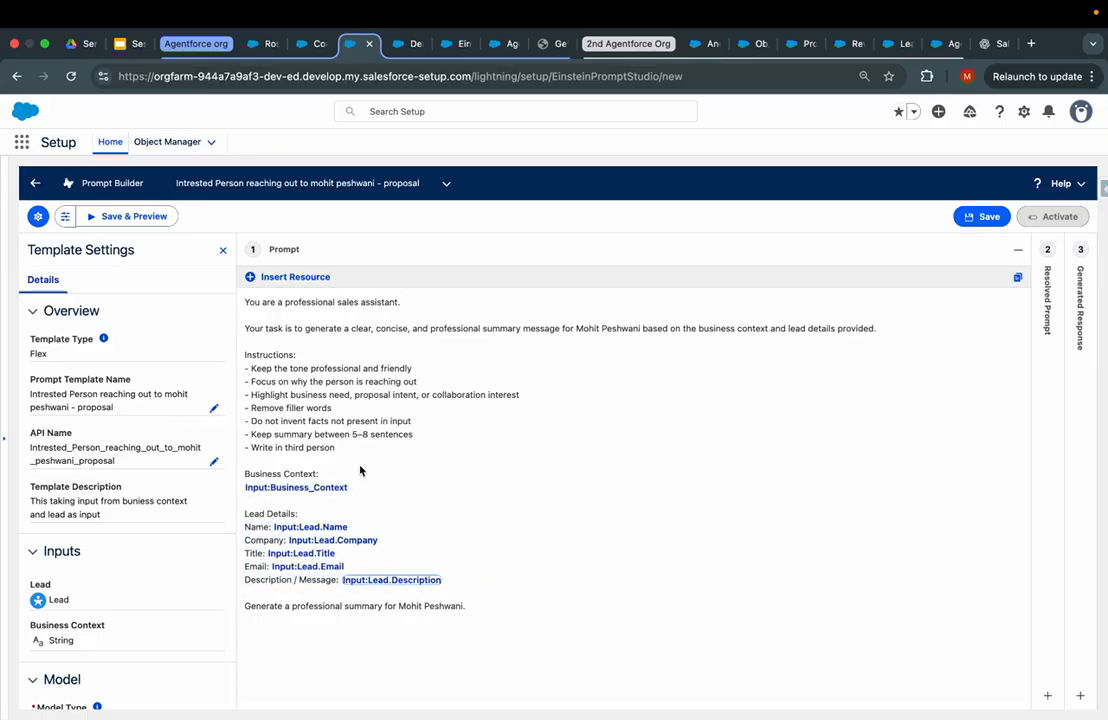
click(327, 489)
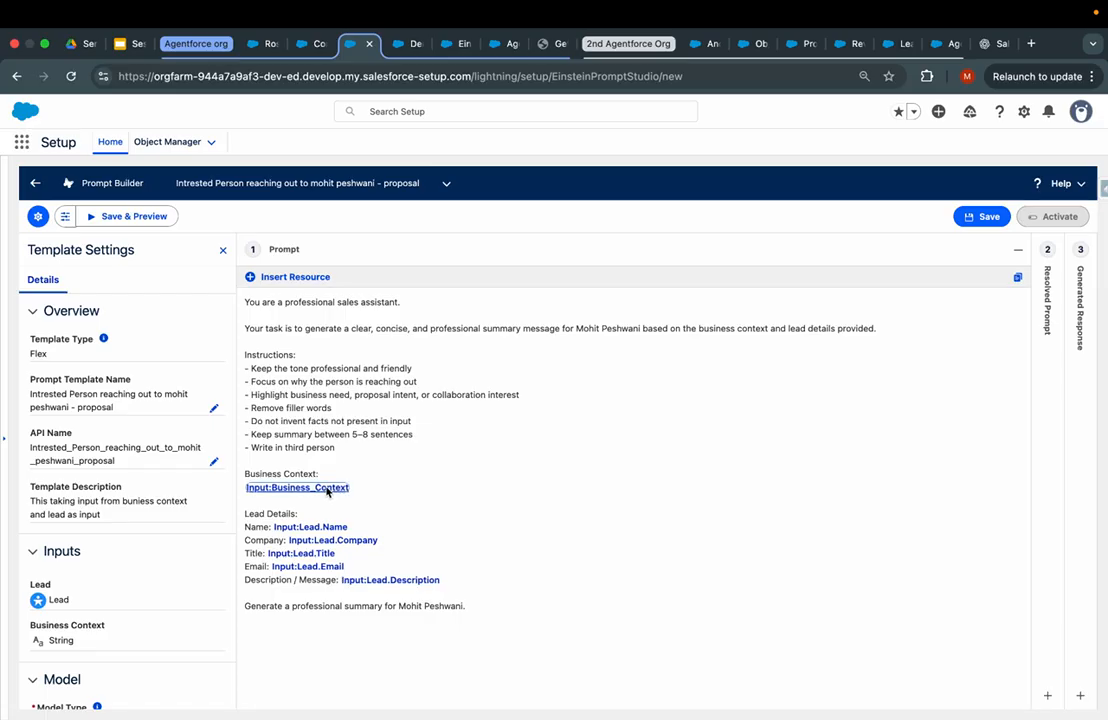
click(288, 279)
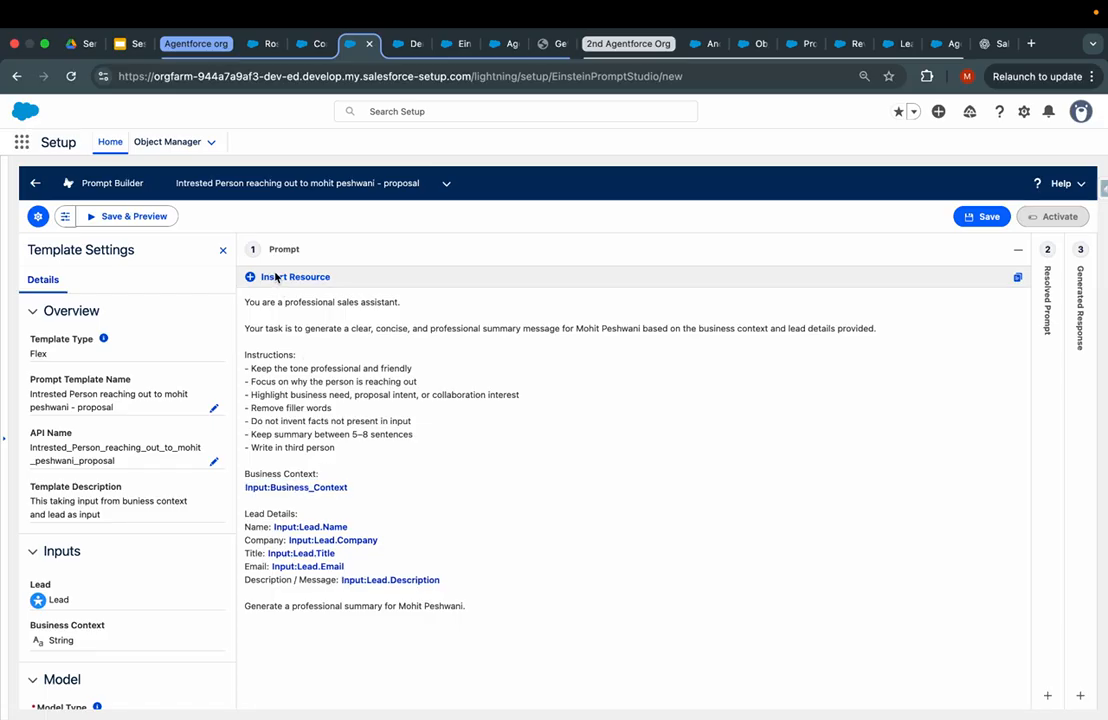
click(429, 541)
click(982, 216)
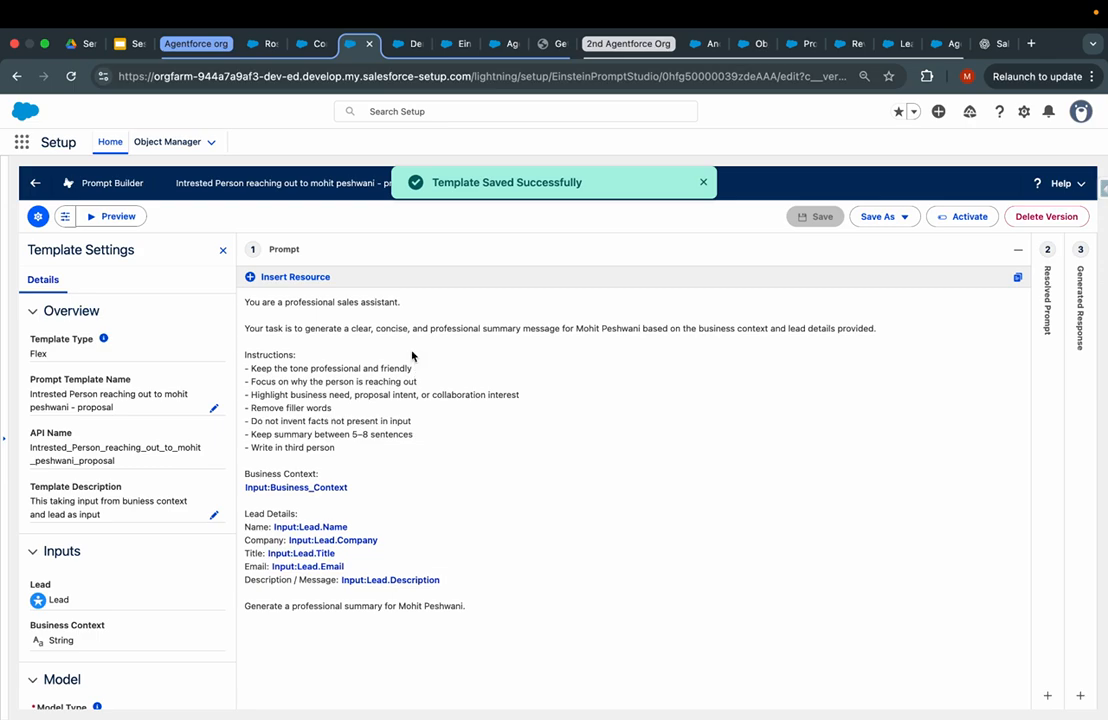
drag(244, 301, 489, 613)
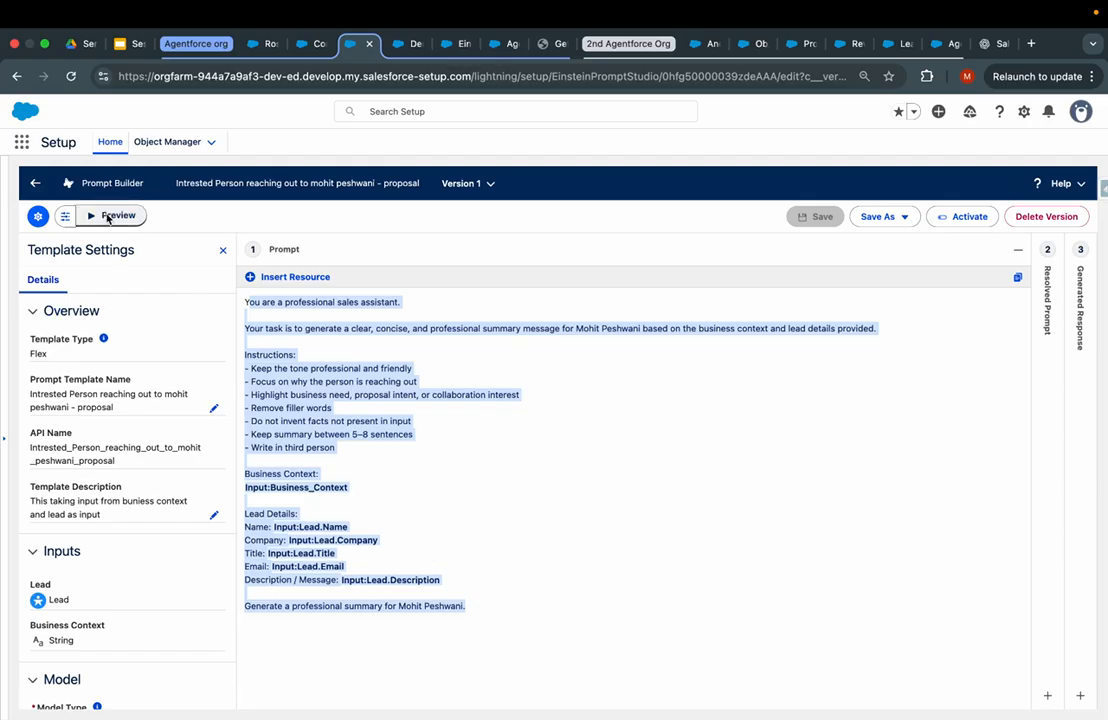
click(341, 371)
drag(245, 300, 524, 606)
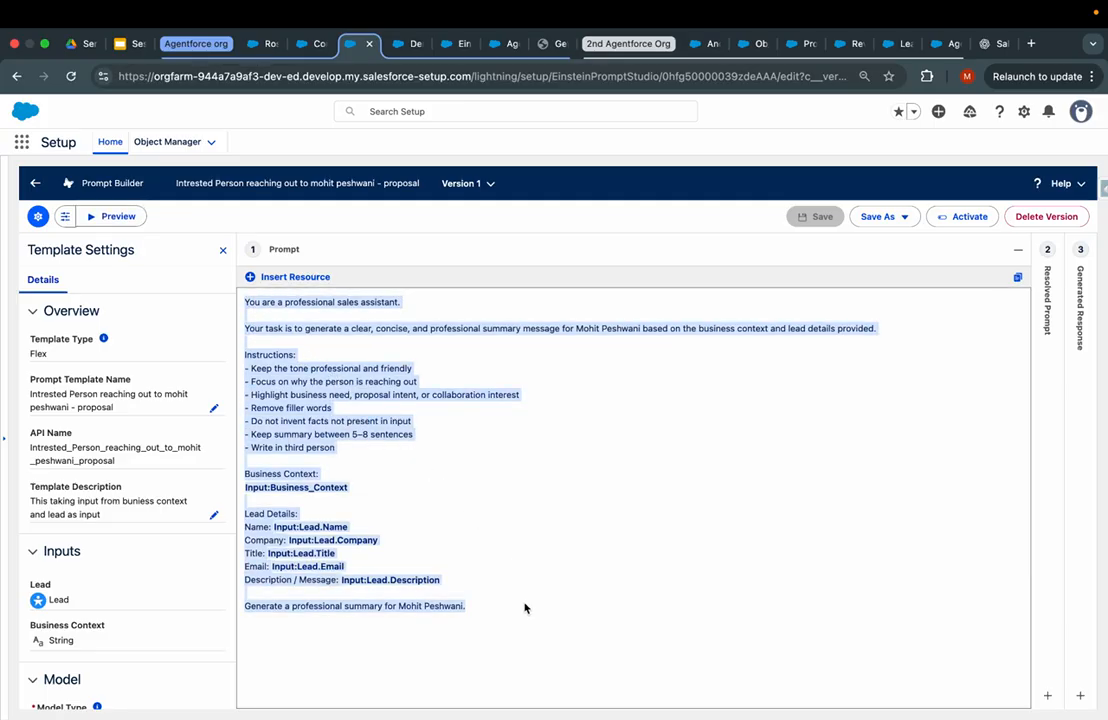
- Set the preview to a searched lead, Business Context 'An amazing p opportunity to present tableau work', and English responses
click(116, 216)
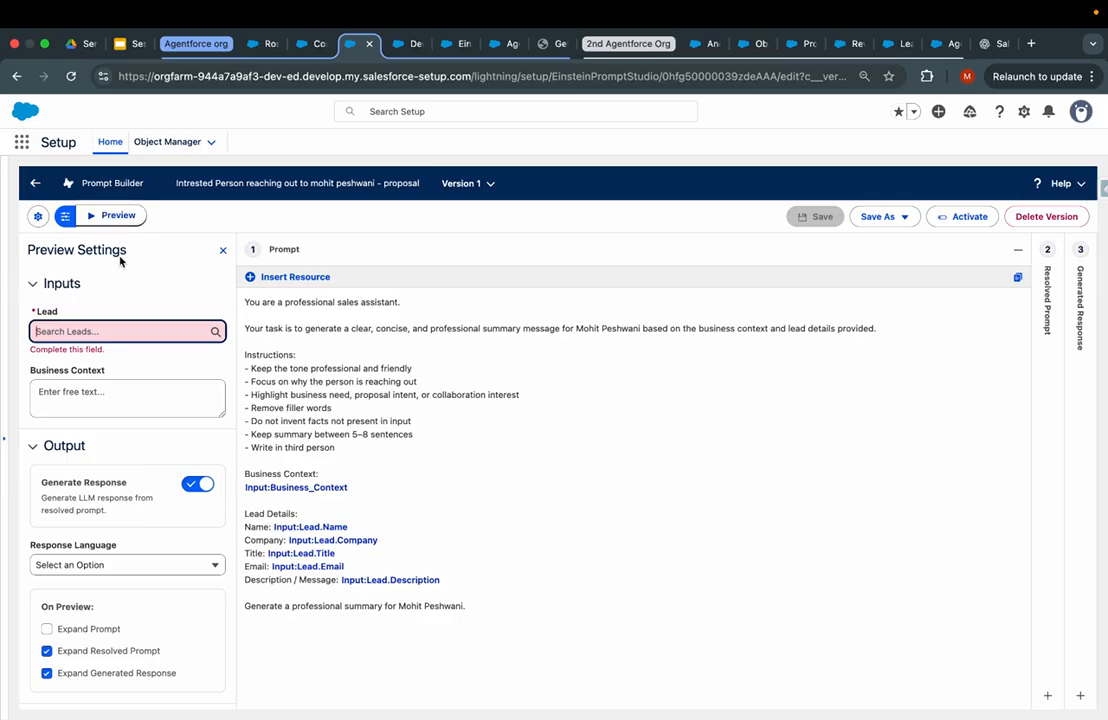
click(90, 334)
text(s)
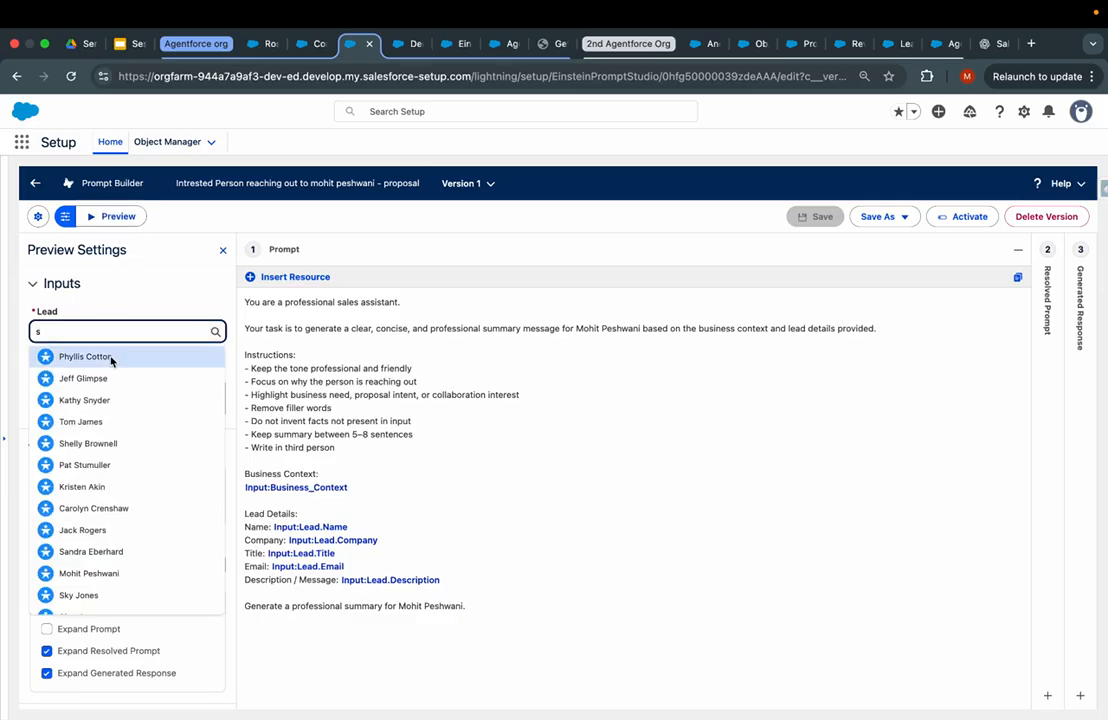
click(110, 360)
click(96, 380)
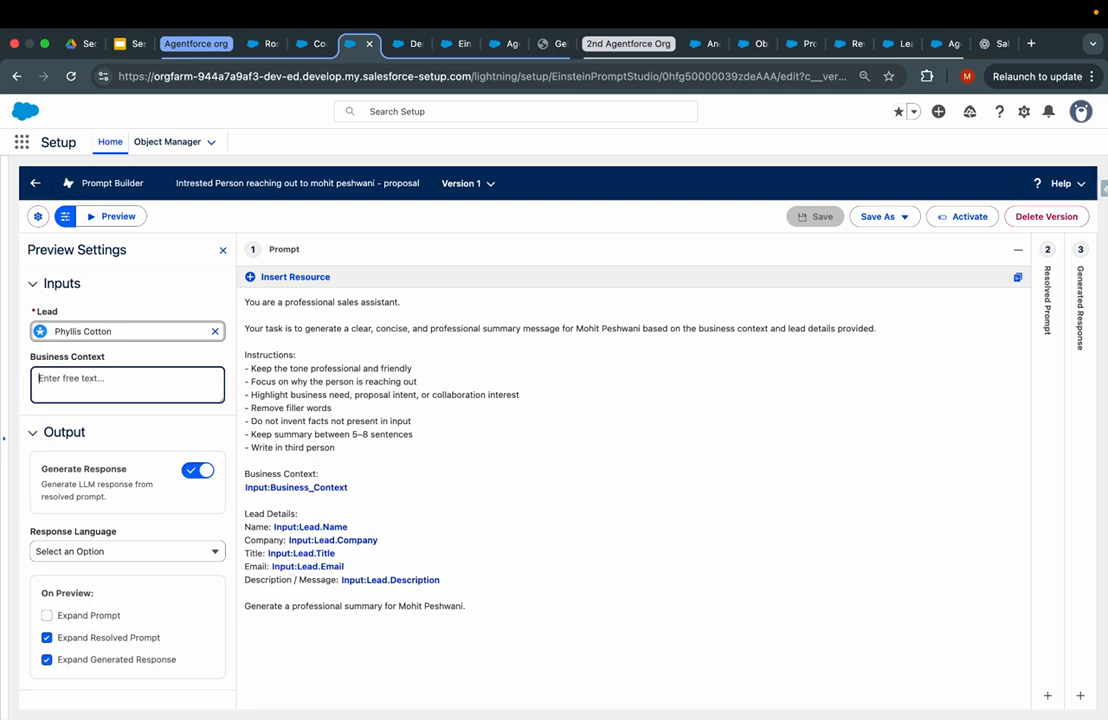
text(An amazing p opportunity to present)
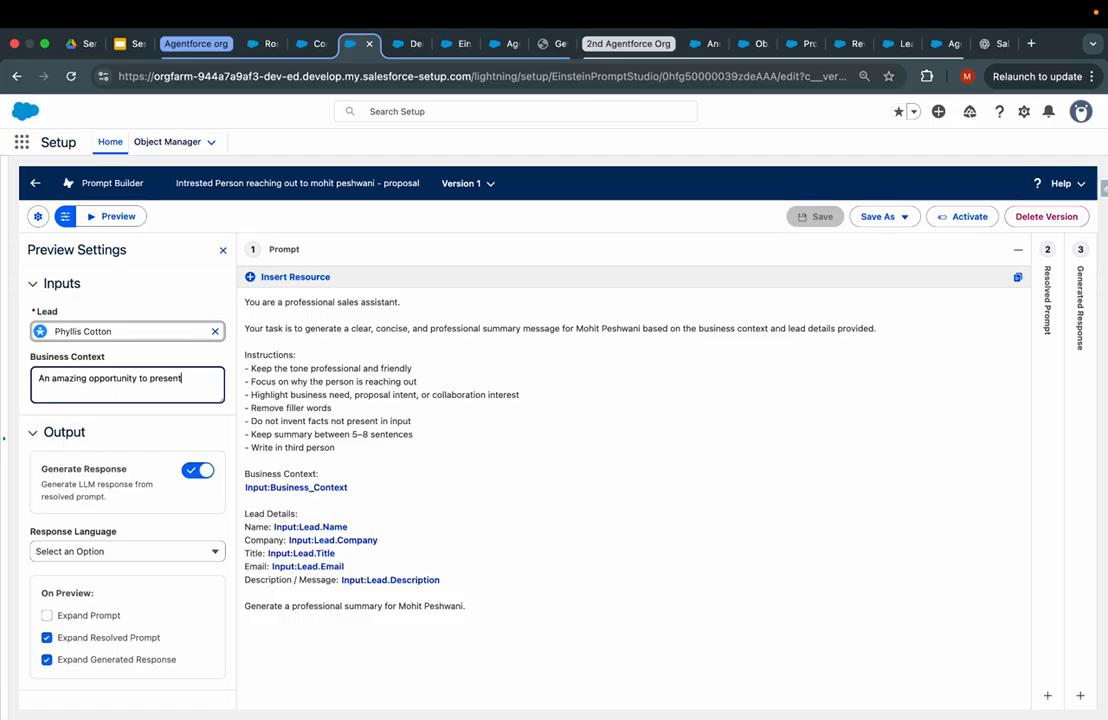
text( tableau workshop virtually)
click(125, 555)
click(108, 599)
- Run the preview with the original prompt included and review the generated proposal summary
click(70, 616)
click(118, 216)
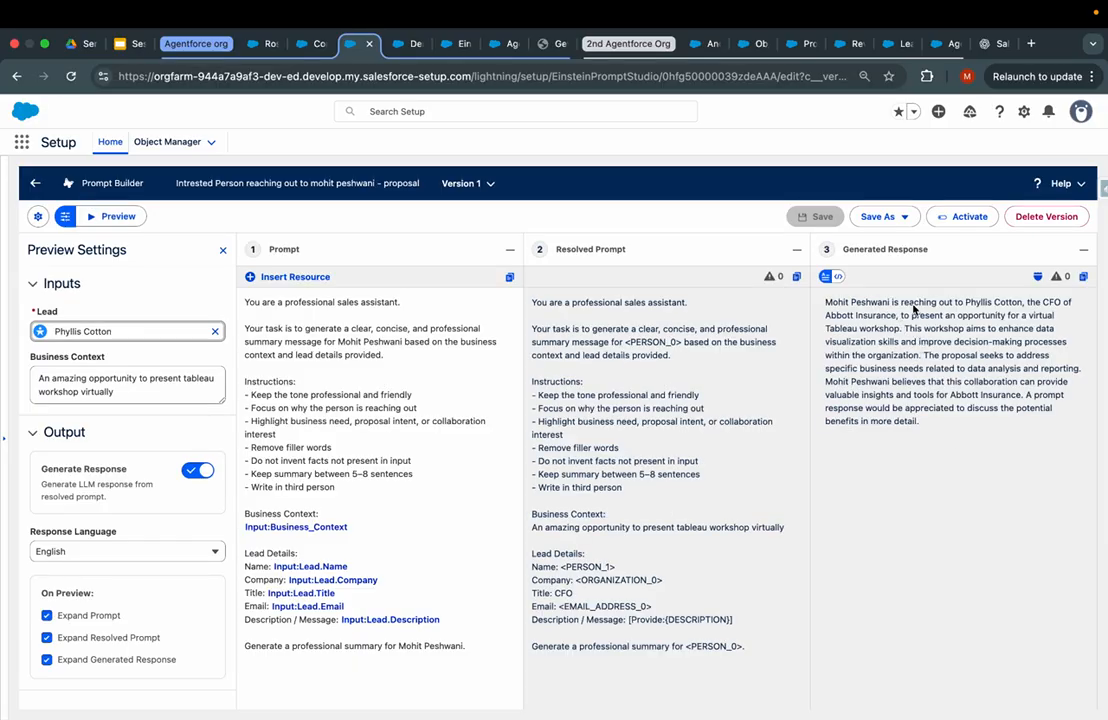
drag(965, 303, 924, 330)
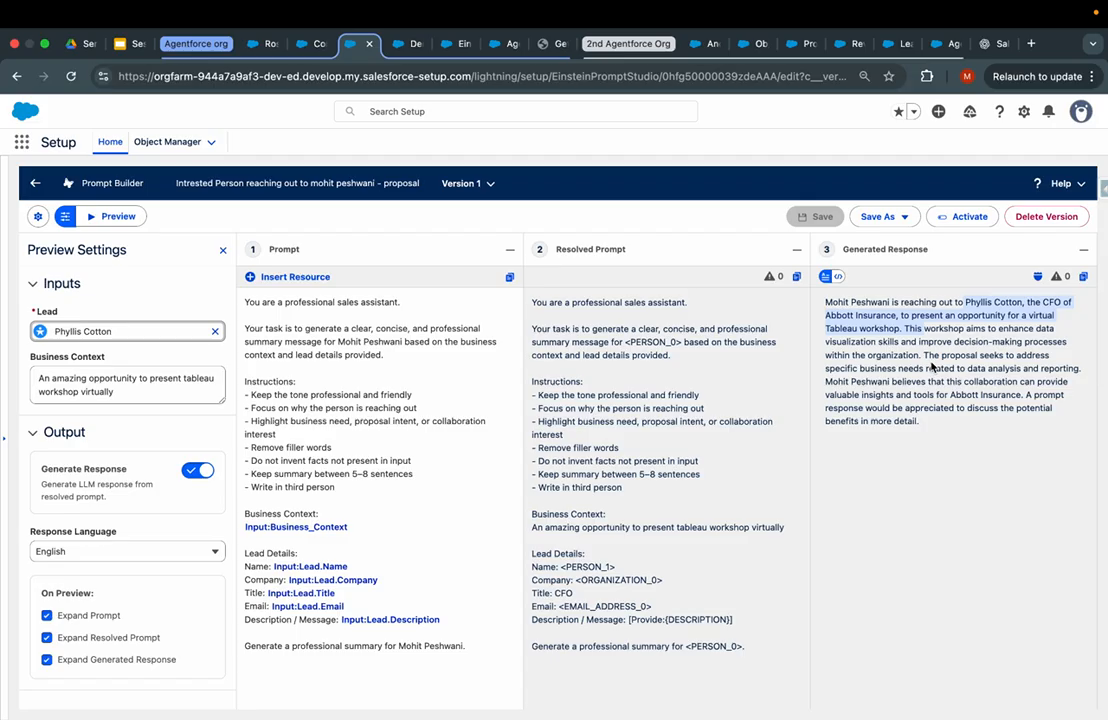
click(116, 378)
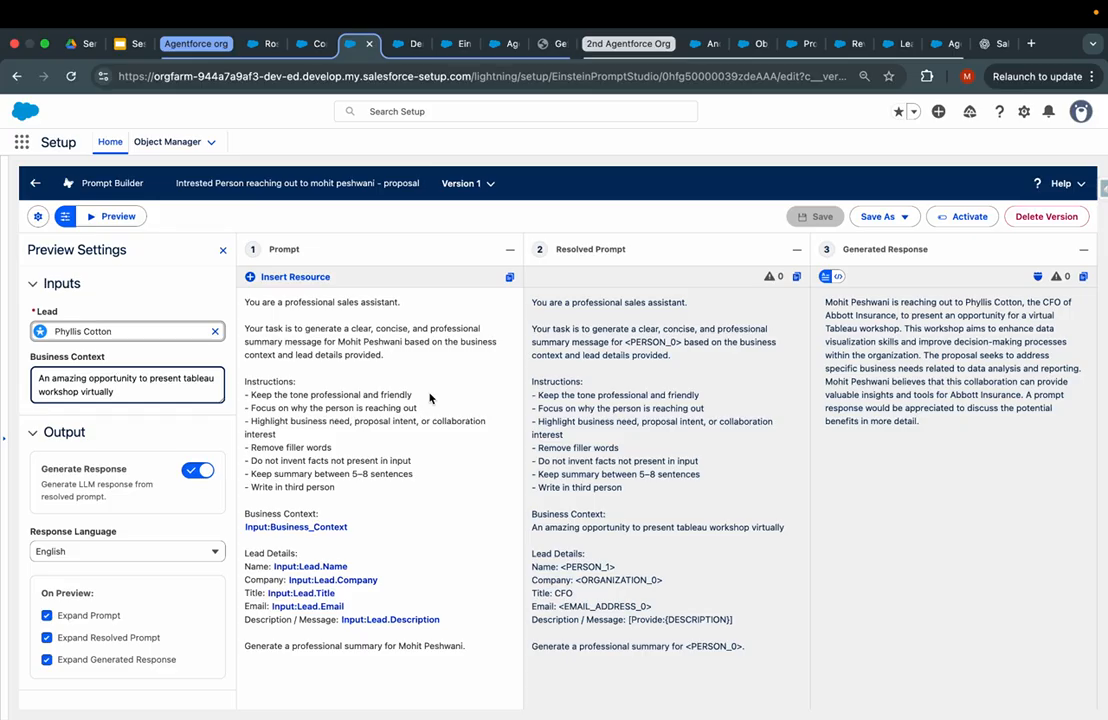
click(672, 619)
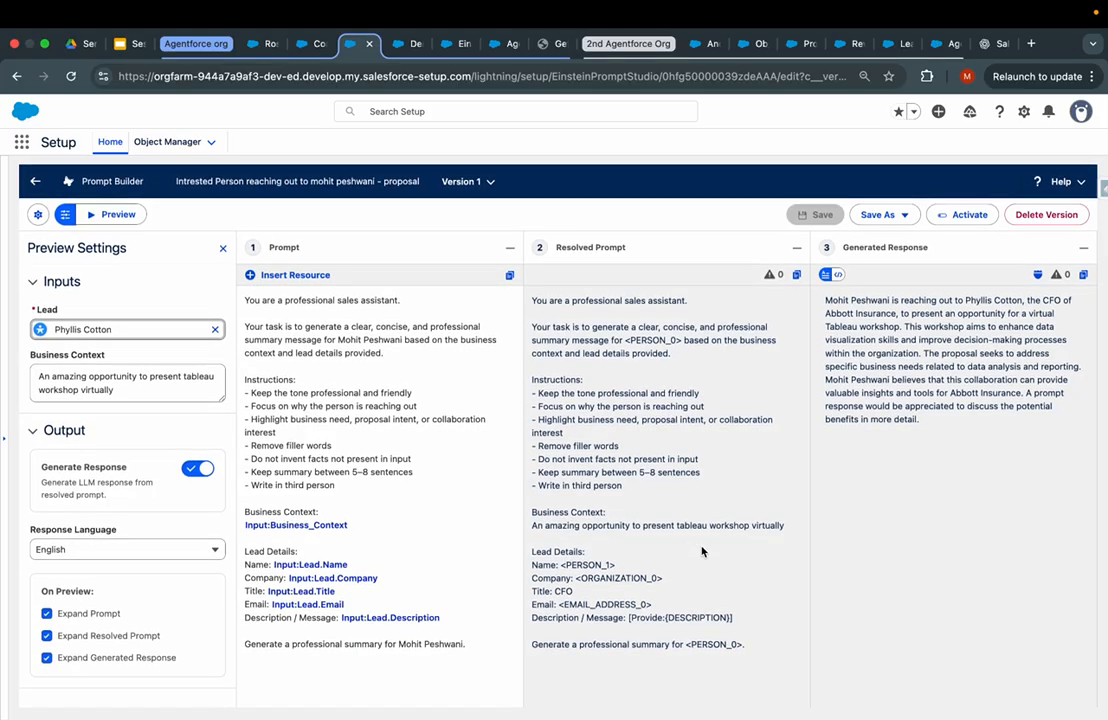
- Copy the resolved prompt text and open the Data Masking Details for the response
click(796, 279)
click(776, 279)
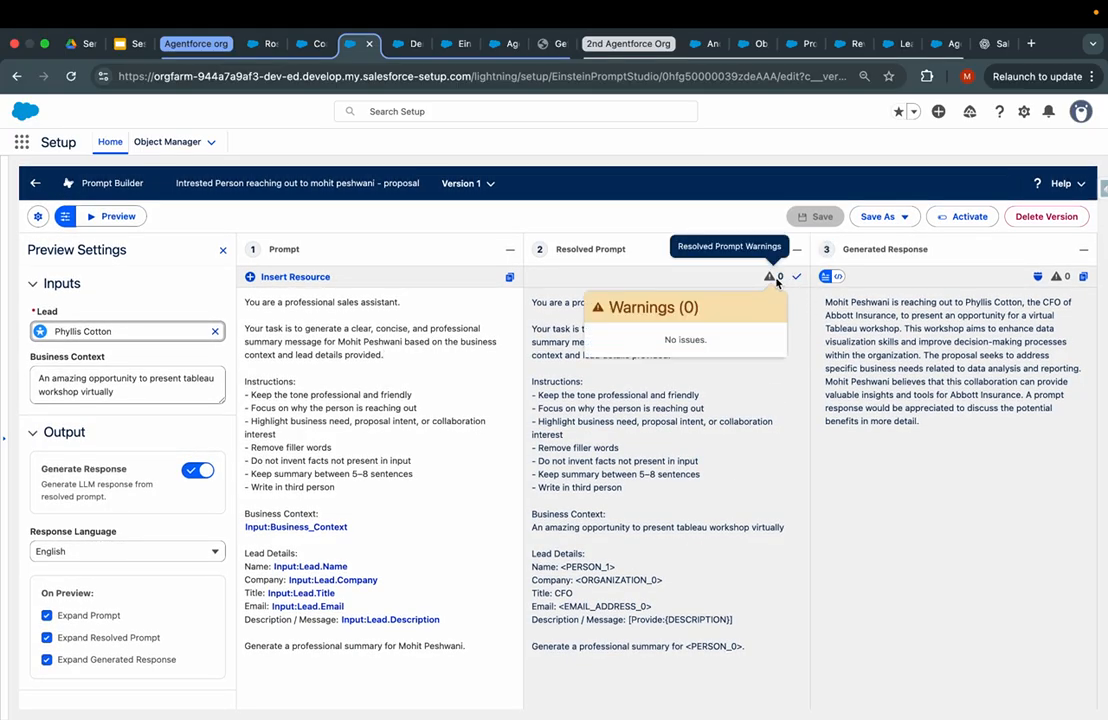
click(1038, 278)
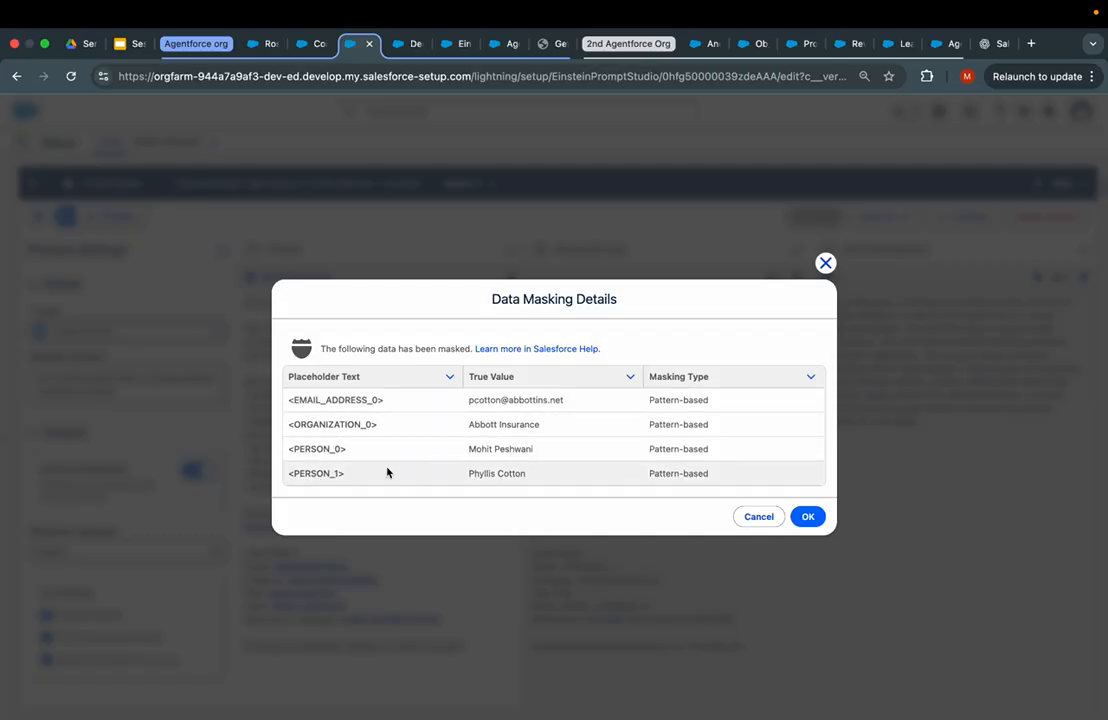
- Close the masking details and activate Version 1 of the proposal prompt template
click(825, 264)
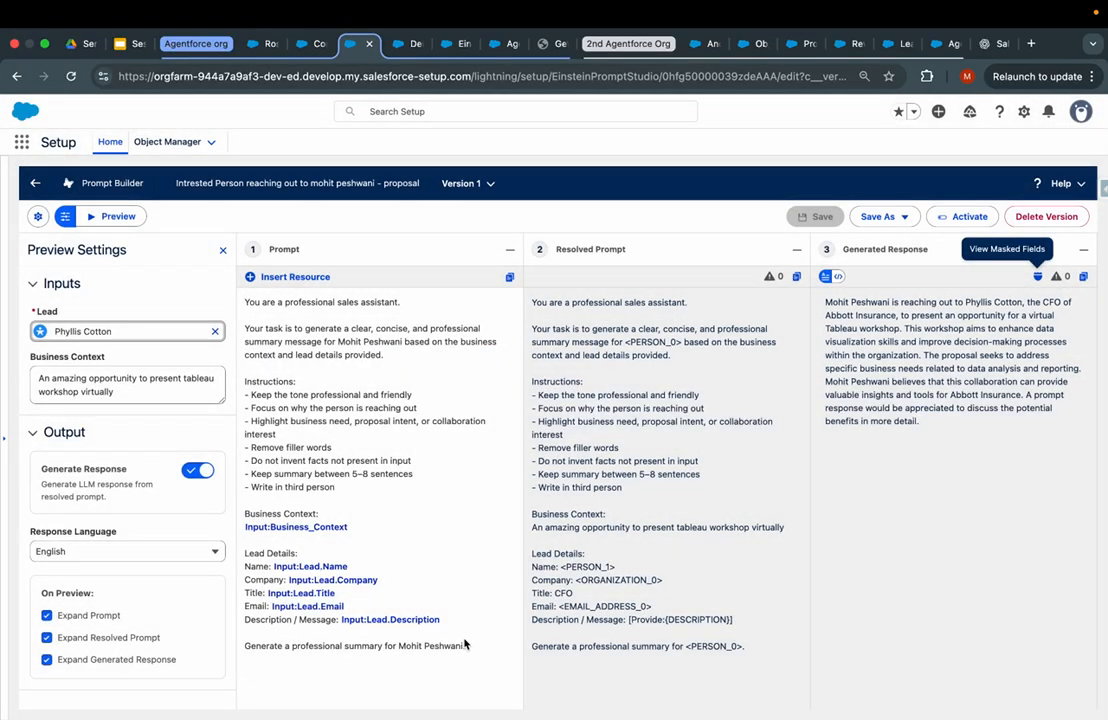
drag(468, 645, 273, 482)
click(449, 585)
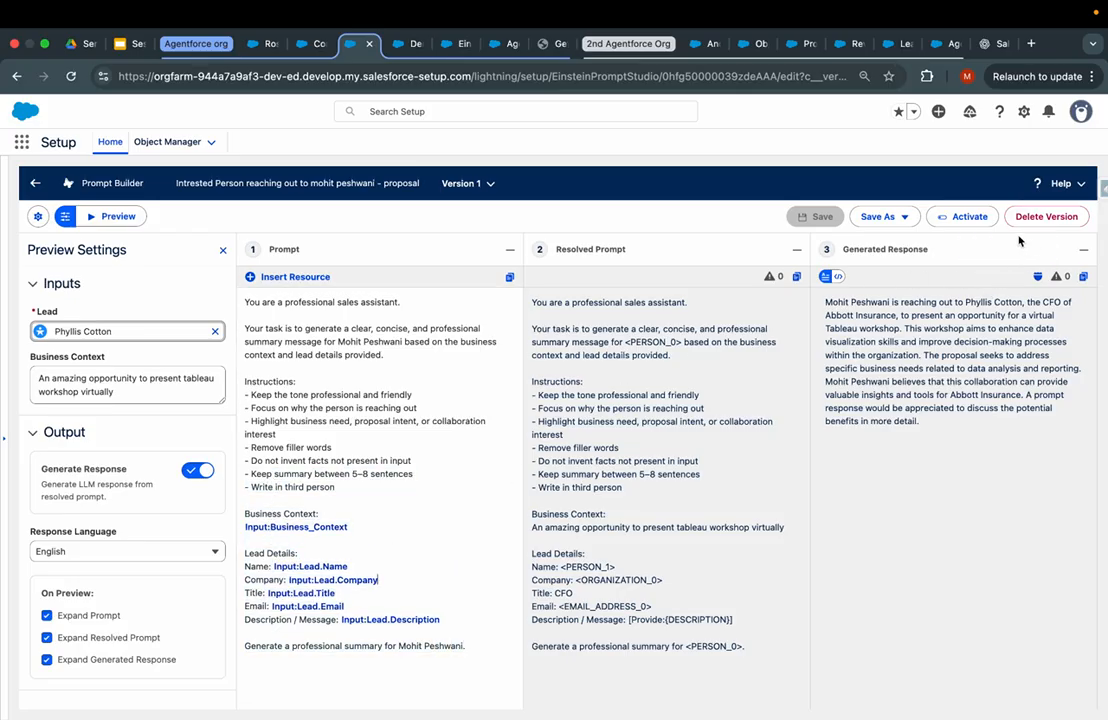
click(960, 217)
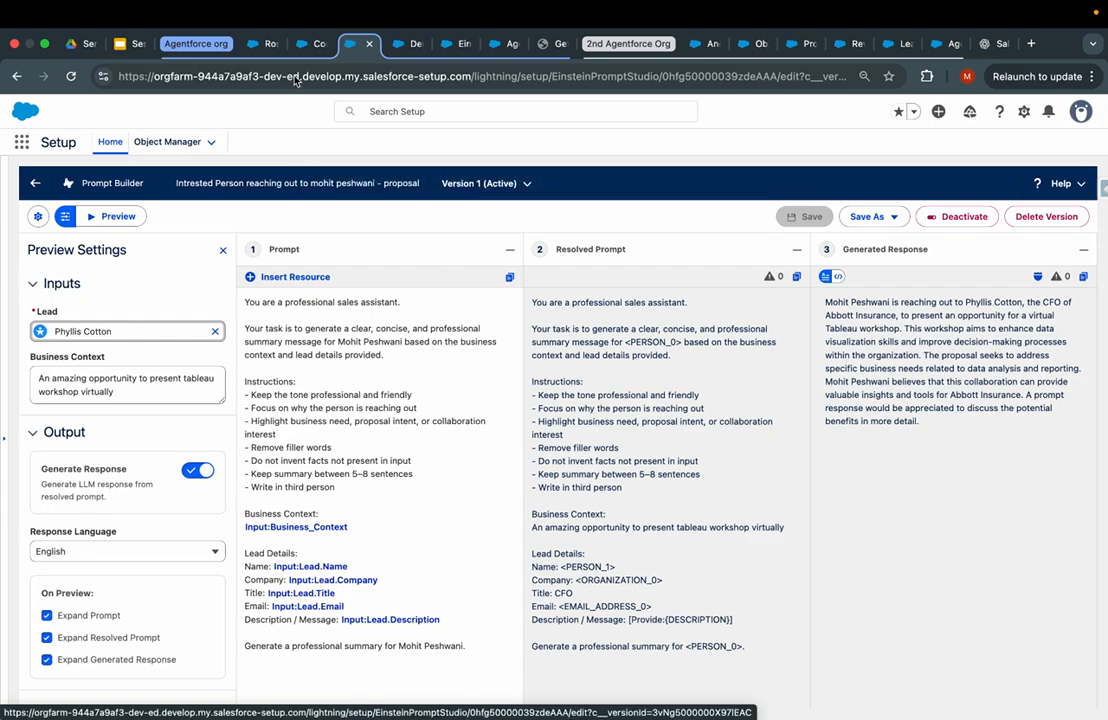
click(304, 43)
- Find 'flow' in Setup Quick Find, open the Flows list, and start a New Flow
click(114, 178)
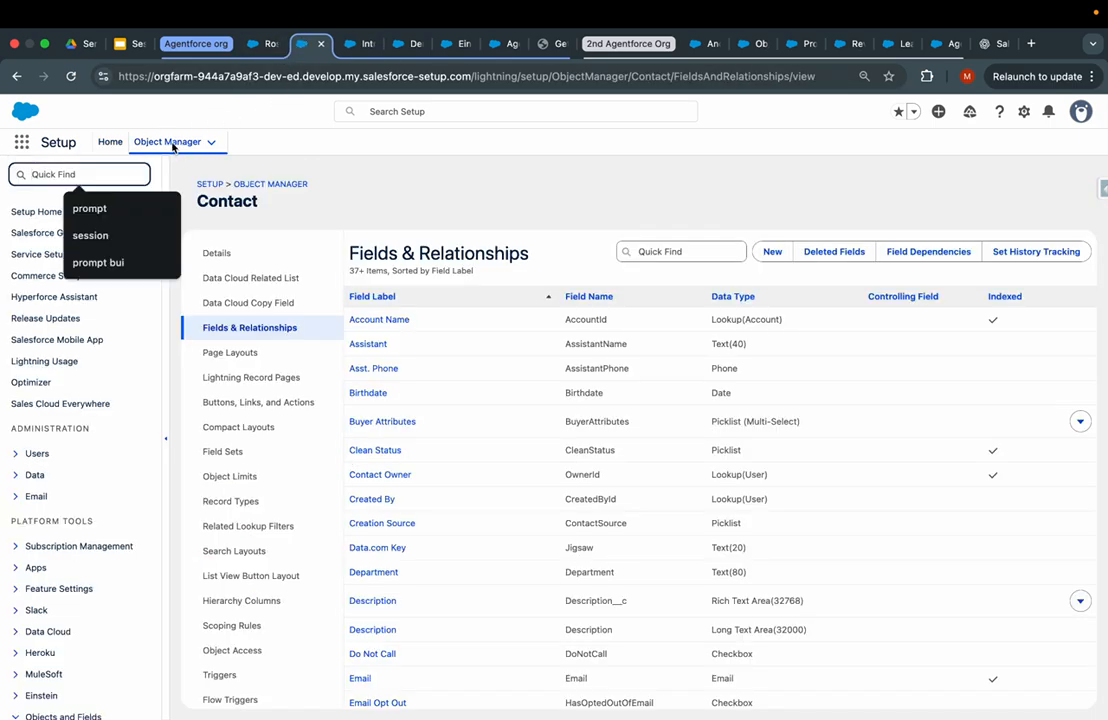
click(172, 144)
click(108, 142)
click(168, 142)
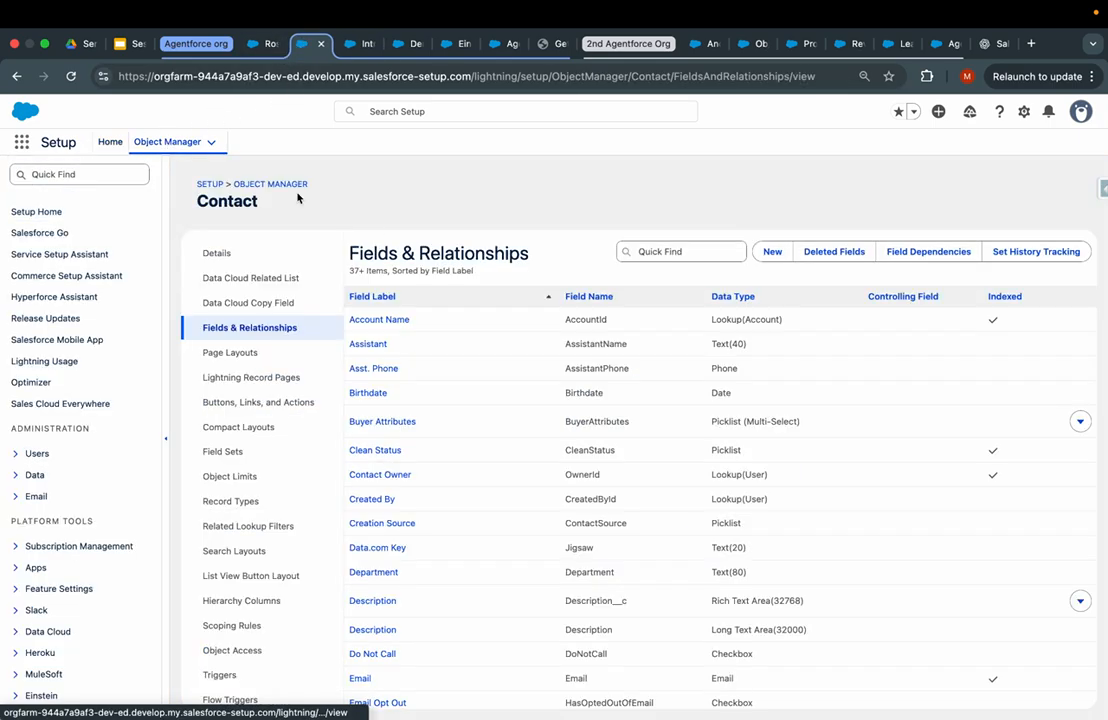
click(110, 142)
click(80, 174)
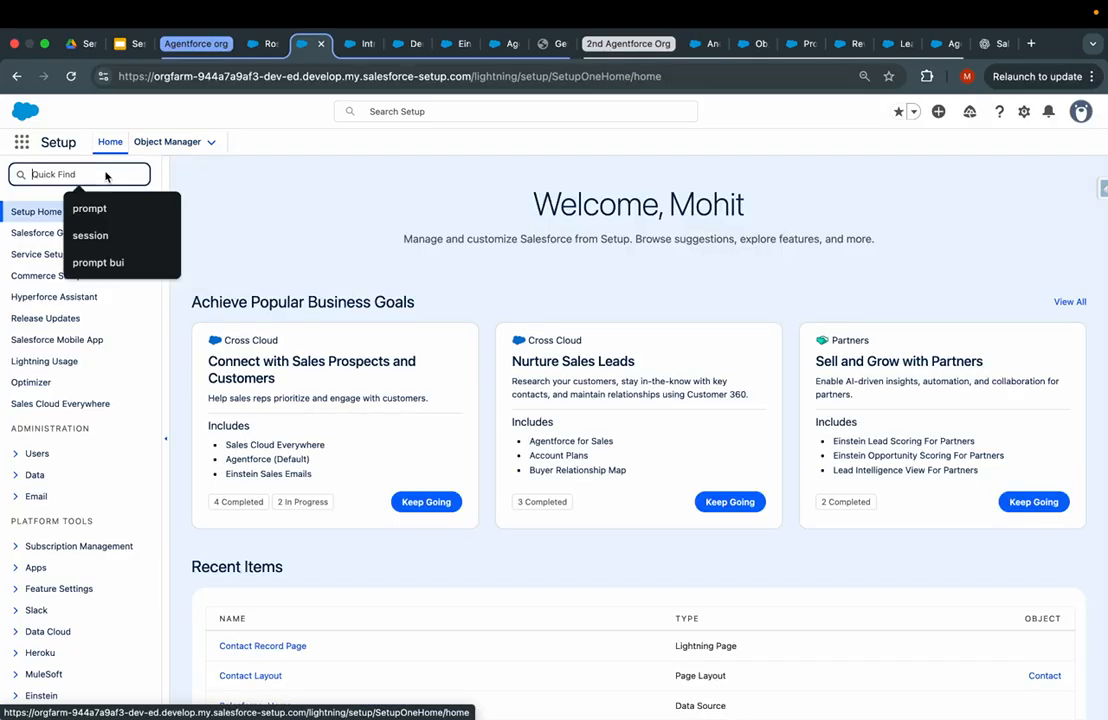
text(flow)
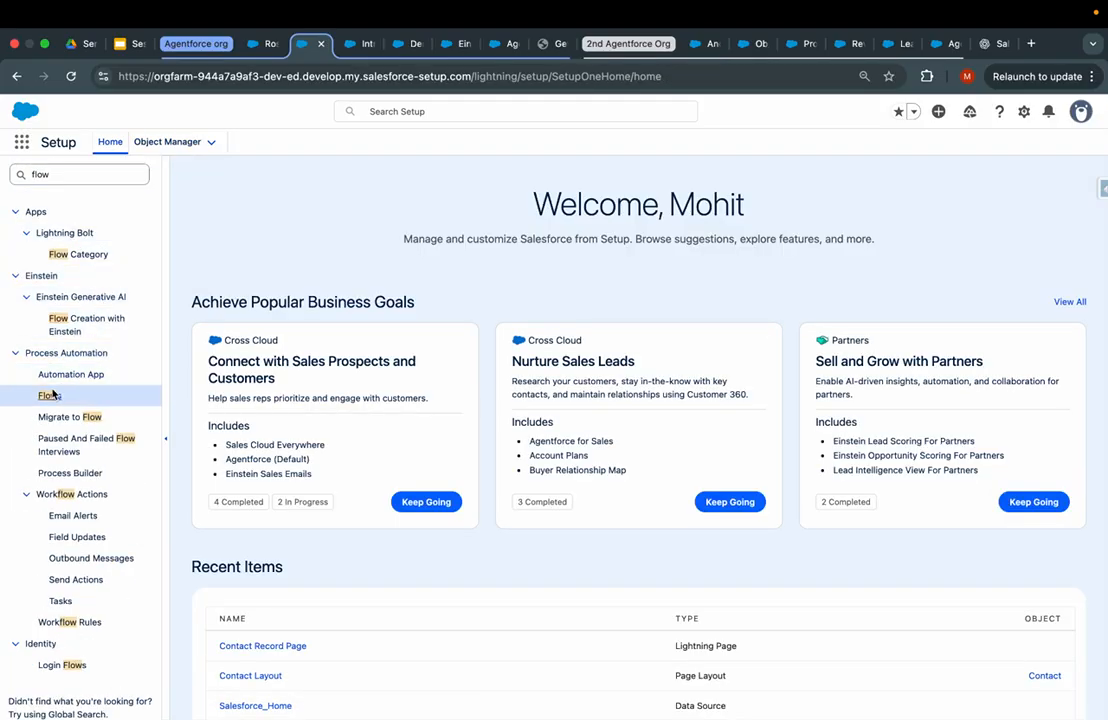
click(49, 394)
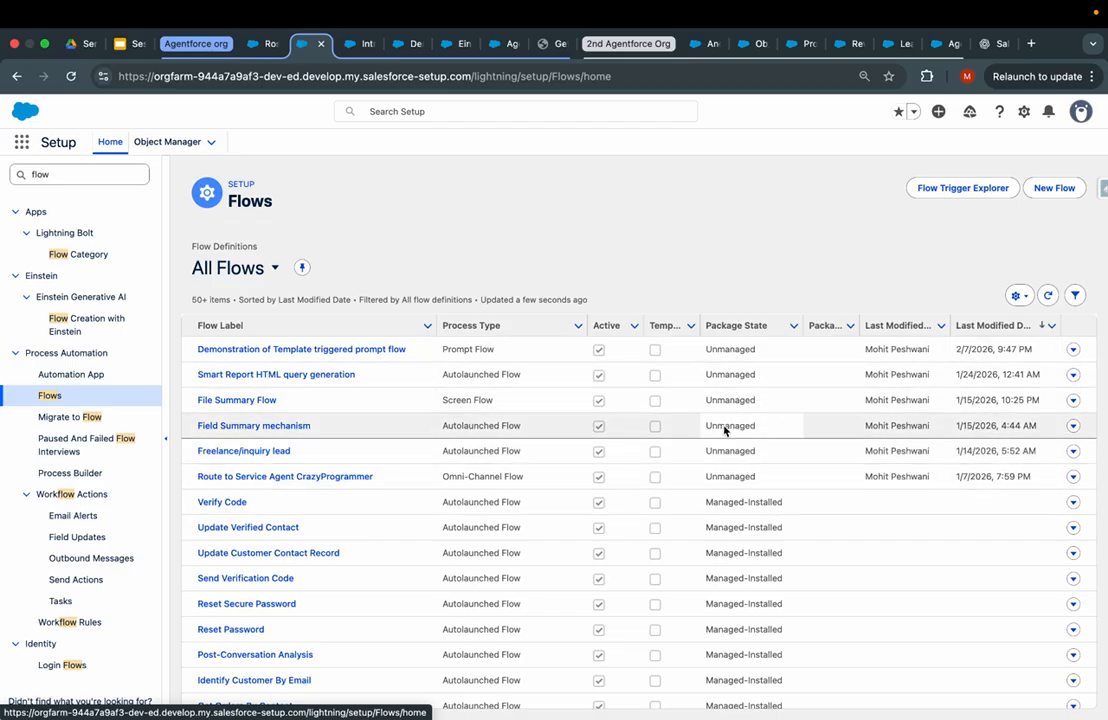
click(1052, 188)
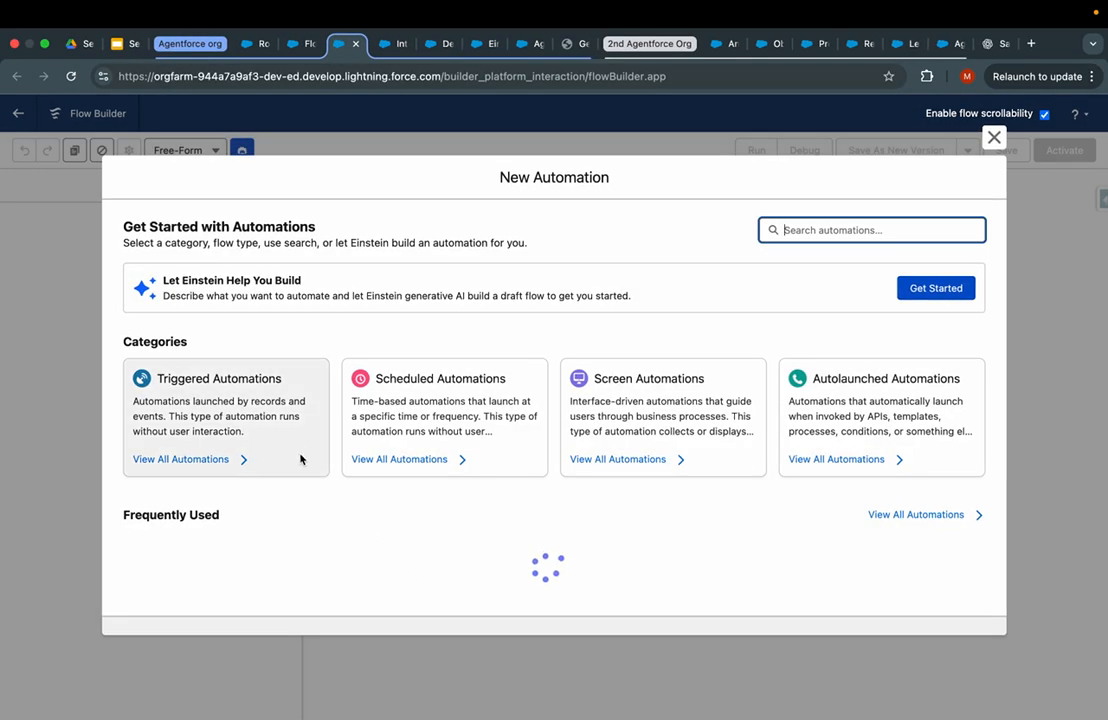
- Create a Record-Triggered Flow on Lead with Condition Requirements set to None
click(298, 453)
click(294, 388)
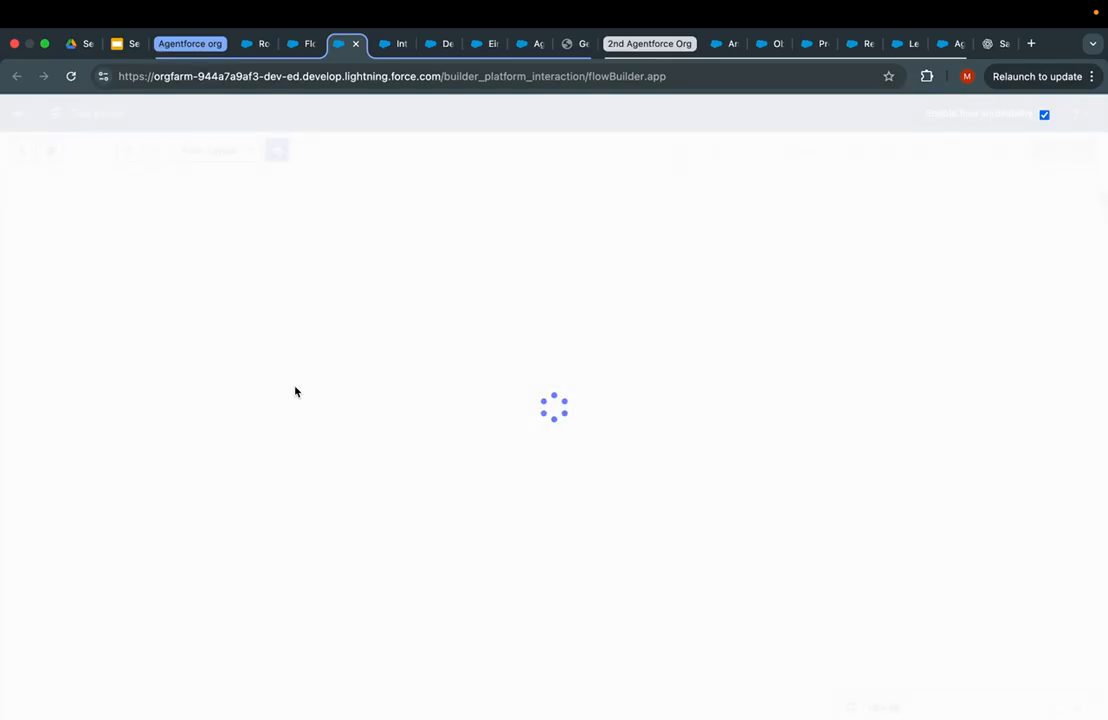
click(482, 296)
text(lead)
click(479, 340)
scroll(480, 500, down, 3)
click(505, 423)
click(470, 507)
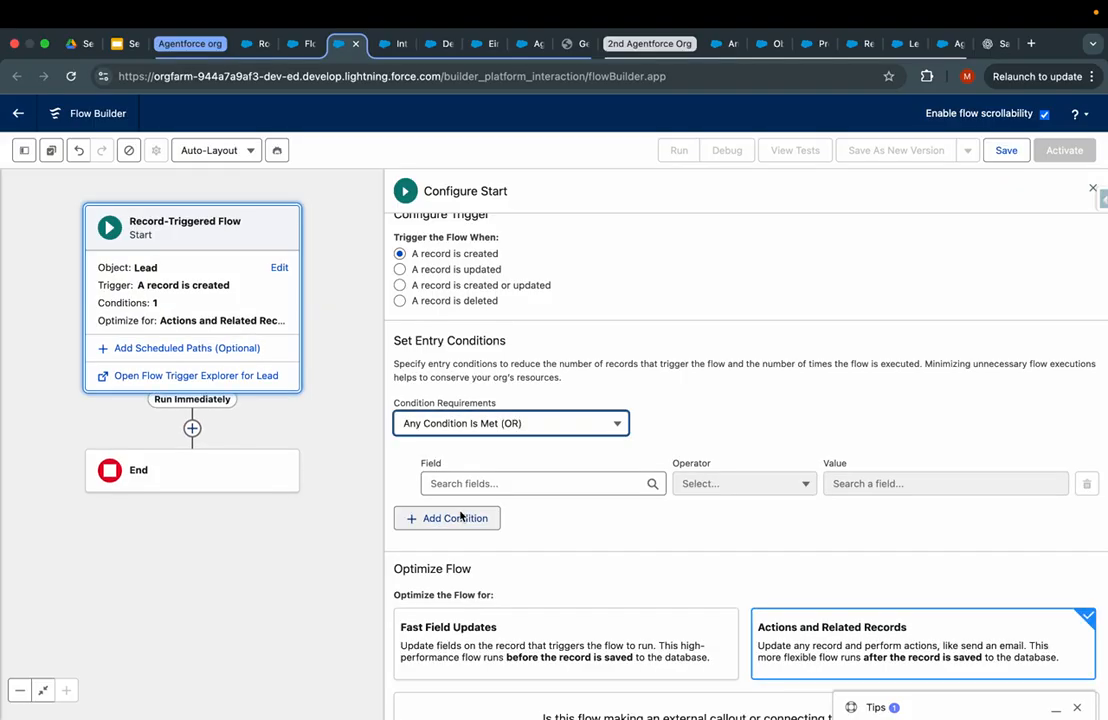
scroll(495, 495, down, 2)
click(508, 401)
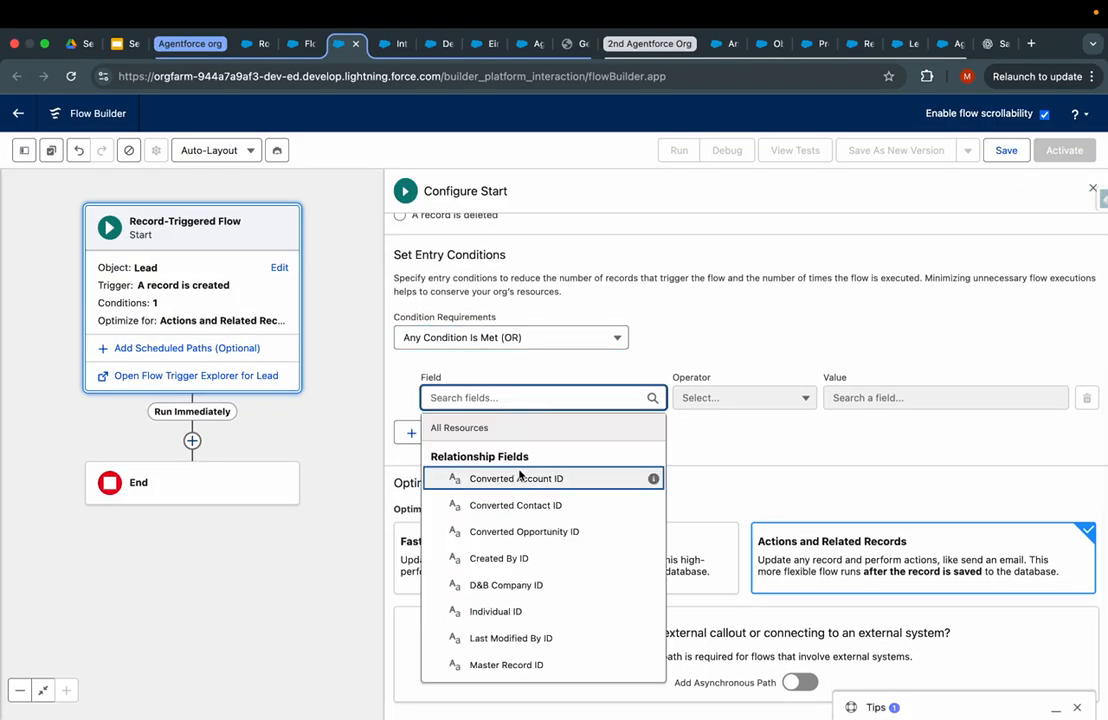
key(Escape)
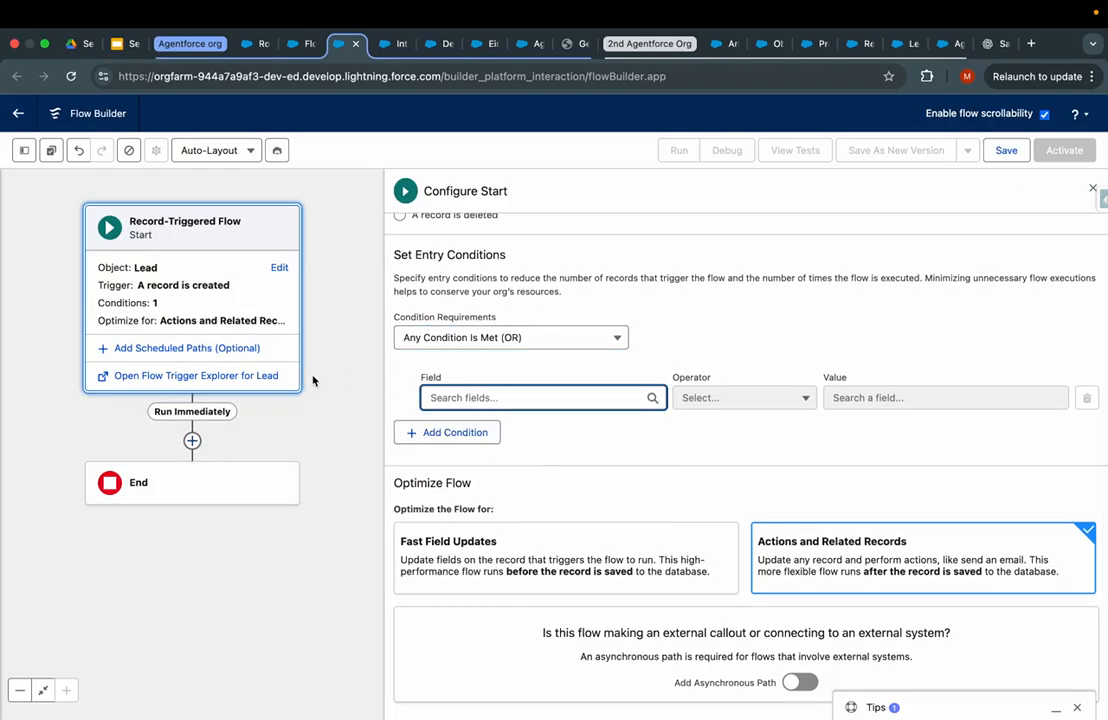
click(430, 338)
click(421, 366)
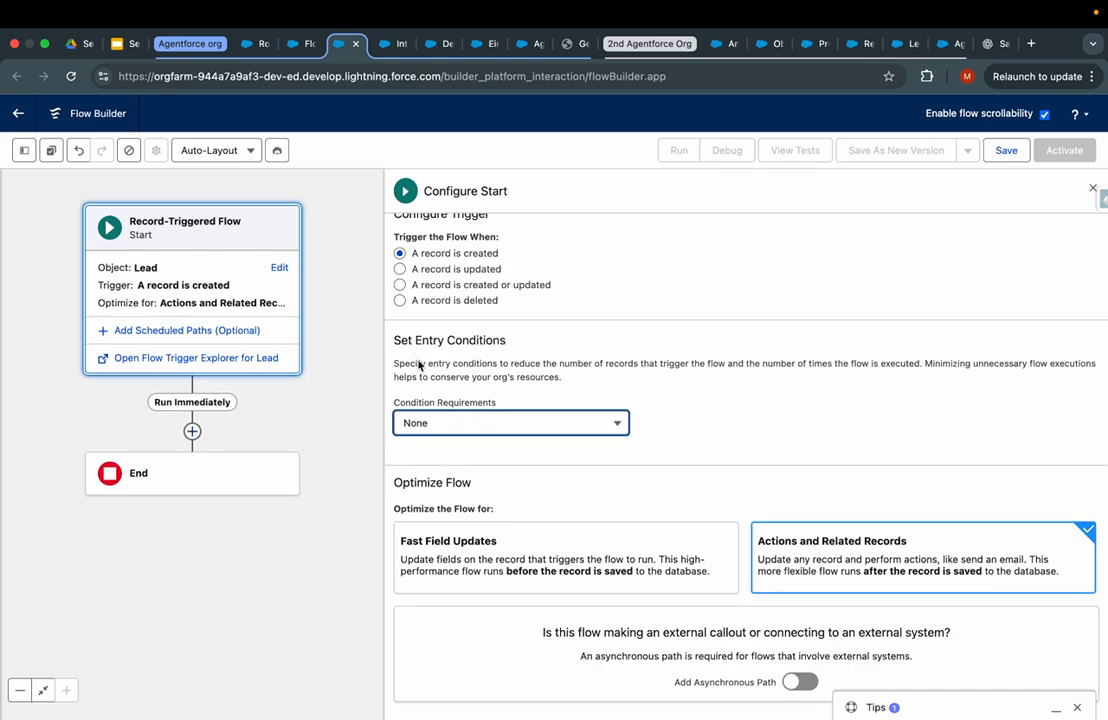
- Add and then delete a Get Records element, then search the elements for the prompt action
click(193, 423)
text(g)
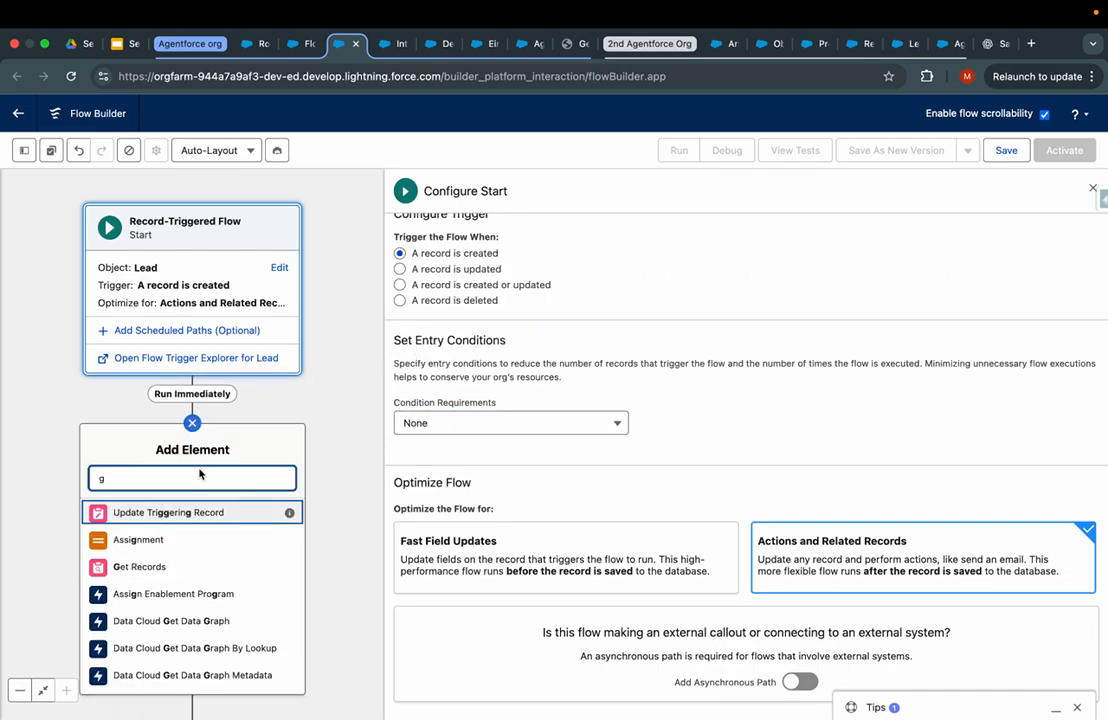
text(e)
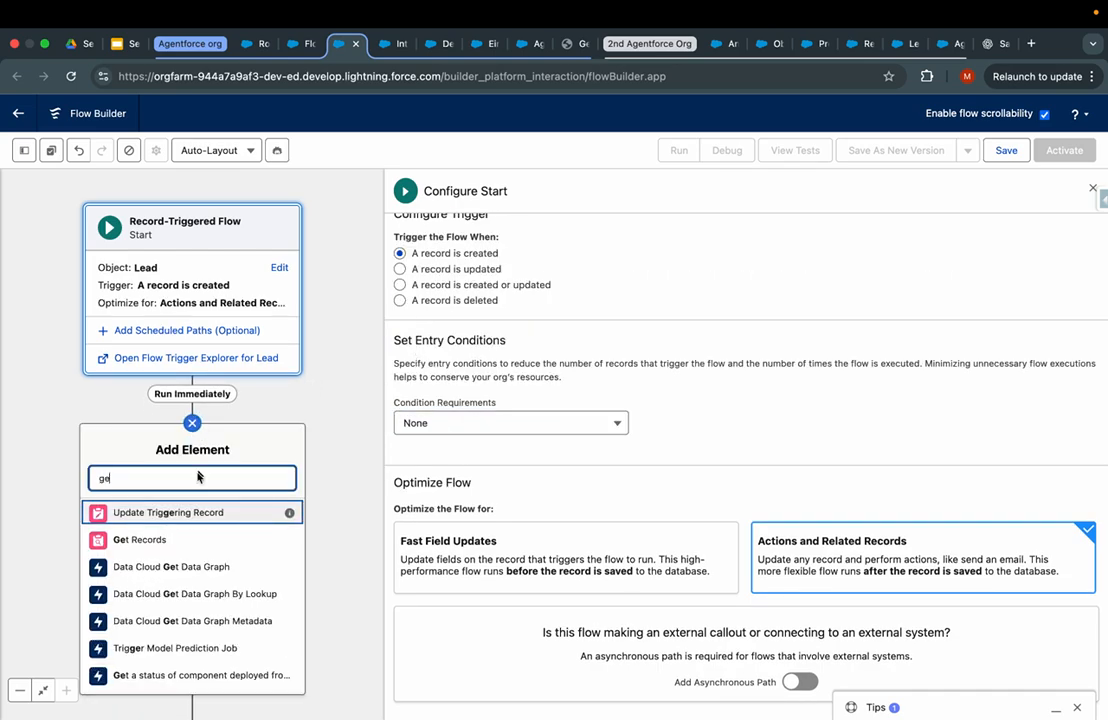
click(150, 539)
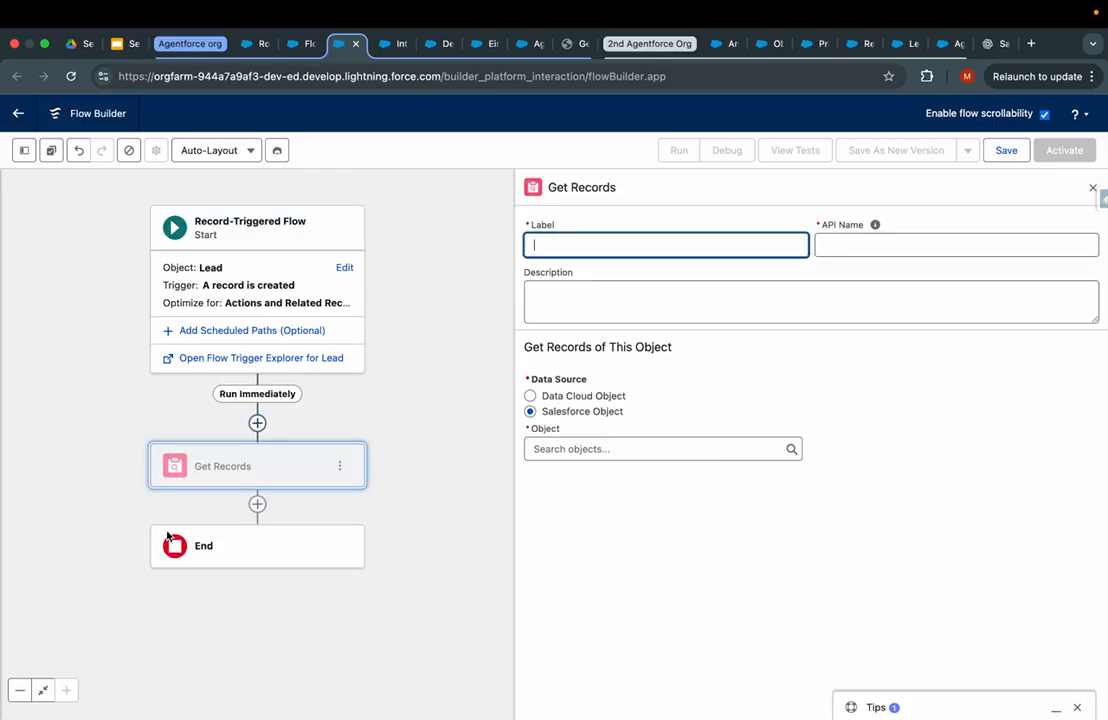
click(340, 468)
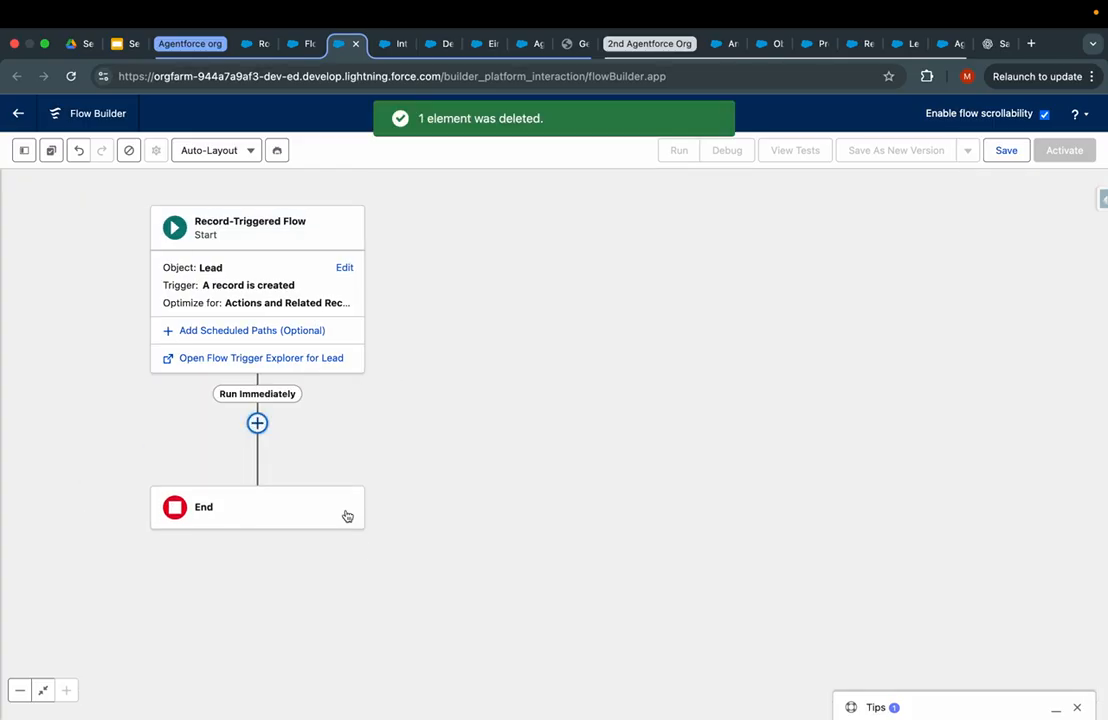
click(352, 545)
click(257, 423)
scroll(475, 400, down, 2)
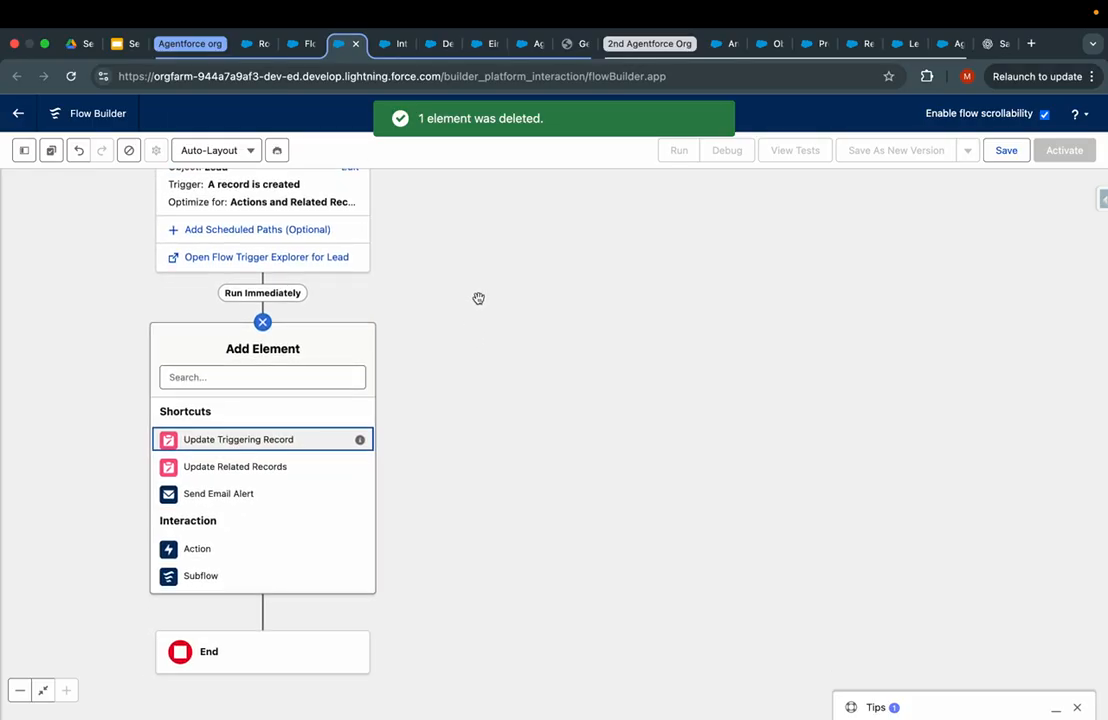
click(253, 377)
text(promp)
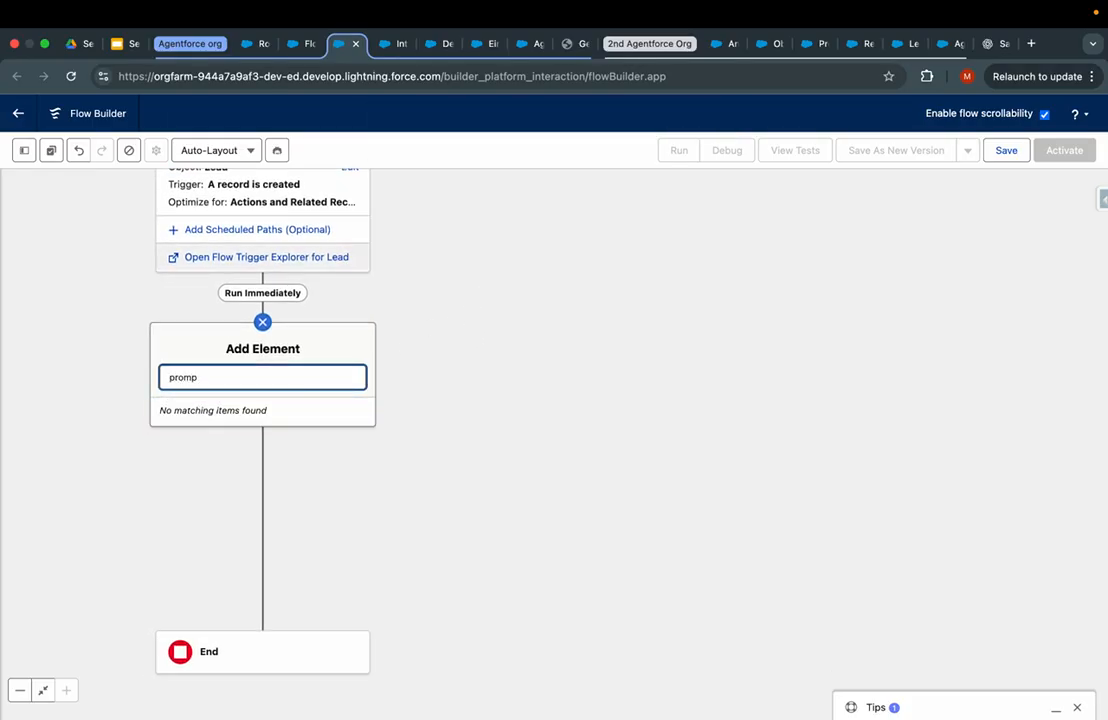
key(BackSpace)
key(BackSpace)
key(BackSpace)
key(BackSpace)
key(BackSpace)
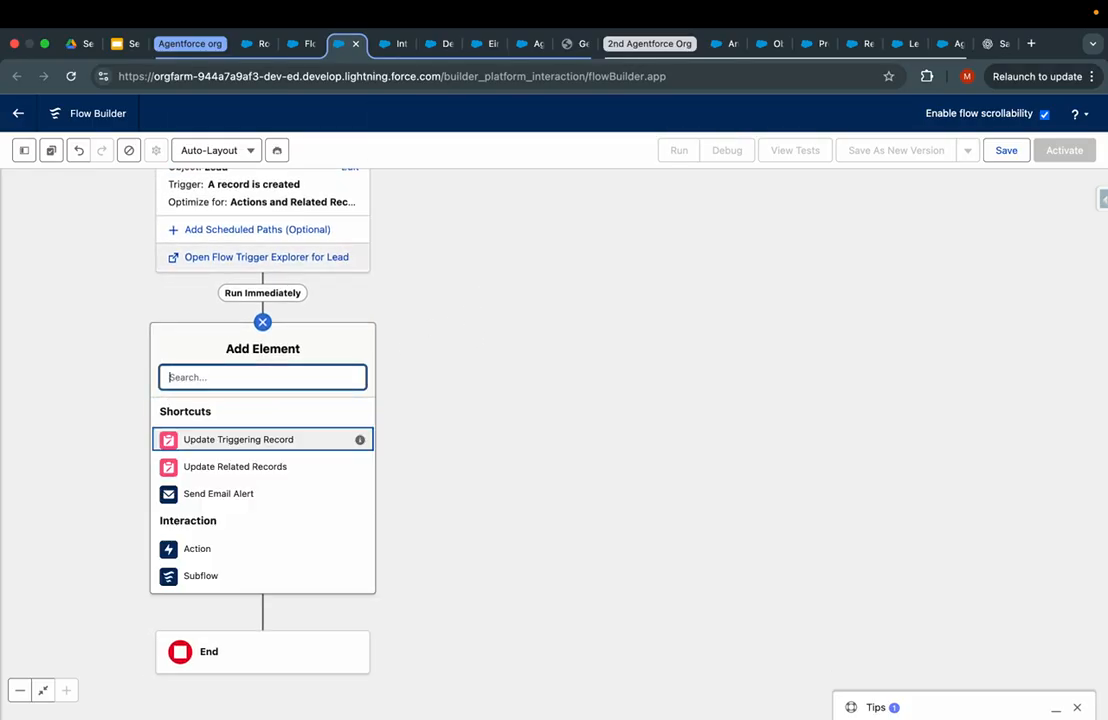
- Copy the prompt template's title and add its prompt template action after the Start
click(304, 44)
click(256, 44)
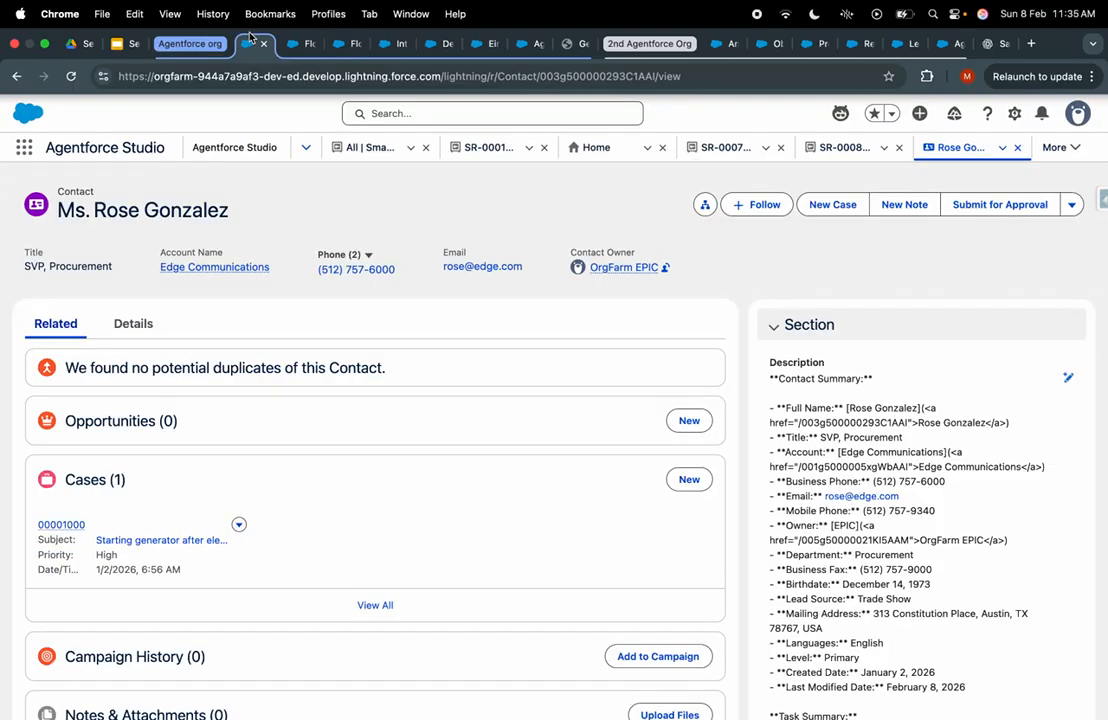
click(380, 45)
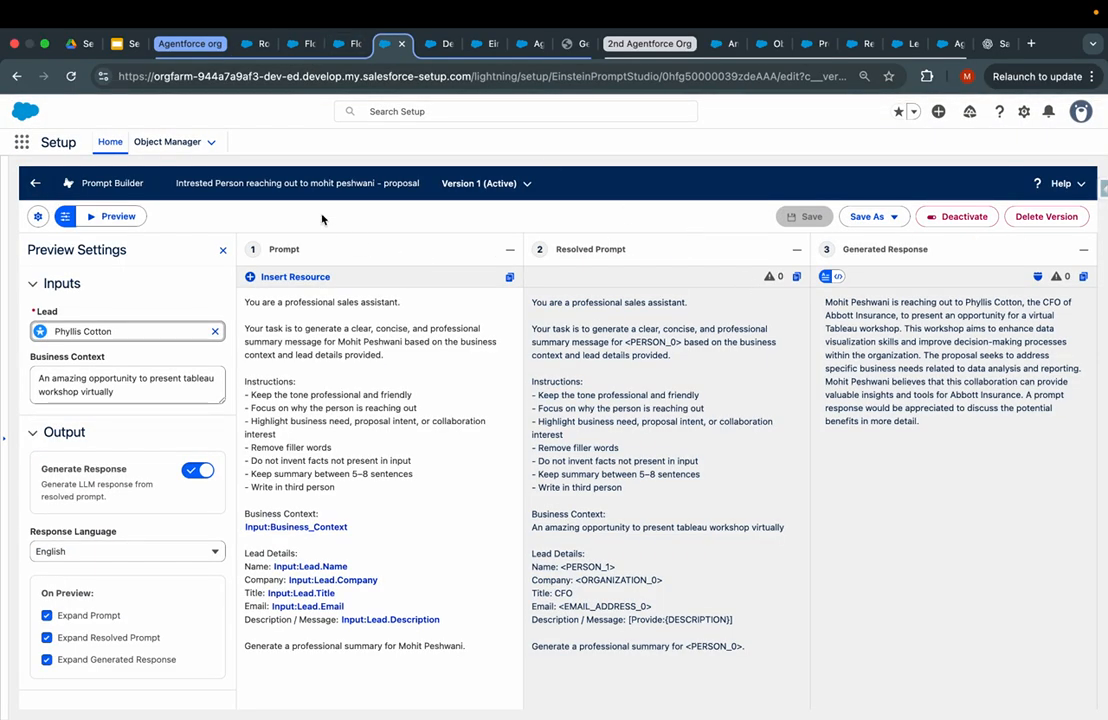
drag(176, 183, 376, 182)
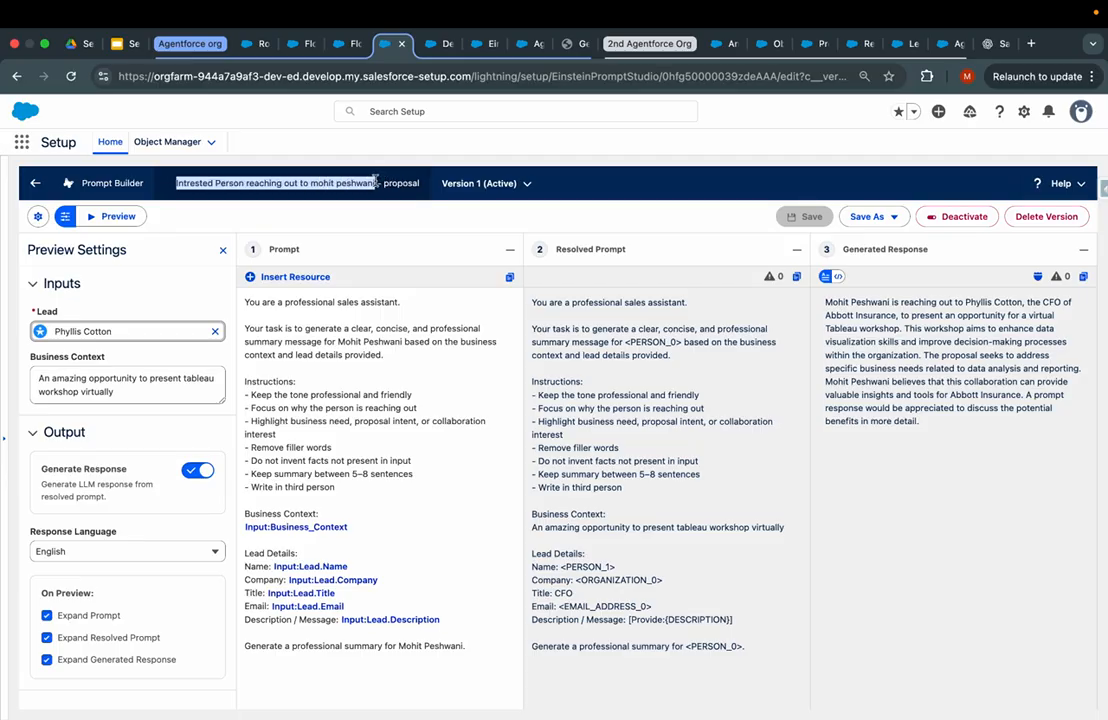
key(ctrl+c)
click(350, 44)
key(ctrl+v)
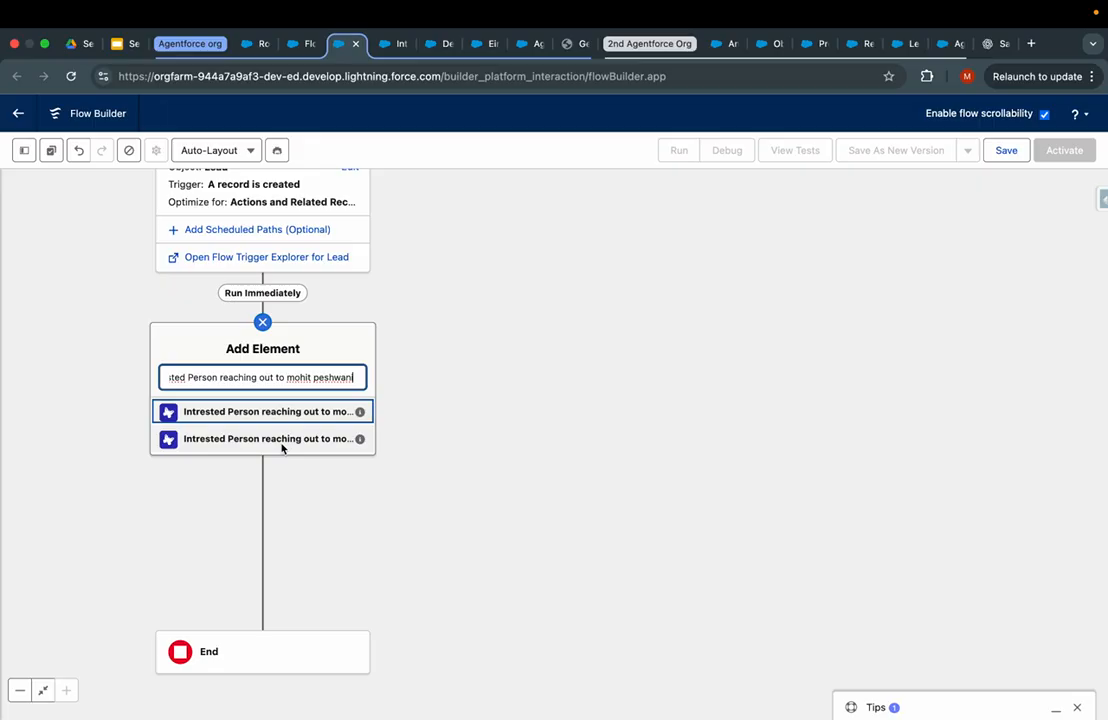
click(314, 400)
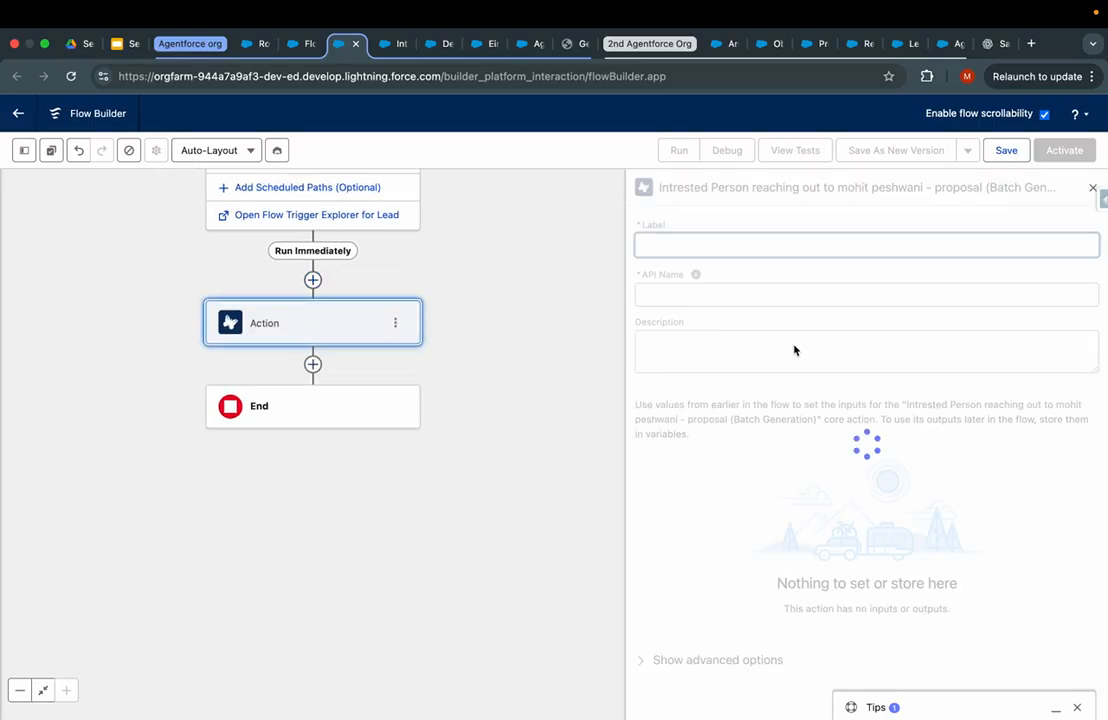
click(395, 323)
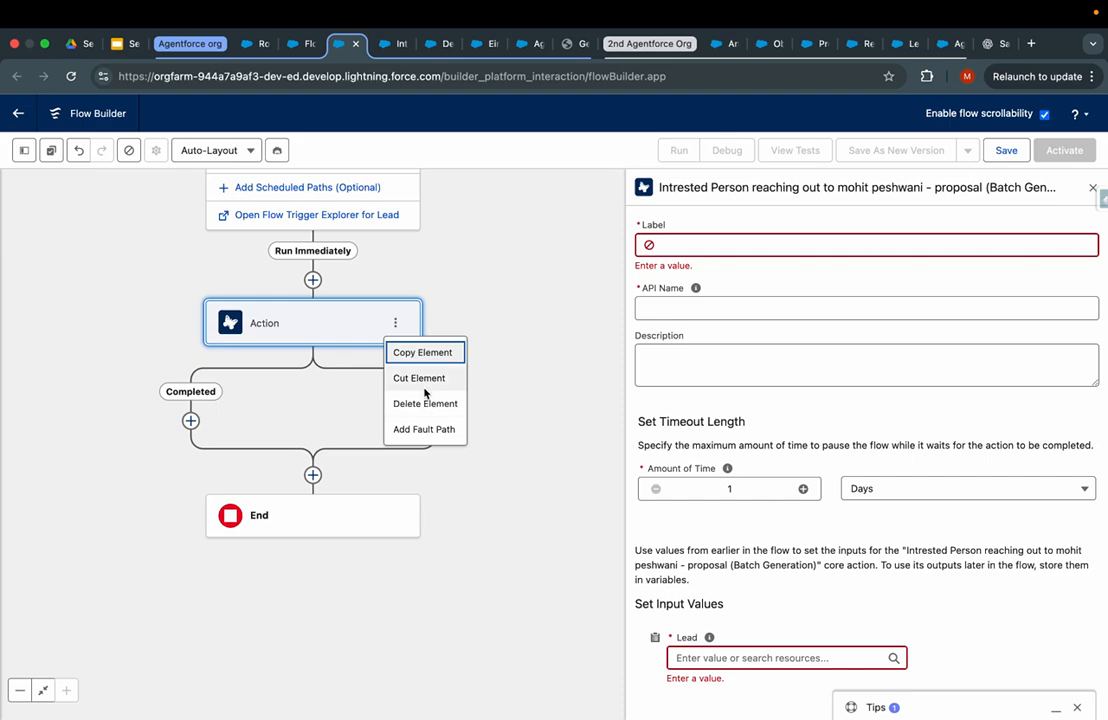
click(415, 404)
click(313, 280)
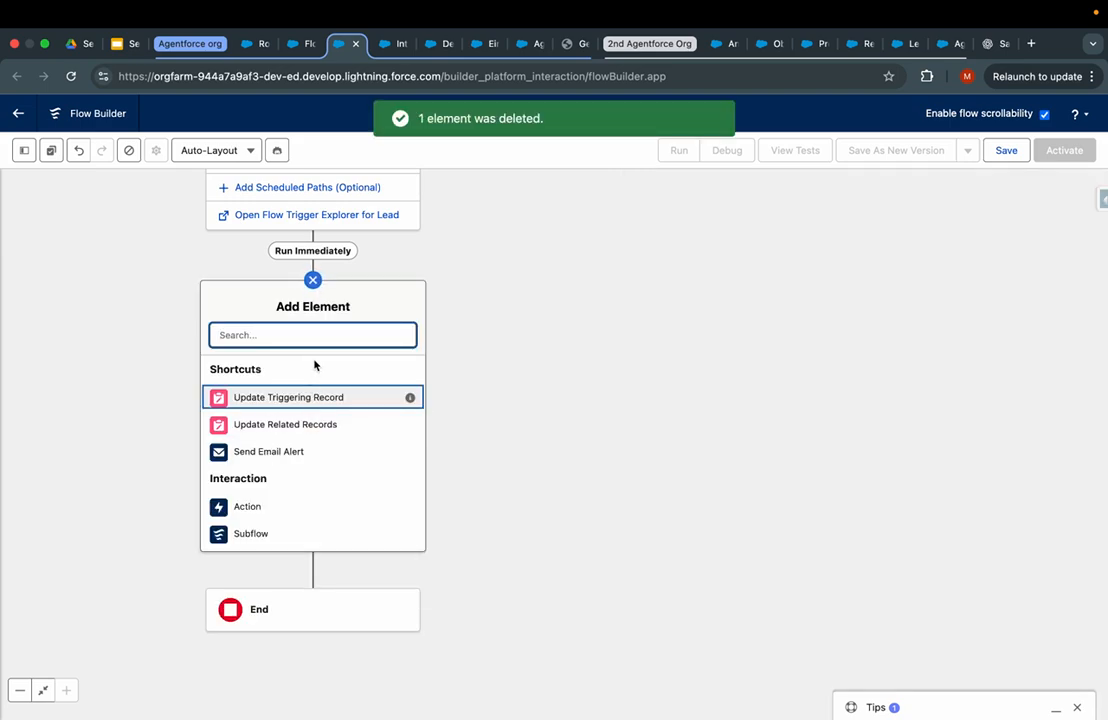
key(super+v)
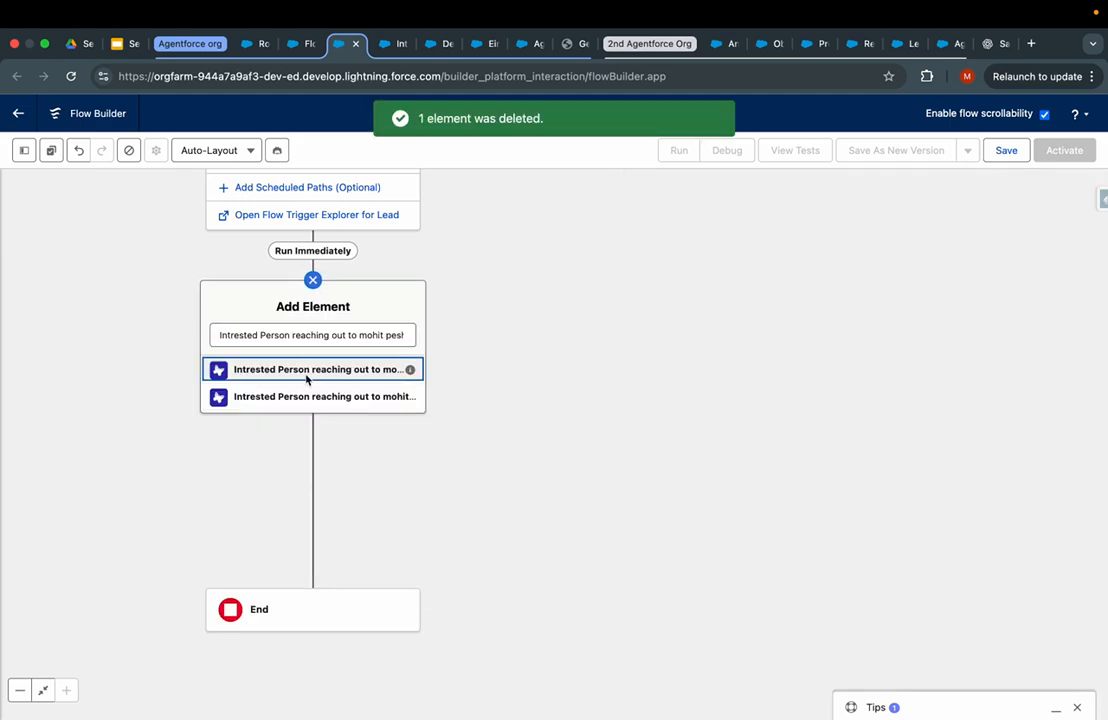
click(307, 372)
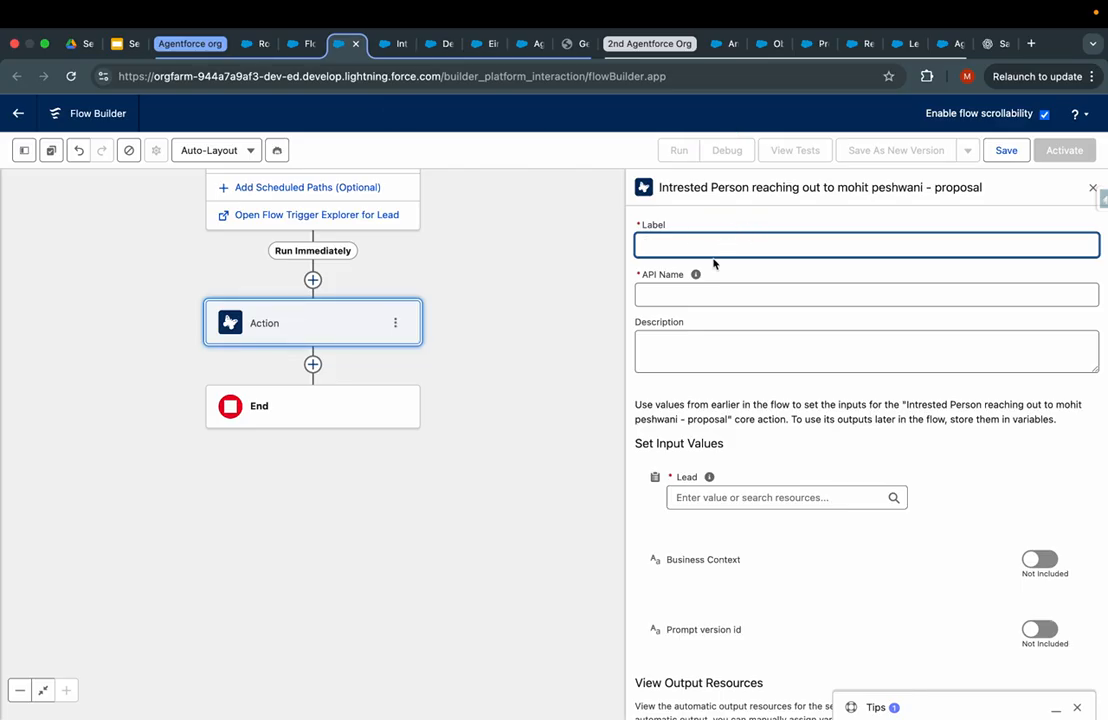
- Set the action's Lead to Triggering Lead and Business Context to Triggering Lead > Description
click(748, 499)
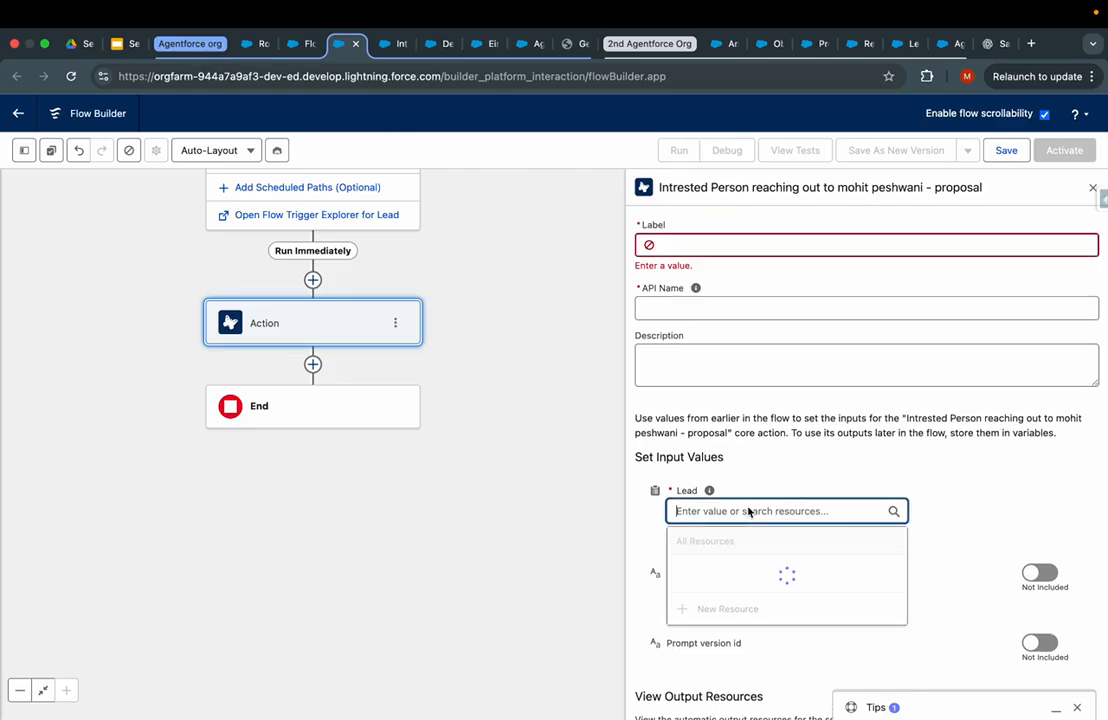
click(740, 592)
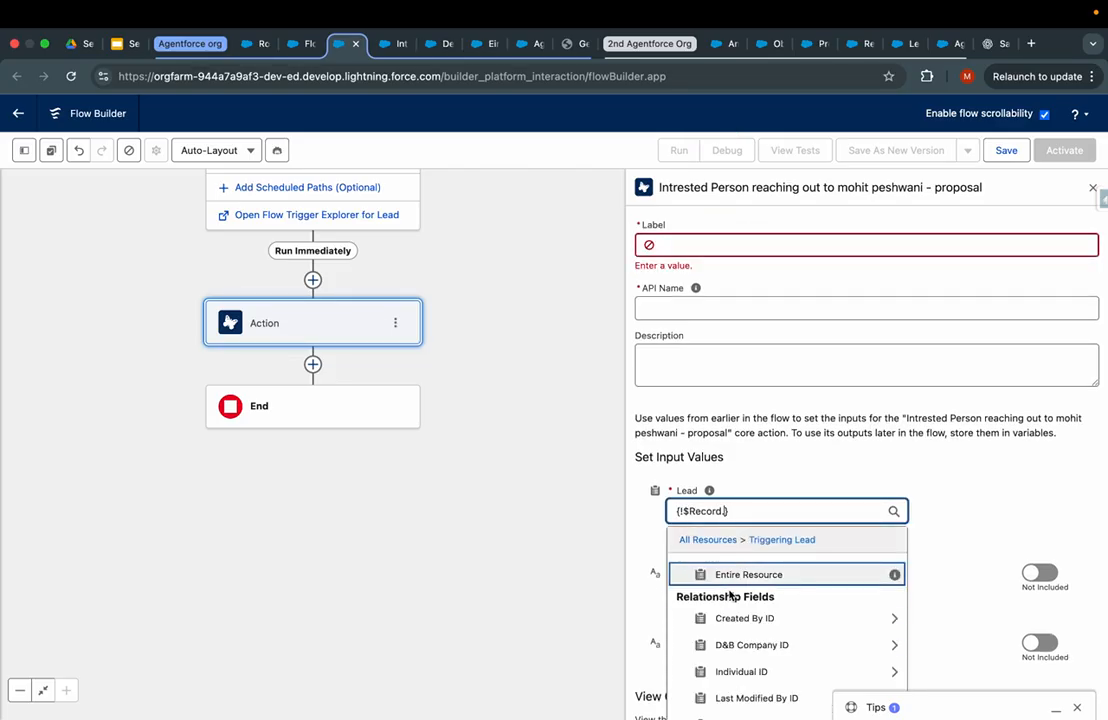
click(788, 568)
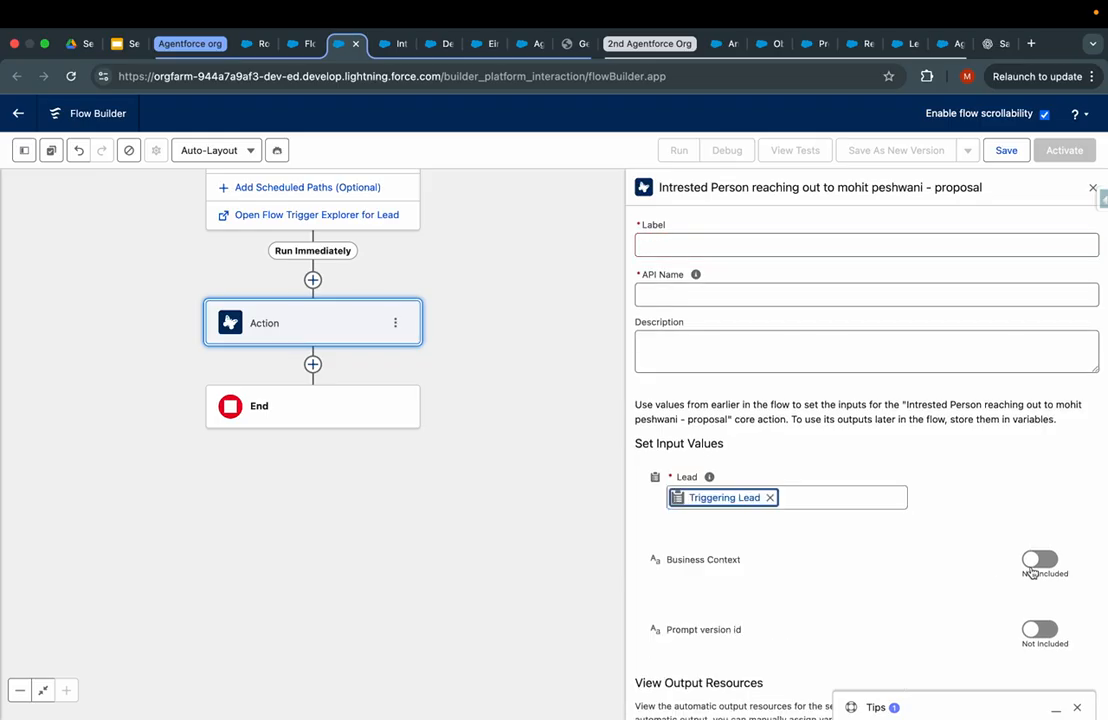
click(1036, 559)
click(742, 568)
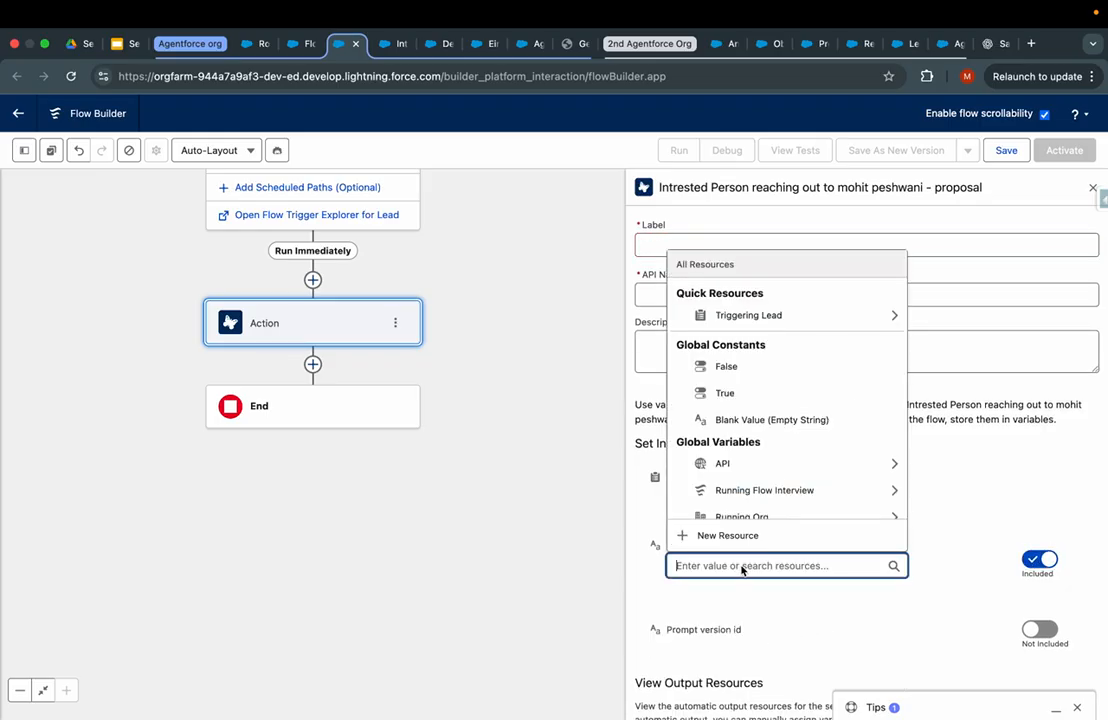
click(804, 317)
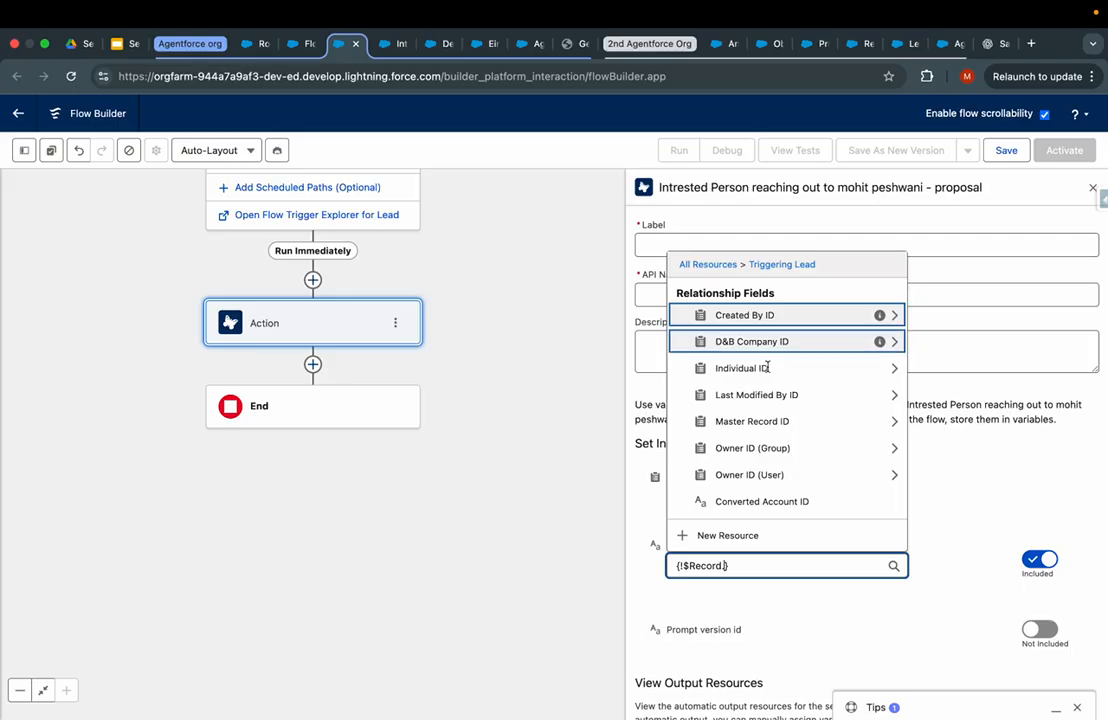
scroll(740, 408, down, 2)
scroll(740, 408, down, 3)
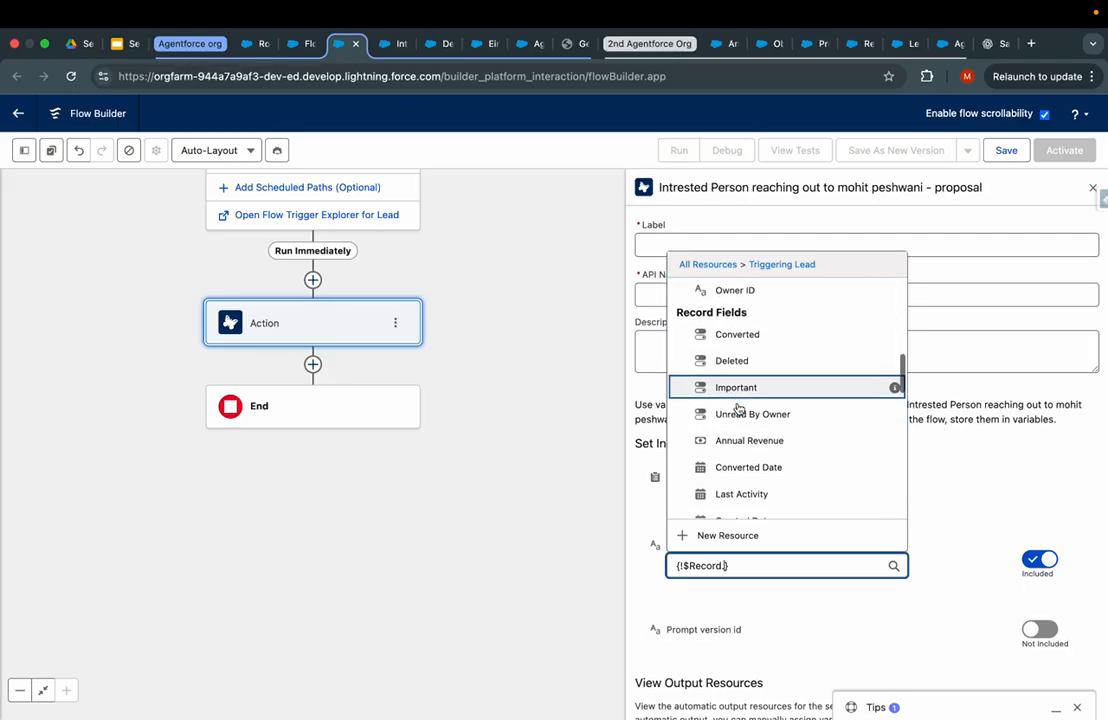
scroll(749, 440, down, 2)
text(de)
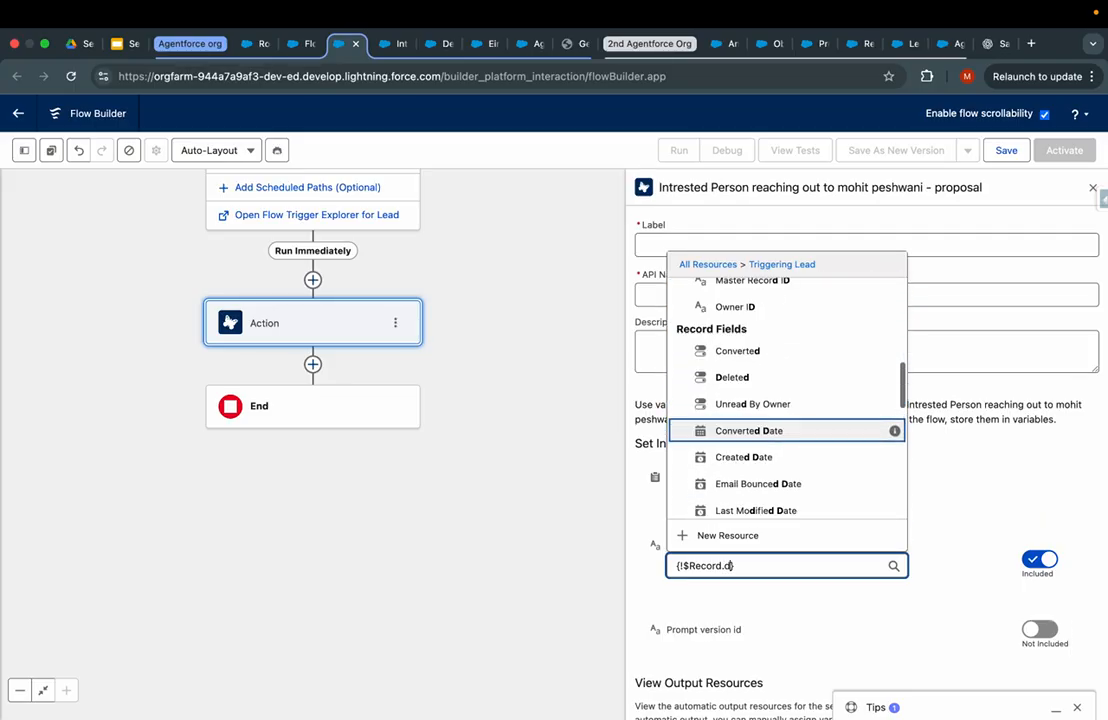
click(742, 478)
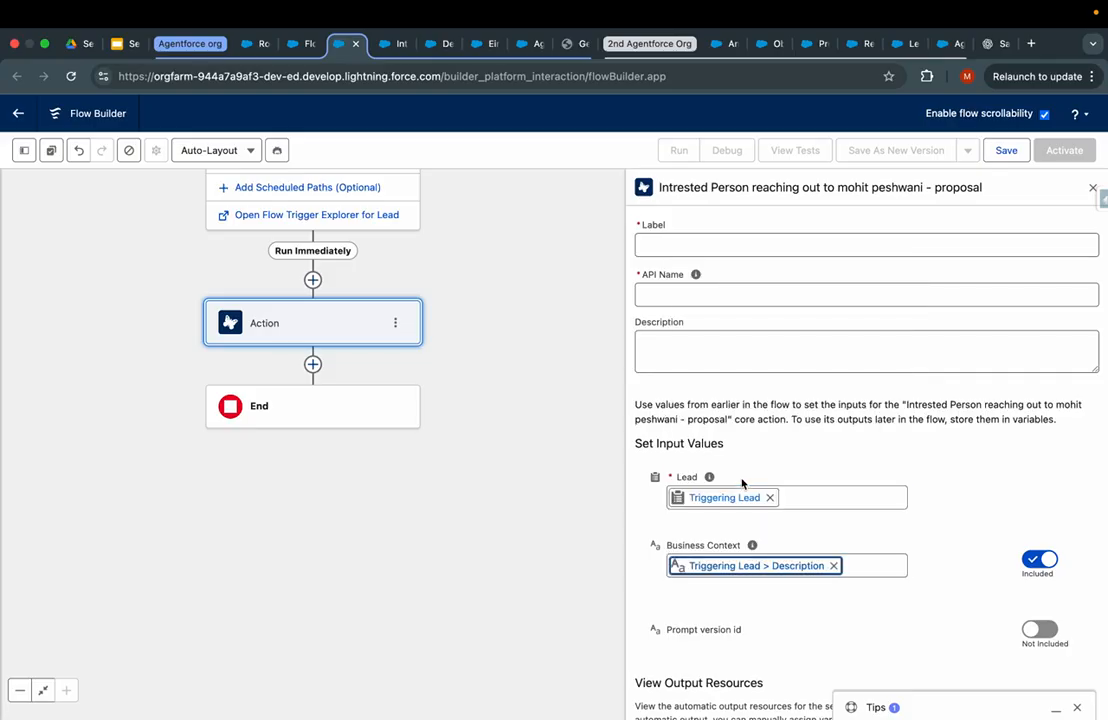
- Label the prompt action 'Generate userfriendly context'
click(745, 255)
text(Generate userfriendly context)
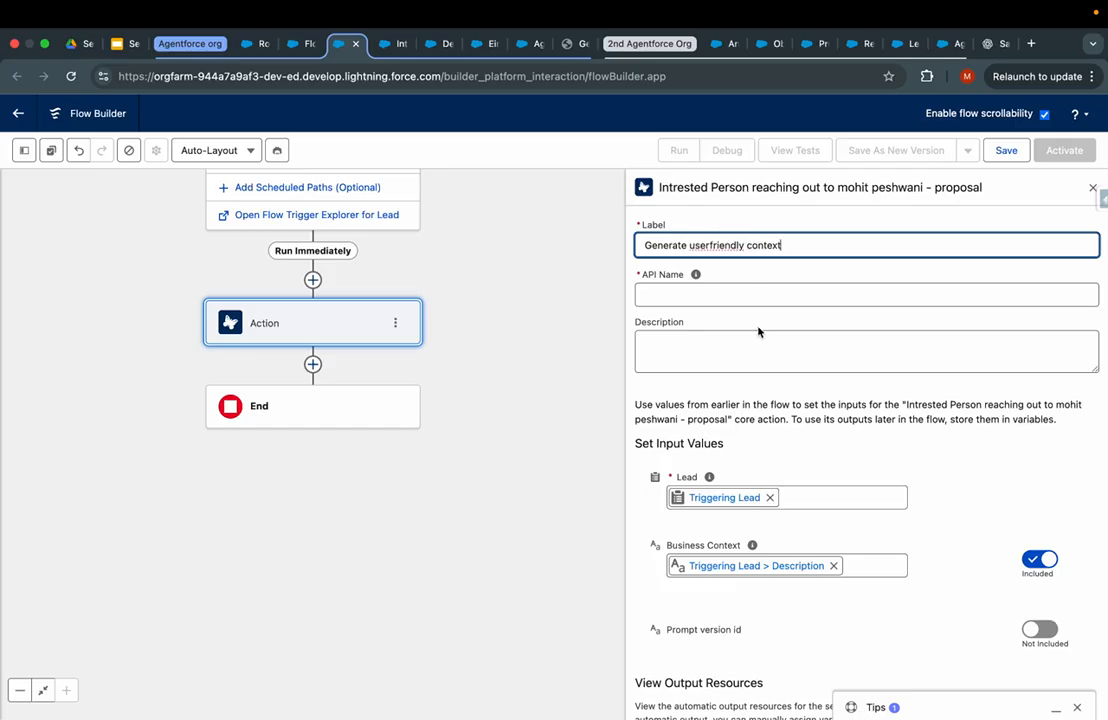
key(Tab)
key(Tab)
click(562, 471)
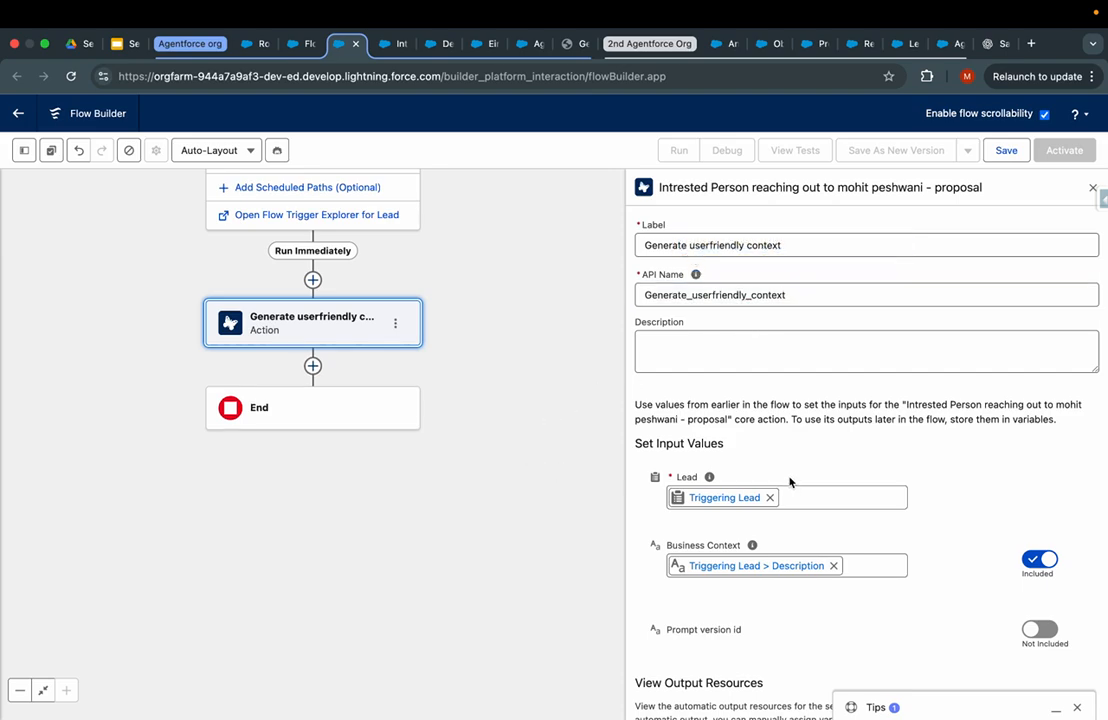
click(313, 365)
text(upda)
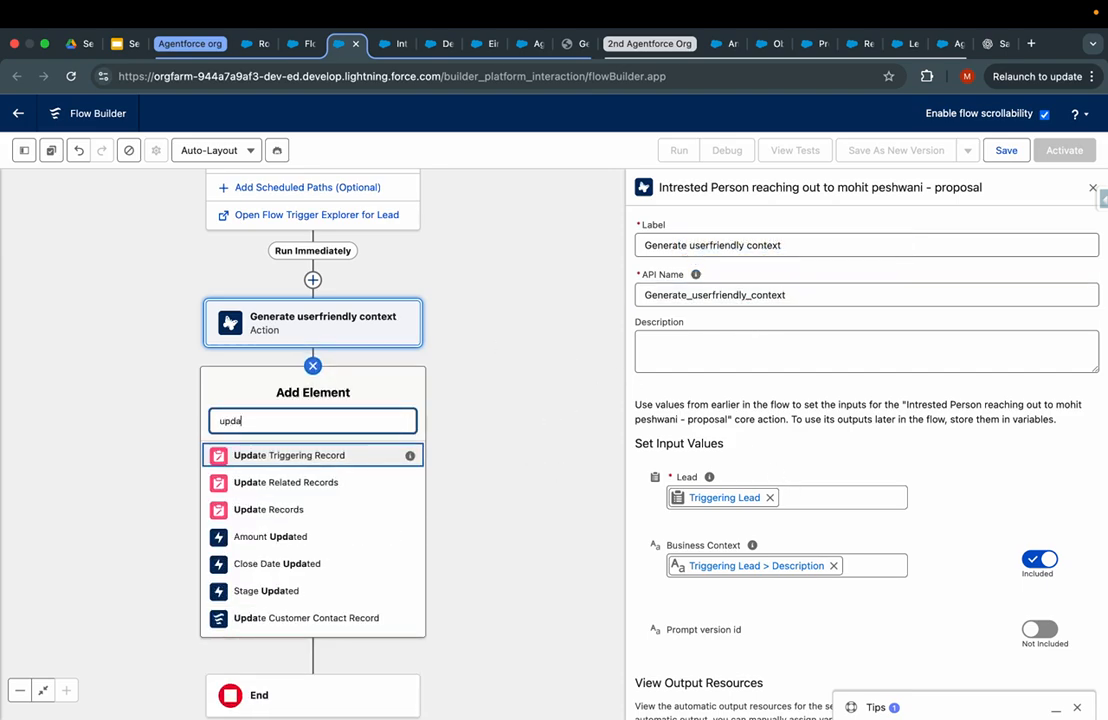
- Add an Update Records element labelled 'Provide me the updated record in description'
click(344, 509)
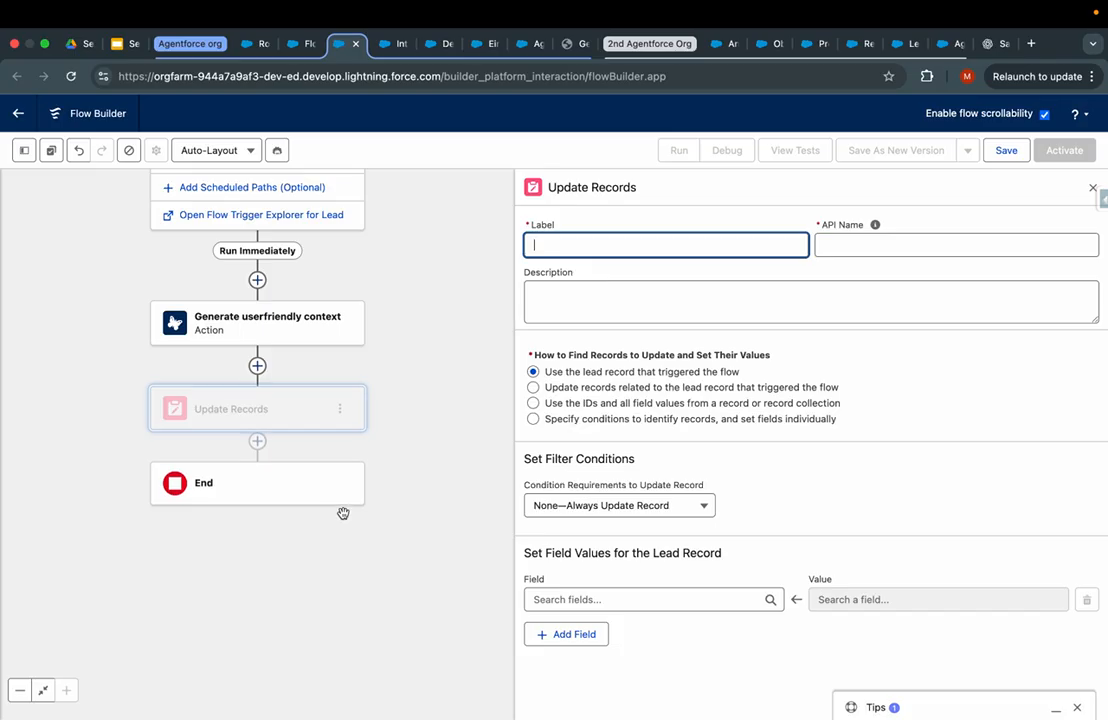
click(621, 591)
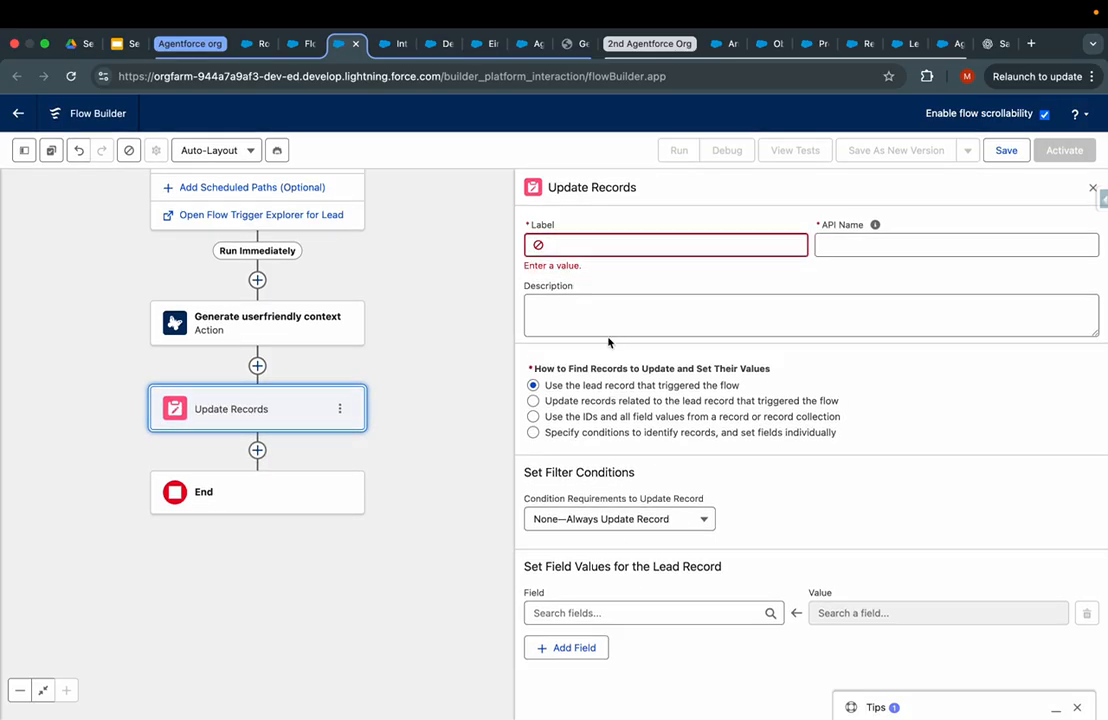
click(605, 250)
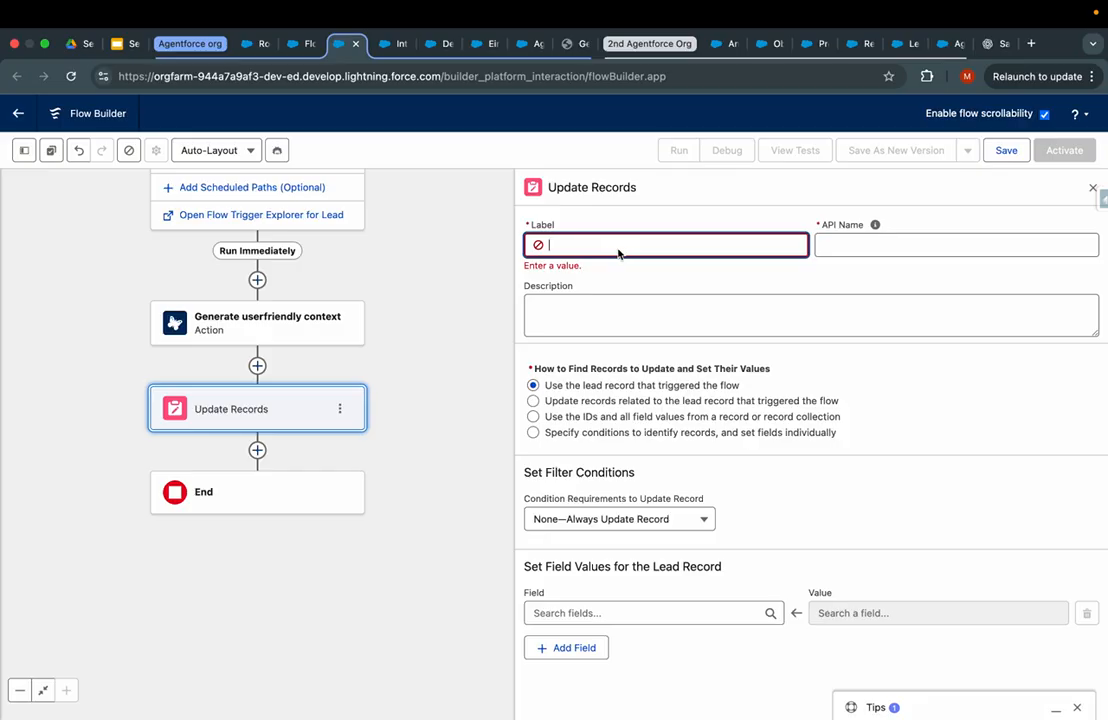
text(Provide me the updated record in desc)
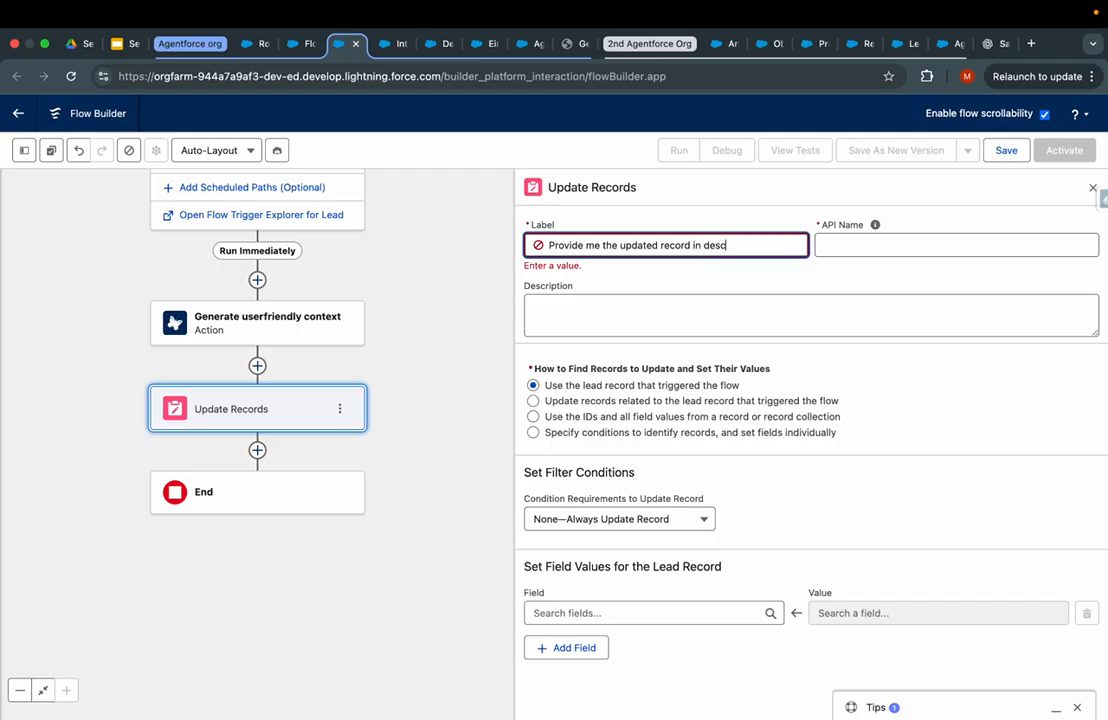
click(767, 281)
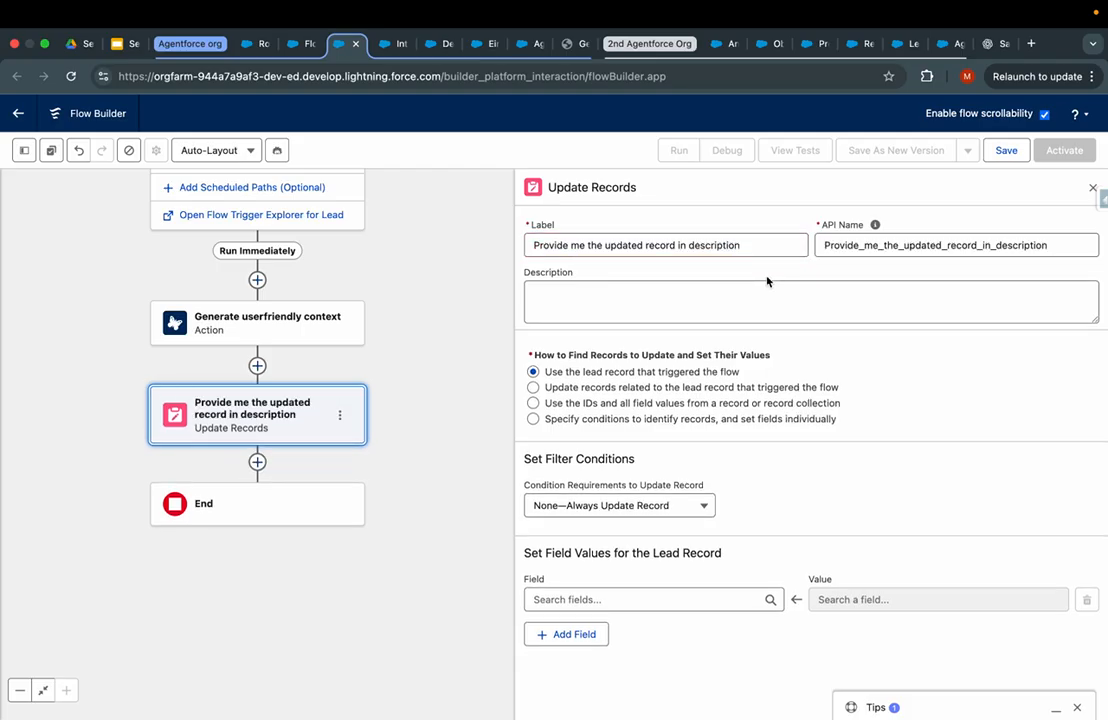
- Set the lead's Description field to the action's Prompt Response, then save the flow
click(589, 597)
text(des)
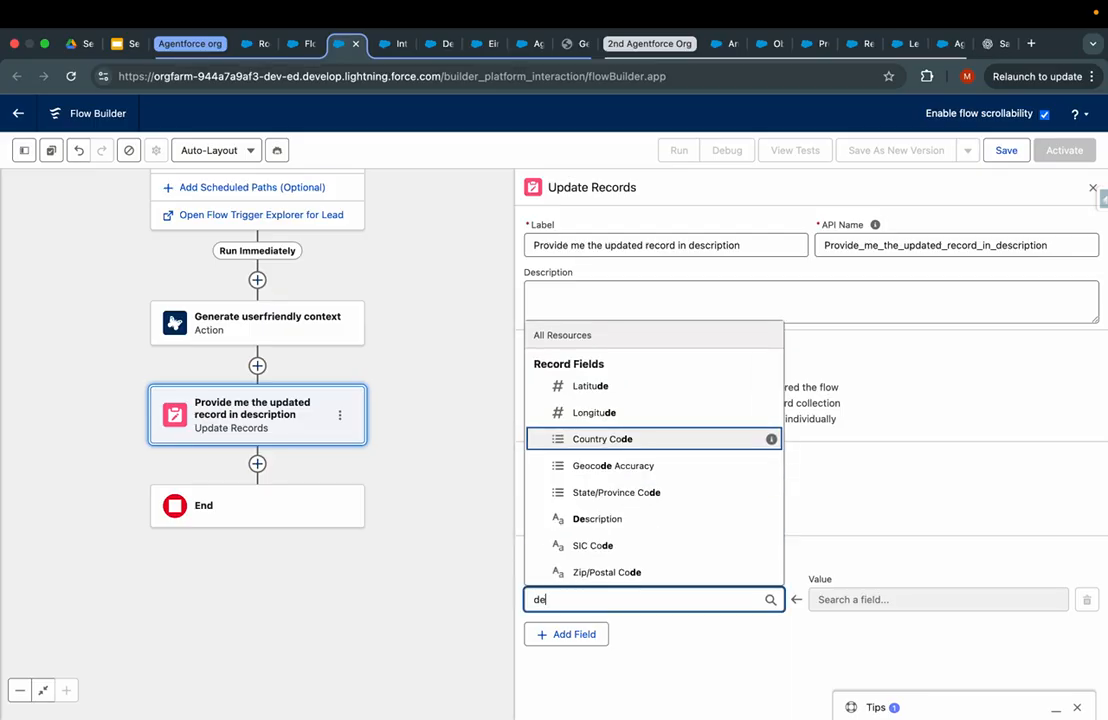
click(606, 568)
click(890, 599)
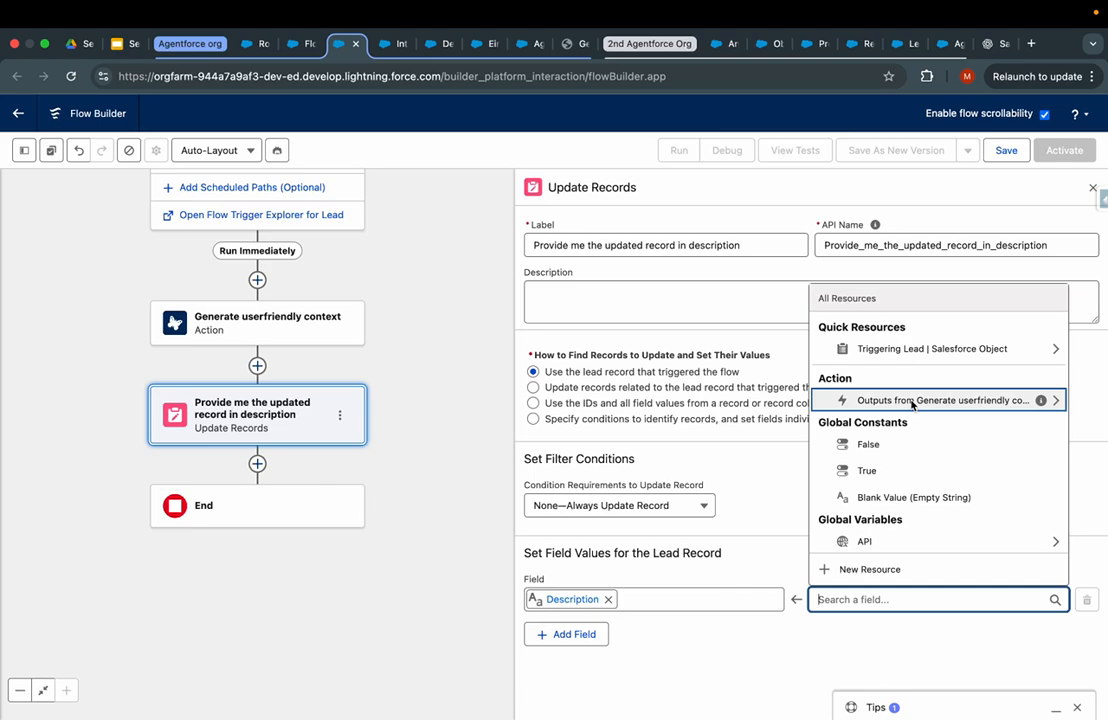
click(912, 404)
click(870, 537)
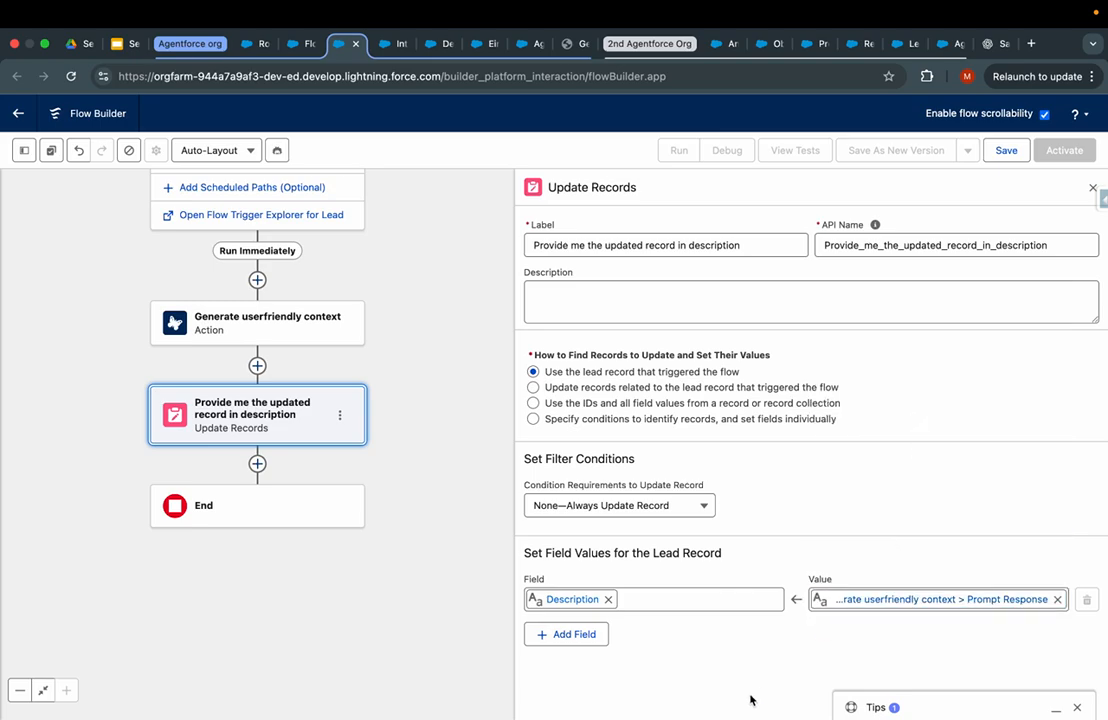
click(1005, 150)
click(433, 365)
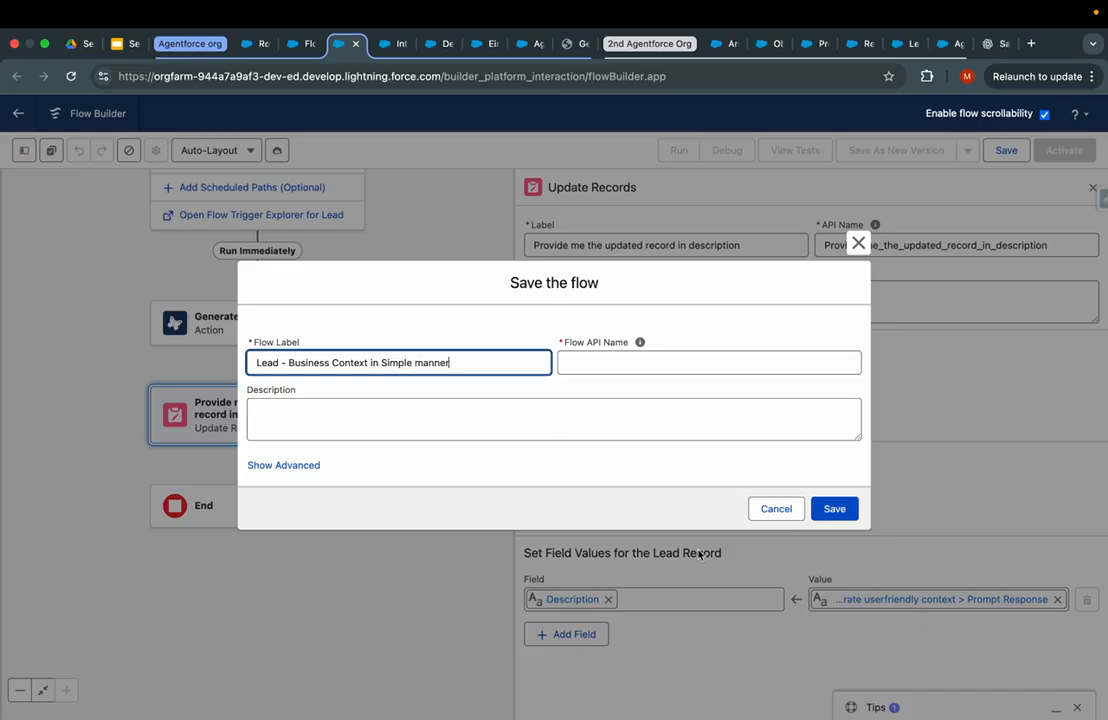
- Save the flow as 'Lead - Business Context in Simple manner' and open its Start node
click(835, 509)
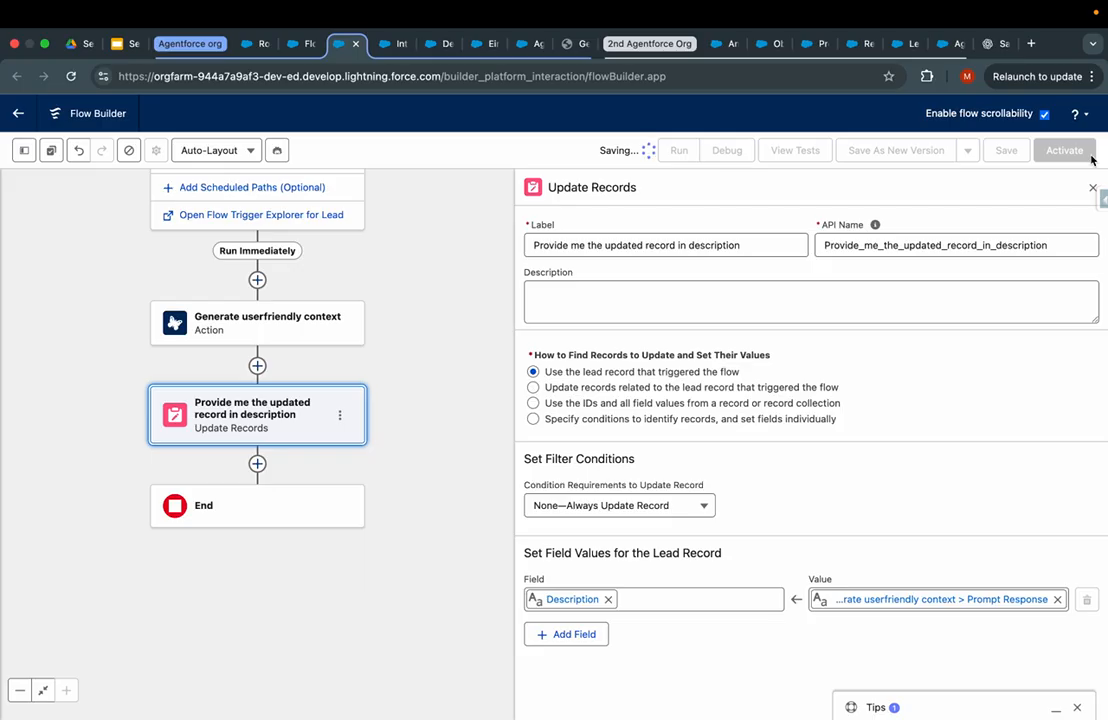
drag(433, 319, 478, 493)
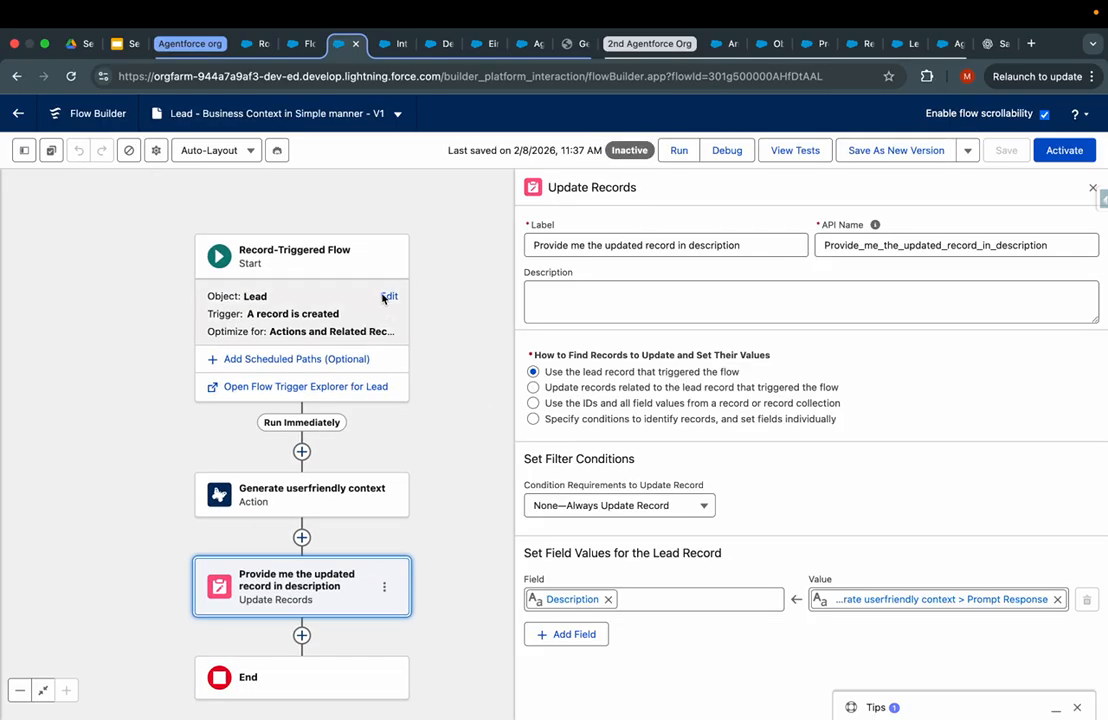
click(389, 296)
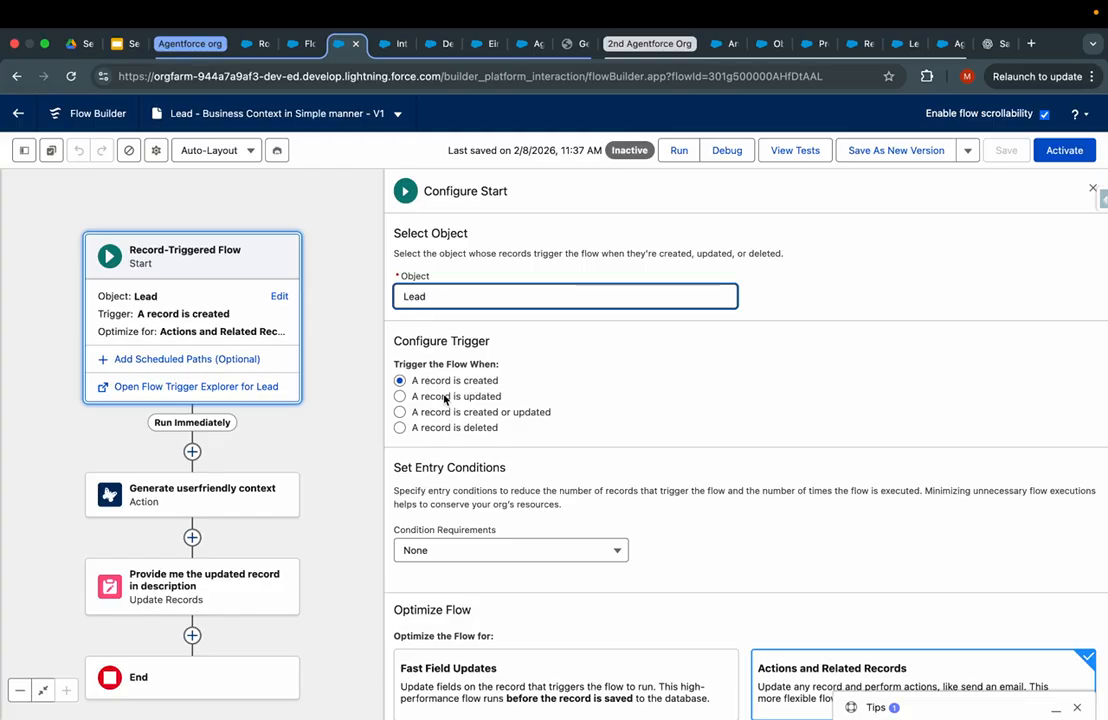
- Change the trigger to 'A record is created or updated', save, and activate the flow
click(445, 396)
click(430, 415)
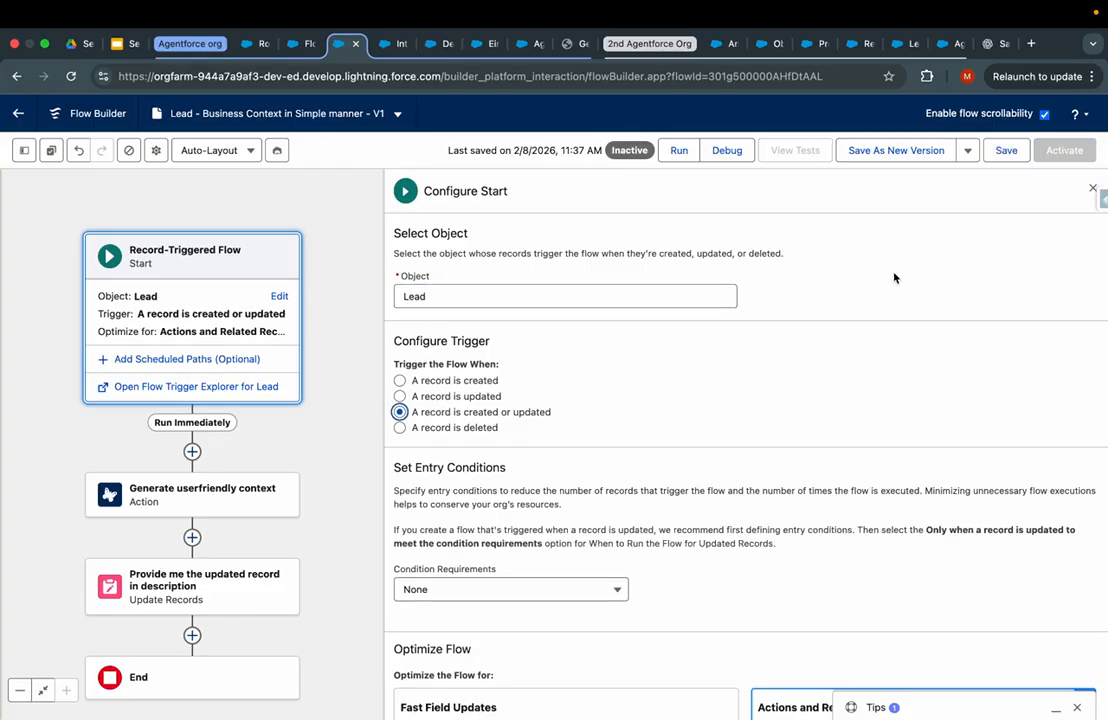
click(1007, 151)
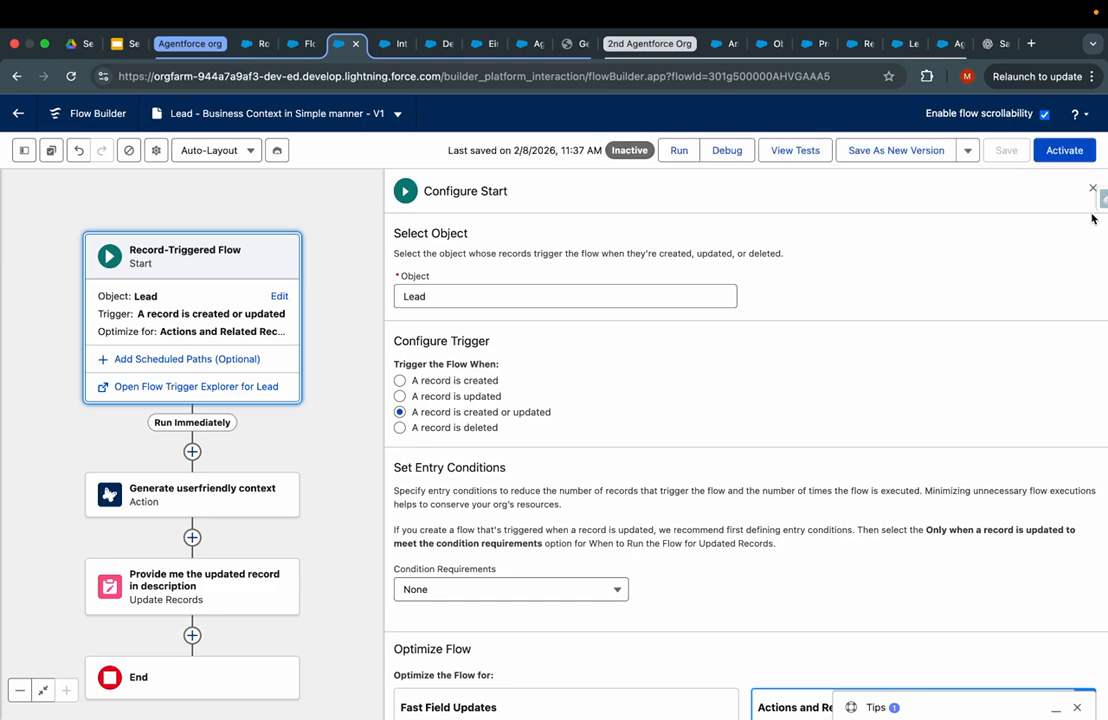
click(1075, 151)
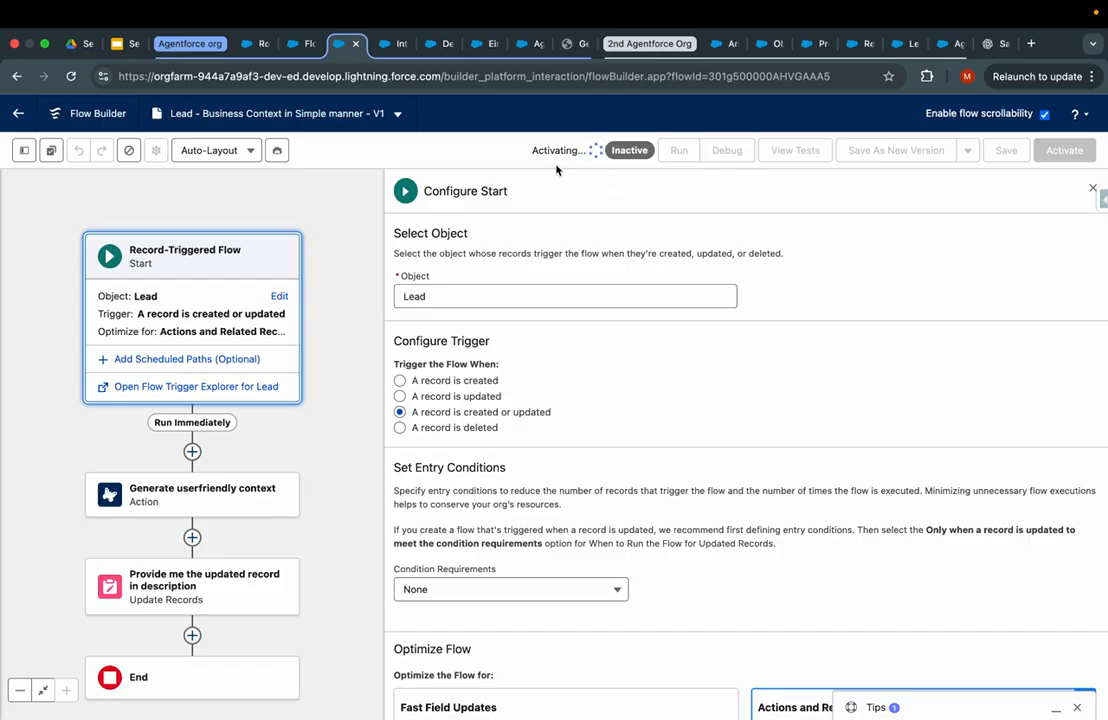
click(253, 44)
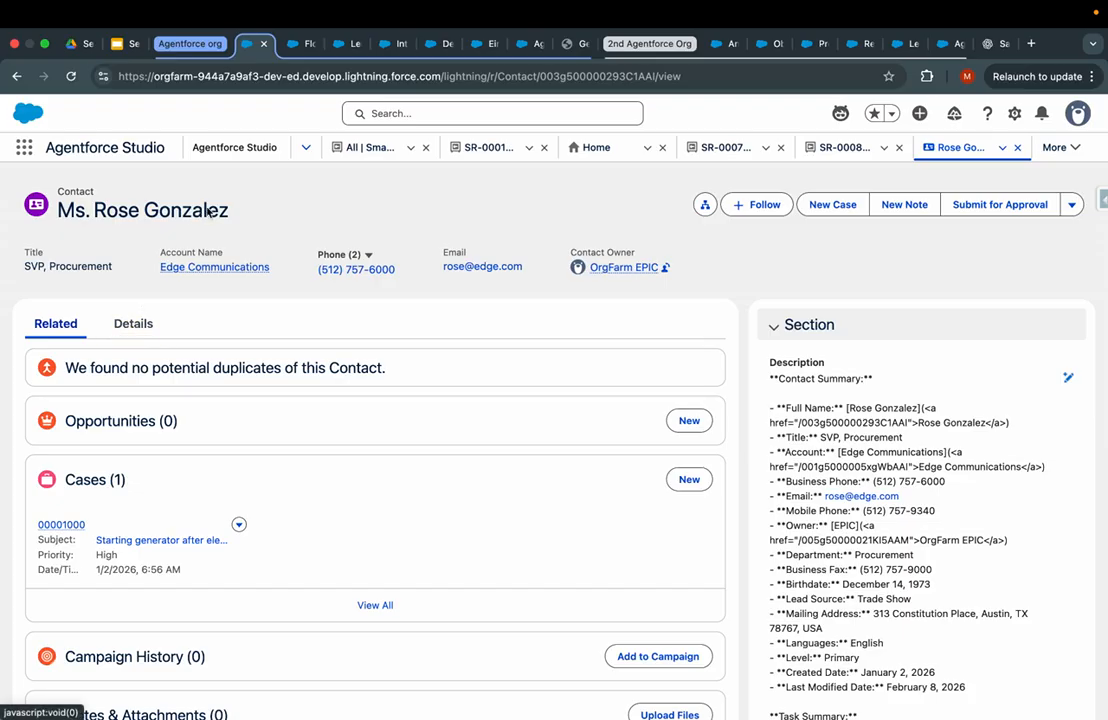
- Search for leads and open the most recently created lead record
click(23, 147)
text(lead)
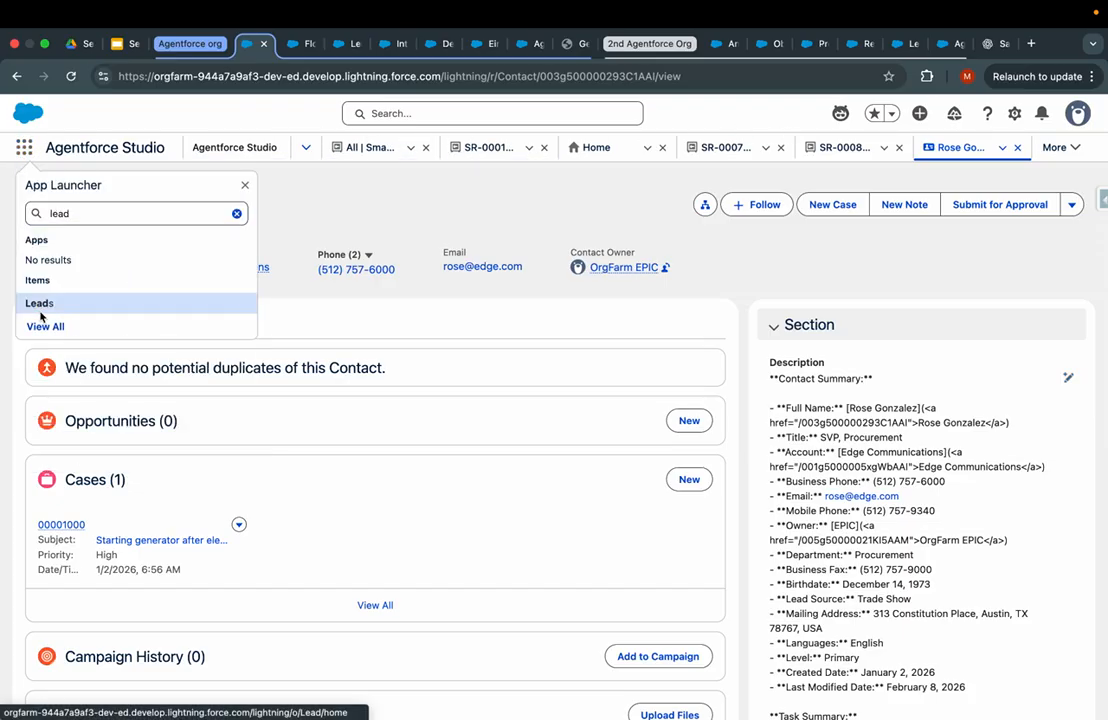
click(39, 304)
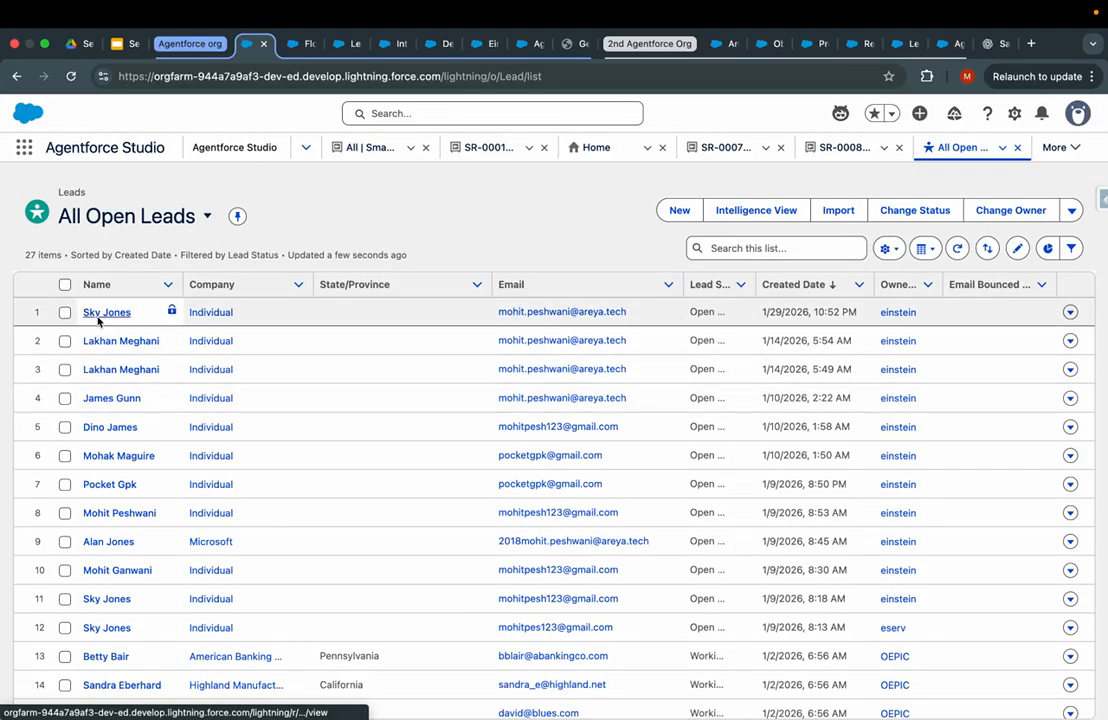
click(101, 315)
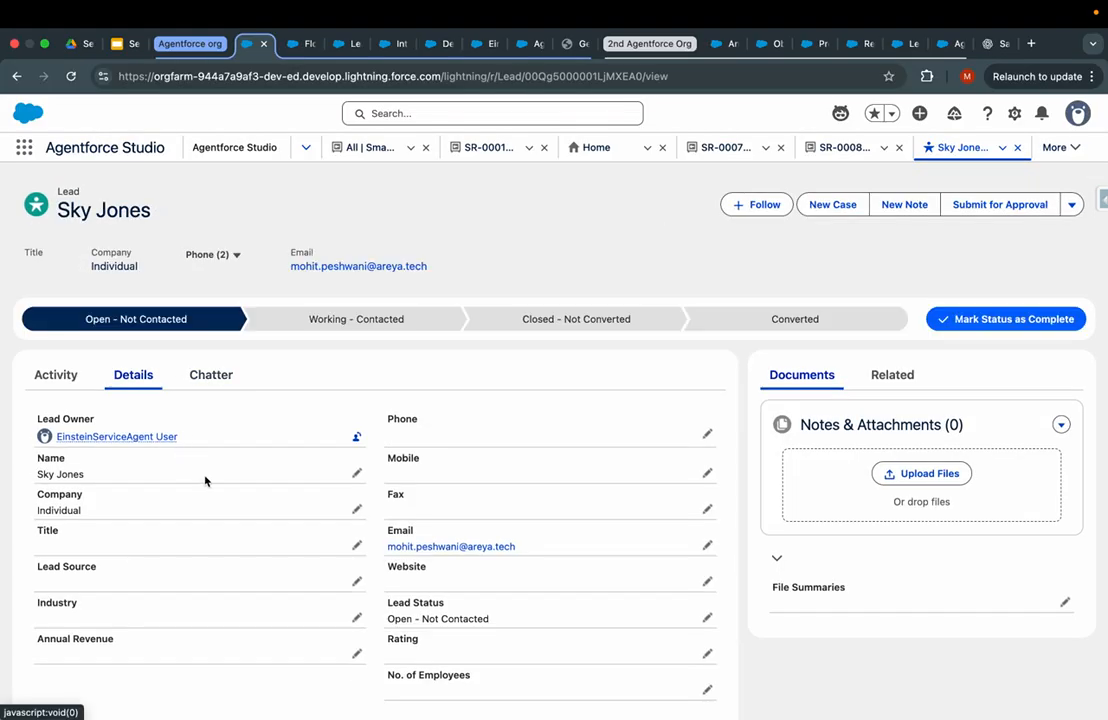
scroll(205, 482, down, 5)
scroll(238, 510, up, 1)
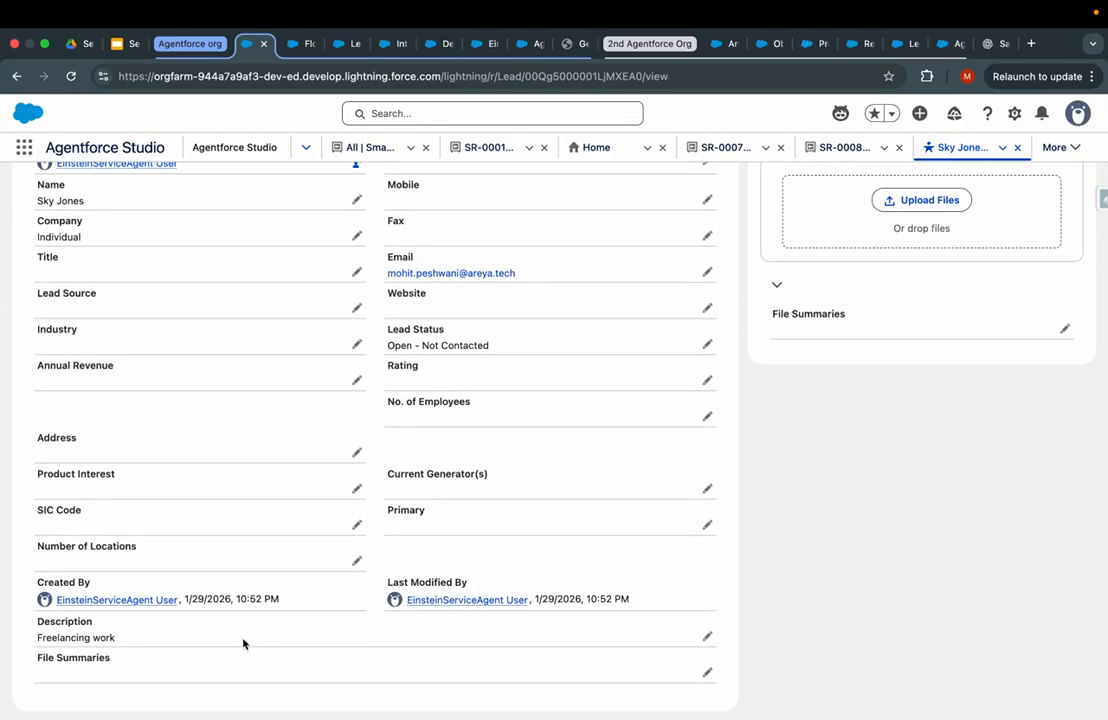
- Replace the lead's Description with a Tableau workshop invitation note and review the generated text
click(706, 636)
key(ctrl+a)
text(T)
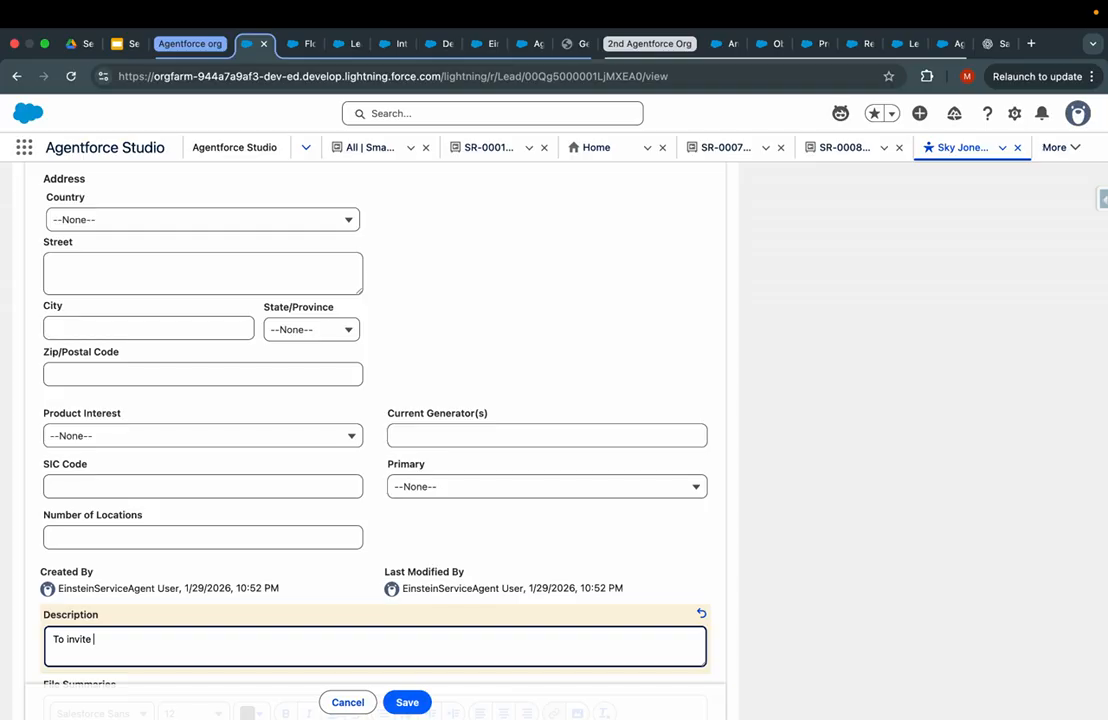
text(o invite mohit for tableau workshop virtually.)
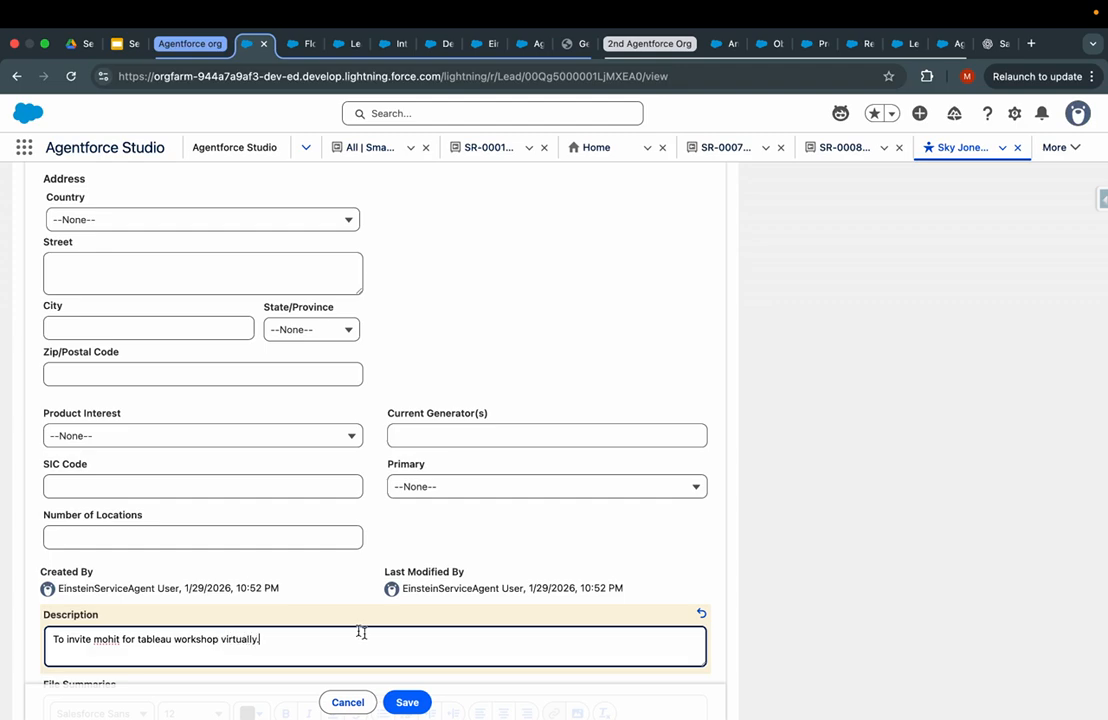
click(421, 703)
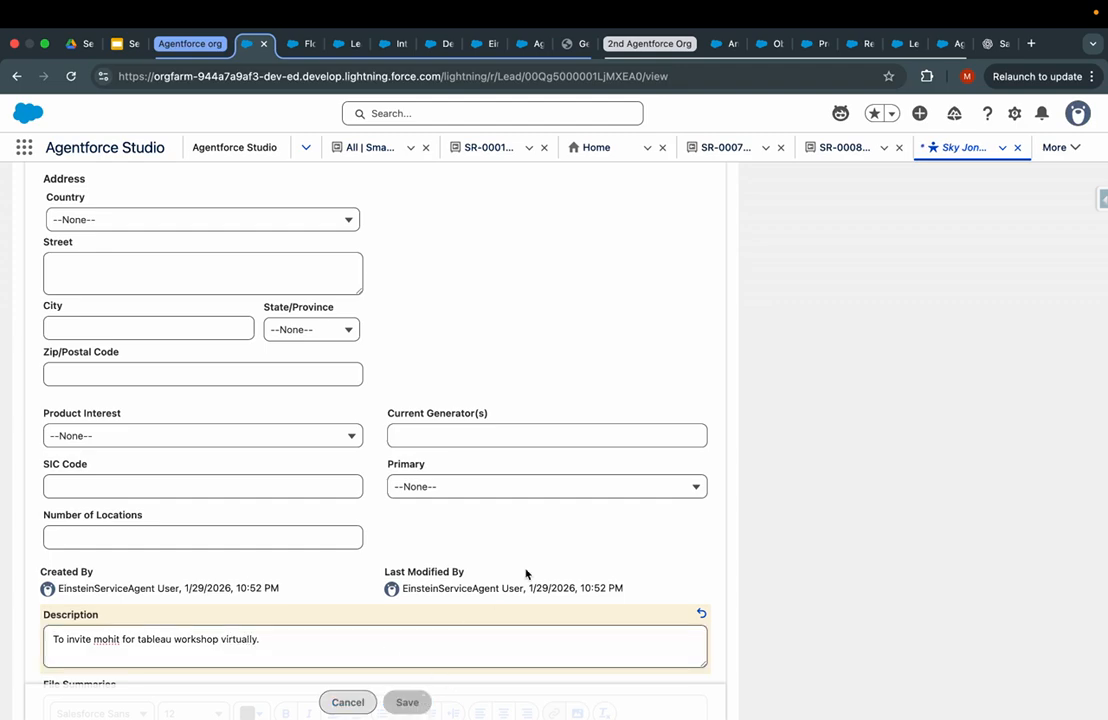
scroll(583, 520, down, 3)
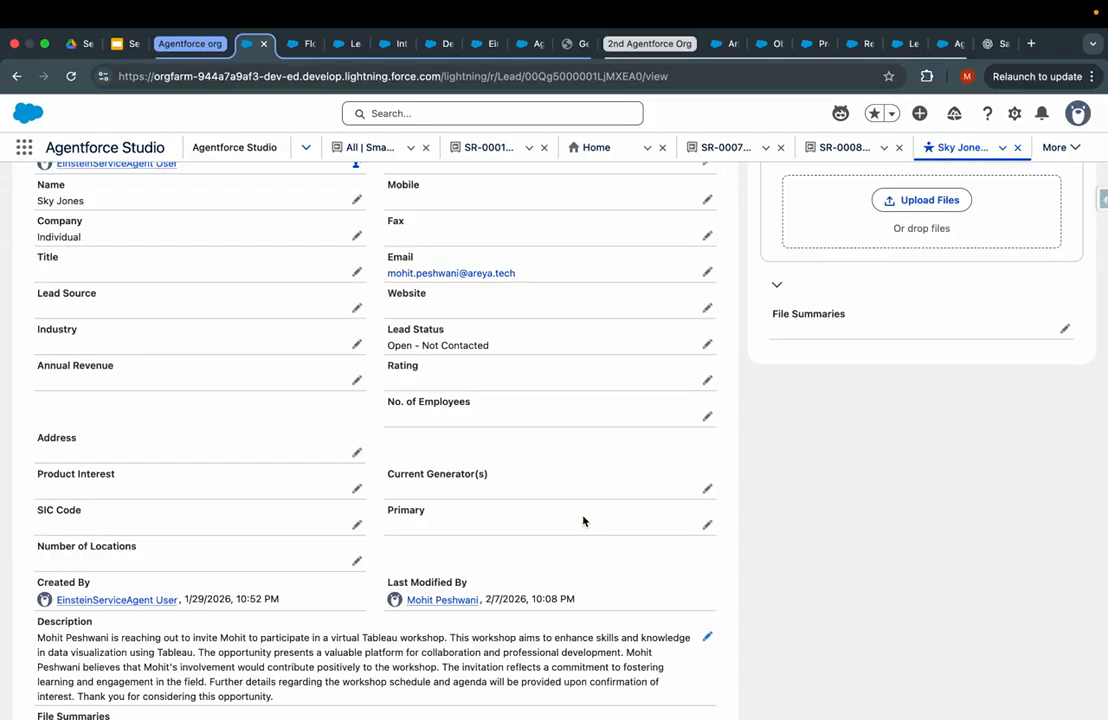
scroll(522, 502, down, 1)
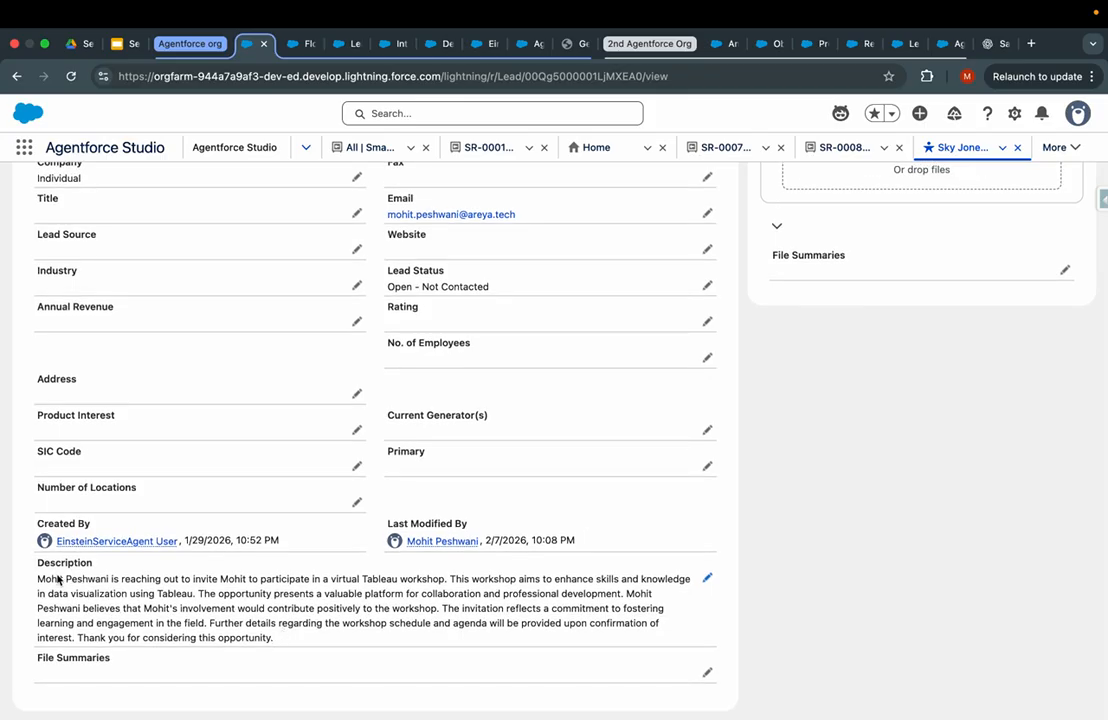
drag(221, 580, 383, 625)
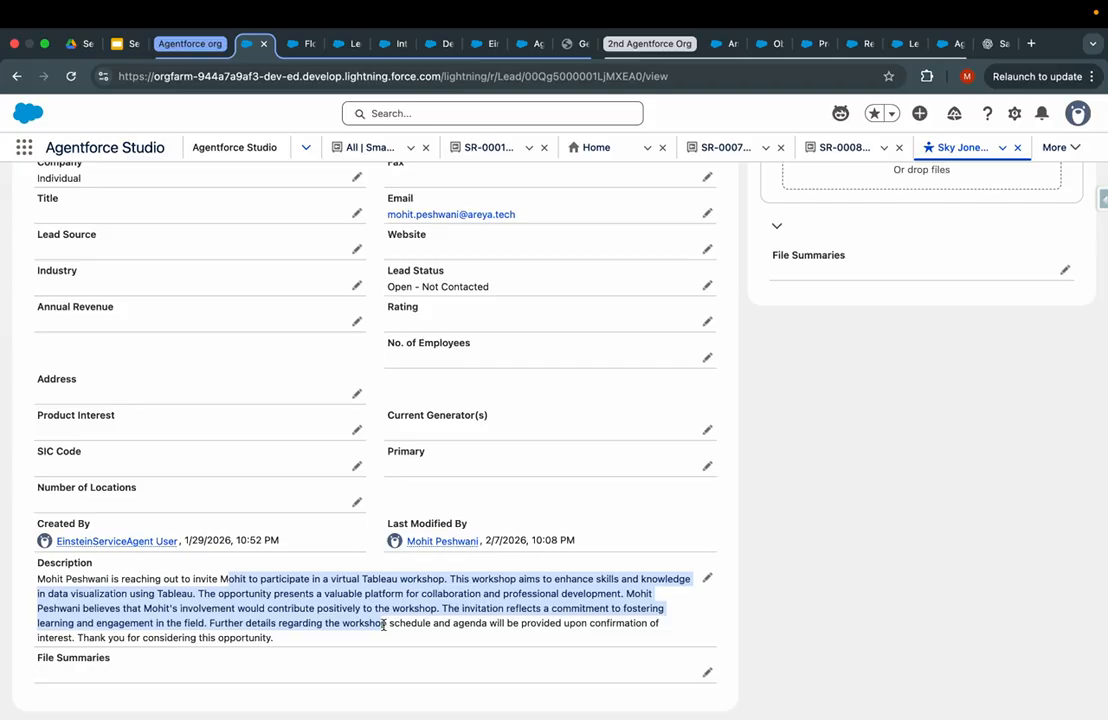
click(324, 639)
drag(306, 645, 70, 561)
scroll(75, 563, up, 5)
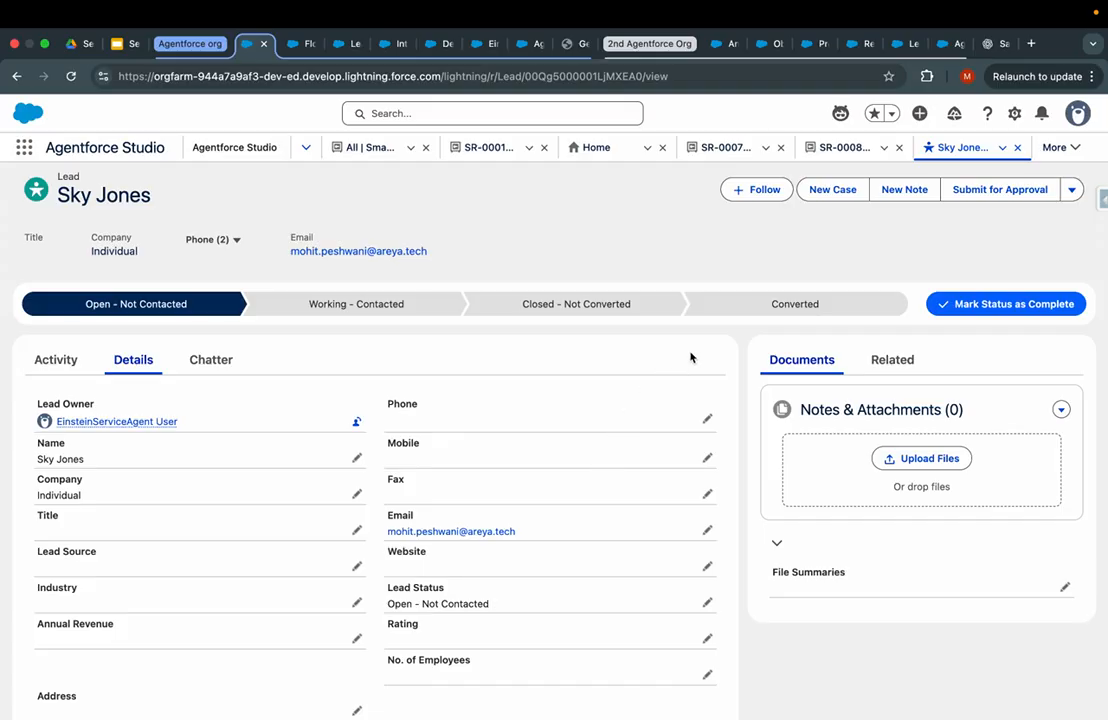
click(298, 46)
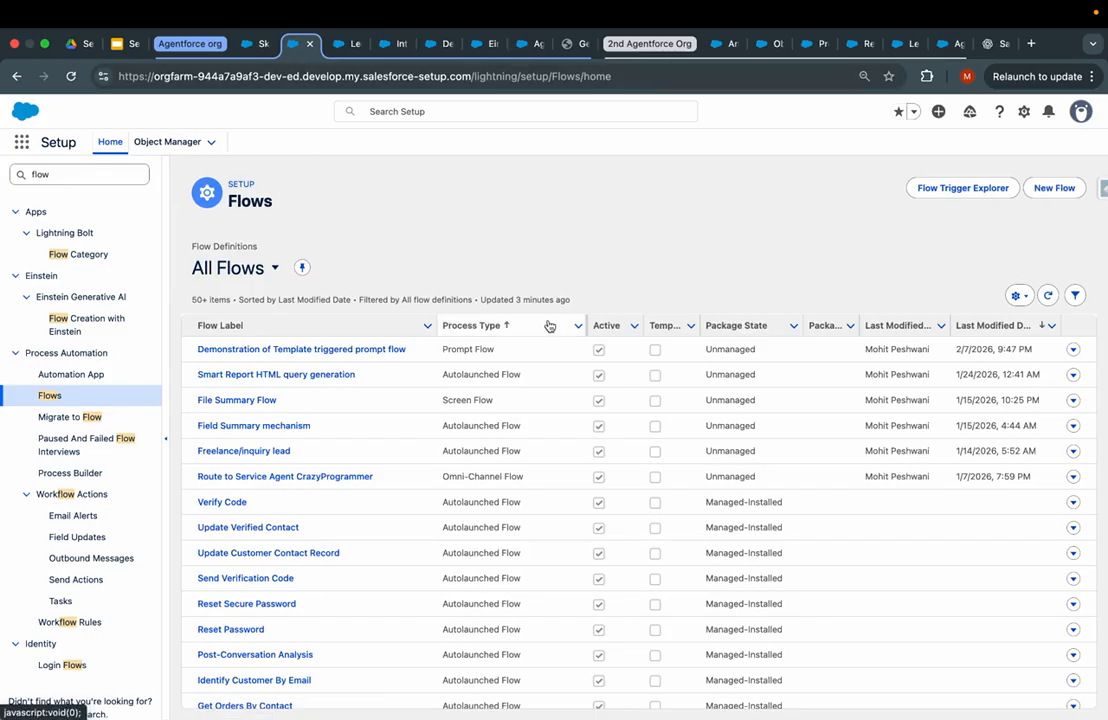
- Start a new flow and choose Screen Flow from the 'scree' search
click(1046, 187)
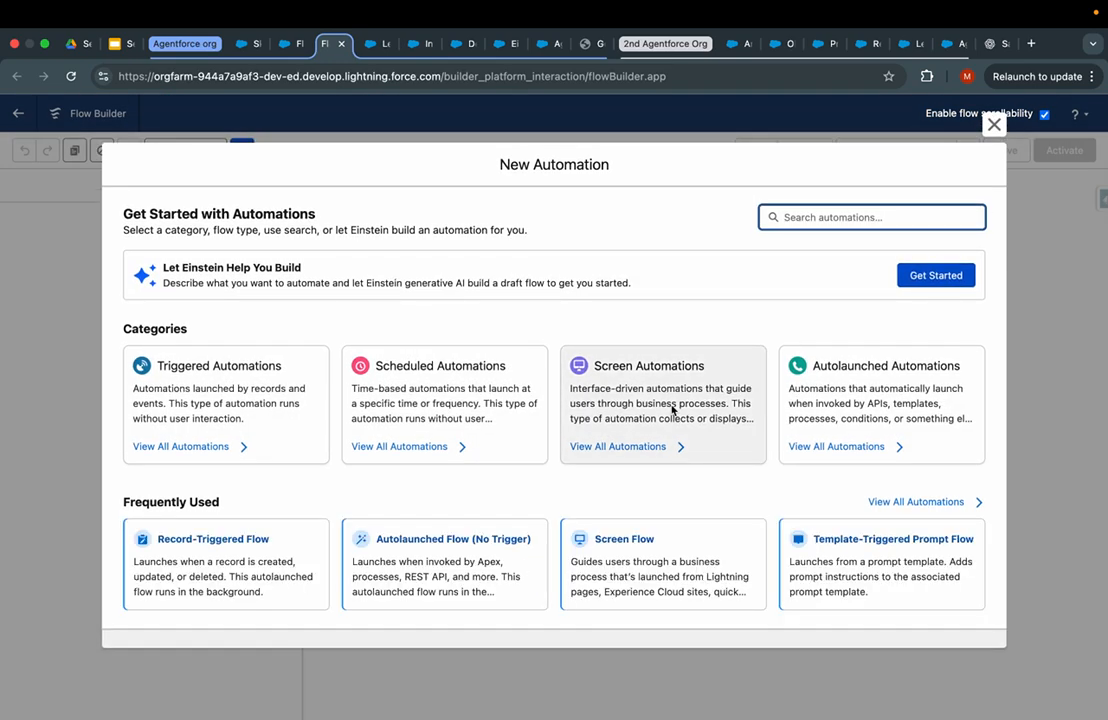
click(821, 217)
text(scree)
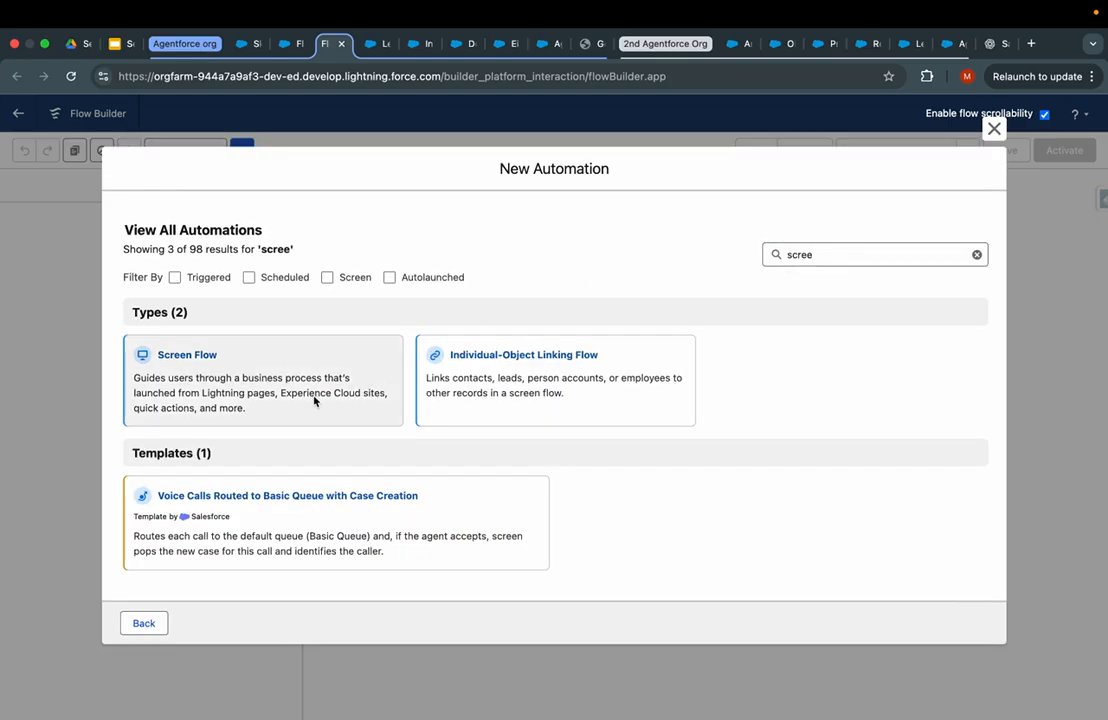
click(314, 400)
- Add a Screen with a centre-aligned Display Text component, then discard it
click(554, 270)
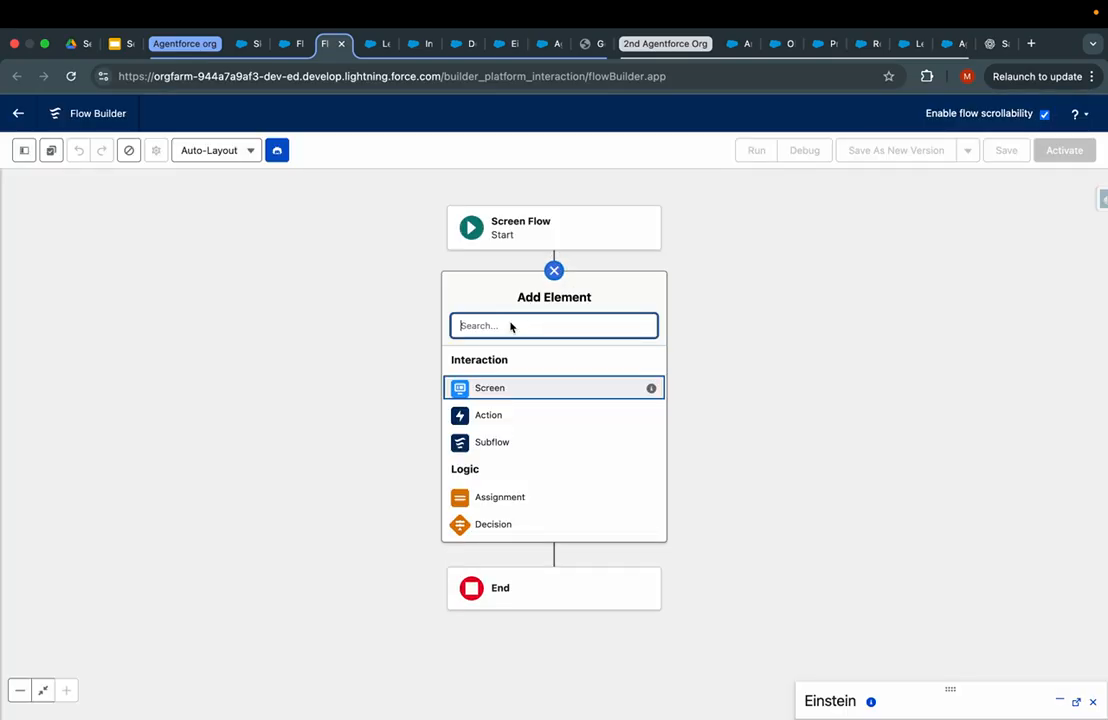
click(485, 388)
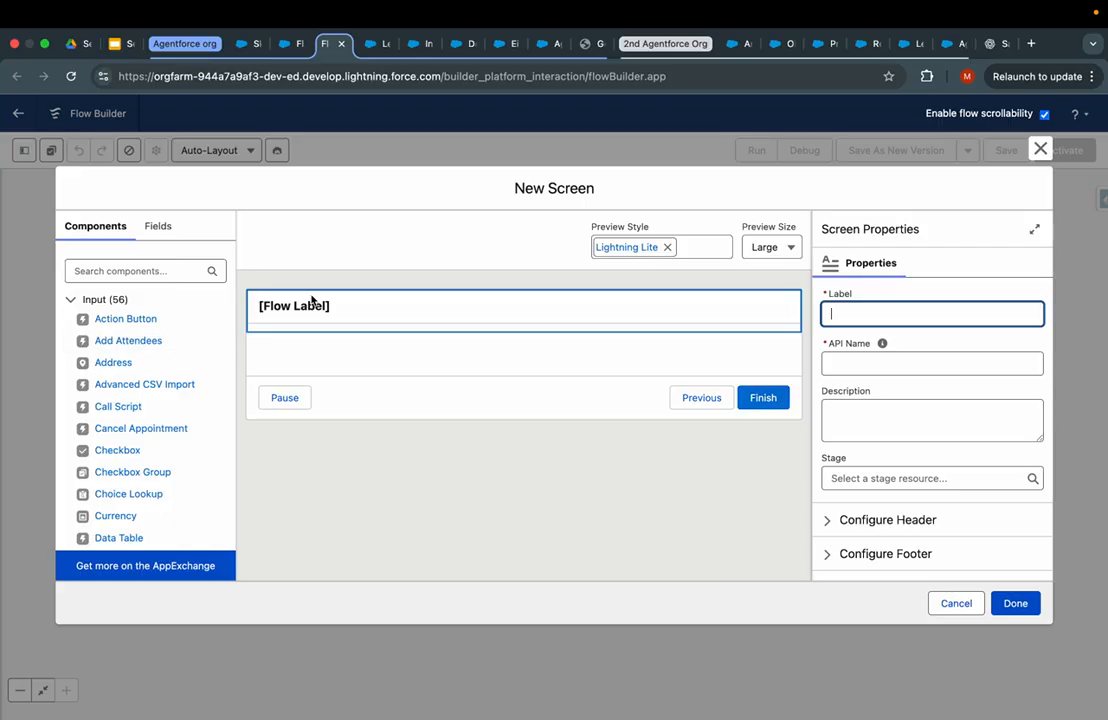
click(311, 300)
click(99, 270)
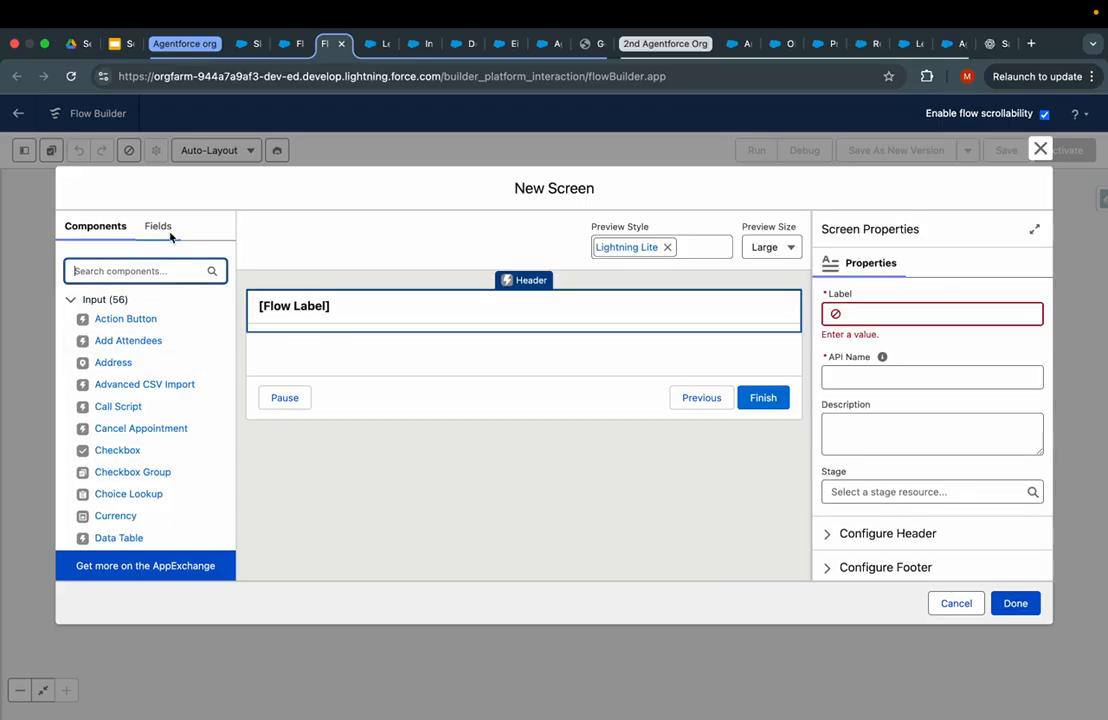
click(163, 230)
click(104, 225)
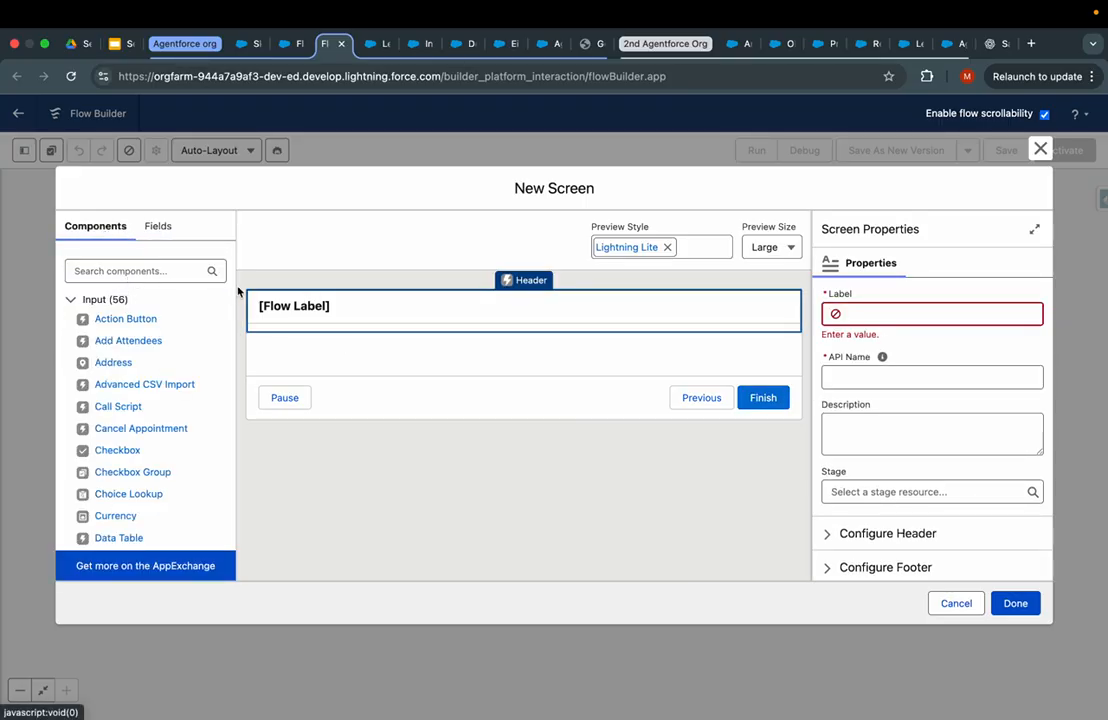
click(141, 276)
text(dis)
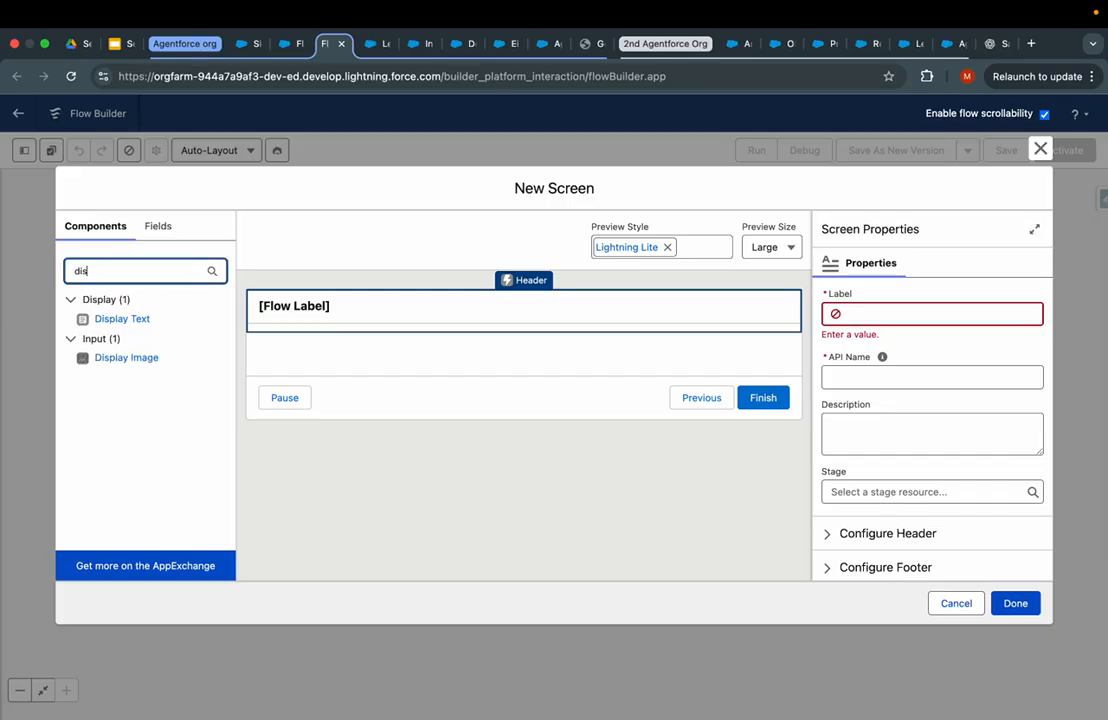
drag(117, 320, 410, 354)
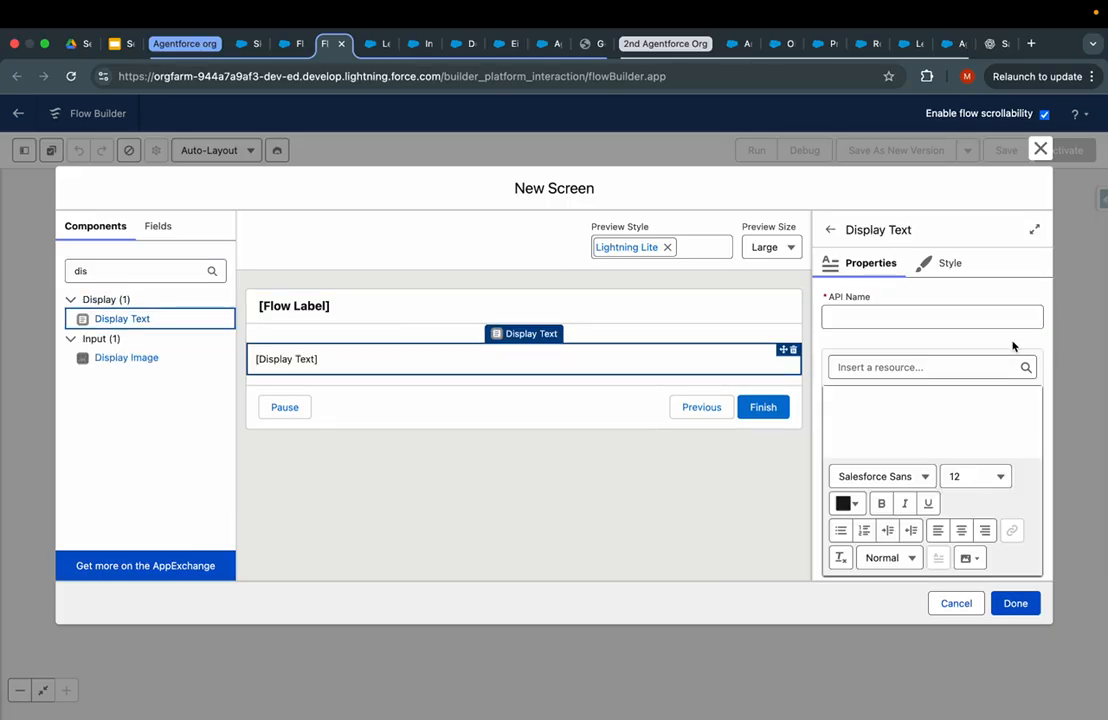
click(961, 530)
click(930, 404)
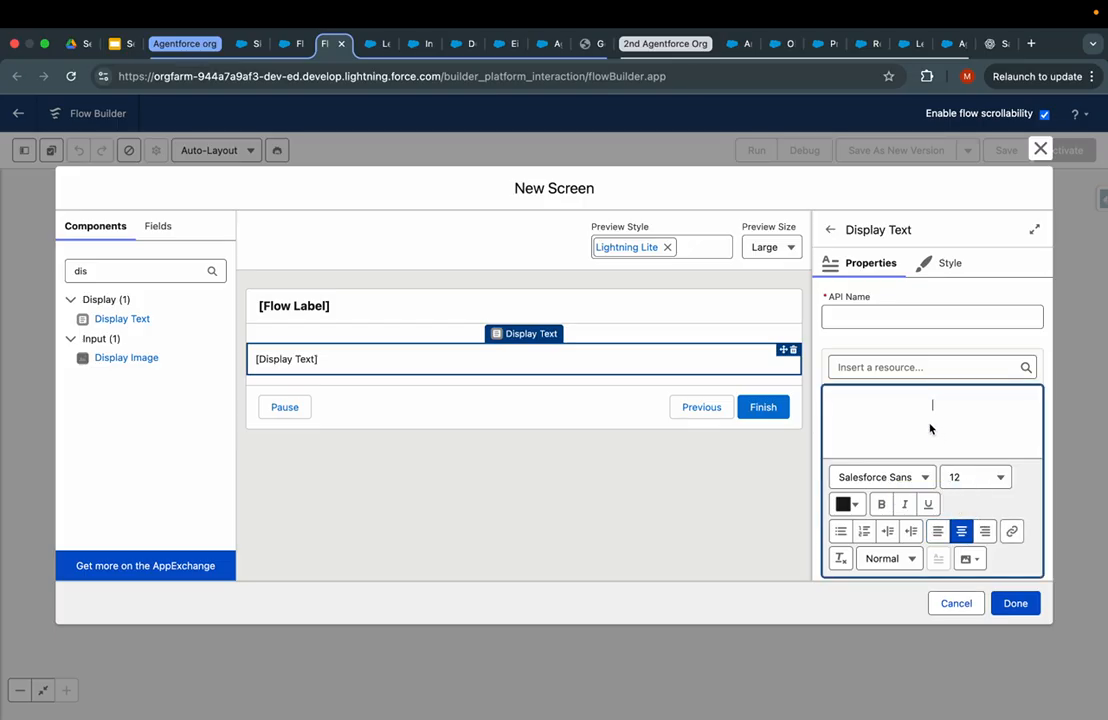
click(1040, 149)
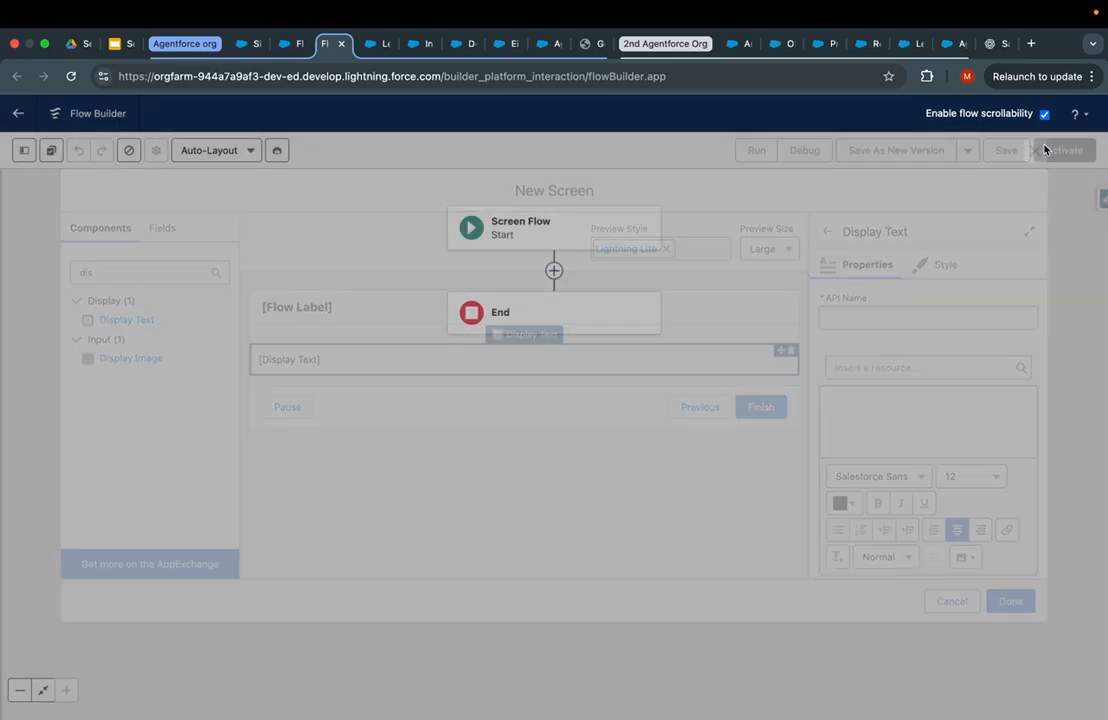
- Add a Get Records element after Start, labelled 'get the lead record'
click(554, 271)
text(gen)
key(BackSpace)
key(BackSpace)
key(BackSpace)
text(get)
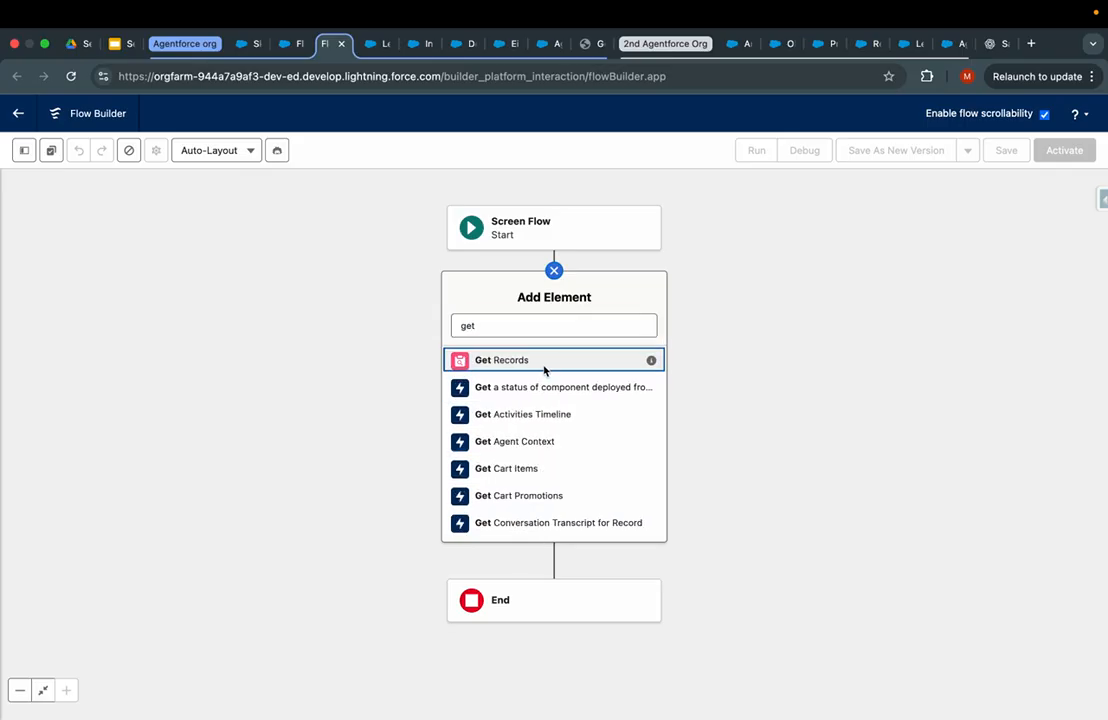
click(549, 368)
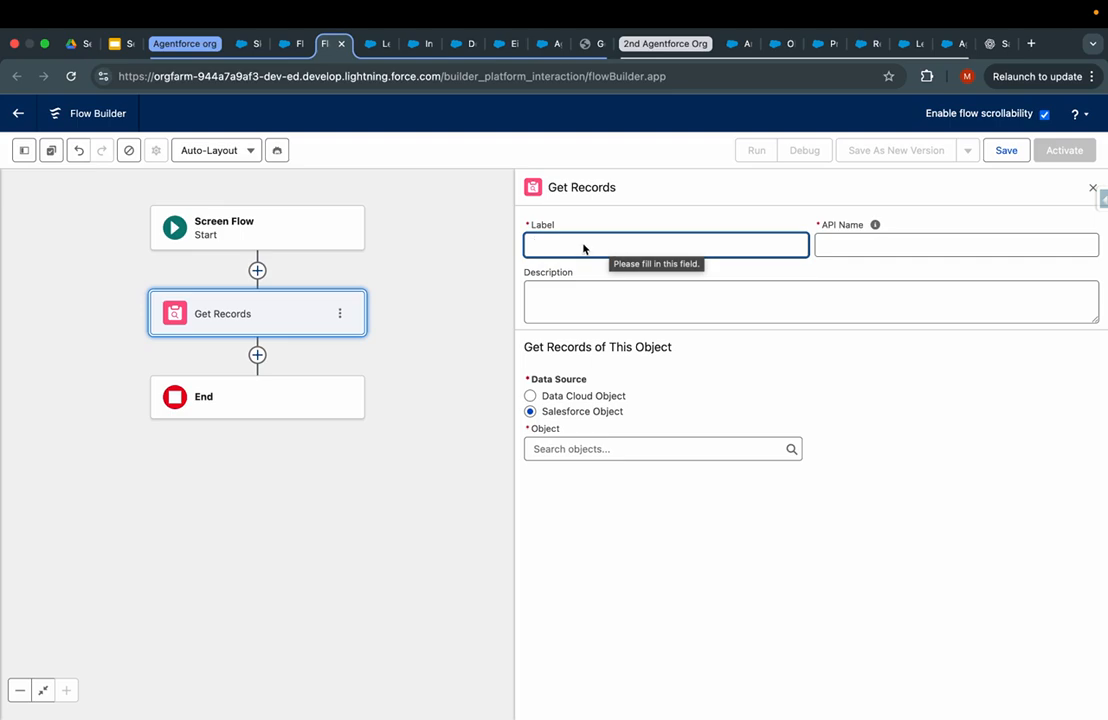
text(get the)
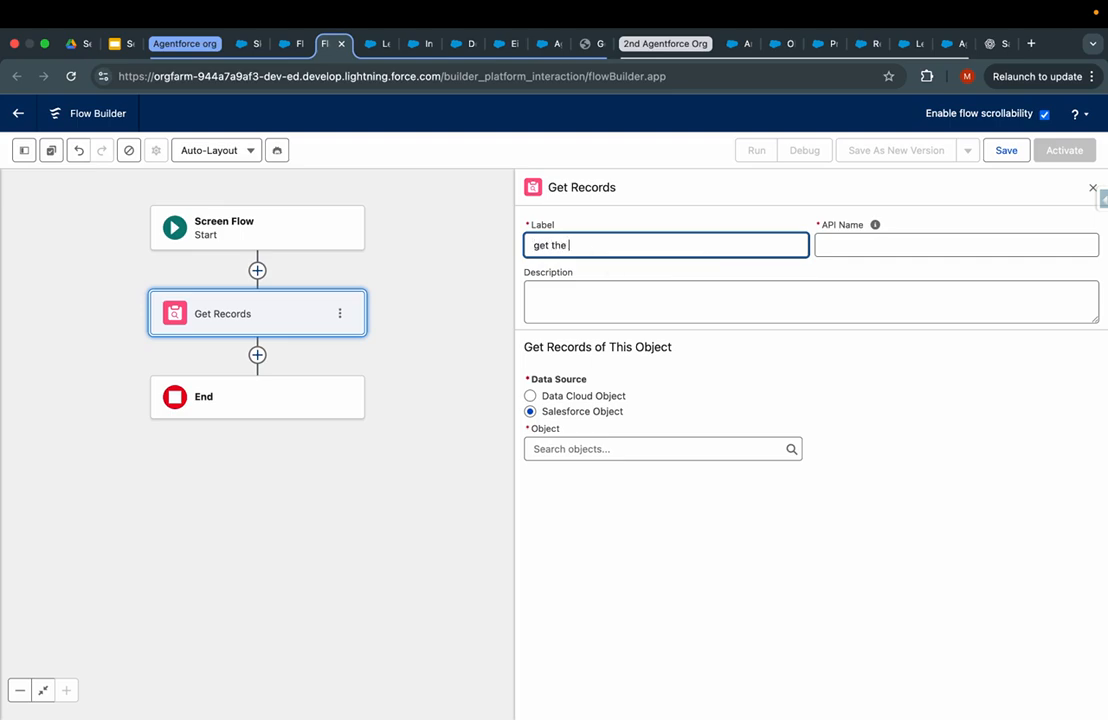
key(BackSpace)
key(BackSpace)
key(BackSpace)
text(ord)
- Fetch the Lead object, with the filter condition on the Lead ID field
click(610, 451)
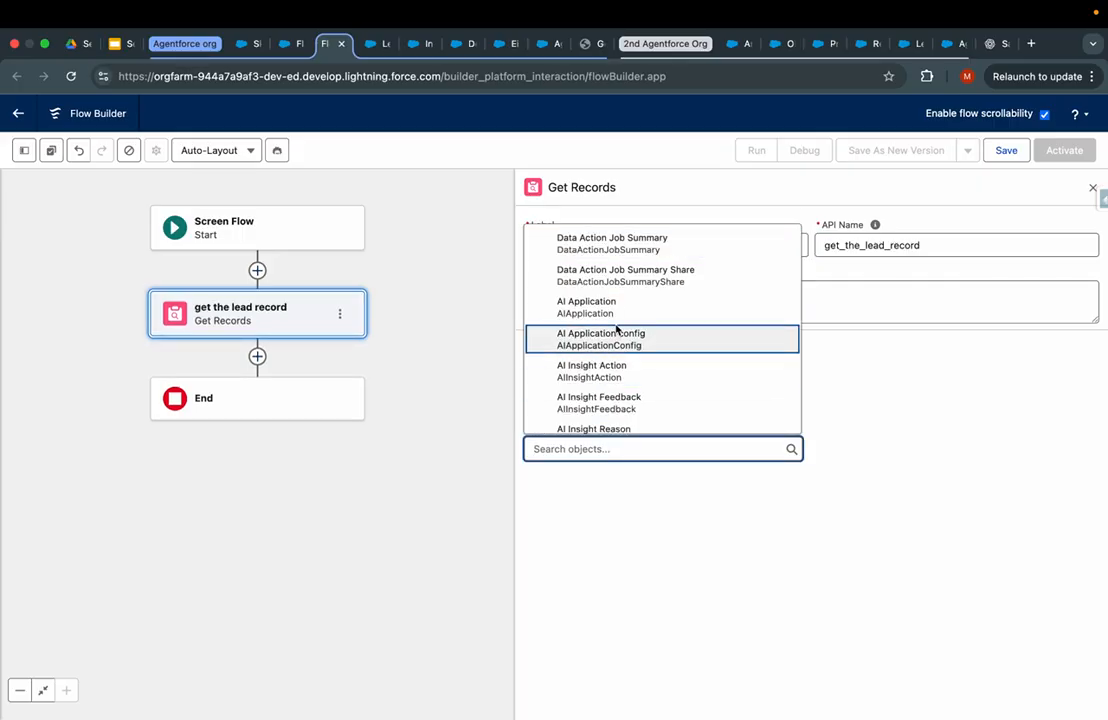
text(lead)
click(601, 272)
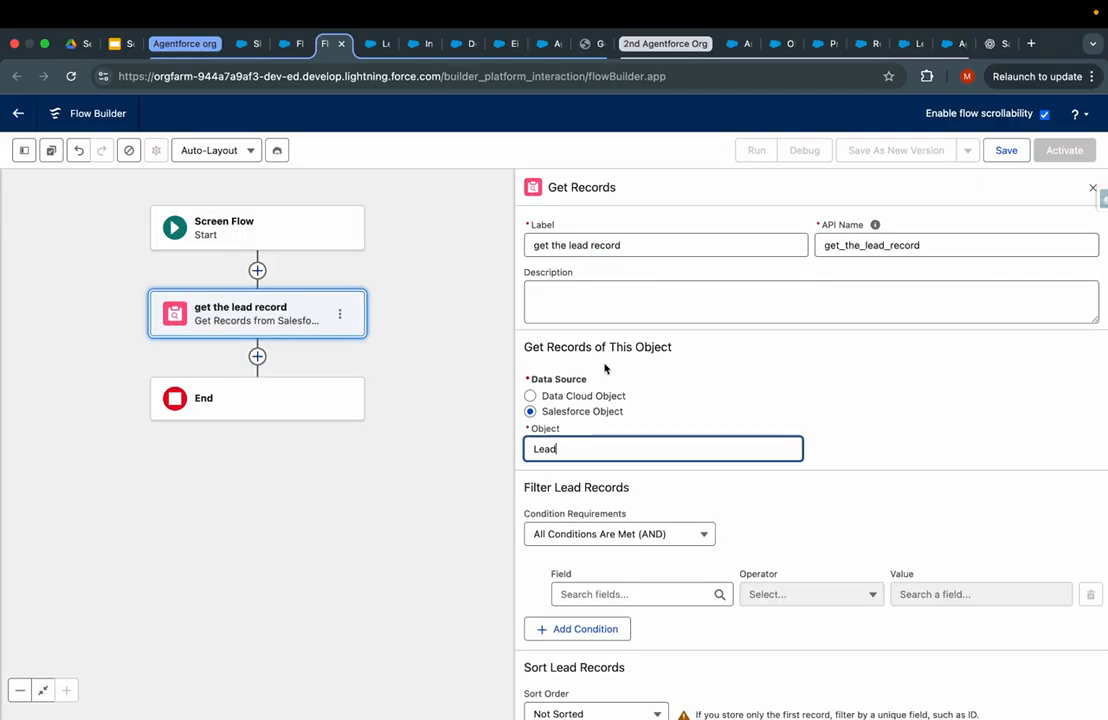
click(612, 594)
text(lead)
click(632, 566)
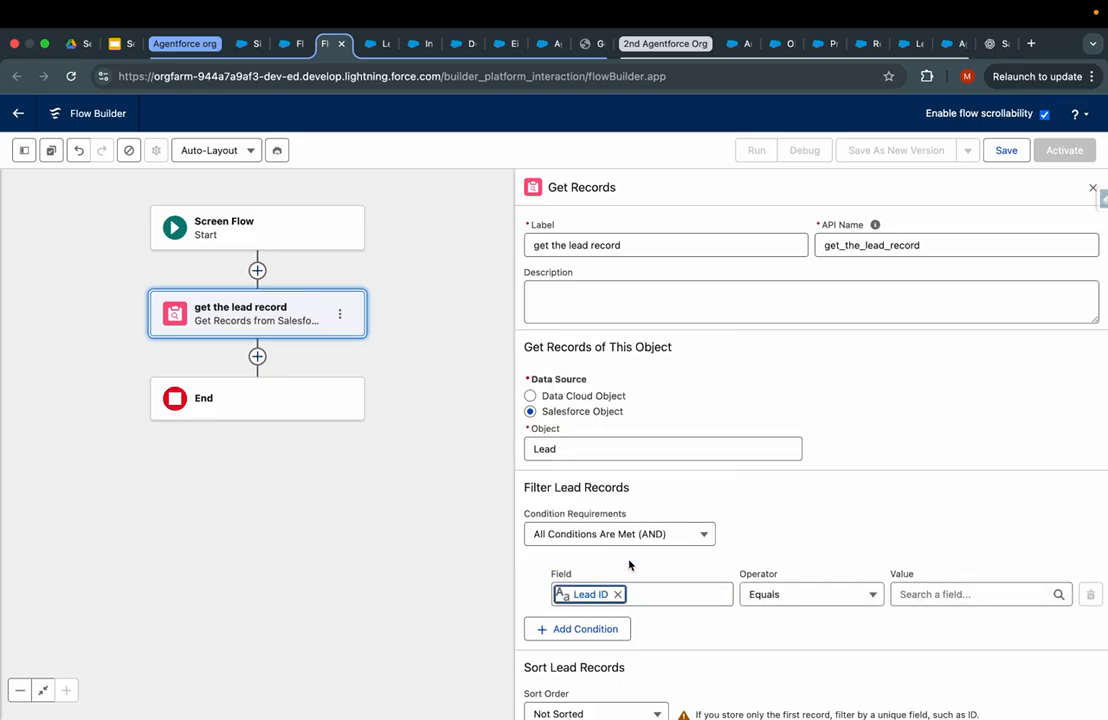
- Make Lead ID equal a new Text variable recordId, available for input
click(910, 594)
text(recor)
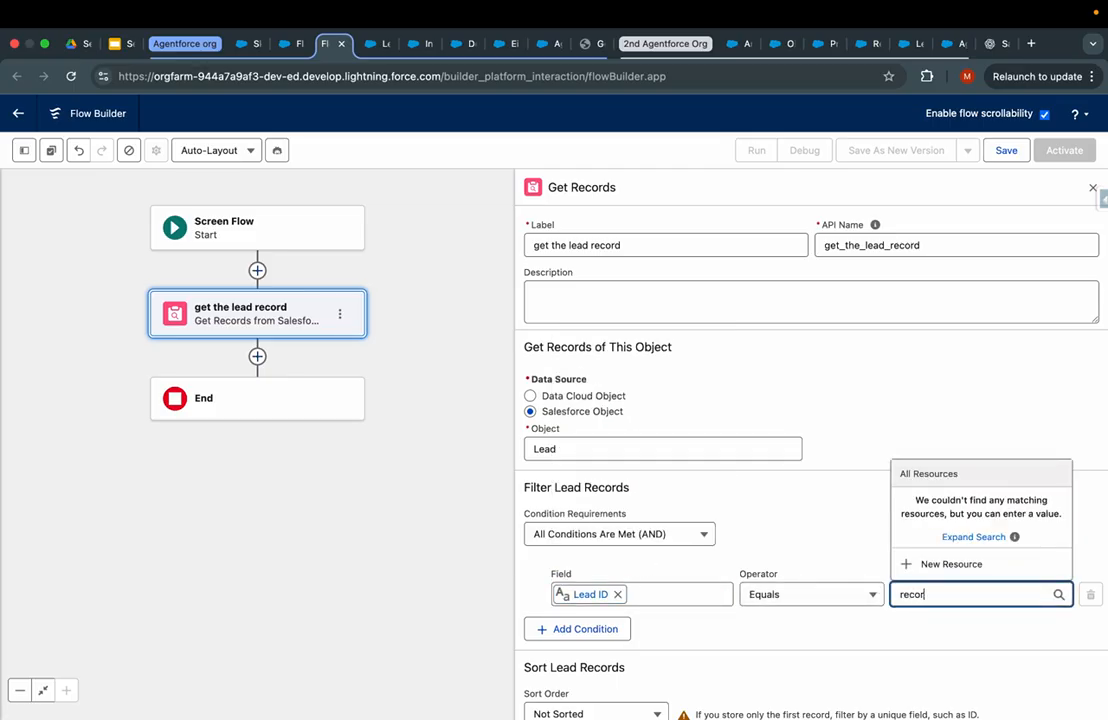
click(953, 566)
click(420, 342)
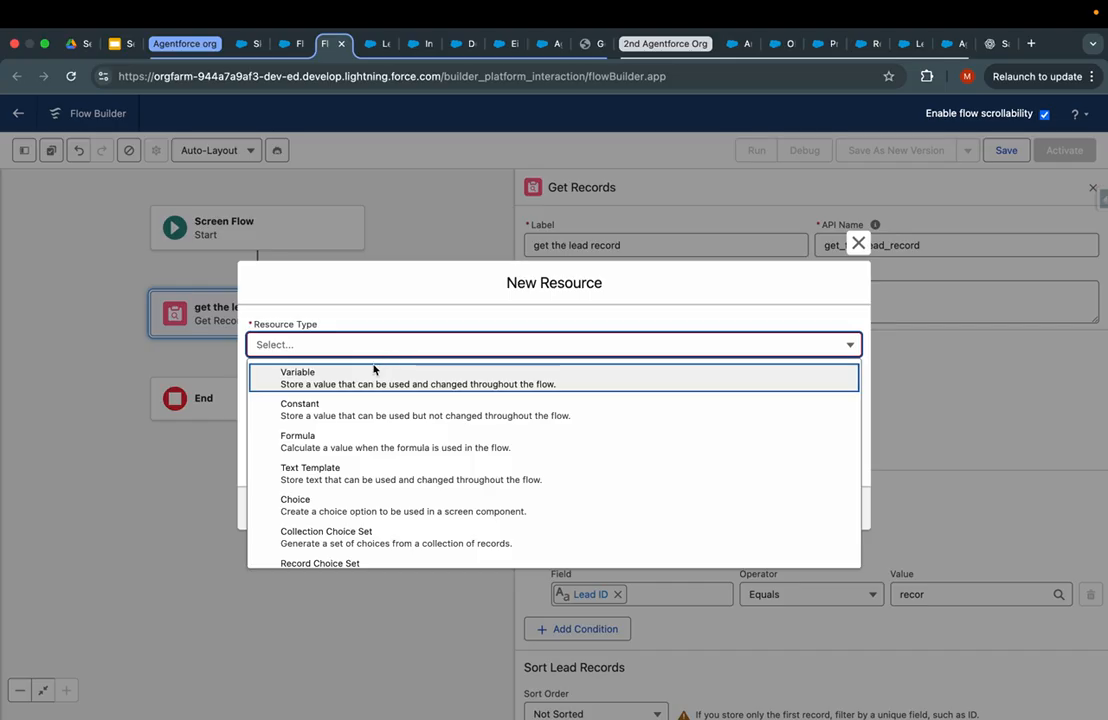
click(376, 368)
click(343, 388)
text(recordI)
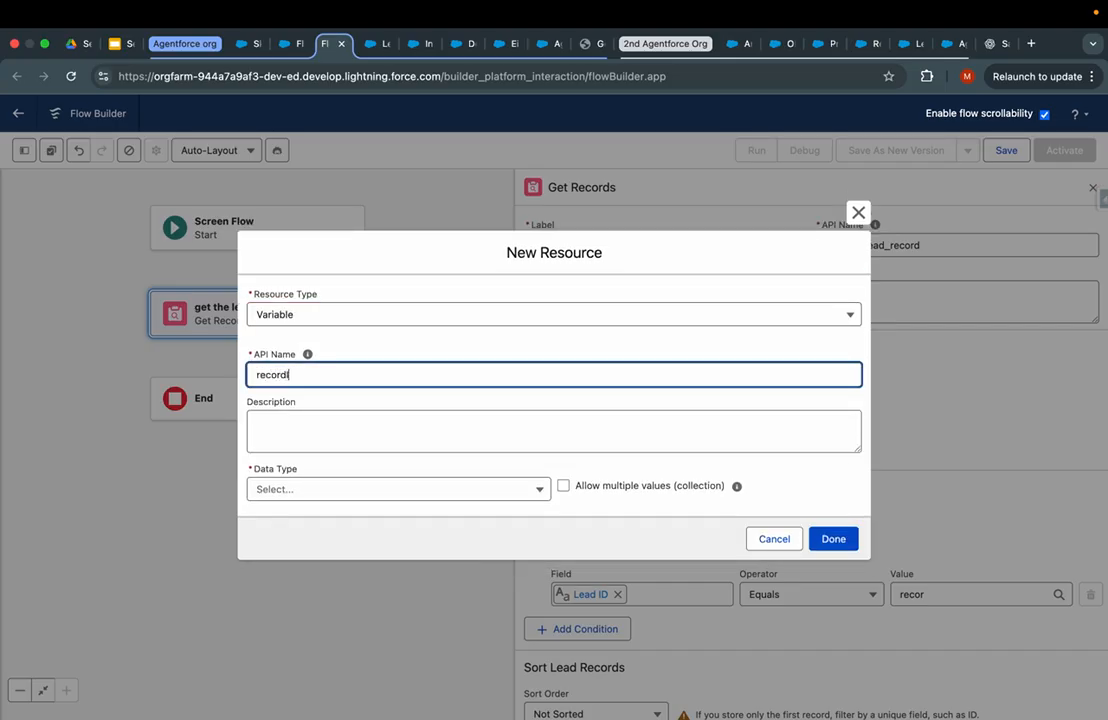
text(d)
click(346, 492)
click(314, 521)
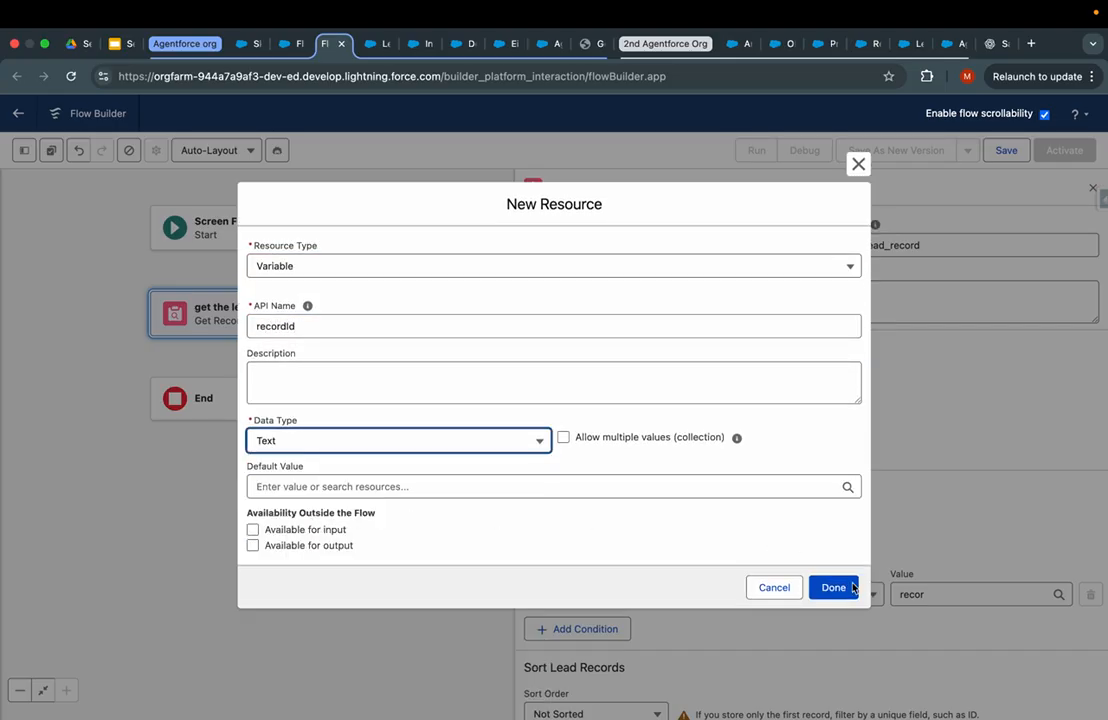
click(298, 534)
click(833, 590)
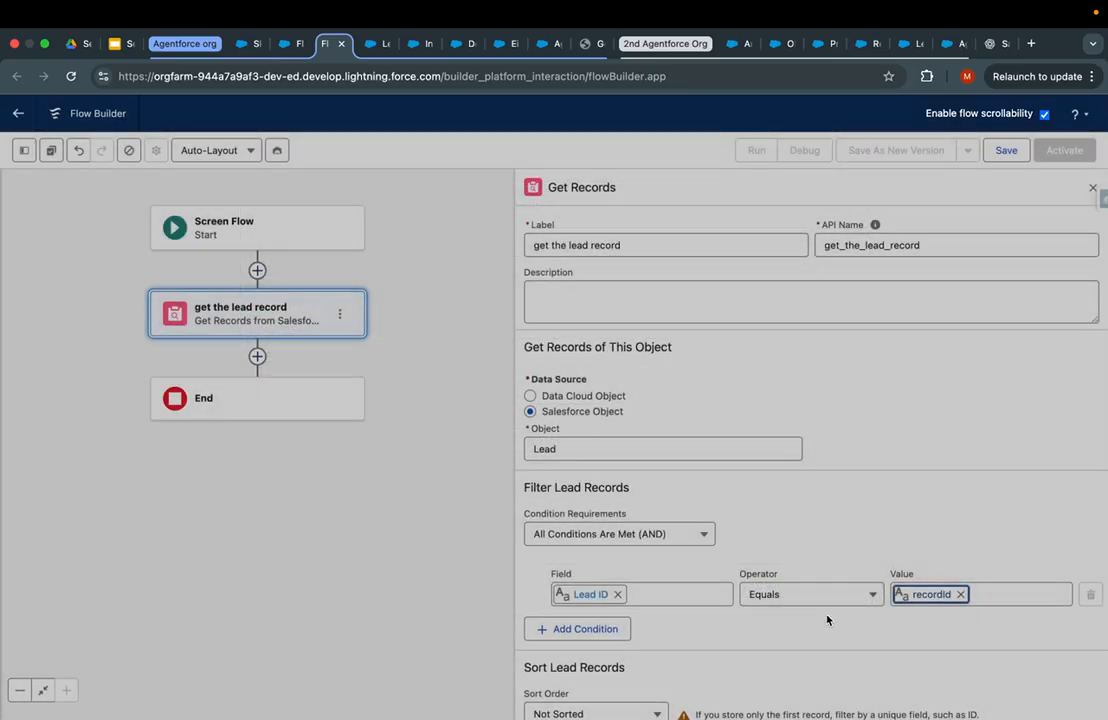
- Bring up the element list below the 'get the lead record' step
scroll(797, 666, down, 3)
click(257, 356)
text(scr)
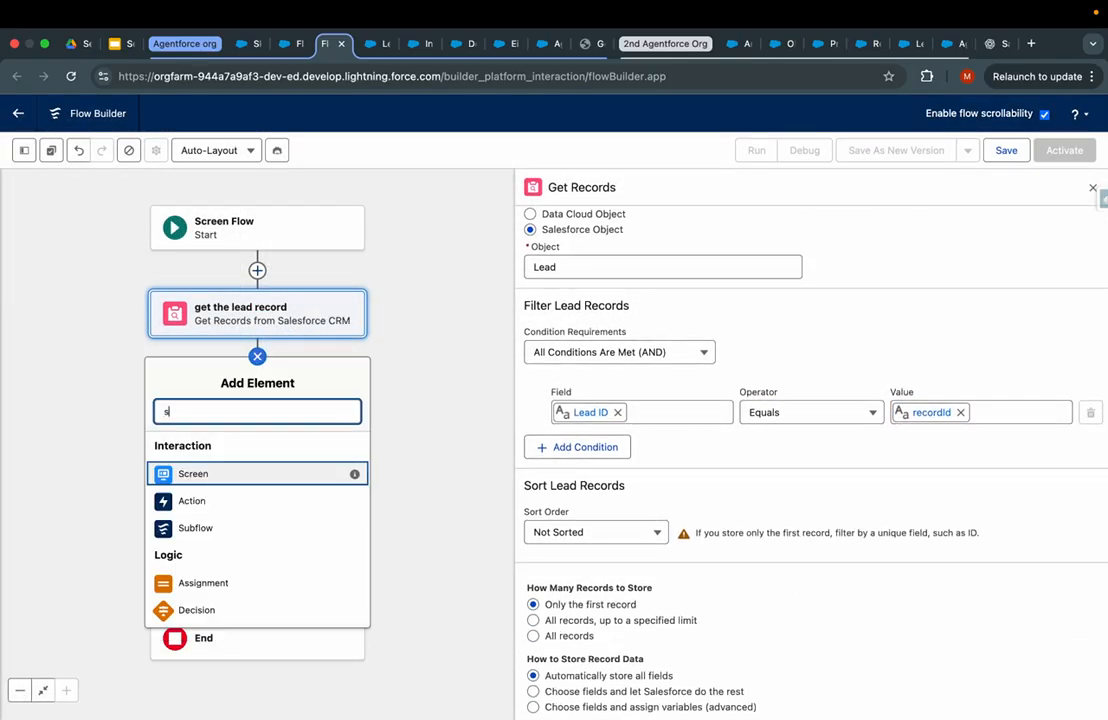
click(257, 356)
click(257, 357)
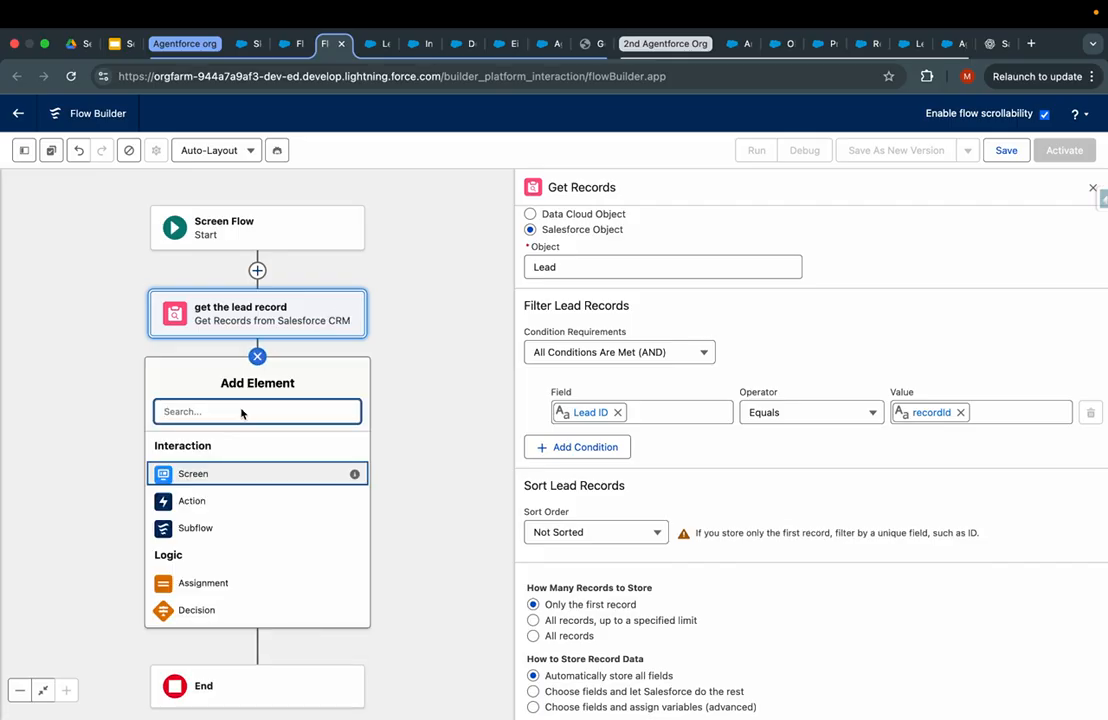
- Add an Action using the proposal prompt template, its name copied from the existing Lead flow
click(192, 500)
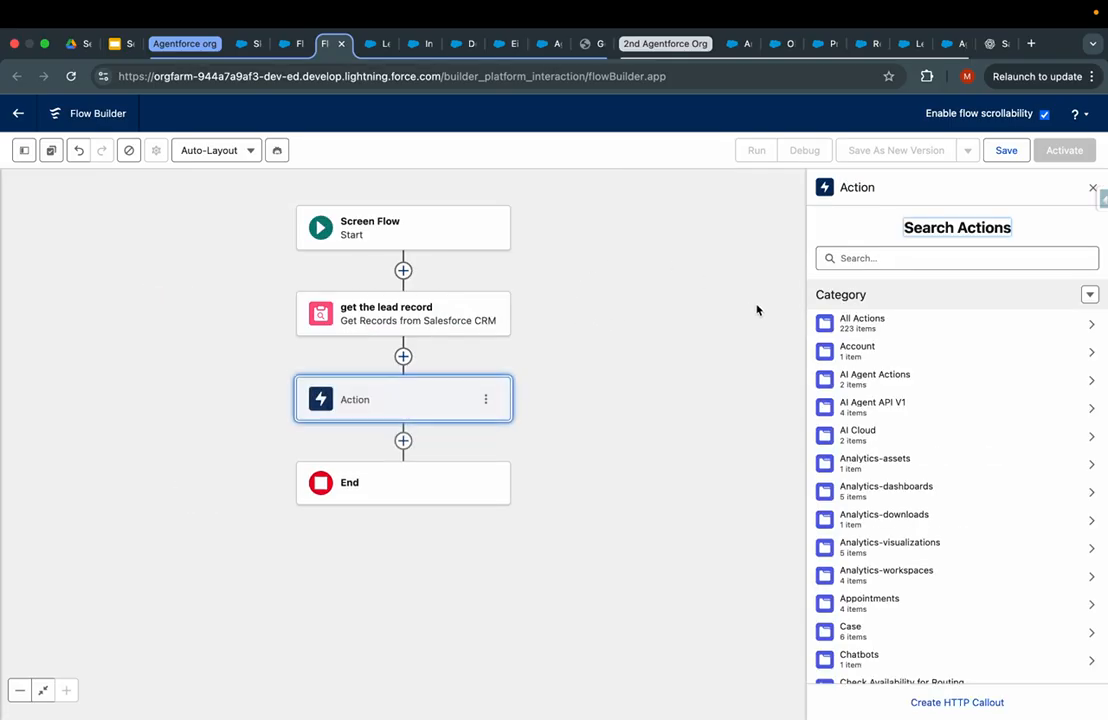
click(876, 259)
text(Int)
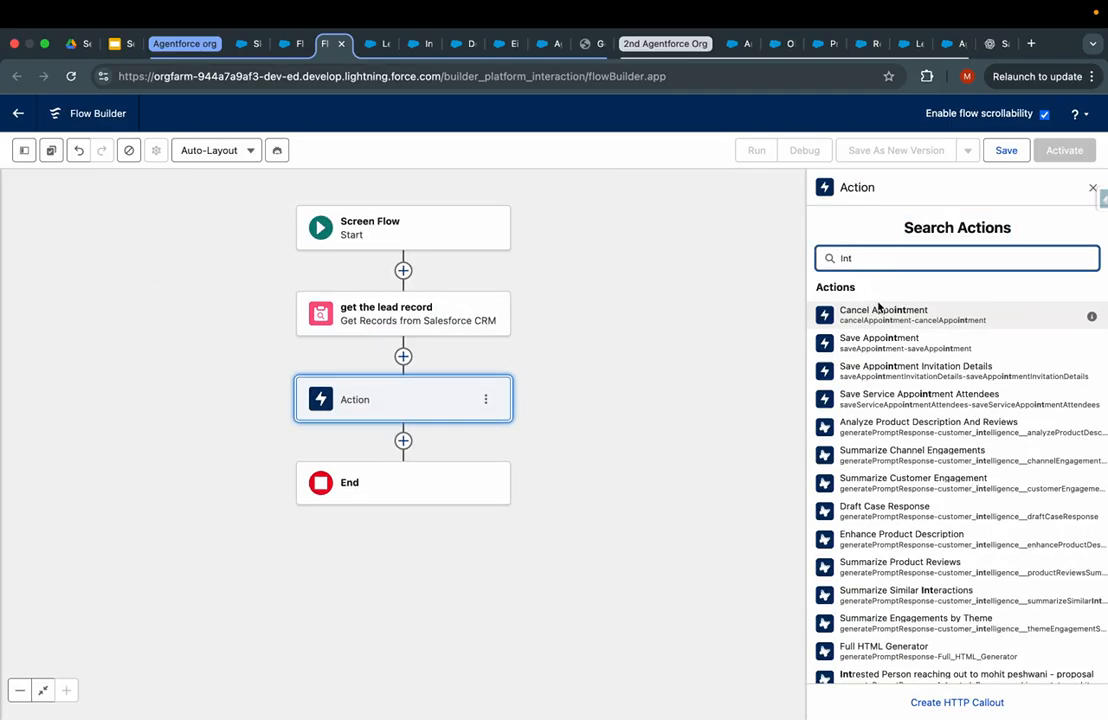
text(er)
key(super+a)
text(Intere)
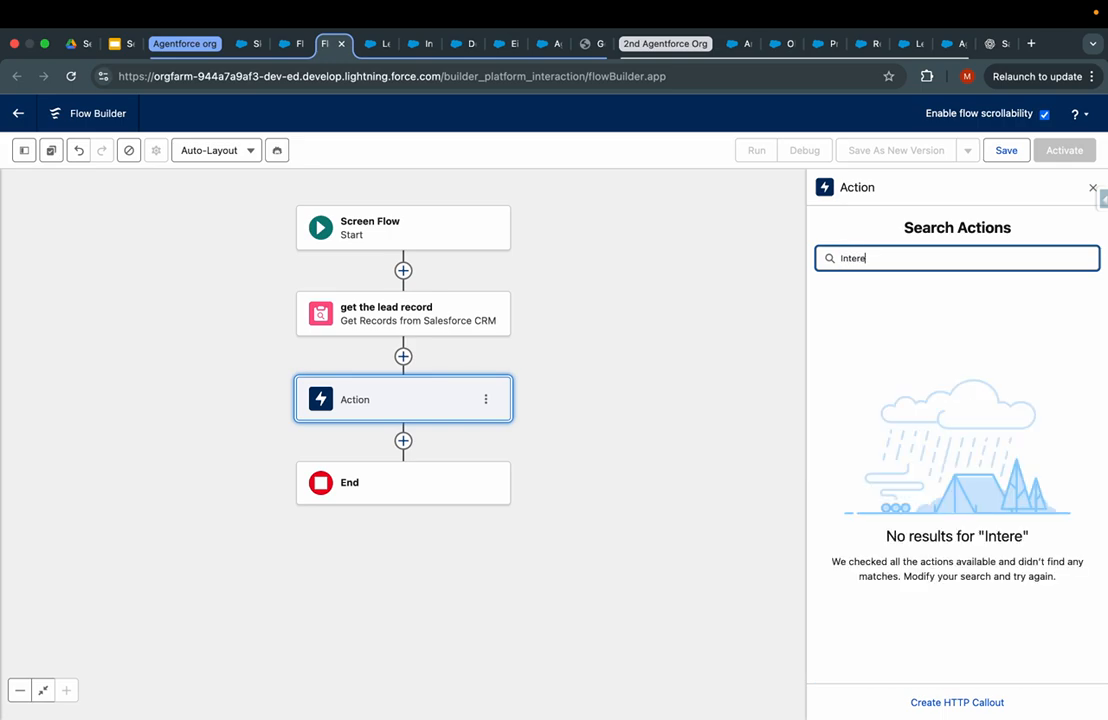
click(370, 43)
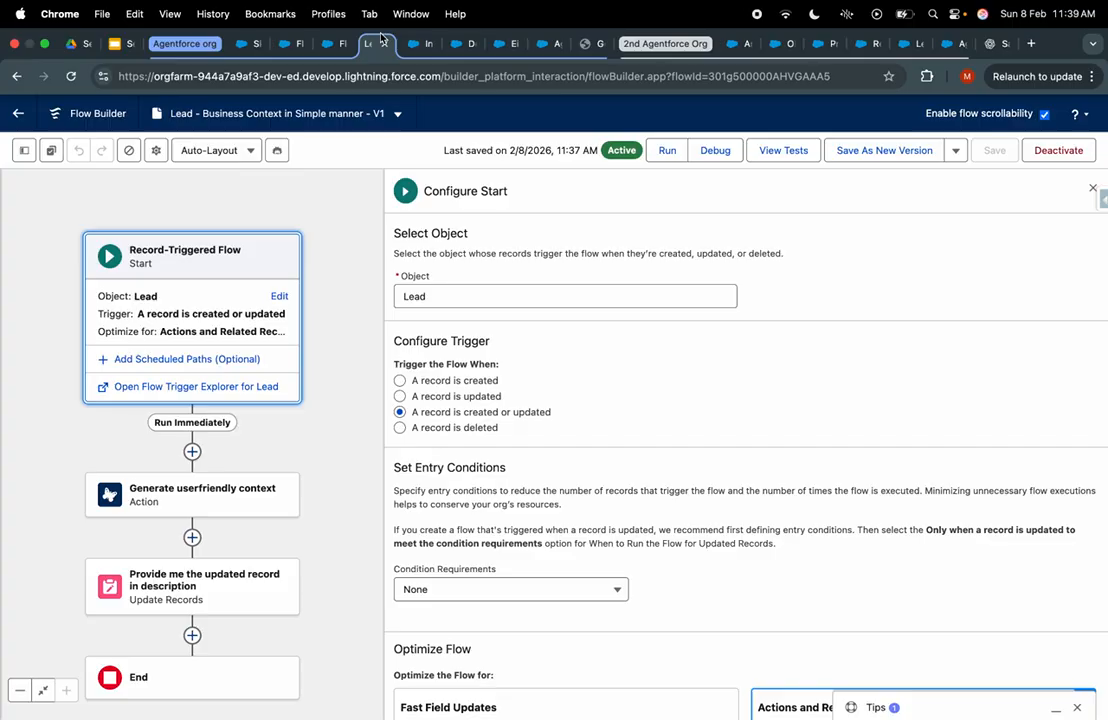
click(228, 500)
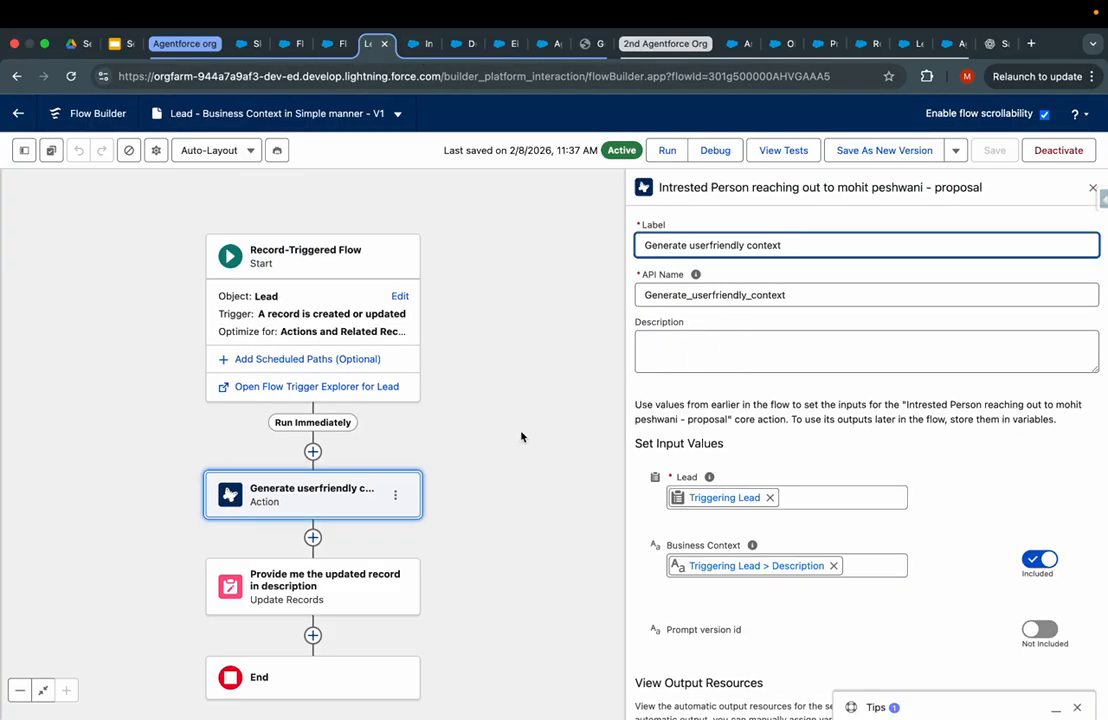
click(694, 202)
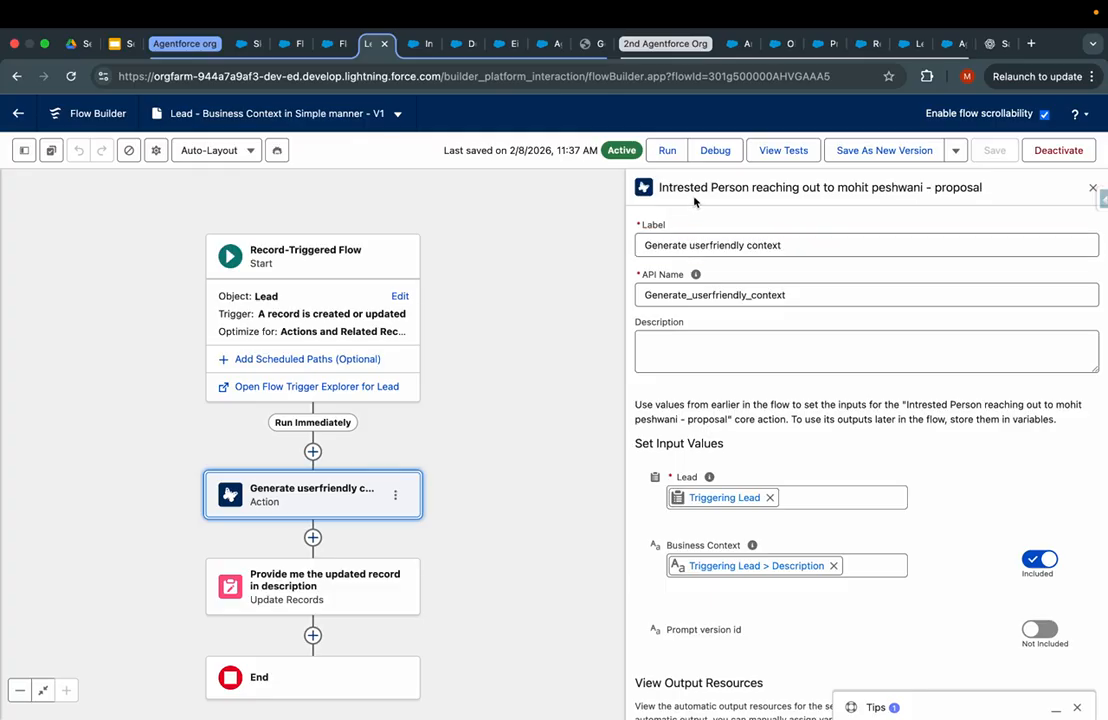
click(333, 43)
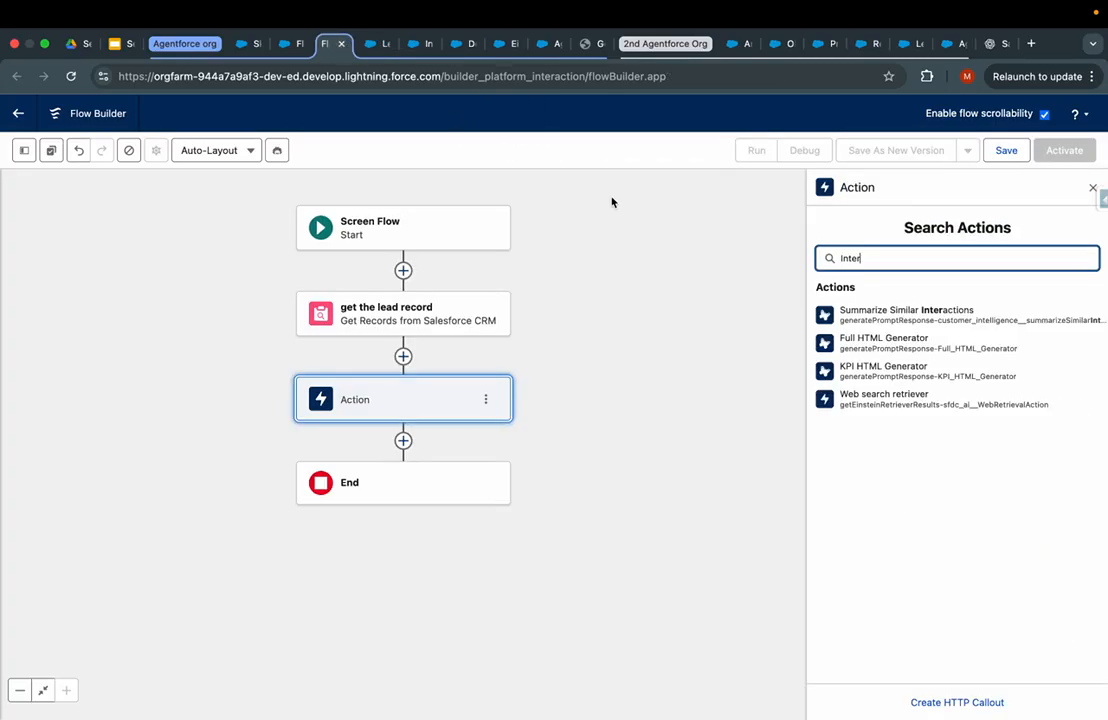
key(super+a)
click(907, 319)
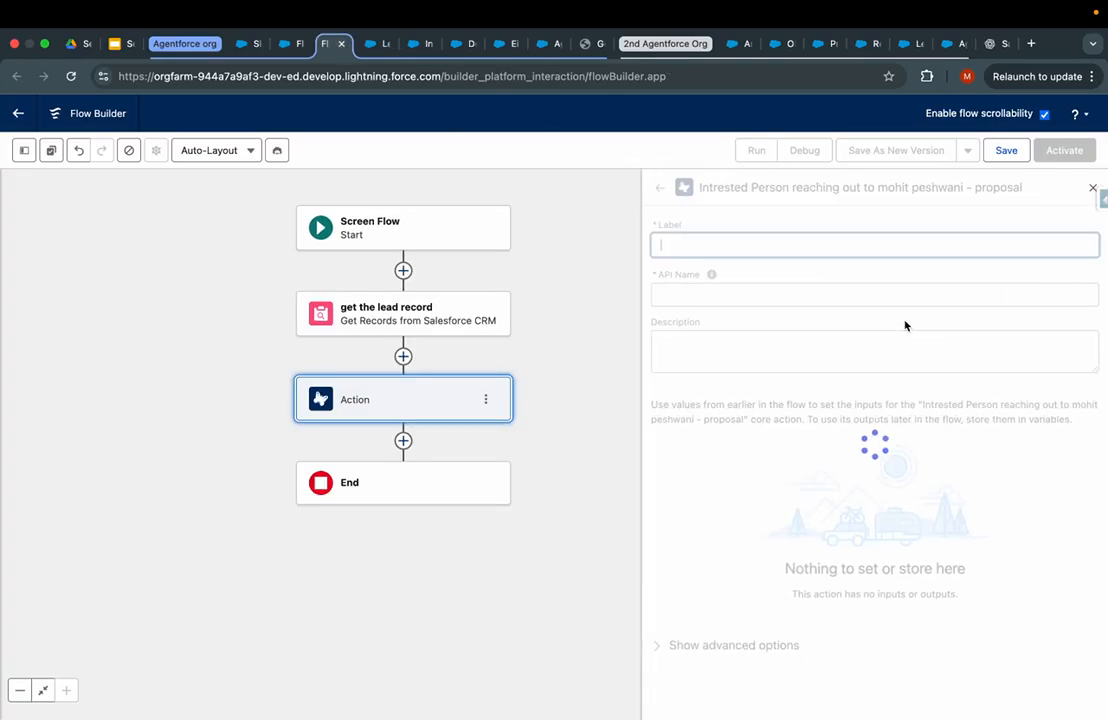
- Label the action 'Generate userfriendly context', copying the label from the Lead flow
click(372, 43)
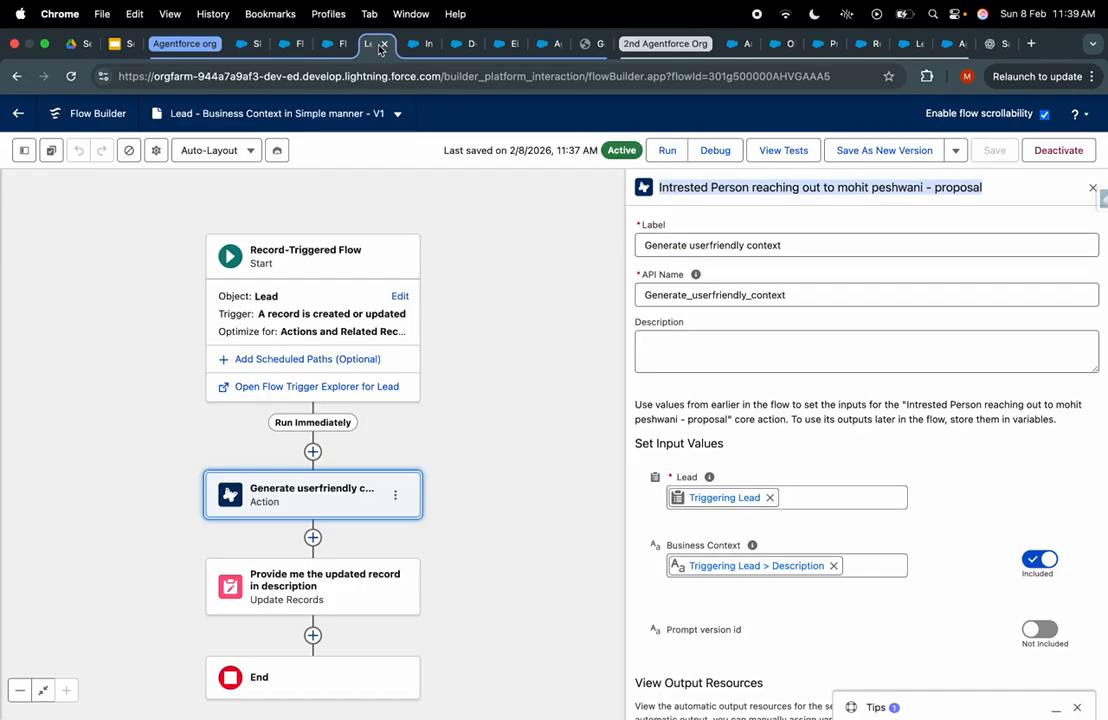
triple_click(688, 242)
key(ctrl+c)
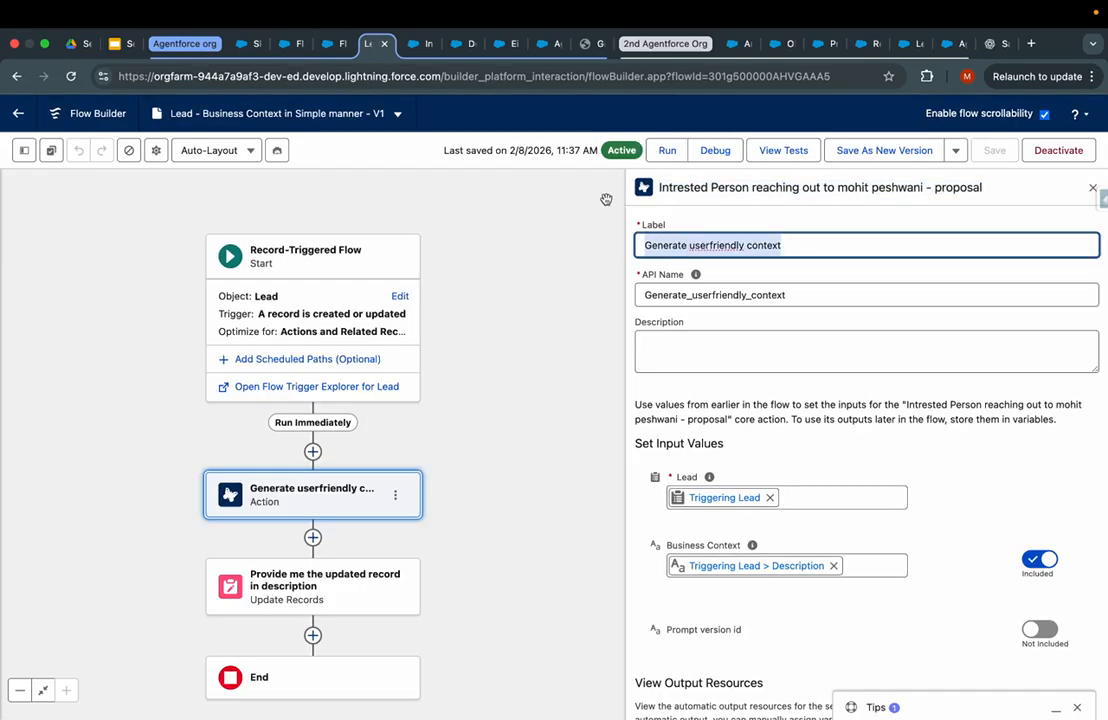
click(330, 43)
key(ctrl+v)
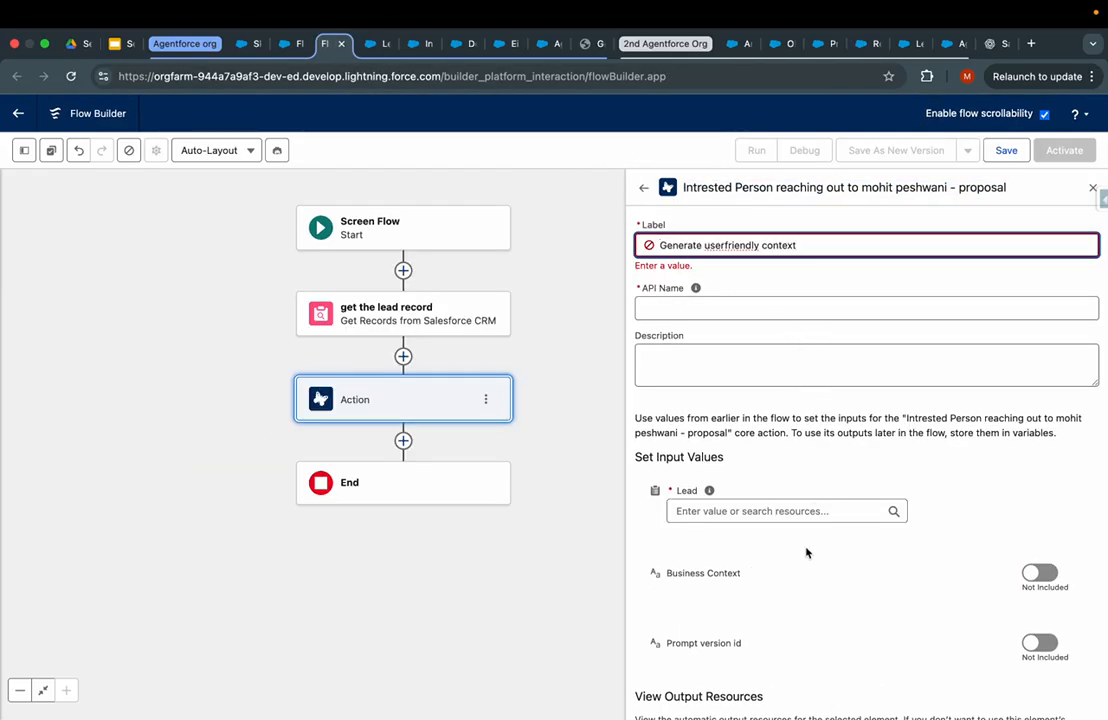
- Feed the entire fetched lead record into the action's Lead input
click(752, 505)
click(751, 572)
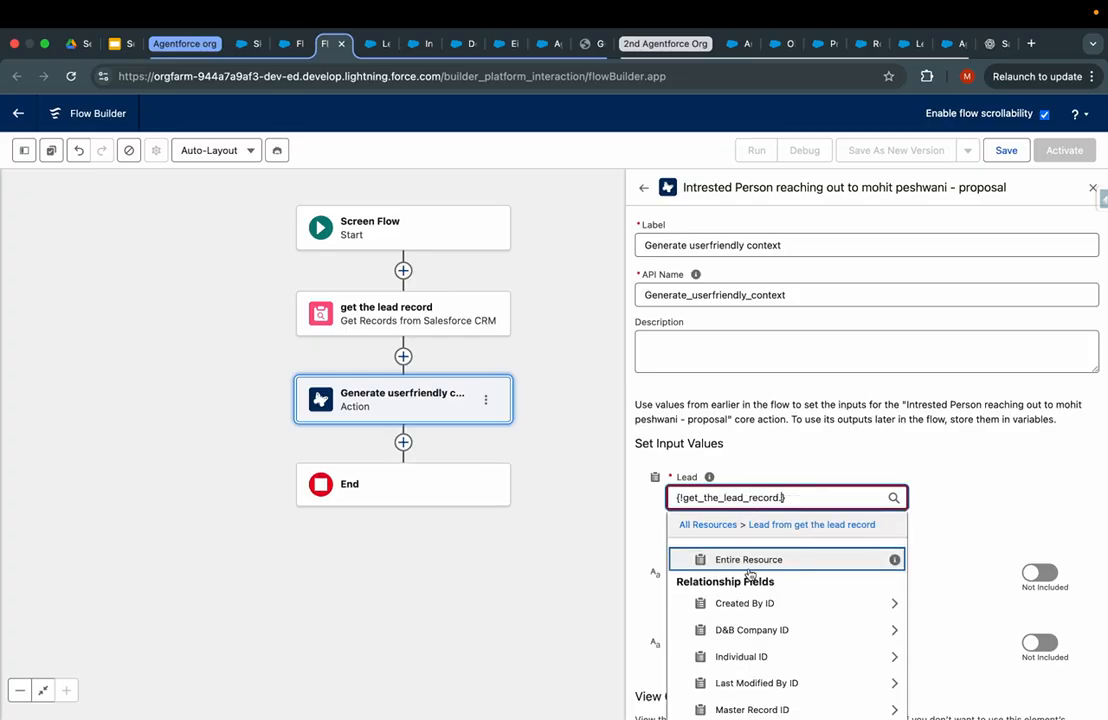
scroll(750, 573, down, 1)
click(760, 530)
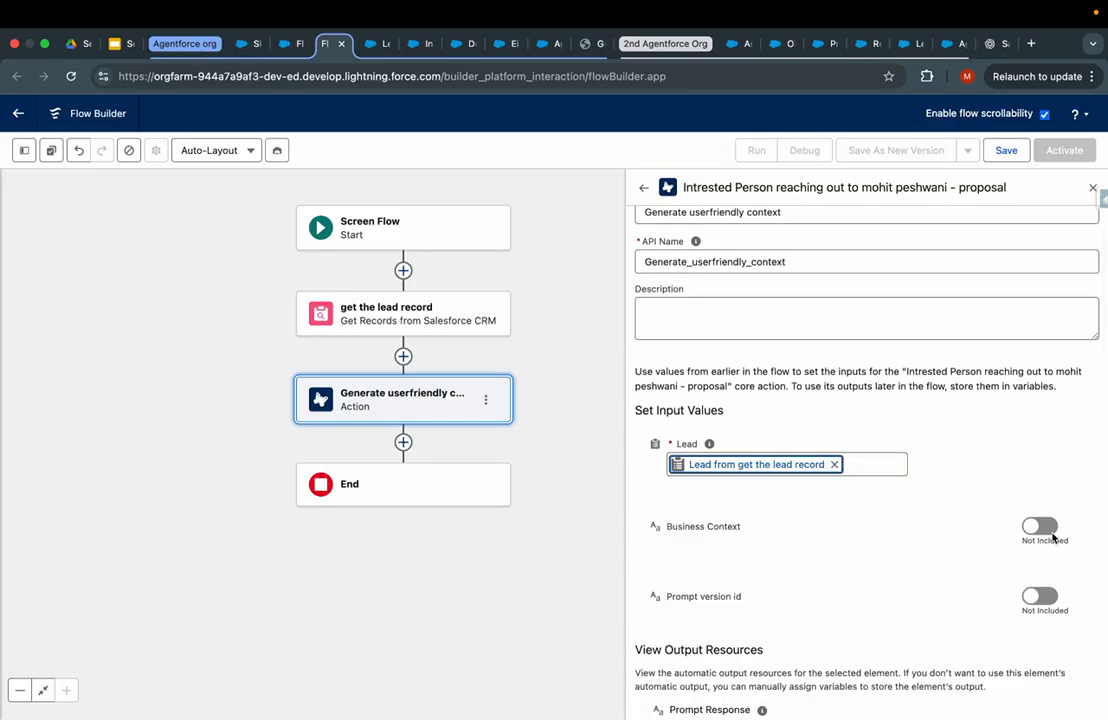
- Include Business Context and set it to the fetched lead's Description
click(1045, 530)
click(860, 532)
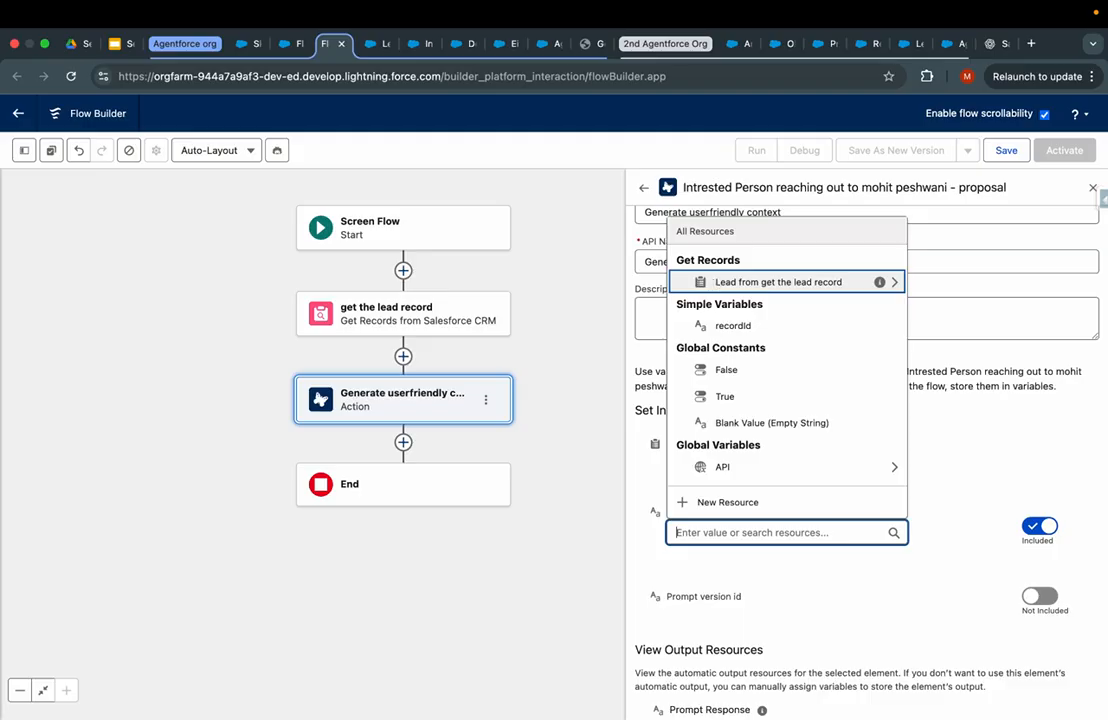
click(780, 282)
scroll(738, 440, down, 3)
scroll(738, 450, up, 5)
text(de)
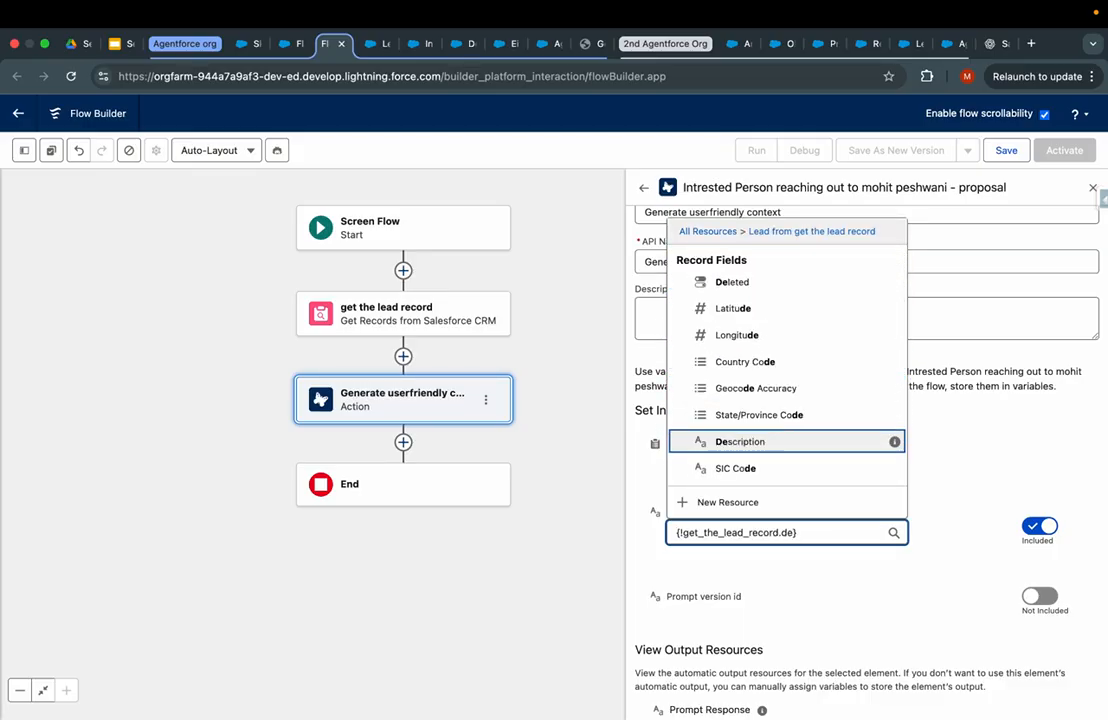
click(783, 443)
scroll(821, 571, down, 2)
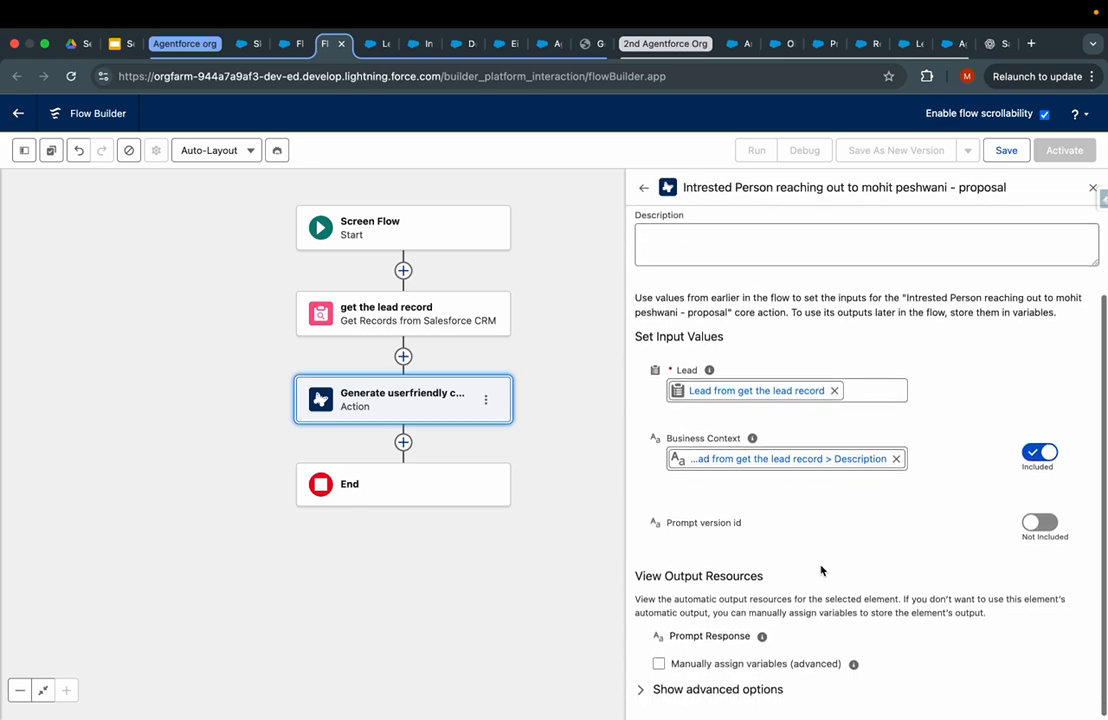
click(403, 442)
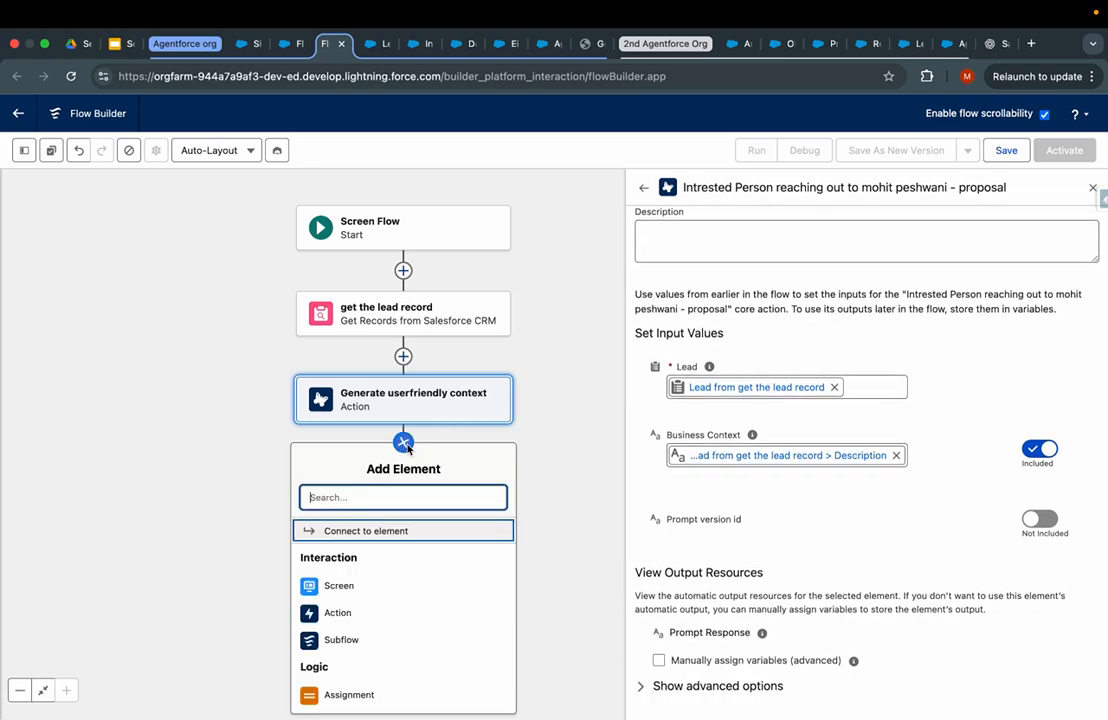
- Add a Screen after the action and place a Display Text component on it
text(sc)
click(360, 529)
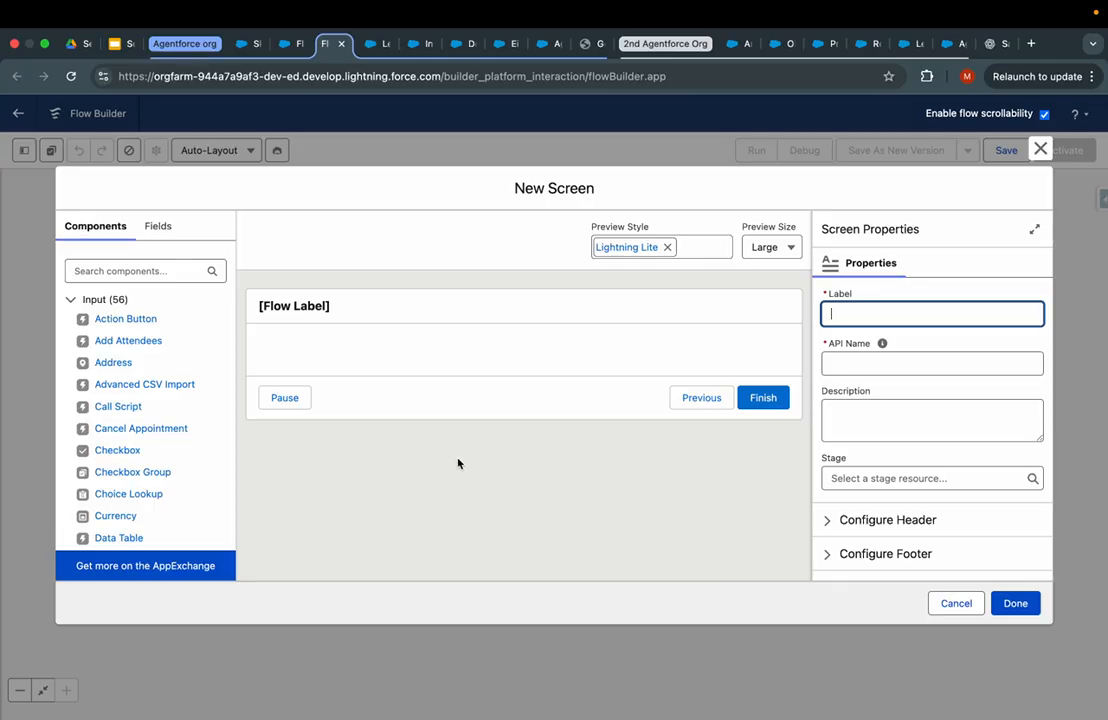
click(166, 279)
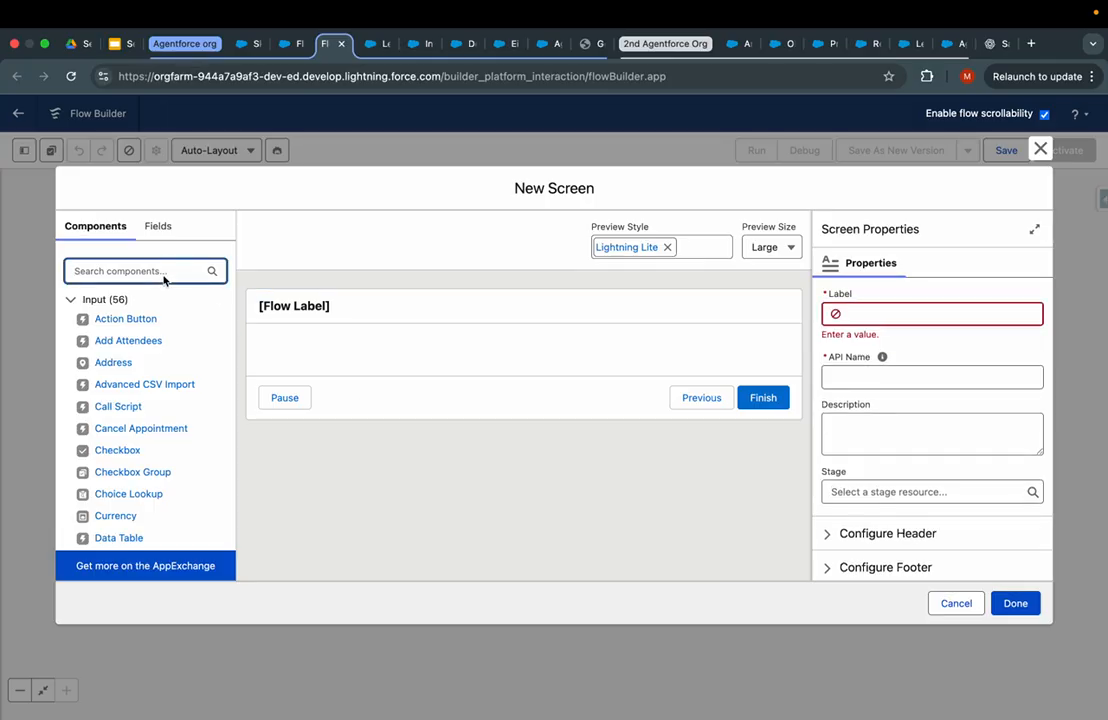
text(dis)
drag(120, 318, 472, 359)
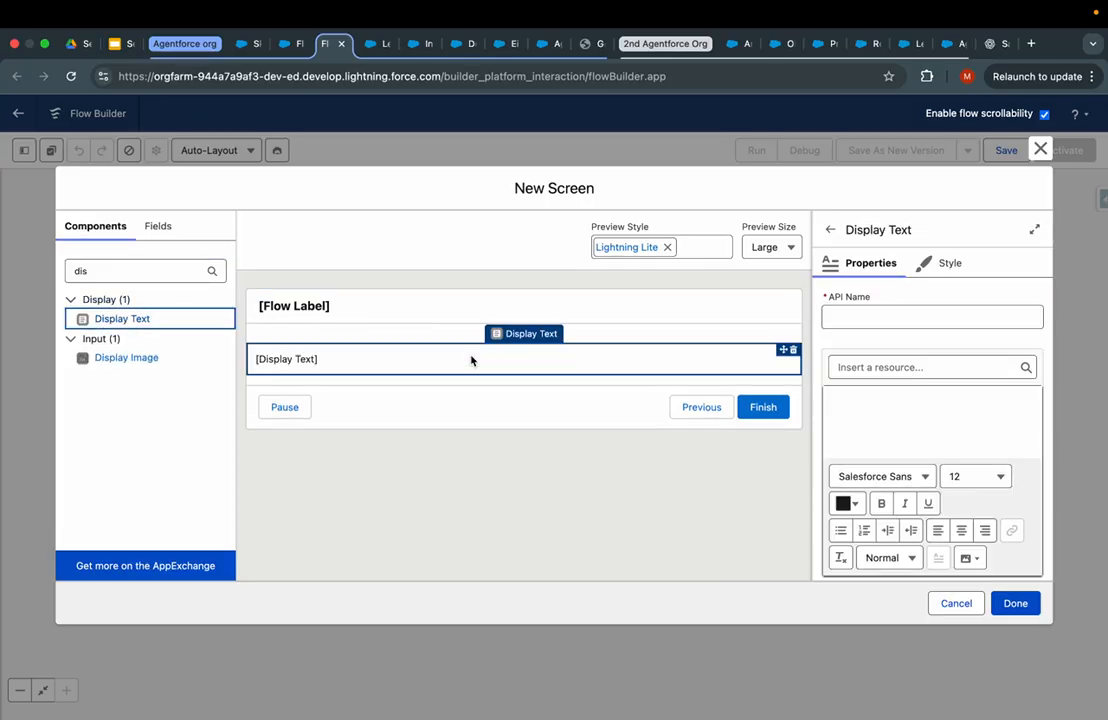
- Fill the Display Text with {!Generate_userfriendly_context.promptResponse}, left-aligned and bold
click(937, 530)
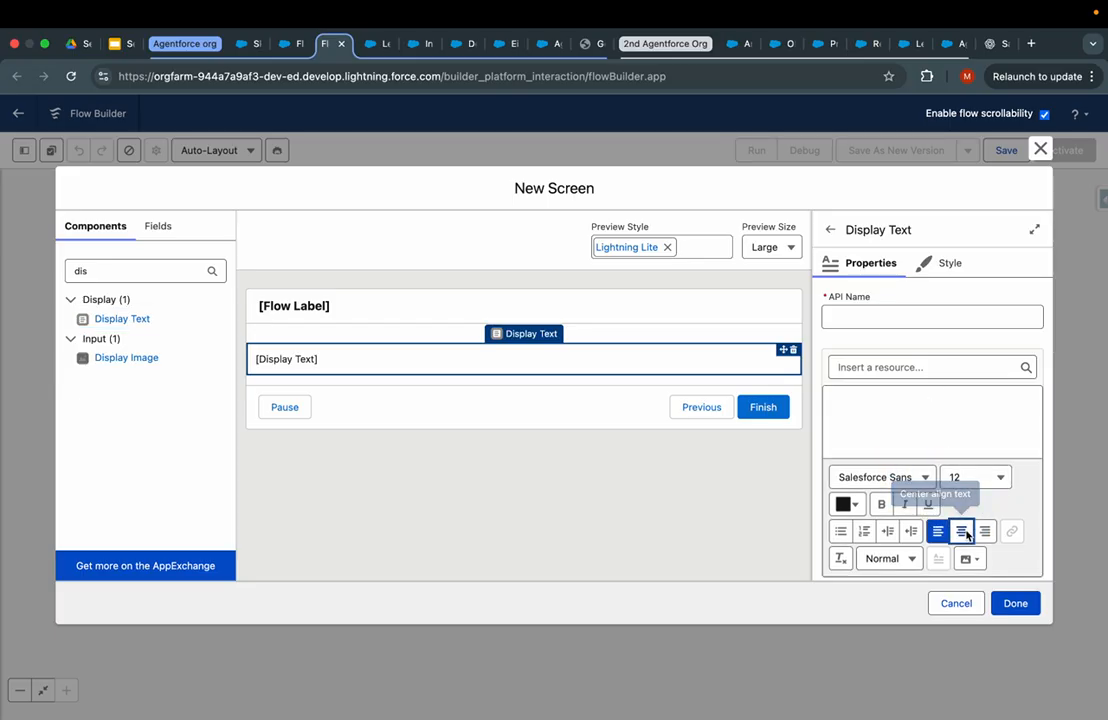
click(910, 407)
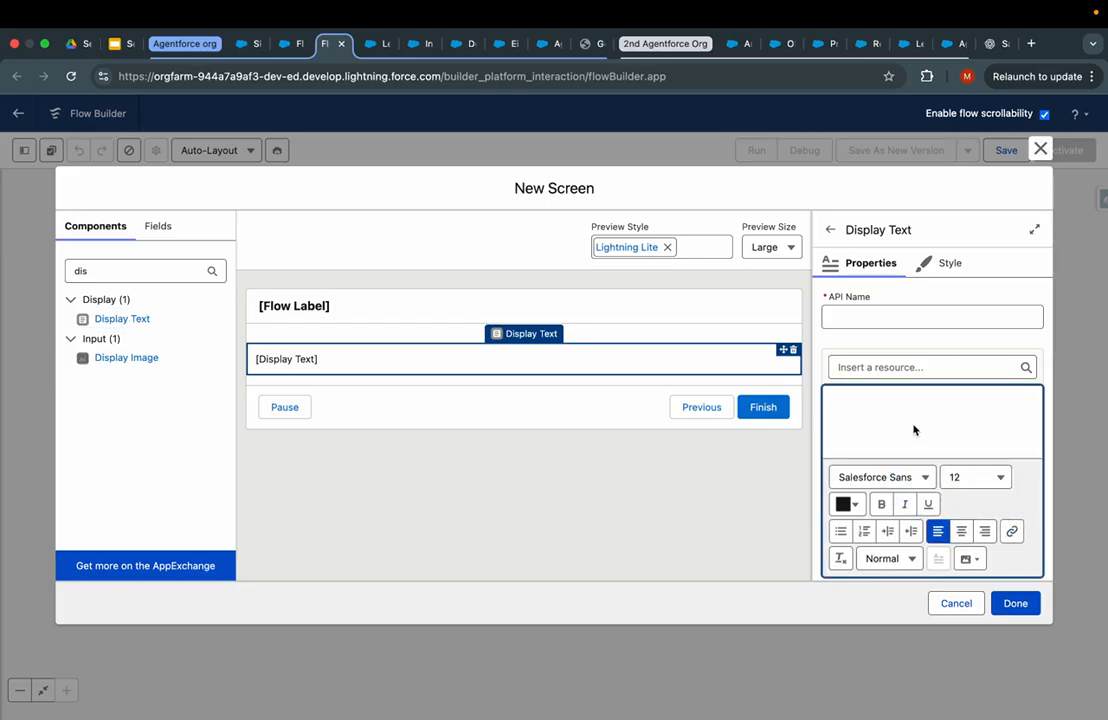
click(896, 367)
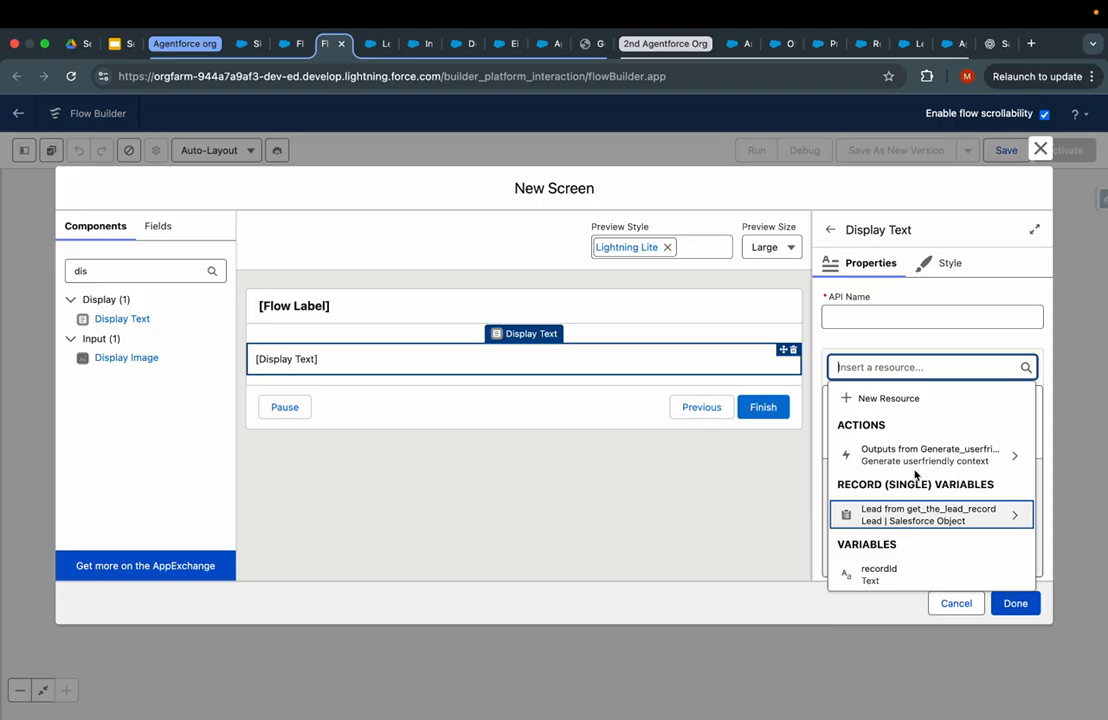
click(917, 458)
click(900, 408)
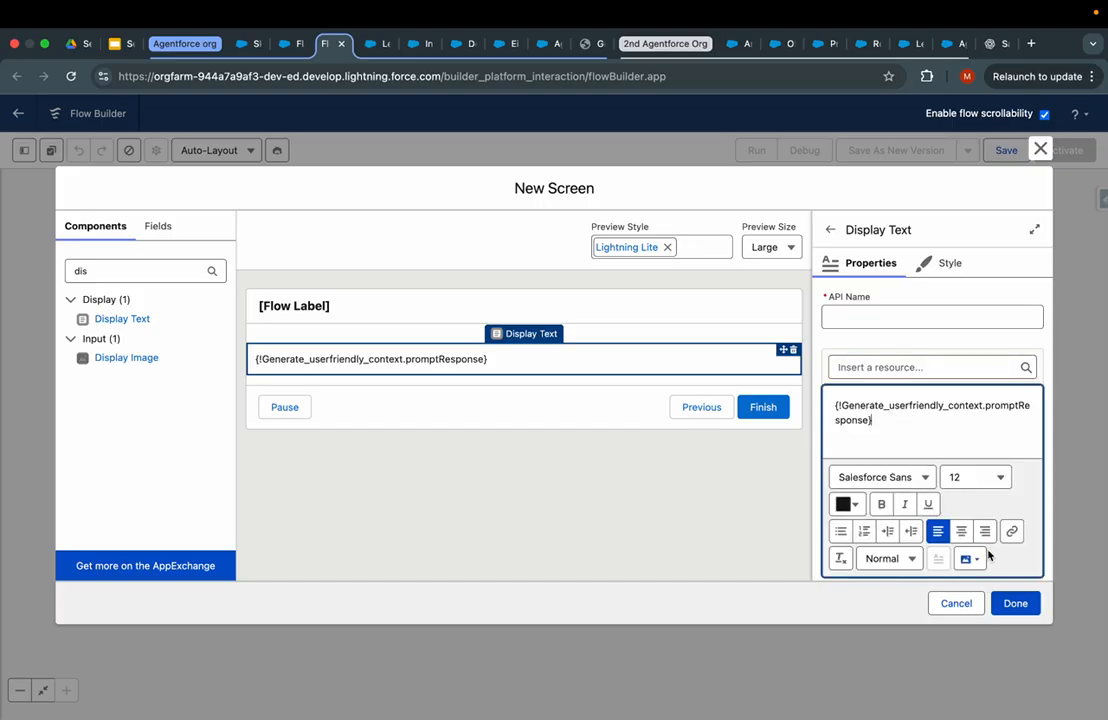
click(962, 532)
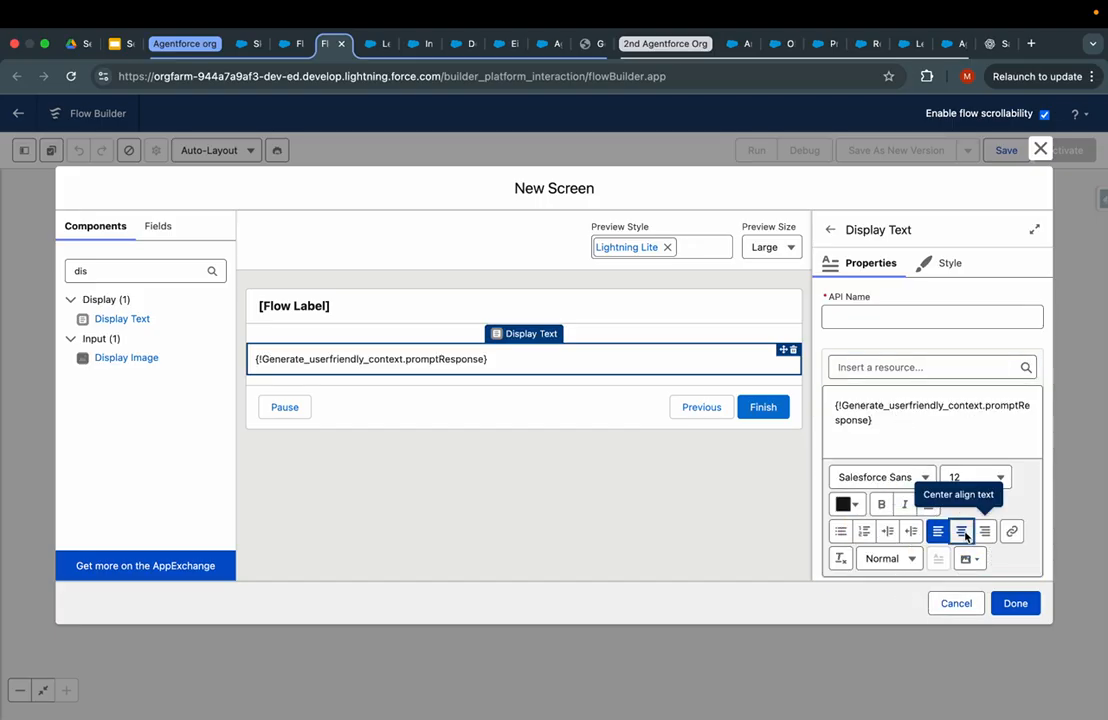
key(super+a)
click(938, 531)
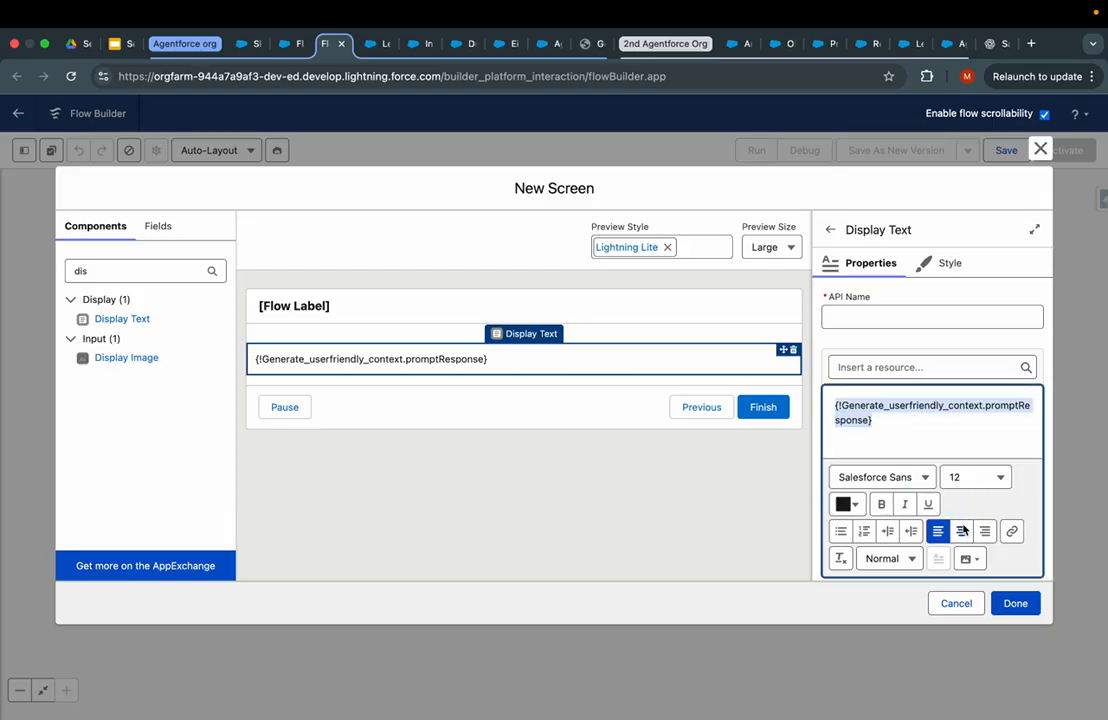
click(881, 504)
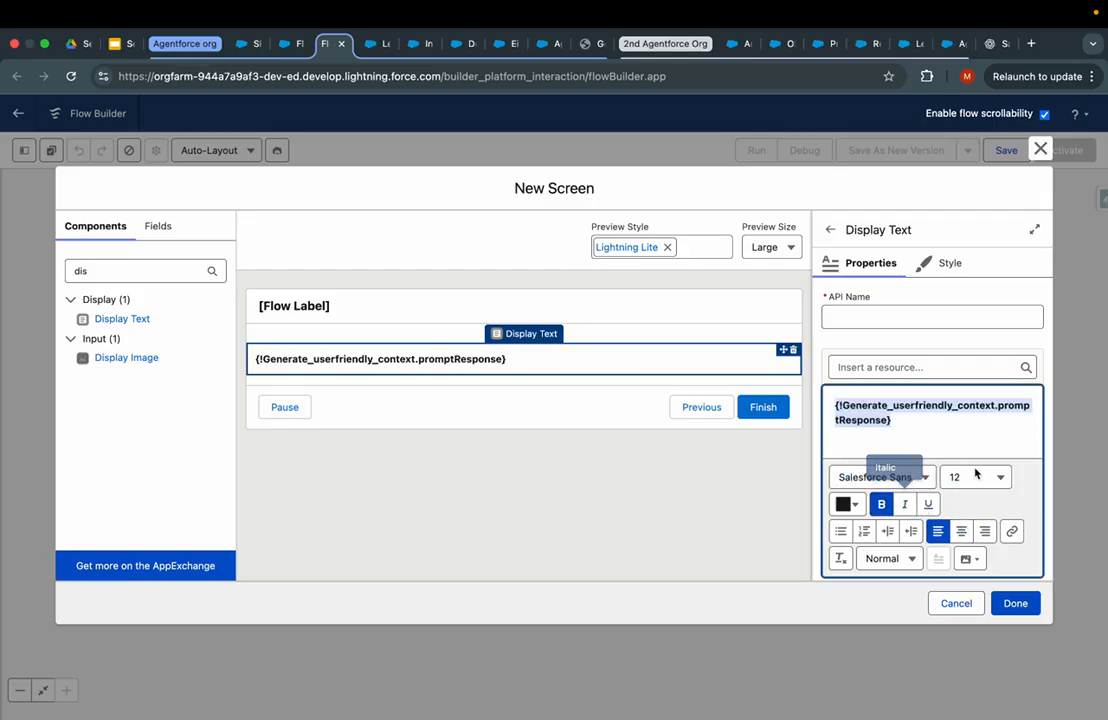
click(961, 541)
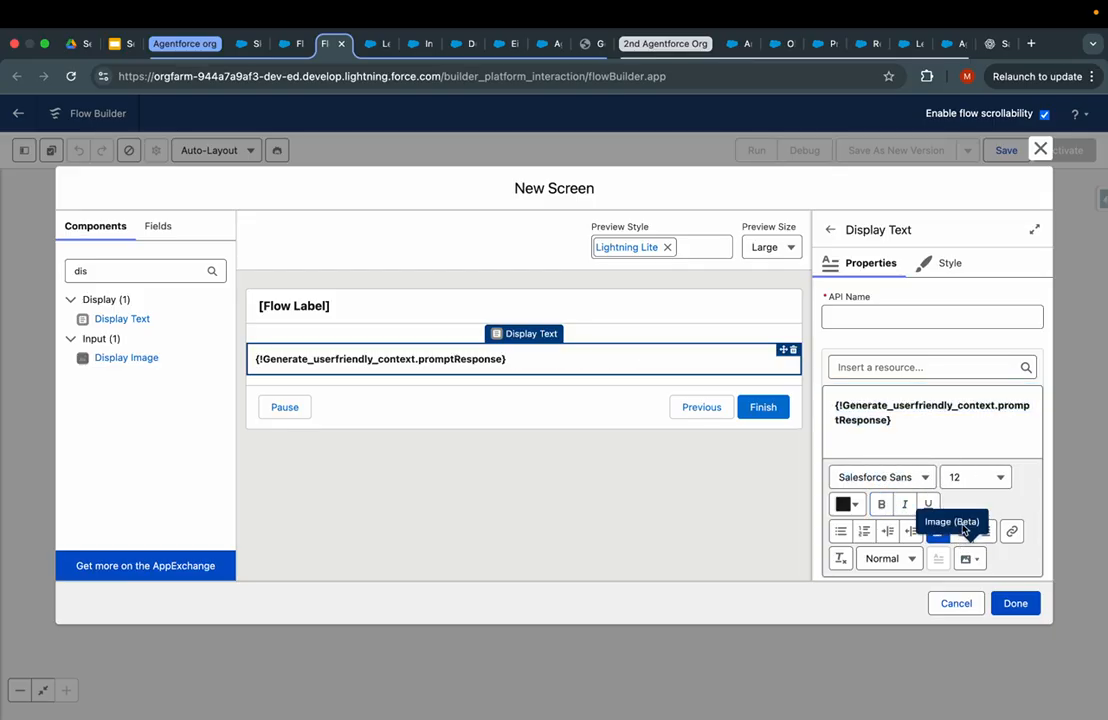
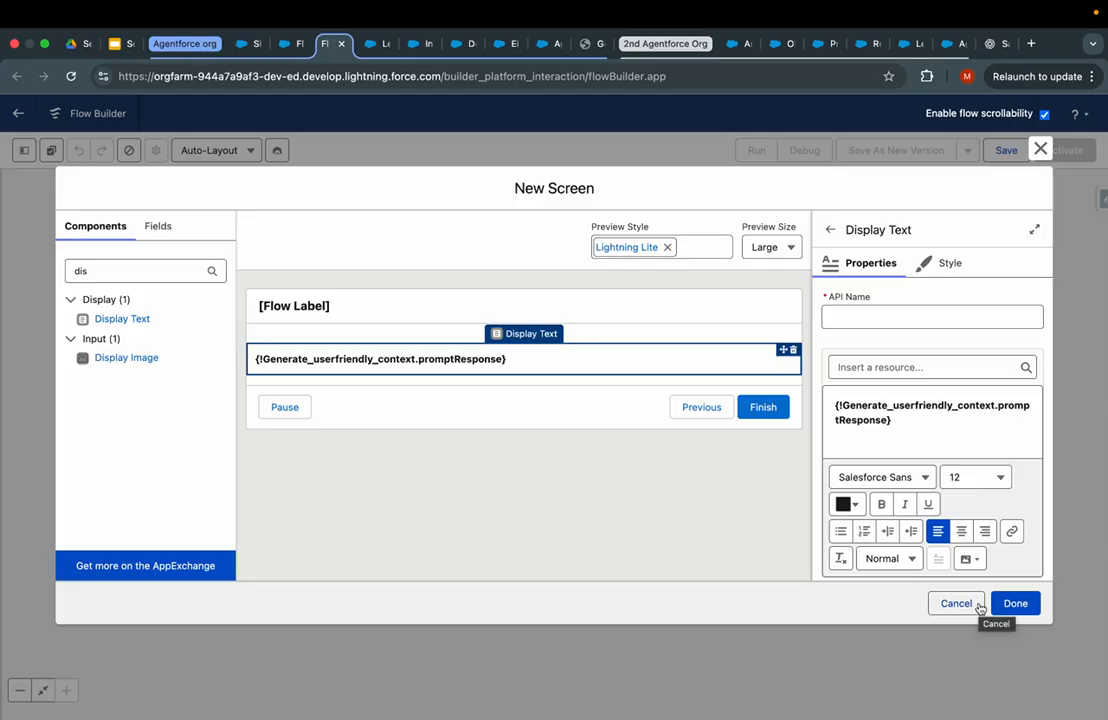
- Center-align the bold {!Generate_userfriendly_context.promptResponse} text and bring up the Screen Properties
click(923, 424)
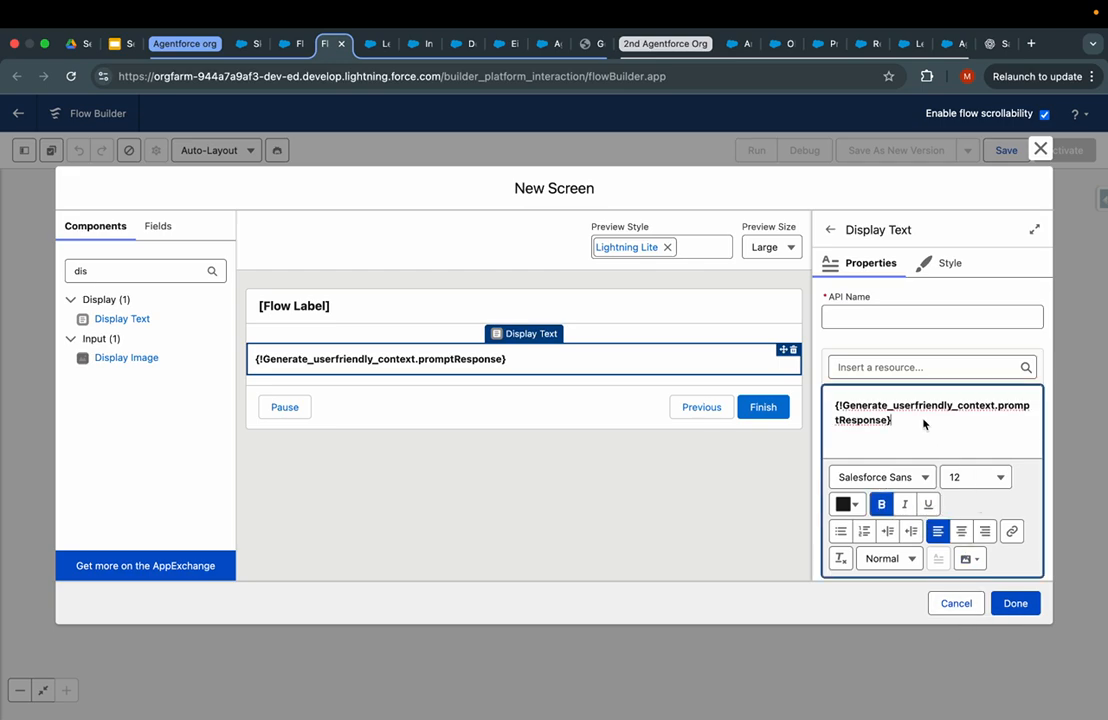
triple_click(923, 424)
click(961, 531)
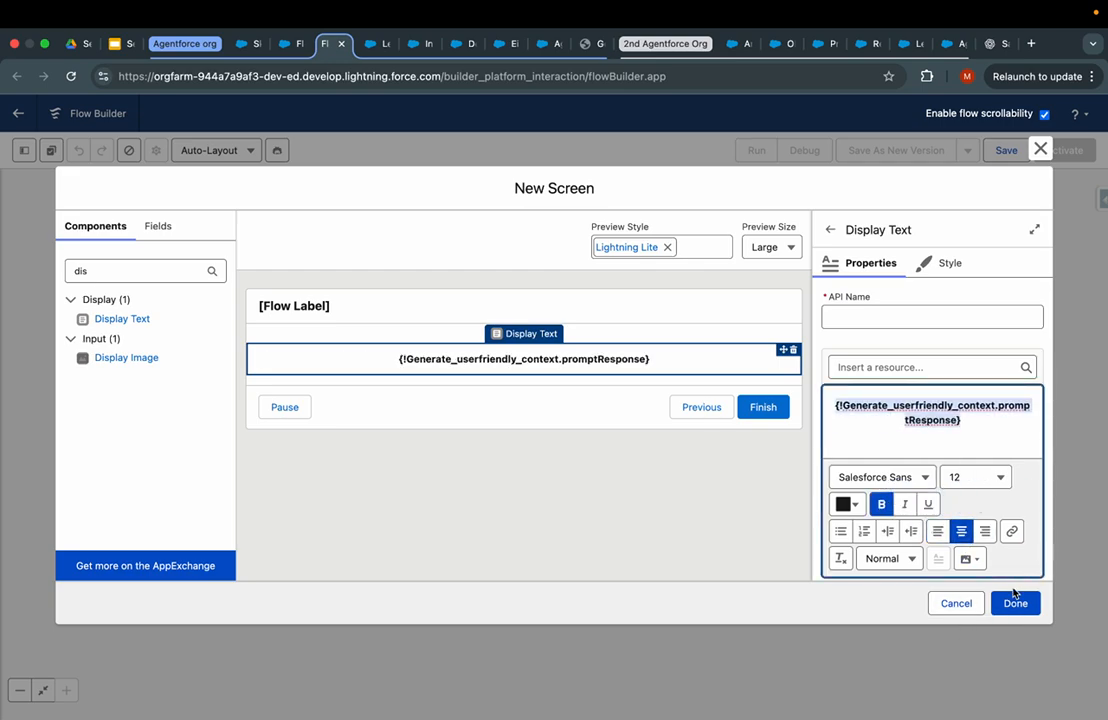
click(586, 268)
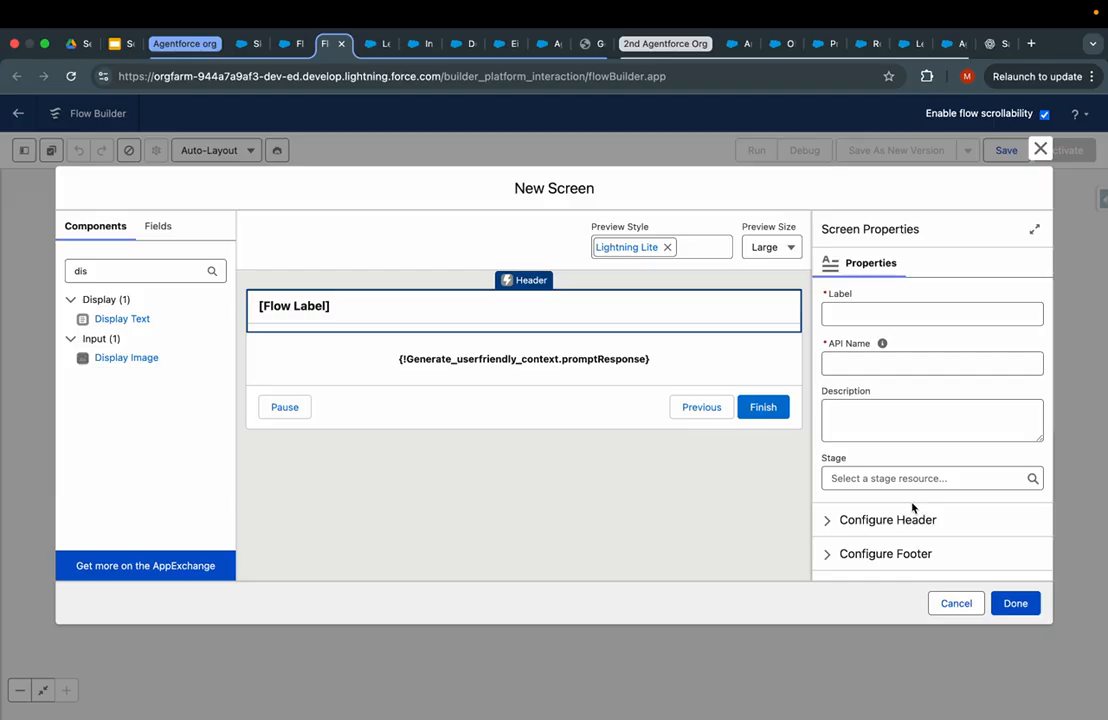
- Label the screen 'popup' and hide its header and footer
click(872, 315)
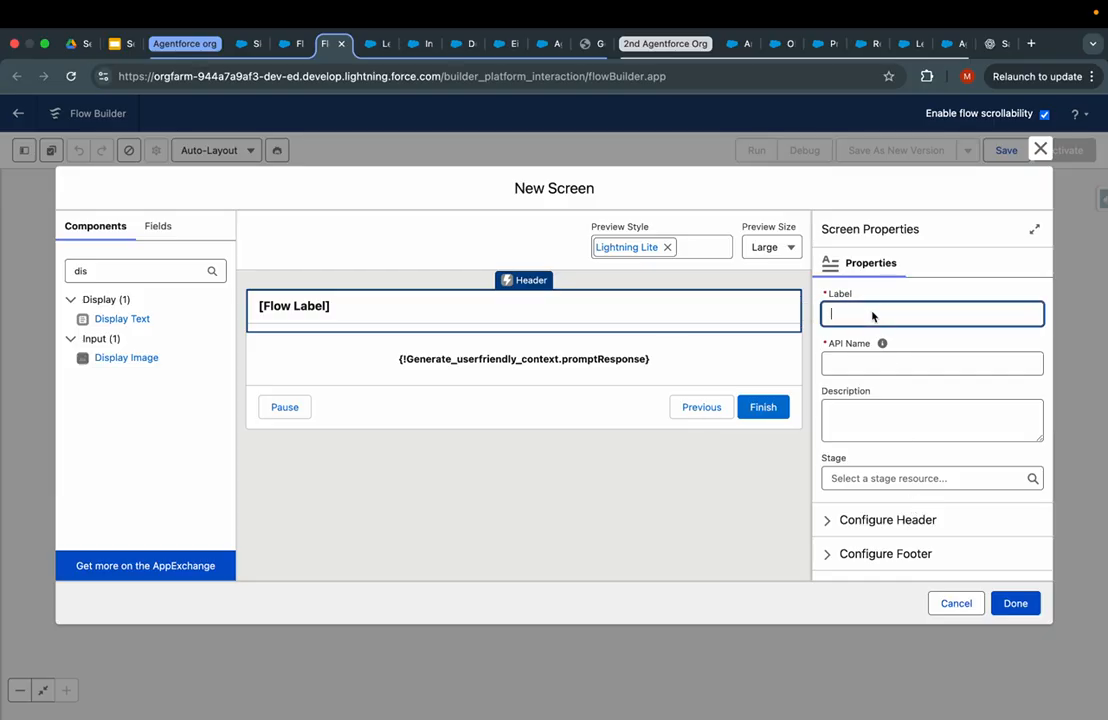
click(727, 472)
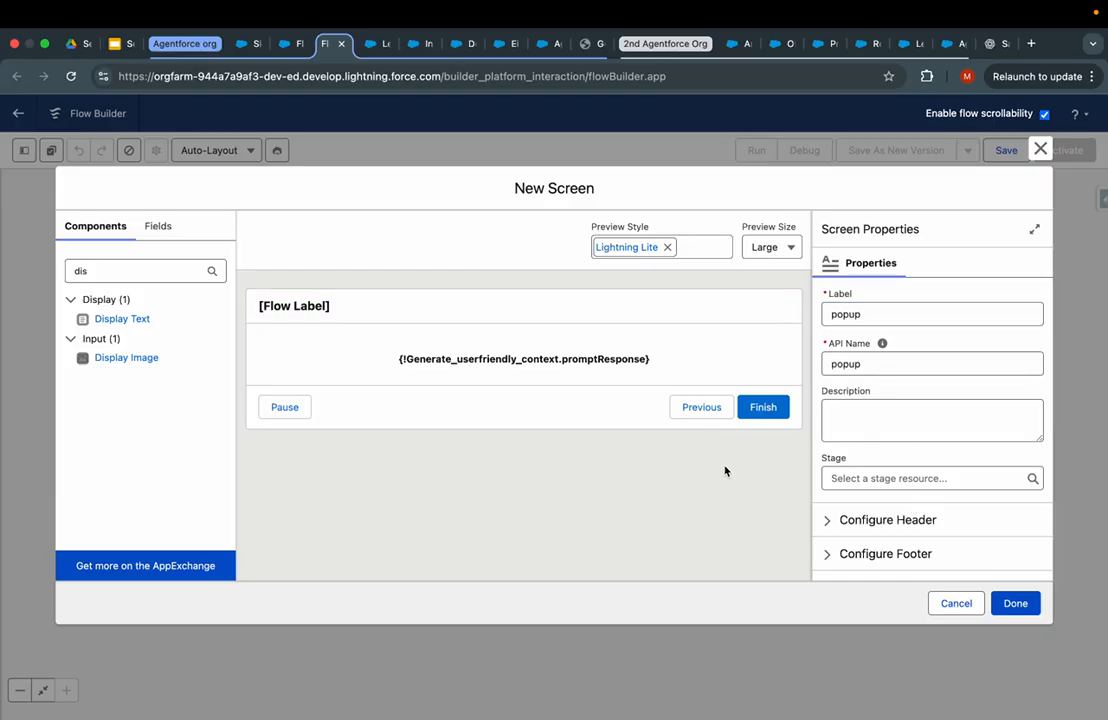
scroll(829, 508, down, 1)
click(829, 490)
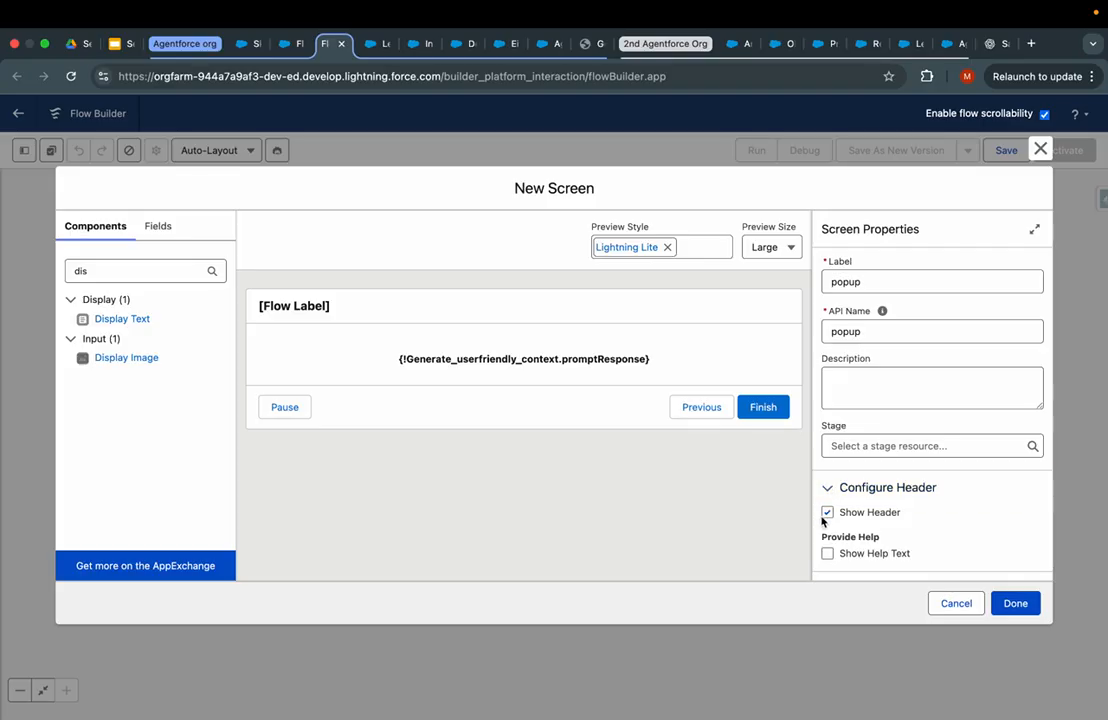
click(827, 512)
click(830, 487)
click(842, 522)
scroll(842, 524, down, 2)
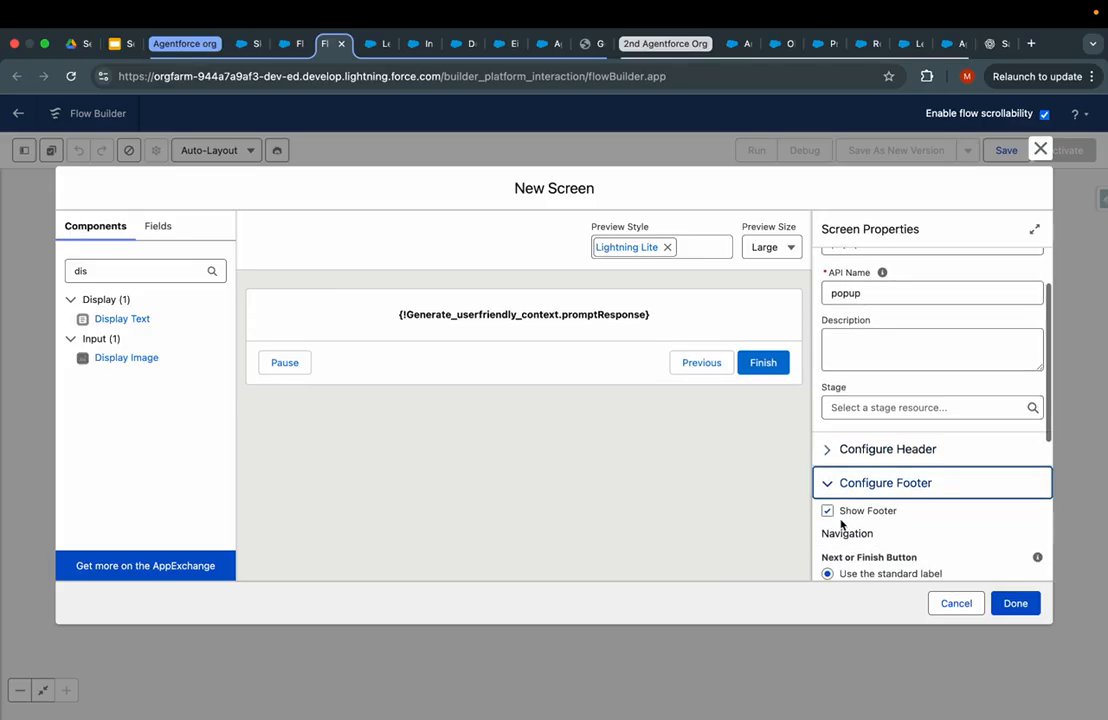
click(848, 460)
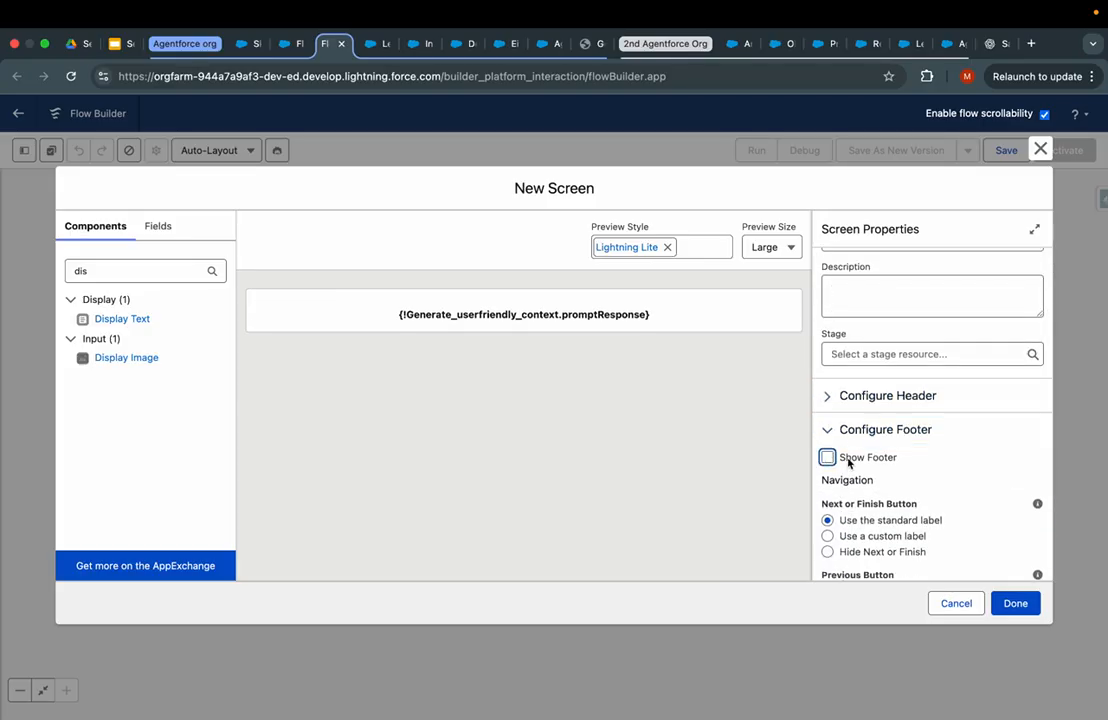
click(1010, 603)
scroll(835, 435, down, 5)
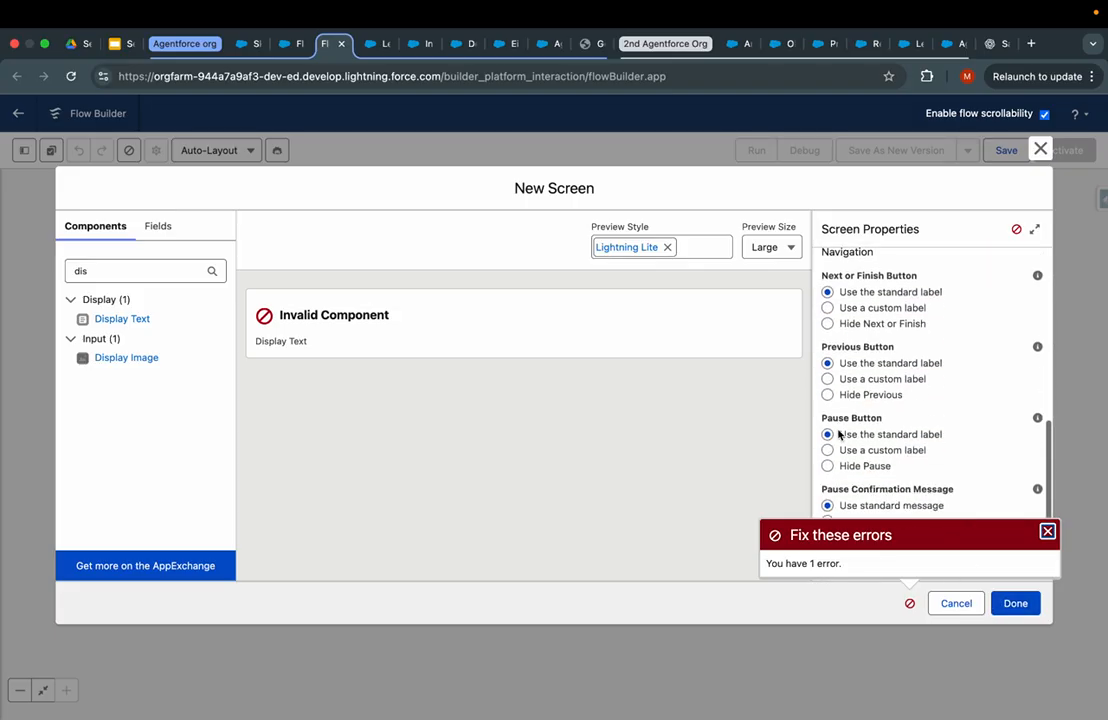
scroll(840, 374, up, 1)
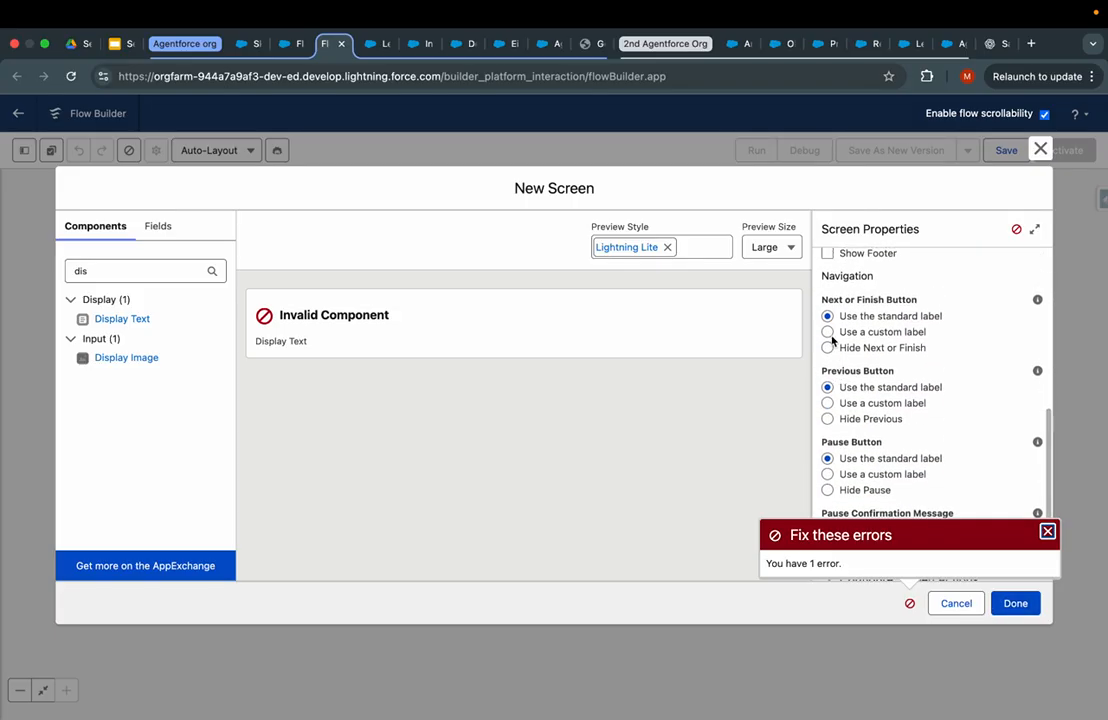
- Set the finish button label to 'submit', restore the footer, and hide Previous and Pause
click(828, 333)
click(862, 389)
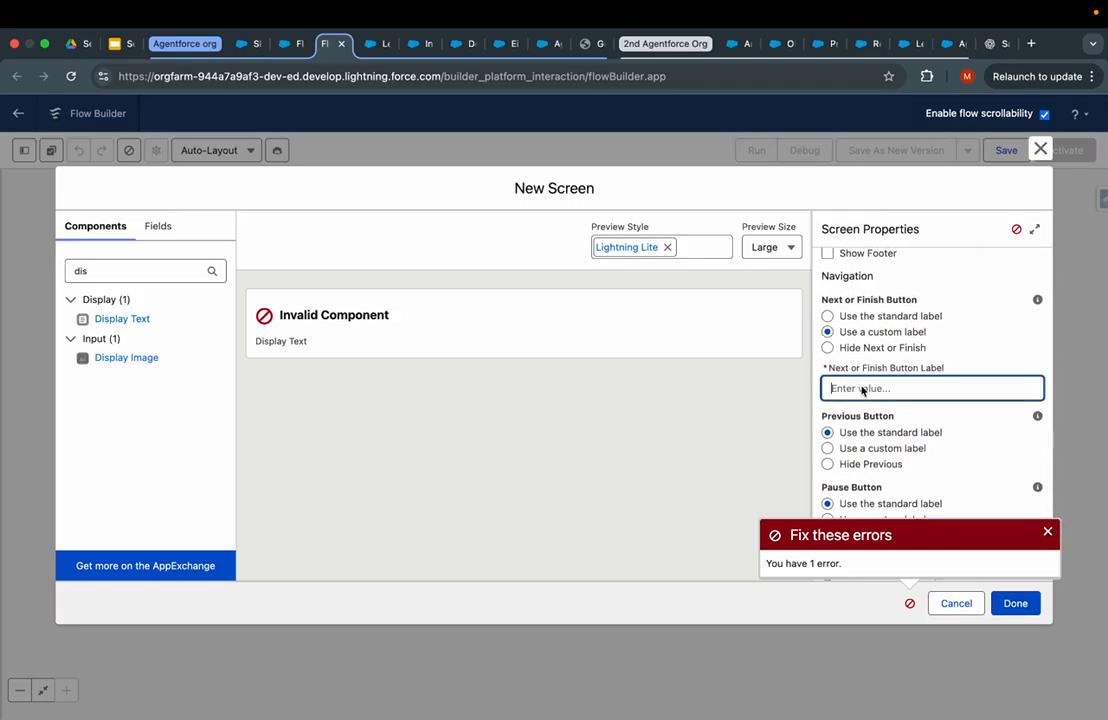
text(submit)
click(698, 470)
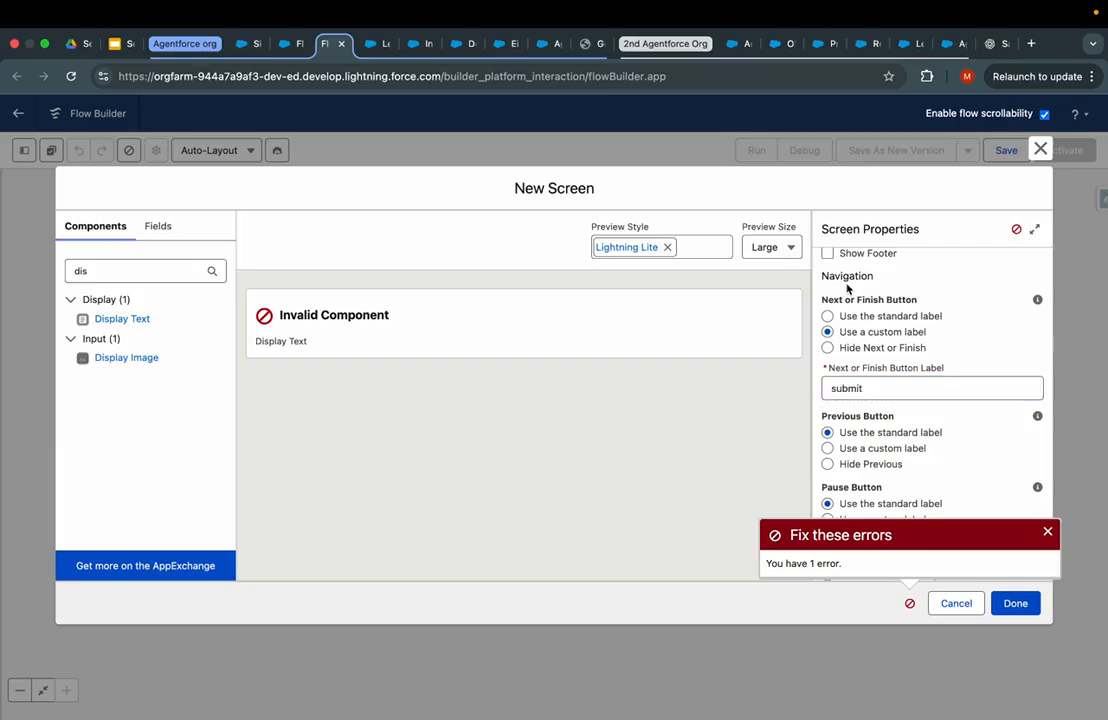
scroll(847, 288, up, 3)
click(827, 311)
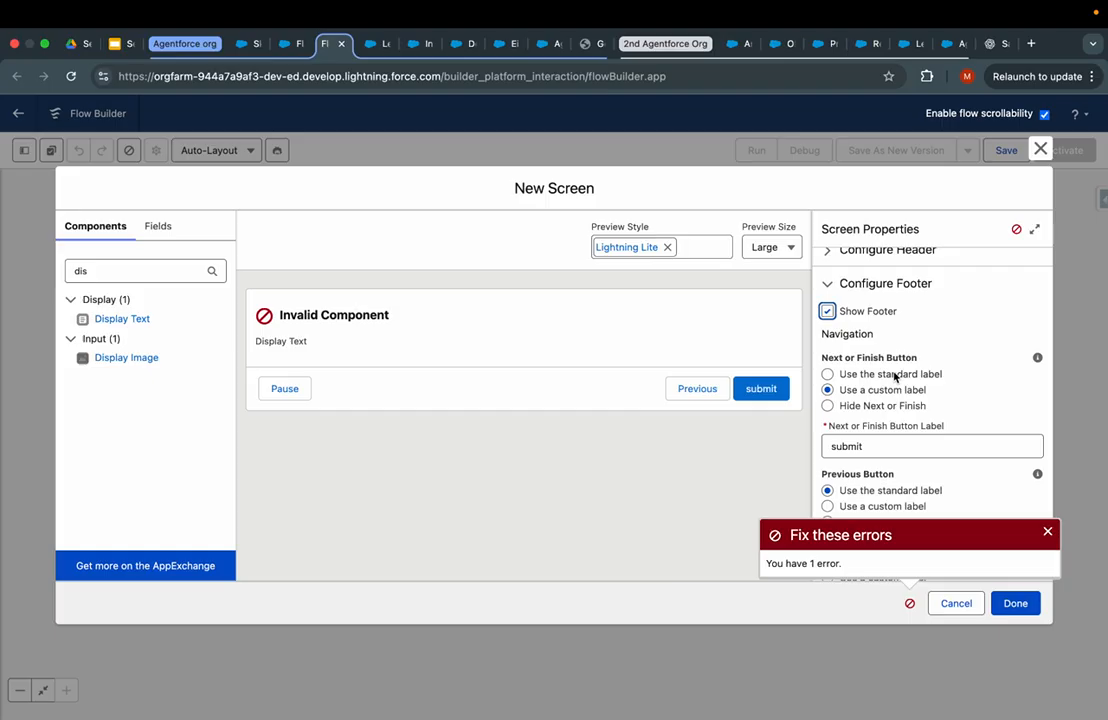
scroll(904, 425, down, 2)
click(827, 427)
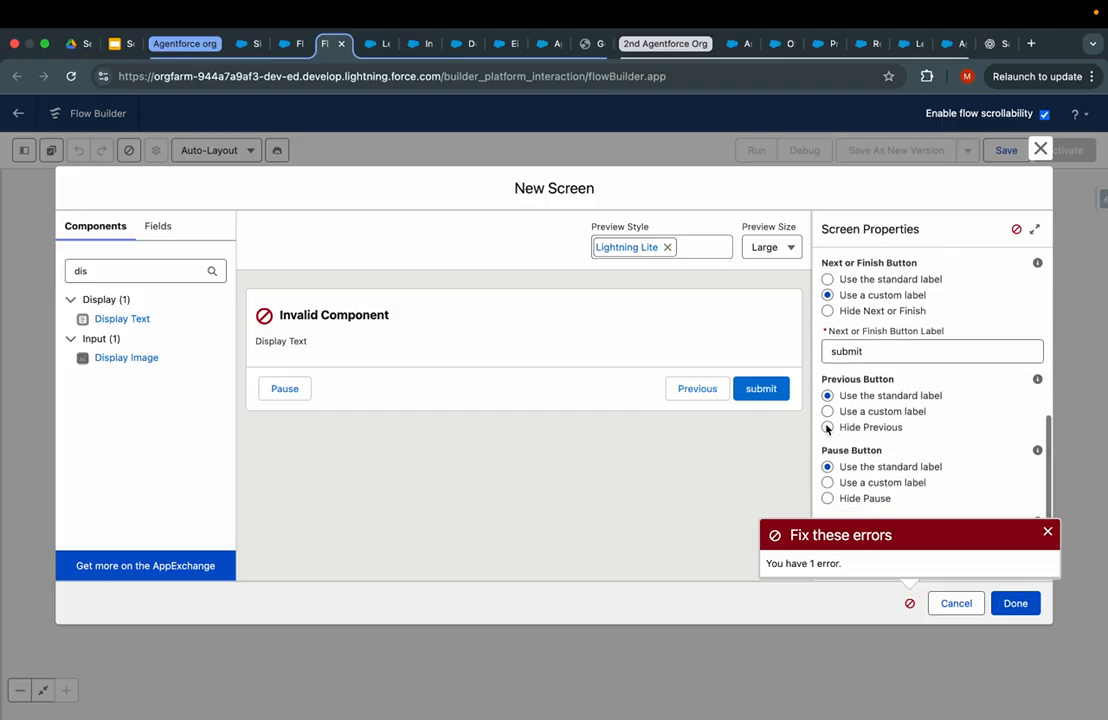
click(827, 497)
click(1017, 605)
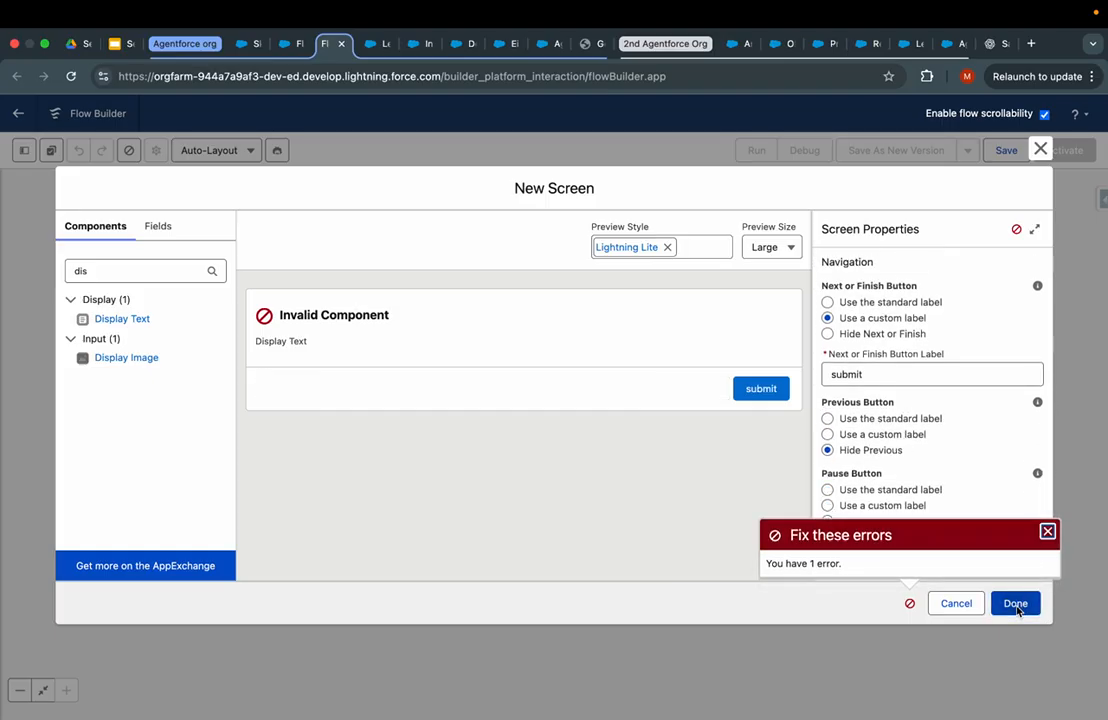
- Review the screen's error details and show the screen header again
scroll(863, 430, up, 5)
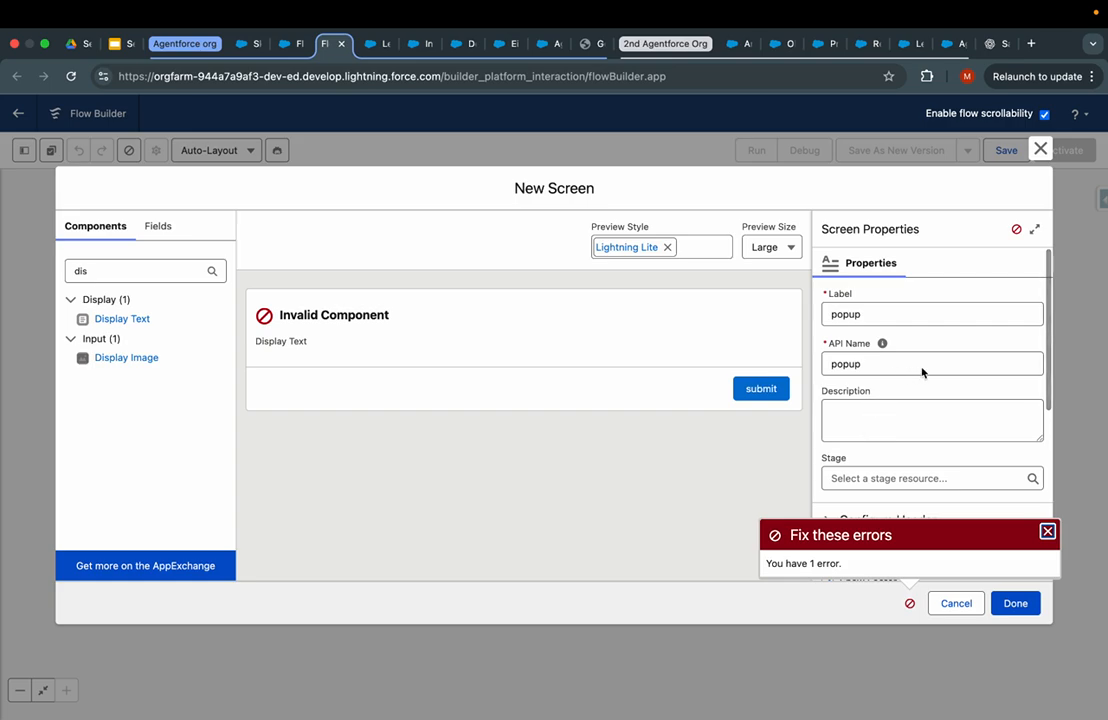
click(1016, 231)
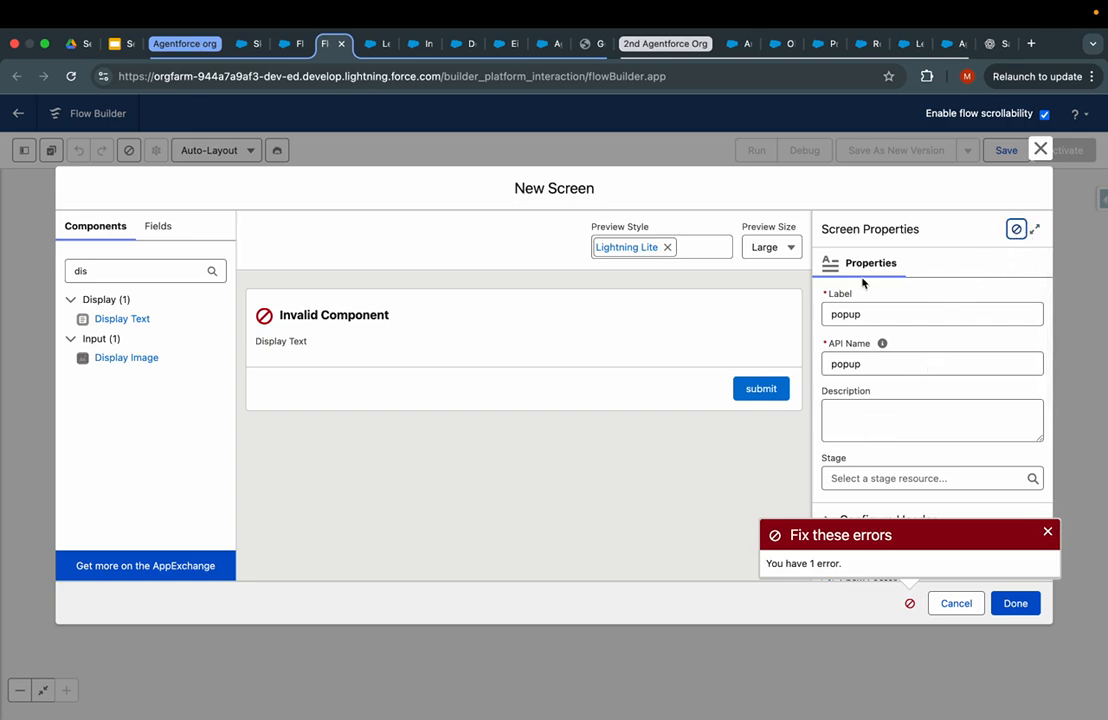
scroll(880, 425, down, 3)
scroll(860, 403, up, 2)
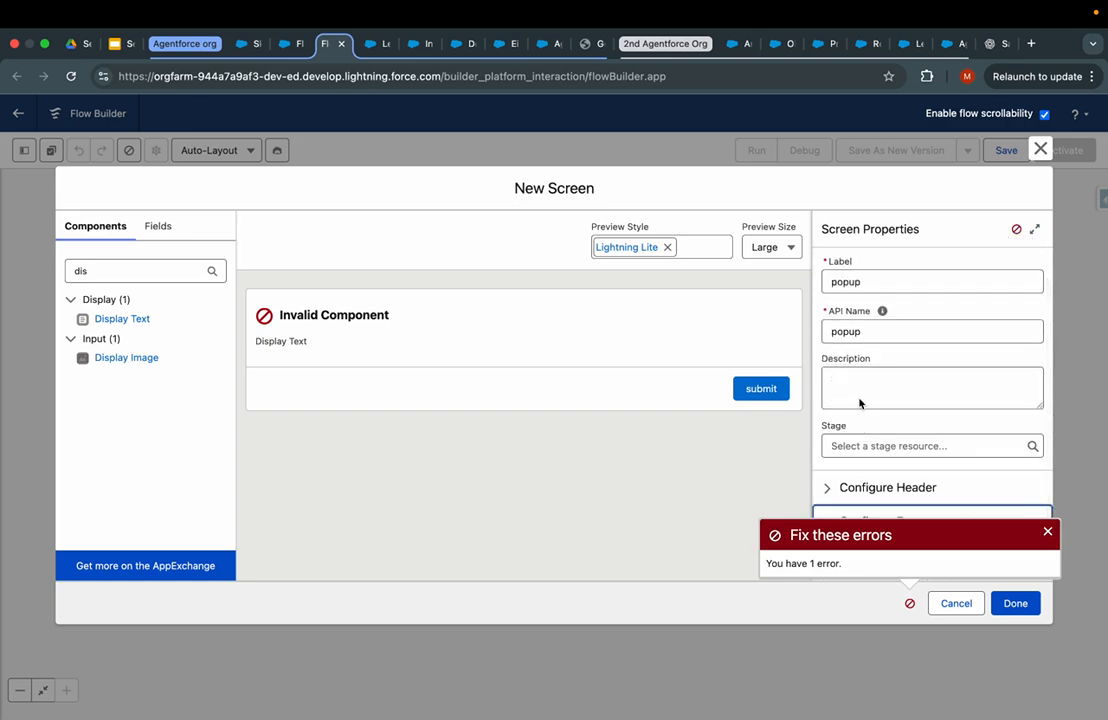
click(861, 487)
scroll(858, 452, down, 1)
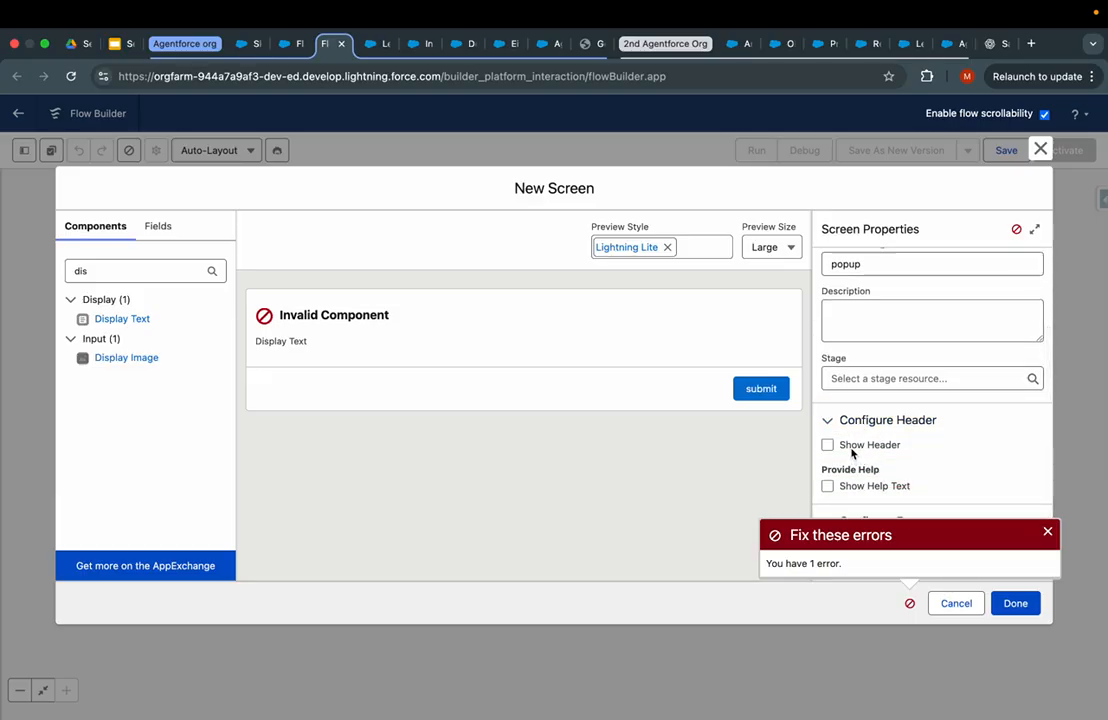
click(851, 447)
scroll(851, 452, up, 1)
- Give the Display Text component the API name 'displaytext' and finish the popup screen
click(559, 376)
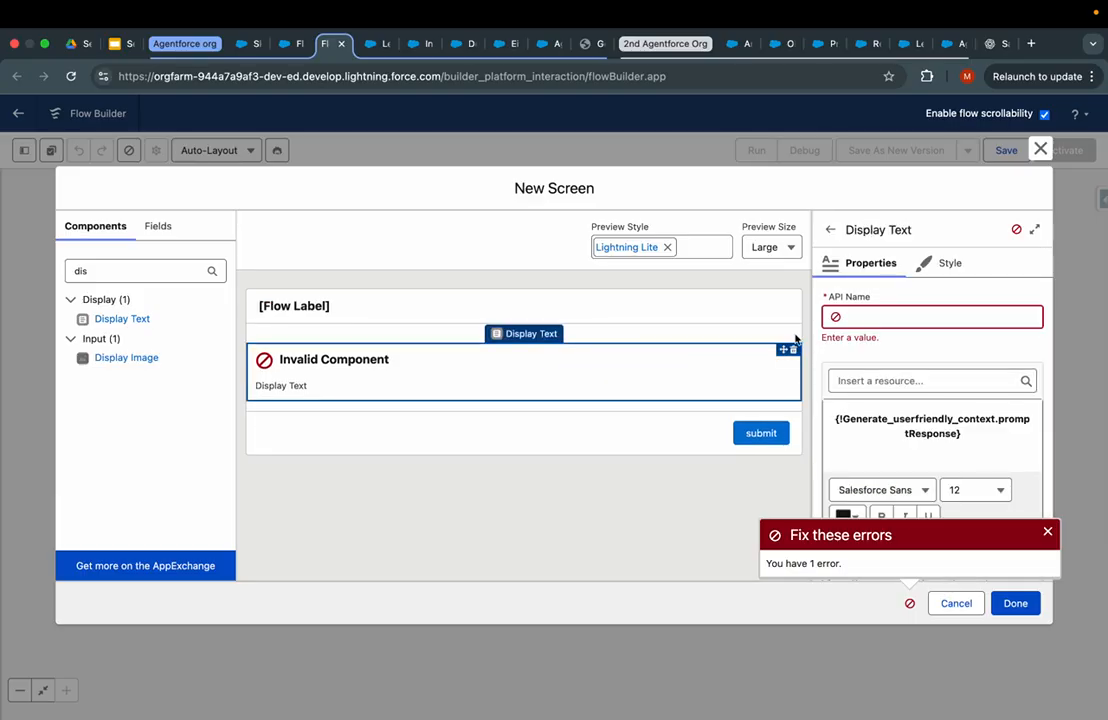
click(873, 316)
text(display text)
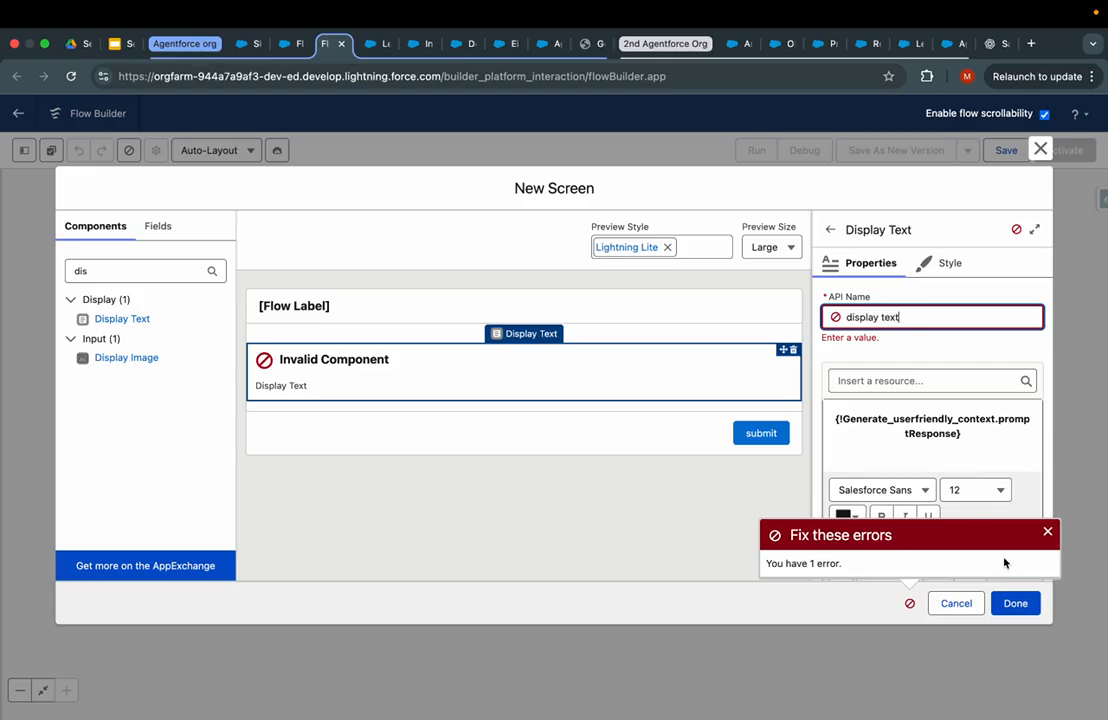
click(1023, 619)
click(873, 318)
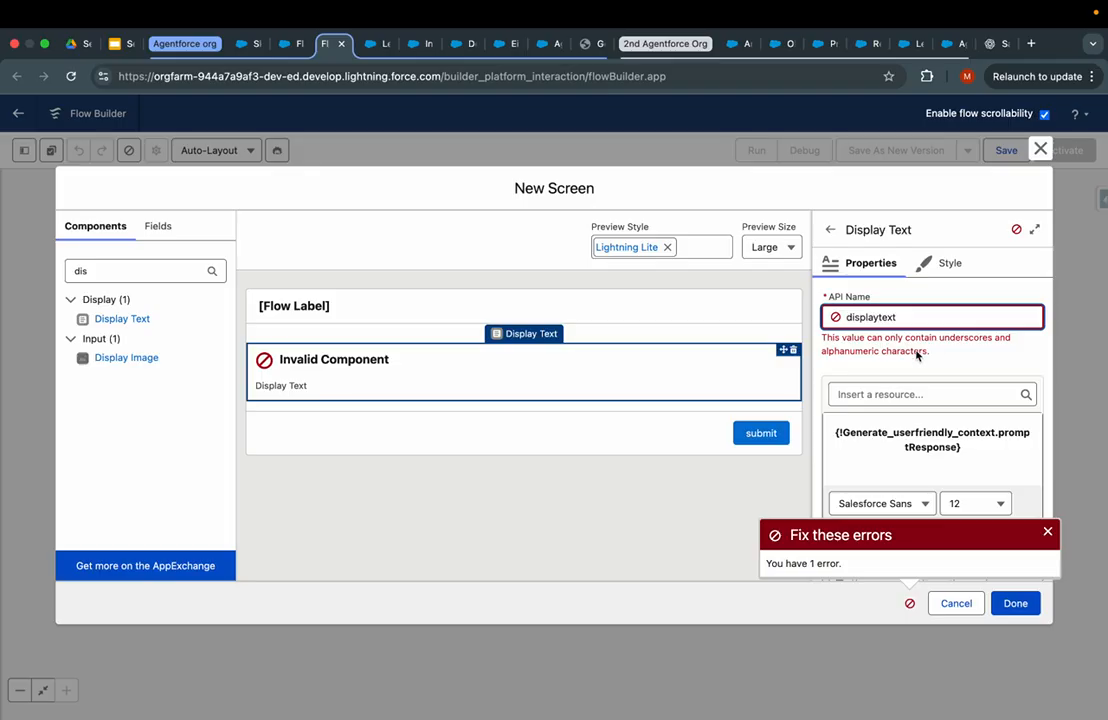
click(718, 515)
click(1024, 601)
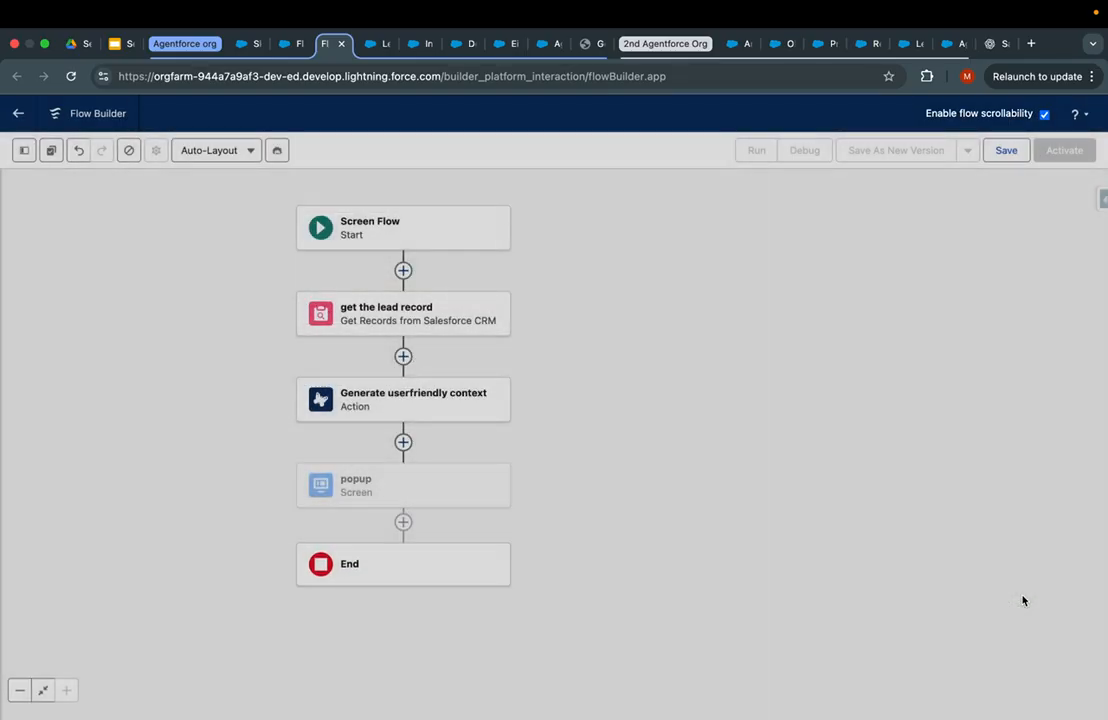
- Save the flow with label 'Lead Popup business Context' and activate it
click(1008, 152)
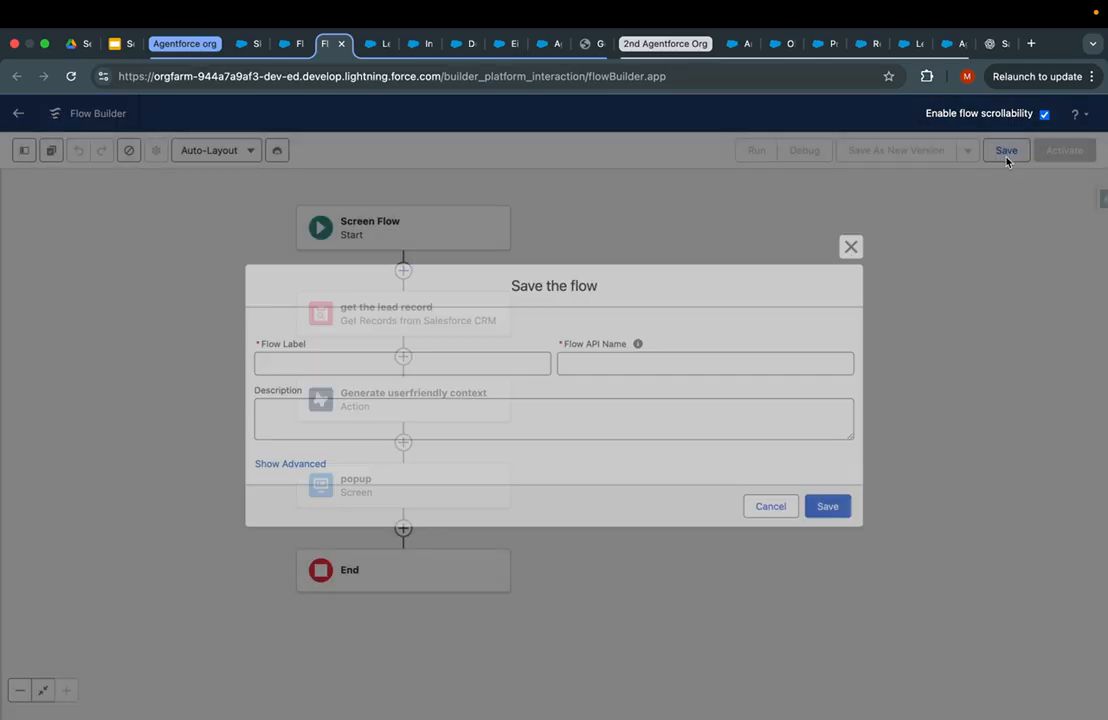
click(458, 370)
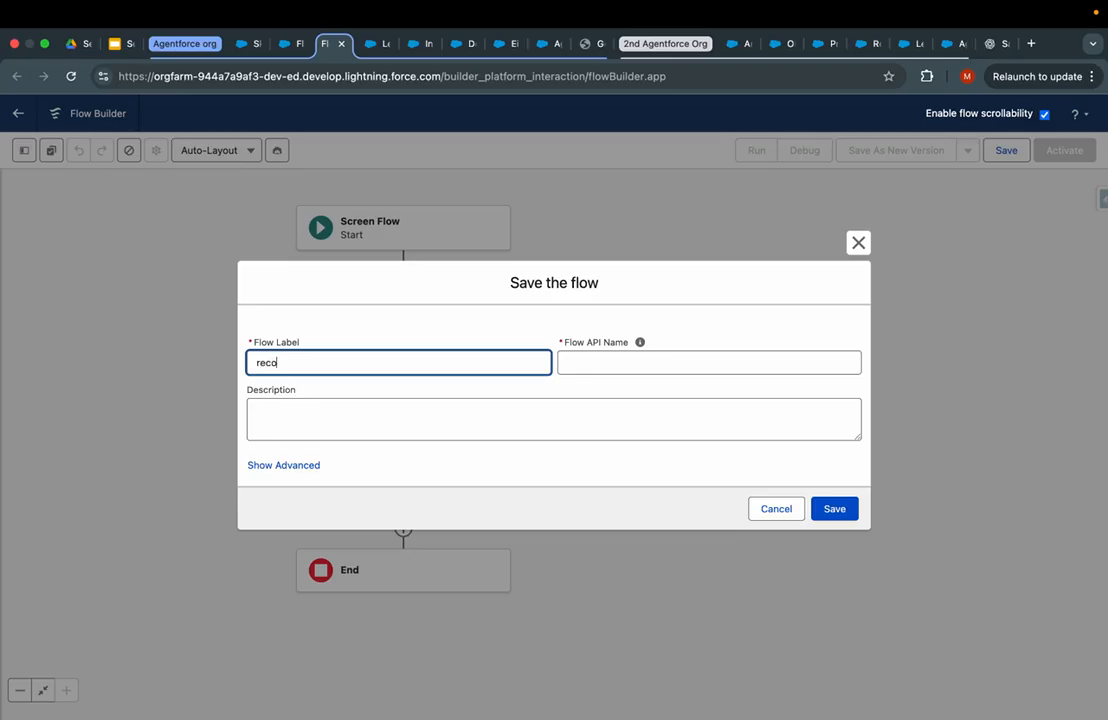
key(BackSpace)
key(BackSpace)
key(BackSpace)
key(BackSpace)
key(BackSpace)
key(BackSpace)
click(498, 411)
click(838, 511)
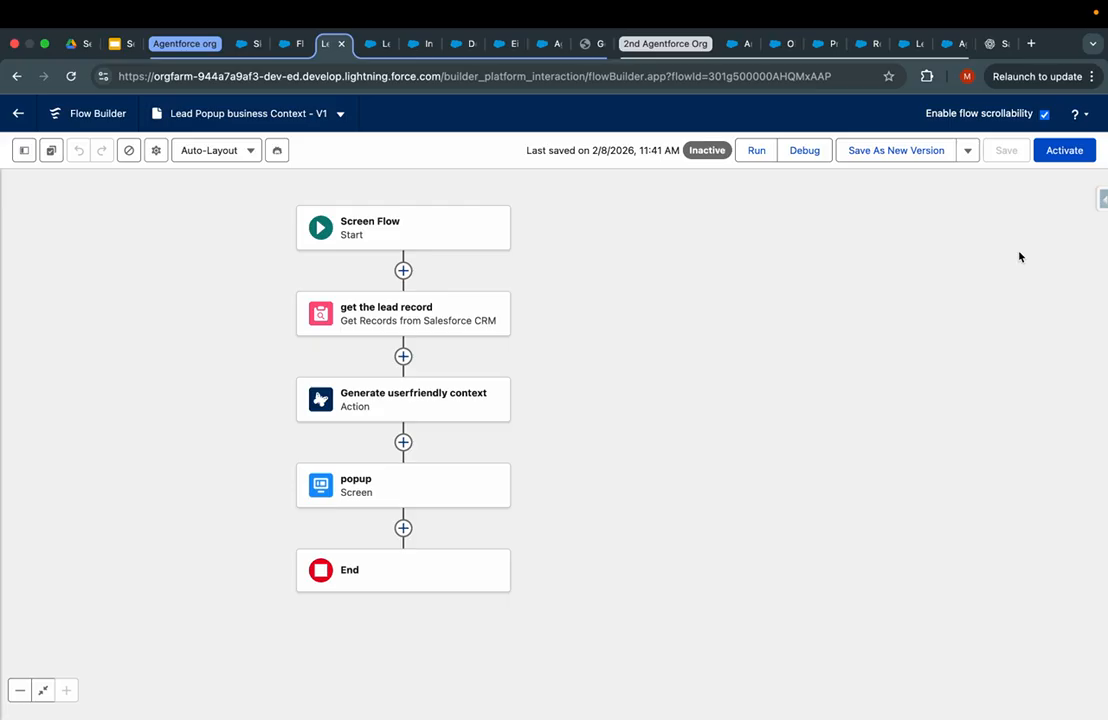
click(1070, 152)
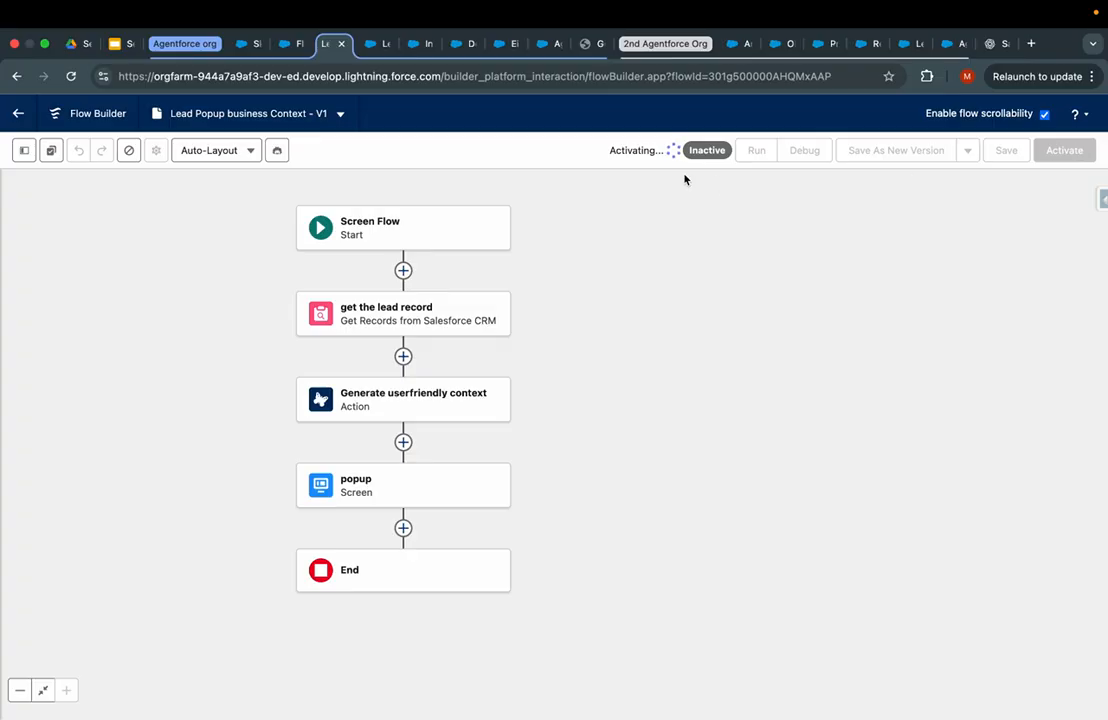
click(292, 44)
- Go to the Lead object's Buttons, Links, and Actions and start a new action
click(205, 141)
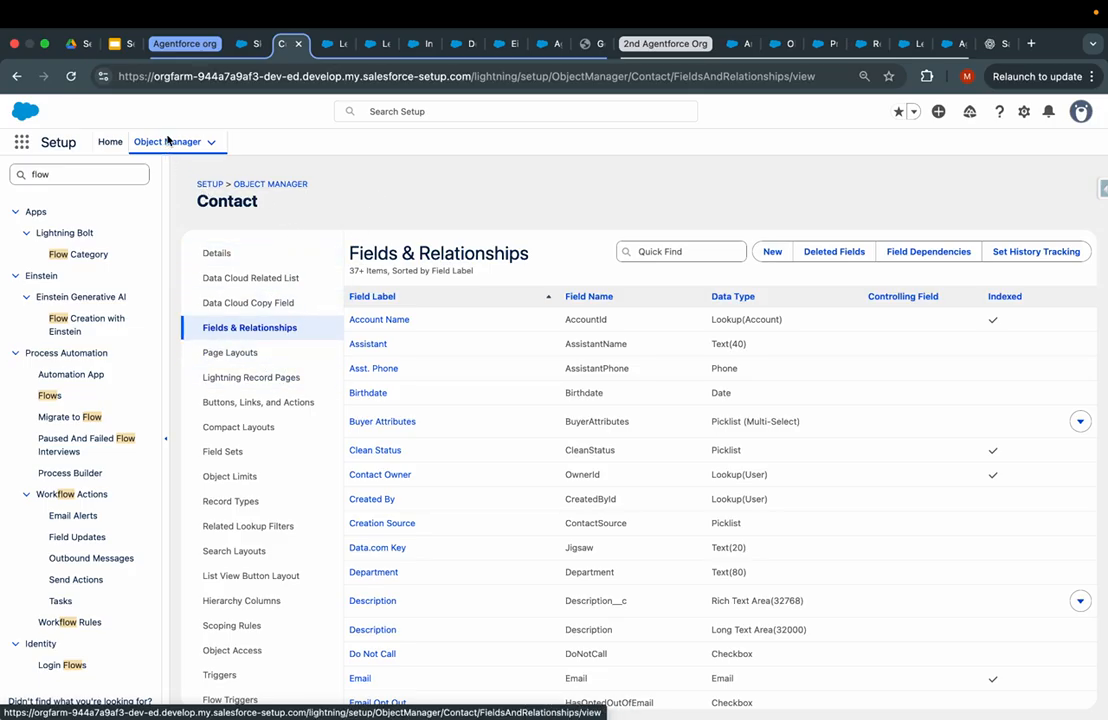
click(268, 185)
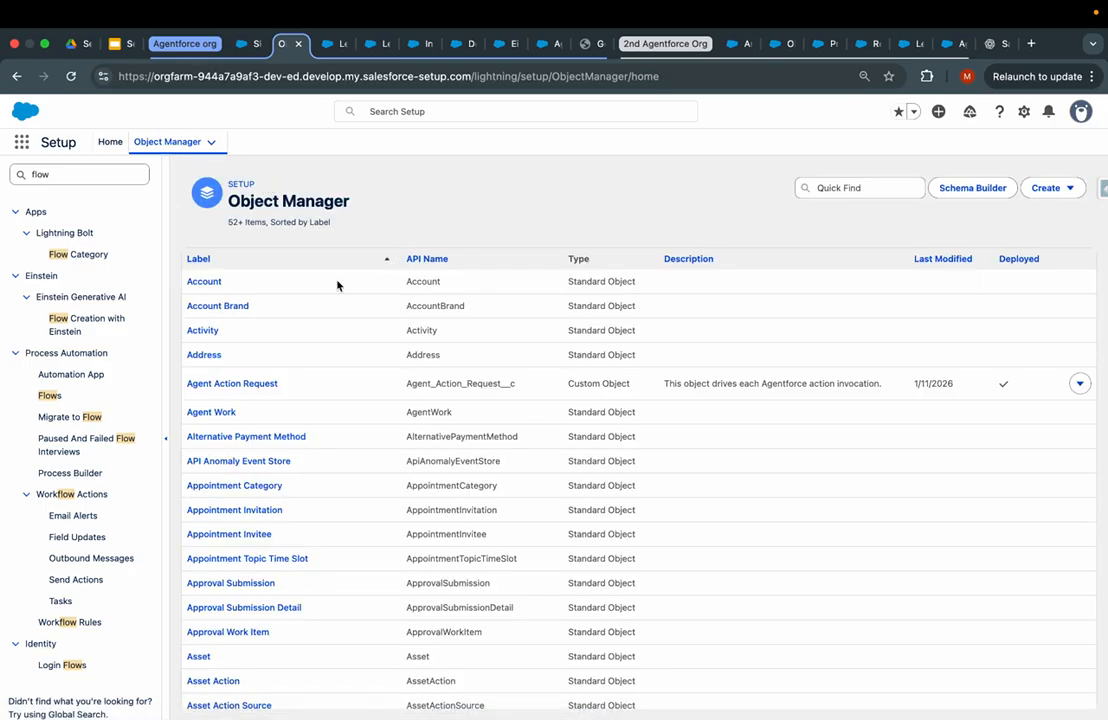
click(818, 188)
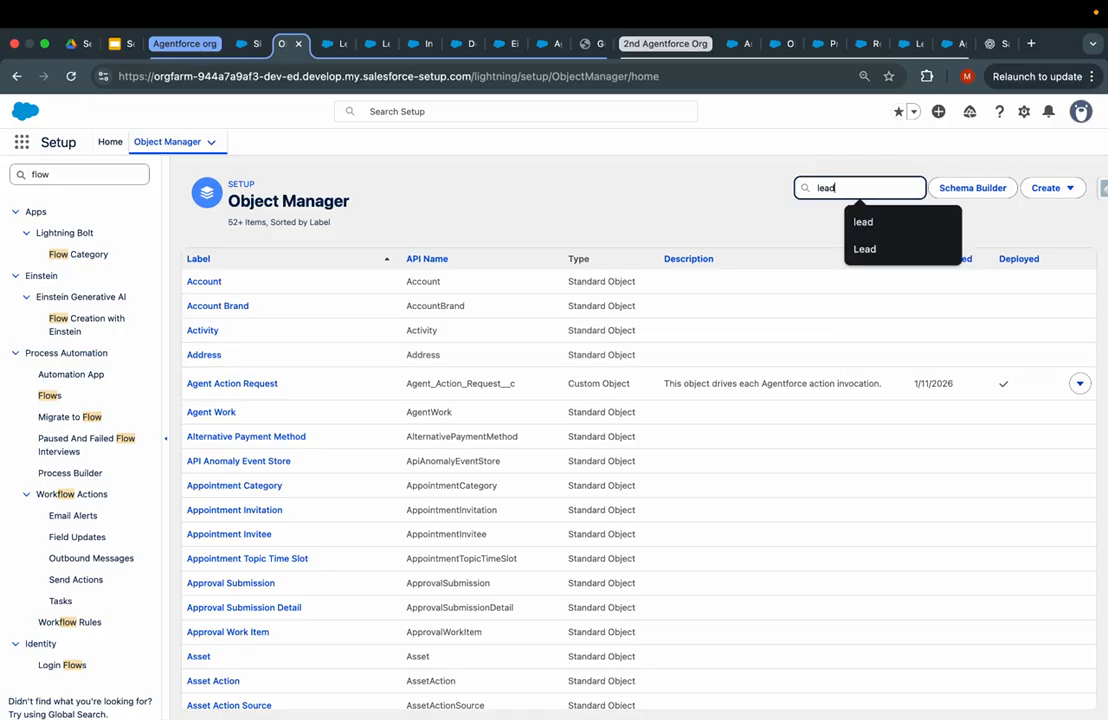
click(198, 283)
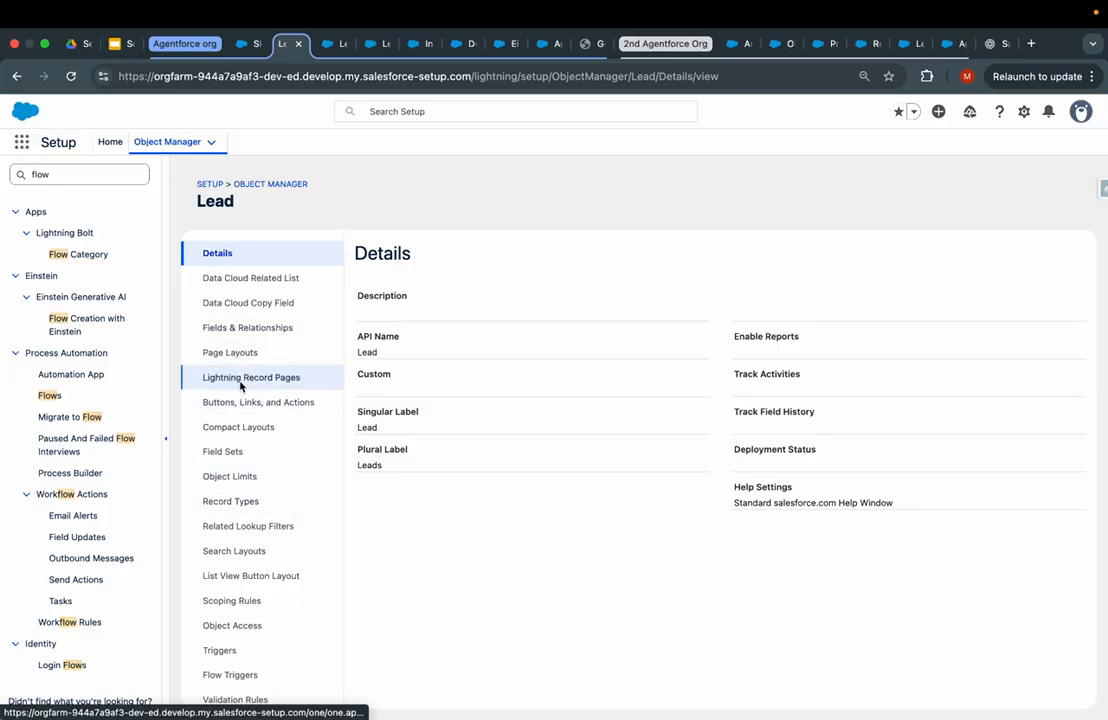
click(252, 403)
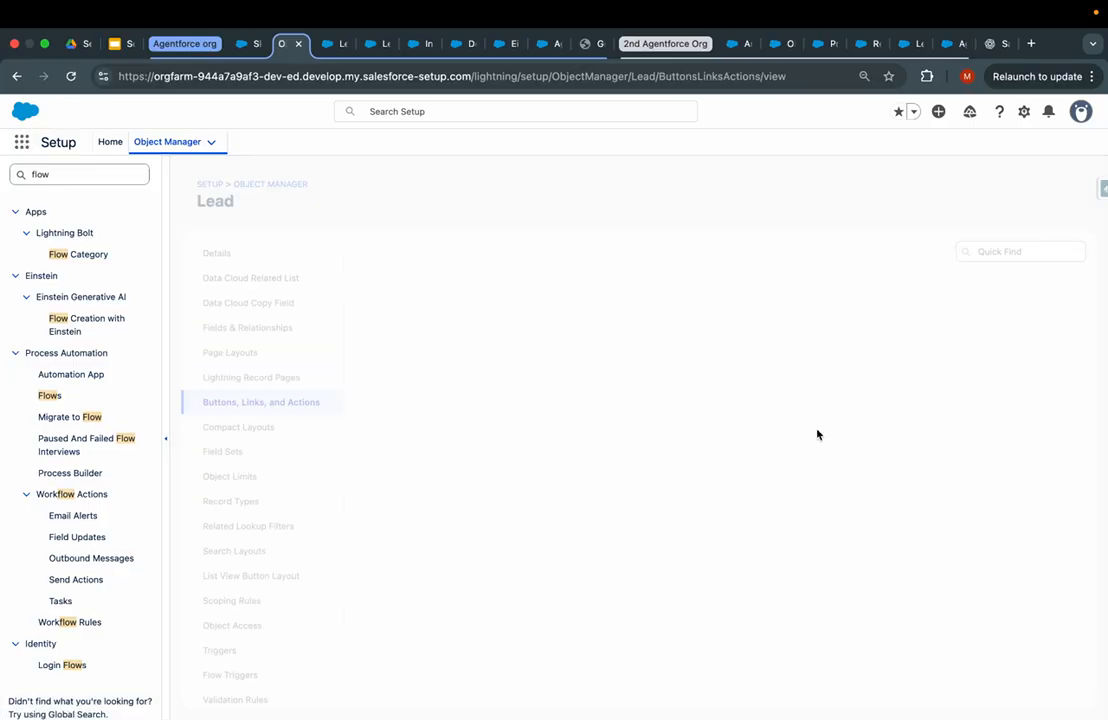
click(955, 251)
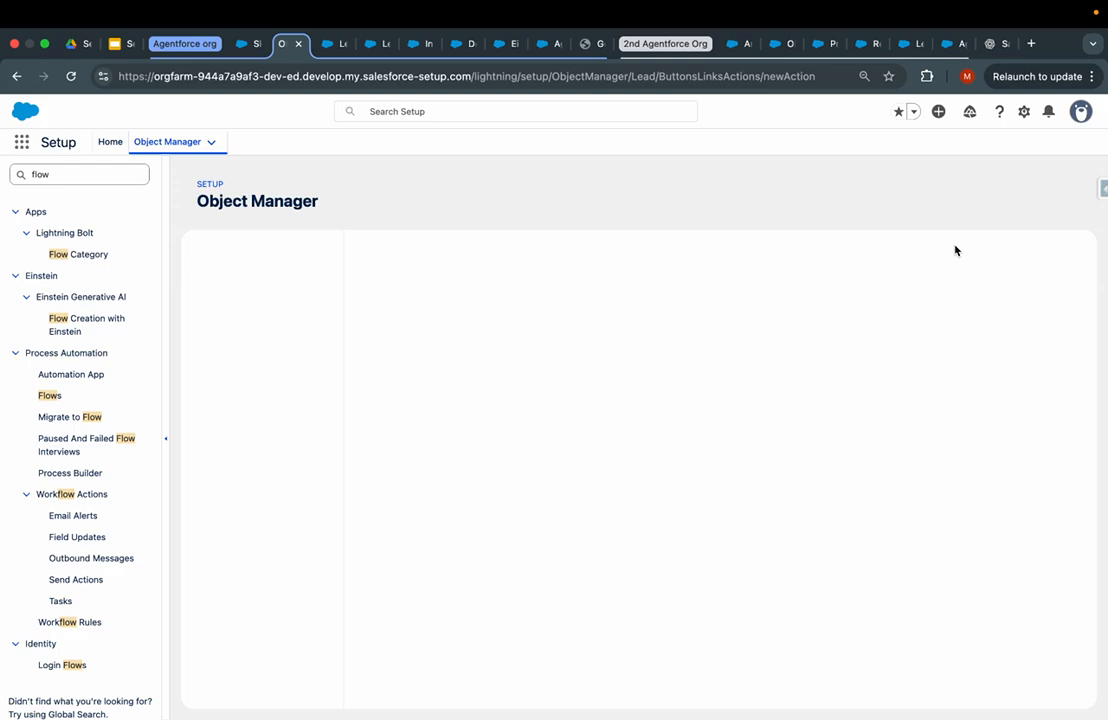
- Create a Flow action using Lead Popup business Context, labelled 'Business Context', and save it
click(558, 328)
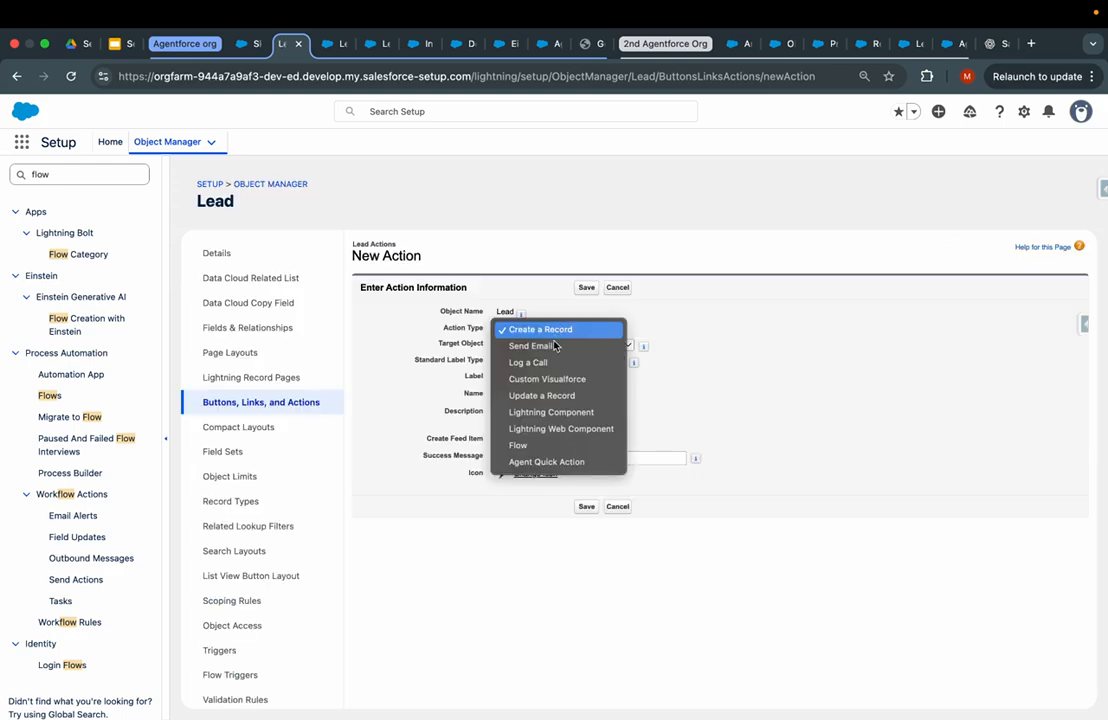
click(558, 445)
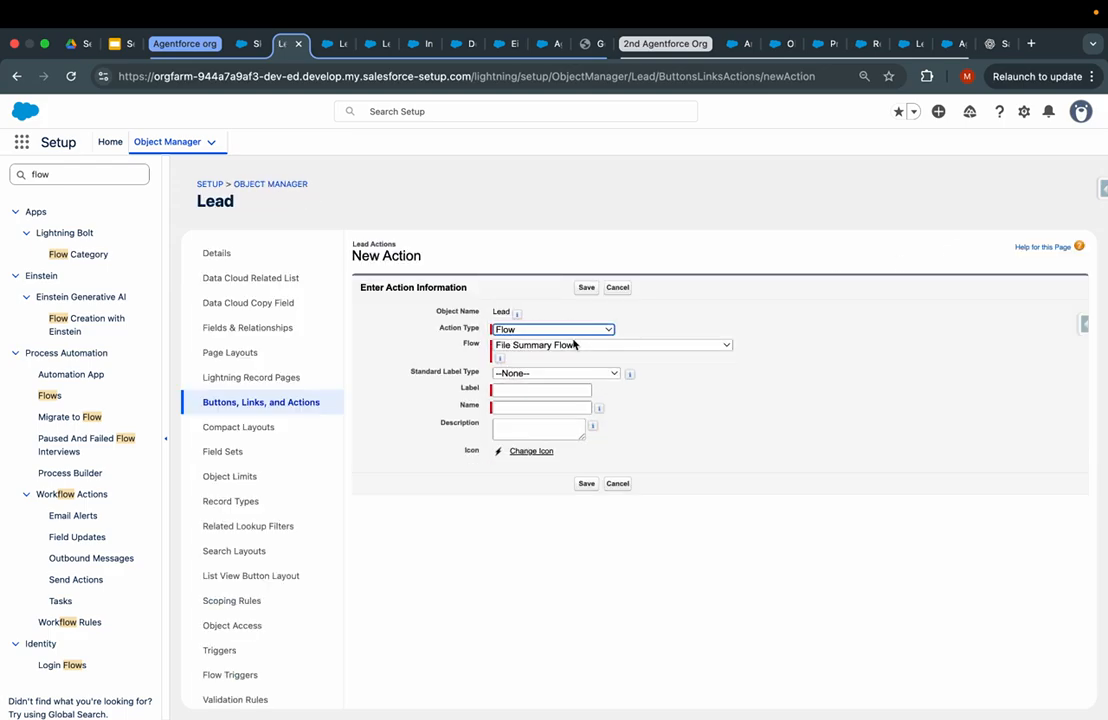
click(574, 344)
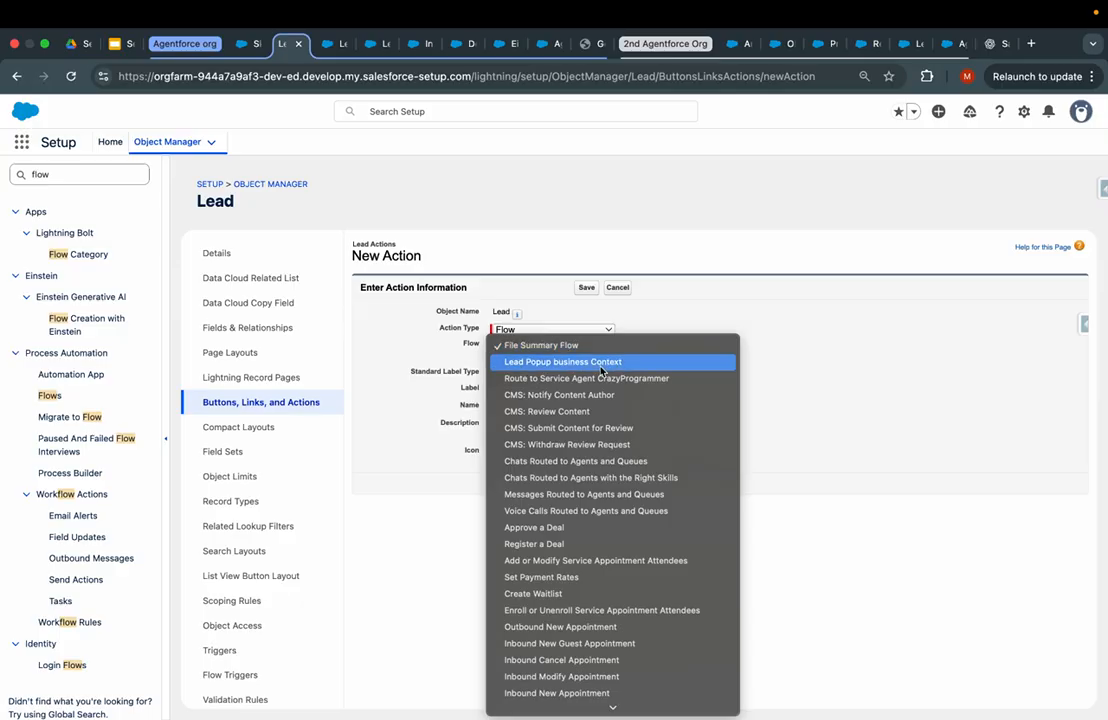
click(601, 366)
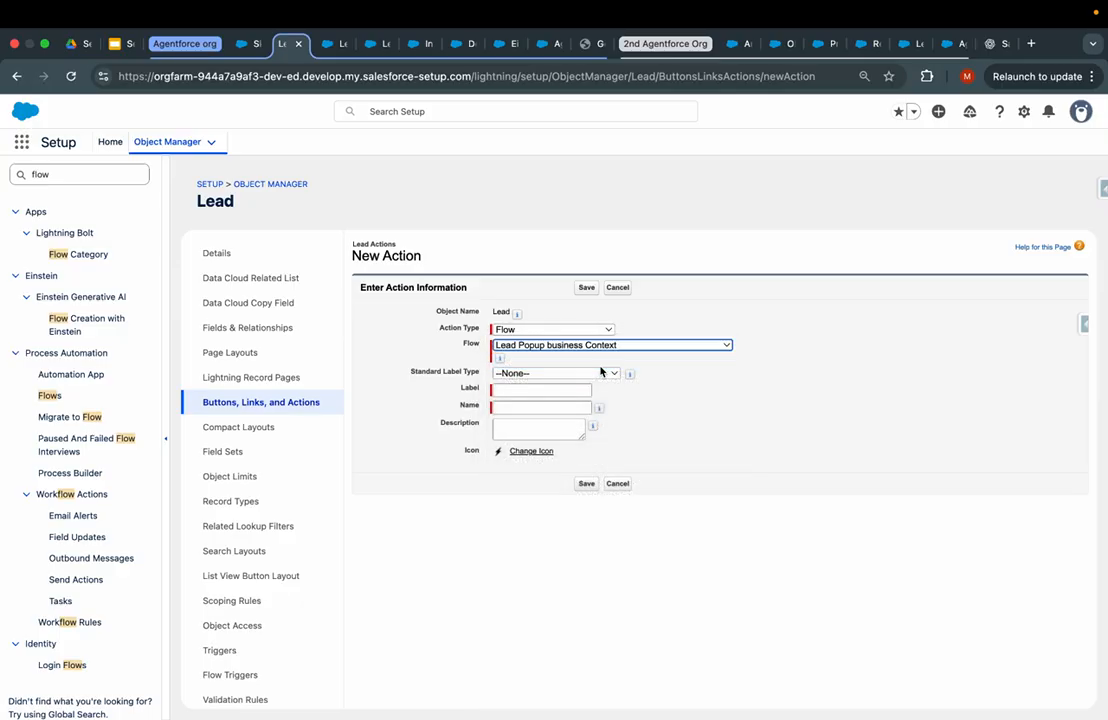
click(547, 391)
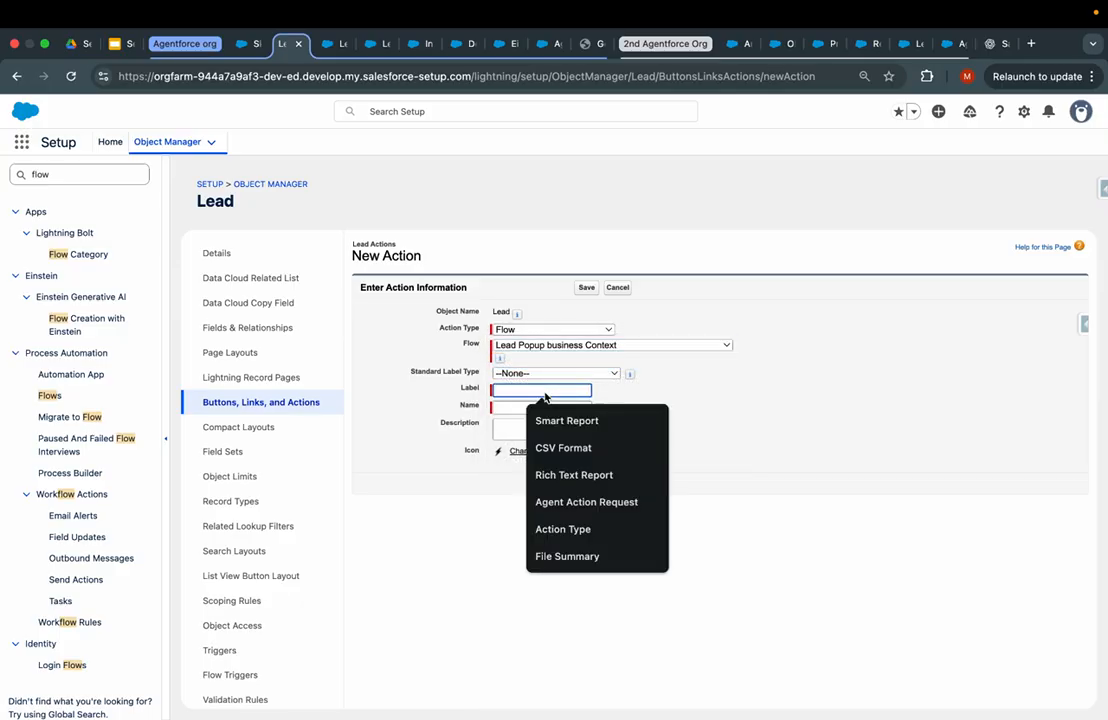
text(Business Context)
click(580, 420)
click(642, 398)
click(587, 487)
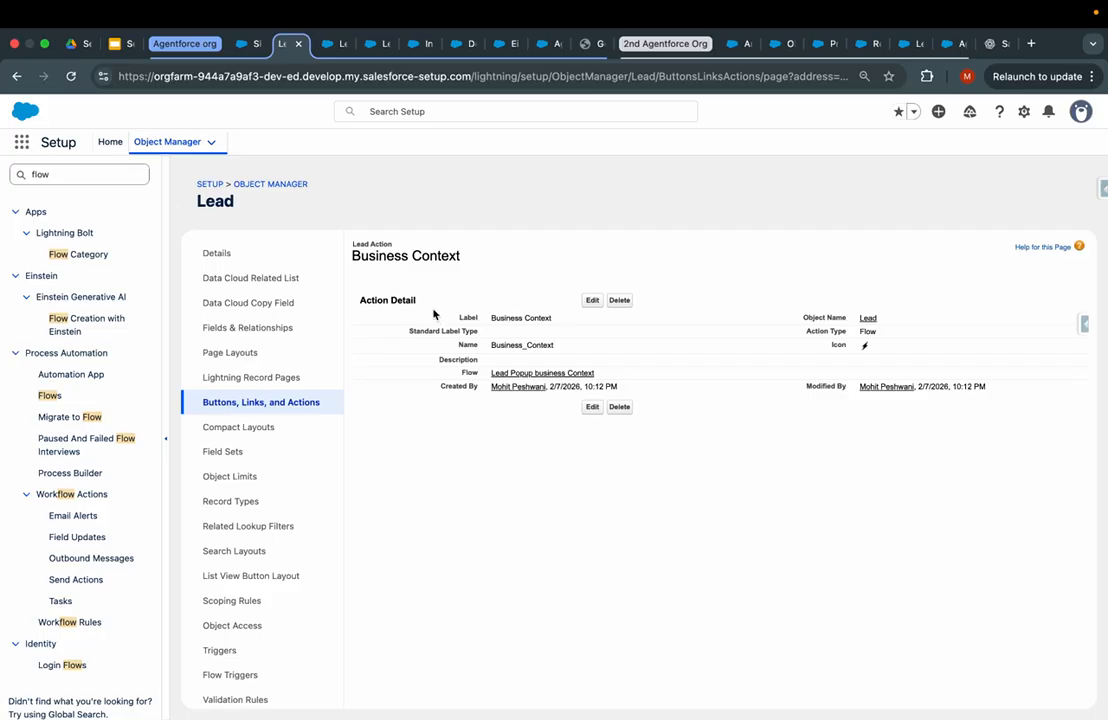
- Glance at the lead record tab, then go to the Lead object's Page Layouts
click(247, 42)
click(287, 43)
click(232, 353)
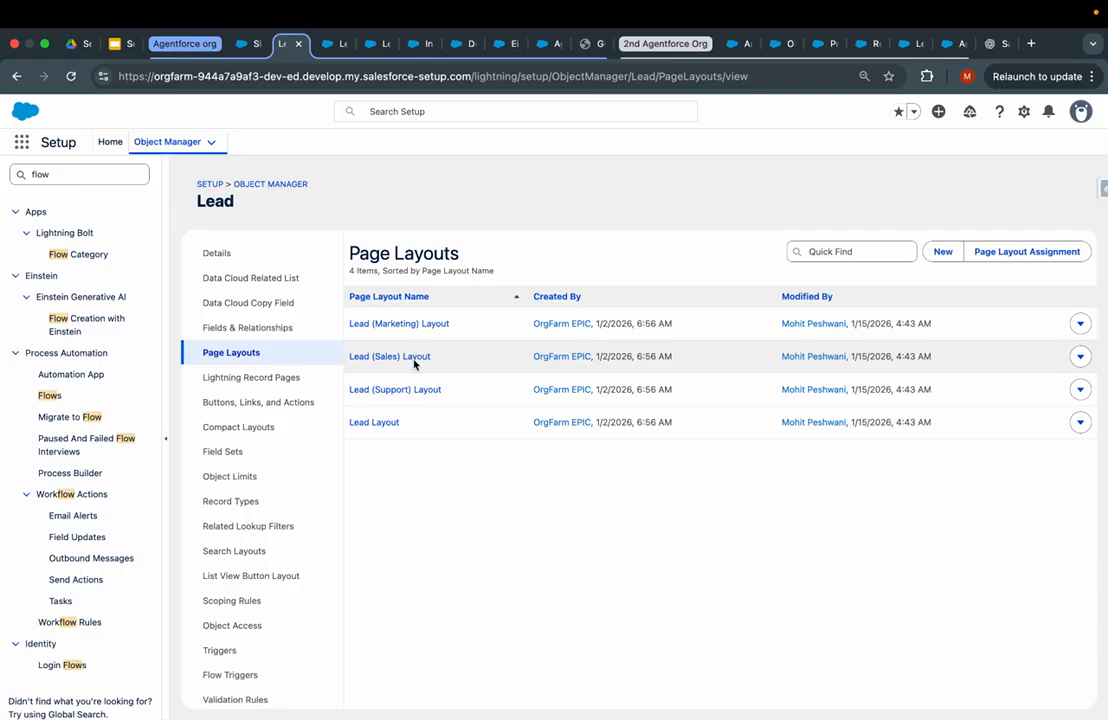
- Open the Lead Layout, browse its action palettes, and copy the Business Context action name
click(378, 424)
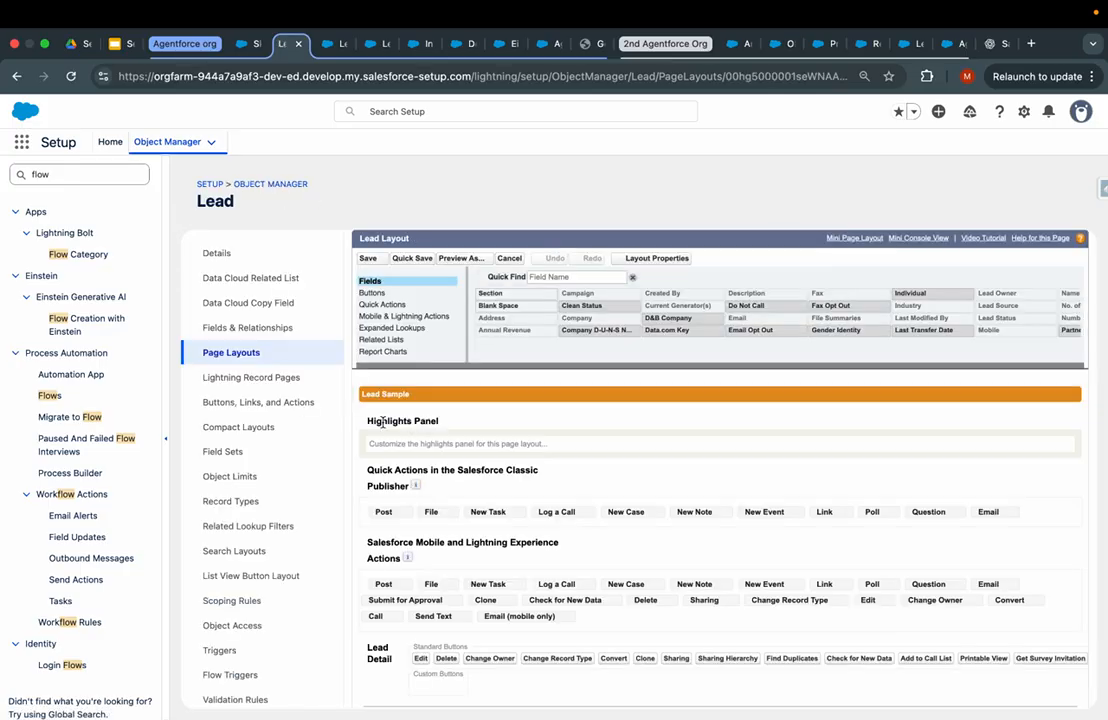
click(390, 321)
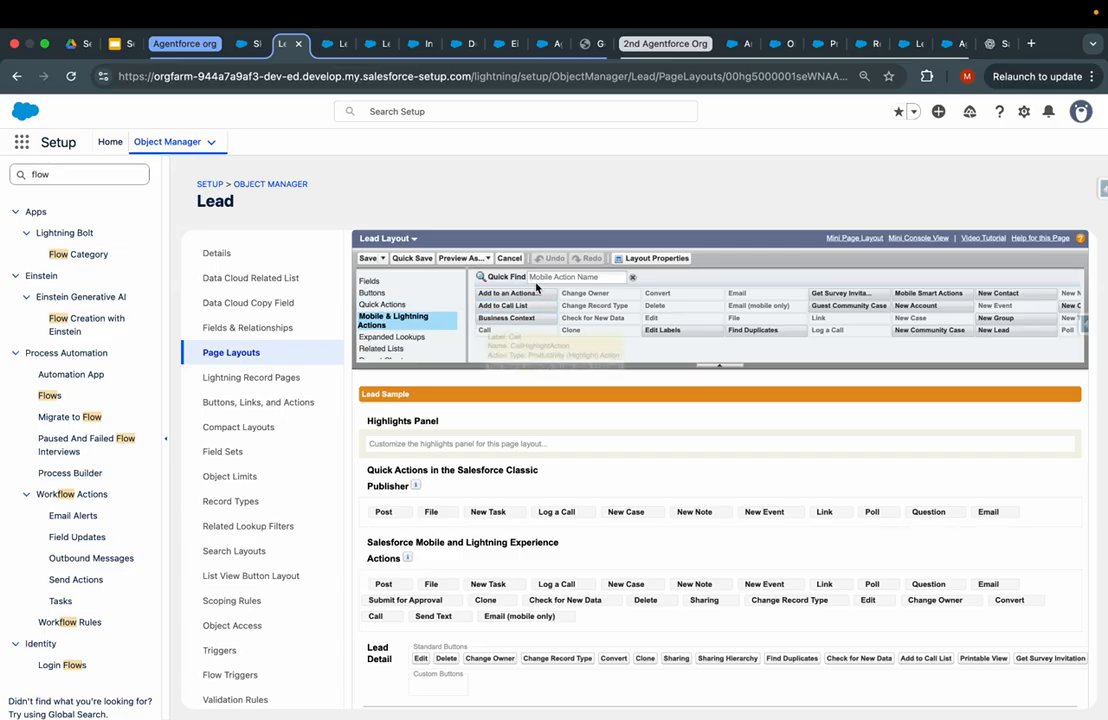
click(400, 305)
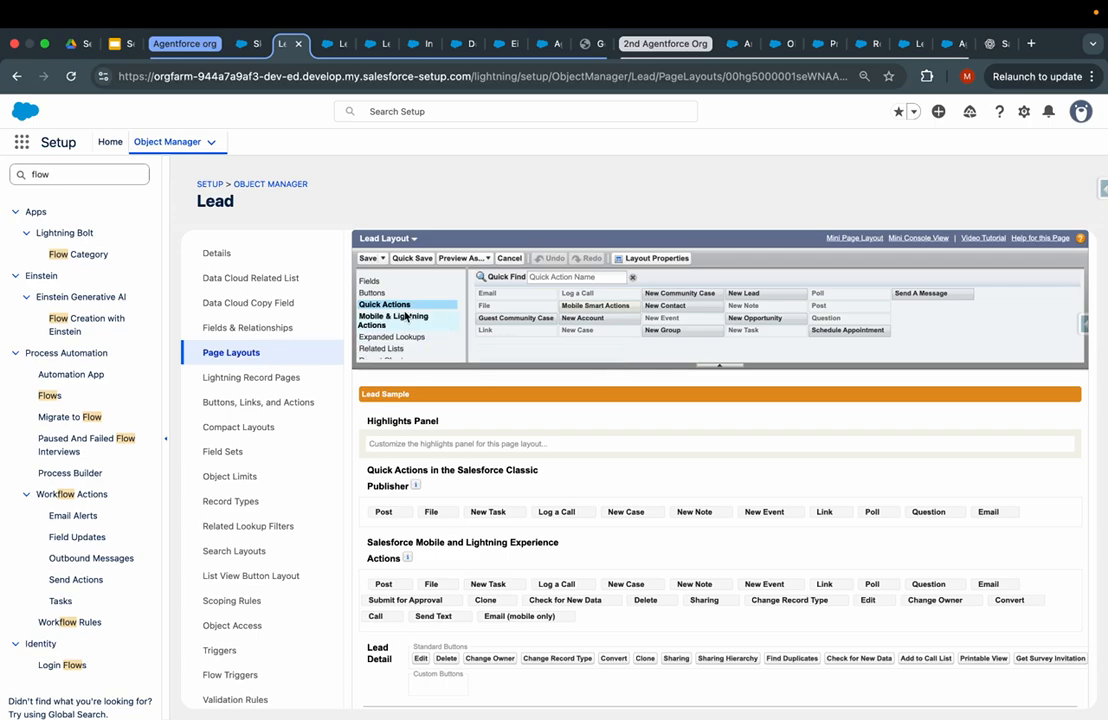
click(395, 316)
scroll(800, 331, right, 2)
scroll(800, 331, right, 5)
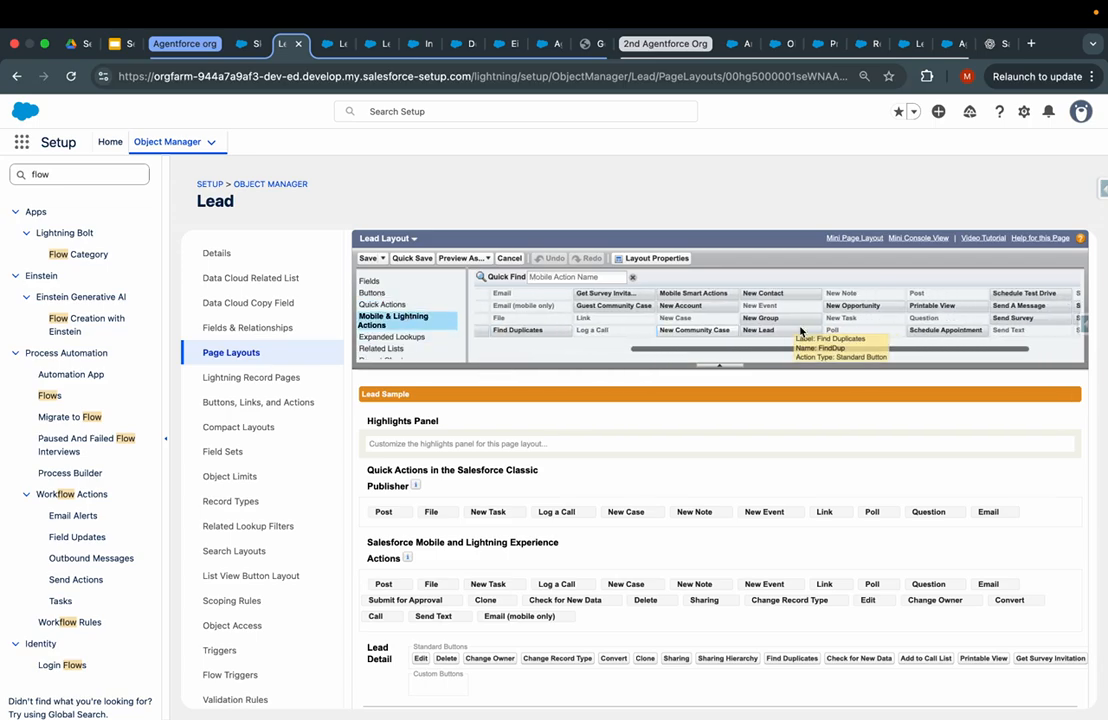
click(589, 279)
text(pop)
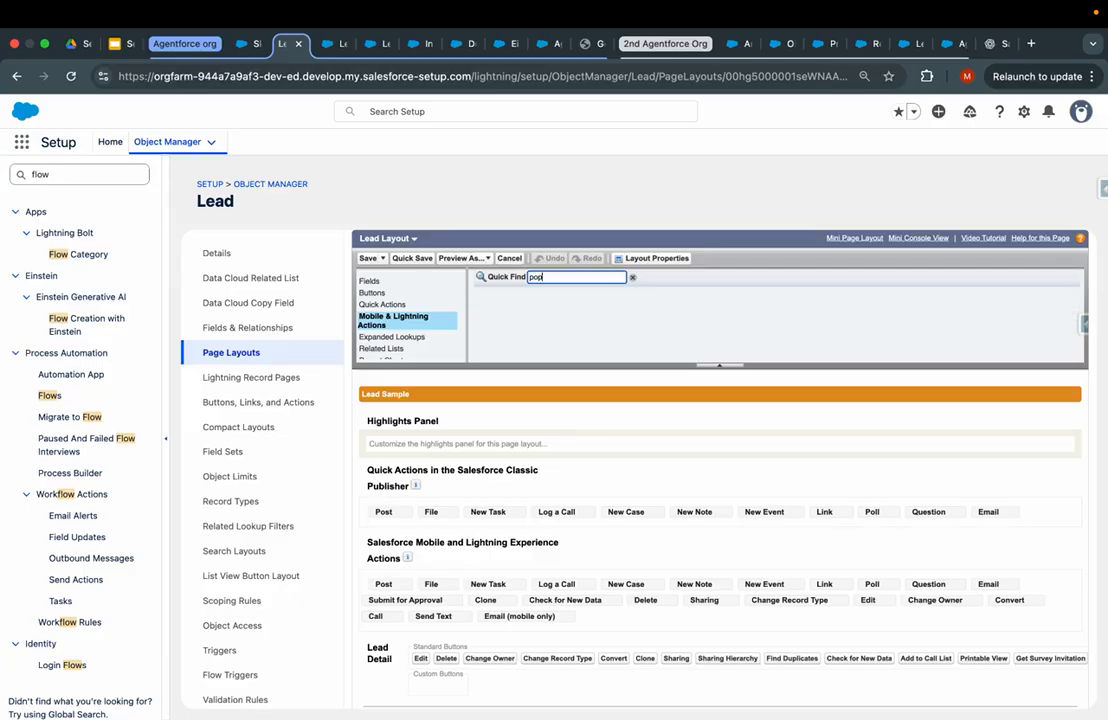
key(BackSpace)
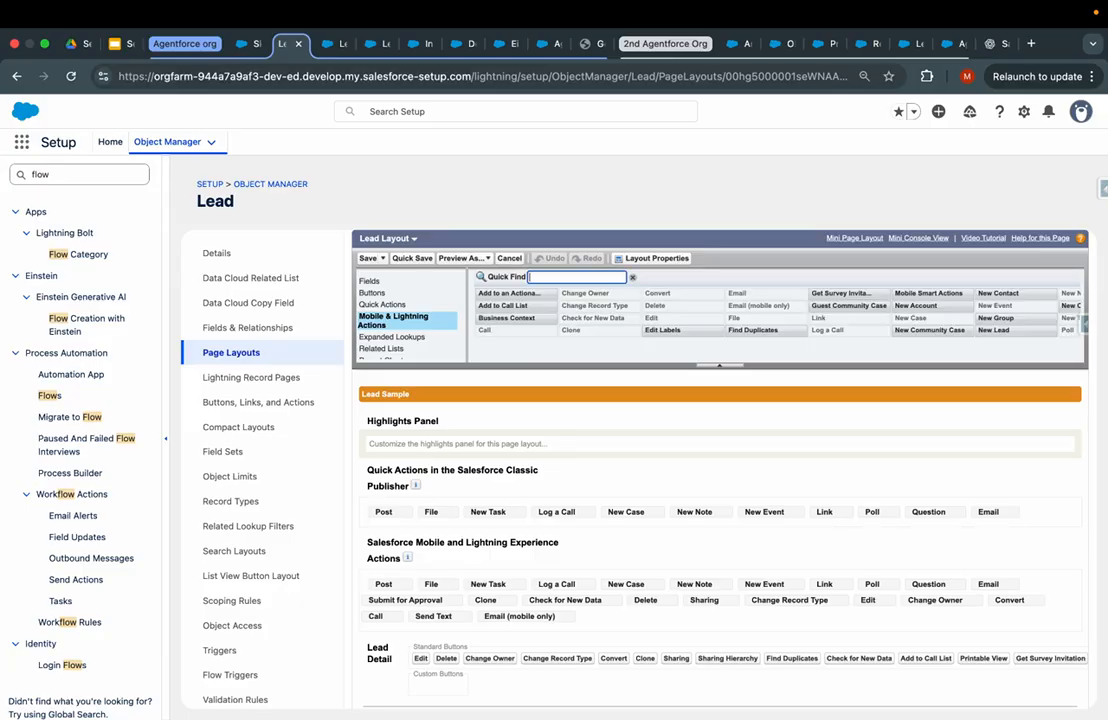
click(248, 402)
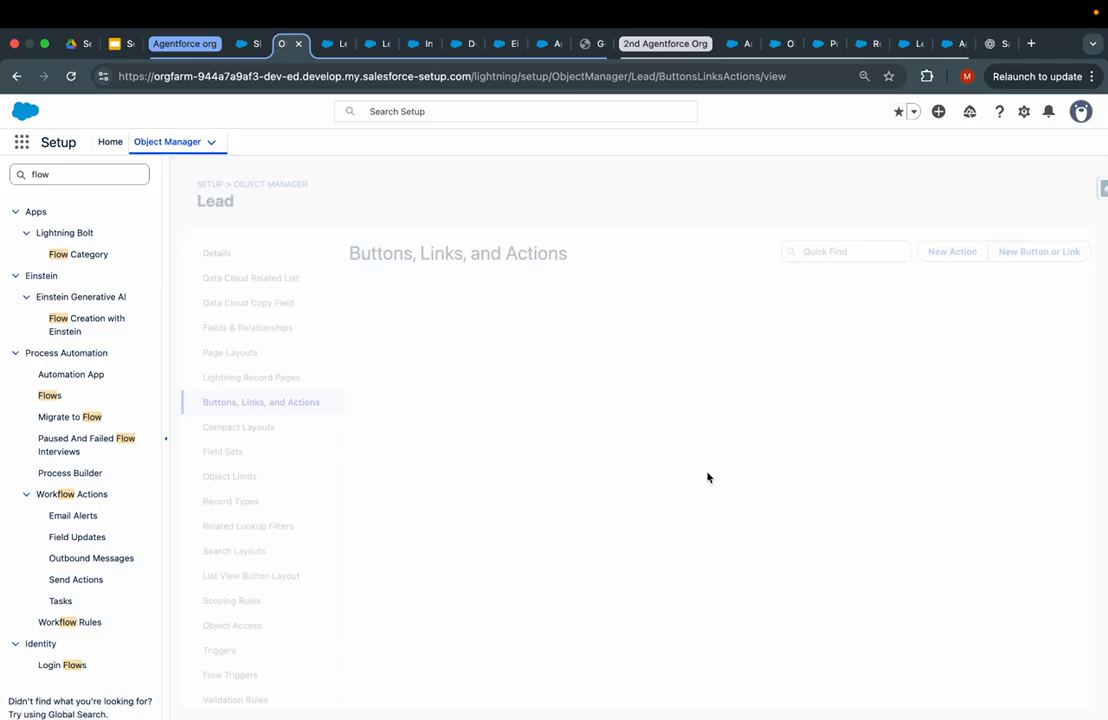
drag(436, 498, 301, 436)
key(super+c)
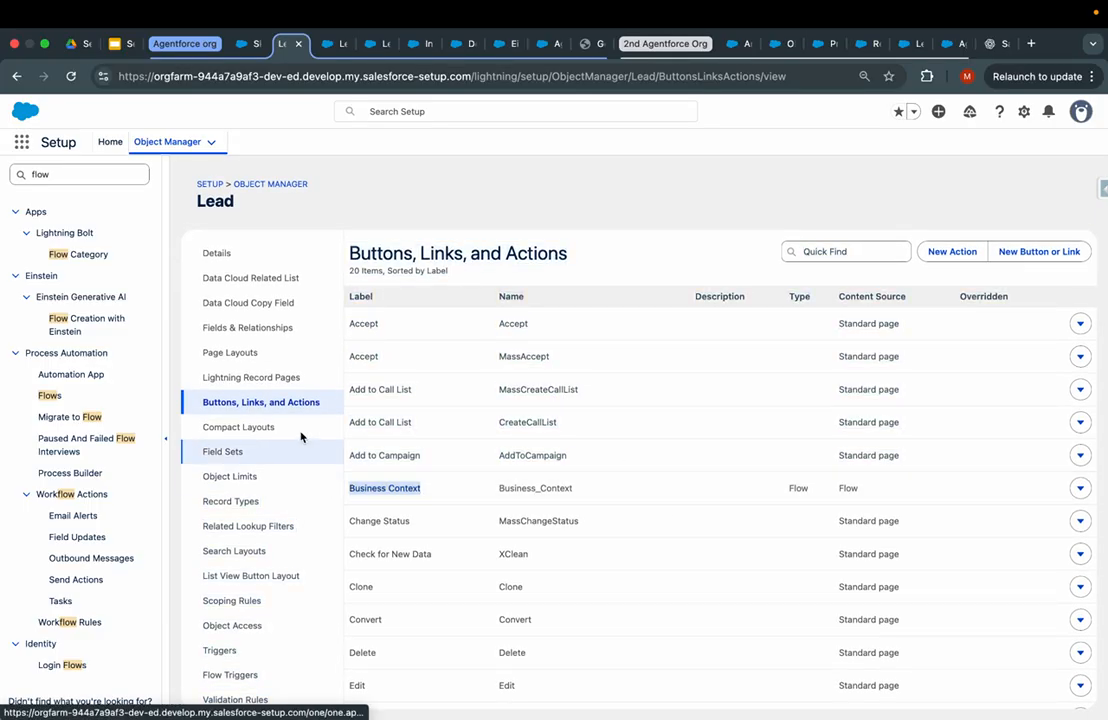
- Reopen the Lead Layout and search the Quick Actions palette for Business Context
click(250, 377)
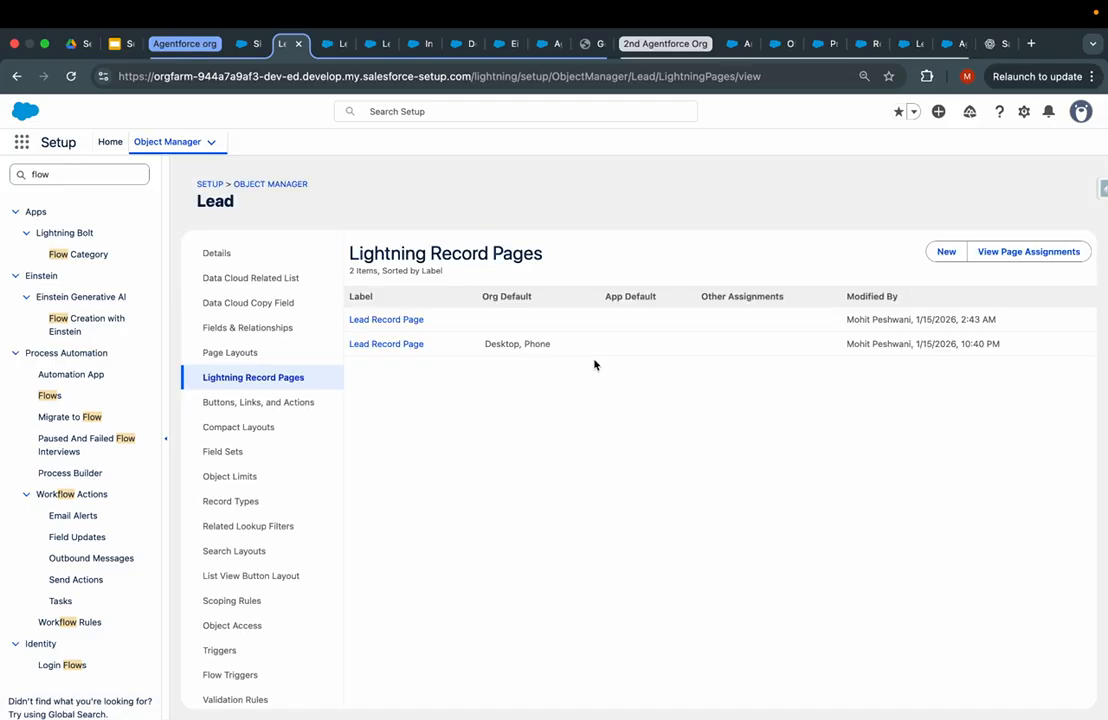
click(228, 352)
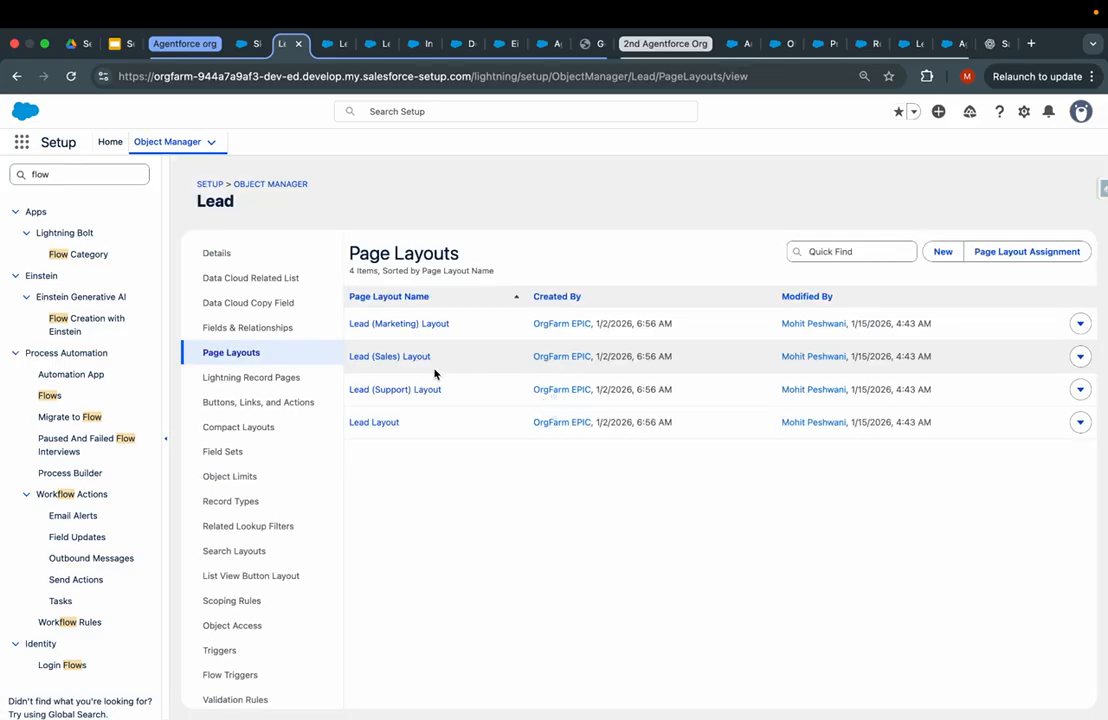
click(368, 424)
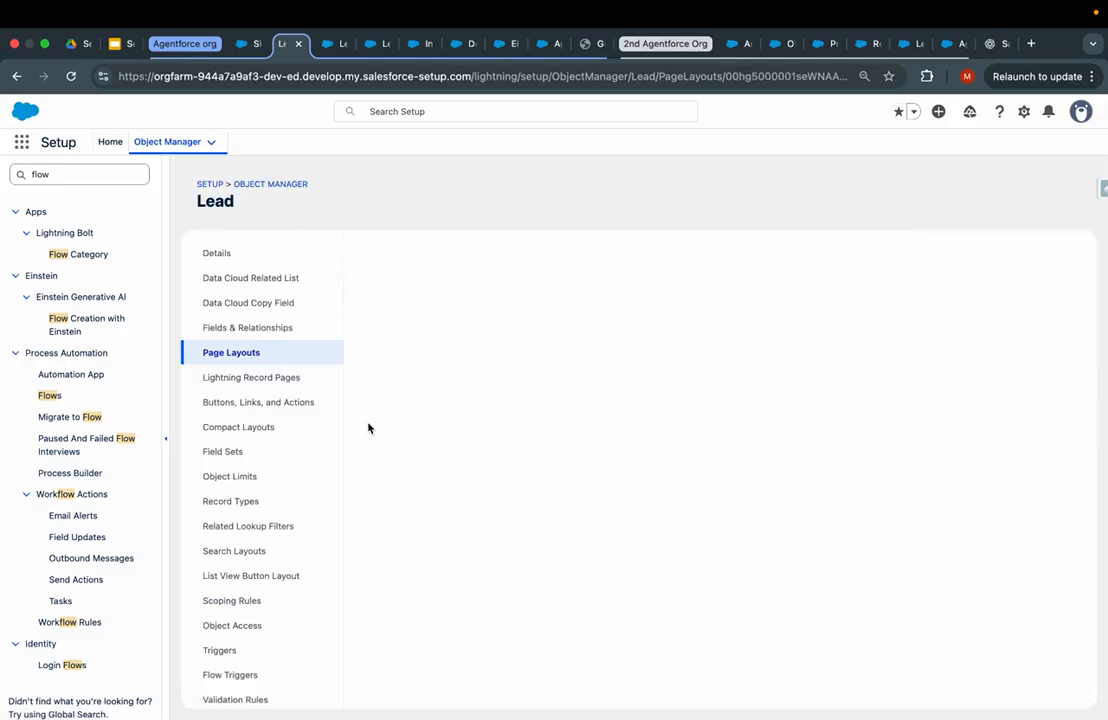
click(385, 316)
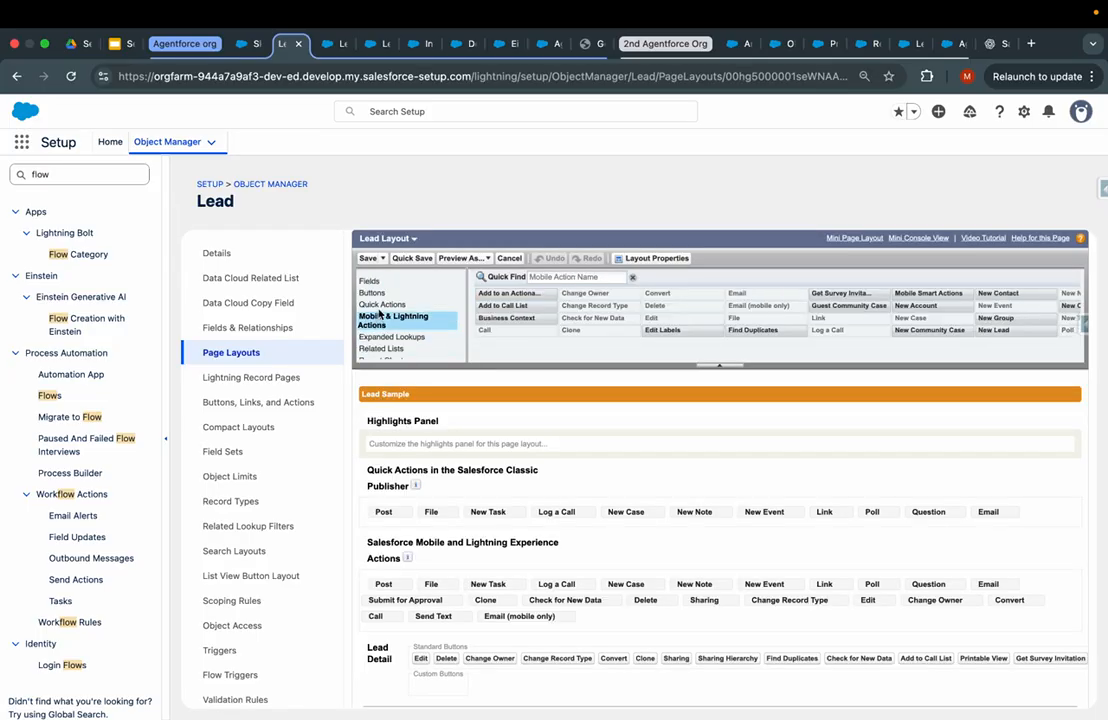
click(379, 306)
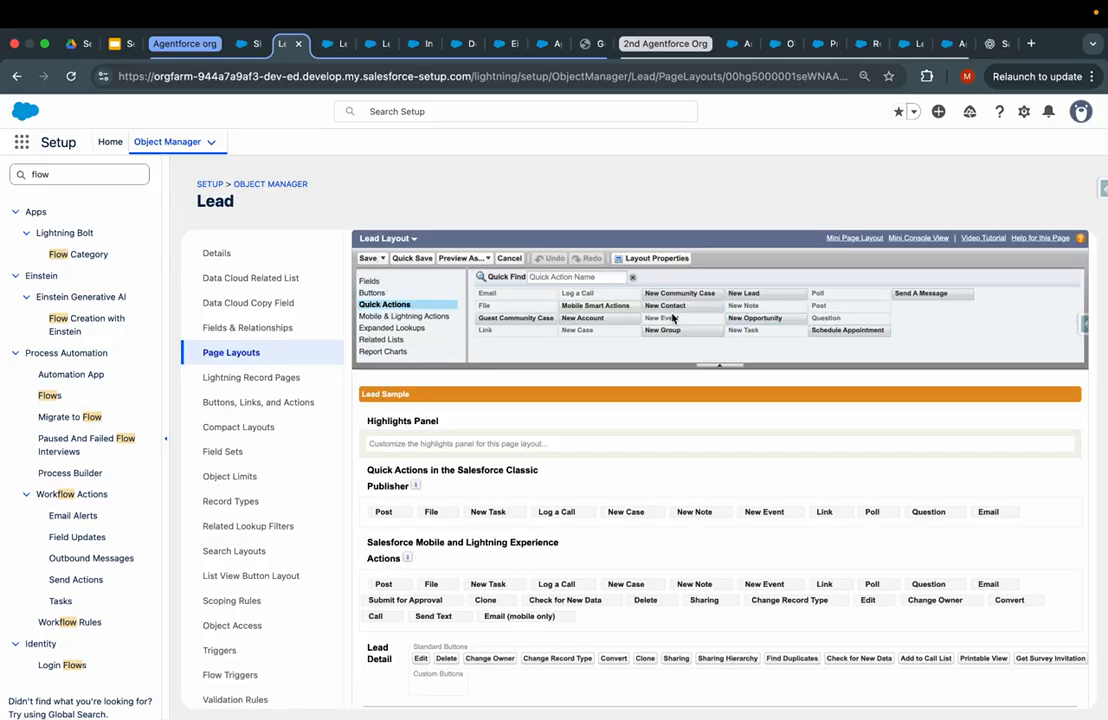
click(545, 277)
key(super+v)
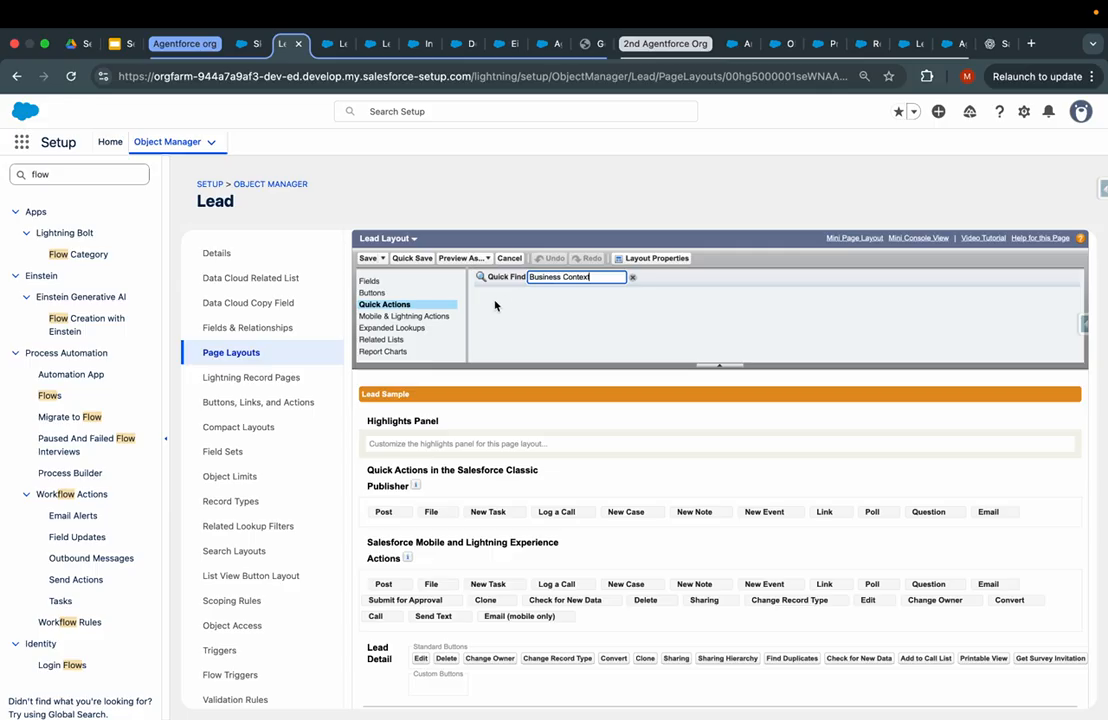
- Place Business Context after Email (mobile only) in Mobile & Lightning Actions and save the layout
click(385, 340)
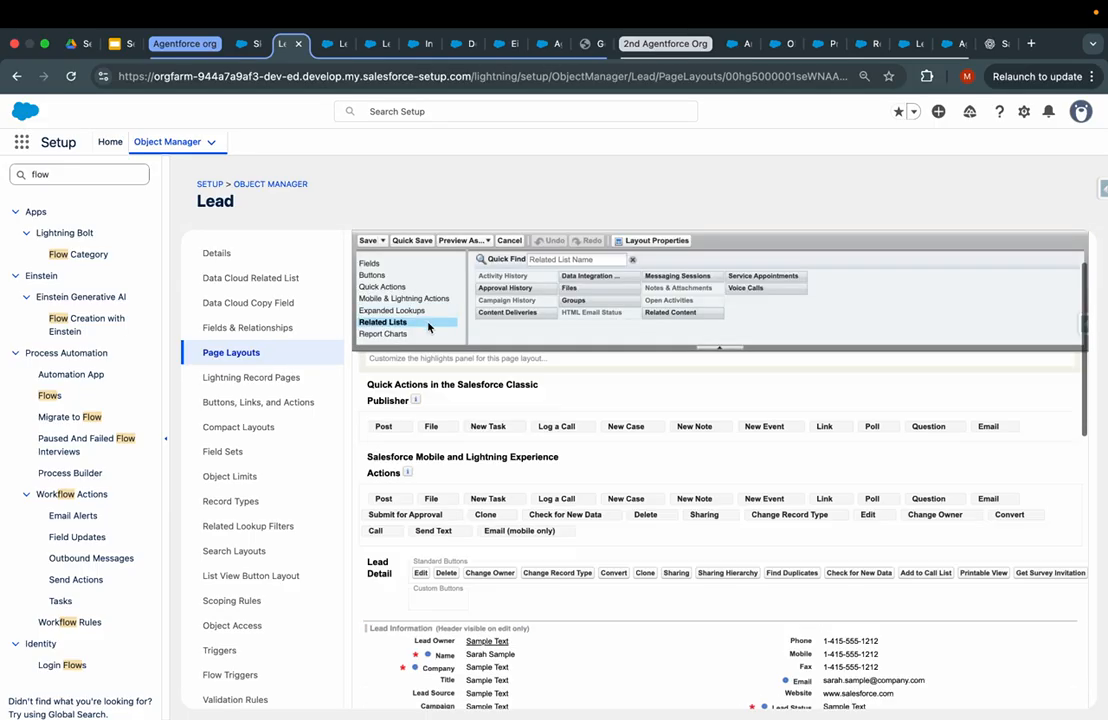
click(400, 318)
click(575, 278)
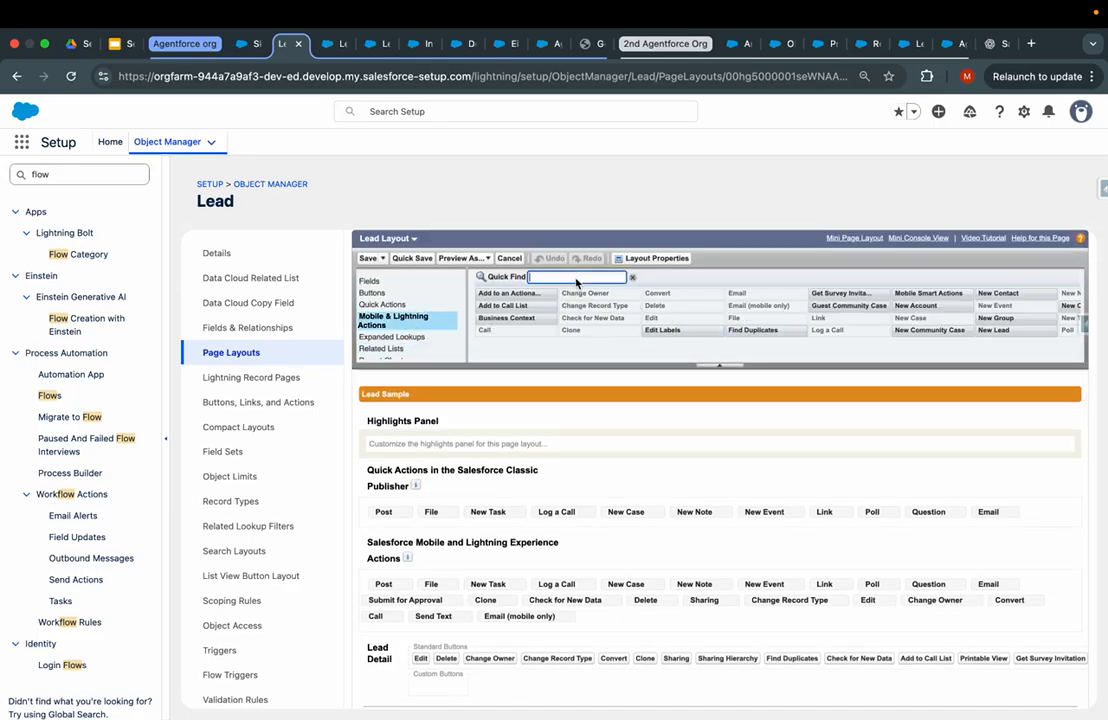
key(super+v)
scroll(587, 489, down, 2)
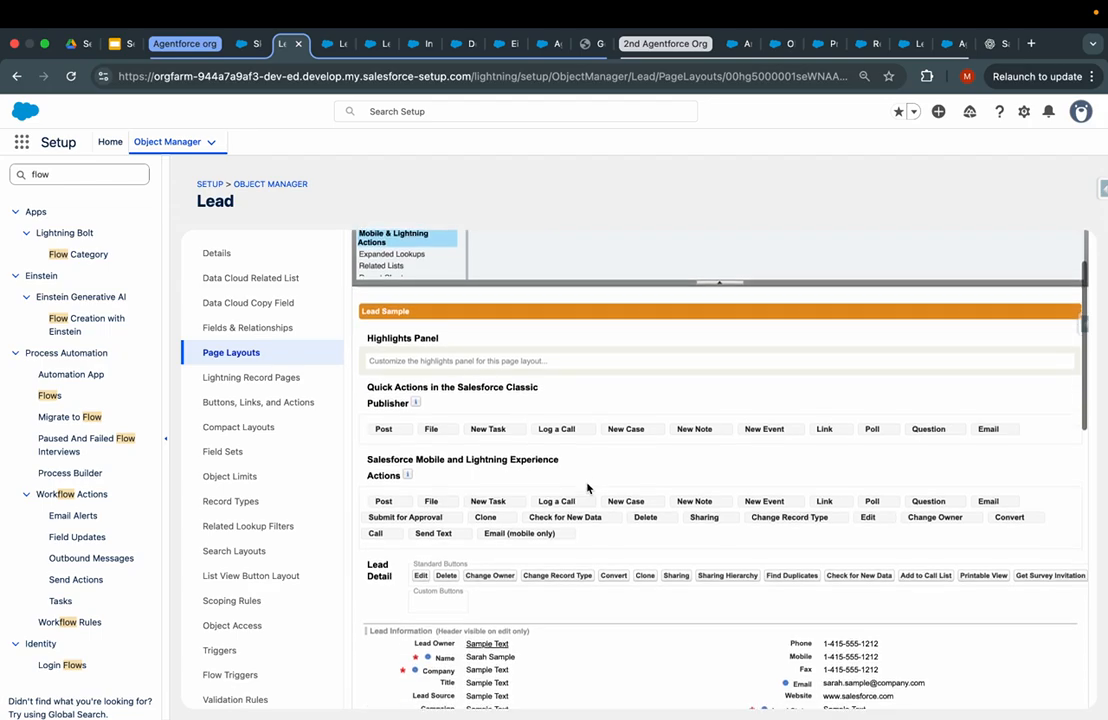
drag(514, 279, 390, 410)
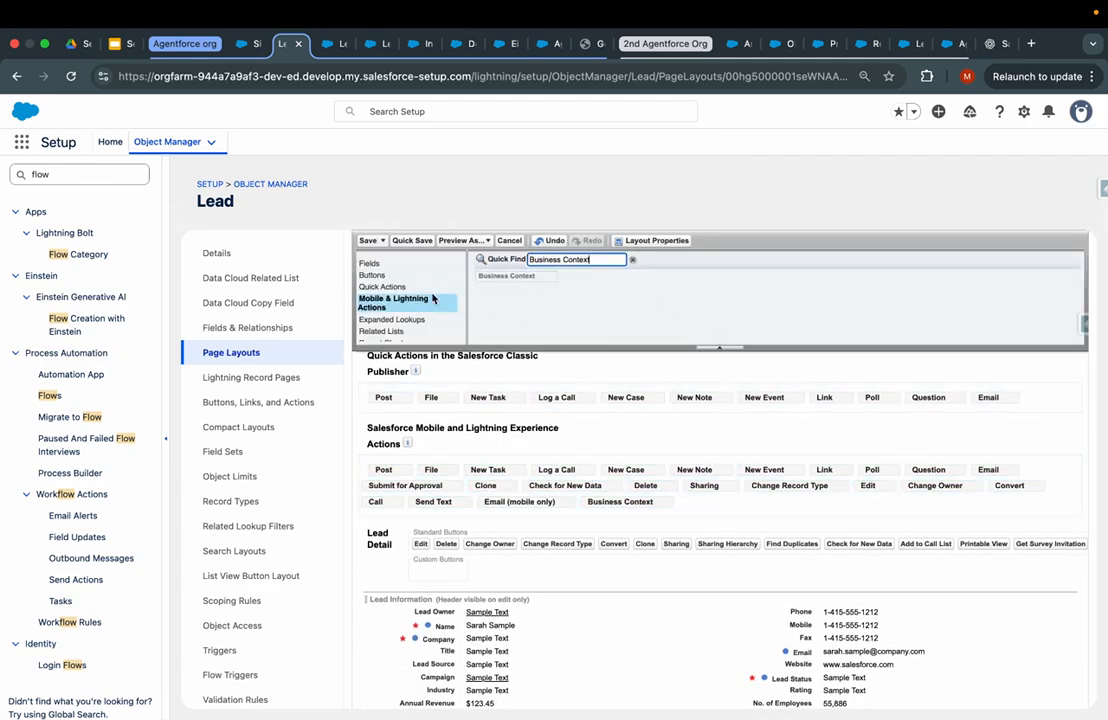
click(368, 241)
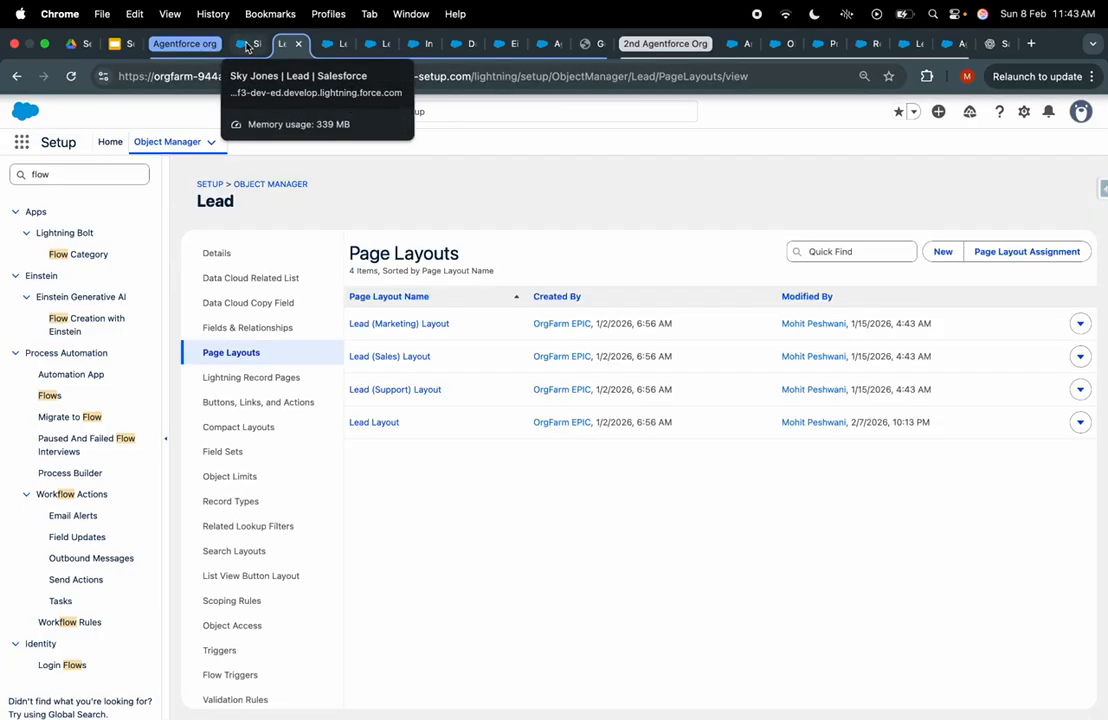
- From the lead record, open Edit Page and select the Highlights Panel
click(244, 46)
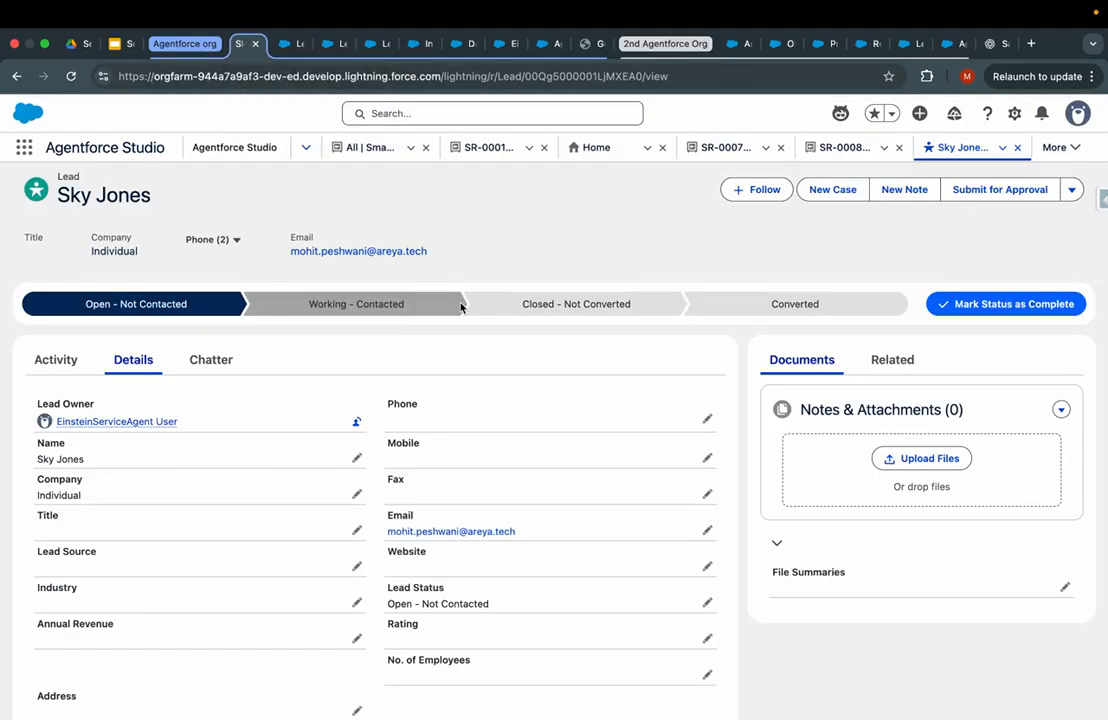
click(1013, 115)
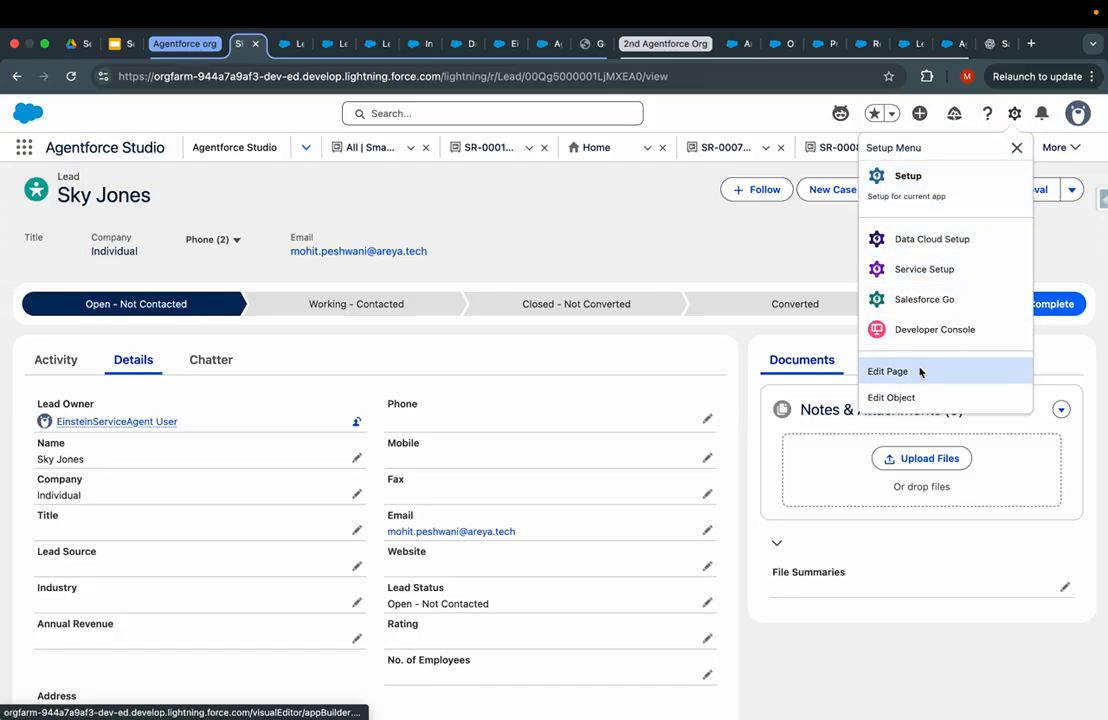
click(917, 372)
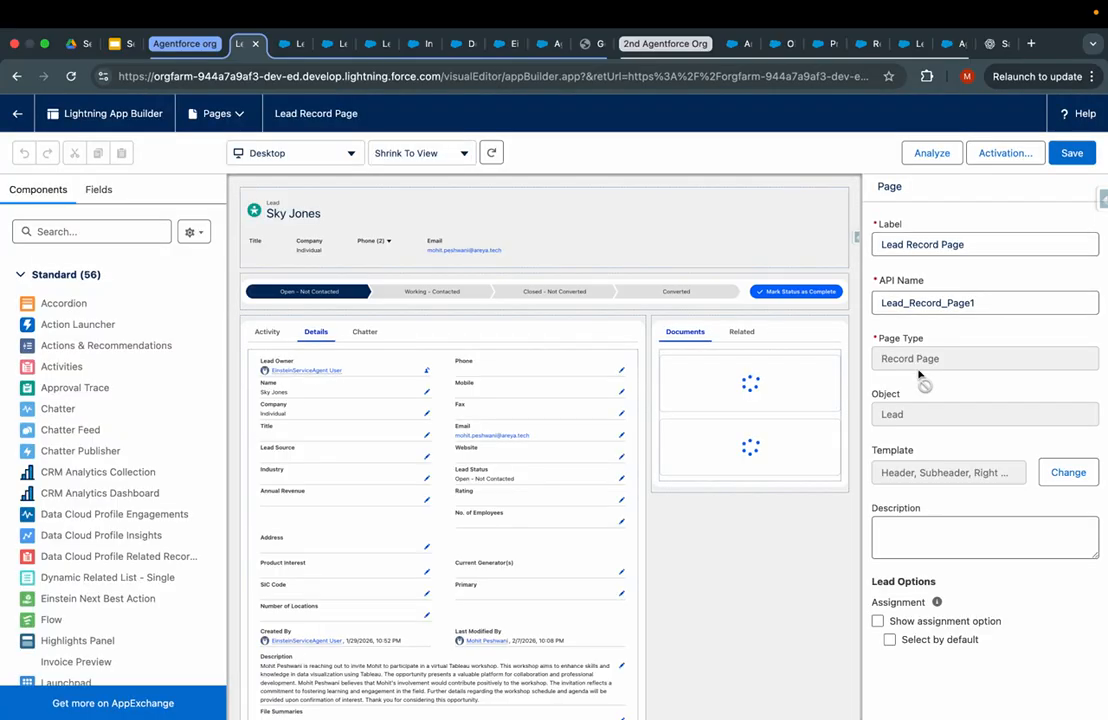
click(714, 213)
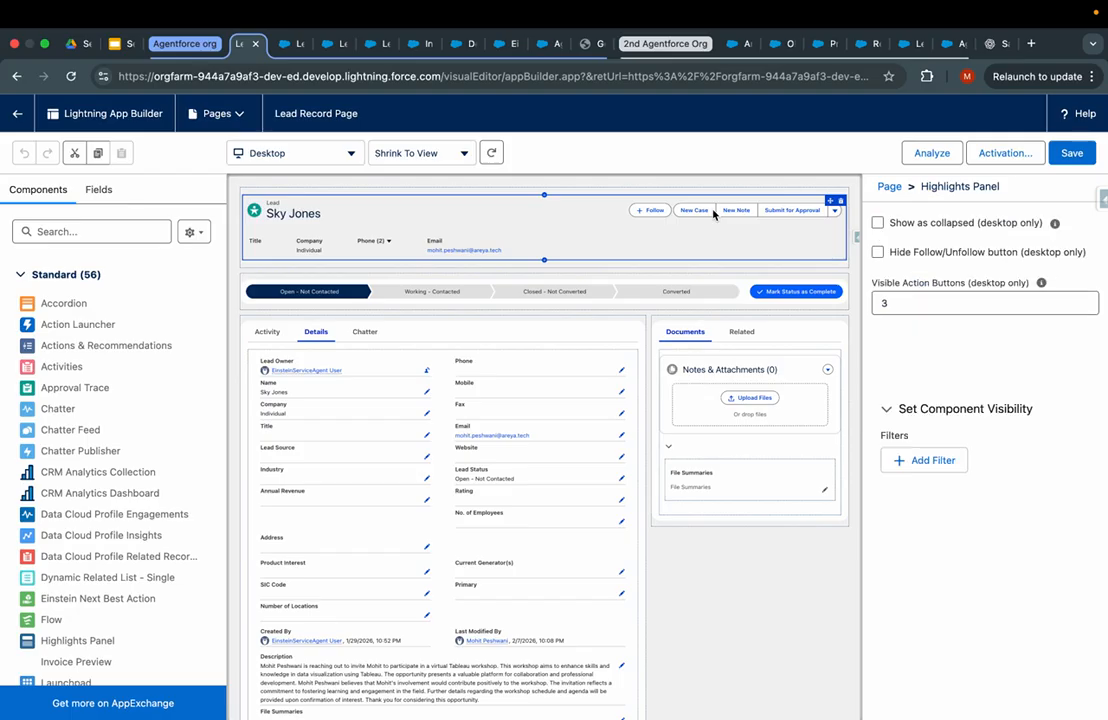
- Upgrade the Highlights Panel to dynamic actions migrated from Lead Layout
click(945, 420)
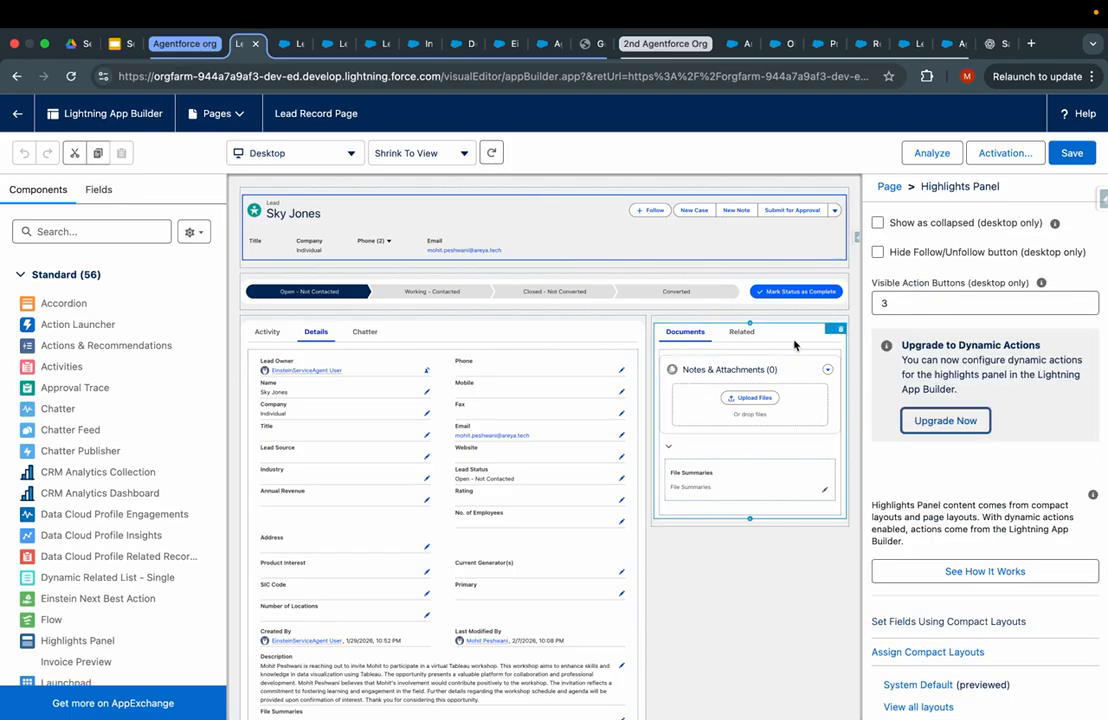
click(454, 427)
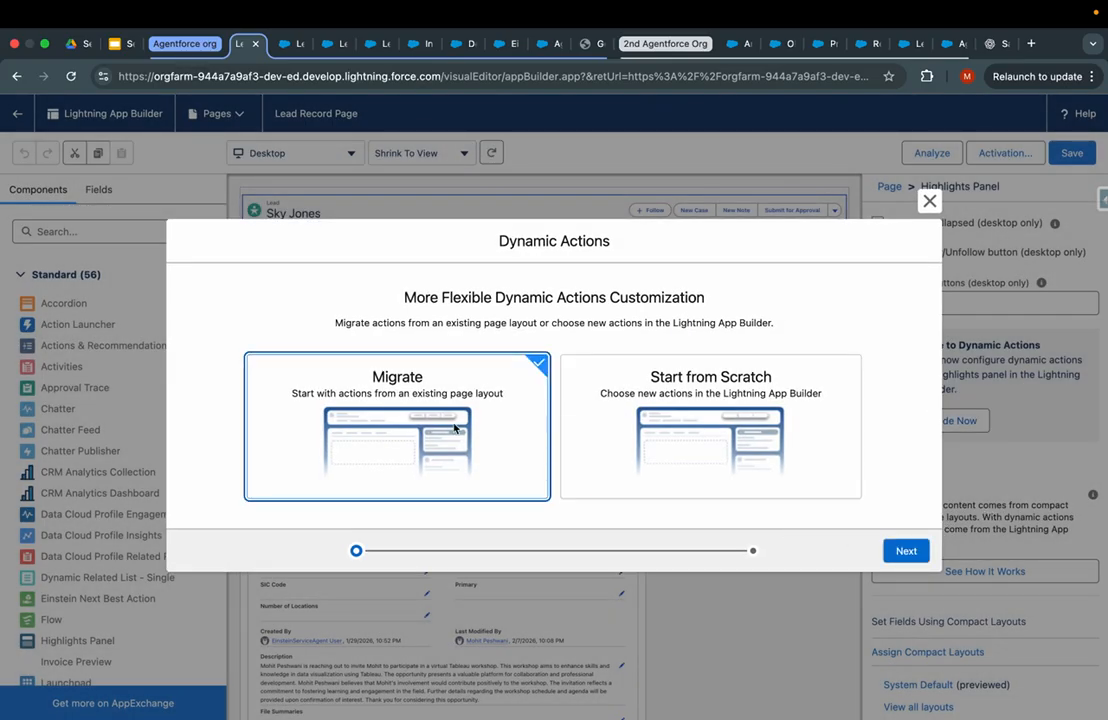
click(906, 550)
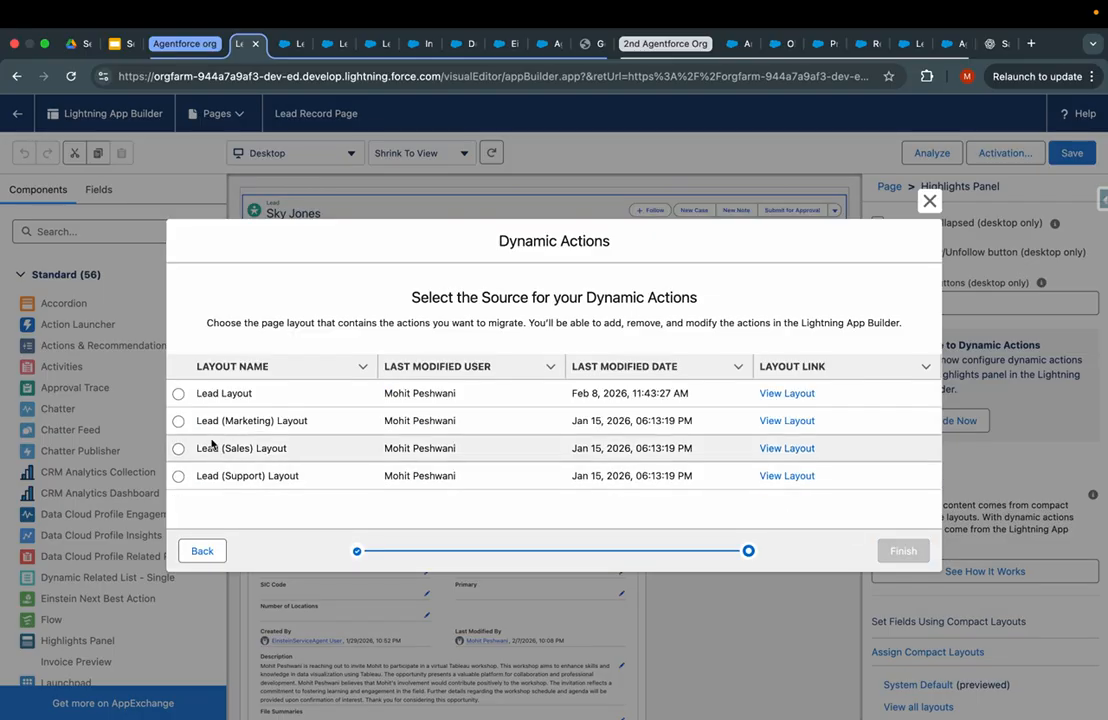
click(179, 394)
click(904, 547)
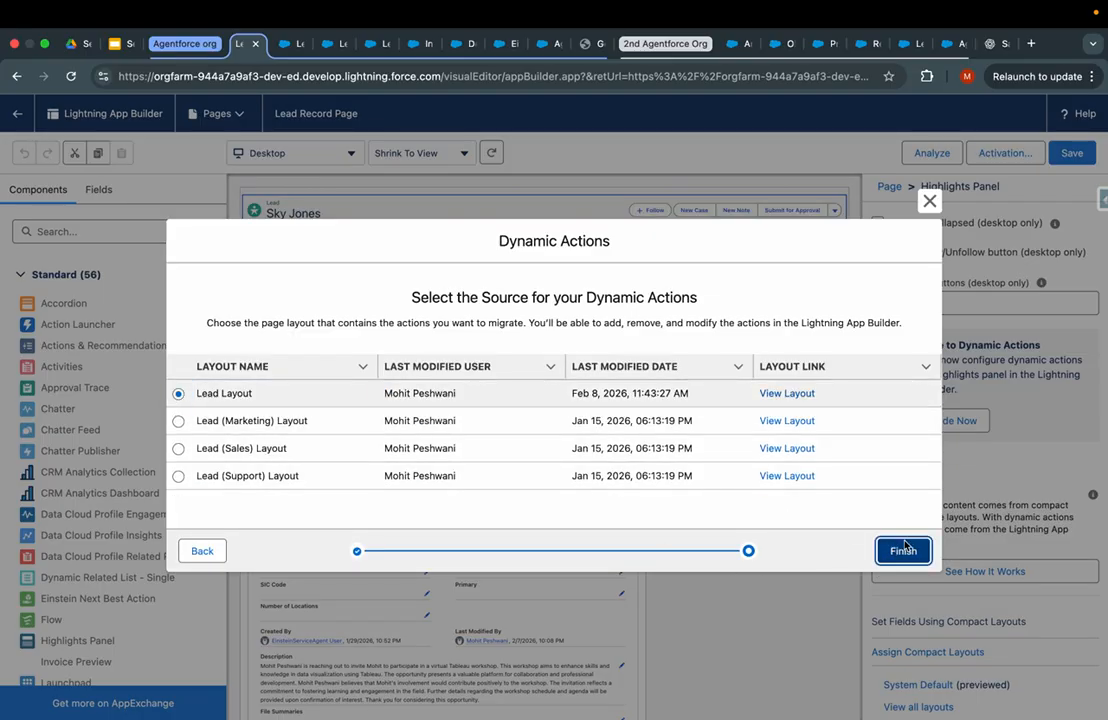
- Move Business Context to the top of the actions and save the page, confirming the warning
scroll(905, 545, down, 8)
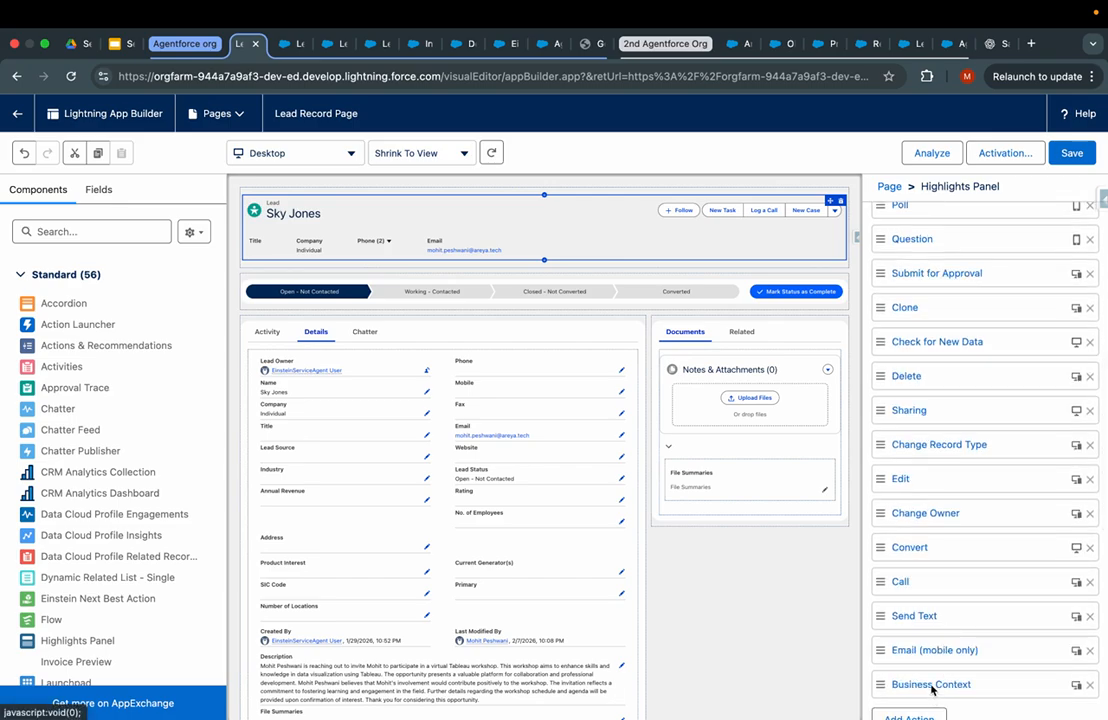
drag(931, 687, 941, 257)
drag(950, 405, 946, 214)
drag(950, 443, 953, 296)
click(1071, 154)
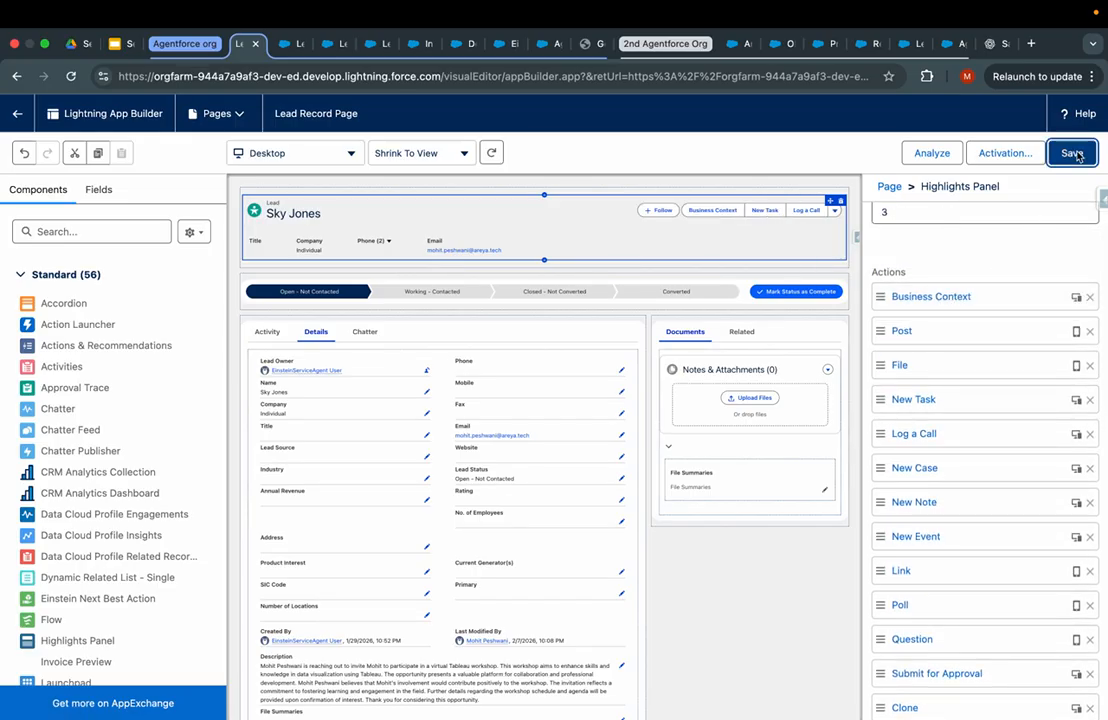
click(759, 475)
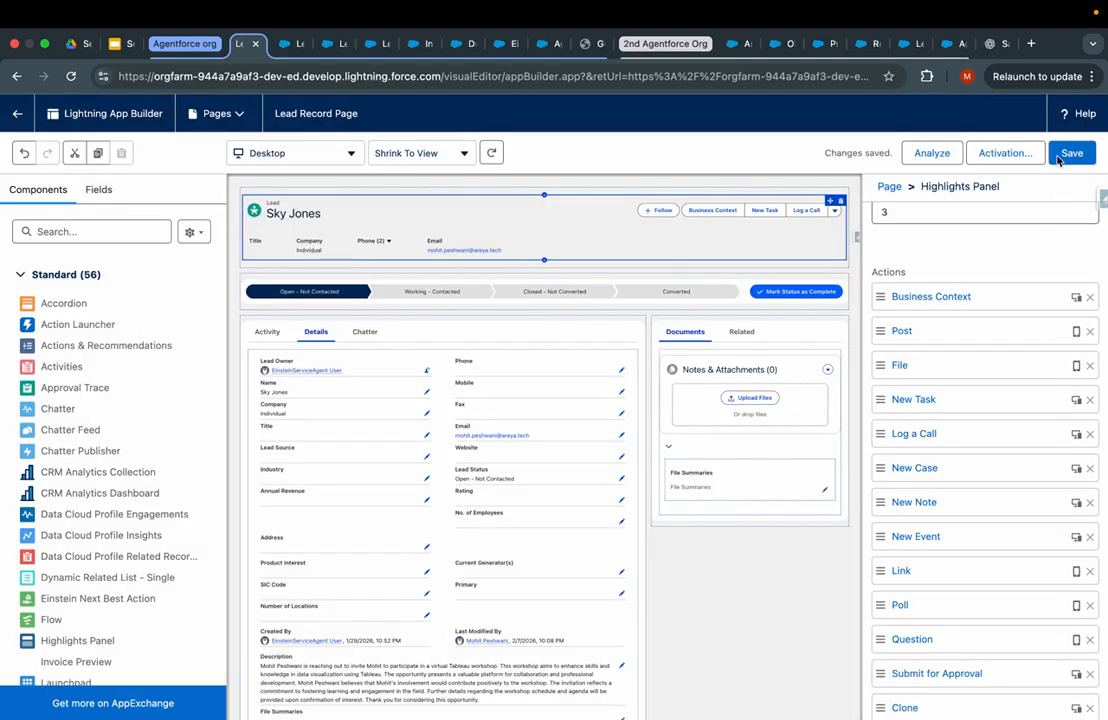
click(1061, 157)
click(759, 475)
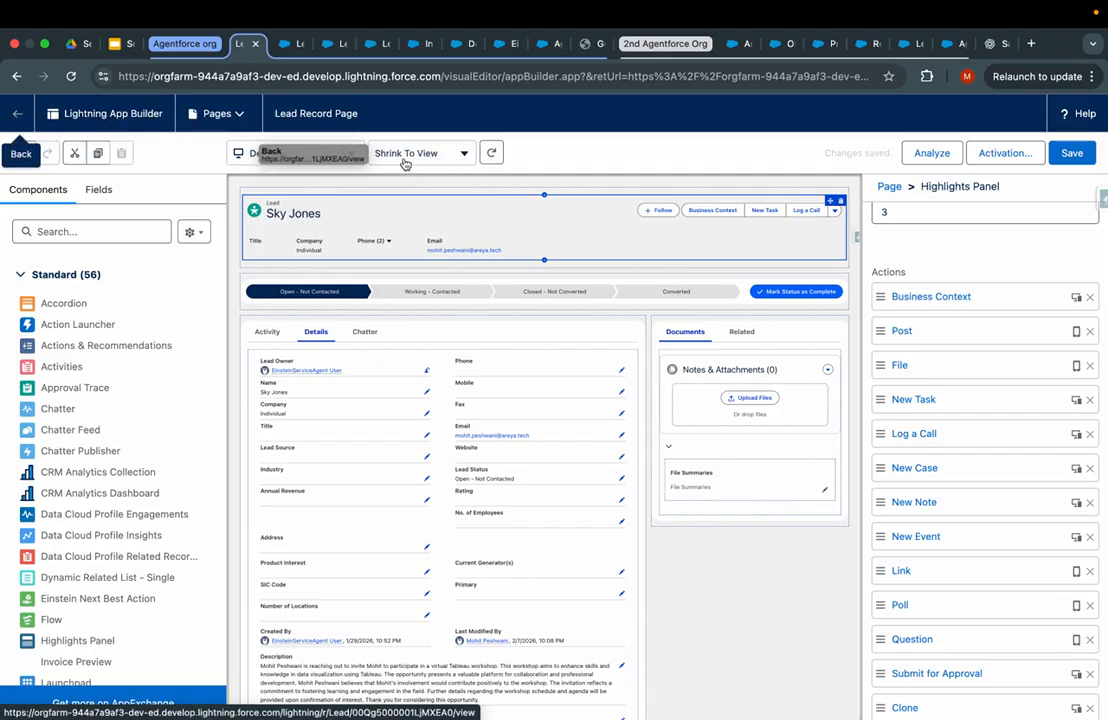
- Check the page's activation details and return to the lead record
click(1002, 155)
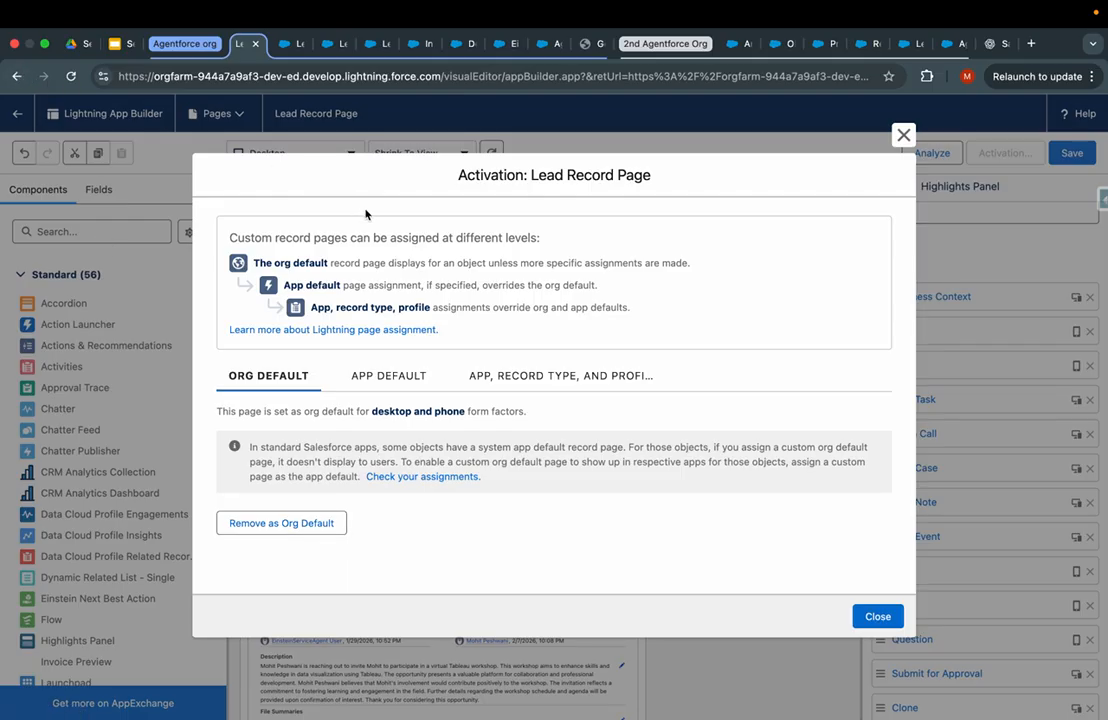
key(Escape)
click(17, 113)
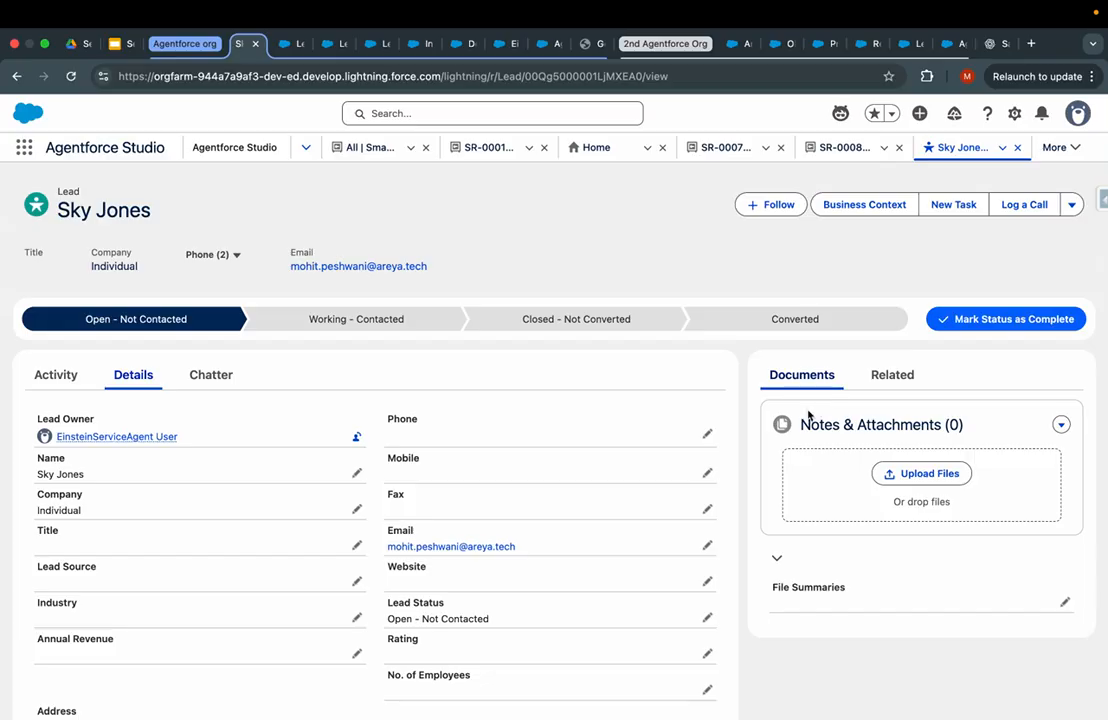
- Run Business Context on the lead, read the generated workshop invitation, and submit it
click(856, 204)
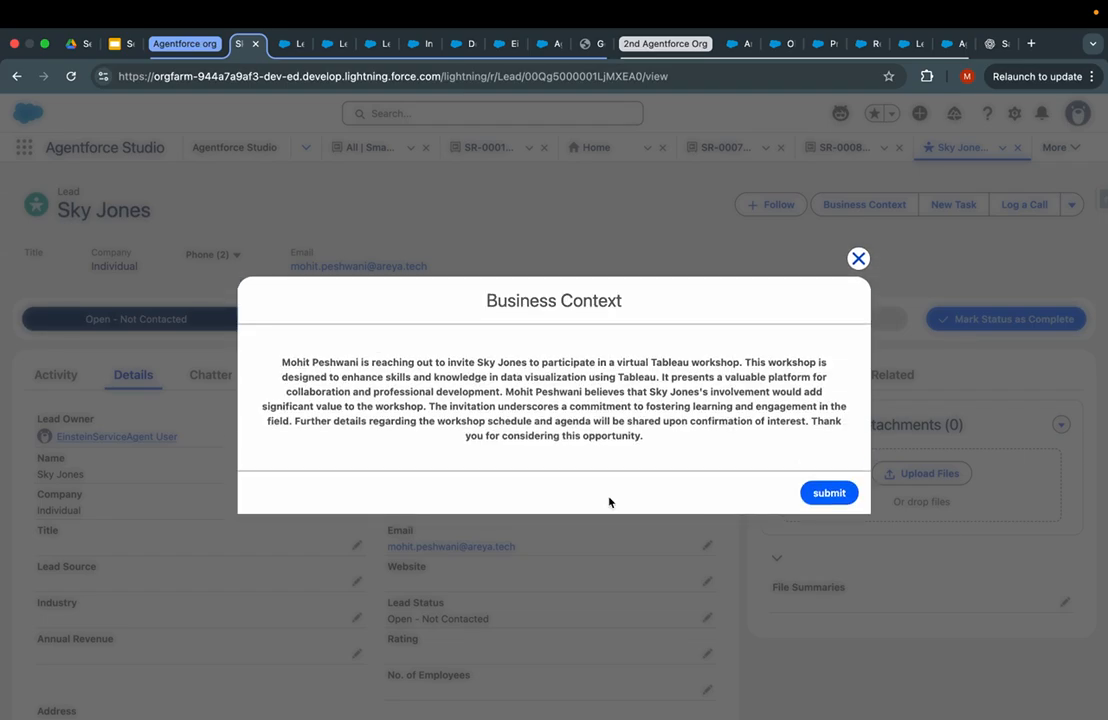
drag(645, 437, 304, 358)
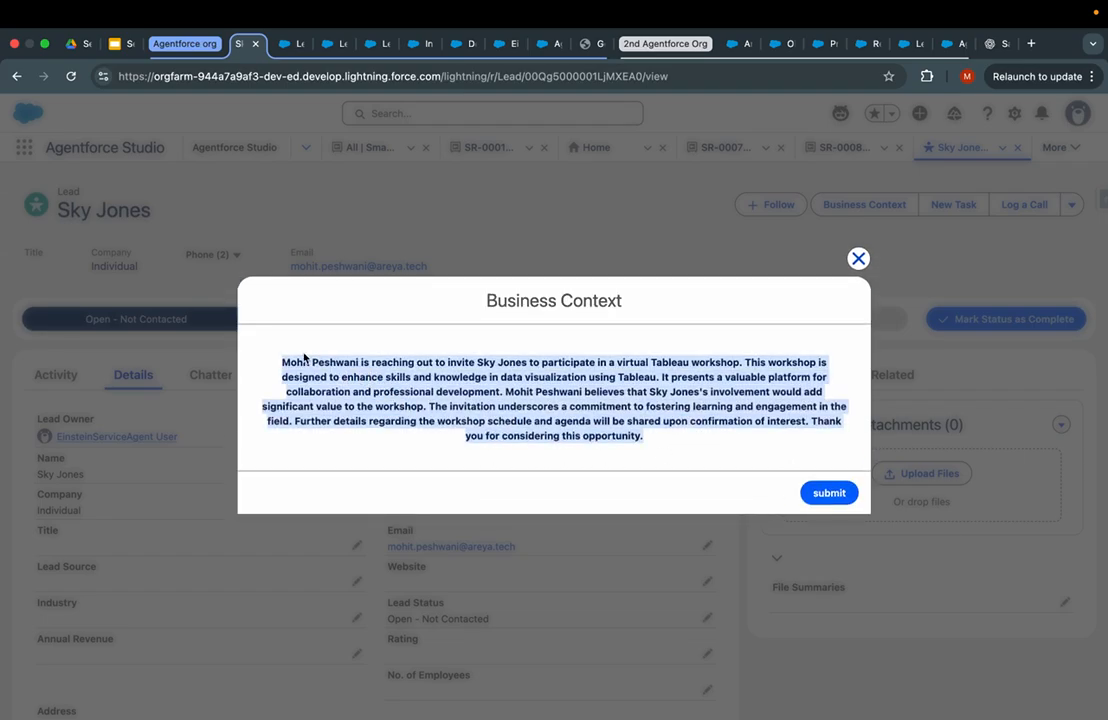
click(836, 496)
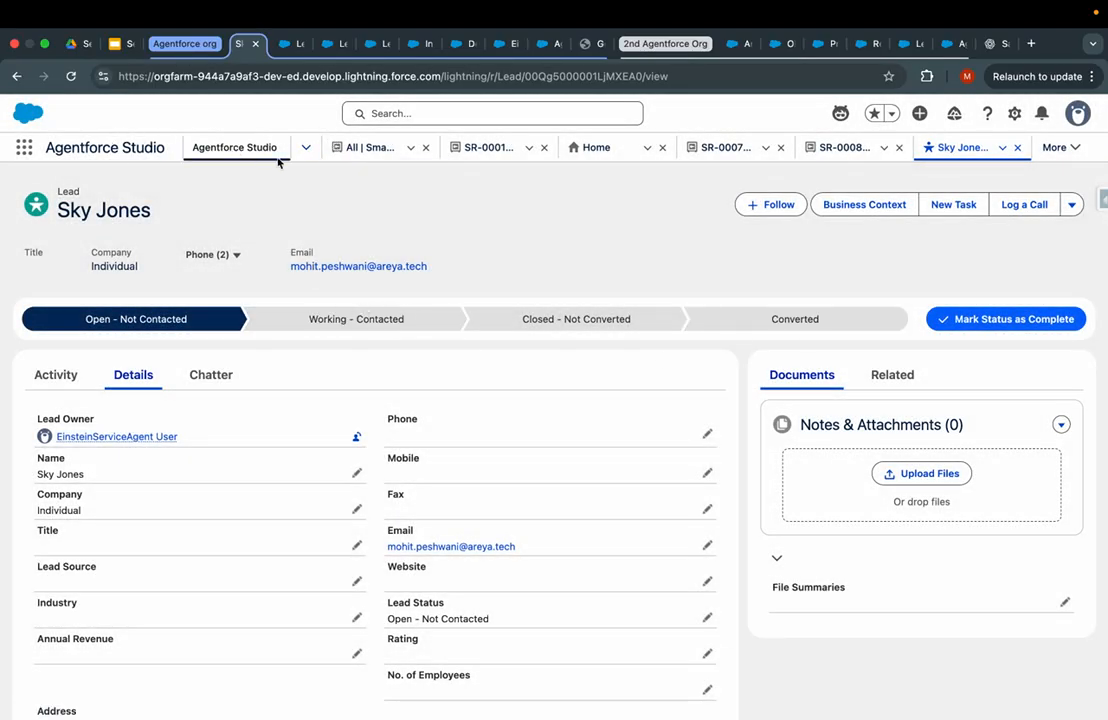
click(24, 148)
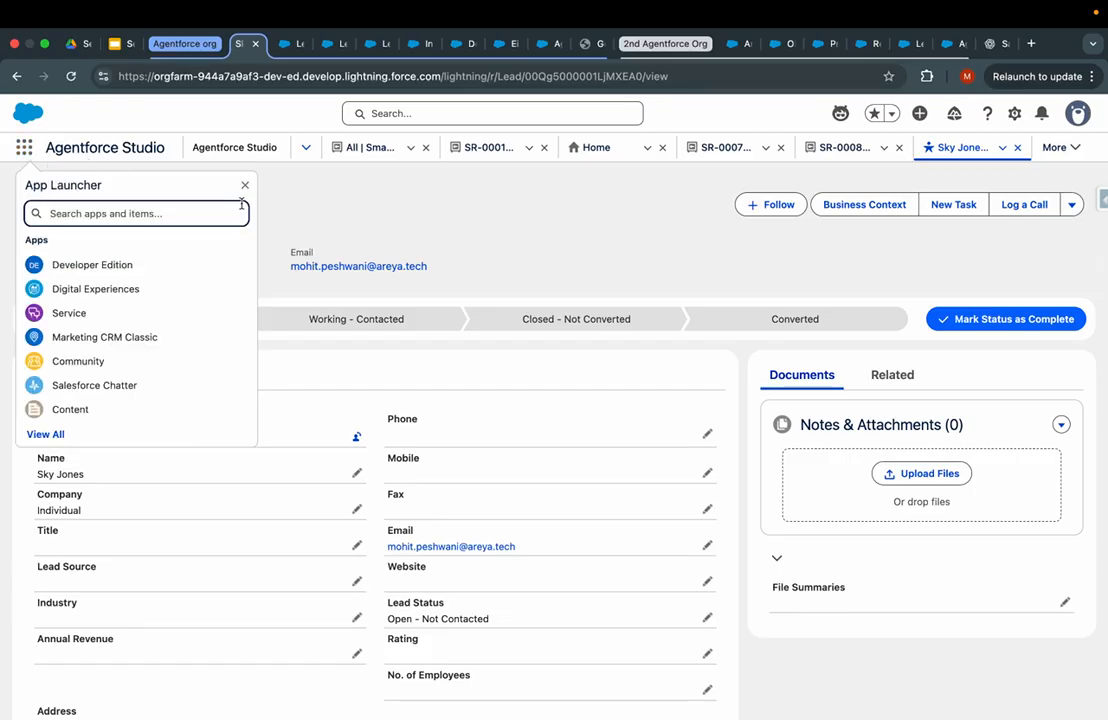
- Try App Launcher searches for 'file' and 'uni', then switch to the Setup tab
text(file)
key(BackSpace)
key(BackSpace)
key(BackSpace)
key(BackSpace)
text(uni)
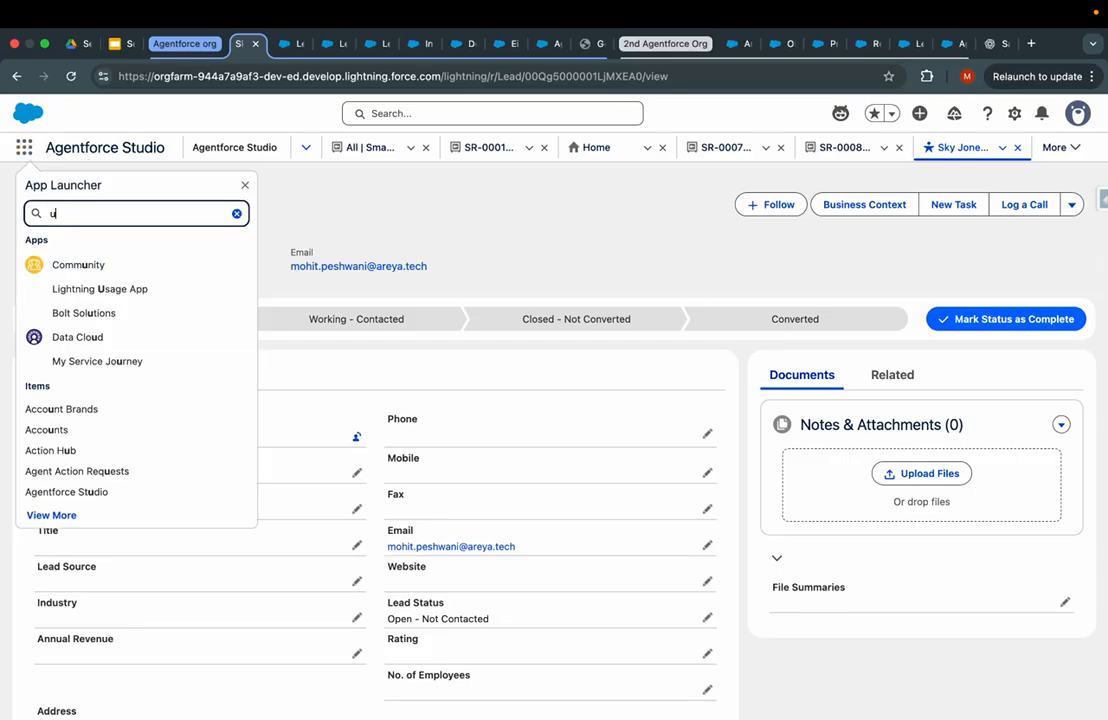
click(24, 149)
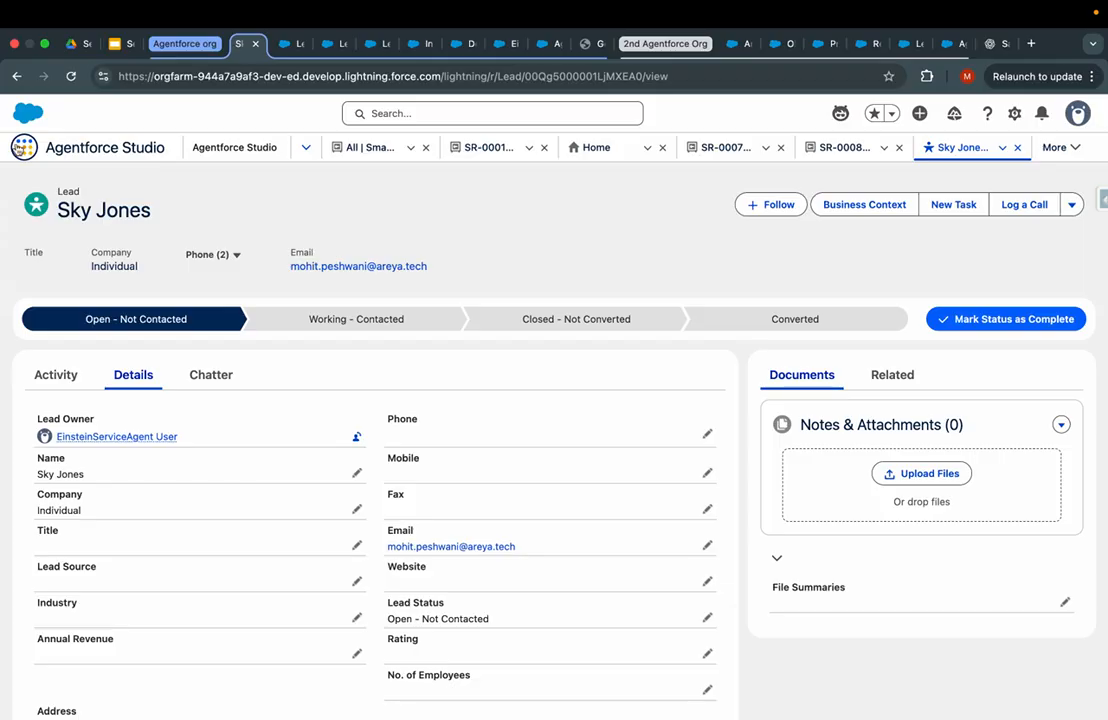
click(24, 148)
click(283, 43)
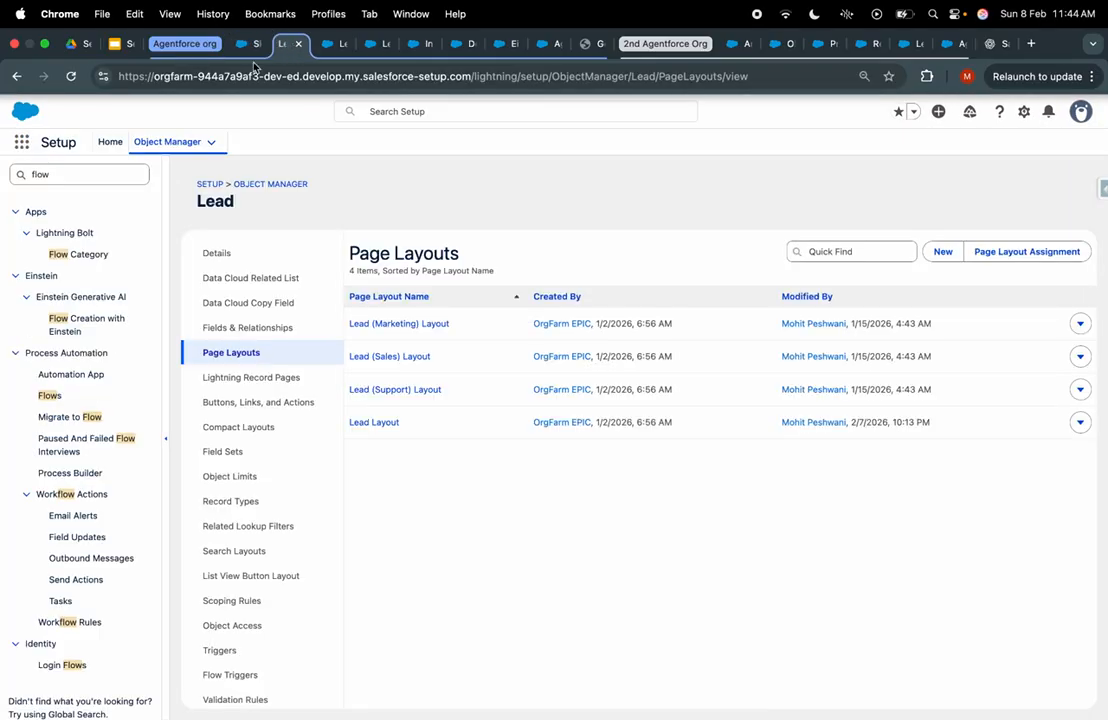
- Search apps for 'file', 'univ', then 'sal' and open the Sales app
click(24, 145)
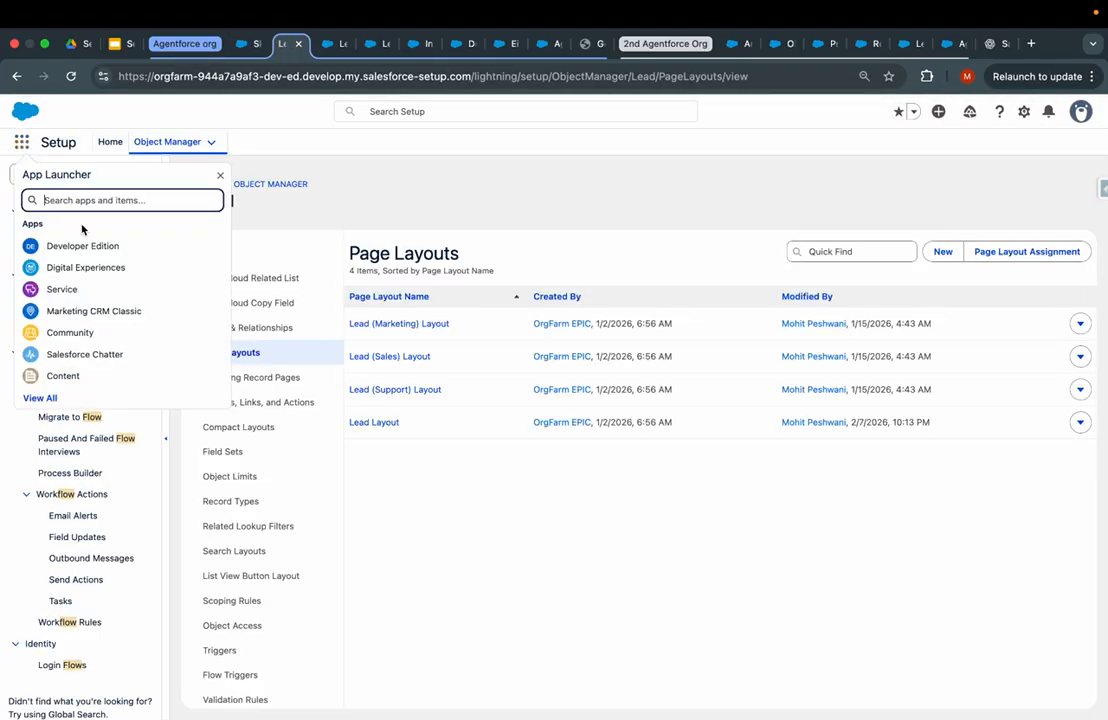
text(file)
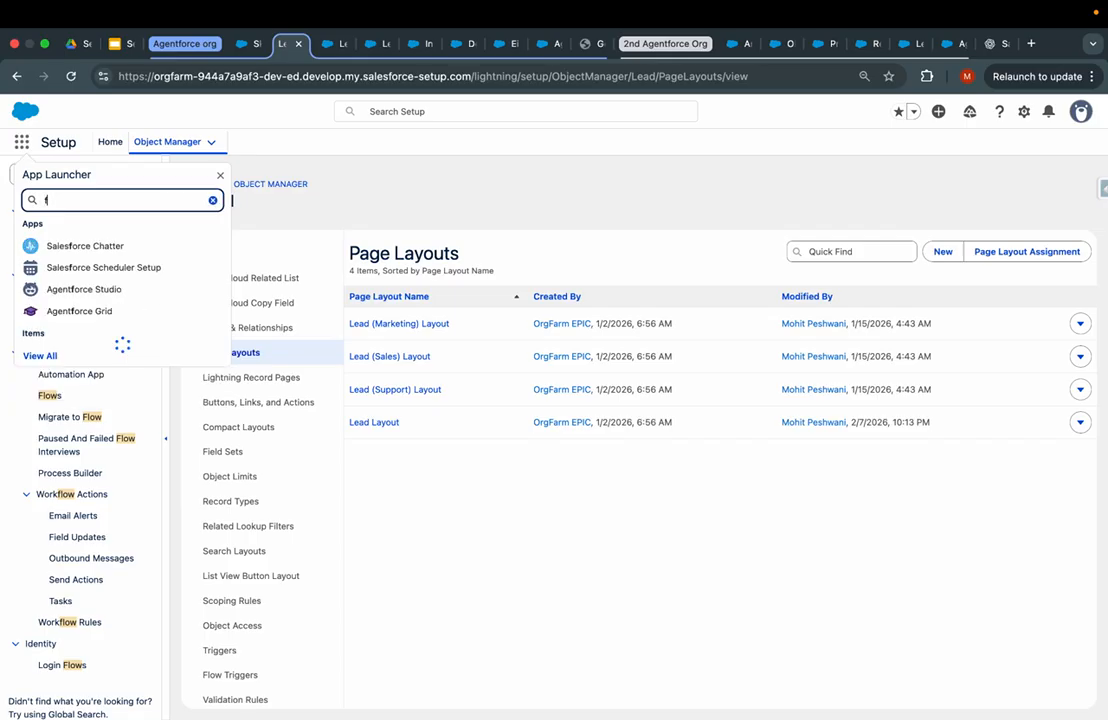
key(BackSpace)
key(BackSpace)
key(BackSpace)
key(BackSpace)
text(univ)
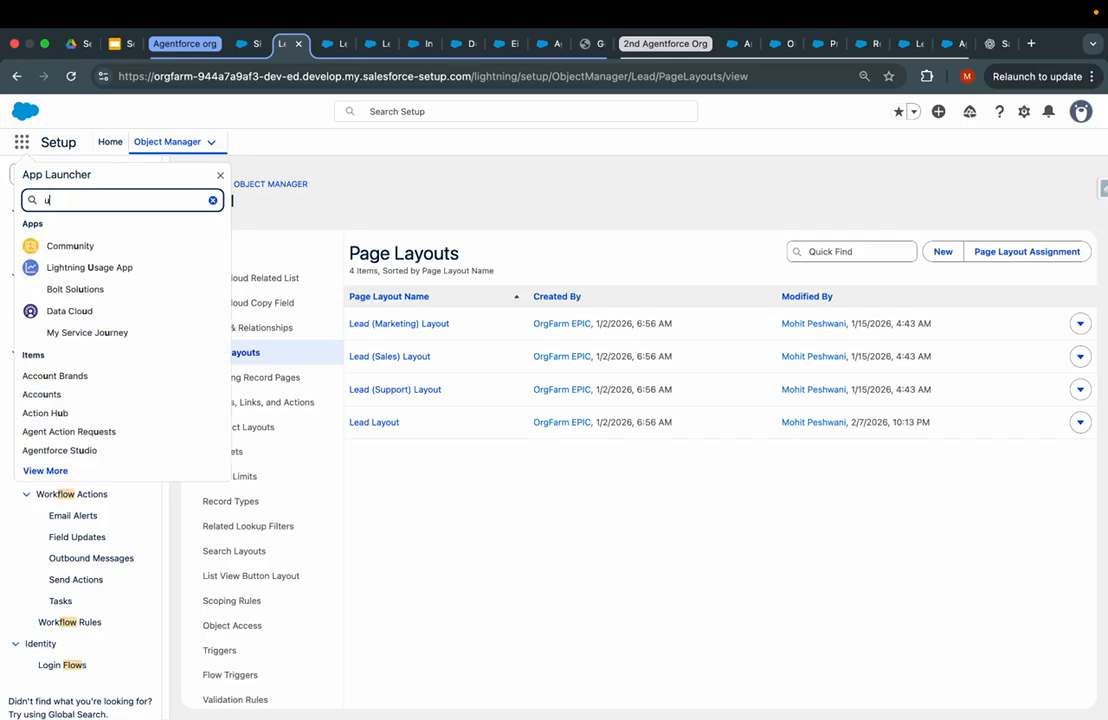
key(BackSpace)
key(BackSpace)
key(BackSpace)
key(BackSpace)
text(sal)
click(60, 289)
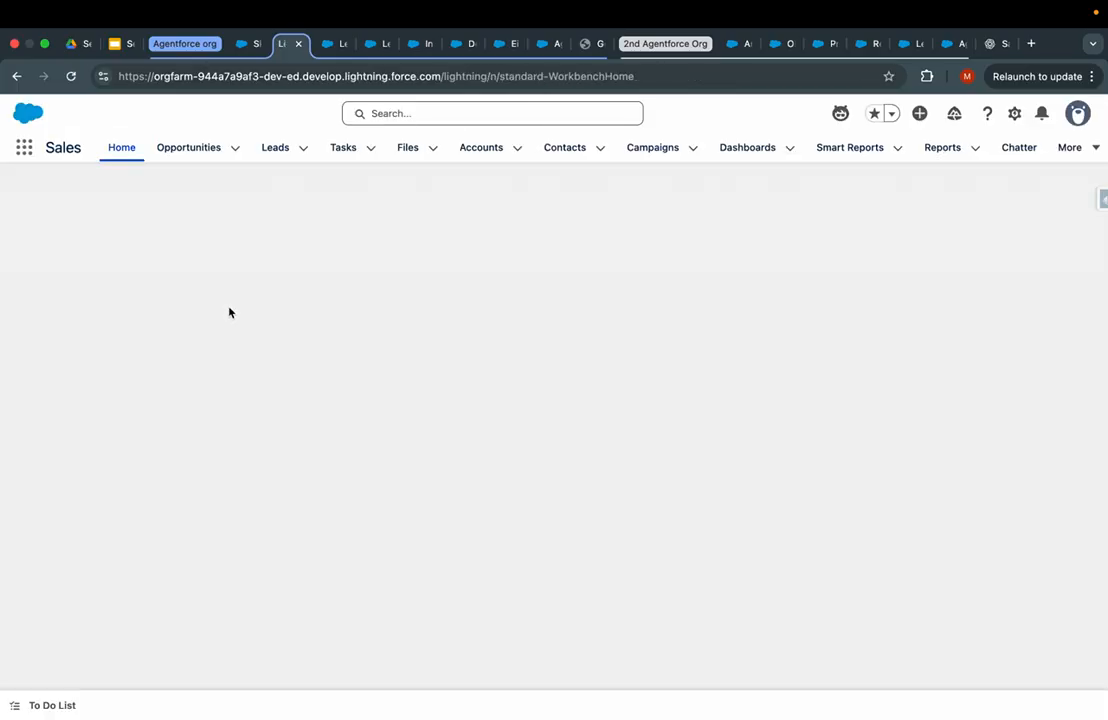
- Open the Service app via 'ser', visit Field Service settings, then open Service again
click(24, 148)
text(s)
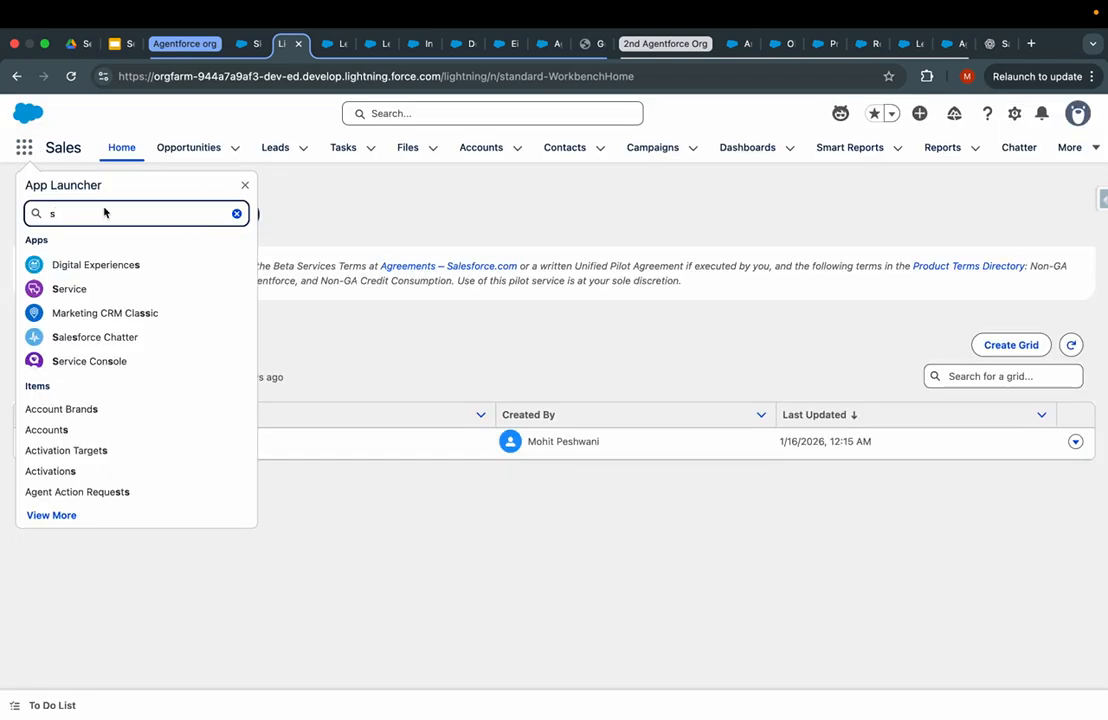
text(er)
click(85, 268)
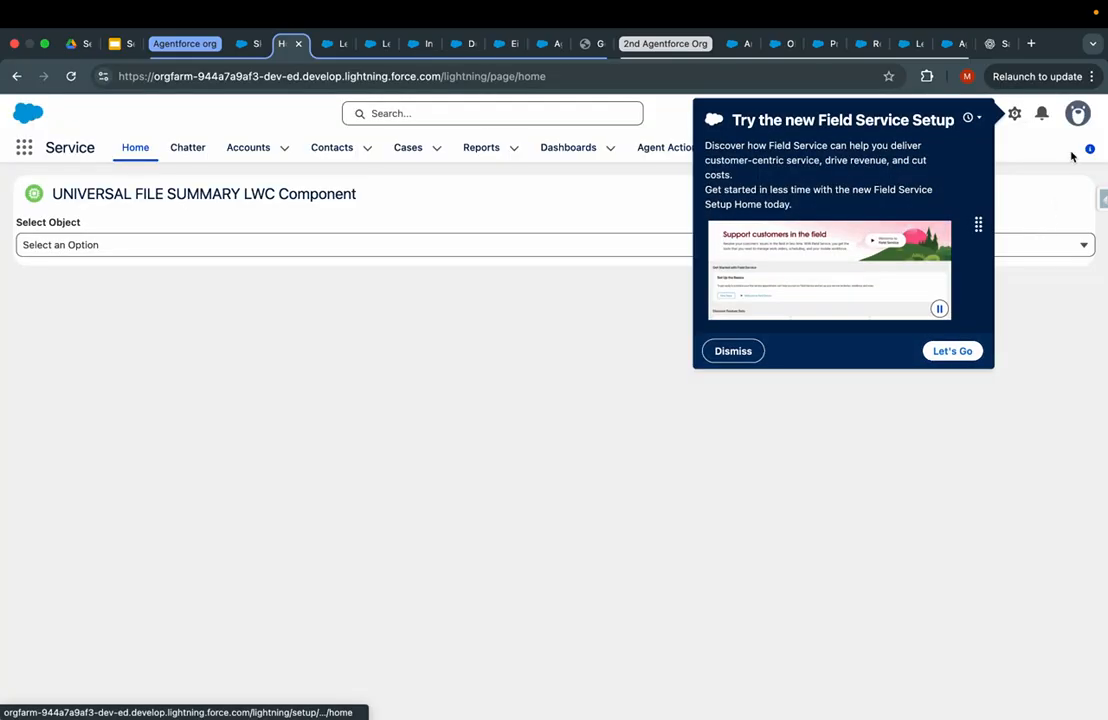
click(957, 352)
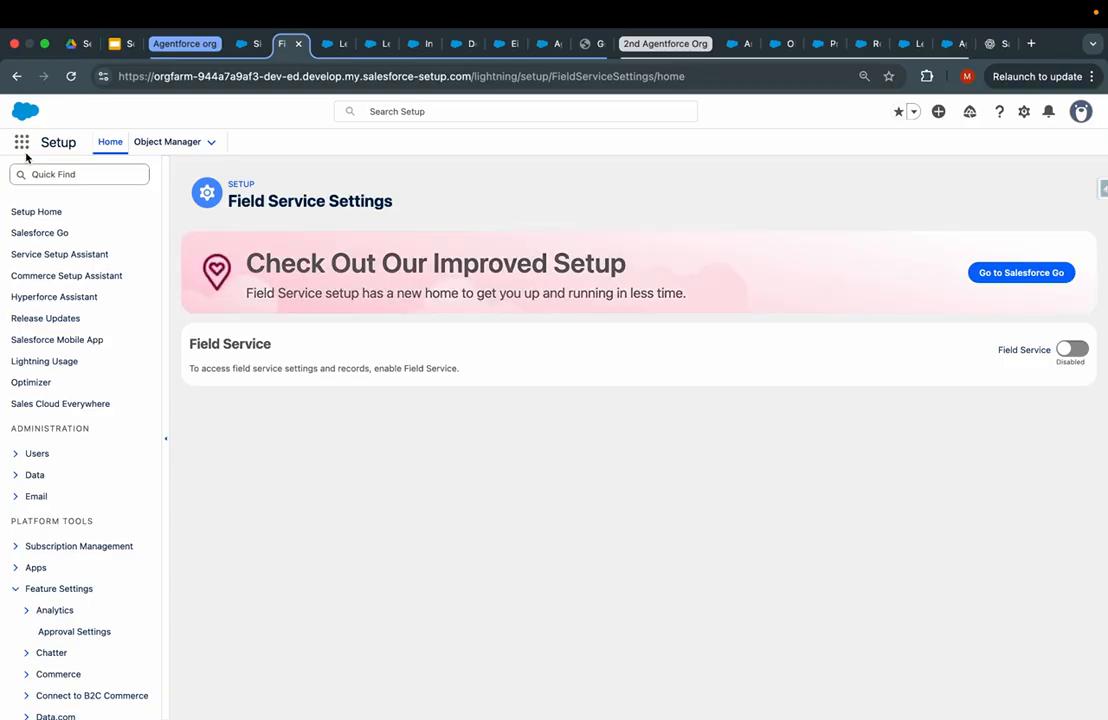
click(20, 146)
text(ser)
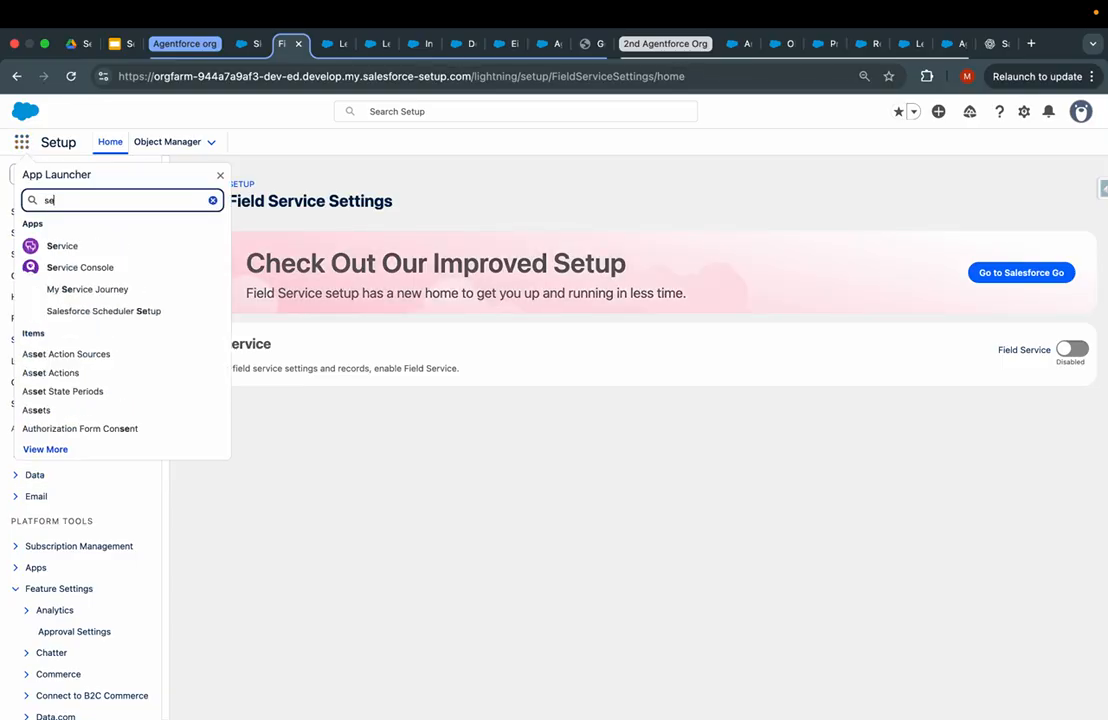
click(84, 247)
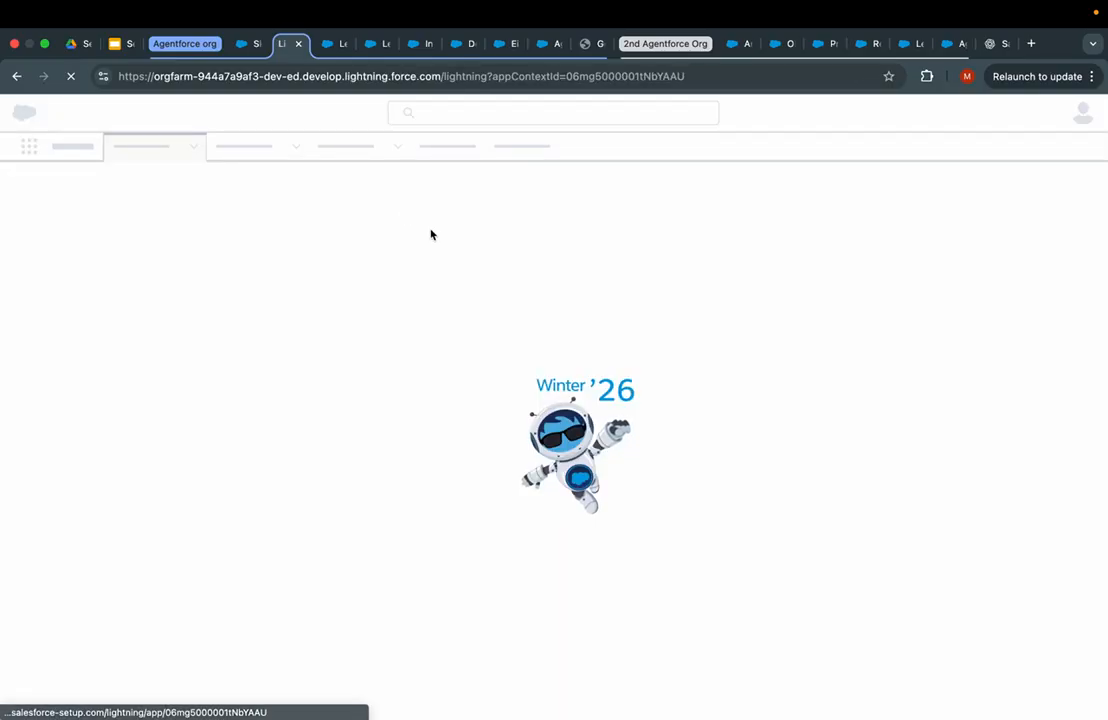
- In the Universal File Summary component, choose Lead as the object and select the matching lead record
click(186, 256)
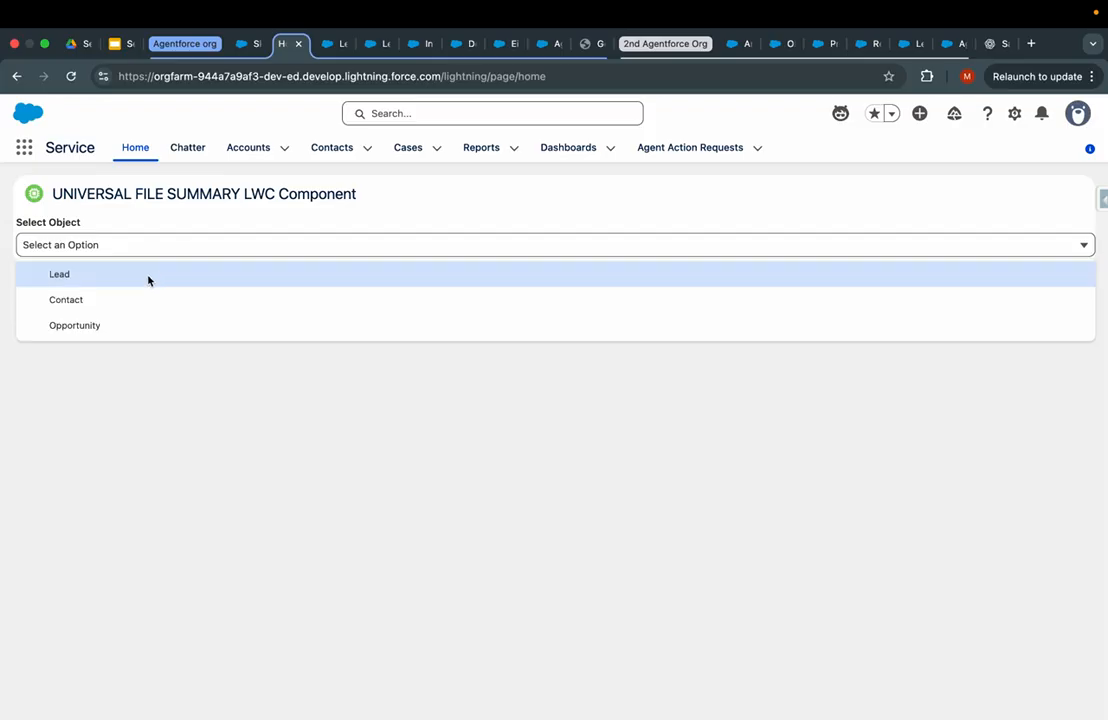
click(98, 279)
click(98, 290)
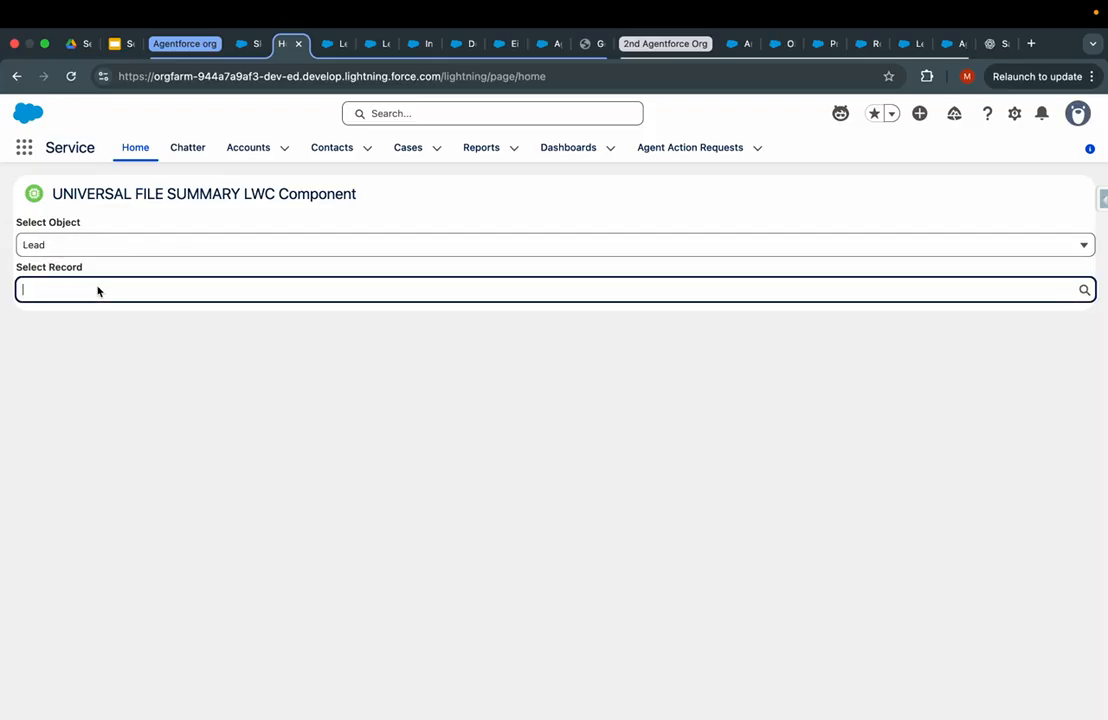
text(moh)
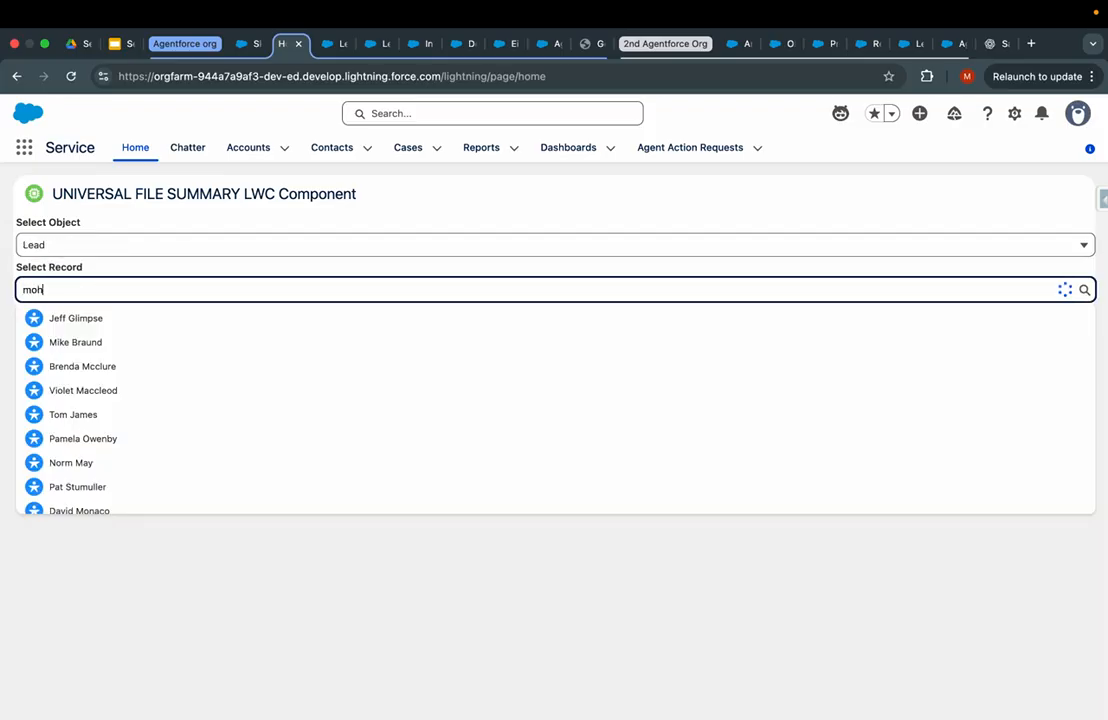
text(Alan)
click(148, 320)
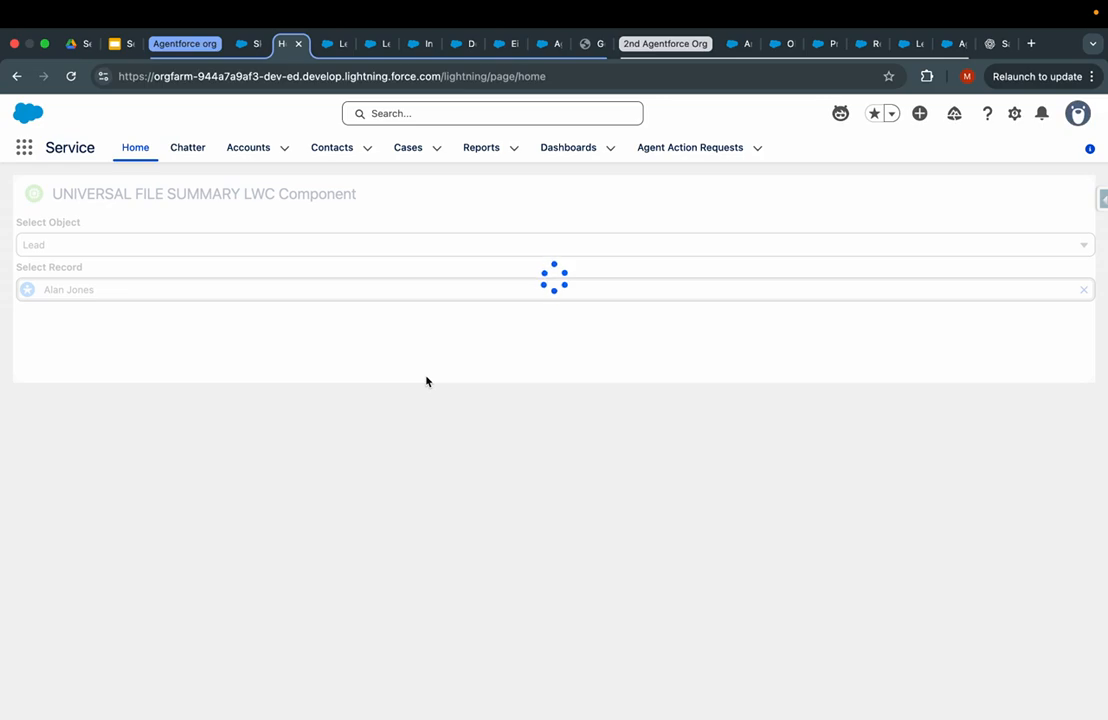
- Back on the record tab, switch to the Sales app and open its Leads list
click(245, 43)
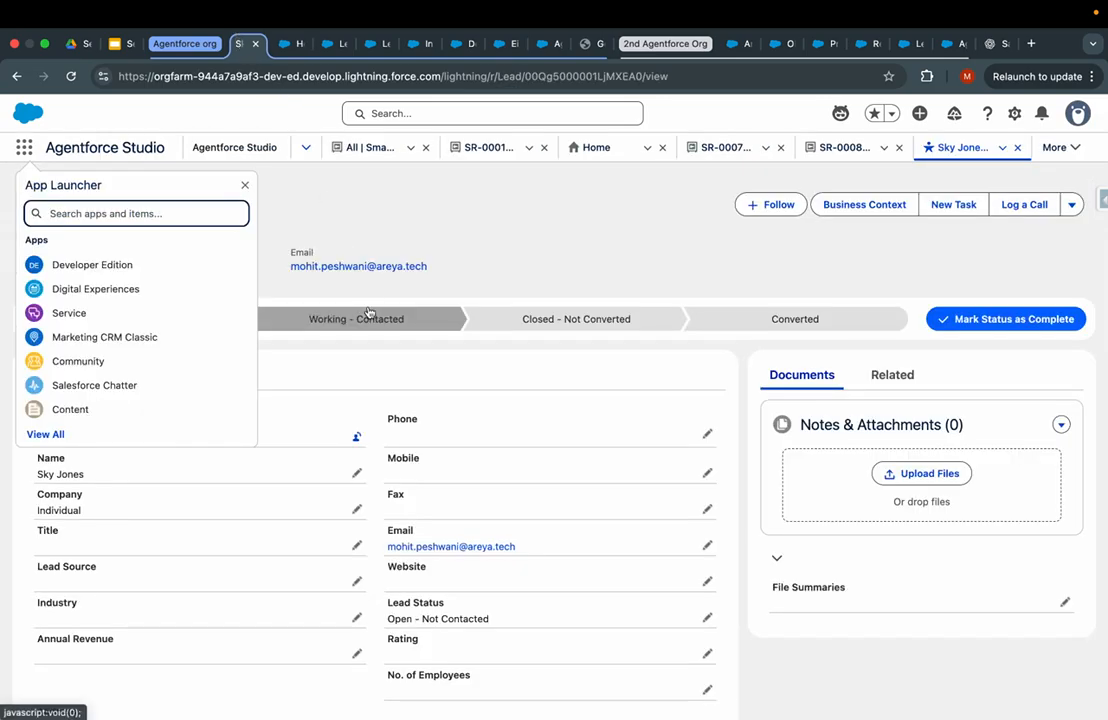
click(285, 43)
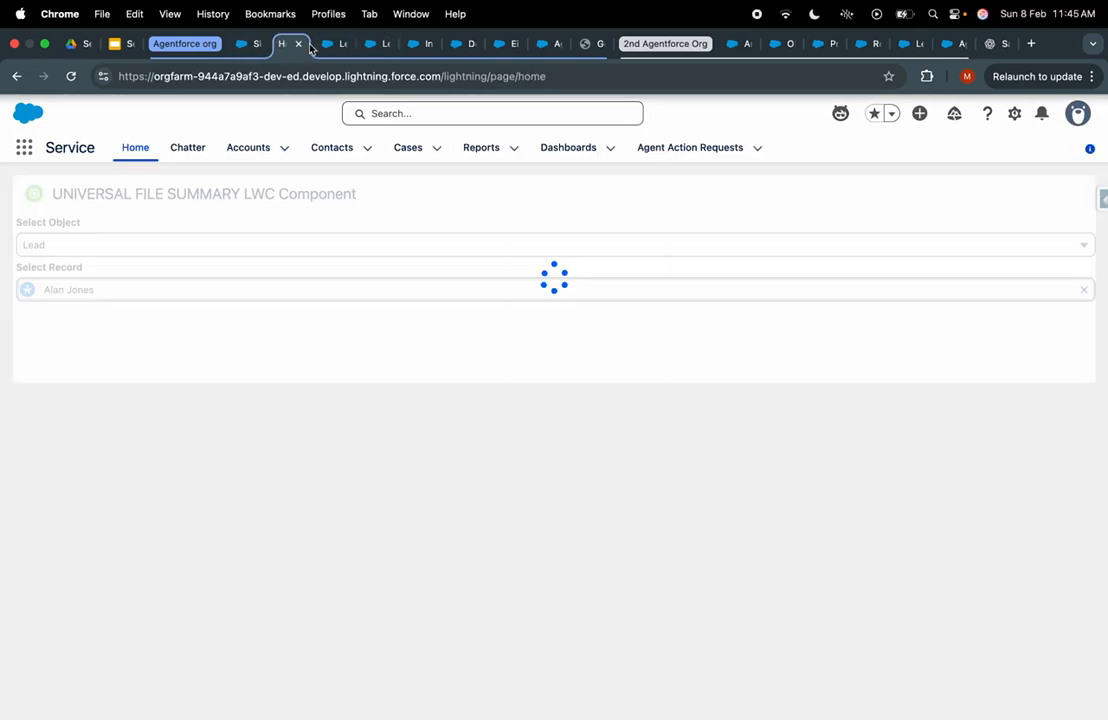
click(245, 43)
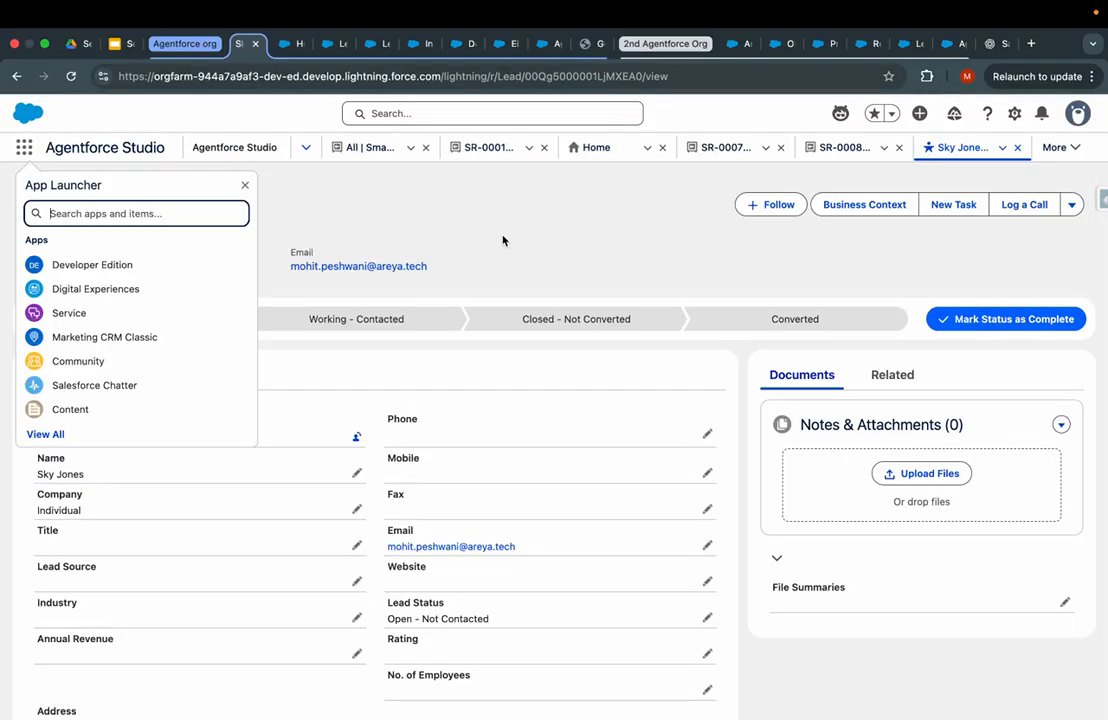
click(303, 149)
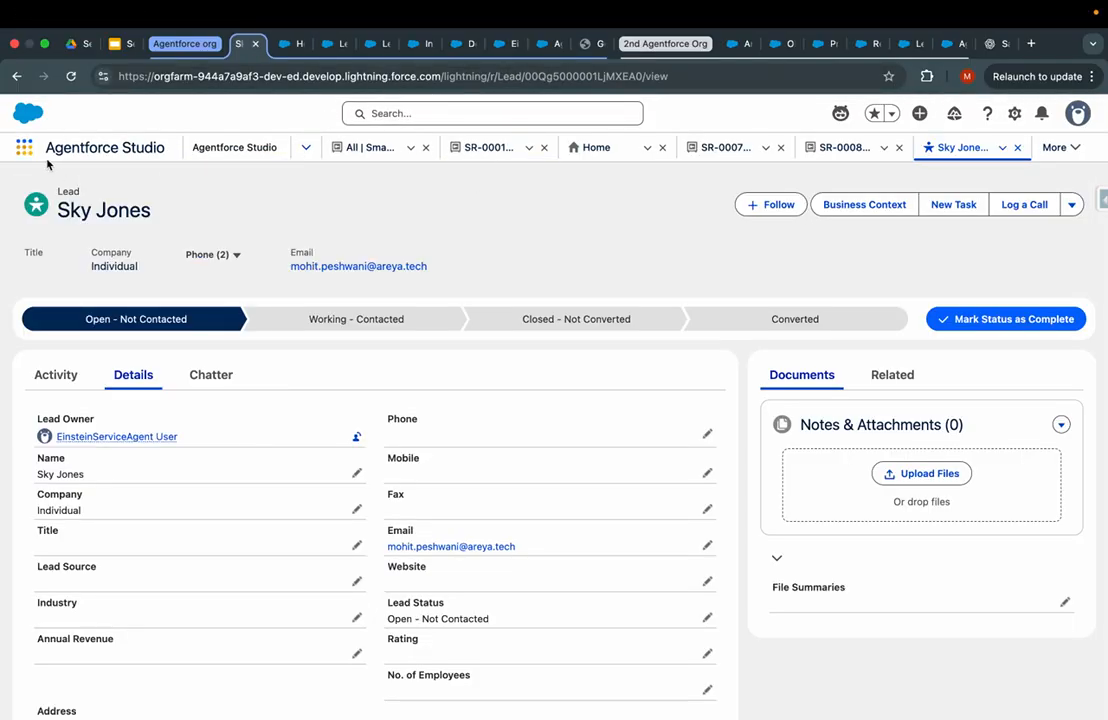
click(23, 148)
text(sales)
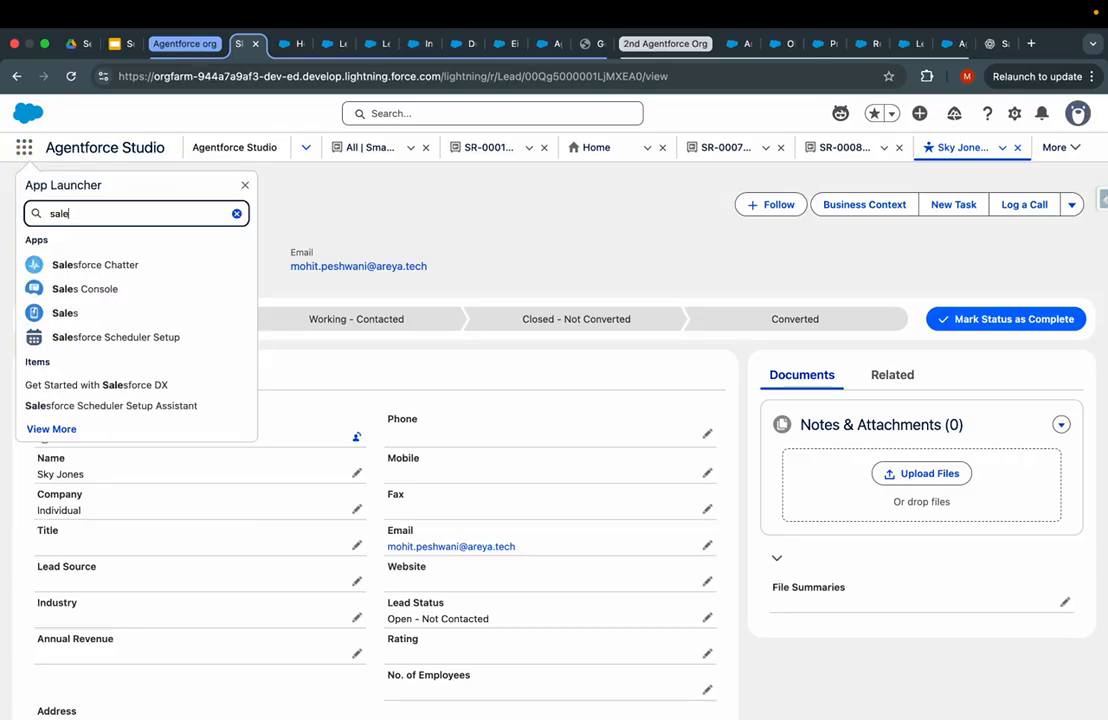
click(79, 320)
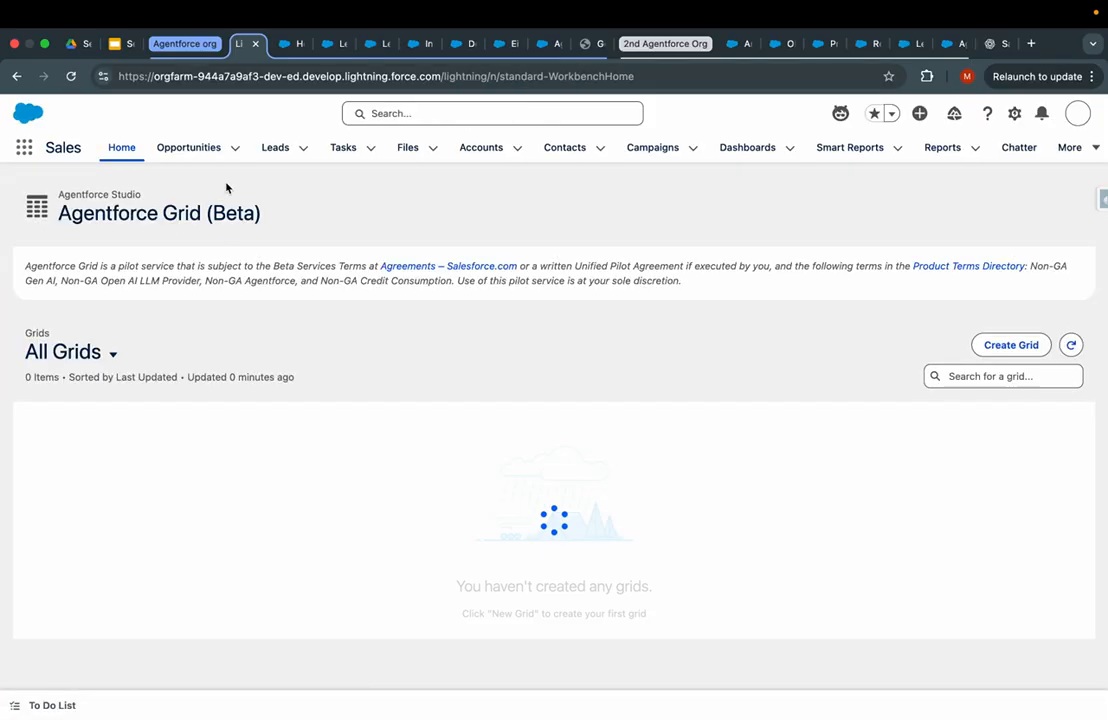
click(280, 150)
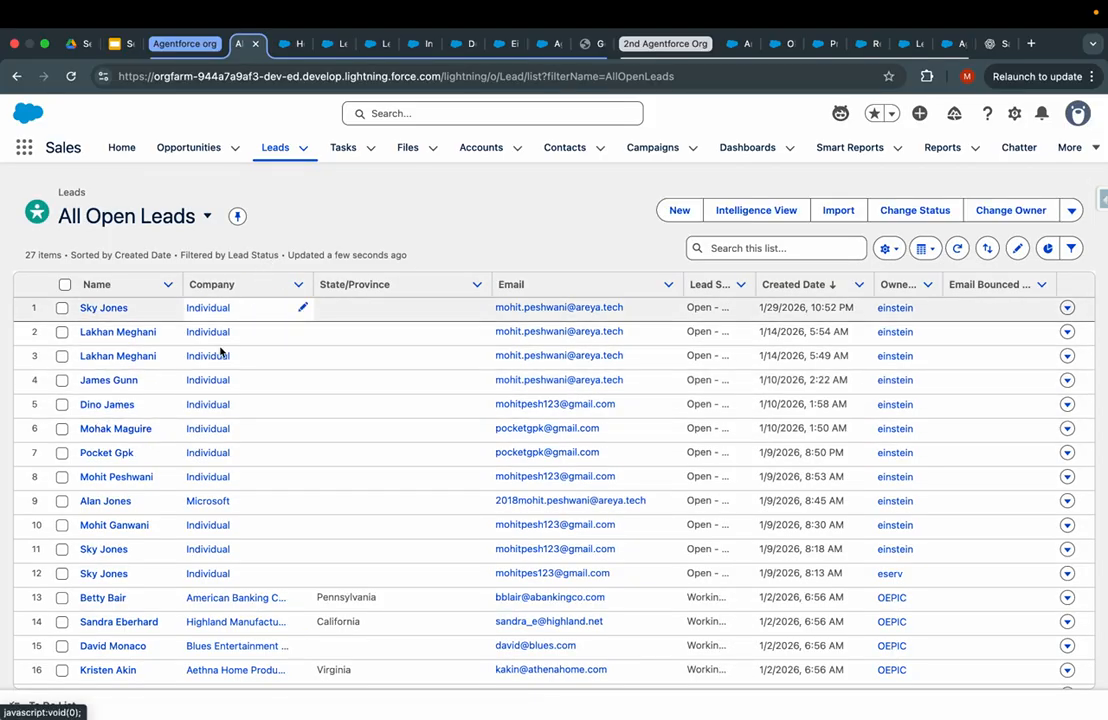
- Open a lead from the All Open Leads list and review the file summary component tab
click(100, 501)
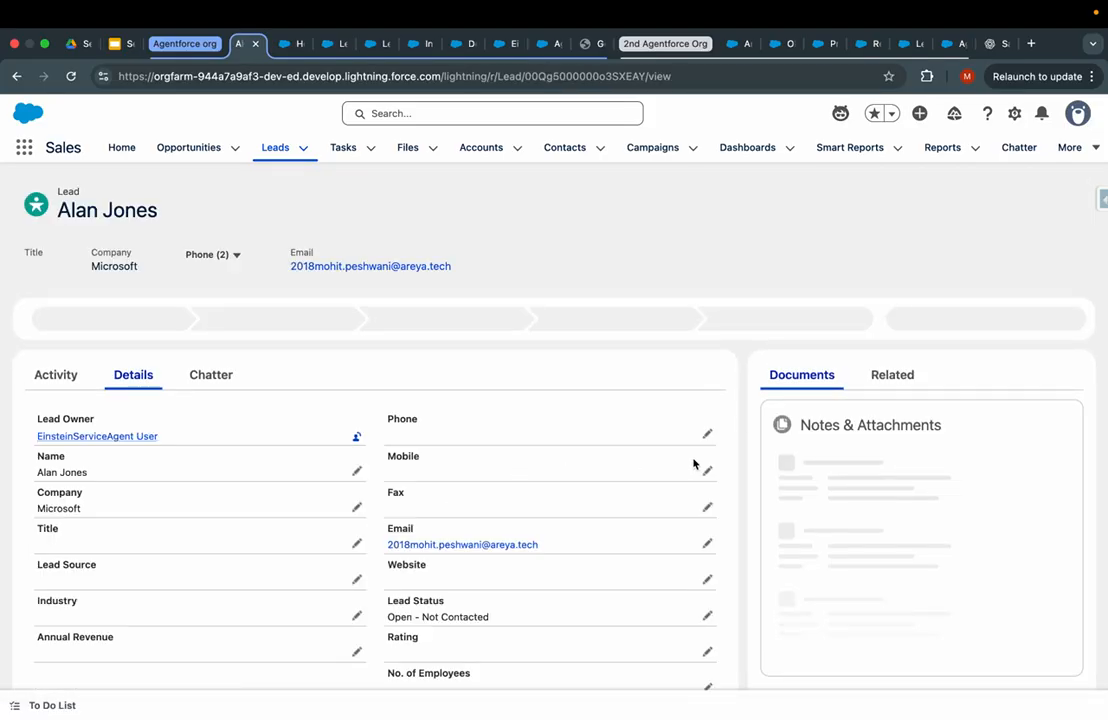
scroll(739, 504, down, 3)
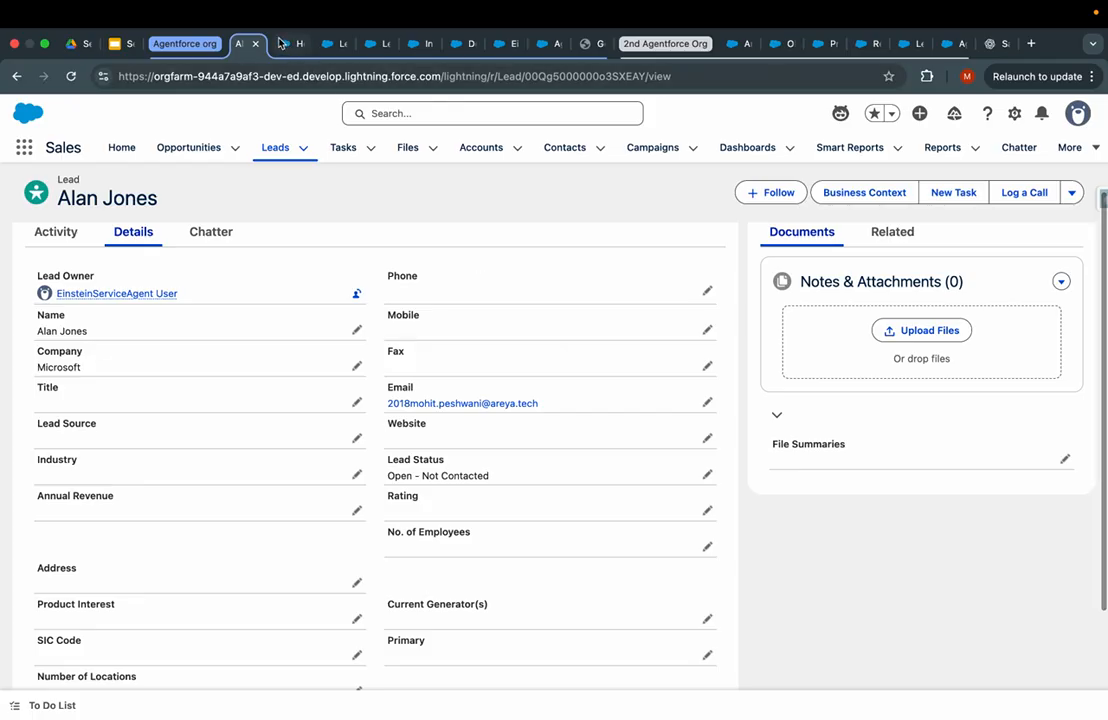
click(312, 44)
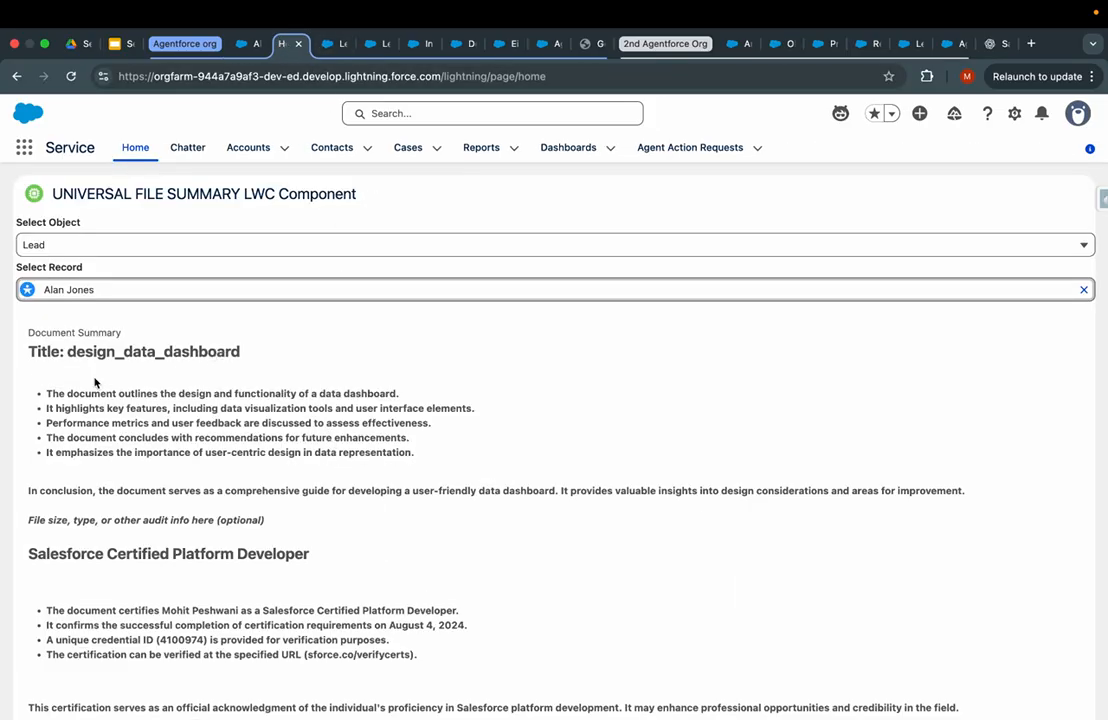
scroll(149, 468, down, 5)
scroll(148, 463, up, 5)
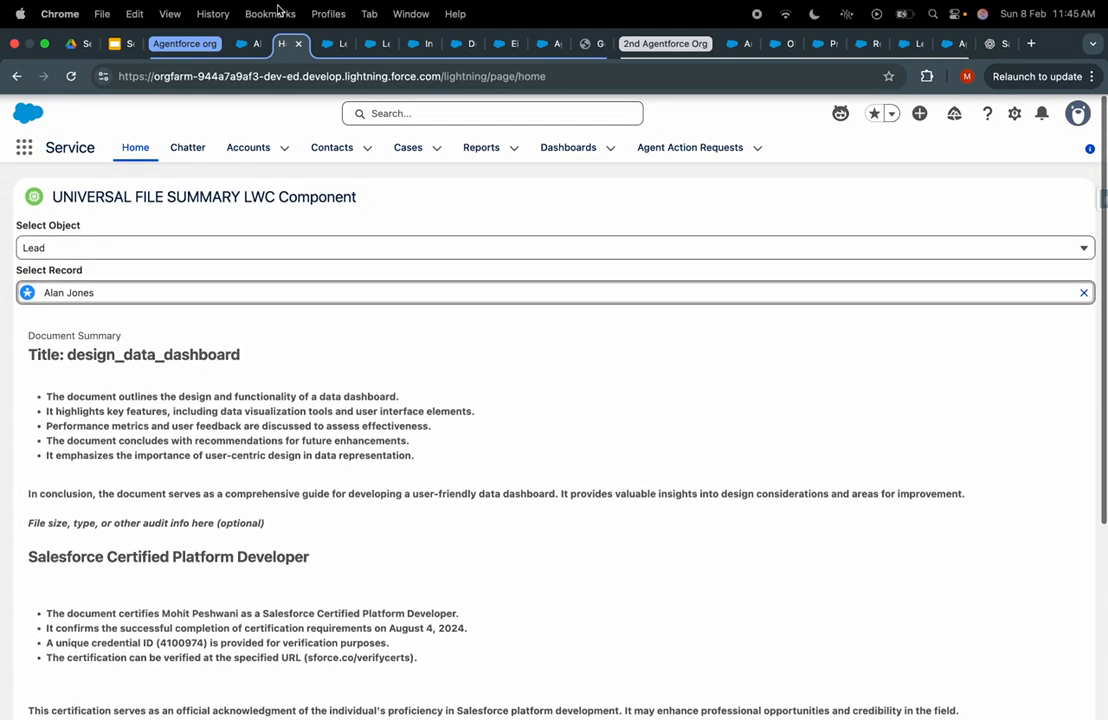
click(245, 44)
- Find the converted lead through global search and open the second matching record
click(388, 114)
text(a)
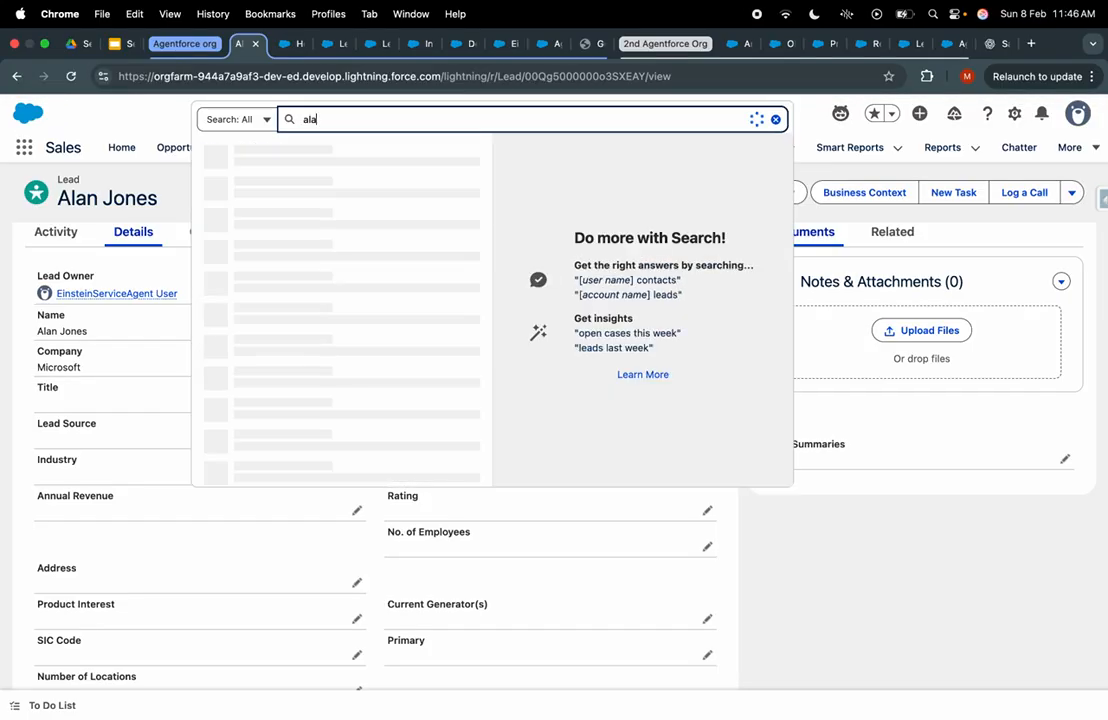
text(la)
key(BackSpace)
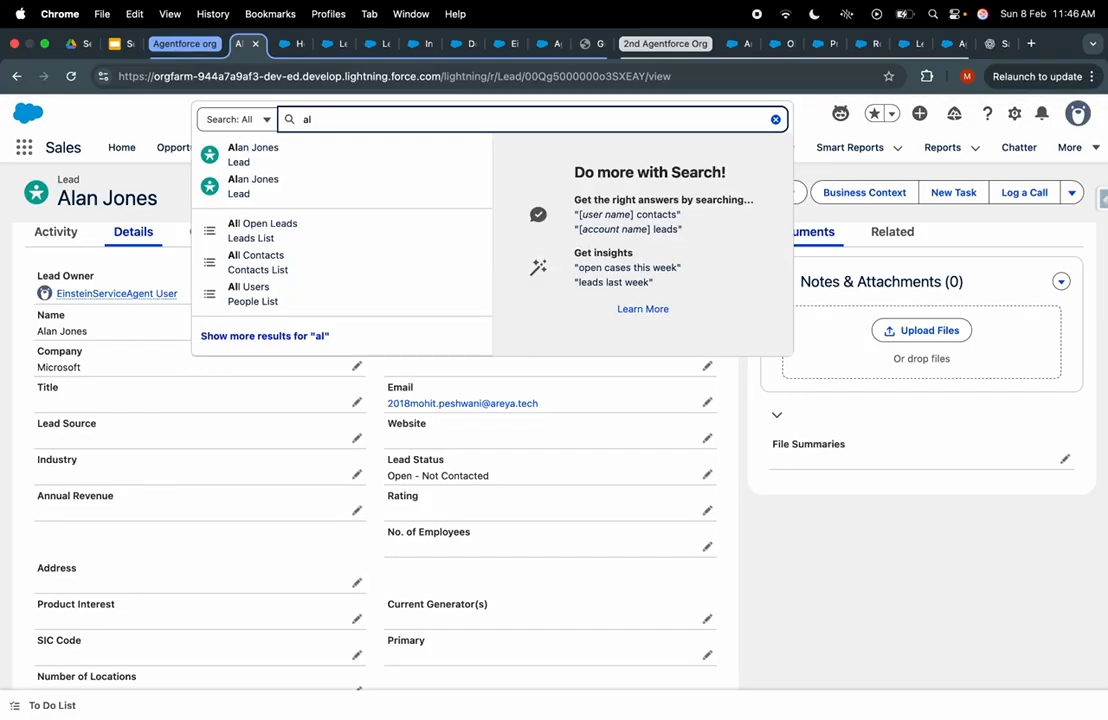
click(340, 200)
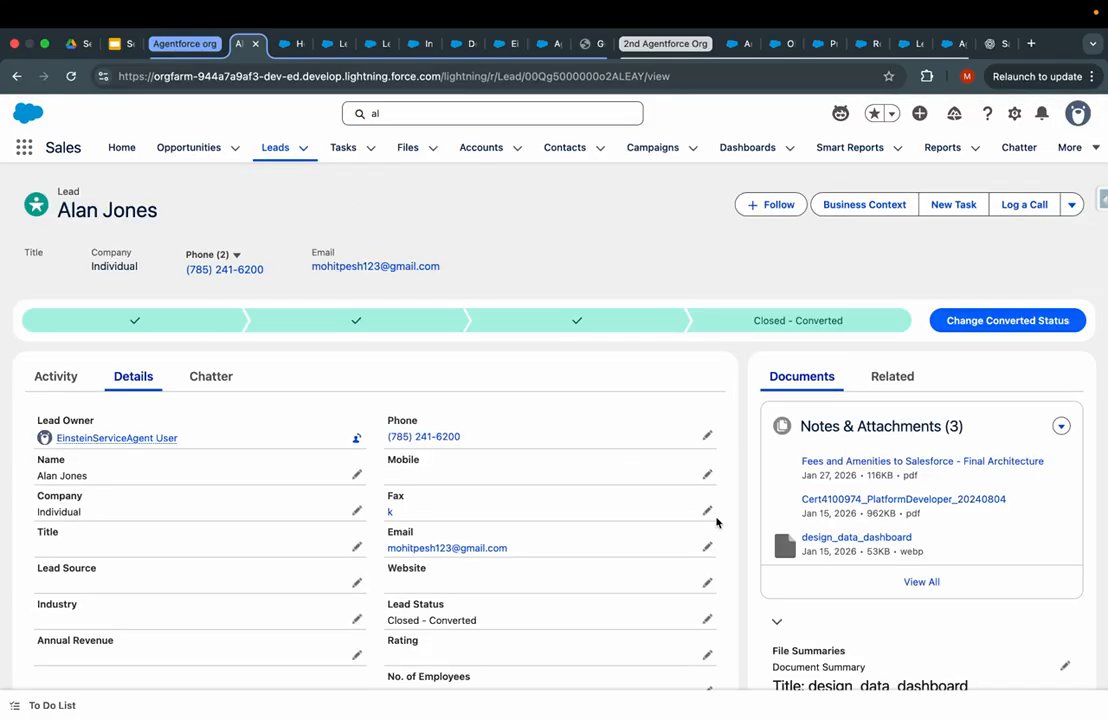
- Scroll to the lead's File Summaries, highlight the design_data_dashboard summary and take a screenshot
scroll(877, 525, down, 5)
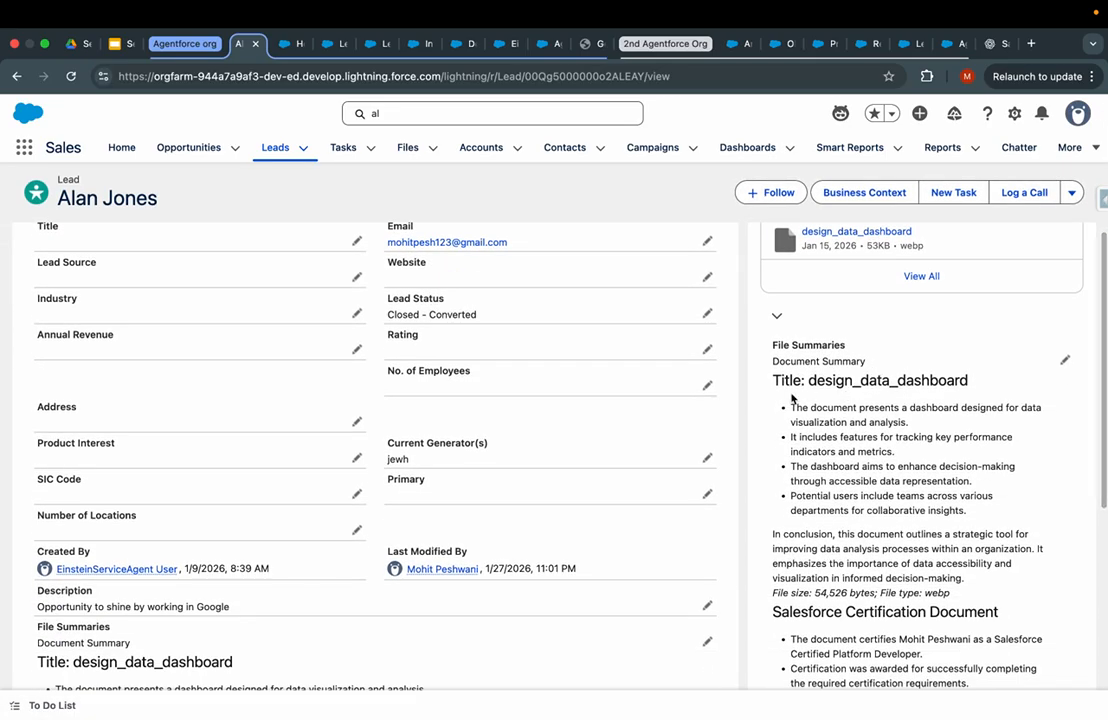
drag(768, 352, 950, 593)
scroll(857, 600, down, 6)
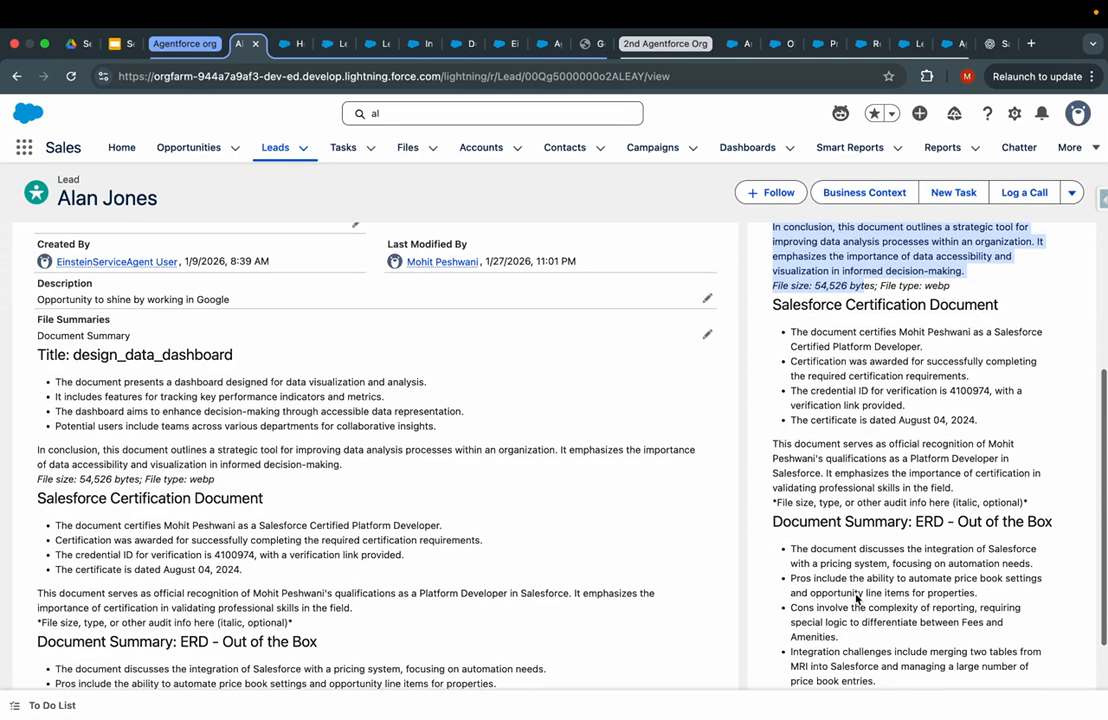
drag(857, 600, 990, 650)
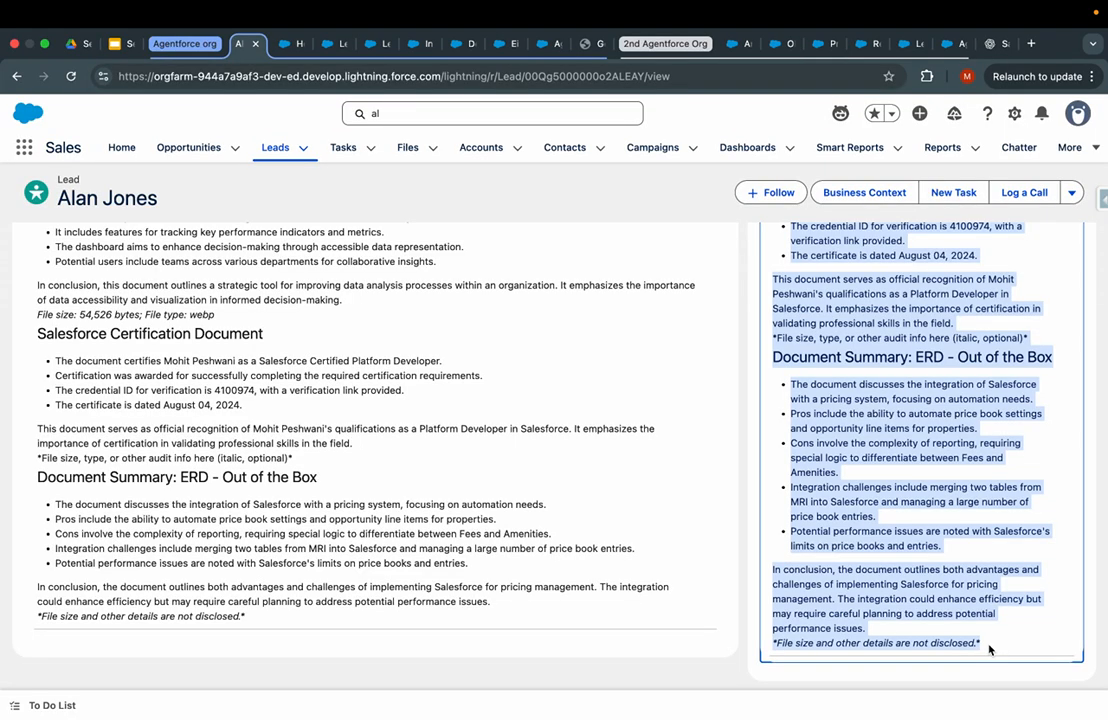
scroll(989, 650, up, 10)
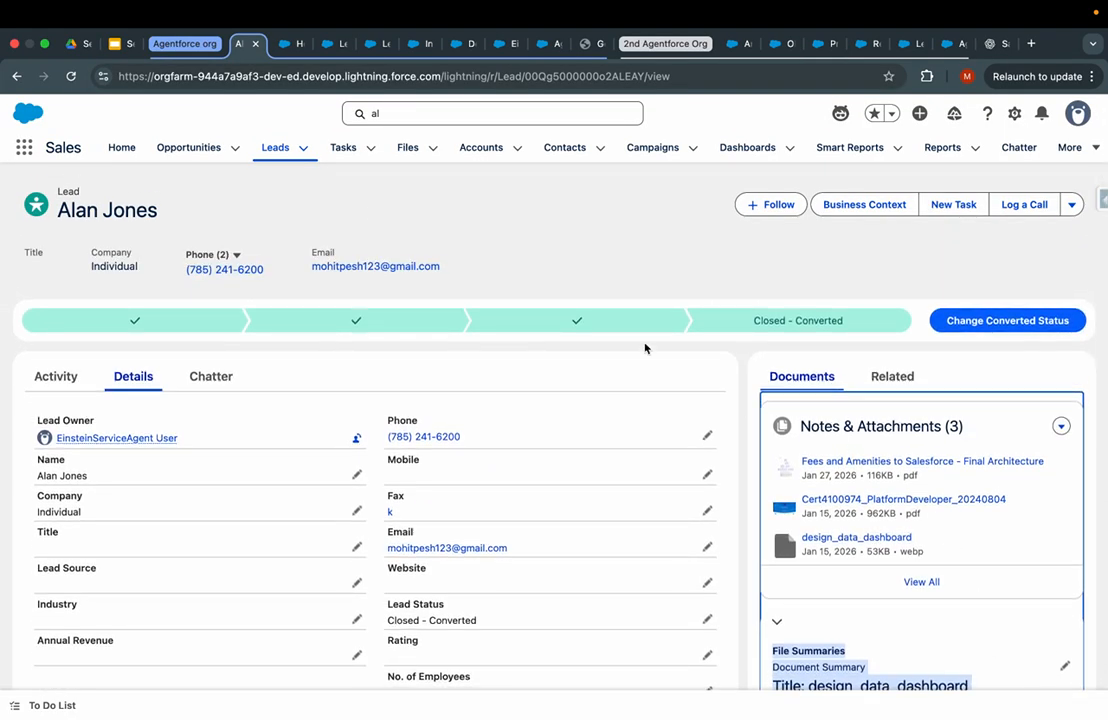
scroll(904, 453, down, 5)
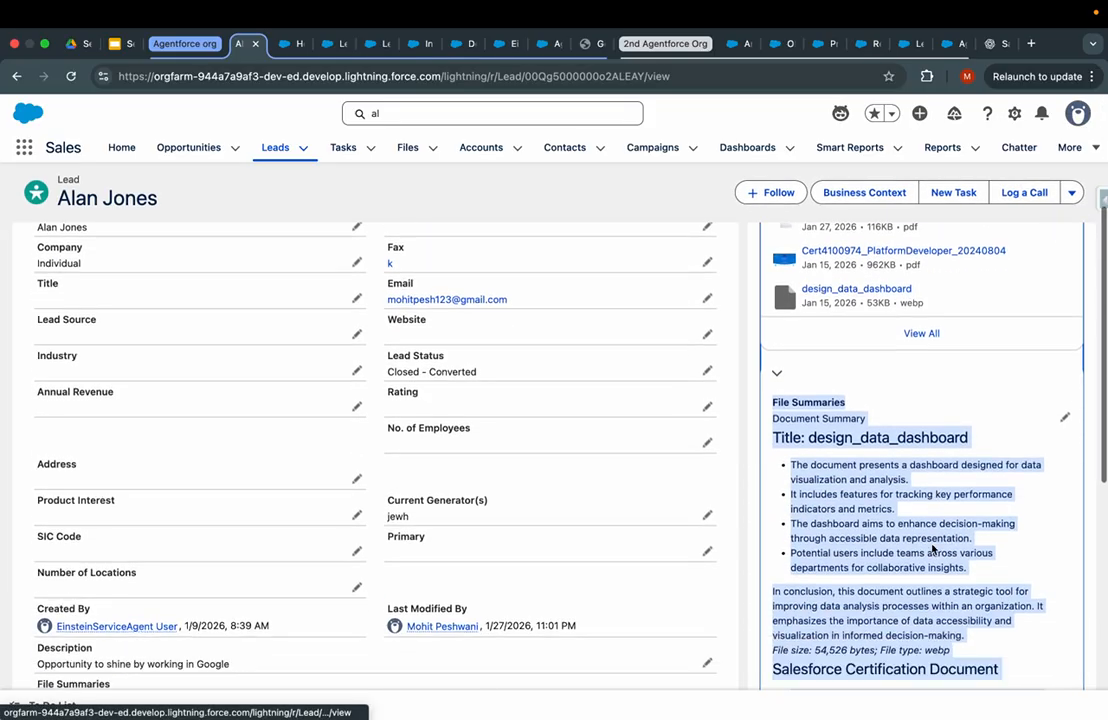
scroll(904, 453, up, 5)
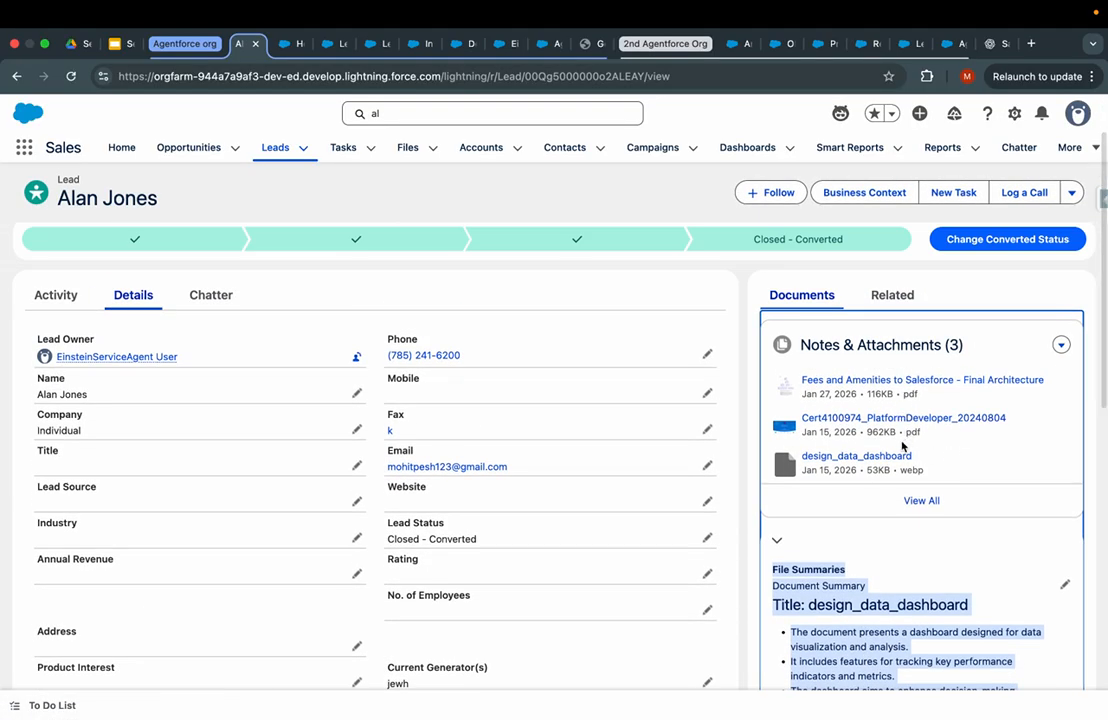
scroll(903, 453, down, 7)
scroll(804, 463, down, 7)
scroll(804, 463, up, 11)
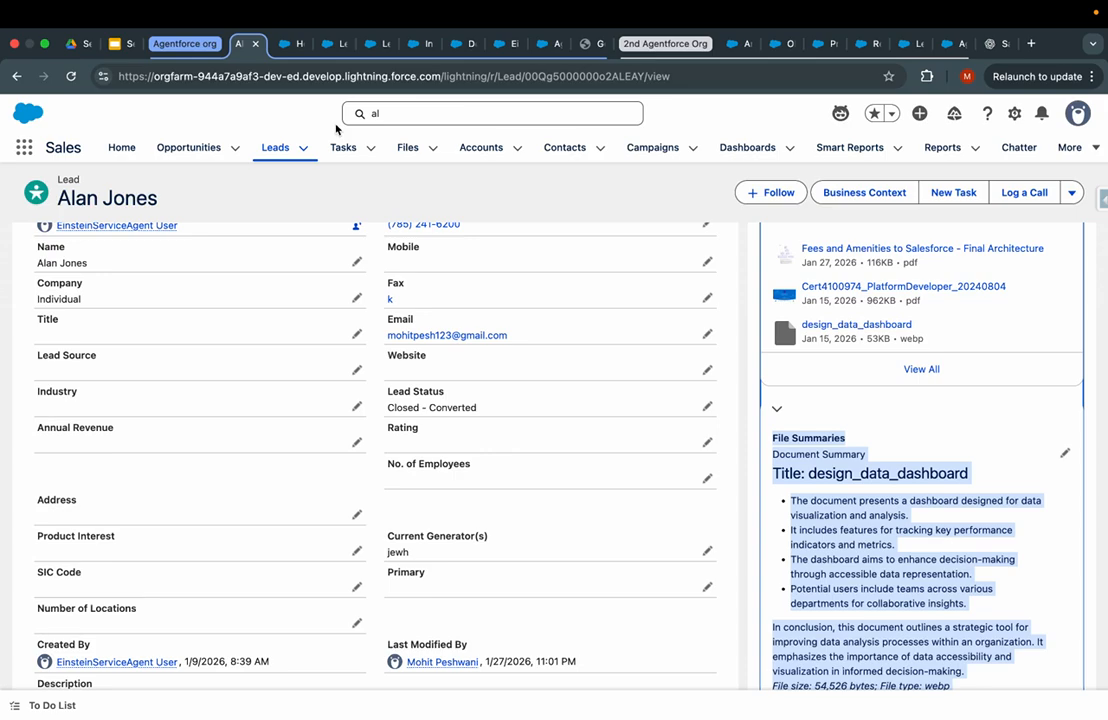
key(super+shift+5)
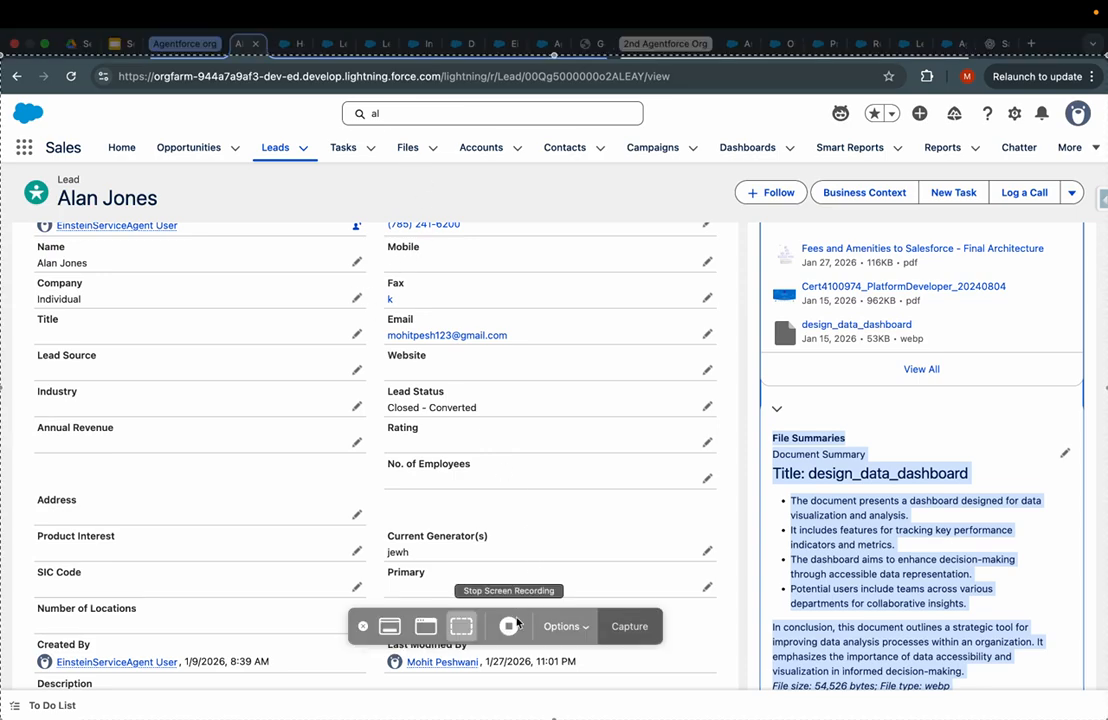
click(512, 628)
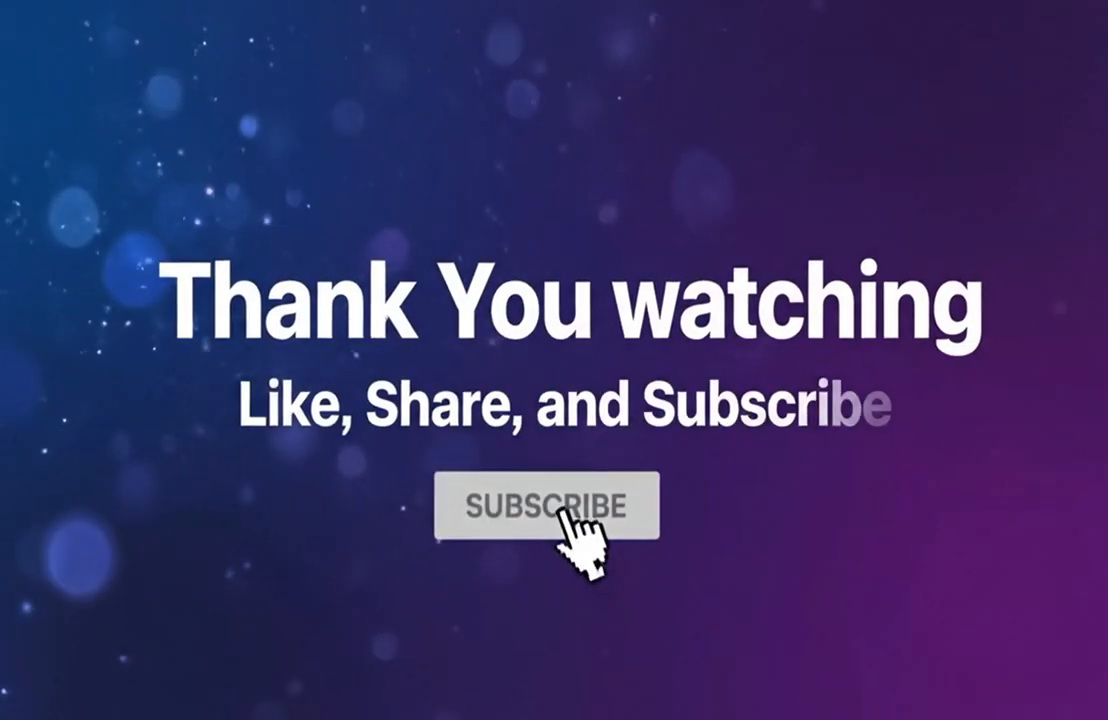